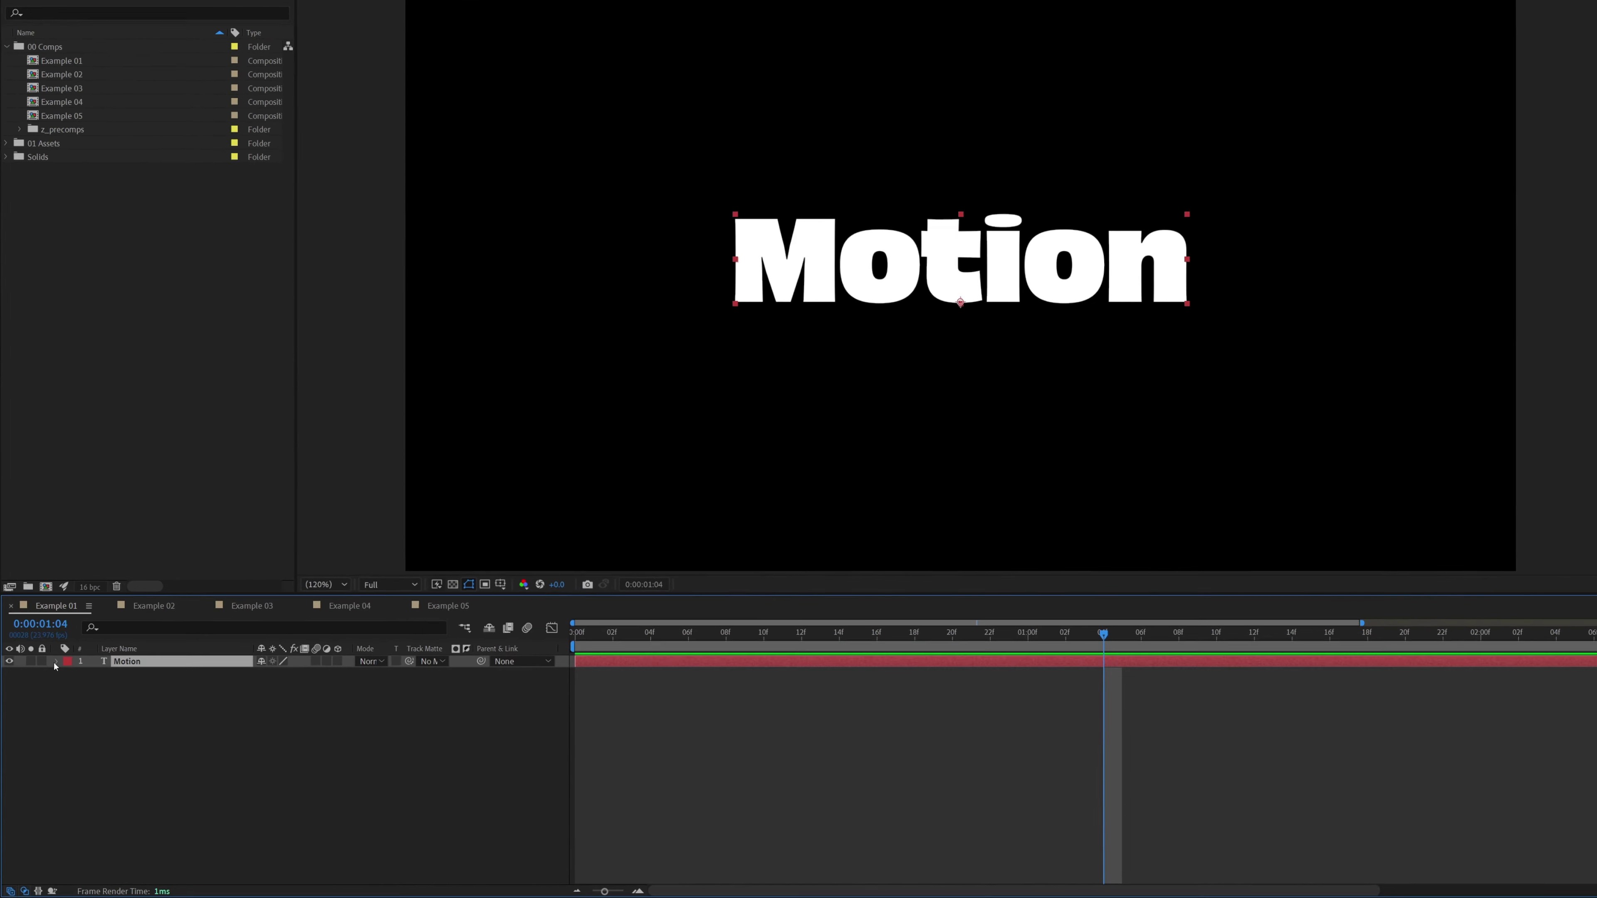
Add a Tracking text animator to the Motion text layer.
{"action": "left_click", "coordinate": [47, 694]}
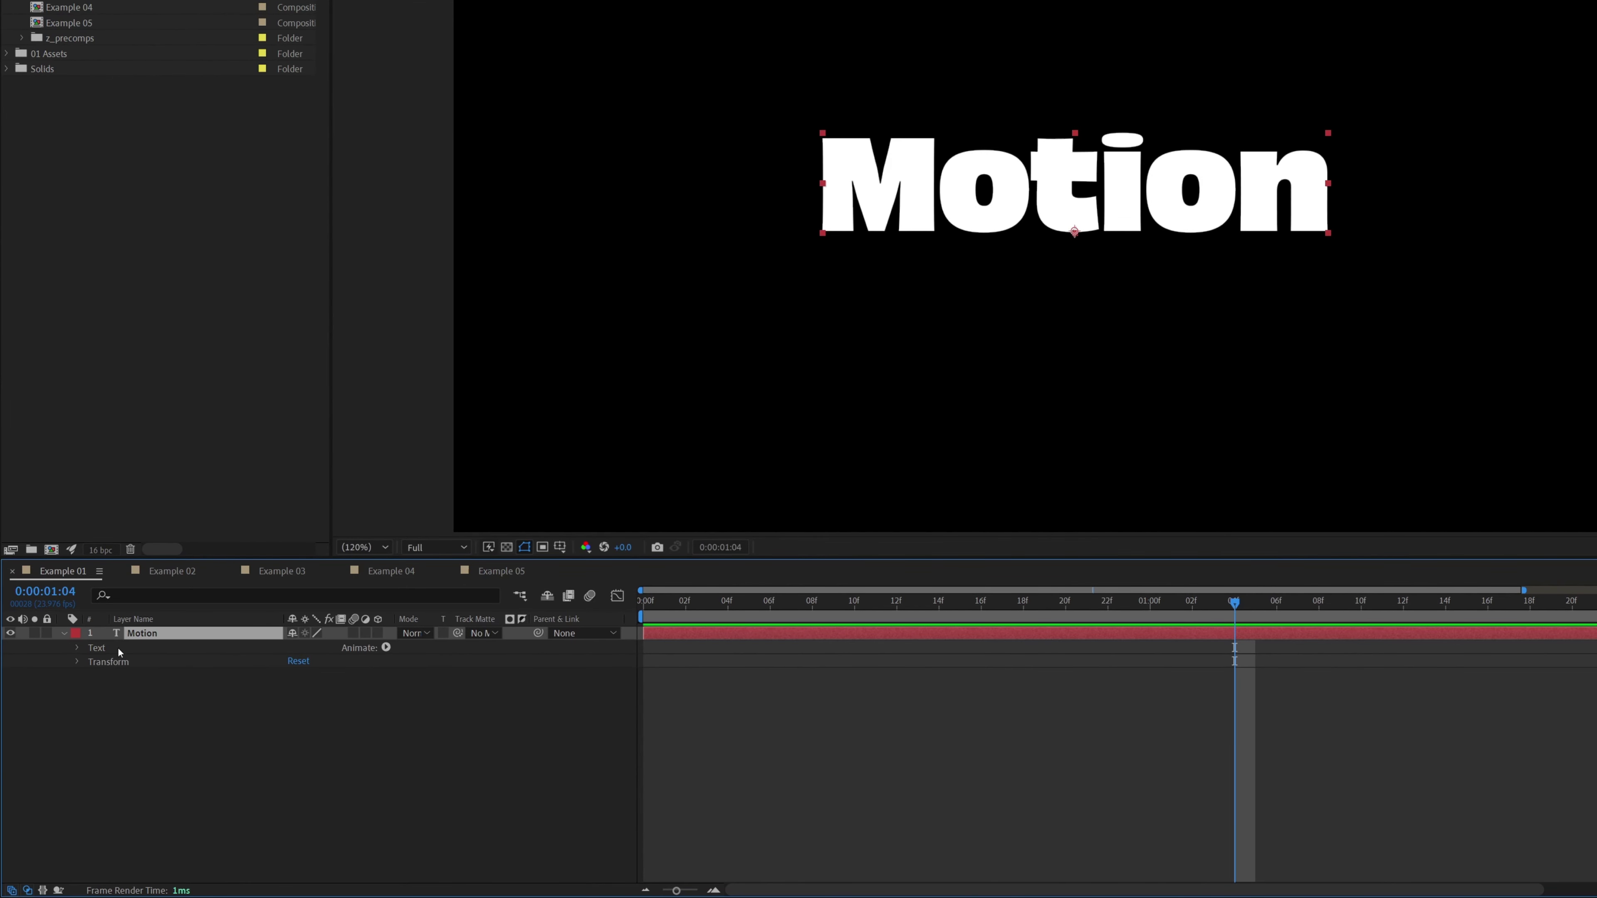
{"action": "left_click", "coordinate": [143, 651]}
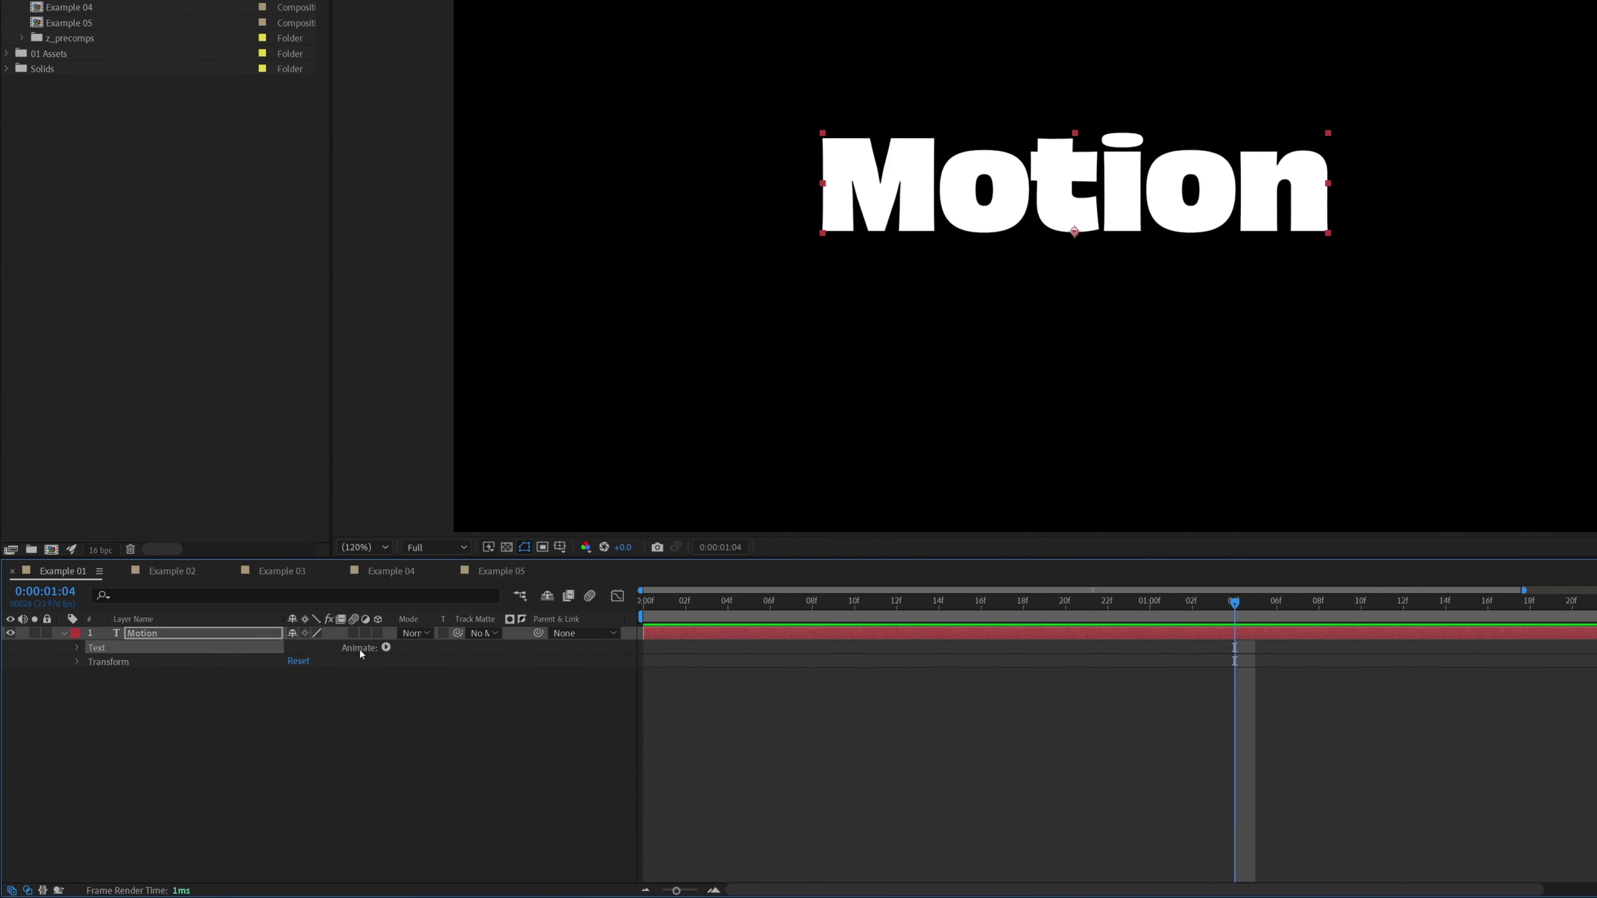
{"action": "left_click", "coordinate": [386, 648]}
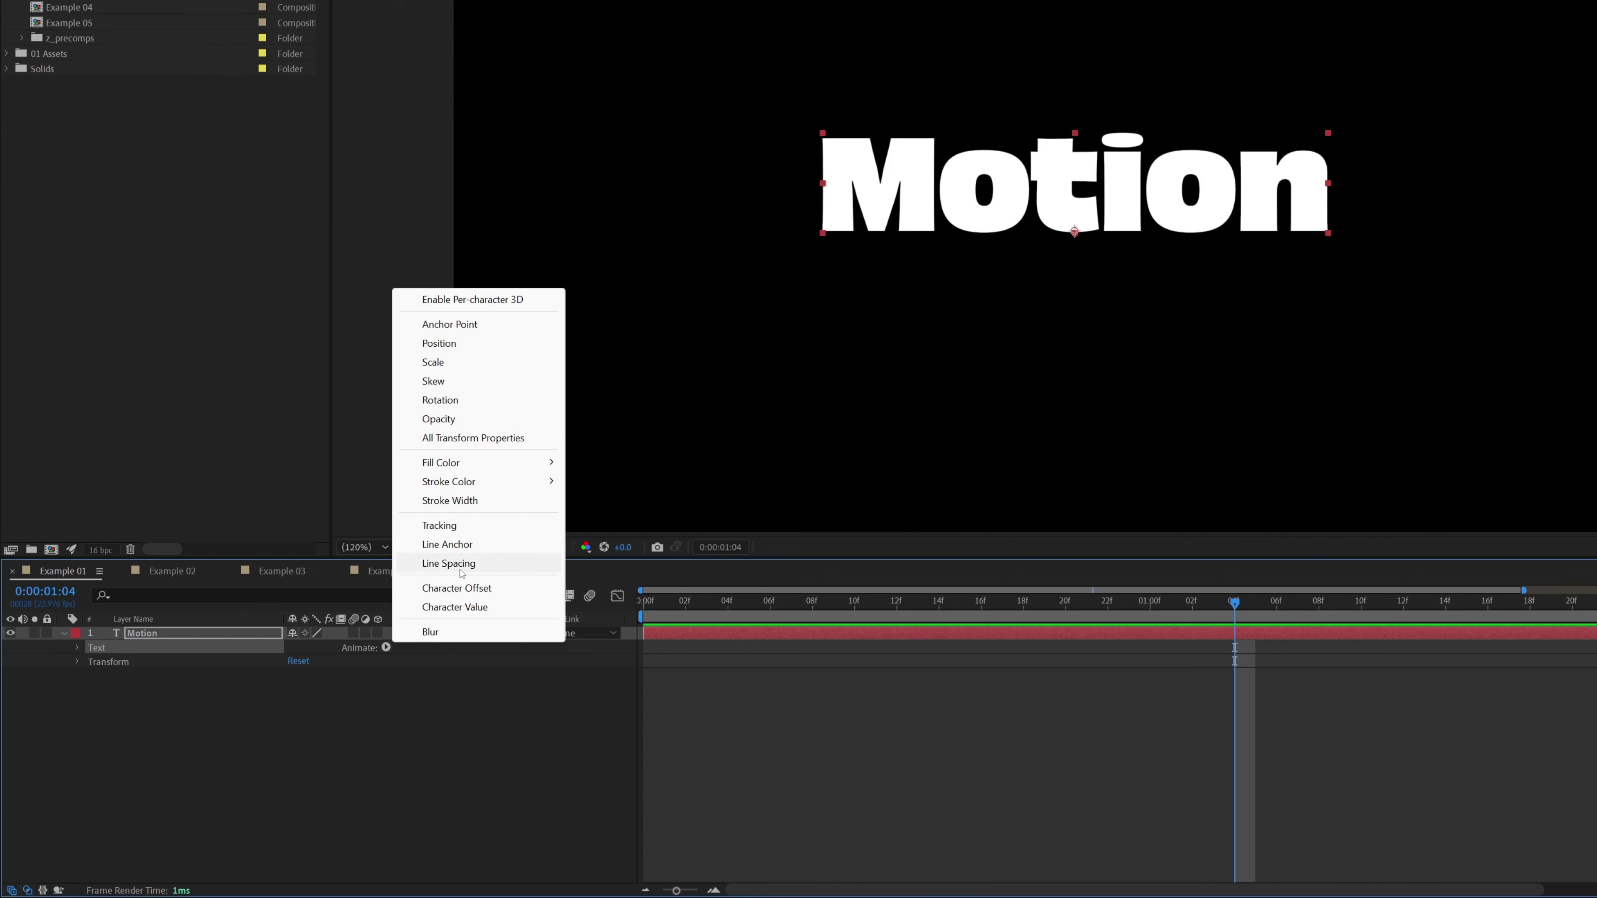
{"action": "left_click", "coordinate": [467, 531]}
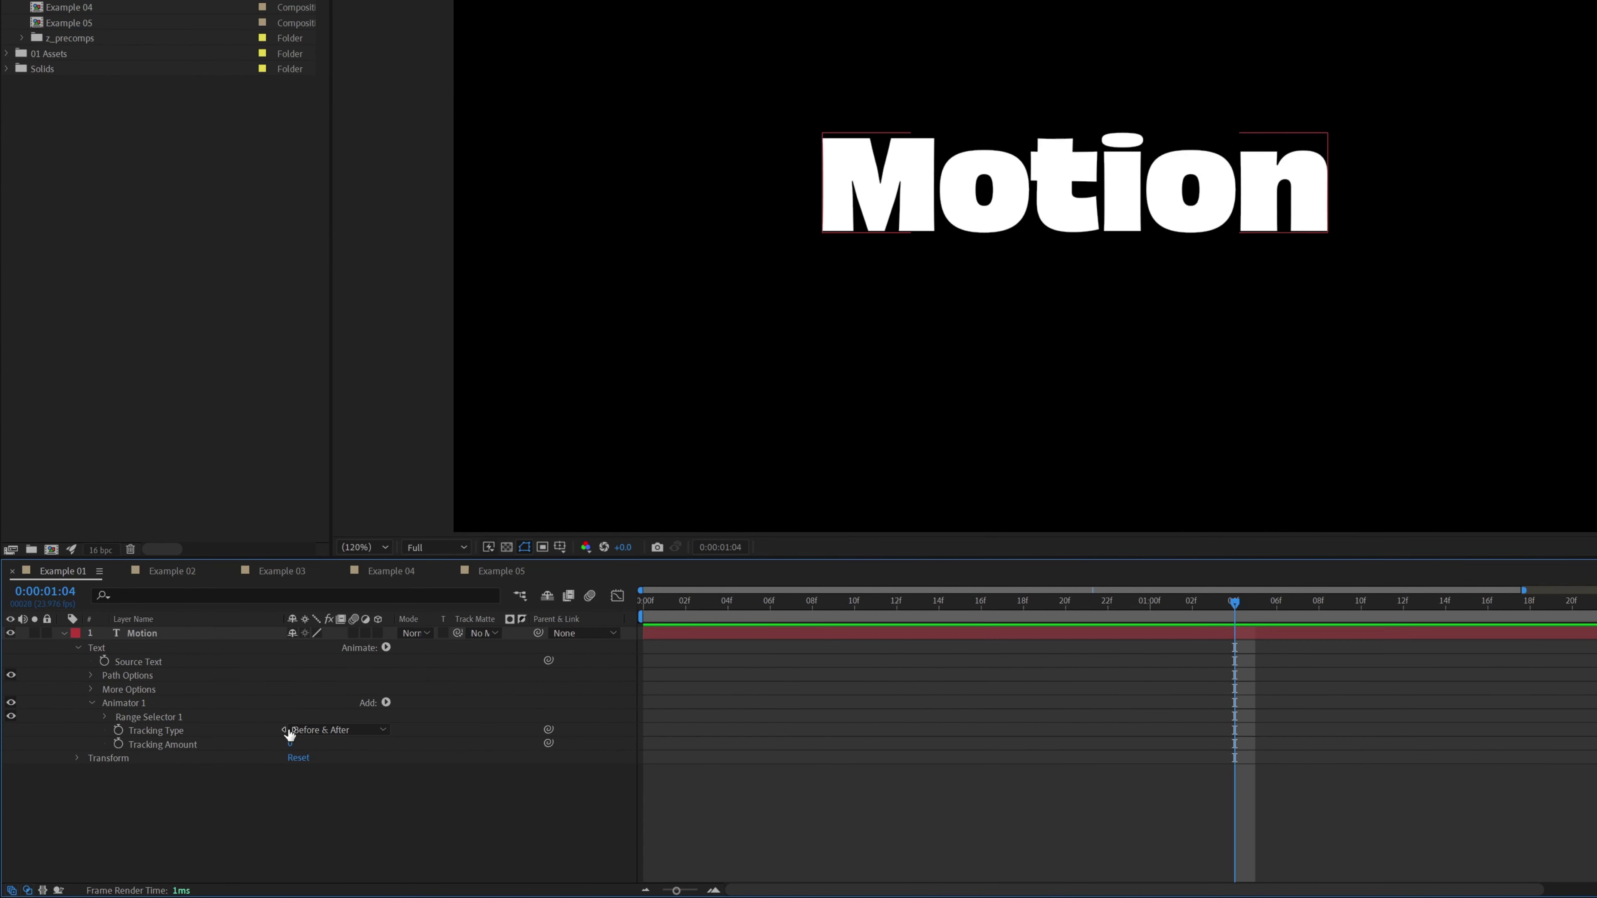
Set the animator's Tracking Amount to -125 to collapse the letters onto each other.
{"action": "left_click_drag", "start_coordinate": [291, 744], "coordinate": [146, 781]}
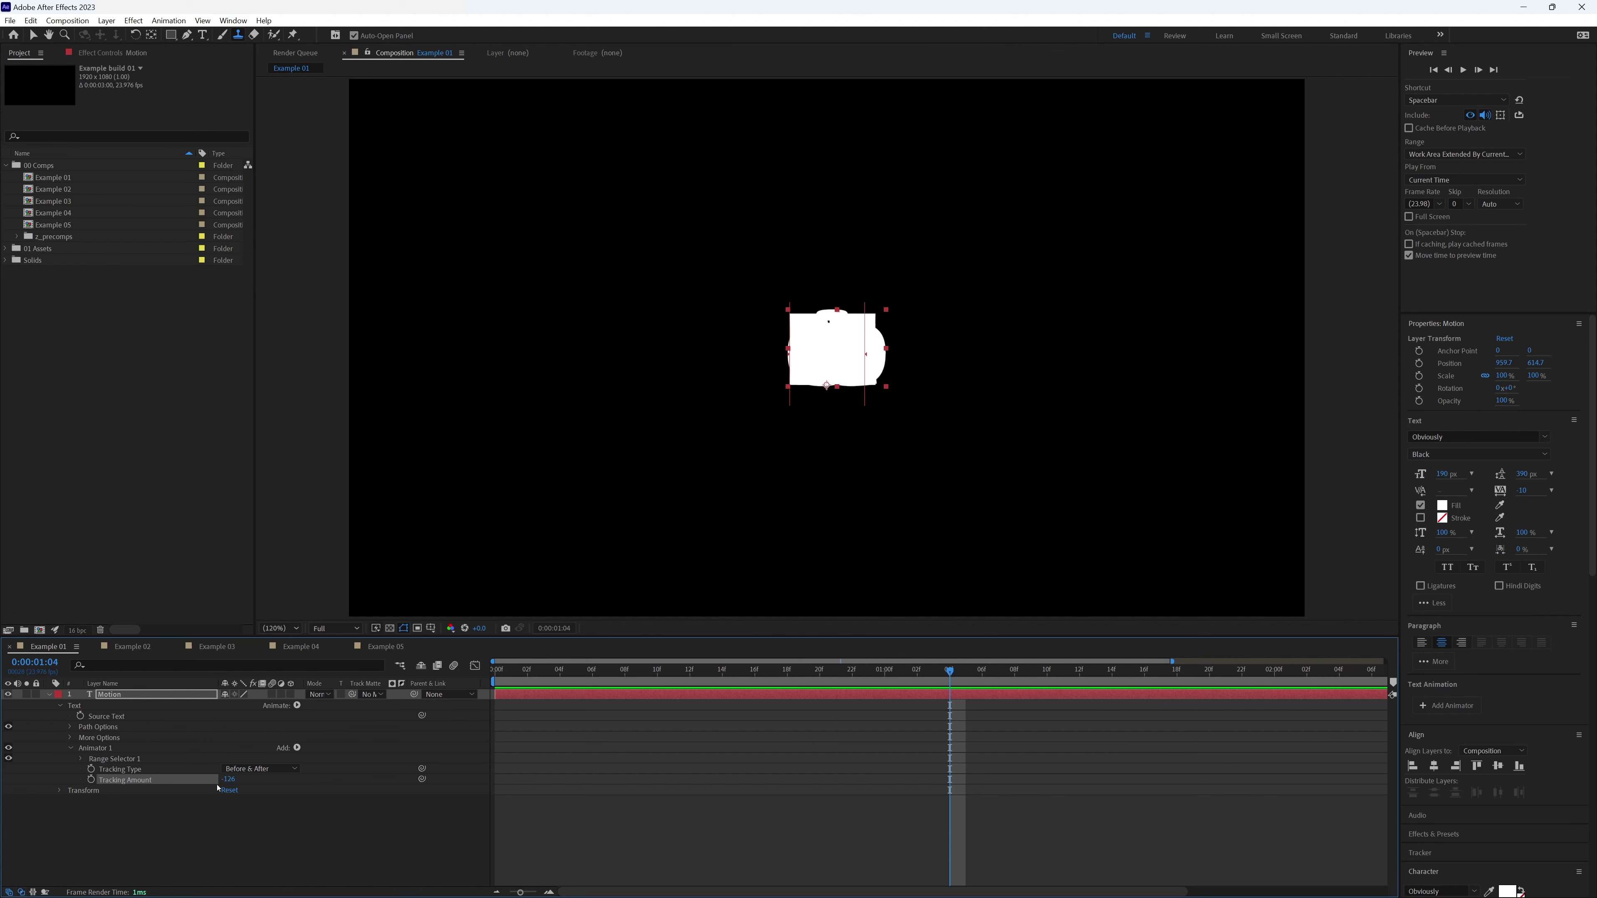
{"action": "left_click", "coordinate": [227, 780]}
{"action": "type", "text": "-125"}
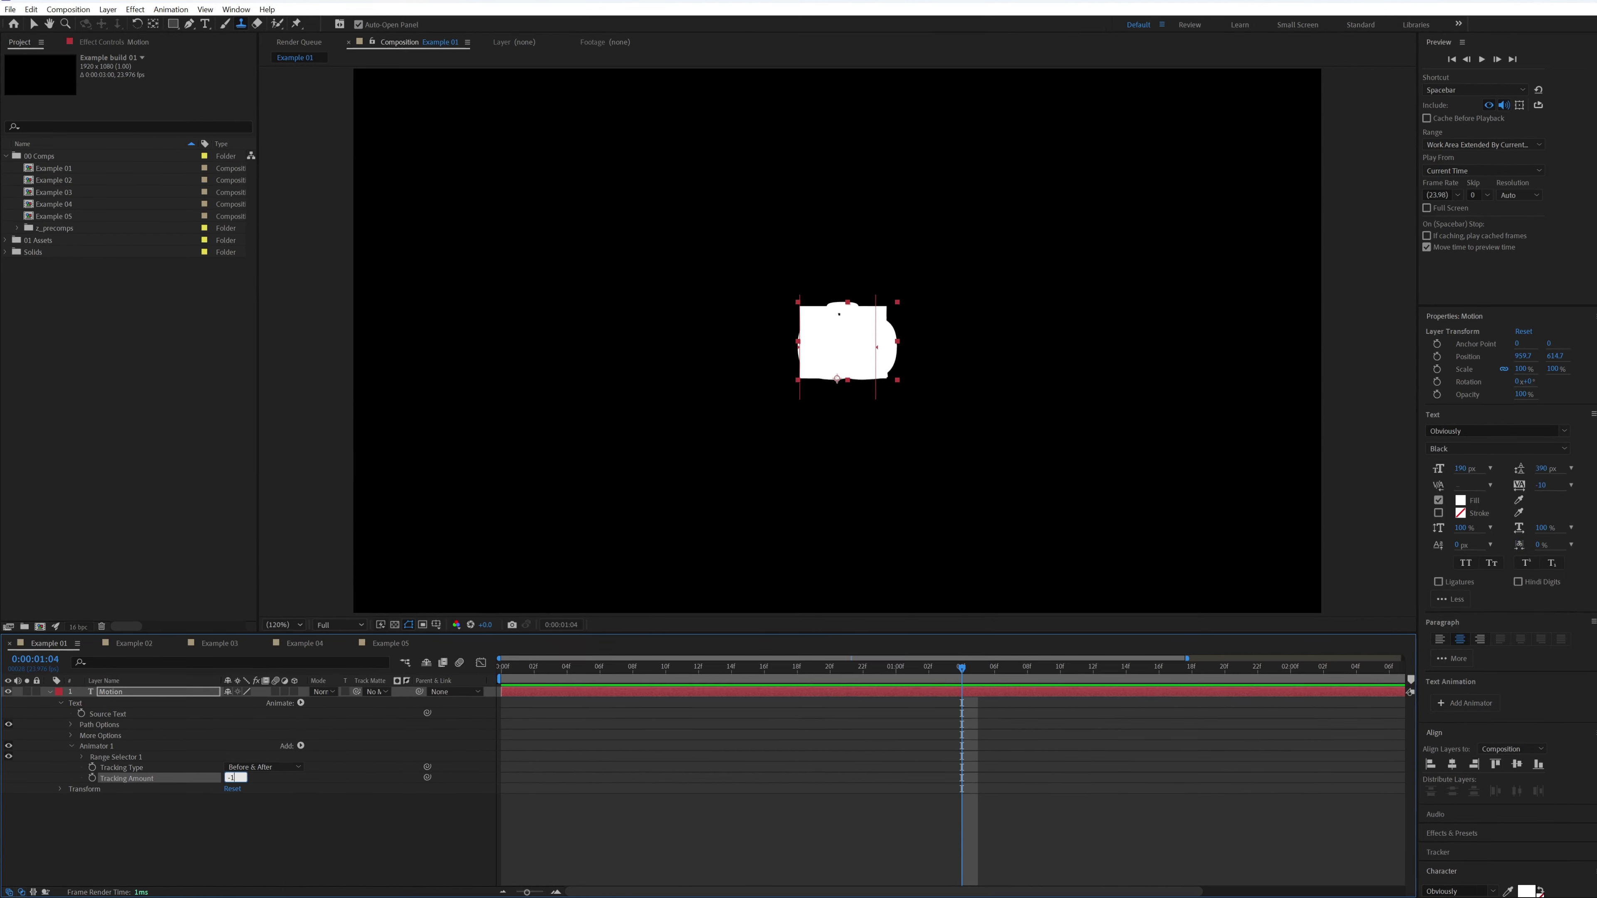
{"action": "key", "text": "Return"}
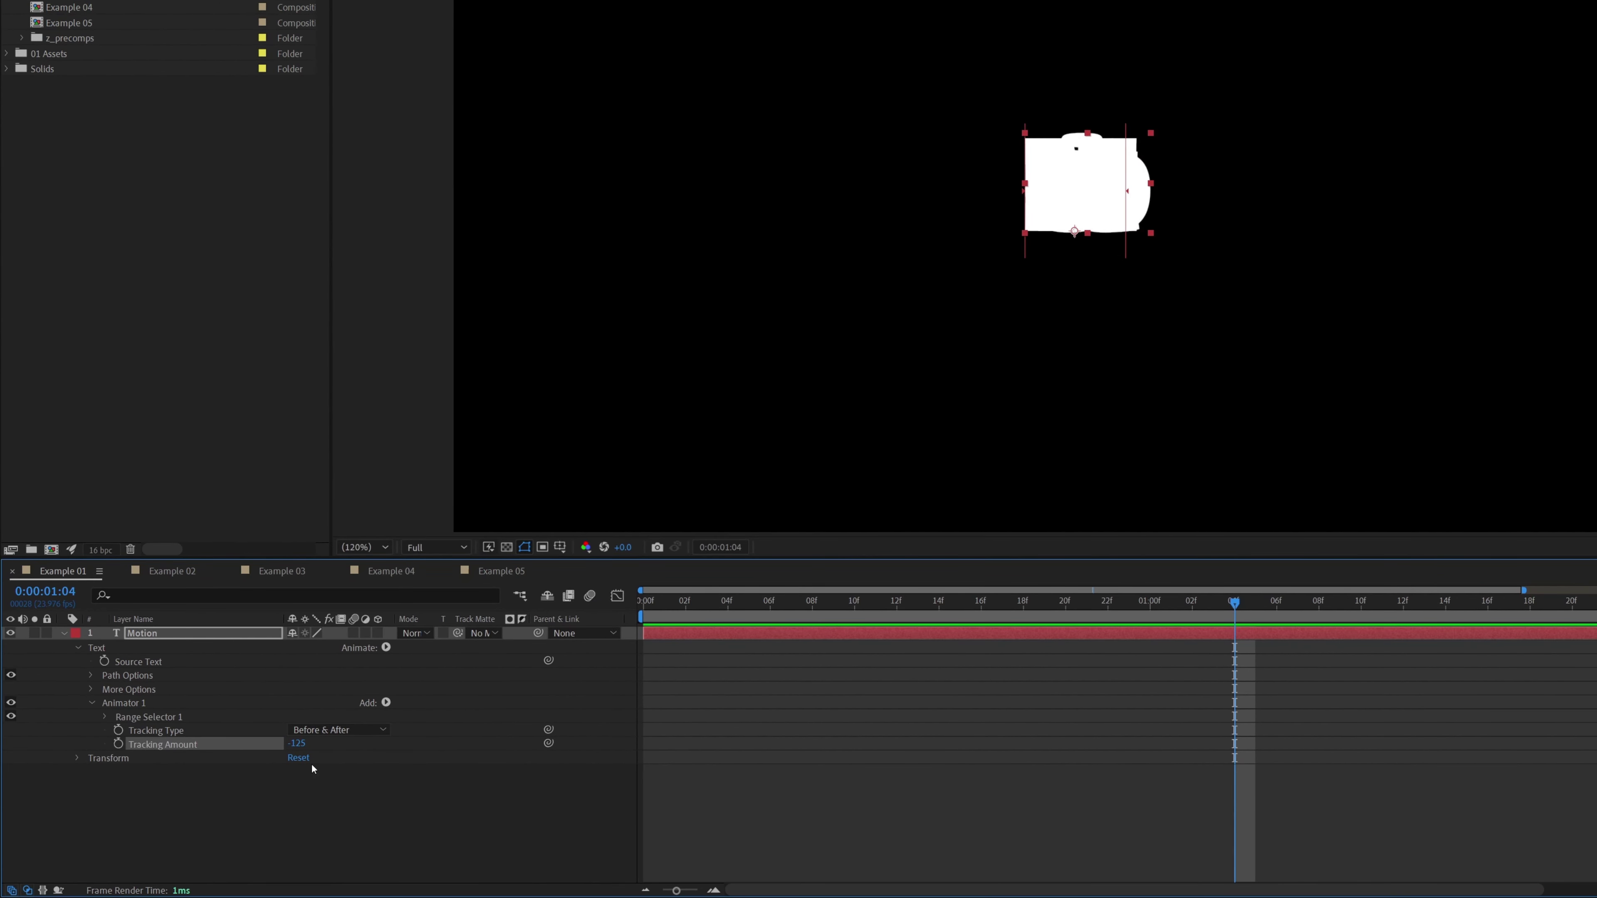
Set the advanced Shape option of the animator's Range Selector 1 to Ramp Up.
{"action": "left_click", "coordinate": [132, 720]}
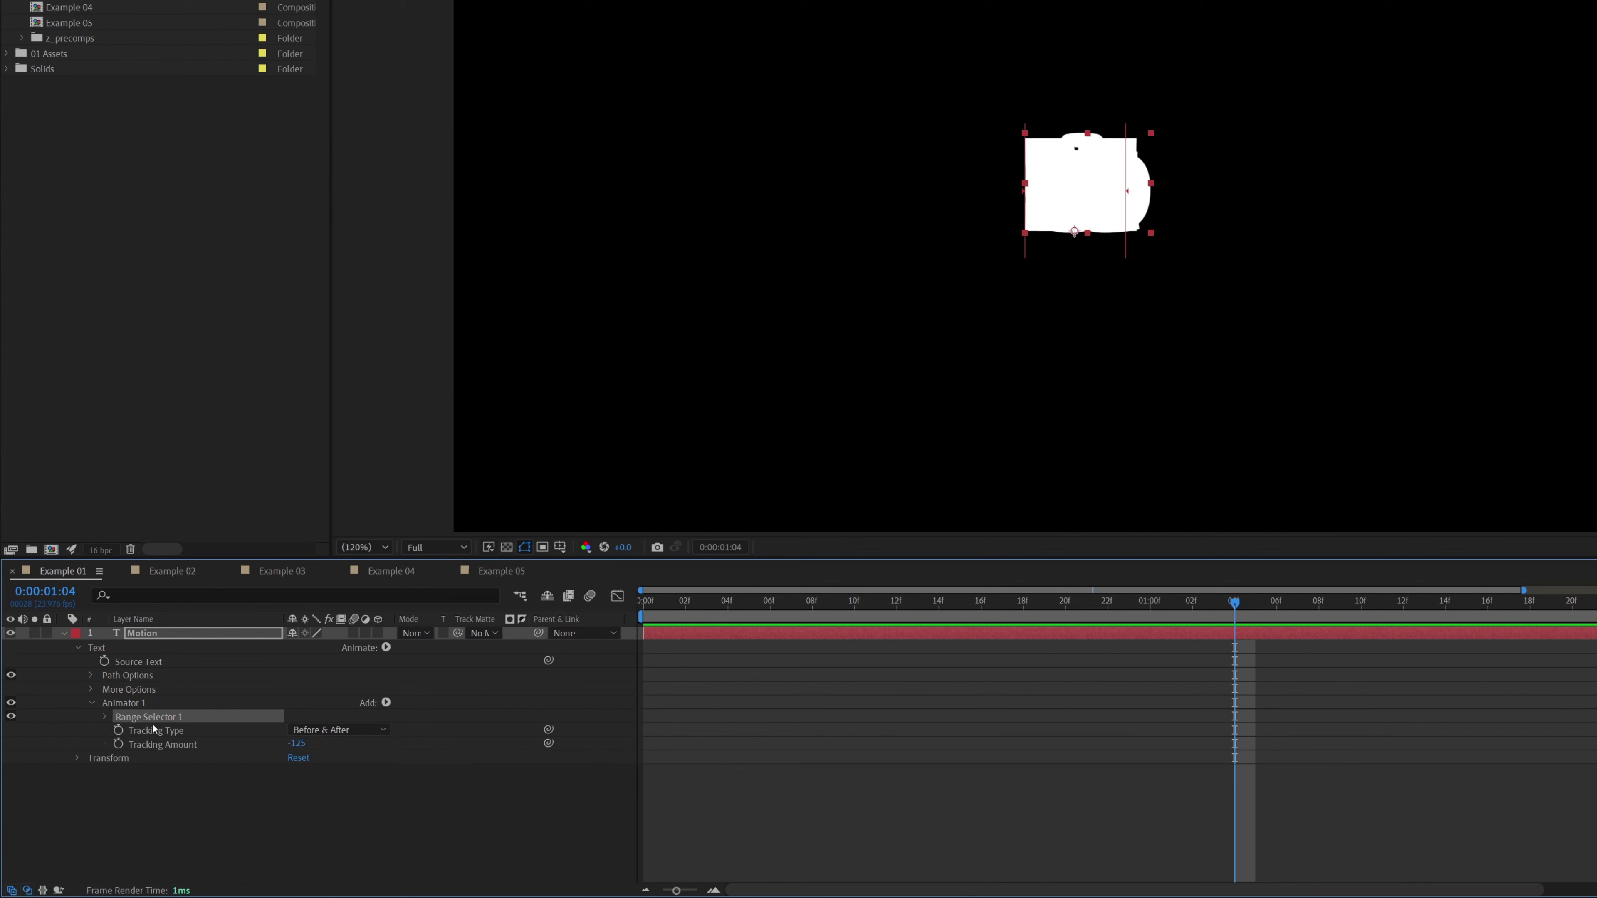
{"action": "left_click", "coordinate": [104, 717]}
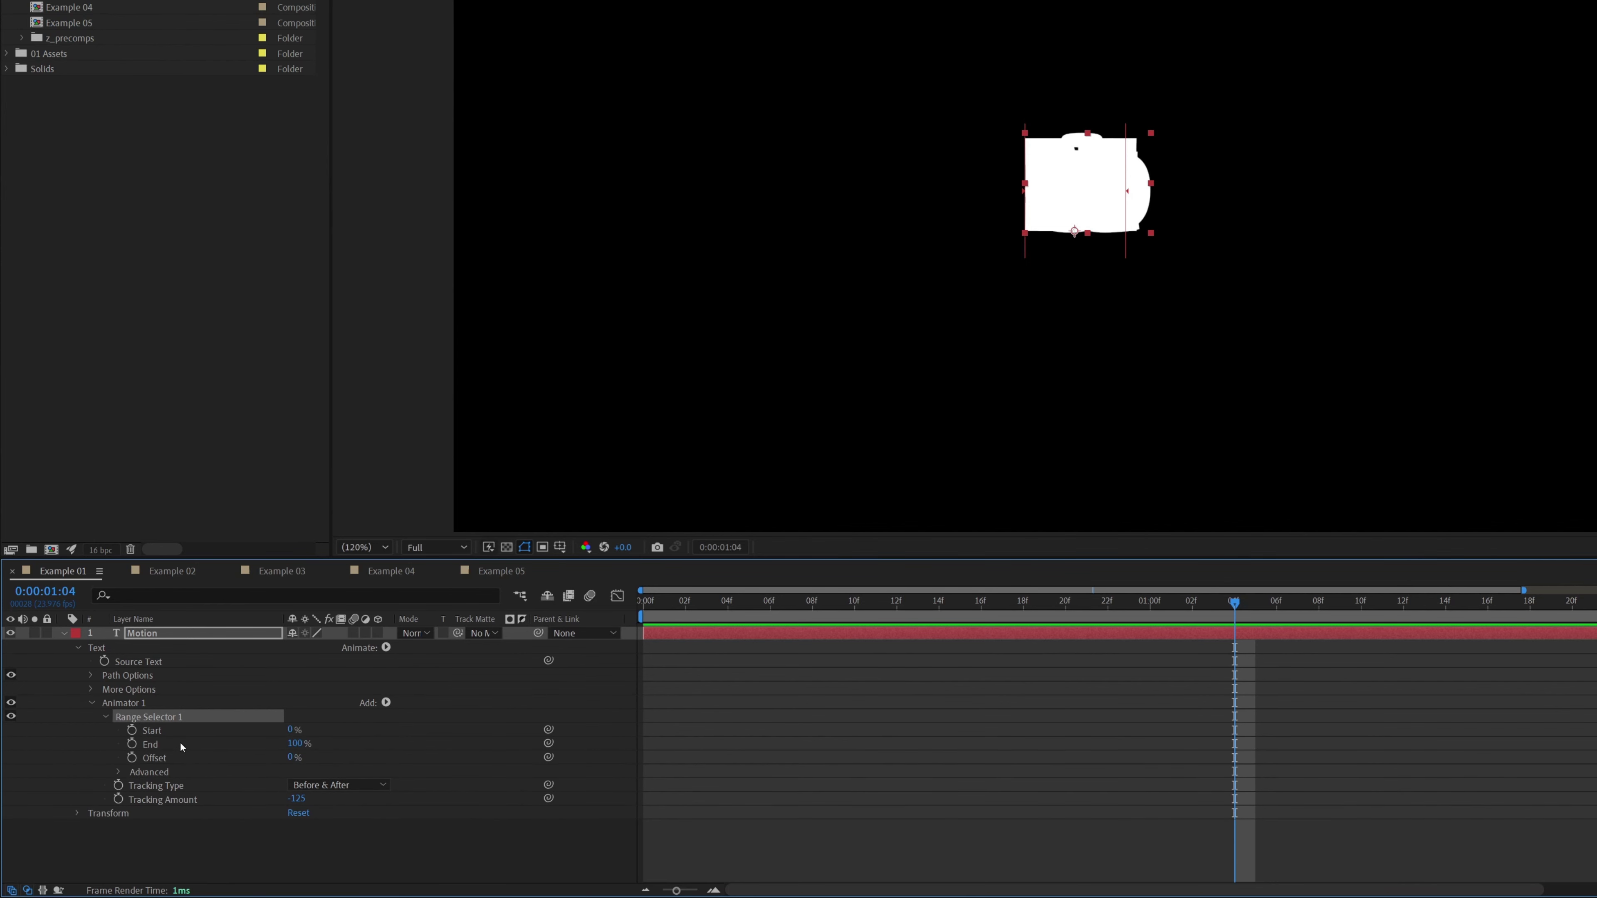
{"action": "left_click", "coordinate": [119, 772]}
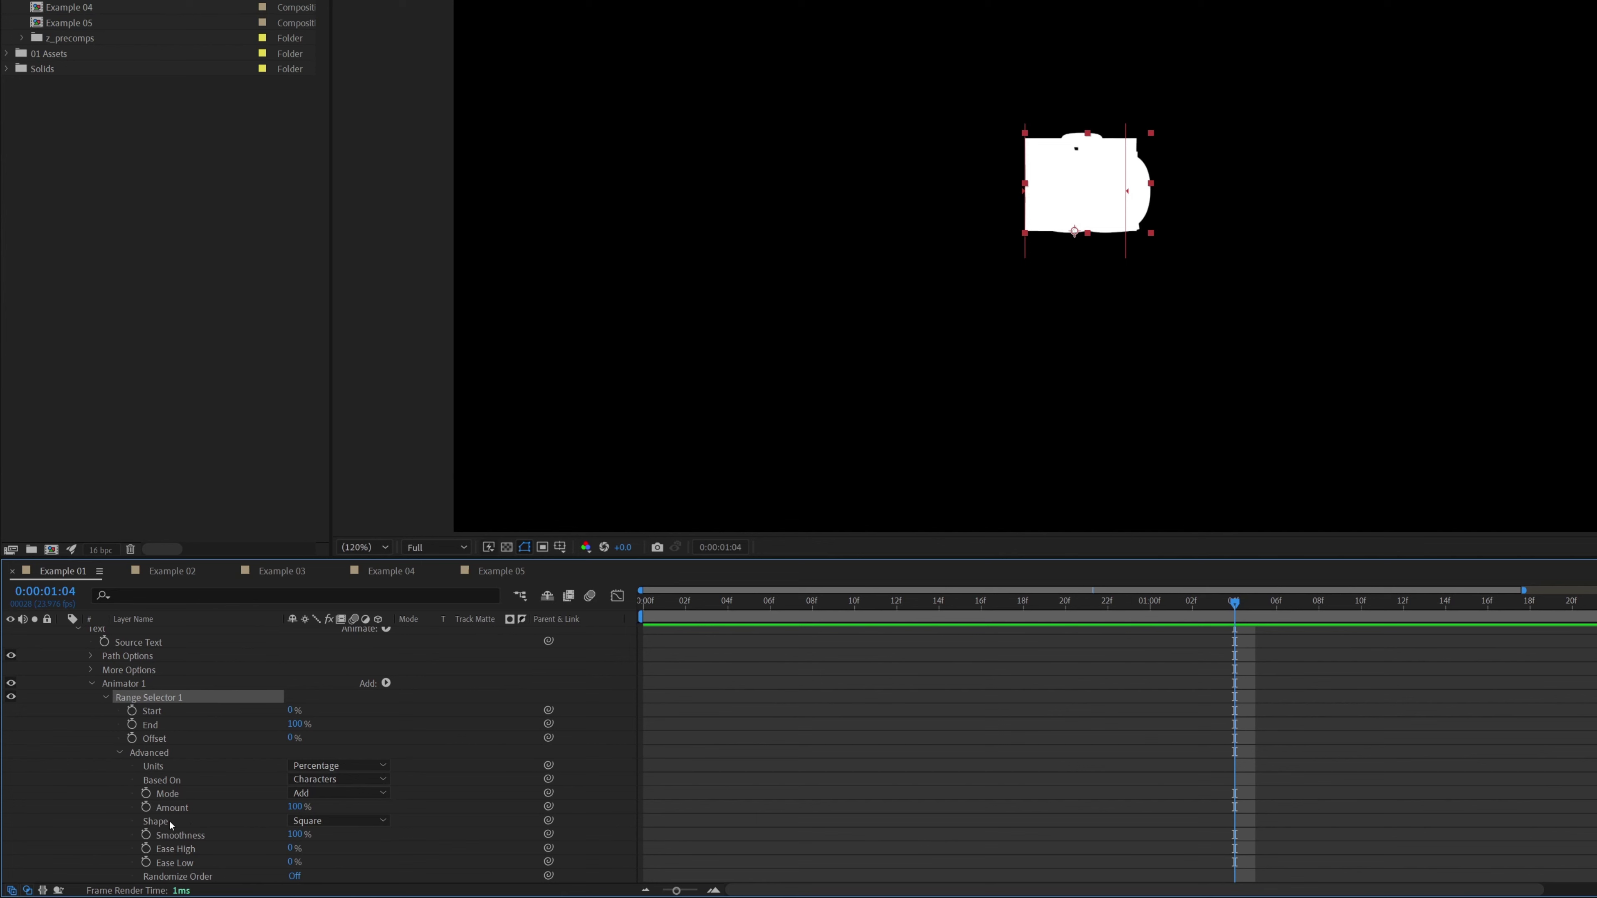
{"action": "left_click", "coordinate": [349, 824]}
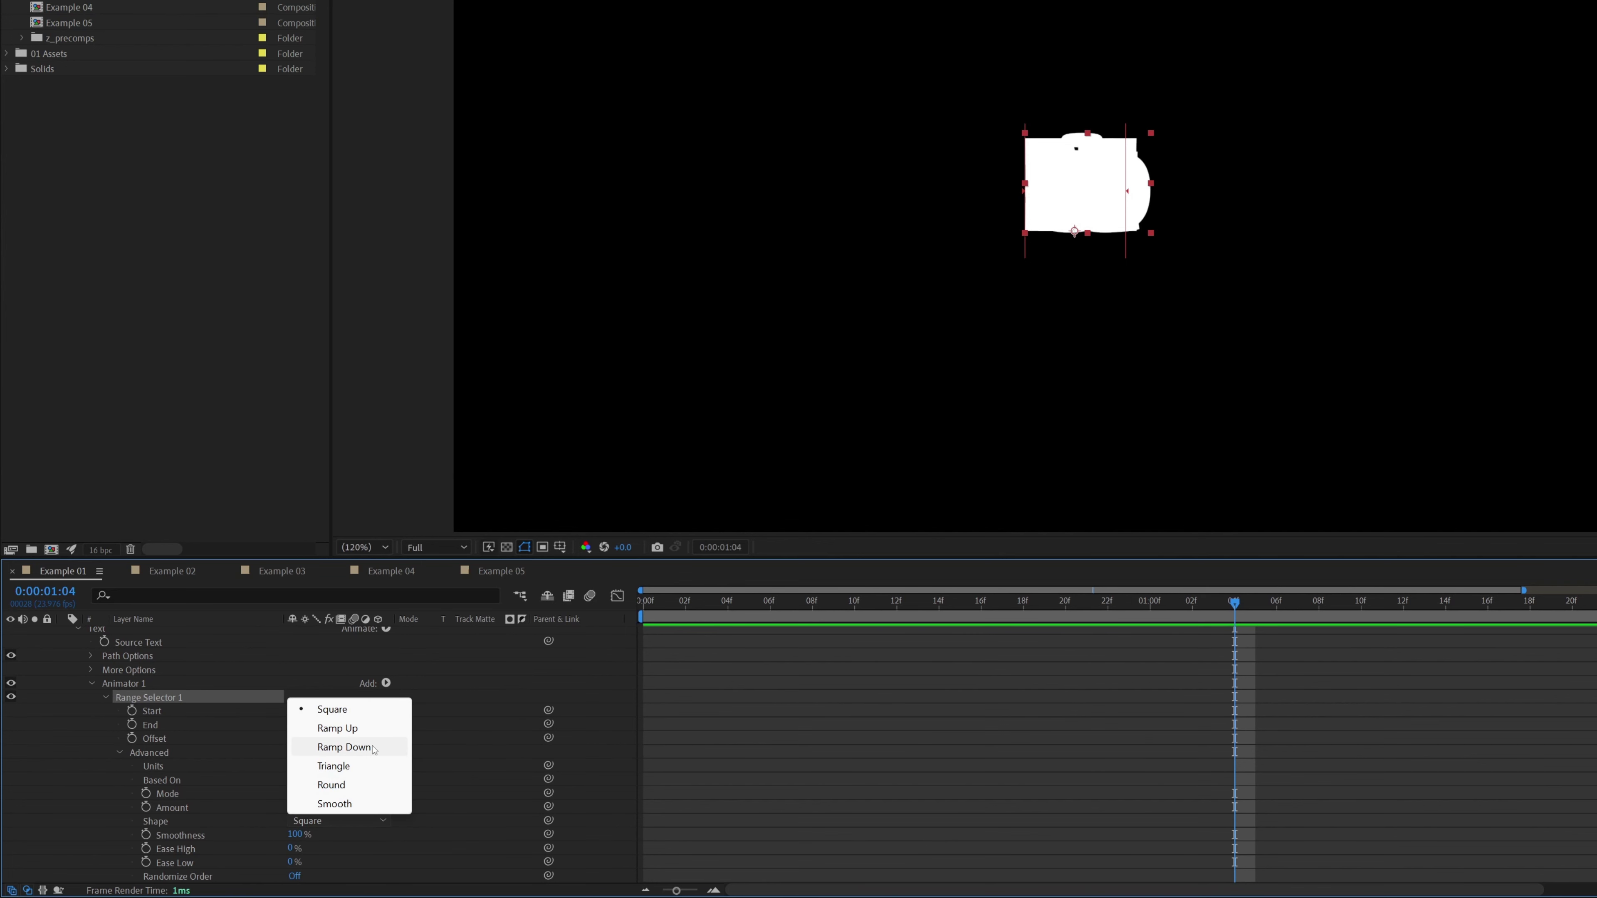
{"action": "left_click", "coordinate": [372, 730]}
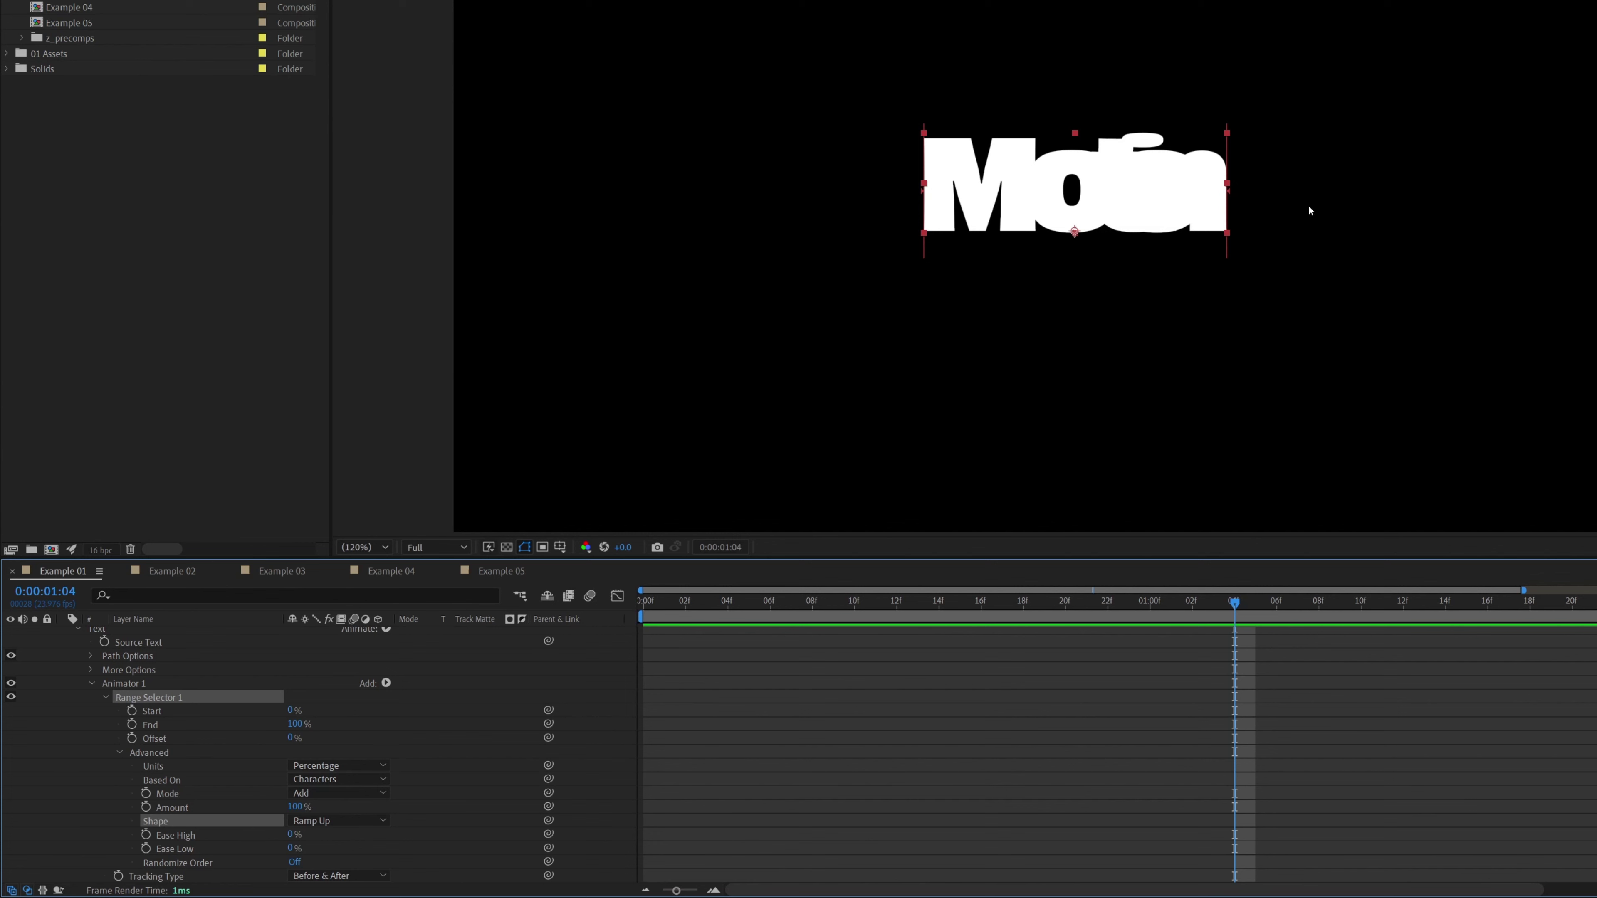
Set the range selector's Offset to -100% and keyframe it at the start of the composition.
{"action": "left_click", "coordinate": [168, 711]}
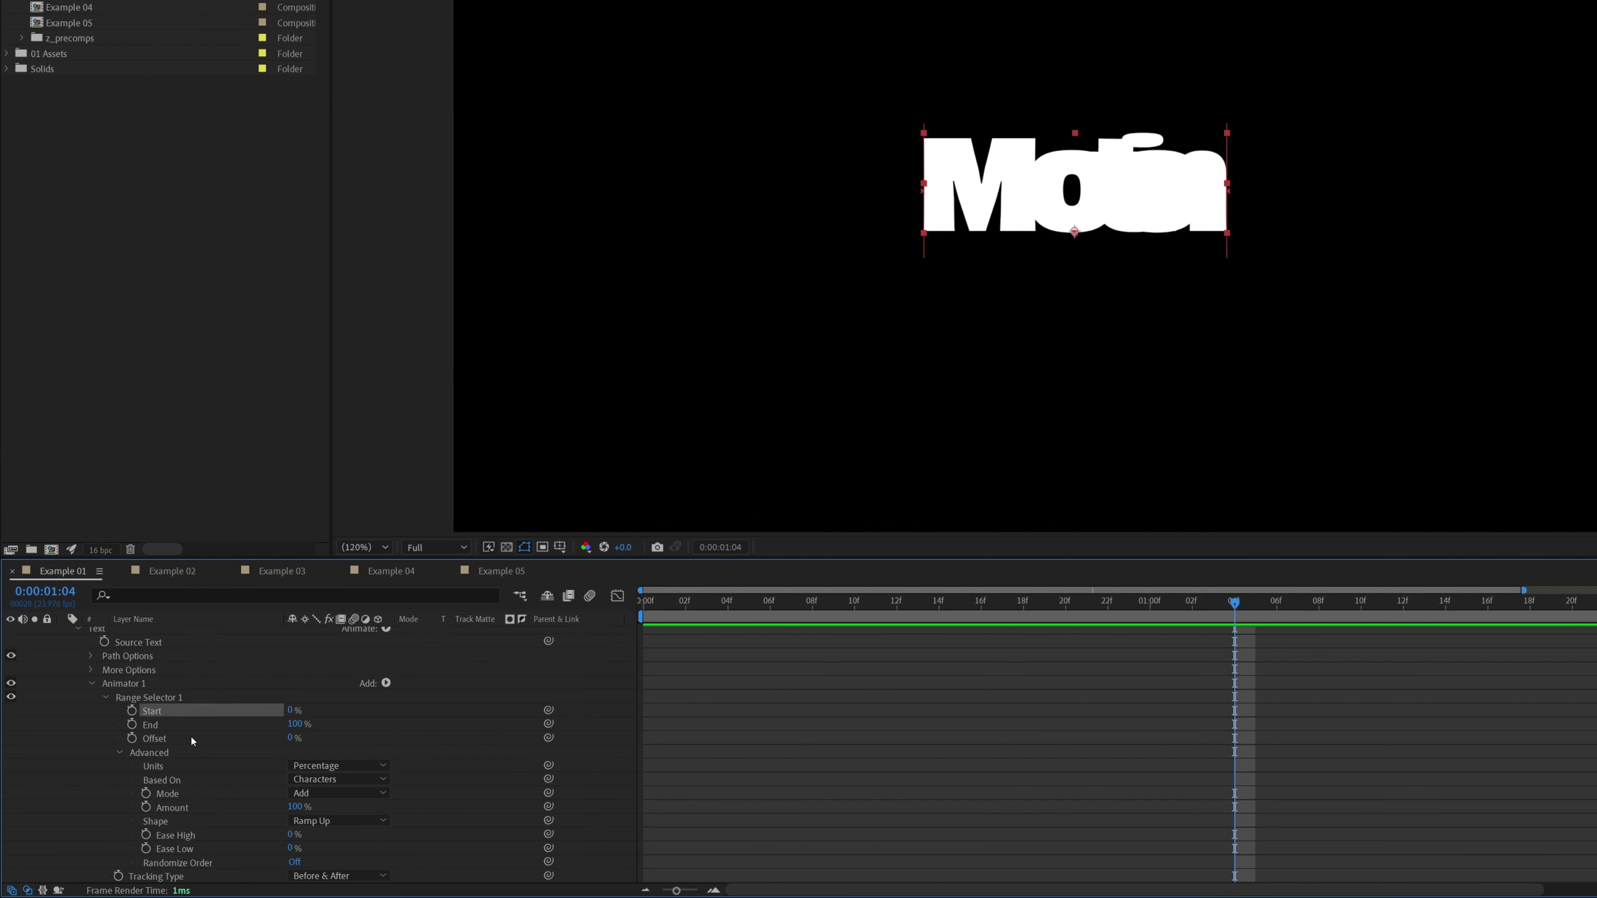
{"action": "left_click", "coordinate": [153, 739]}
{"action": "left_click_drag", "start_coordinate": [286, 738], "coordinate": [191, 742]}
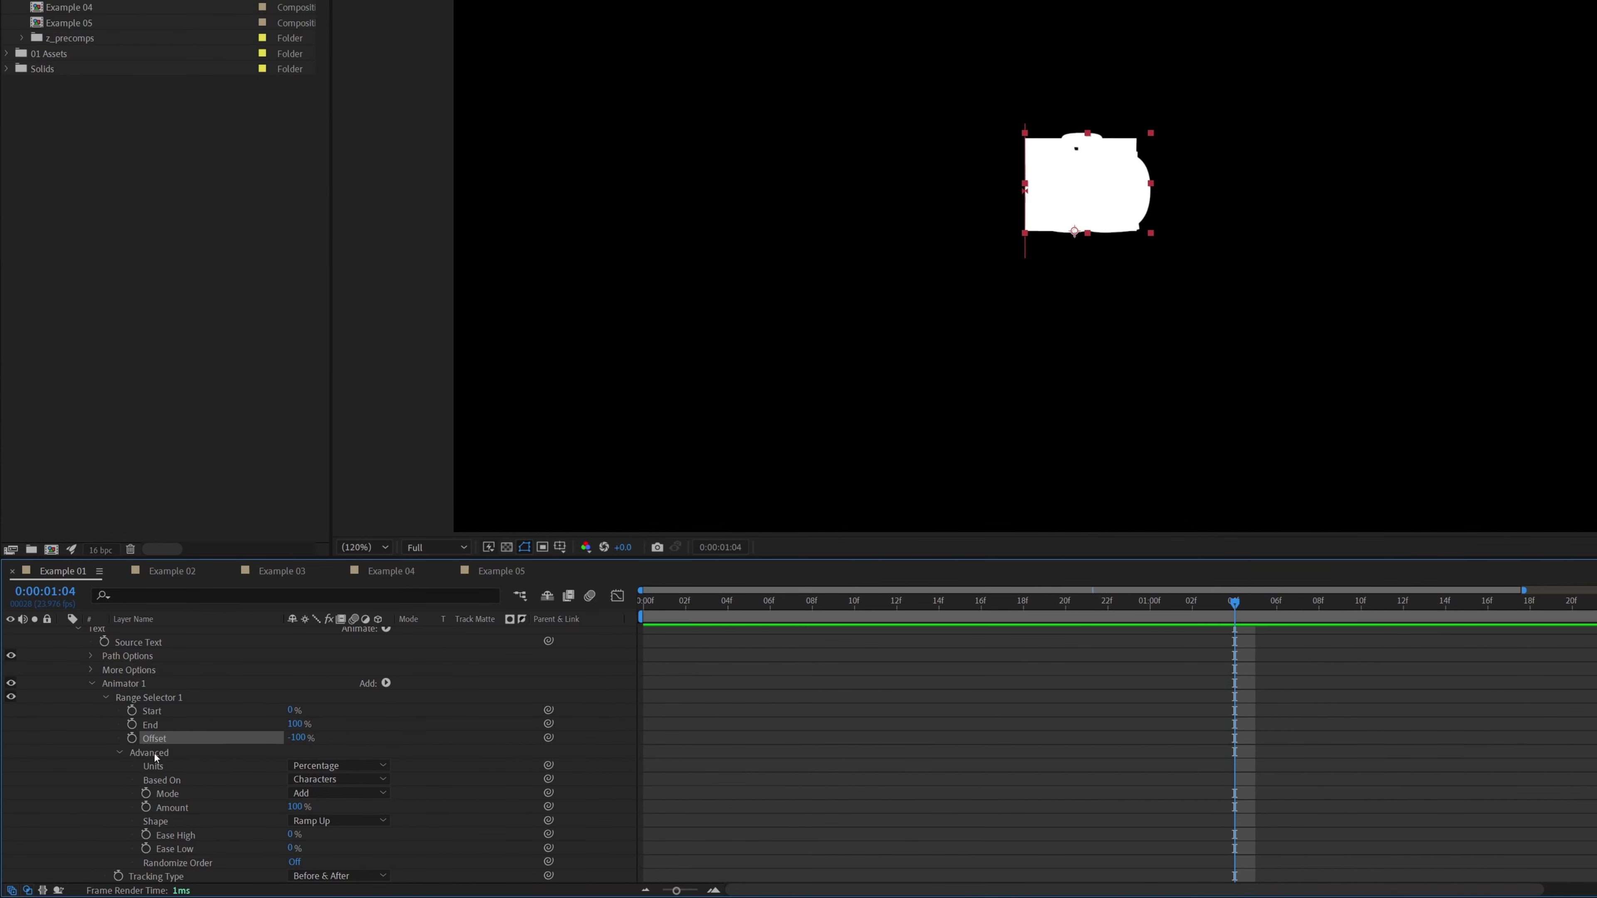
{"action": "left_click_drag", "start_coordinate": [1225, 601], "coordinate": [675, 603]}
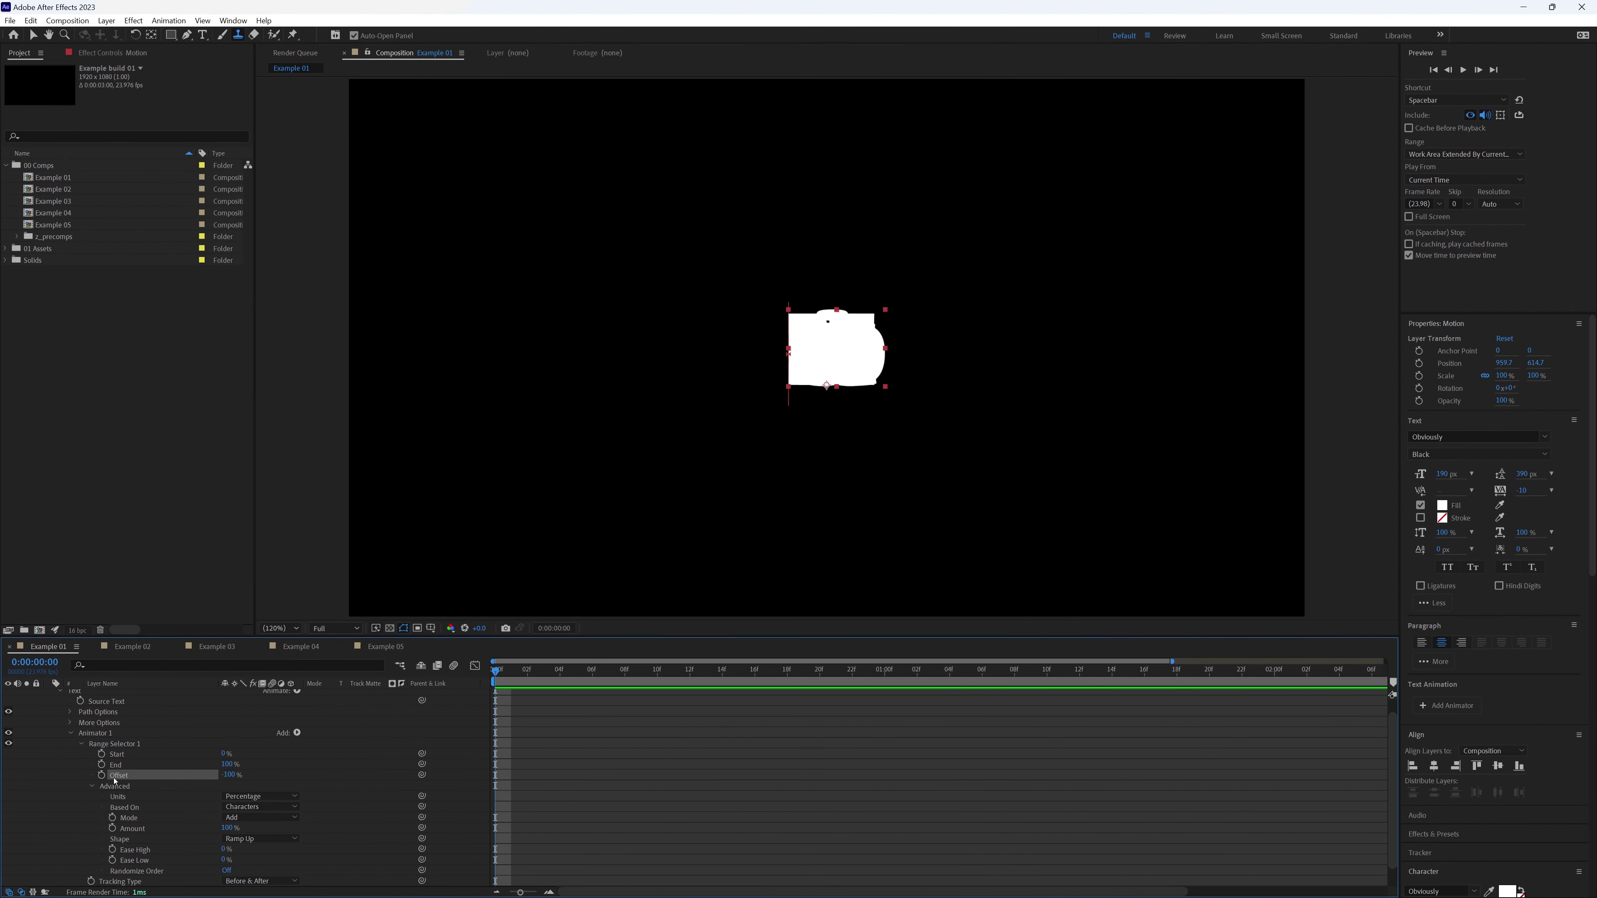
{"action": "left_click", "coordinate": [101, 775]}
Keyframe the range selector's Offset at 100% at the one-second mark and preview the tracking animation.
{"action": "left_click_drag", "start_coordinate": [510, 680], "coordinate": [722, 670]}
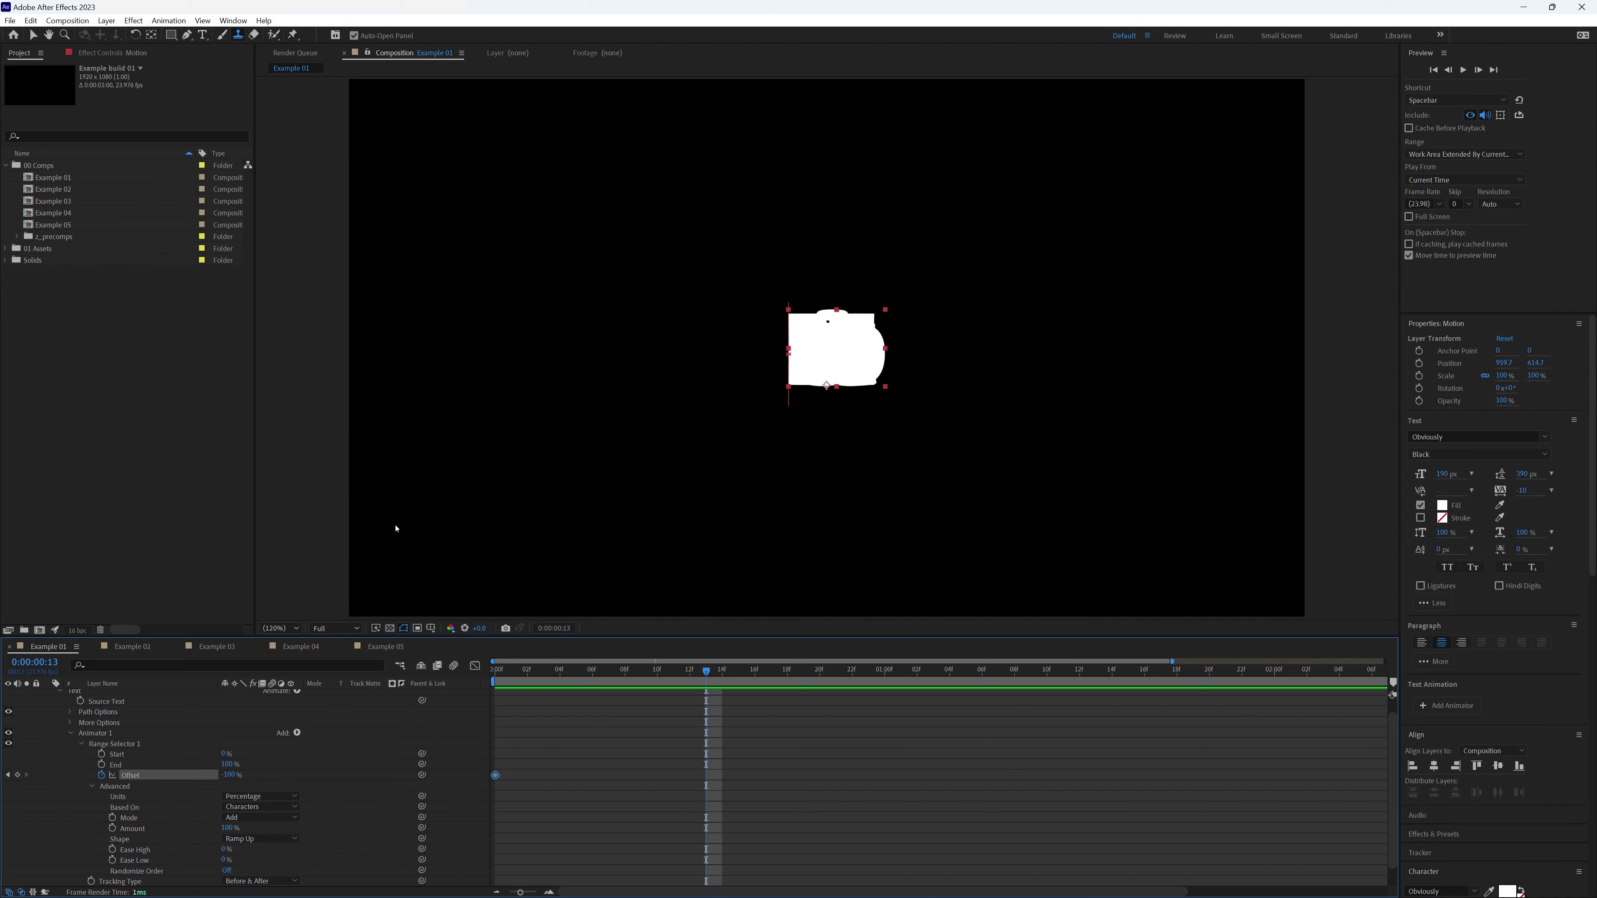
{"action": "left_click", "coordinate": [885, 670]}
{"action": "left_click_drag", "start_coordinate": [228, 775], "coordinate": [362, 775]}
{"action": "key", "text": "space"}
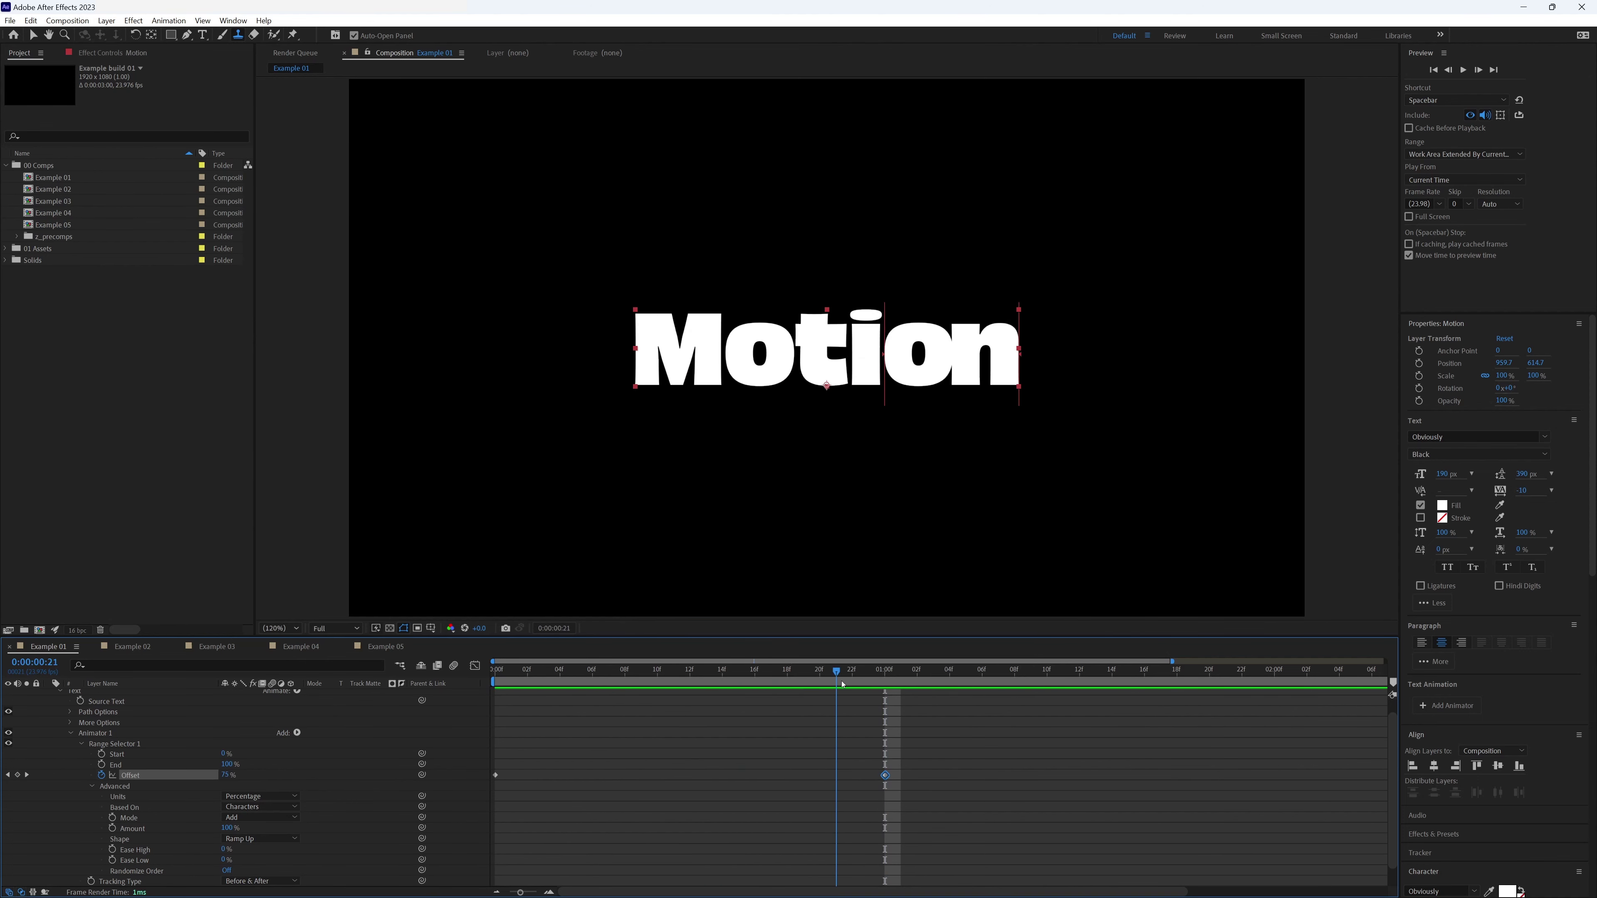
{"action": "key", "text": "space"}
{"action": "left_click_drag", "start_coordinate": [497, 671], "coordinate": [853, 725]}
{"action": "left_click_drag", "start_coordinate": [724, 669], "coordinate": [625, 673]}
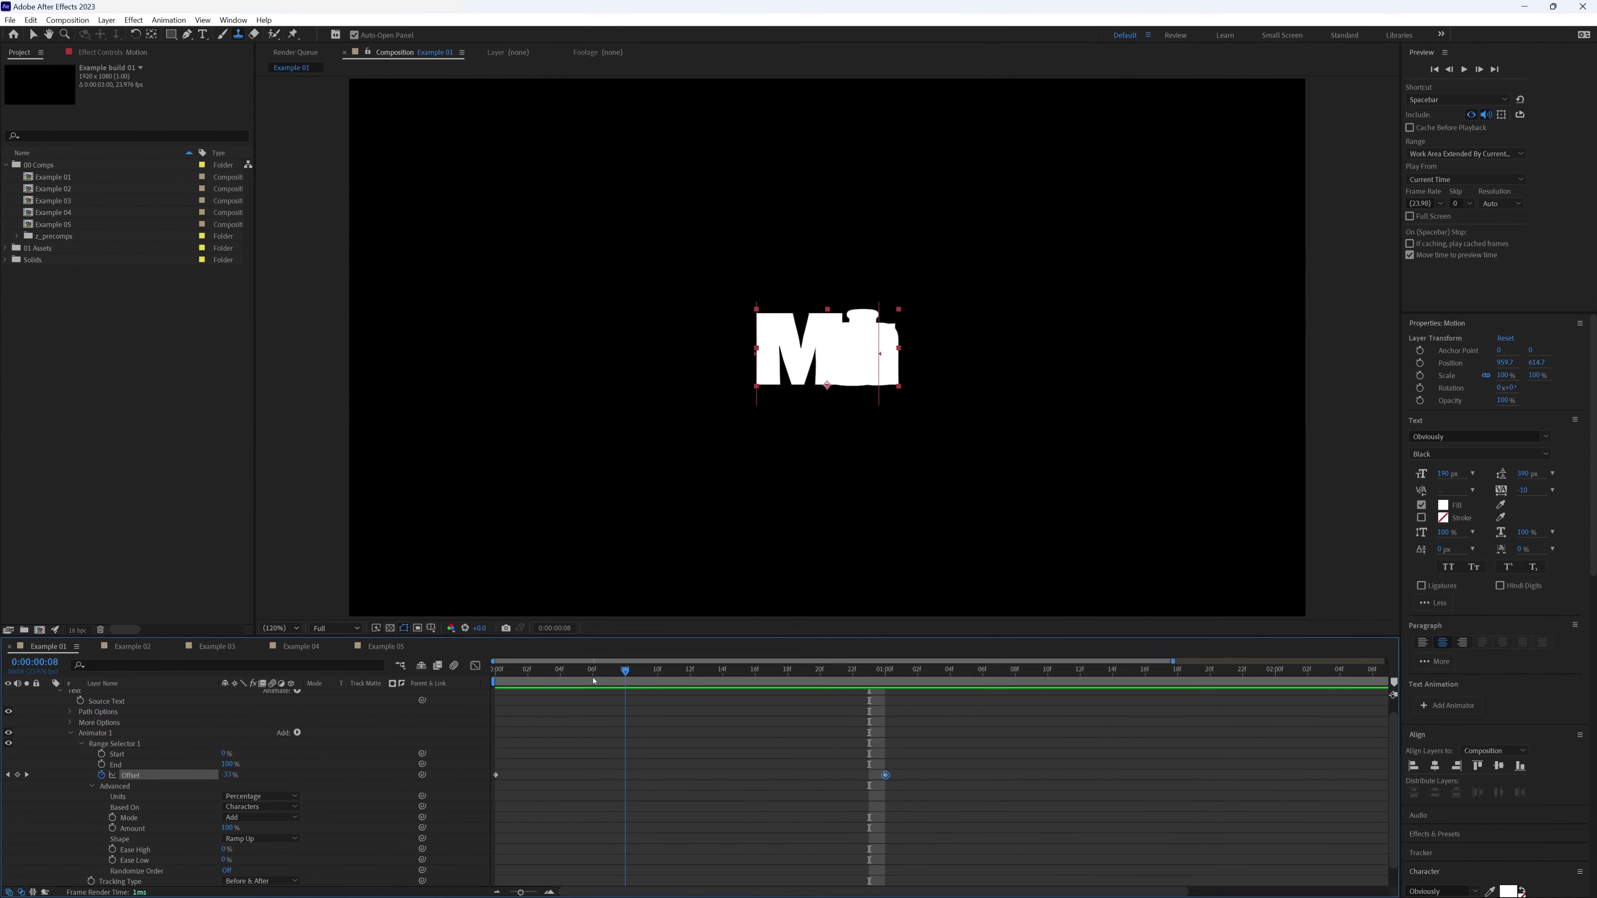
Add an Opacity property to Animator 1, set it to 0%, and preview the letters fading in.
{"action": "key", "text": "Home"}
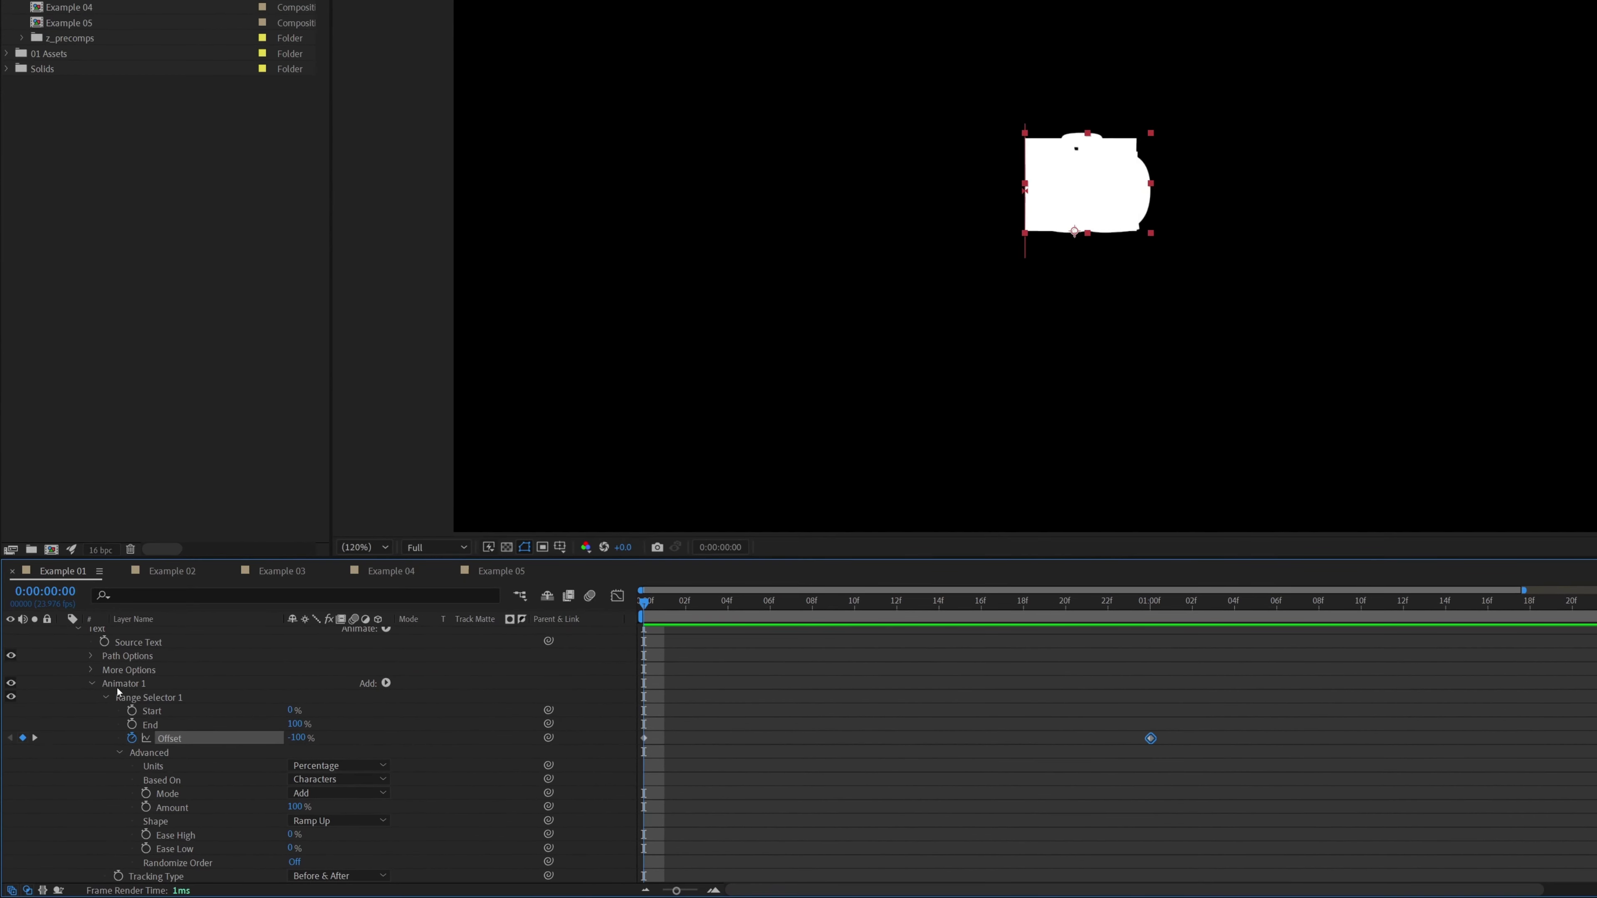
{"action": "left_click", "coordinate": [192, 683]}
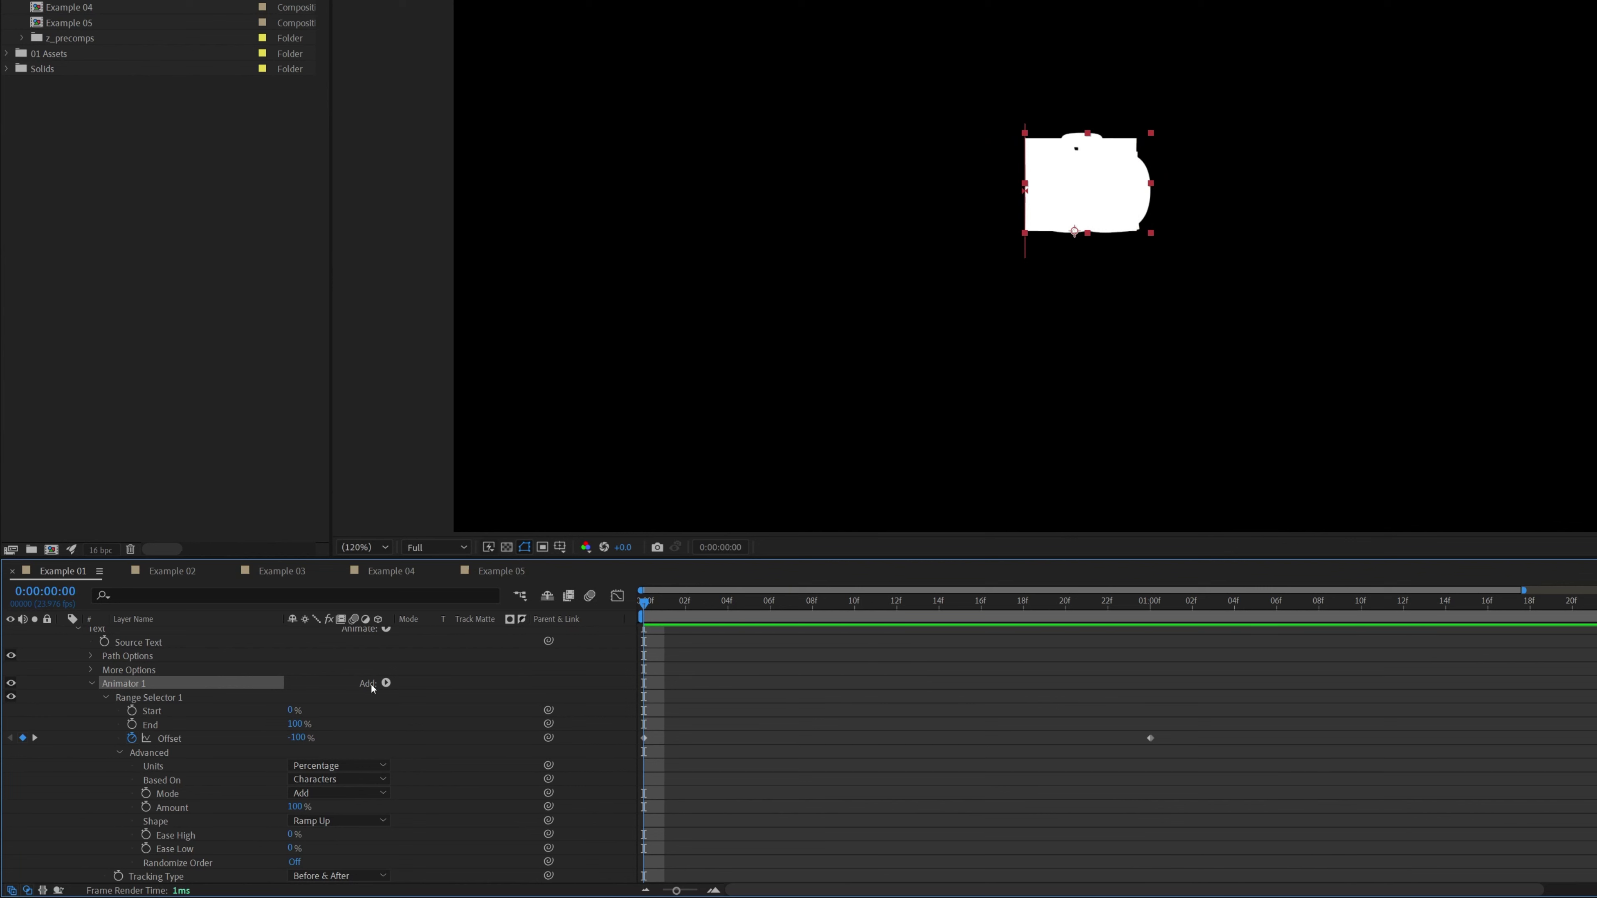
{"action": "left_click", "coordinate": [386, 683]}
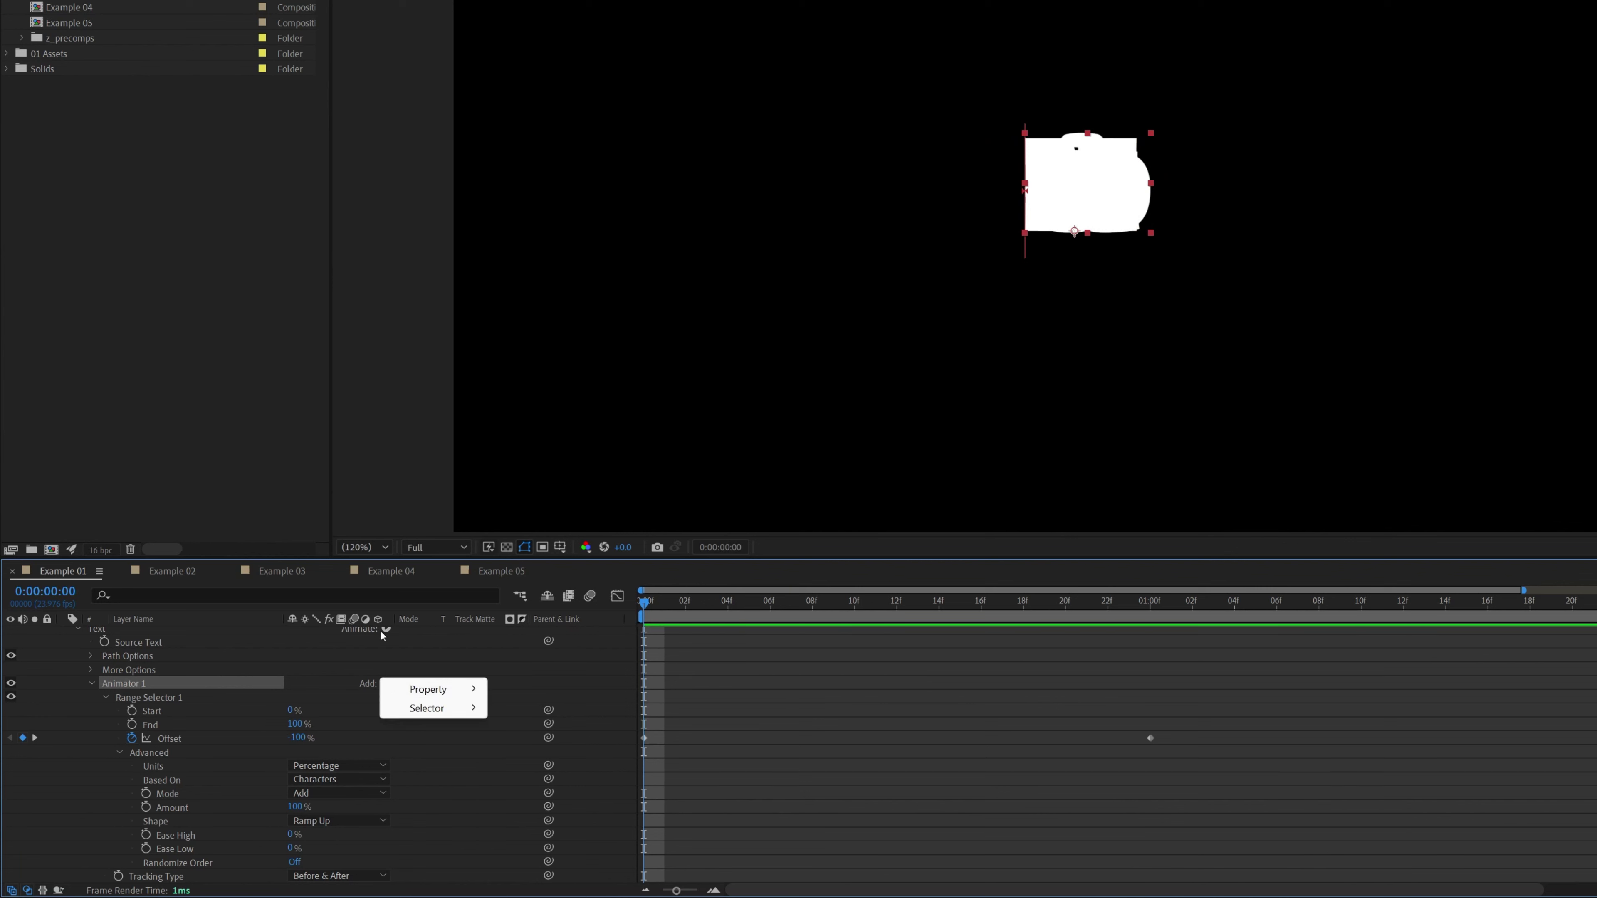
{"action": "mouse_move", "coordinate": [466, 690]}
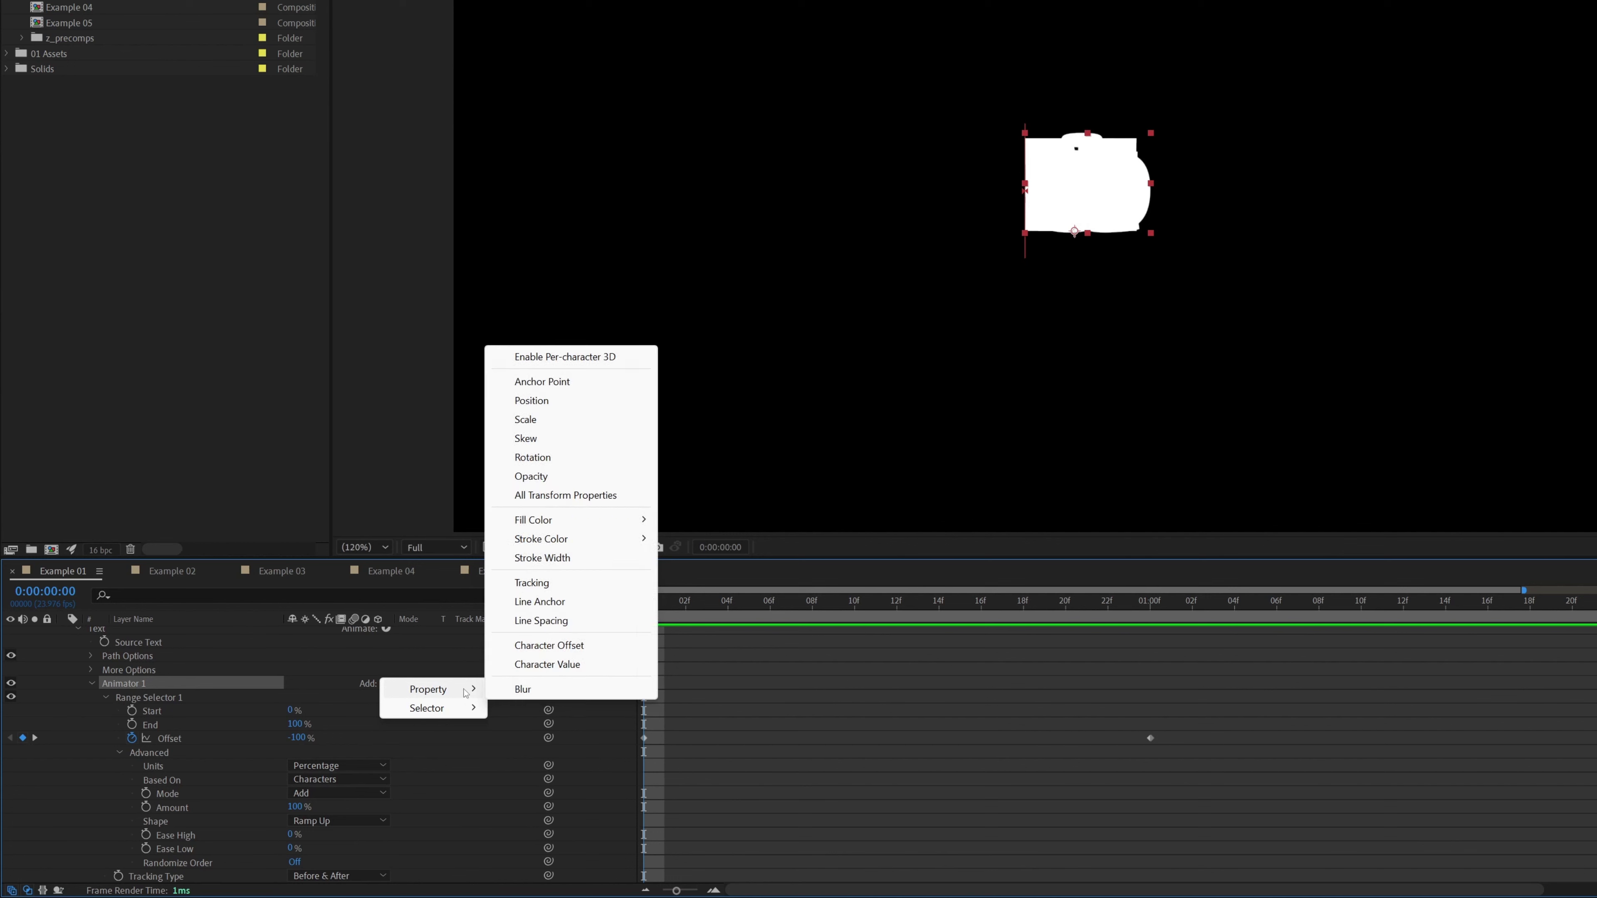
{"action": "left_click", "coordinate": [564, 478]}
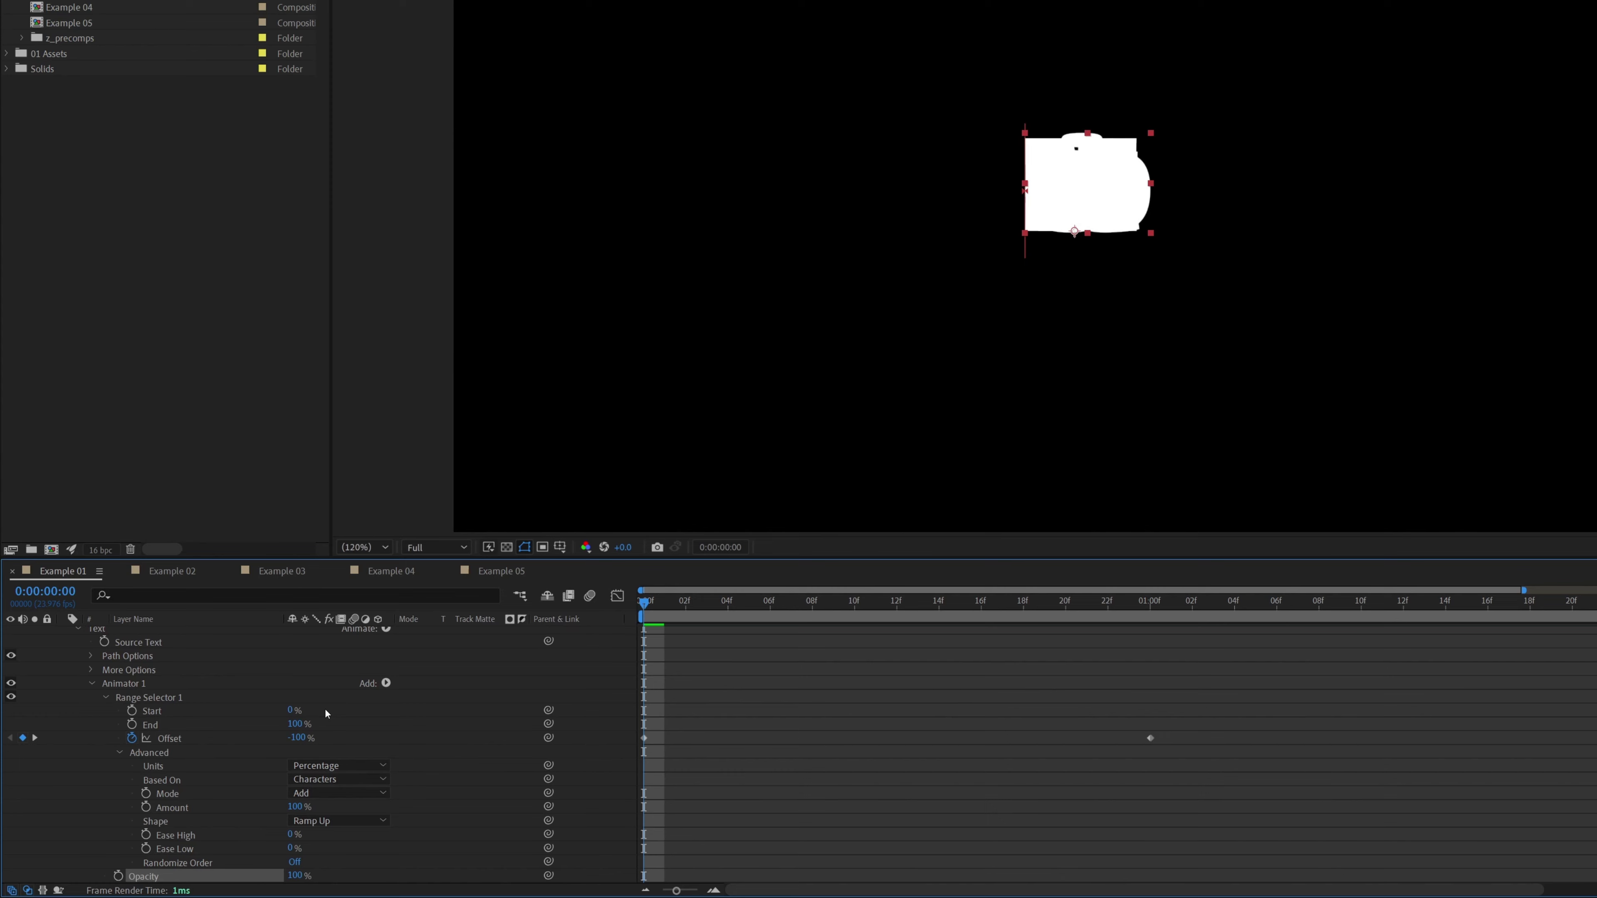
{"action": "left_click", "coordinate": [298, 877]}
{"action": "type", "text": "0"}
{"action": "key", "text": "Return"}
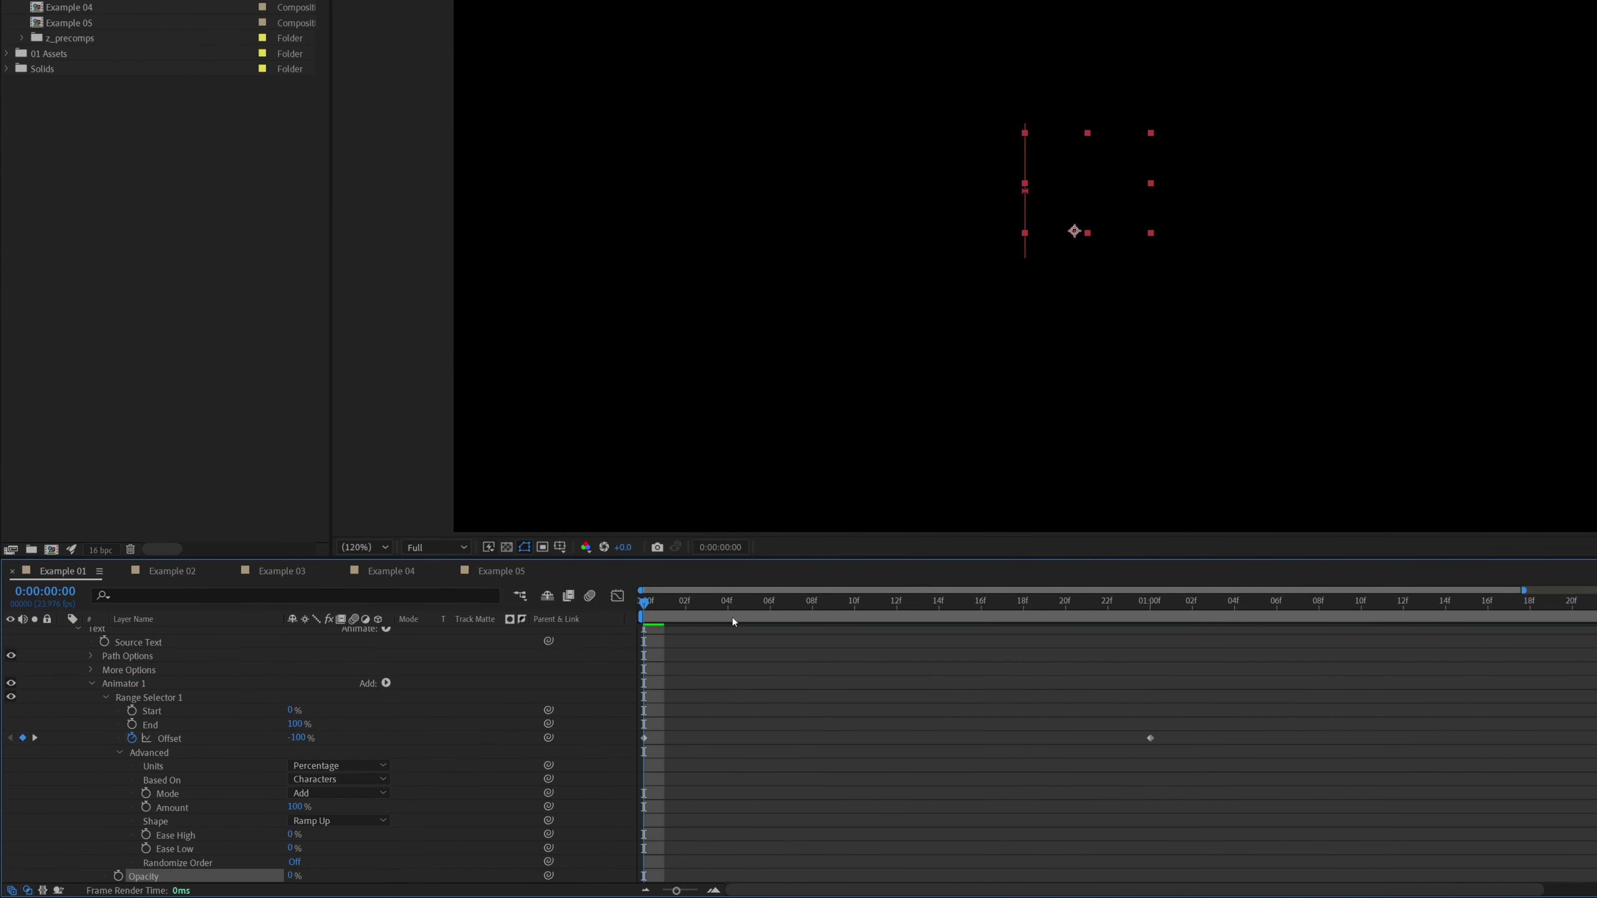
{"action": "left_click_drag", "start_coordinate": [678, 622], "coordinate": [897, 635]}
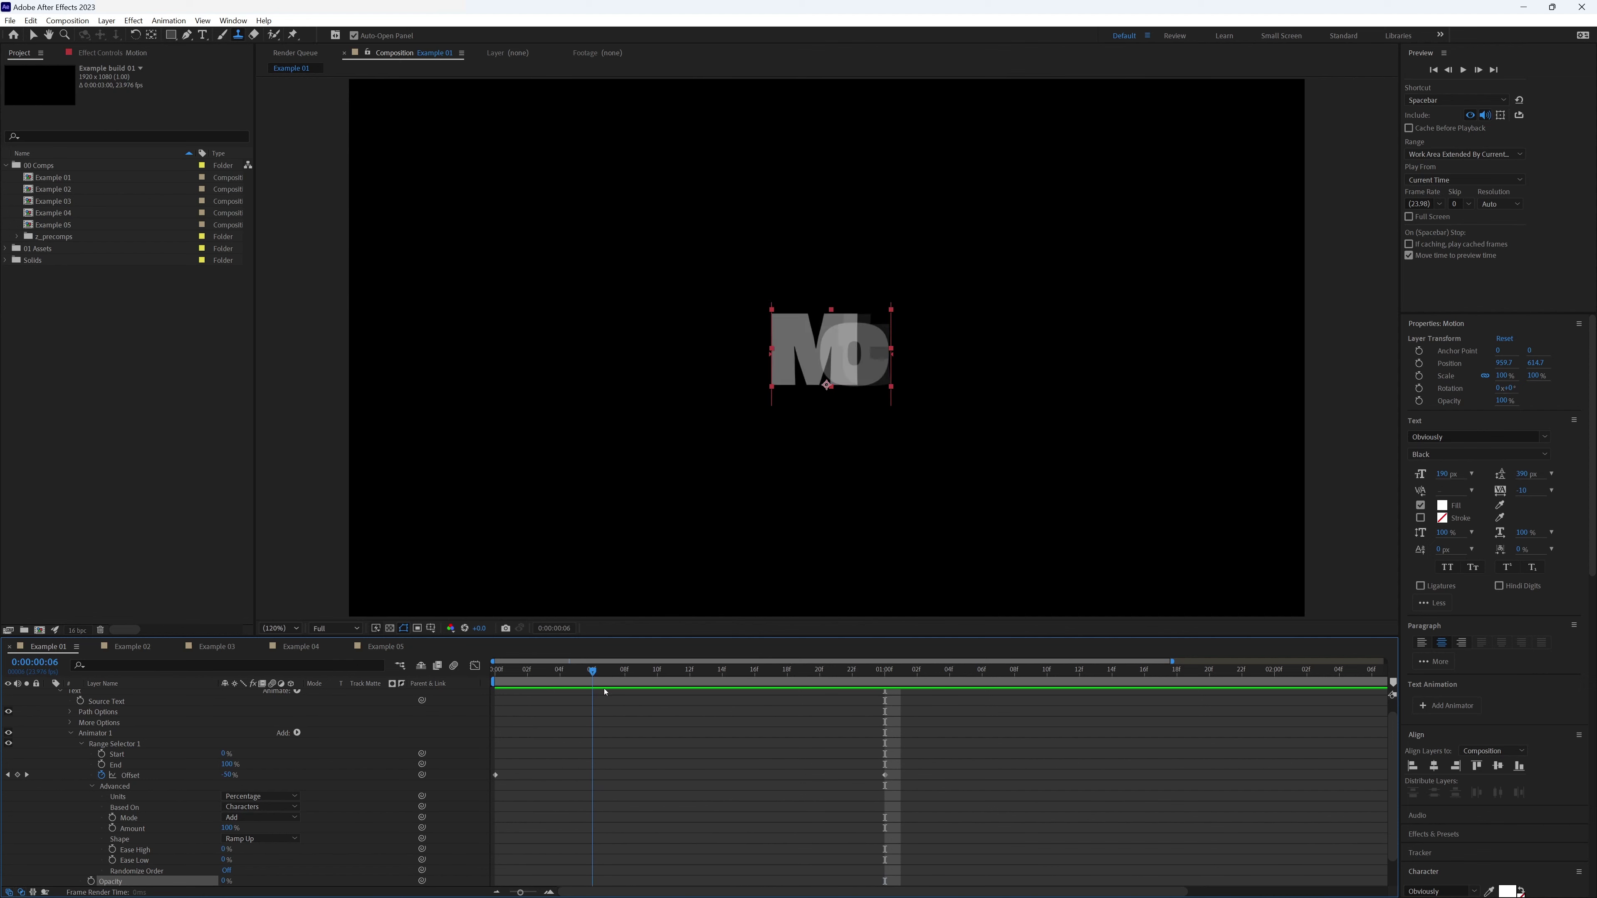
{"action": "left_click_drag", "start_coordinate": [687, 695], "coordinate": [879, 712]}
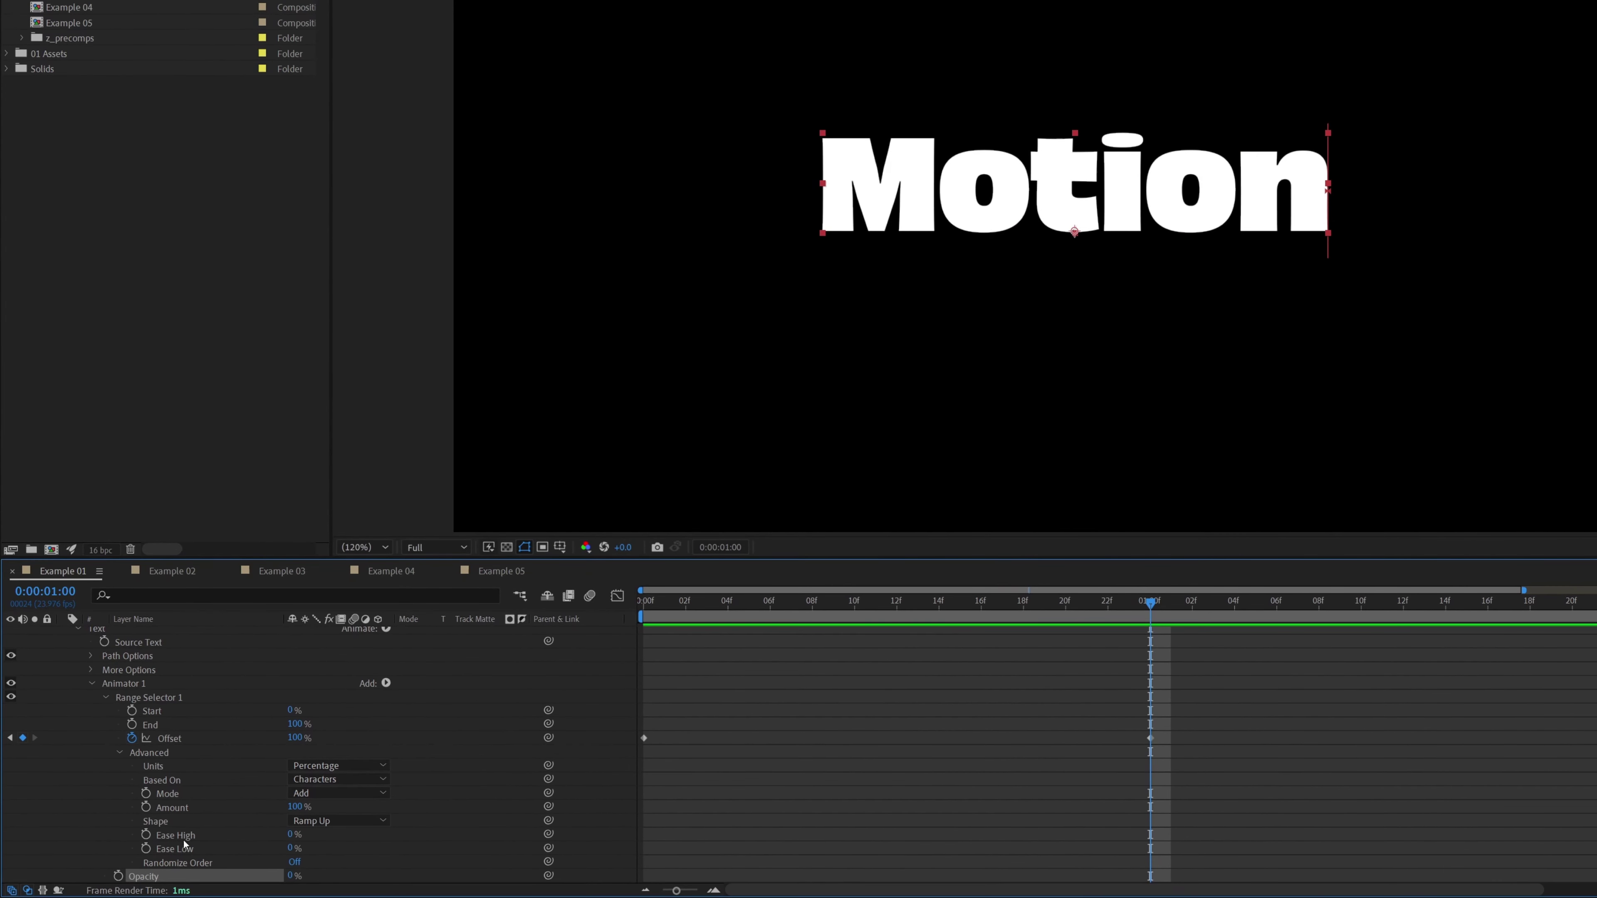
Set the range selector's Ease Low to 100% and play the animation from the start.
{"action": "left_click", "coordinate": [157, 849]}
{"action": "left_click", "coordinate": [291, 836]}
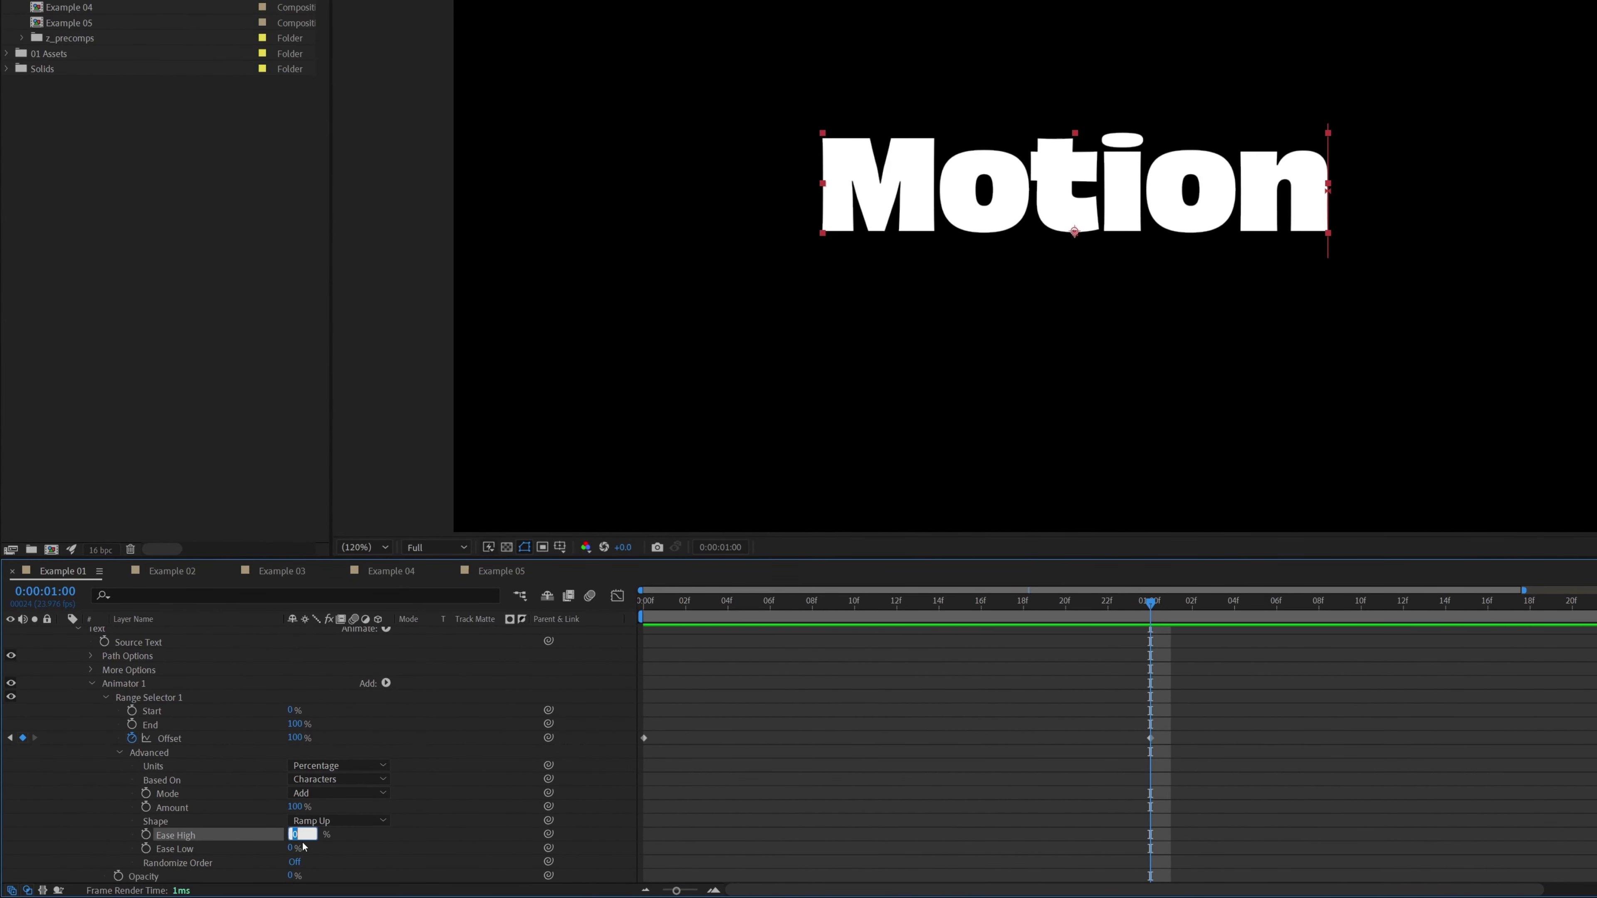
{"action": "key", "text": "Tab"}
{"action": "type", "text": "100"}
{"action": "key", "text": "Return"}
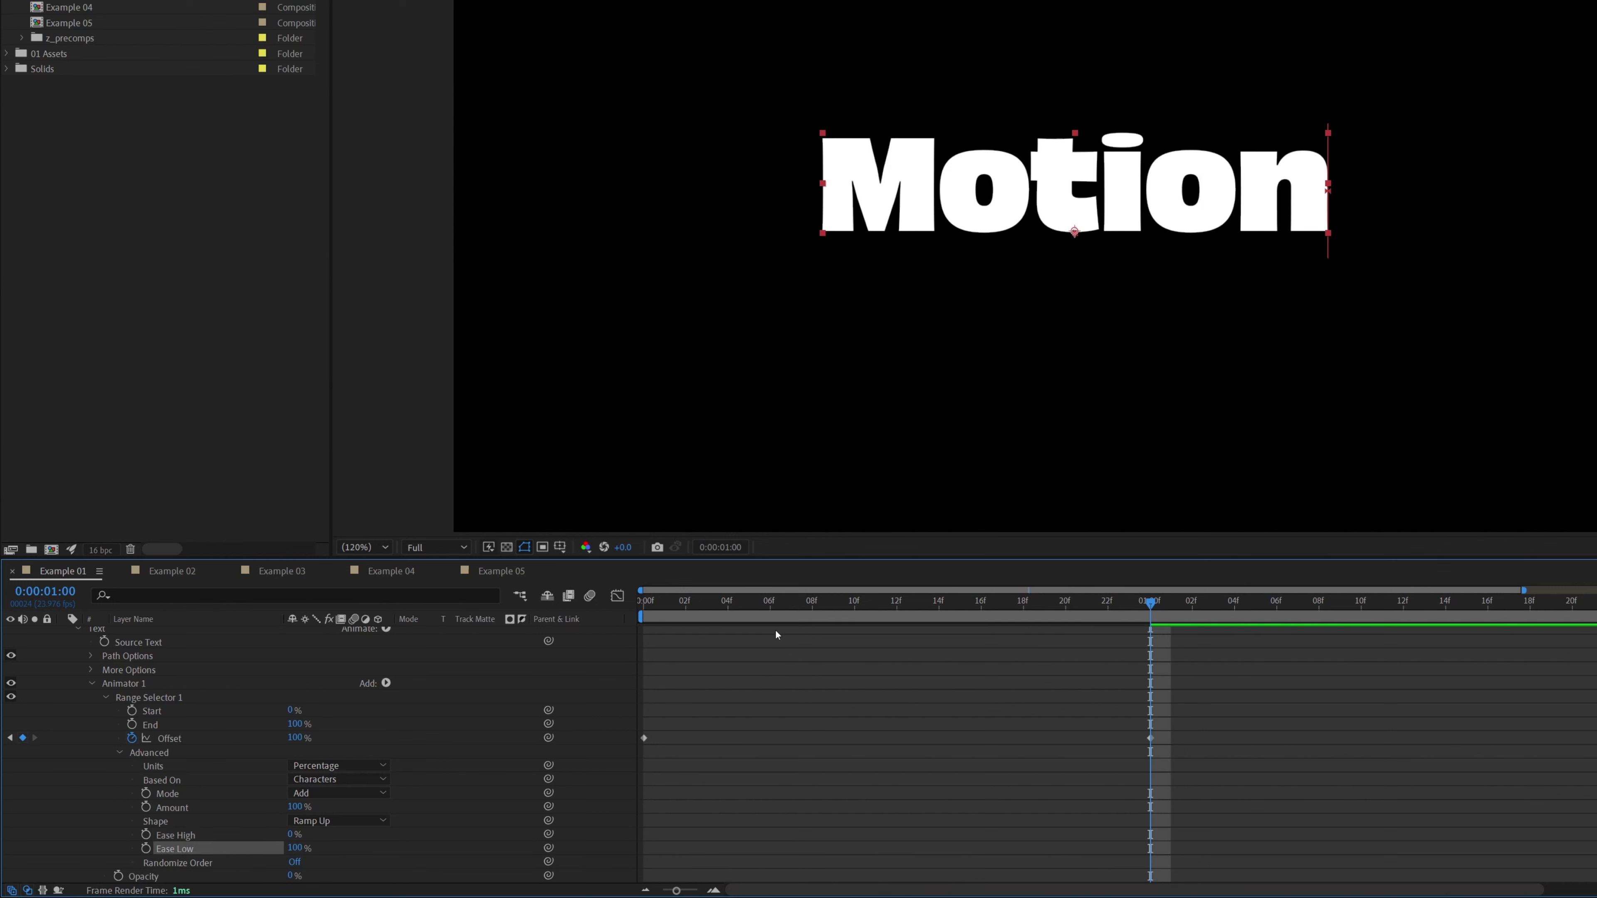
{"action": "key", "text": "Home"}
{"action": "key", "text": "space"}
{"action": "key", "text": "space"}
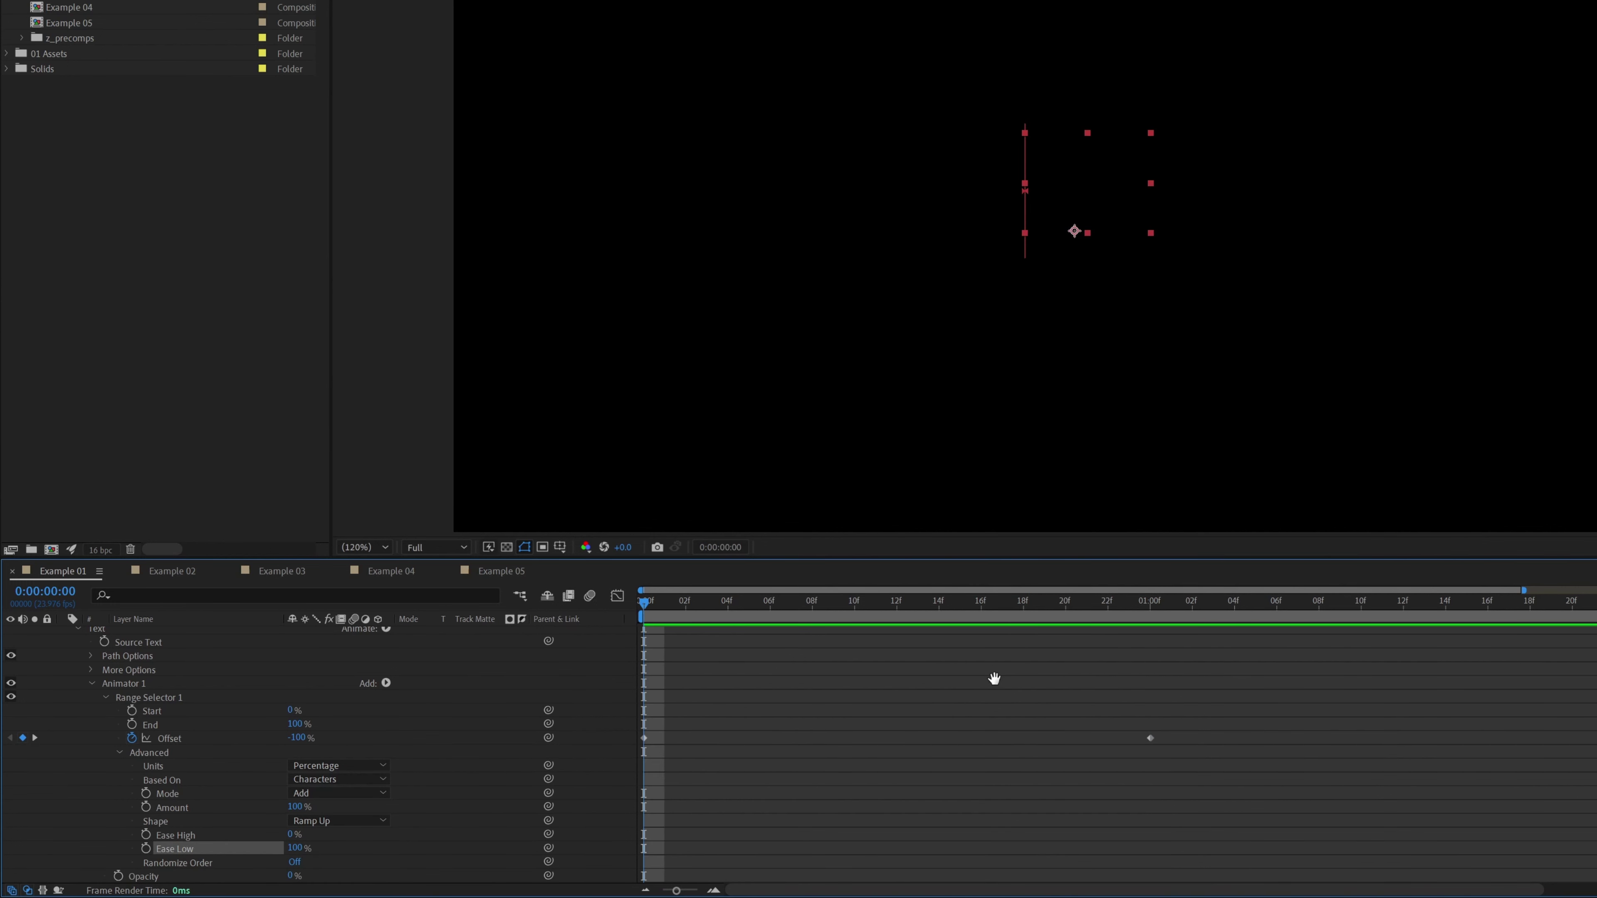
{"action": "key", "text": "space"}
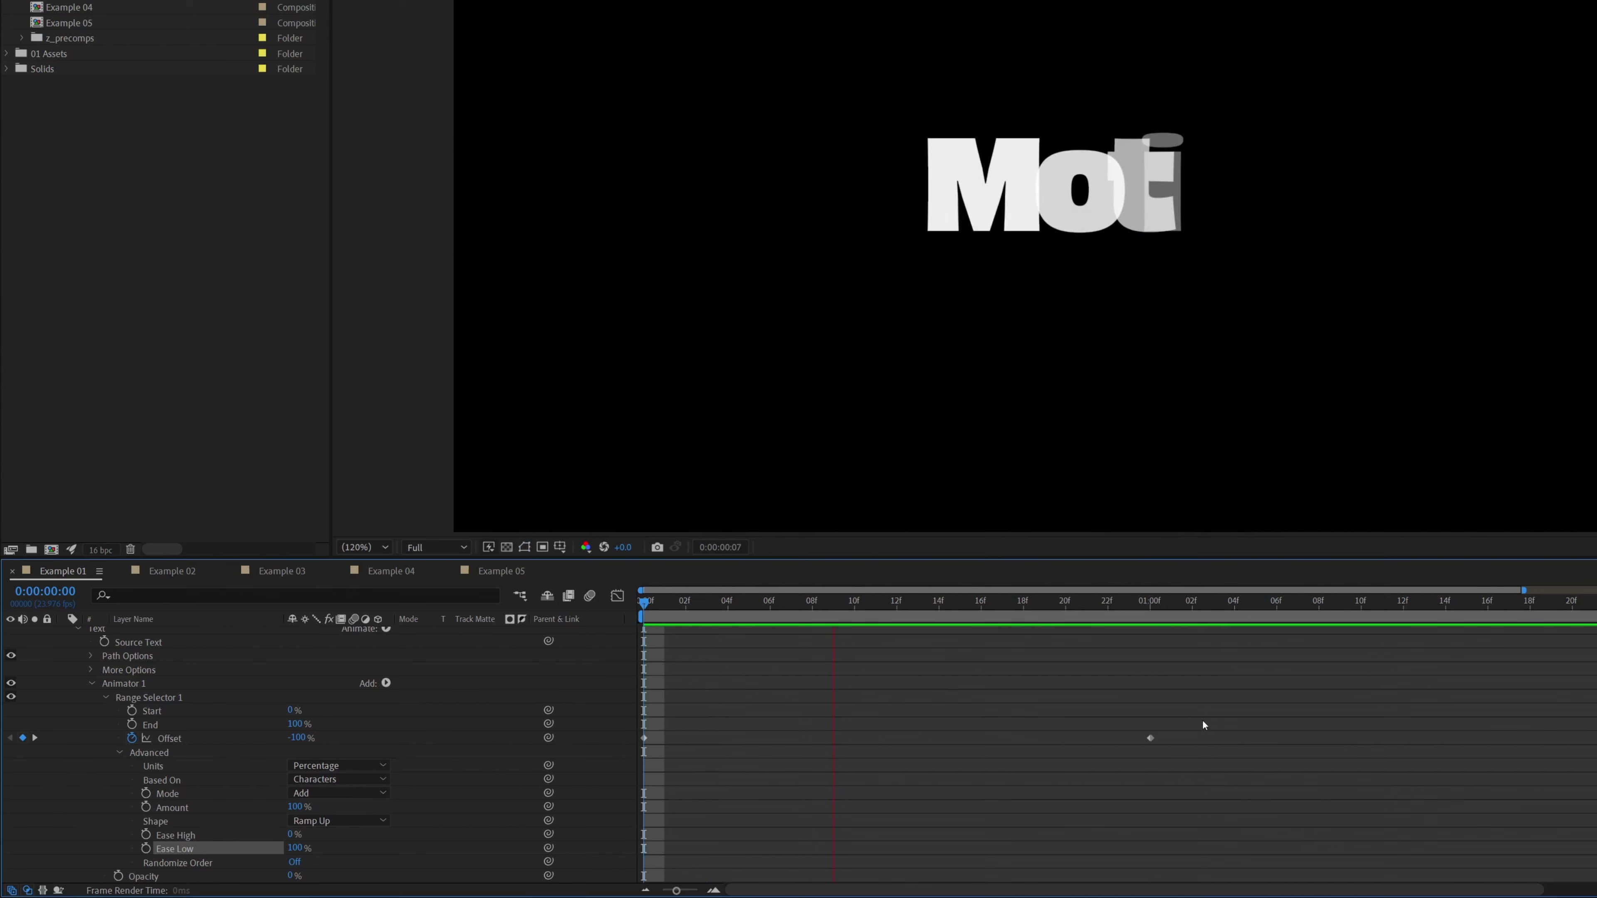
{"action": "key", "text": "space"}
Apply Easy Ease to both Offset keyframes.
{"action": "left_click_drag", "start_coordinate": [1198, 716], "coordinate": [622, 777]}
{"action": "right_click", "coordinate": [643, 739]}
{"action": "mouse_move", "coordinate": [772, 735]}
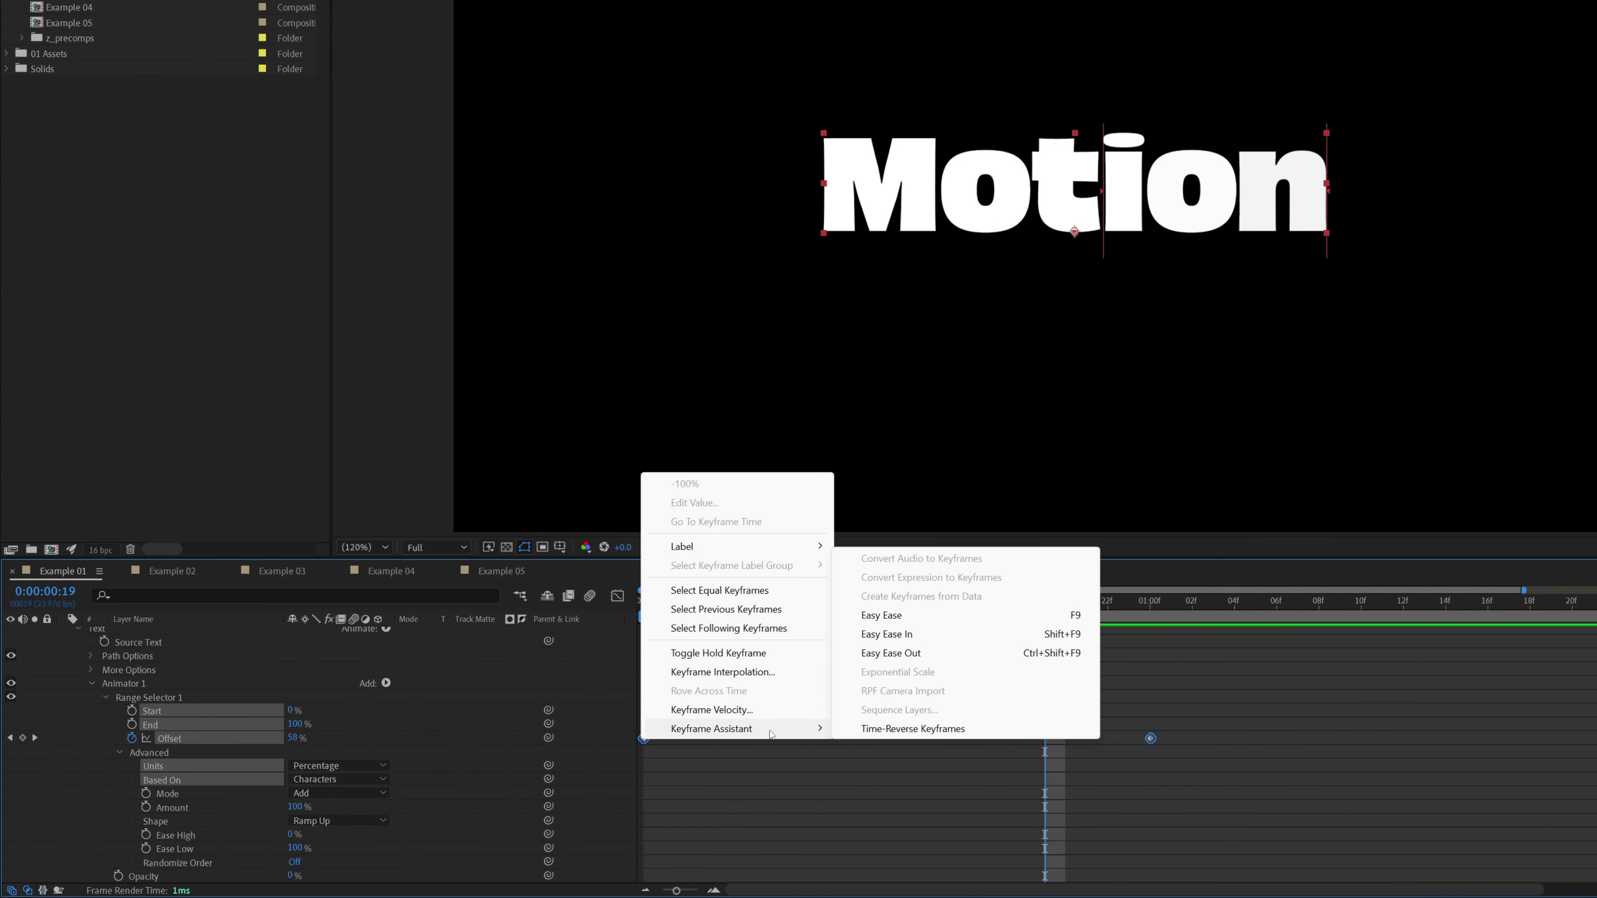
{"action": "left_click", "coordinate": [881, 615]}
In the Offset speed graph, extend the last keyframe's incoming ease handle to about frame 15 for an early speed peak and slow finish.
{"action": "left_click_drag", "start_coordinate": [1058, 691], "coordinate": [1189, 766]}
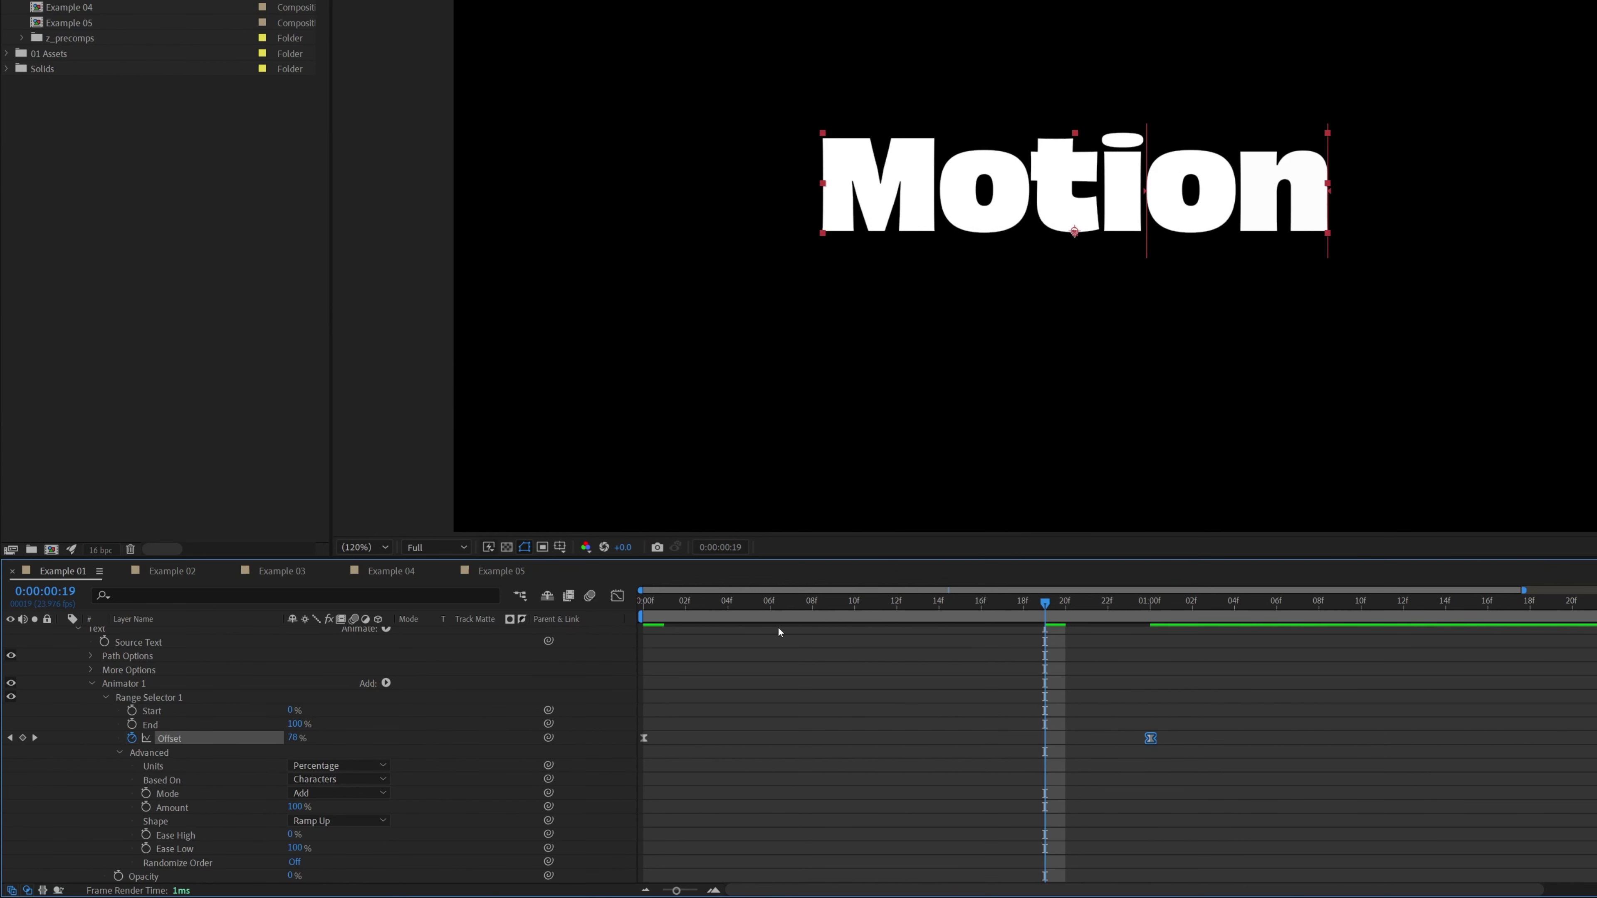
{"action": "left_click", "coordinate": [617, 595]}
{"action": "left_click_drag", "start_coordinate": [1058, 840], "coordinate": [895, 842]}
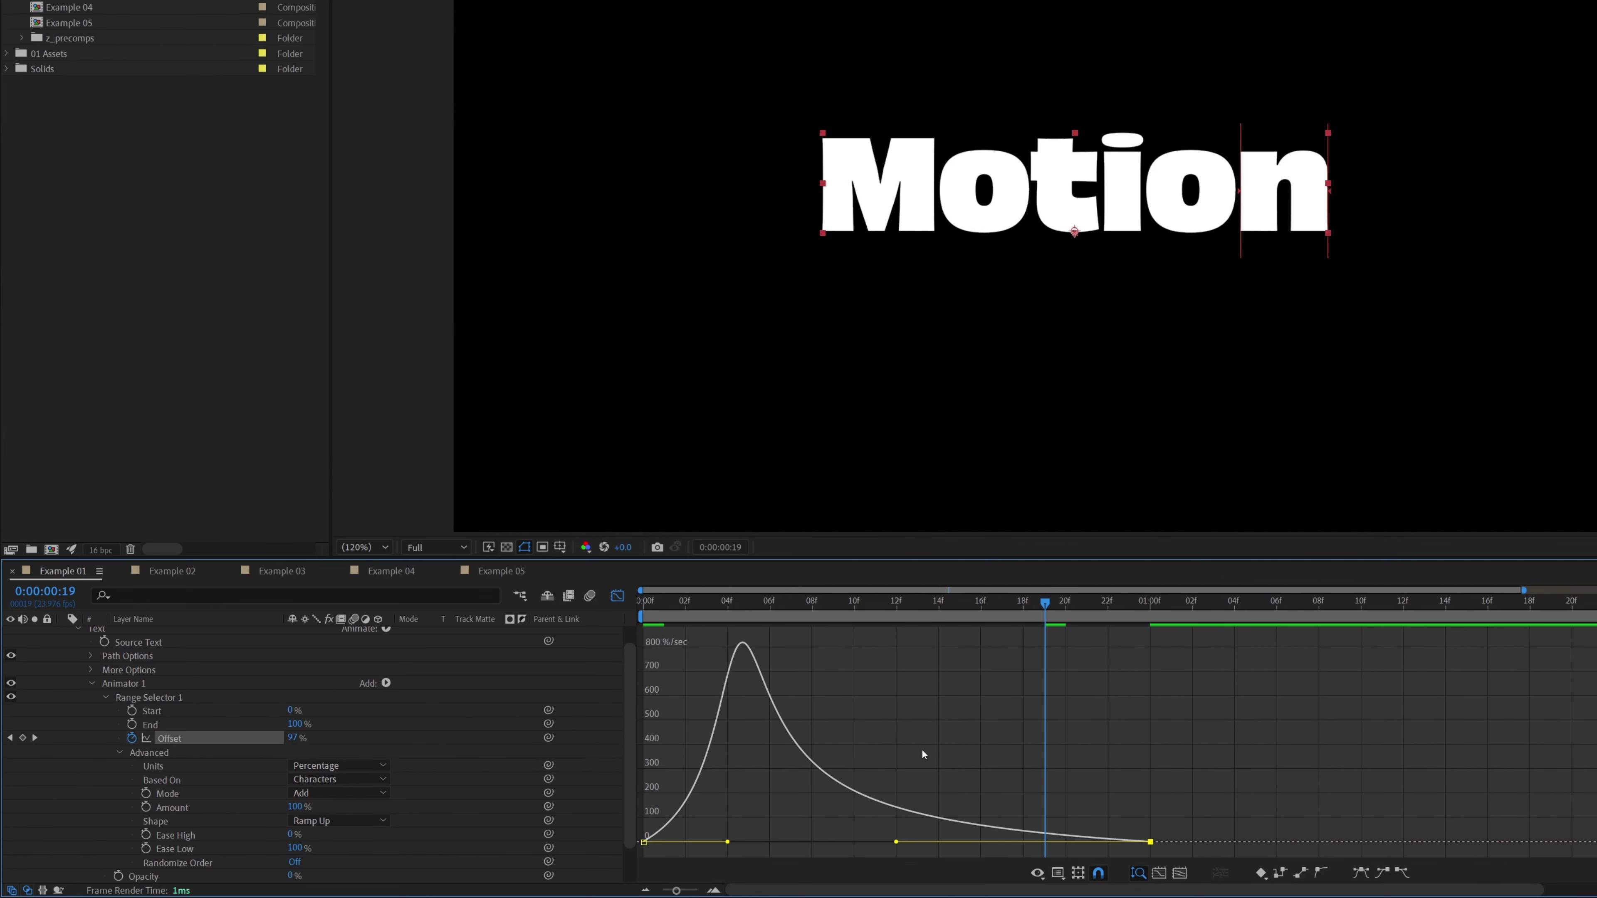
{"action": "key", "text": "Home"}
{"action": "key", "text": "space"}
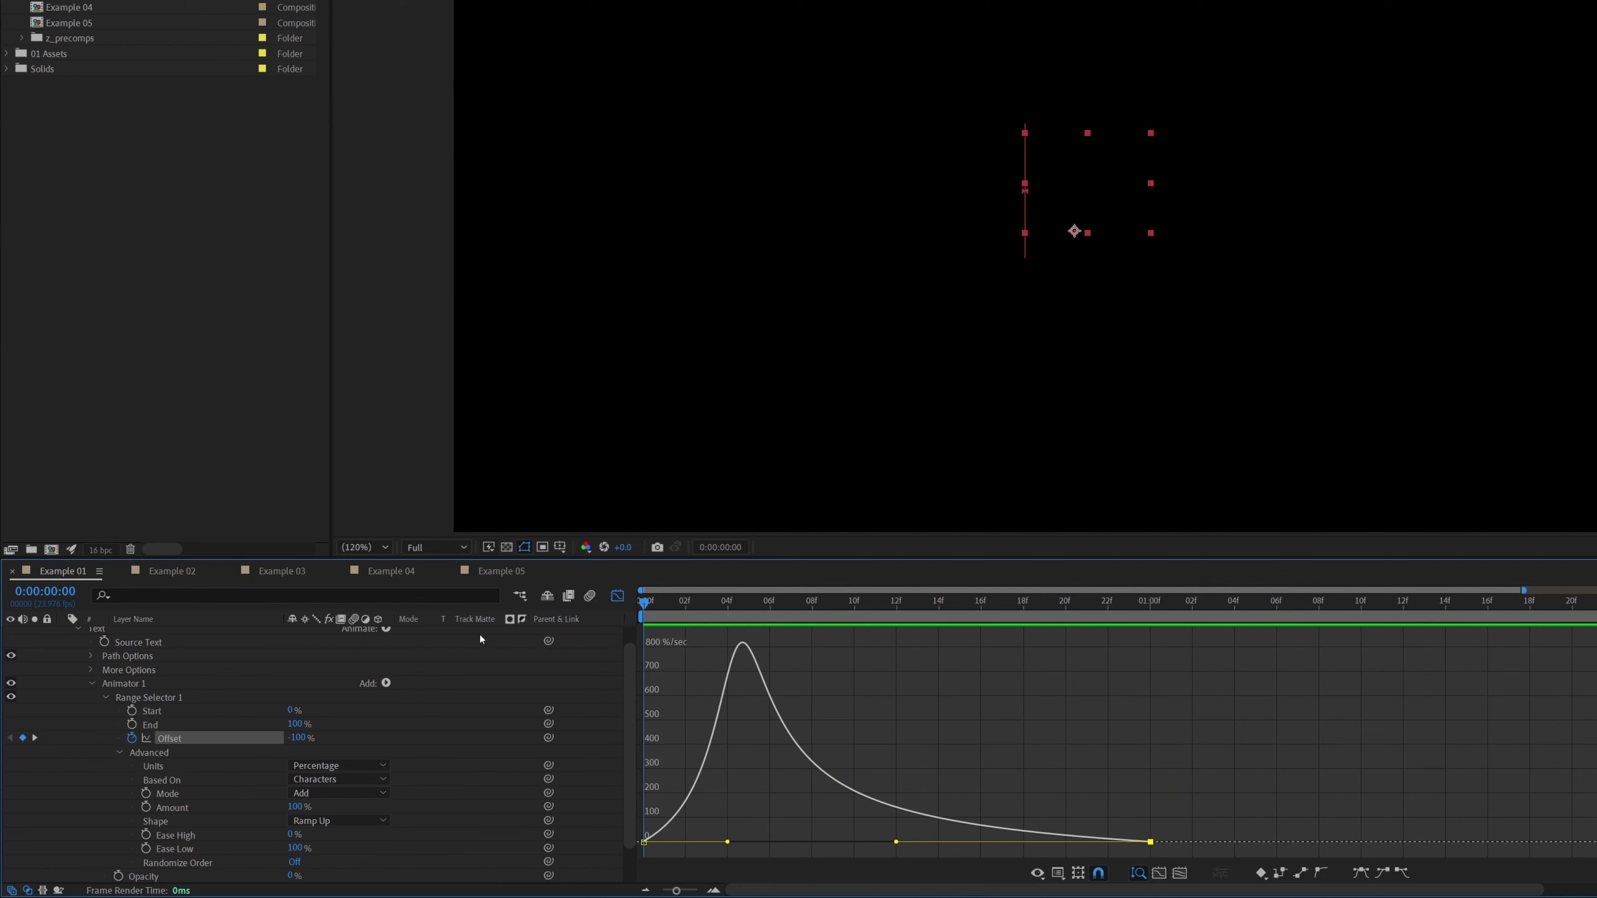
{"action": "key", "text": "space"}
{"action": "left_click_drag", "start_coordinate": [896, 842], "coordinate": [954, 843]}
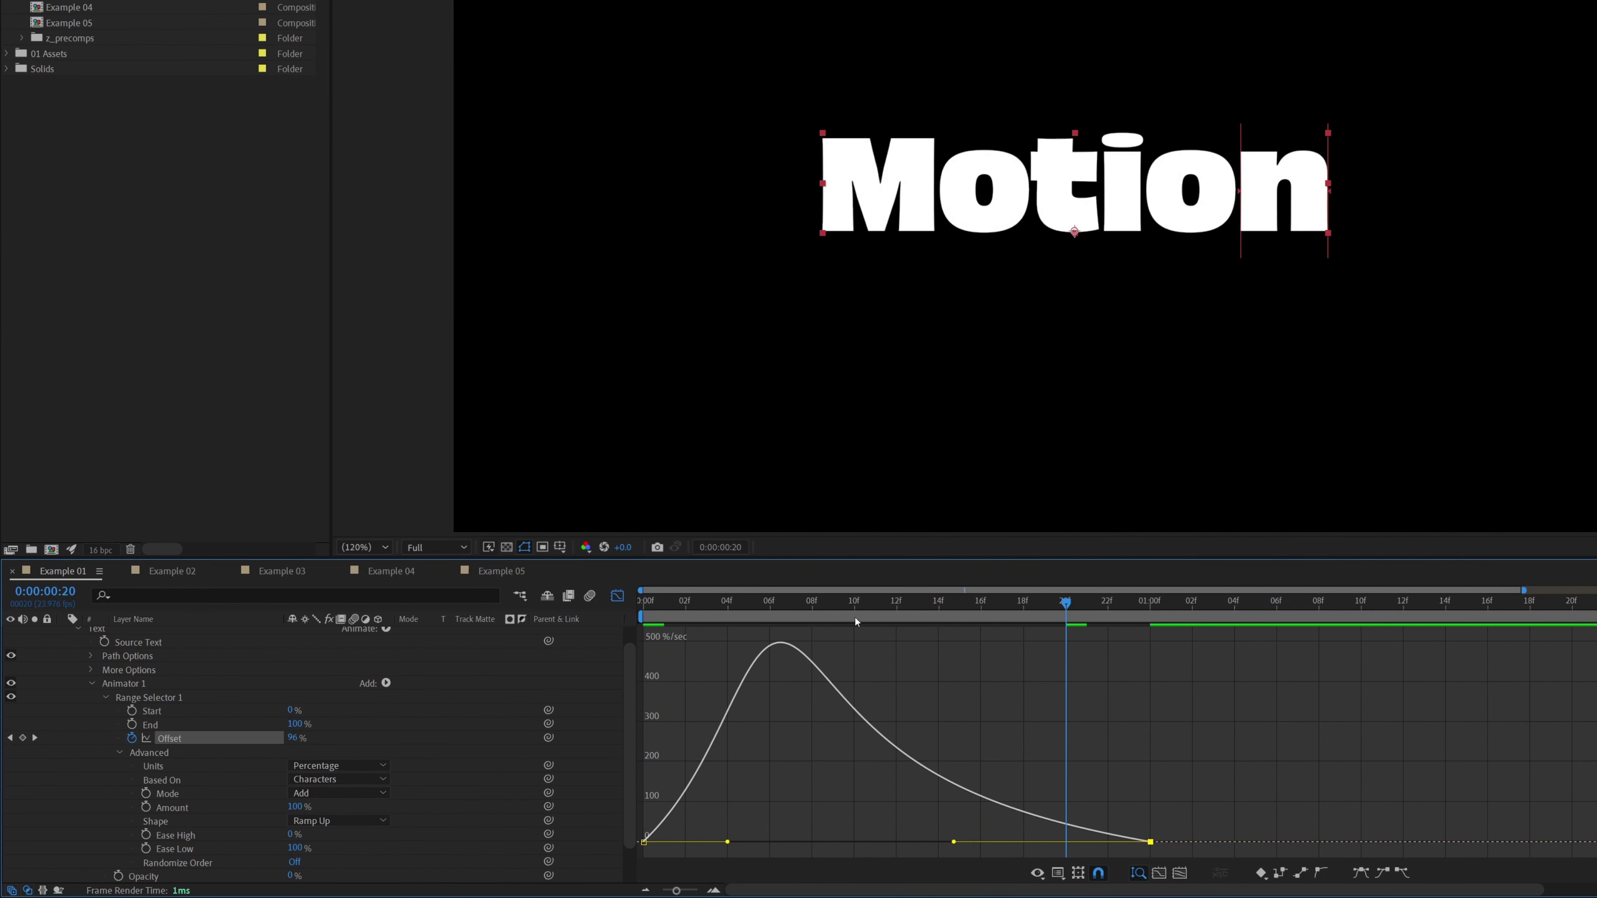
Refine the Offset speed graph by pulling the first keyframe's ease handle back to about frame 3, preview the reveal, and close the graph.
{"action": "key", "text": "Home"}
{"action": "key", "text": "space"}
{"action": "key", "text": "space"}
{"action": "left_click_drag", "start_coordinate": [955, 843], "coordinate": [961, 843]}
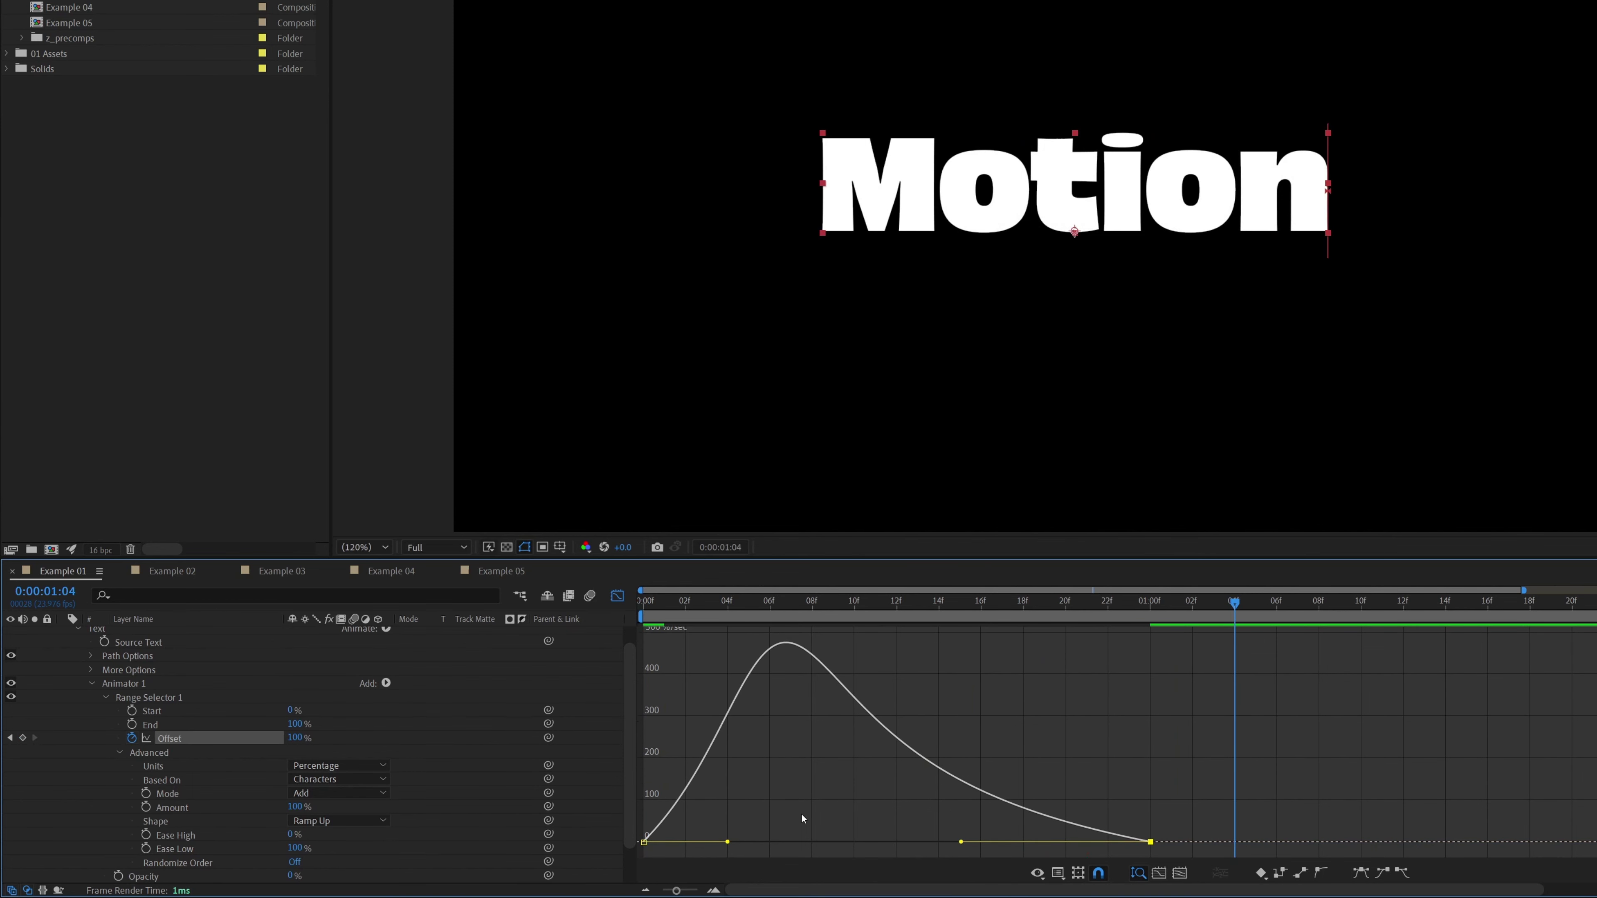
{"action": "left_click_drag", "start_coordinate": [727, 843], "coordinate": [715, 843]}
{"action": "left_click_drag", "start_coordinate": [729, 625], "coordinate": [639, 610]}
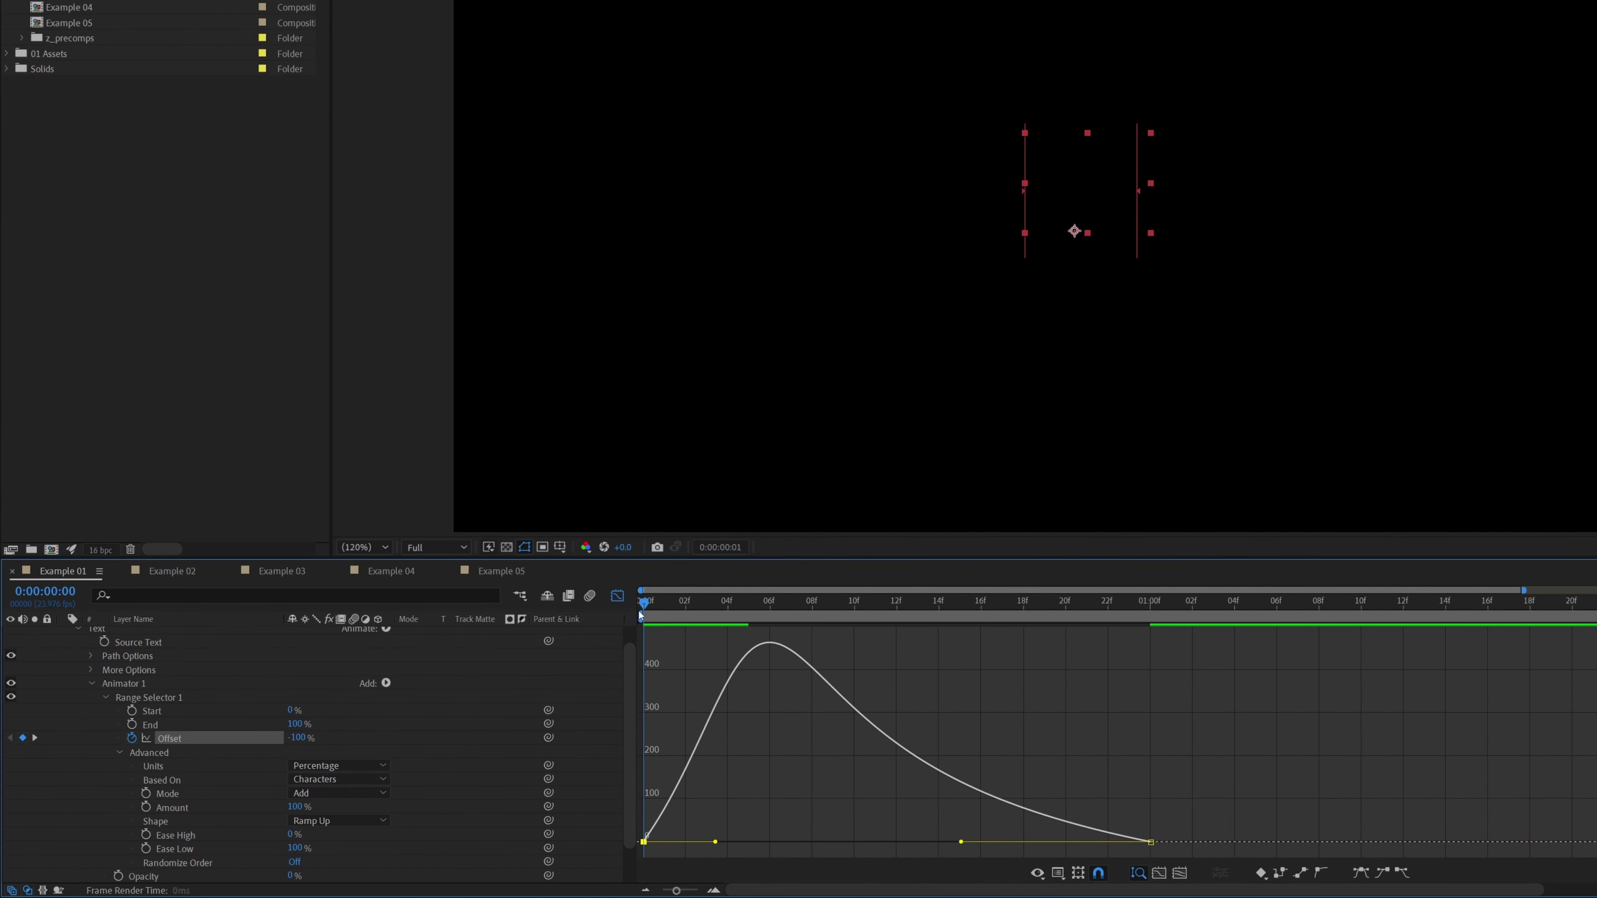
{"action": "key", "text": "space"}
{"action": "key", "text": "space"}
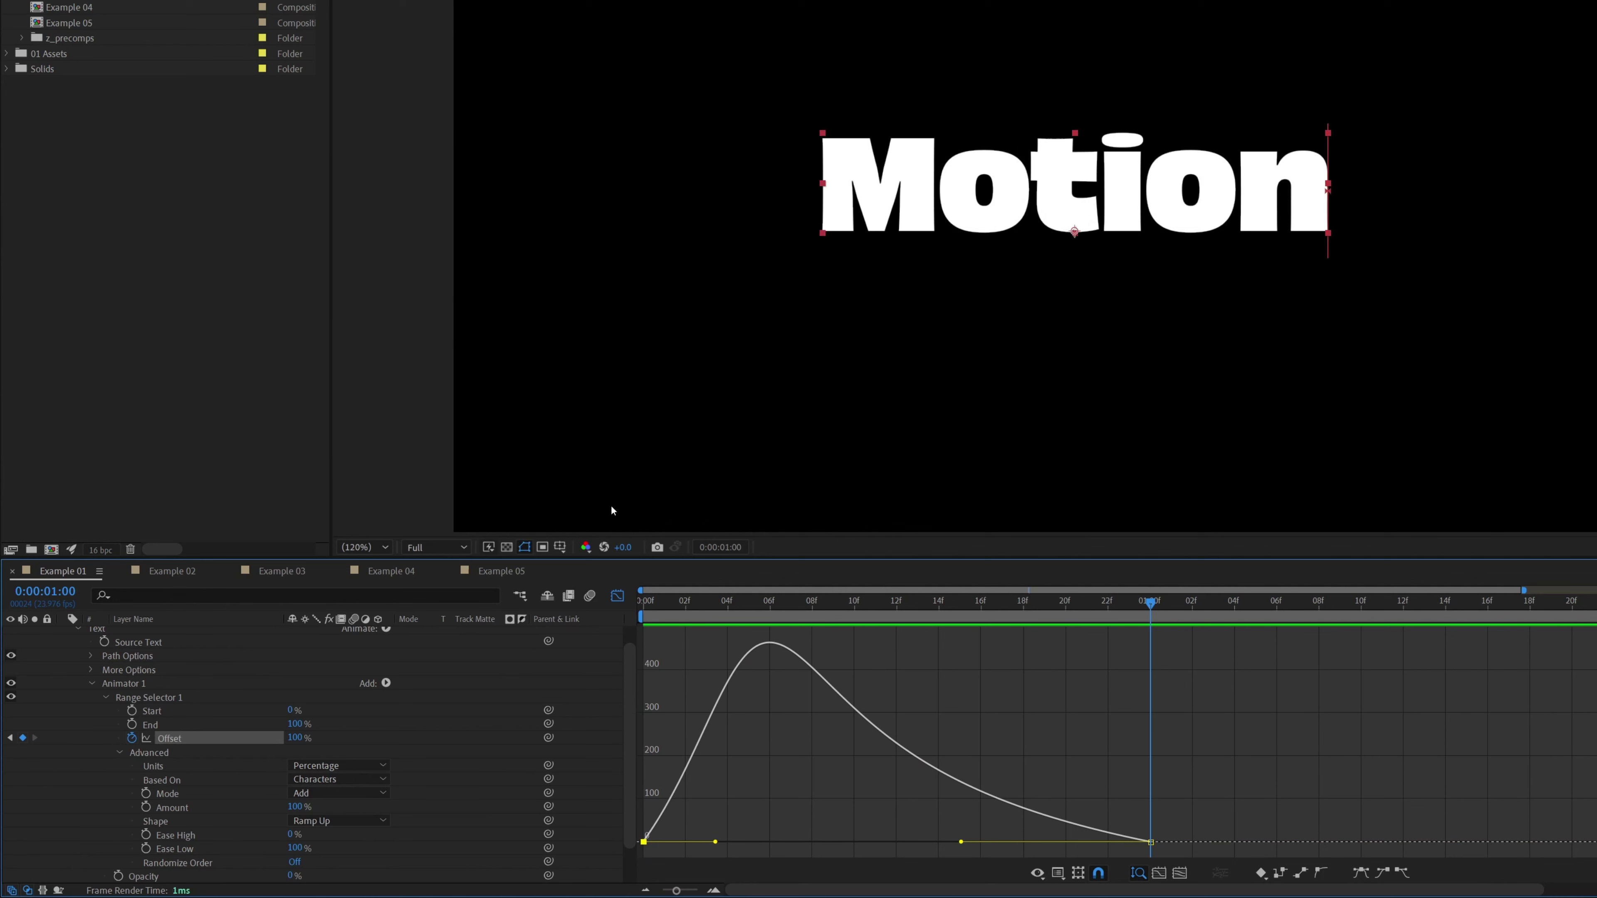
{"action": "left_click", "coordinate": [617, 595]}
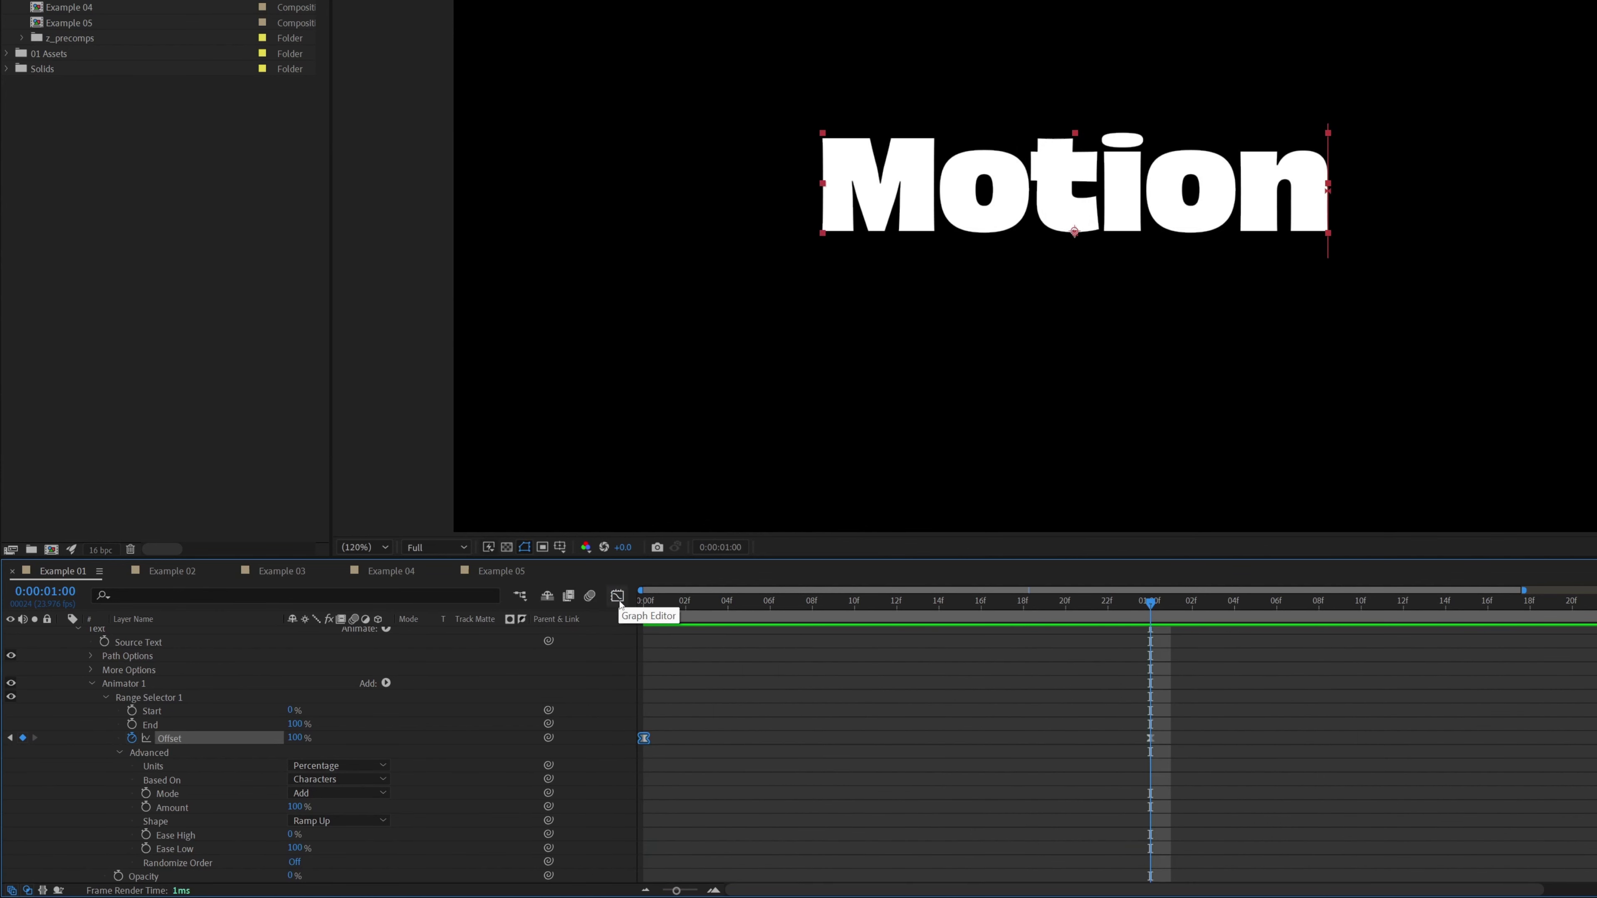
Add a Blur property to Animator 1 on the Motion layer.
{"action": "scroll", "coordinate": [195, 705], "scroll_direction": "up", "scroll_amount": 1}
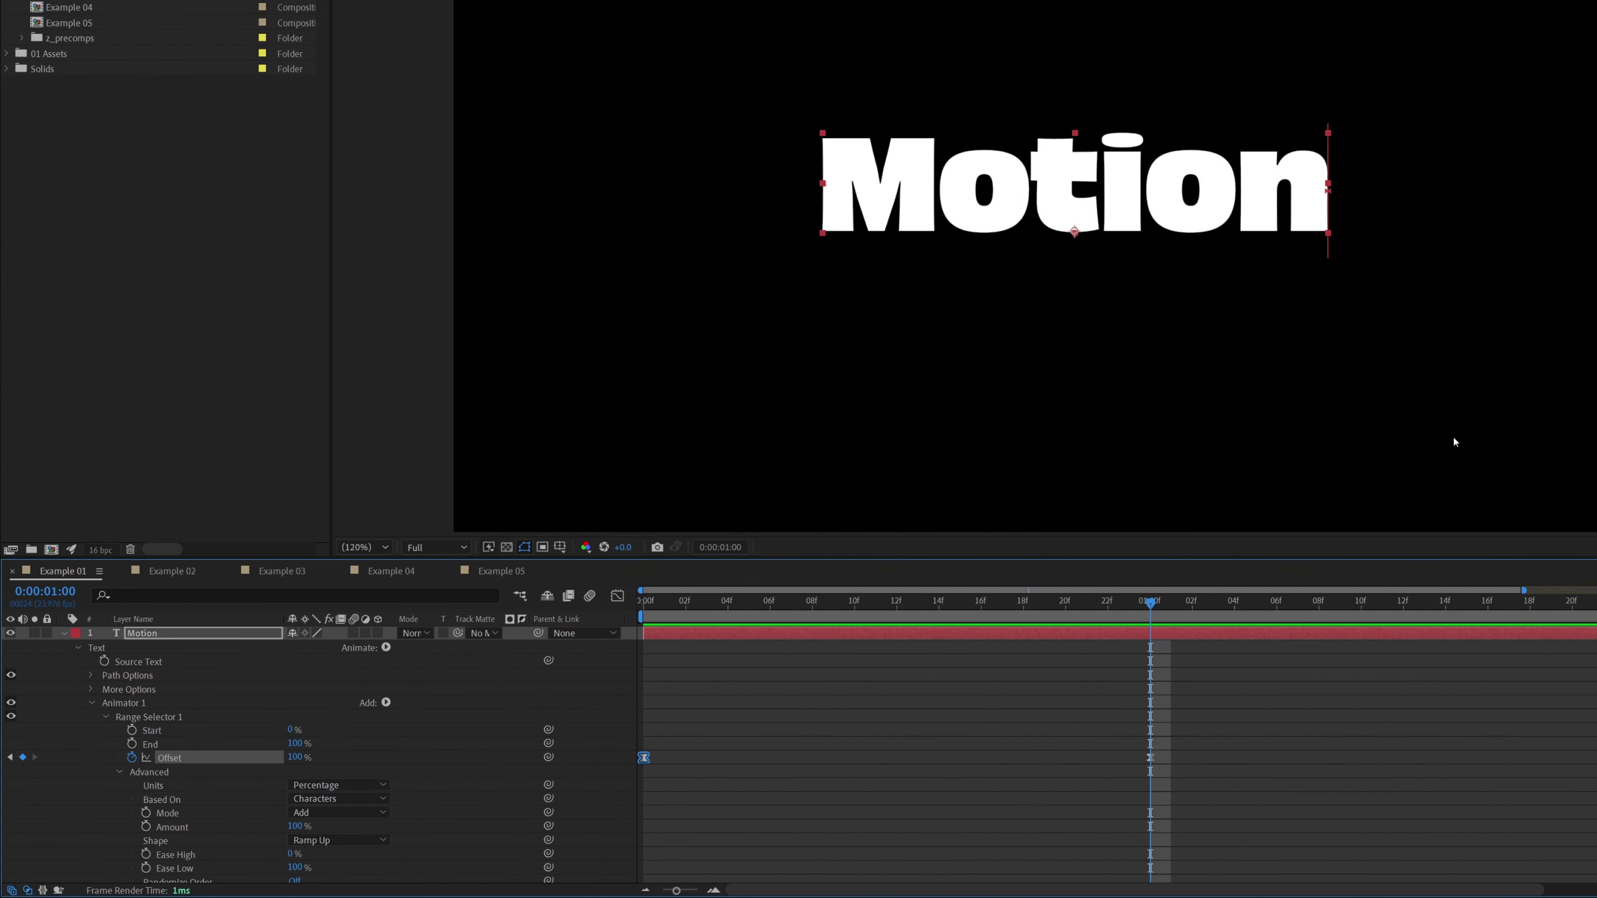
{"action": "left_click", "coordinate": [195, 703]}
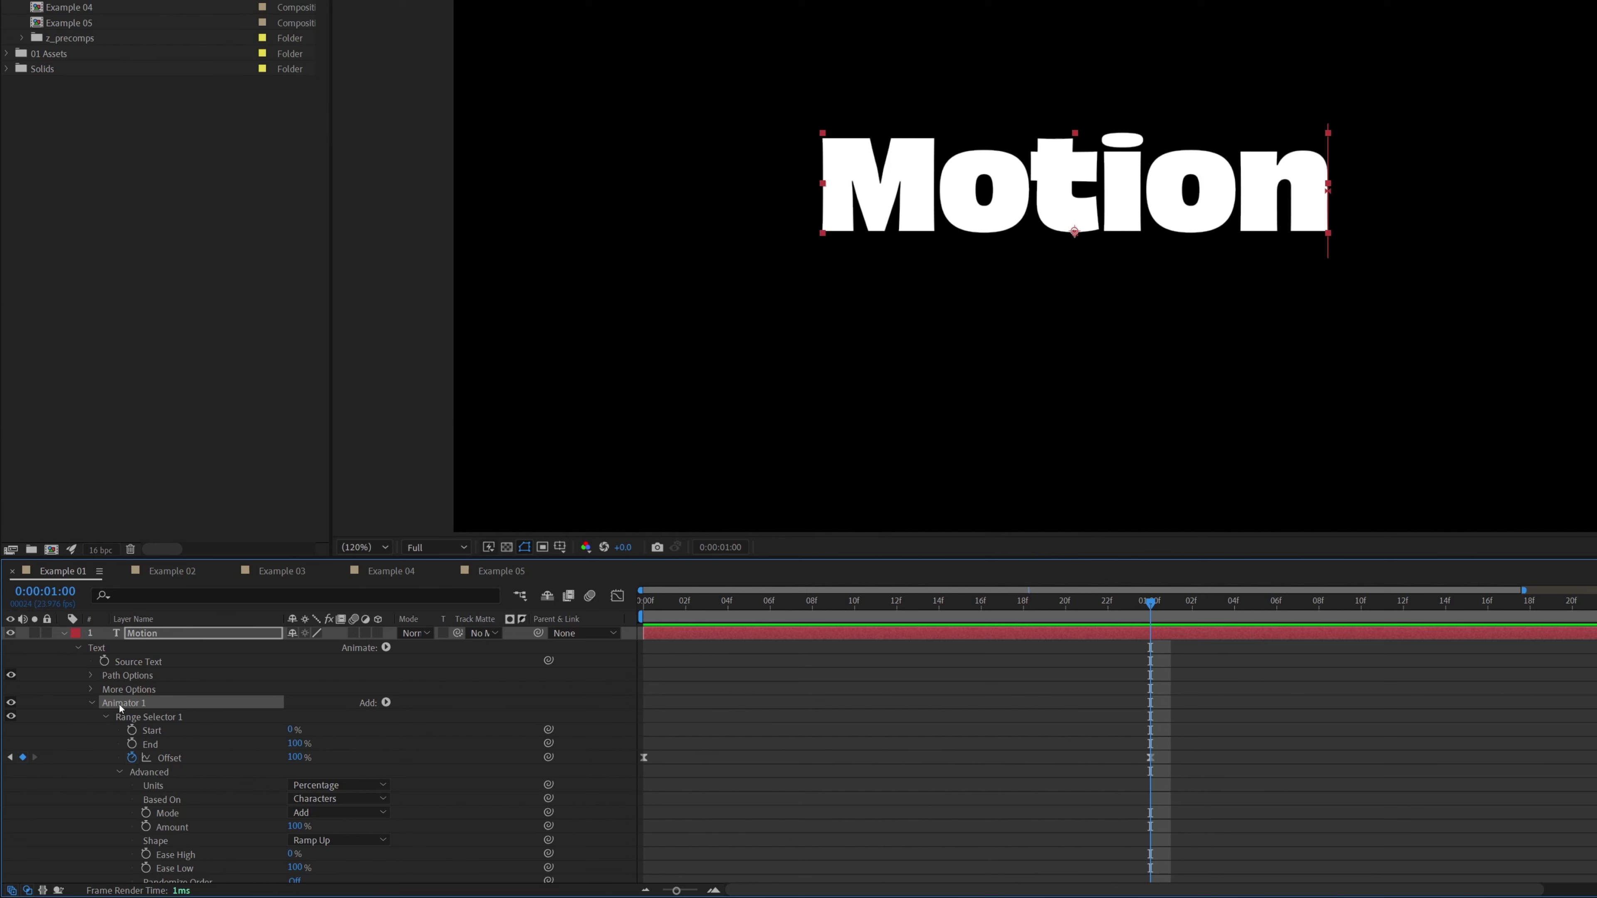
{"action": "left_click", "coordinate": [386, 703]}
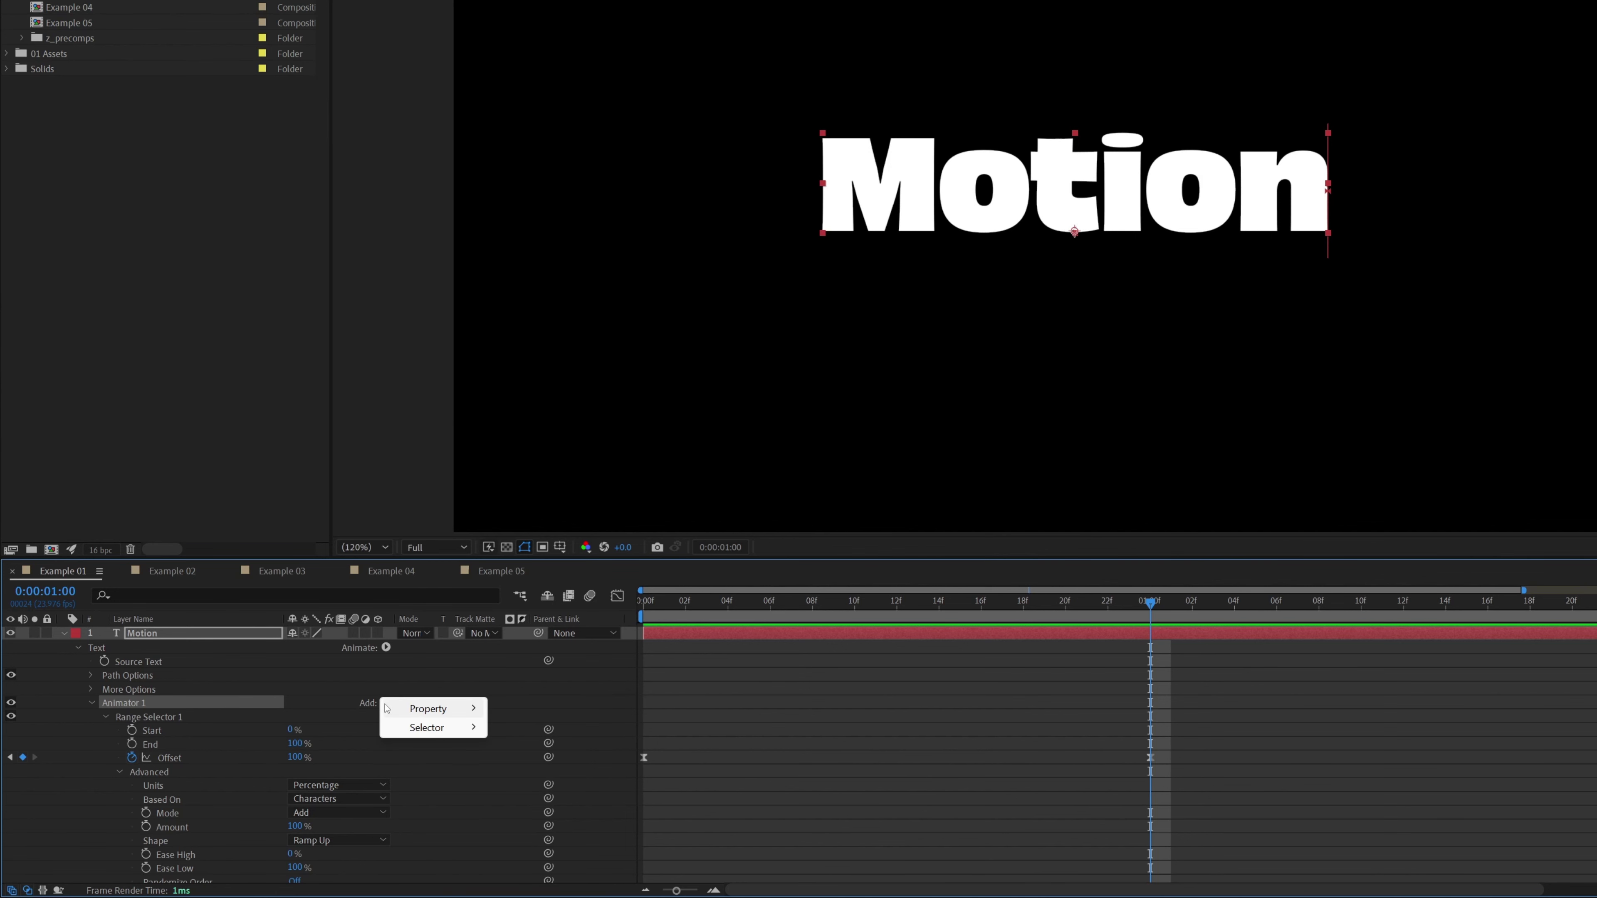
{"action": "mouse_move", "coordinate": [440, 706]}
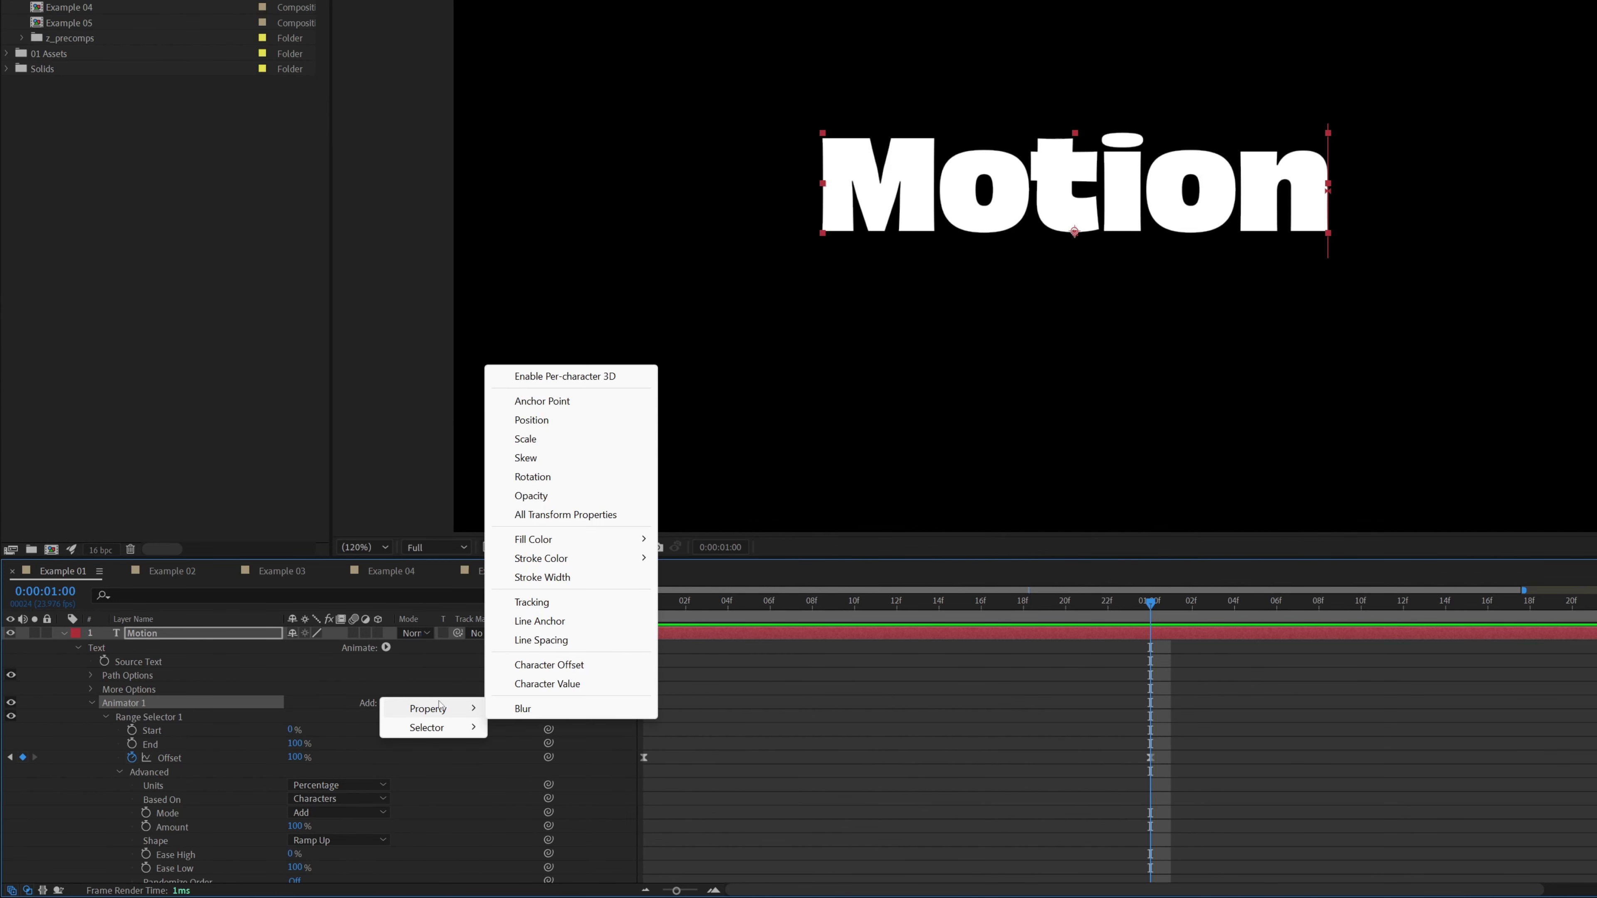
{"action": "left_click", "coordinate": [555, 712]}
{"action": "scroll", "coordinate": [291, 818], "scroll_direction": "down", "scroll_amount": 3}
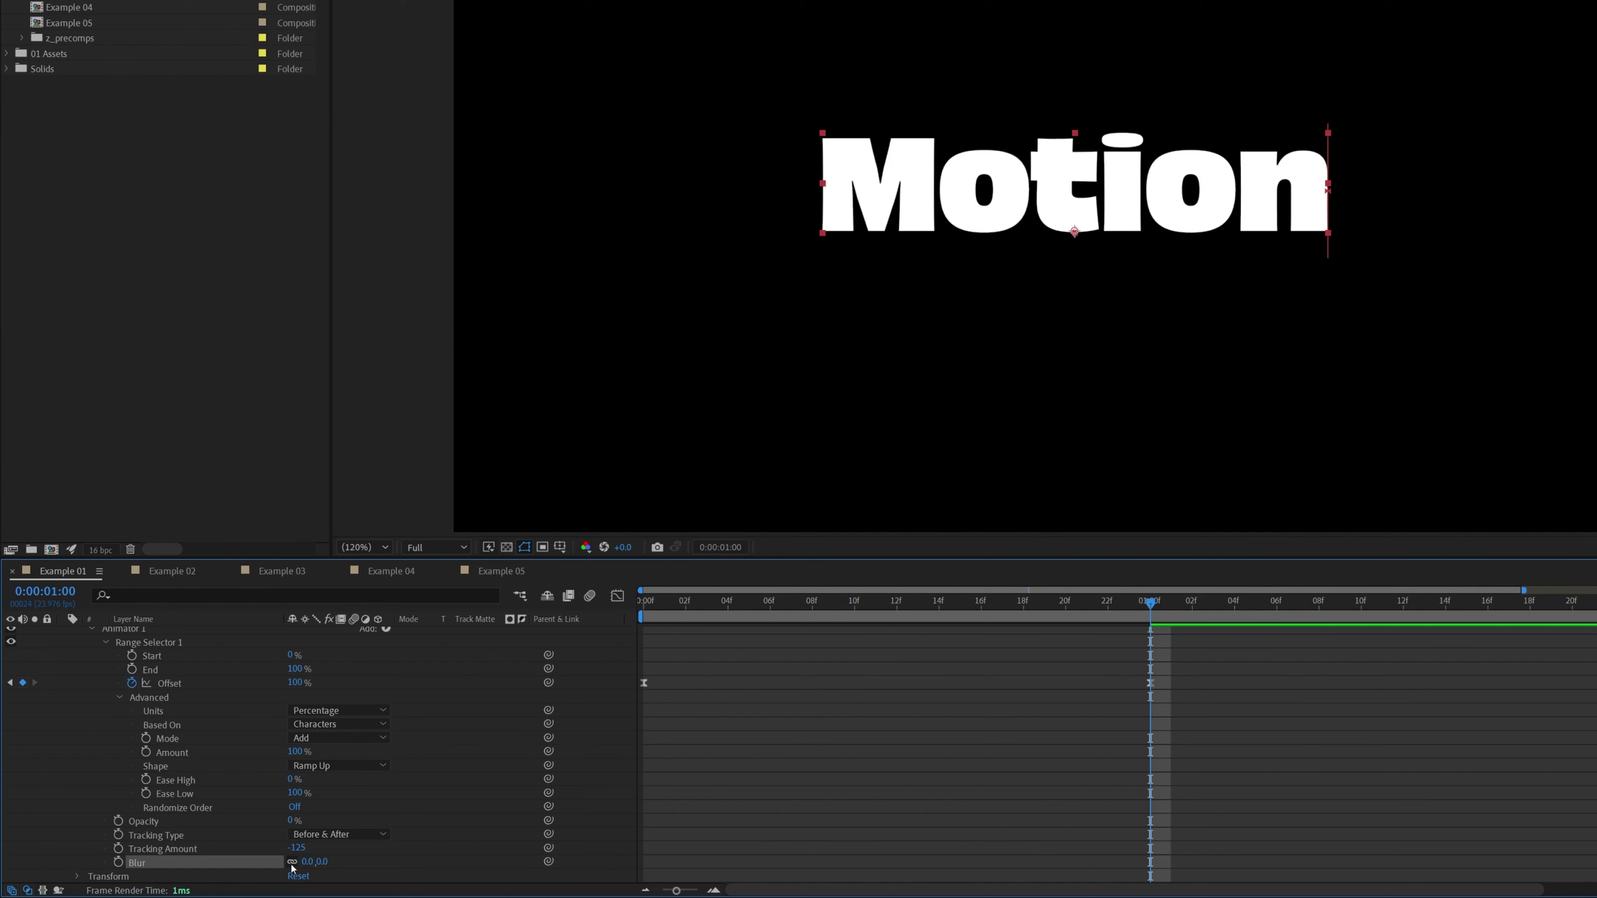
Unlink the Blur dimensions, set only the horizontal blur to 500, and preview the animation from the start.
{"action": "left_click", "coordinate": [307, 862]}
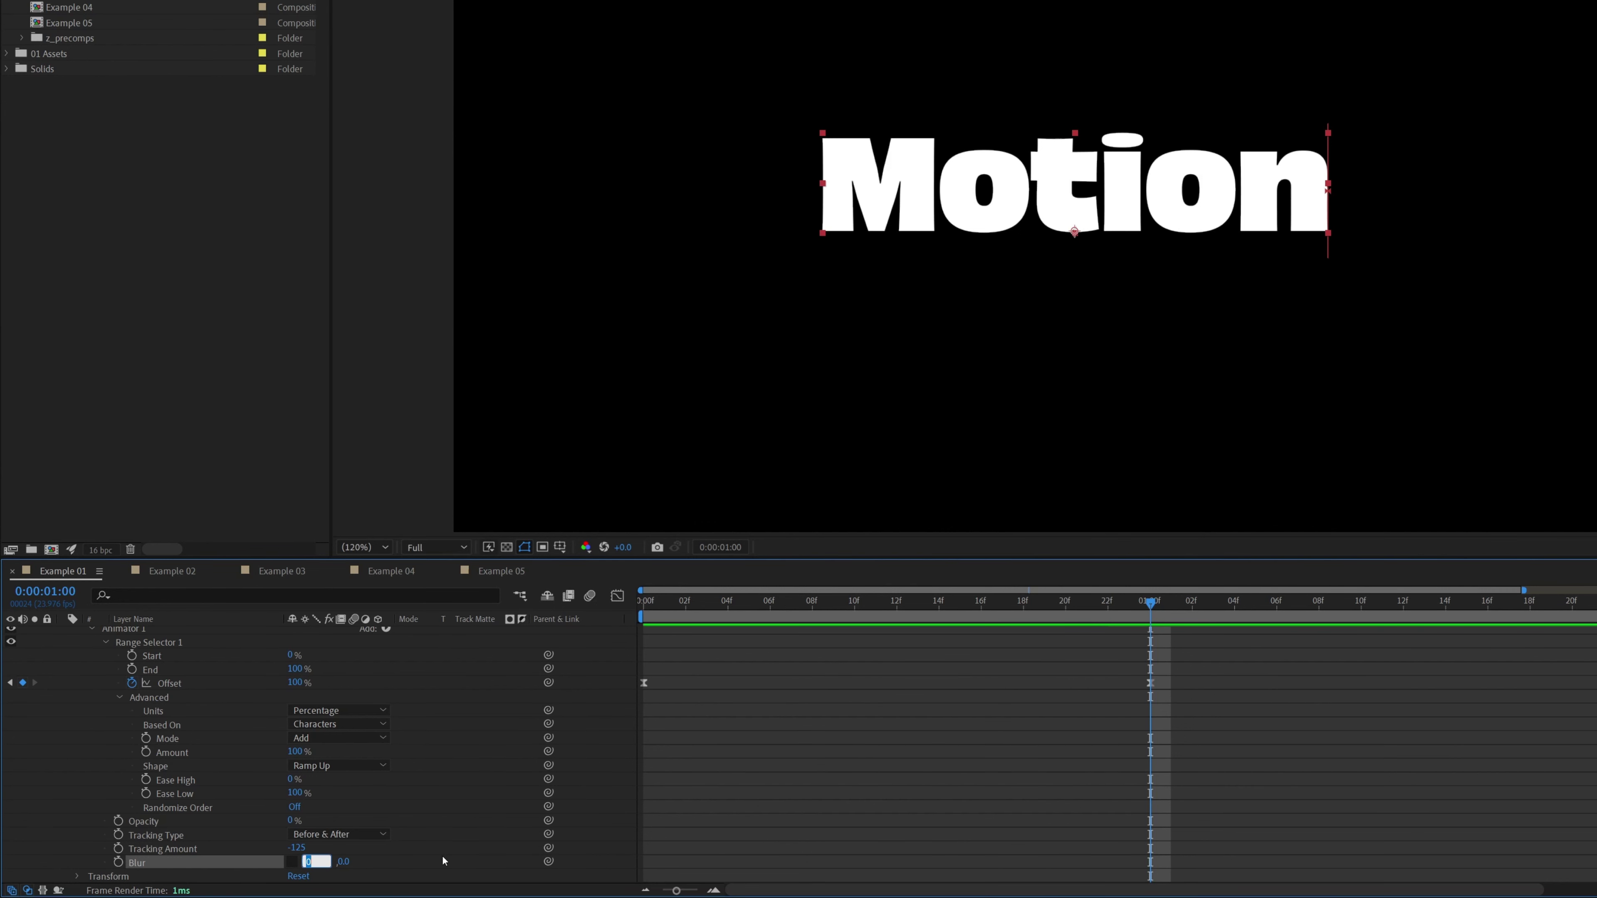
{"action": "type", "text": "500"}
{"action": "key", "text": "Return"}
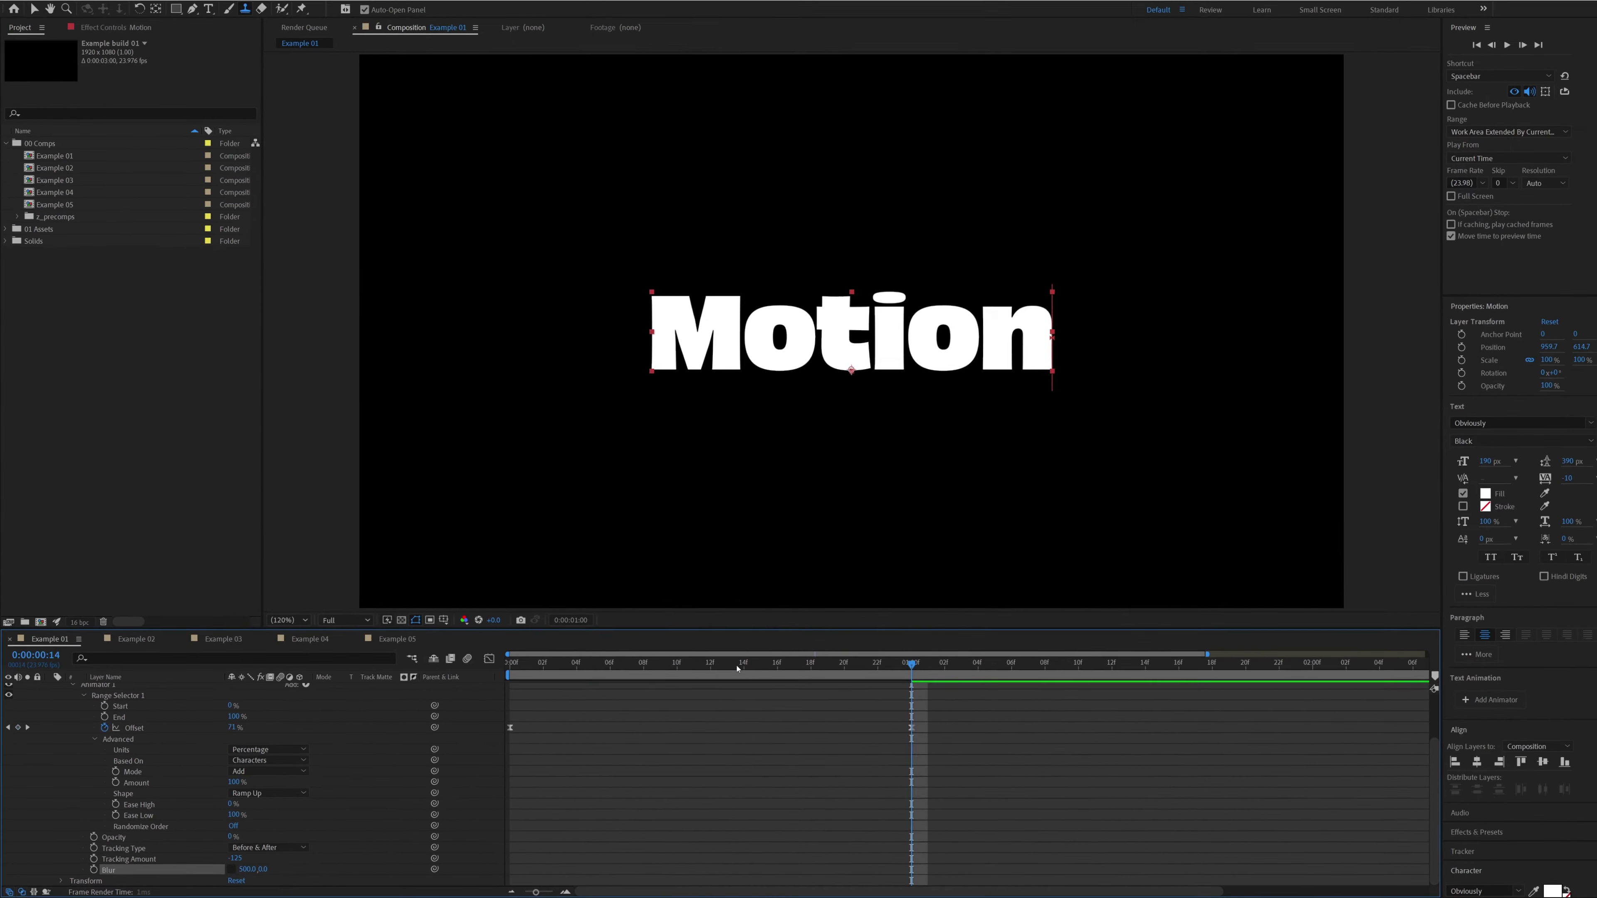
{"action": "left_click_drag", "start_coordinate": [924, 602], "coordinate": [725, 607]}
{"action": "left_click_drag", "start_coordinate": [557, 674], "coordinate": [457, 692]}
{"action": "left_click", "coordinate": [597, 744]}
{"action": "key", "text": "space"}
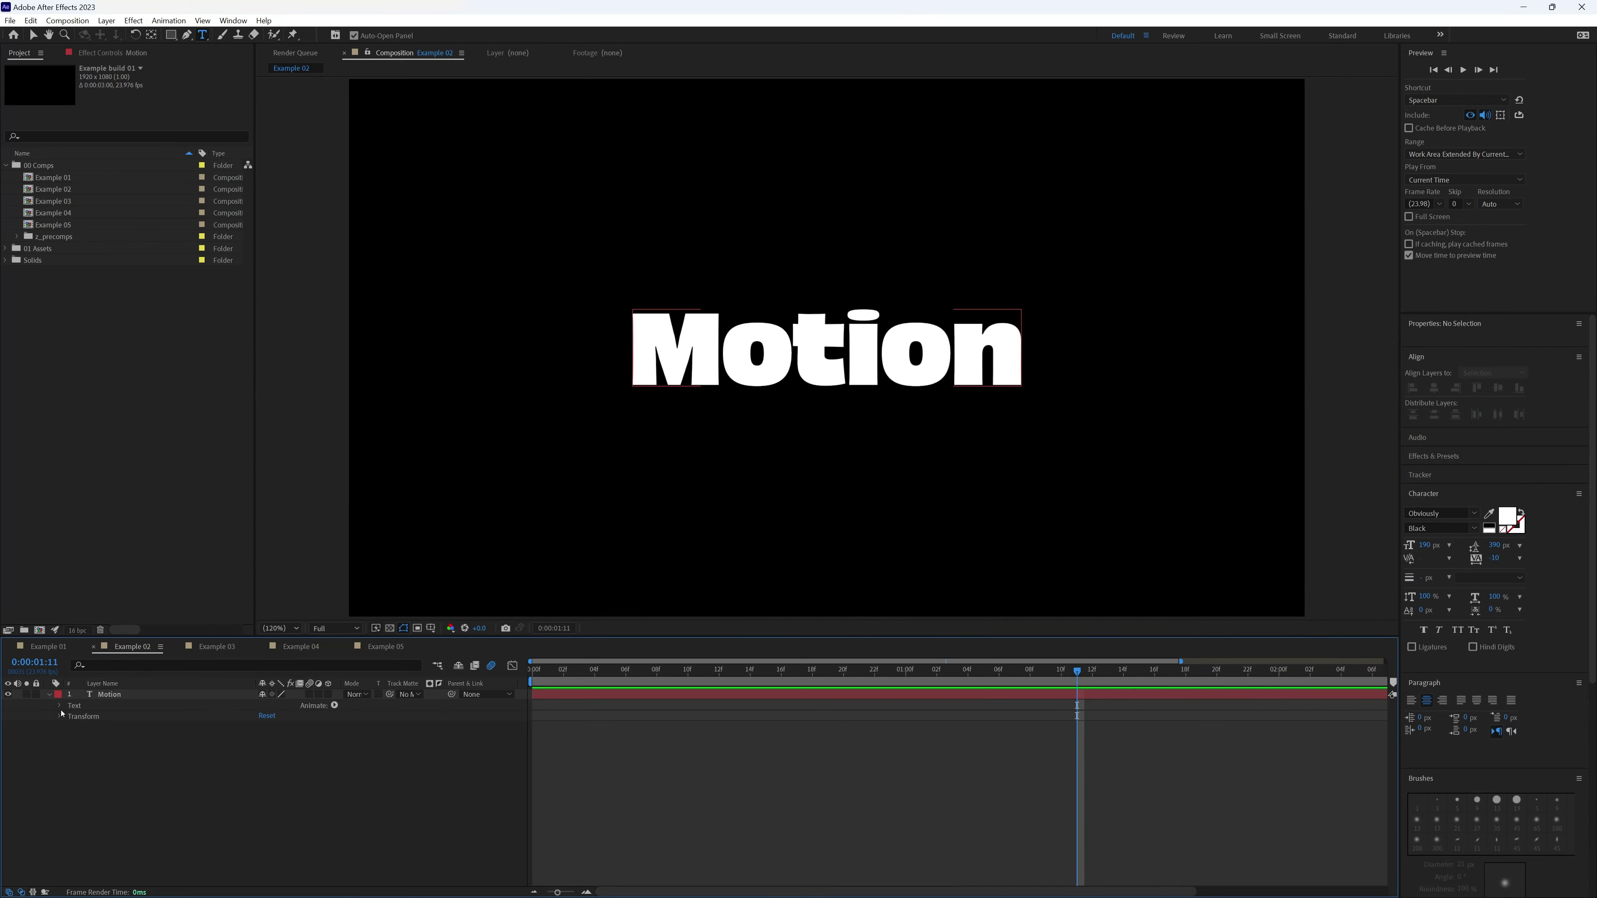
In the Example 02 composition, add a Position animator to the Motion text and set its vertical offset to -300.
{"action": "left_click", "coordinate": [50, 693]}
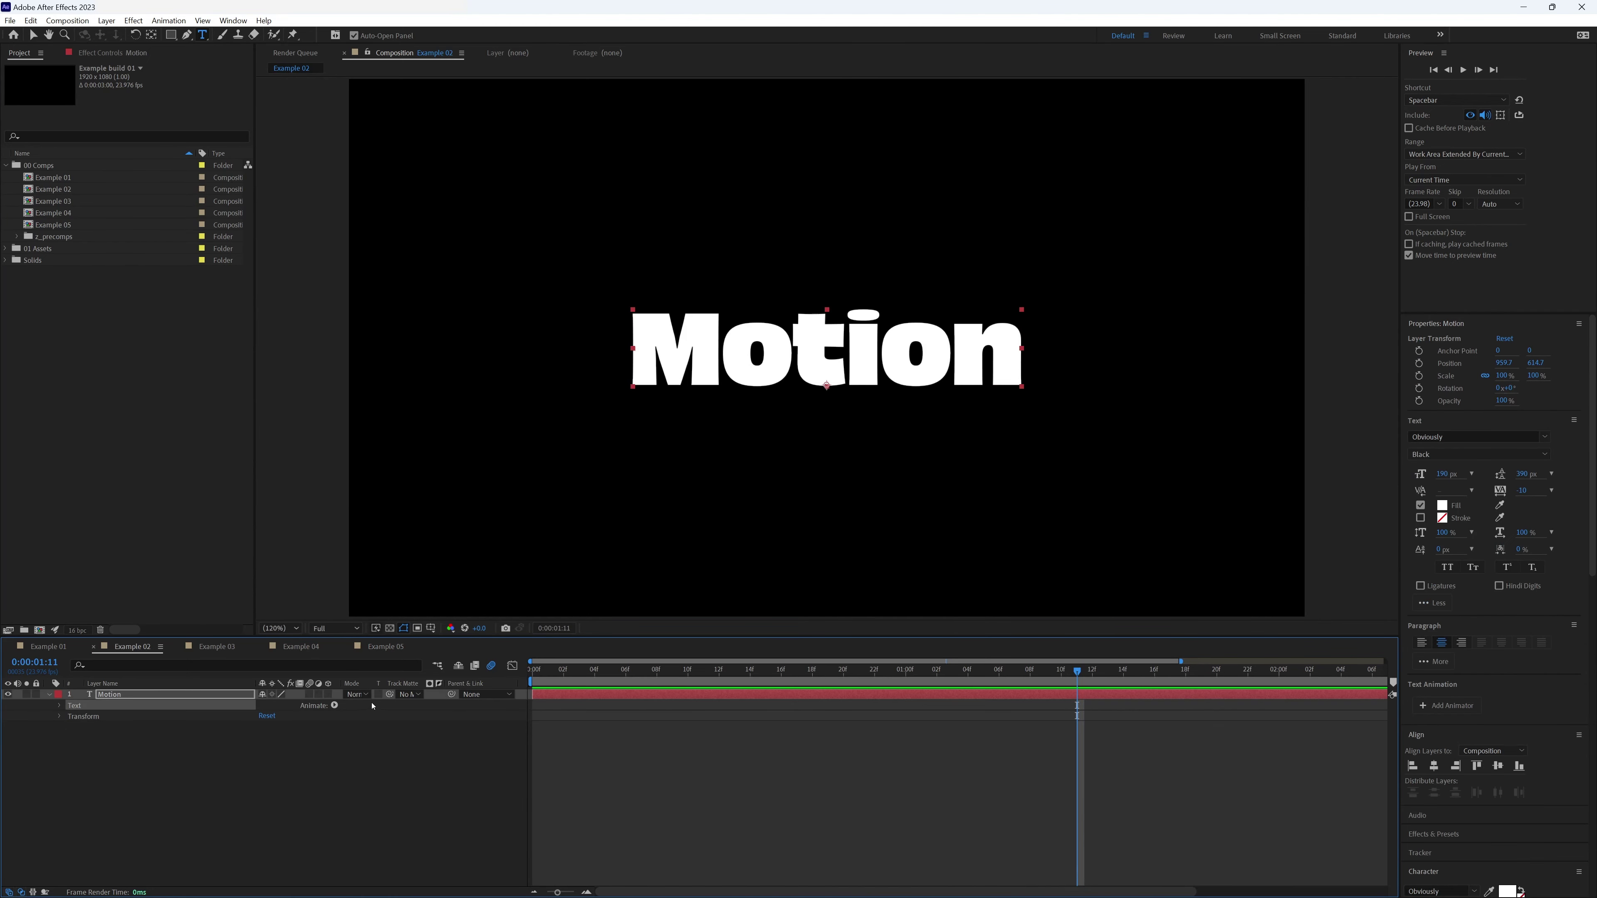
{"action": "left_click", "coordinate": [334, 706]}
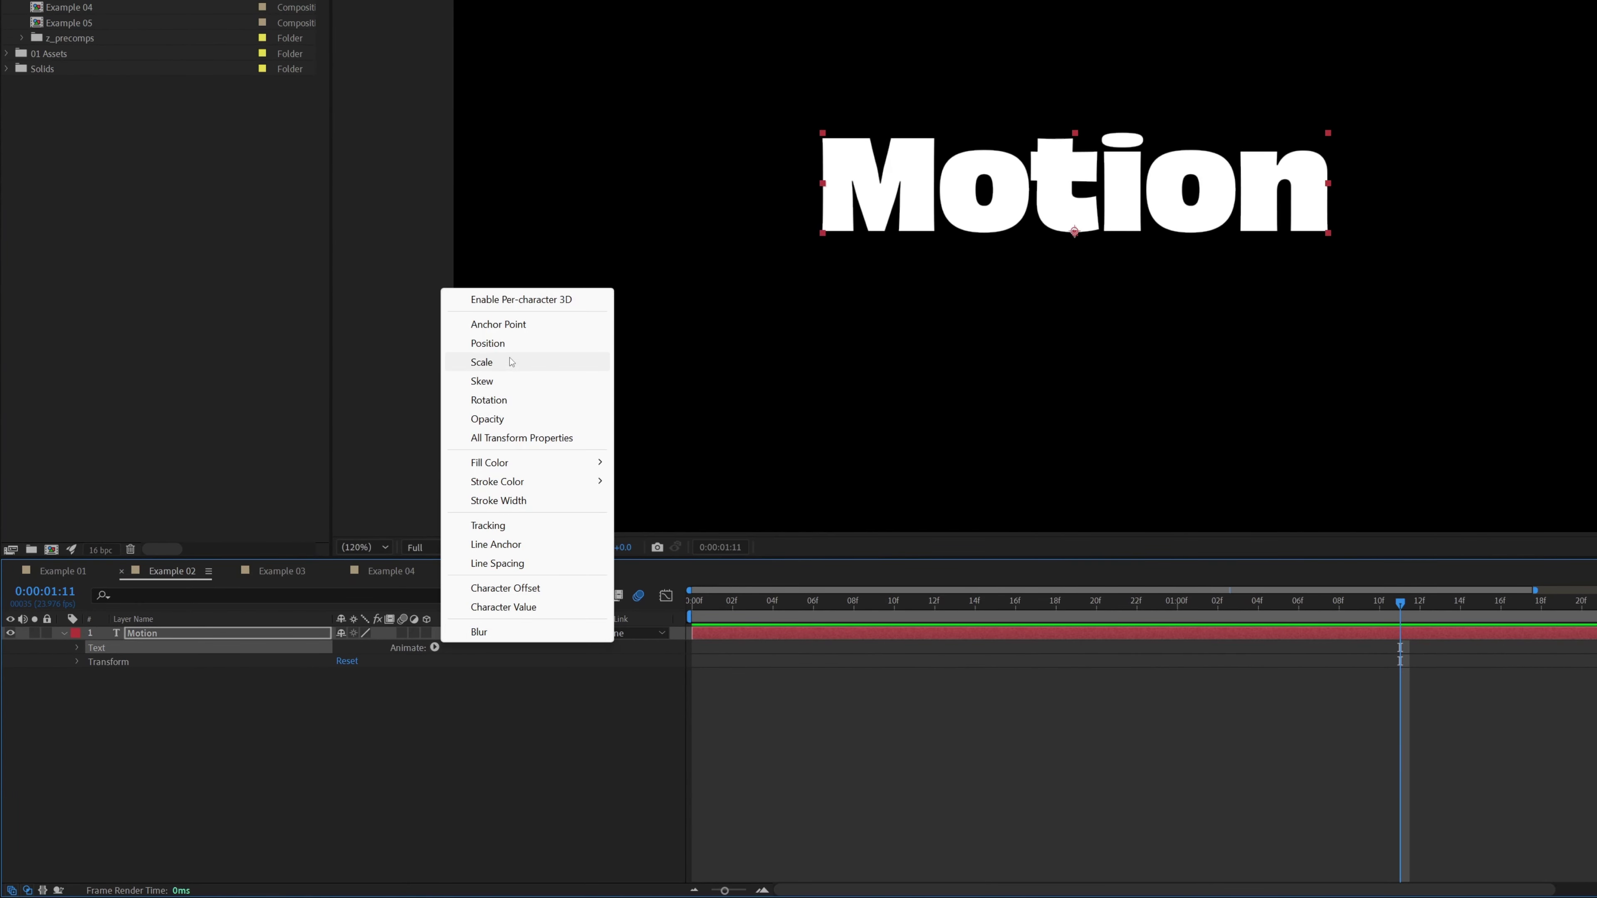
{"action": "left_click", "coordinate": [488, 344]}
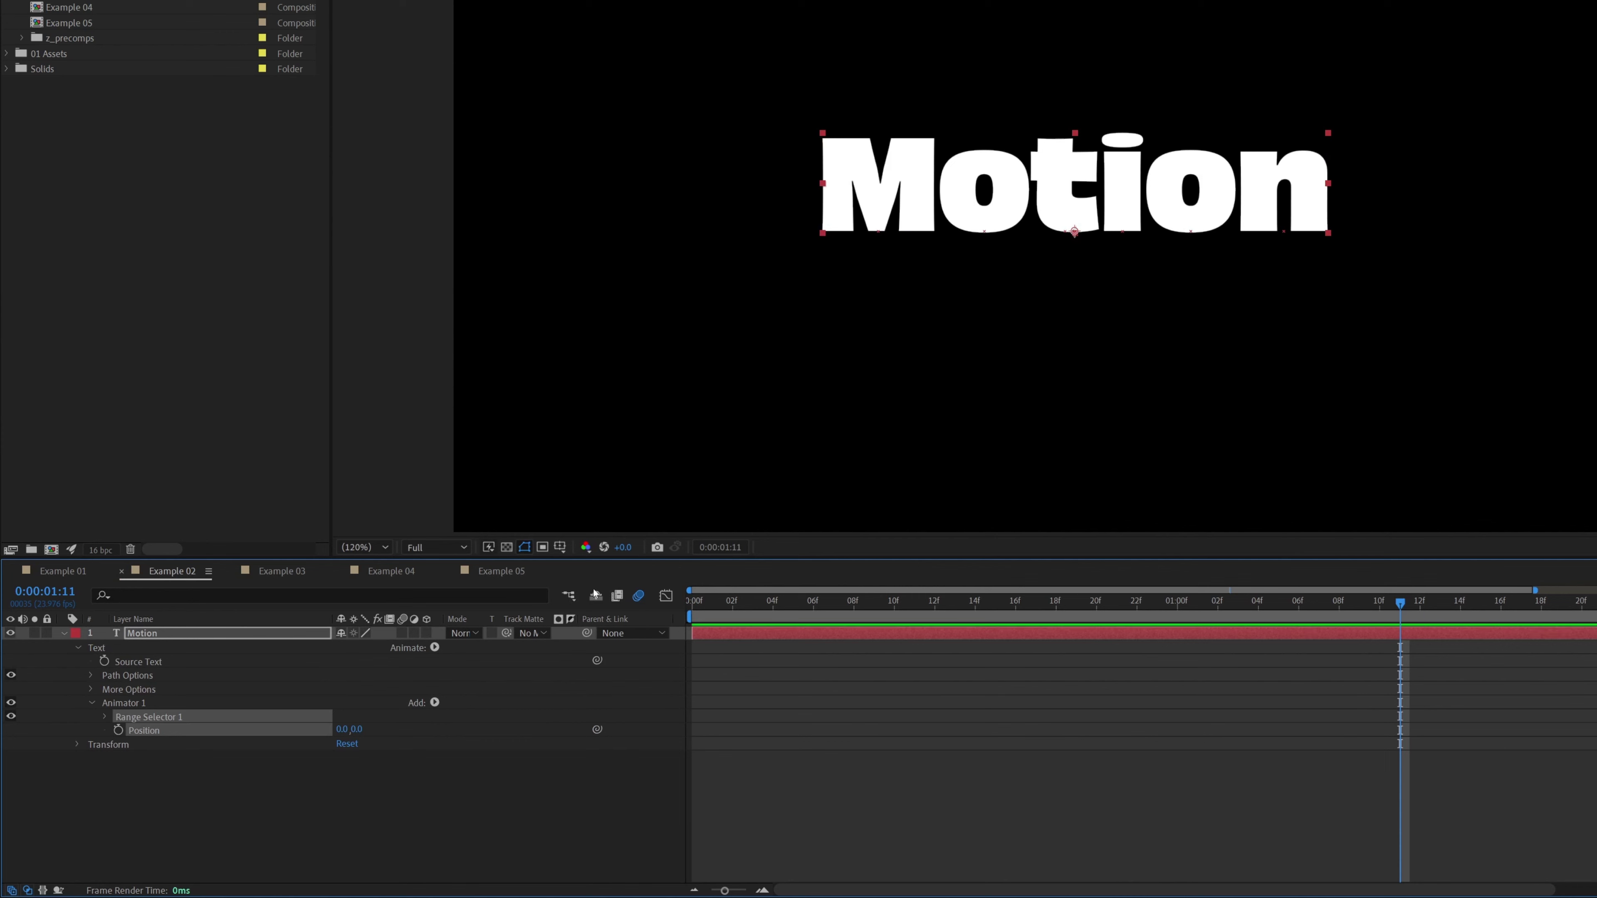
{"action": "left_click", "coordinate": [257, 802]}
{"action": "left_click", "coordinate": [146, 729]}
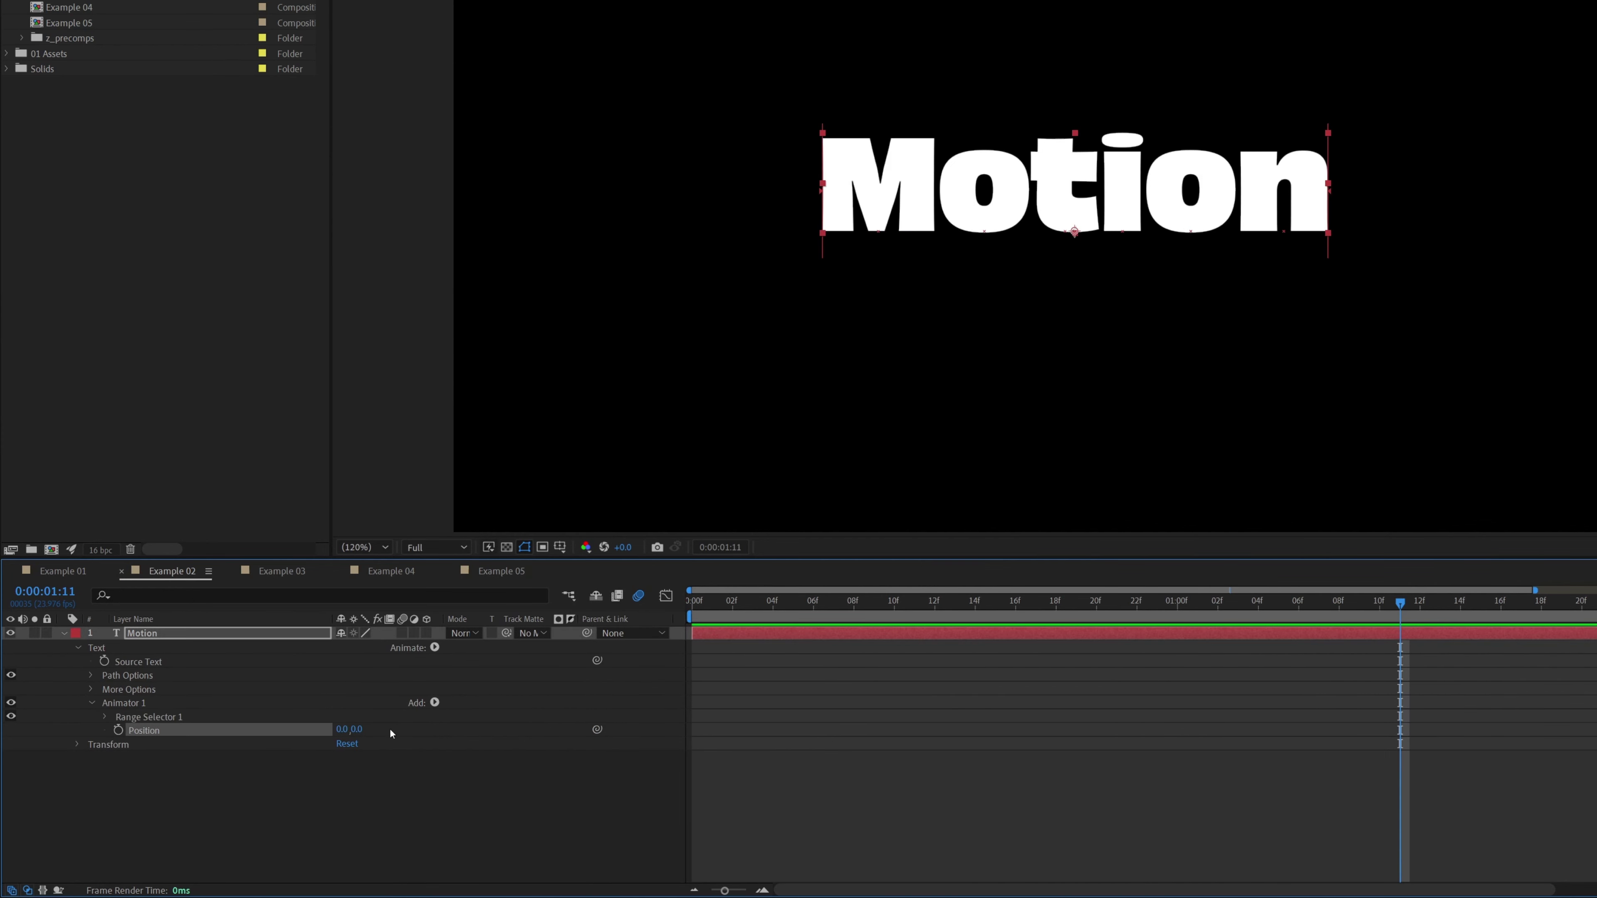
{"action": "left_click", "coordinate": [353, 730]}
{"action": "type", "text": "-300"}
{"action": "key", "text": "Return"}
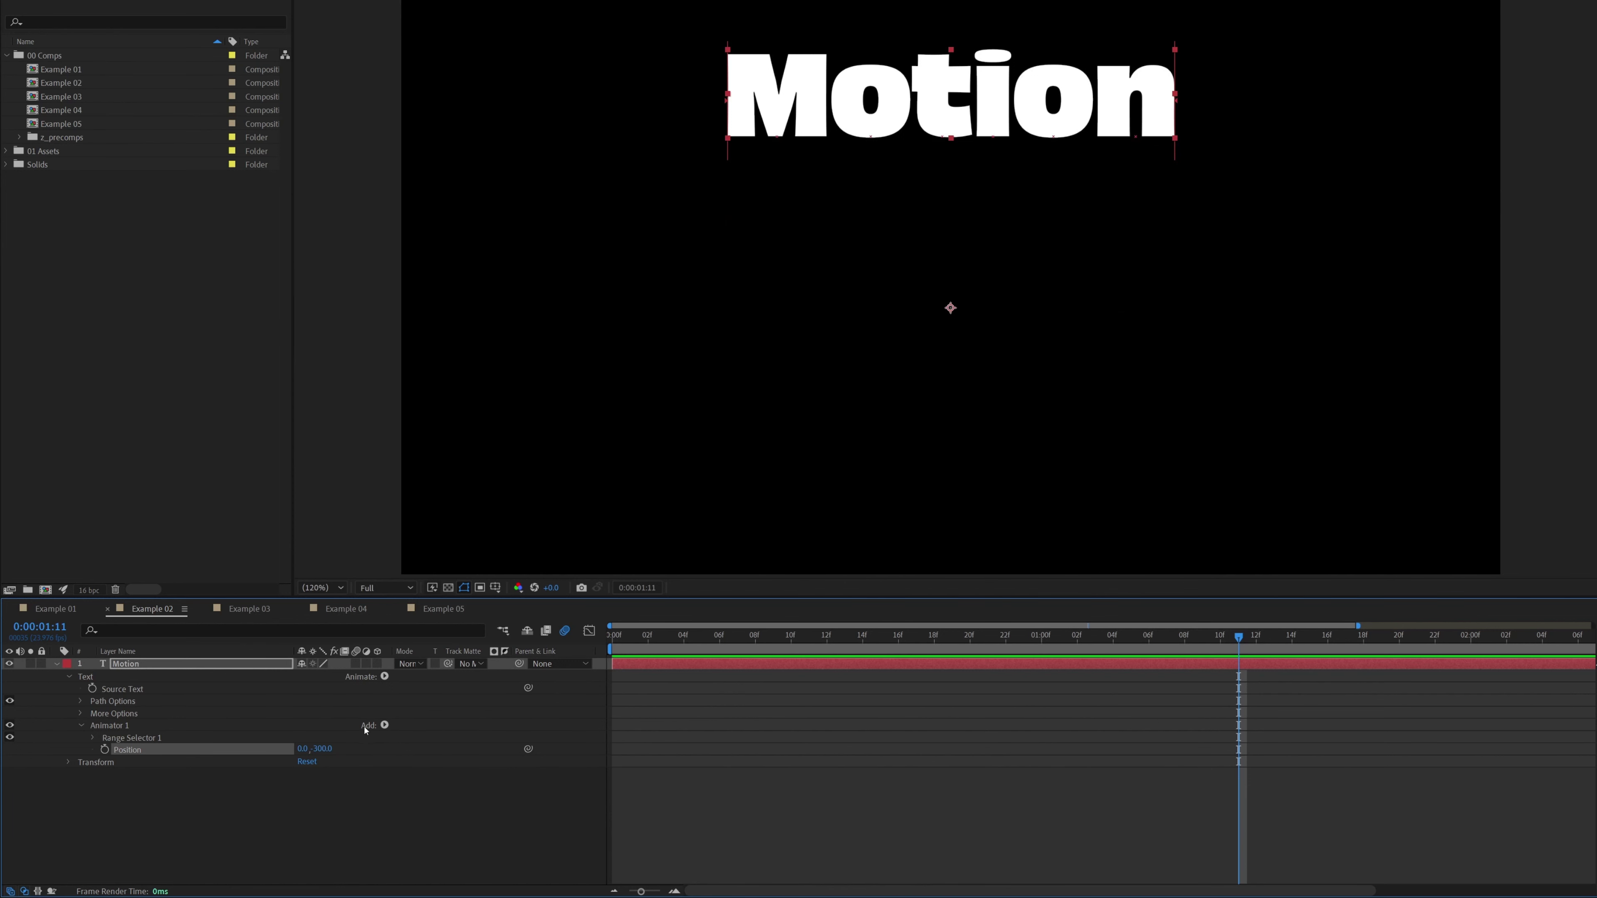
Add an Opacity property to Animator 1 in Example 02 and set it to 0%.
{"action": "left_click", "coordinate": [385, 726]}
{"action": "mouse_move", "coordinate": [427, 730]}
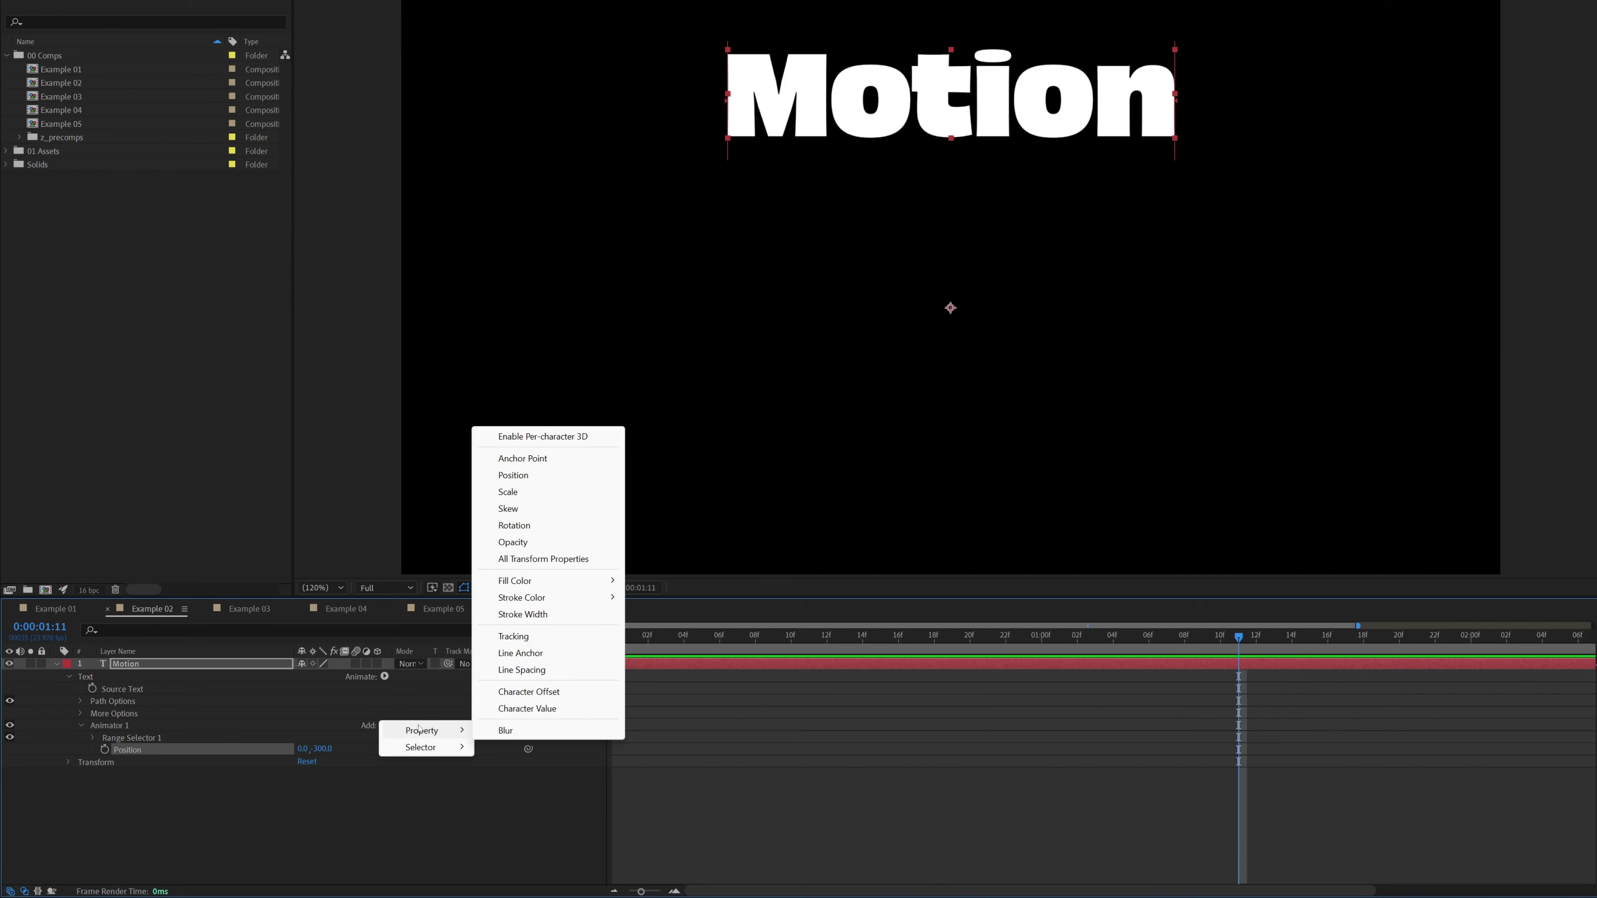
{"action": "left_click", "coordinate": [553, 542]}
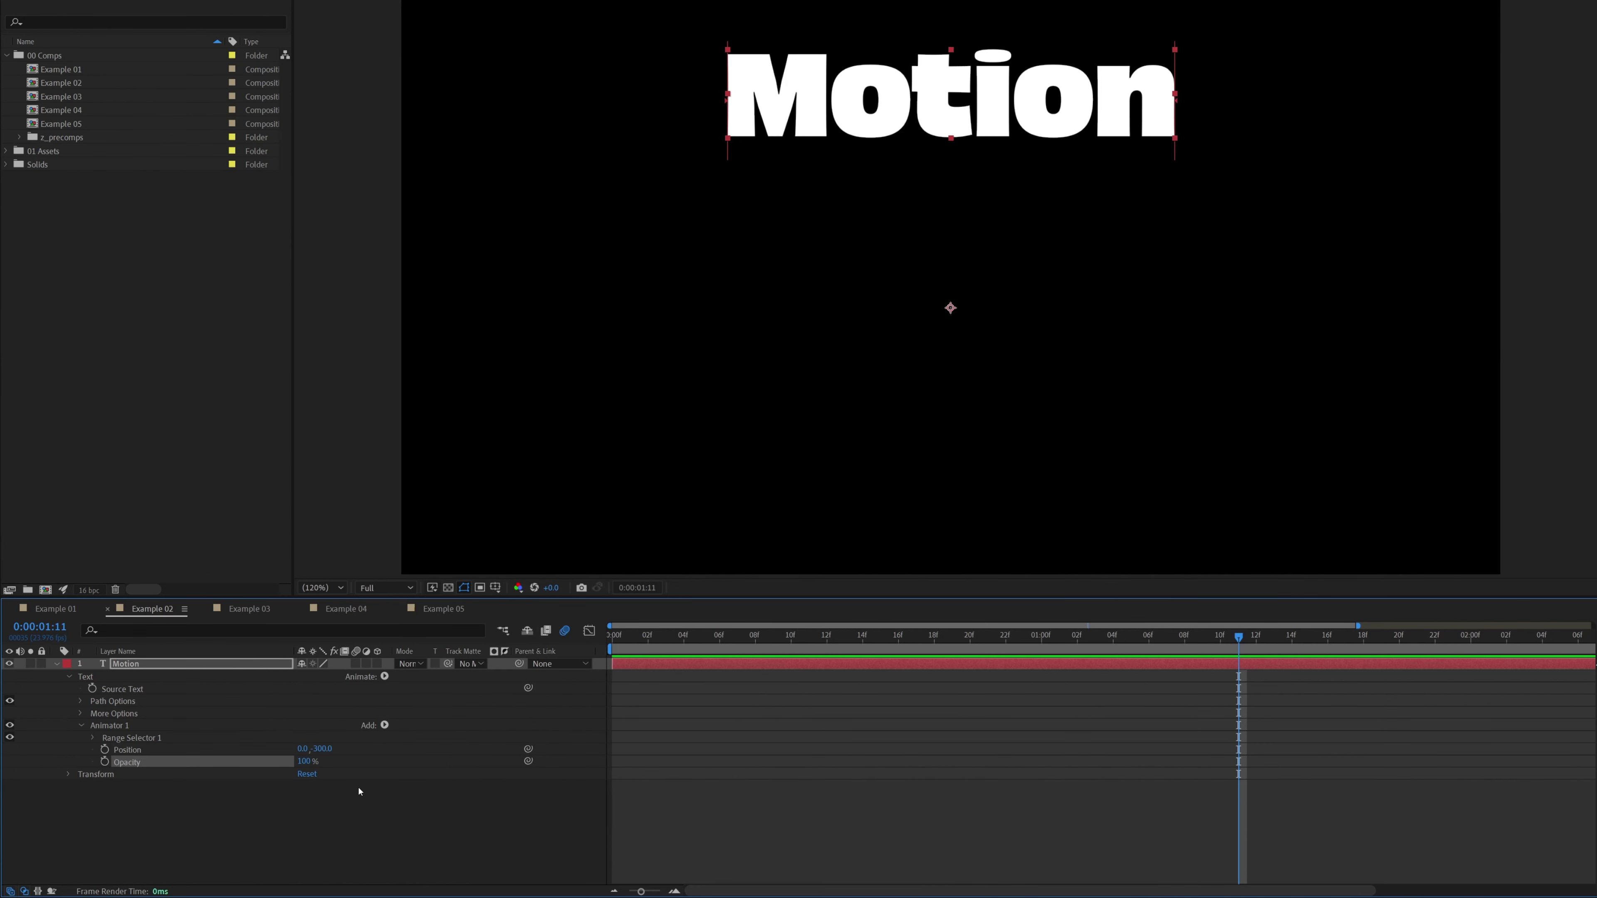
{"action": "left_click", "coordinate": [308, 761]}
{"action": "type", "text": "0"}
{"action": "key", "text": "Return"}
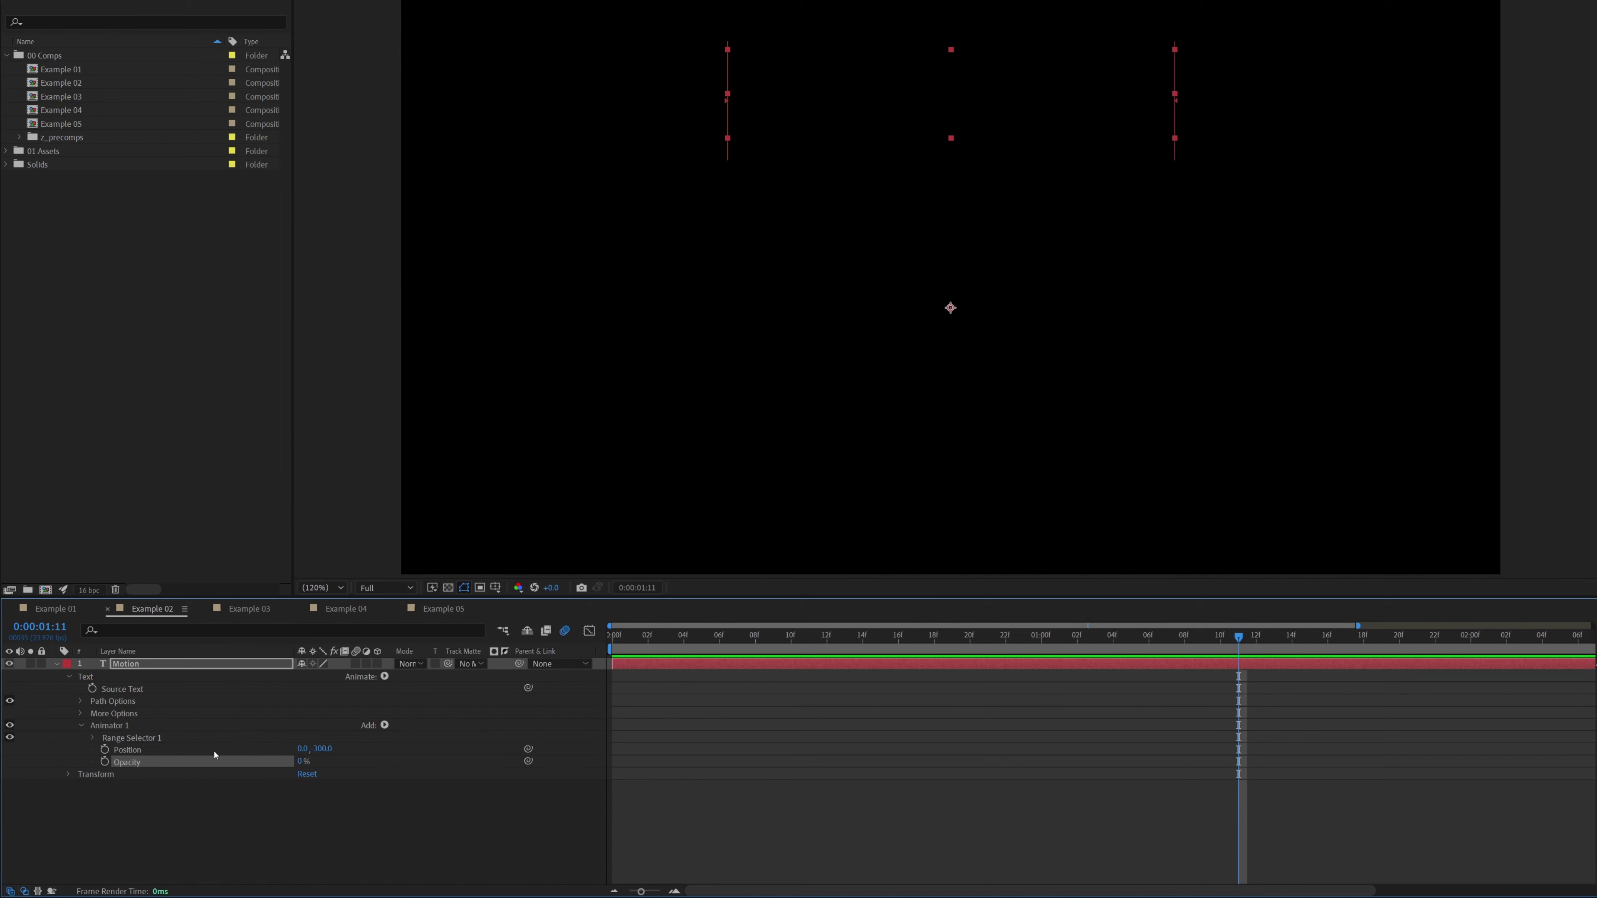
Expand the Advanced settings of Range Selector 1 and change its Shape to Ramp Up.
{"action": "left_click", "coordinate": [113, 741]}
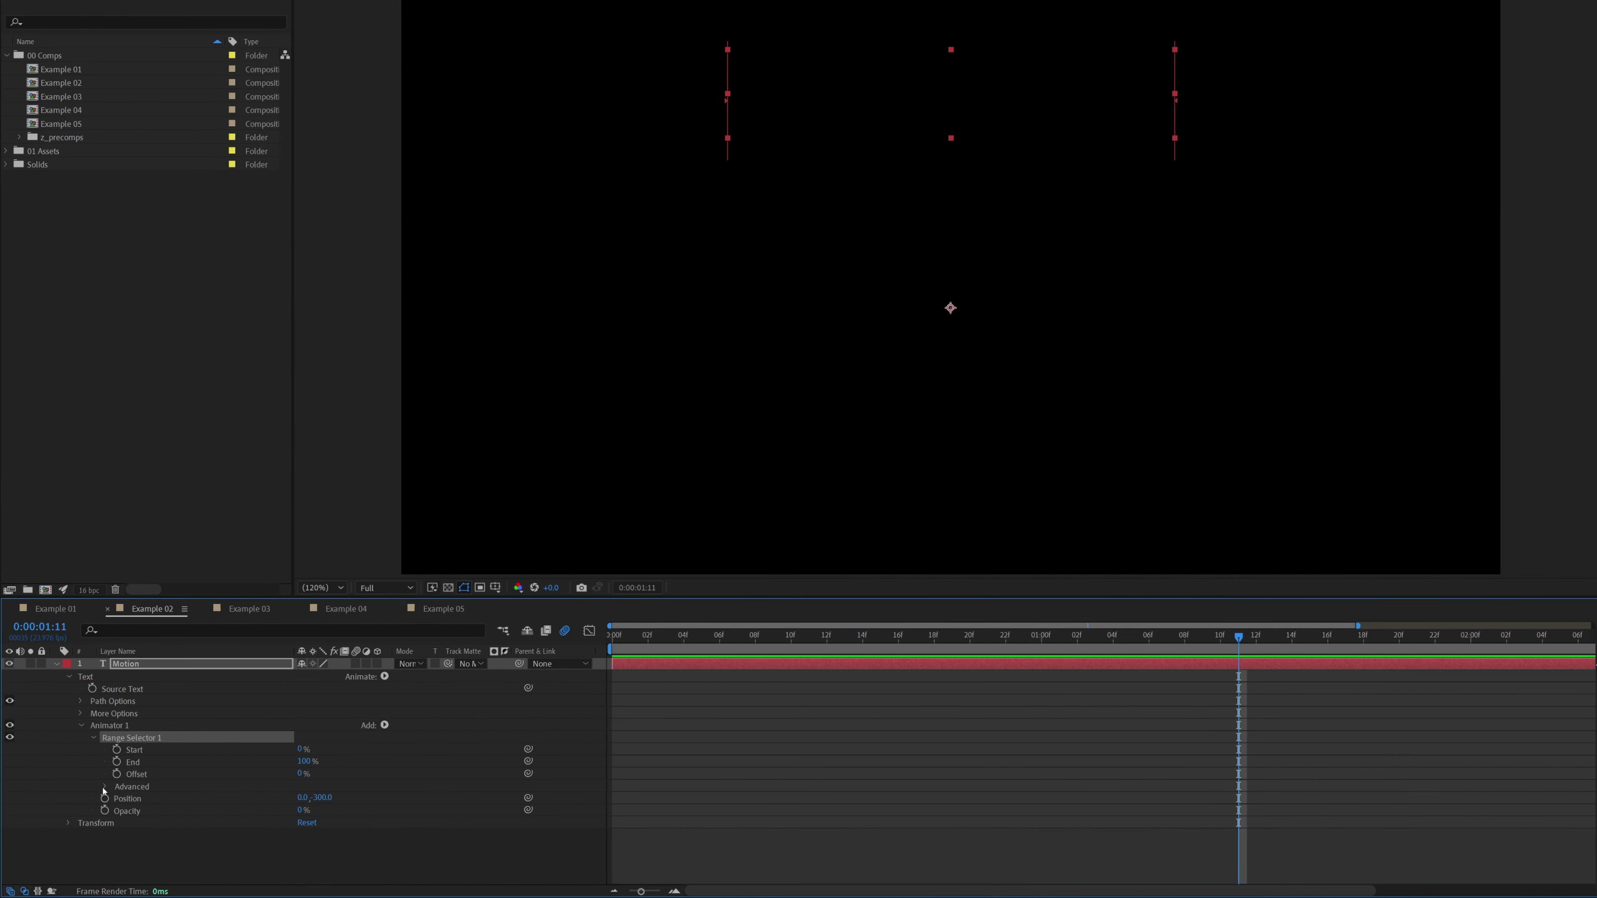
{"action": "left_click", "coordinate": [104, 787]}
{"action": "left_click", "coordinate": [343, 829]}
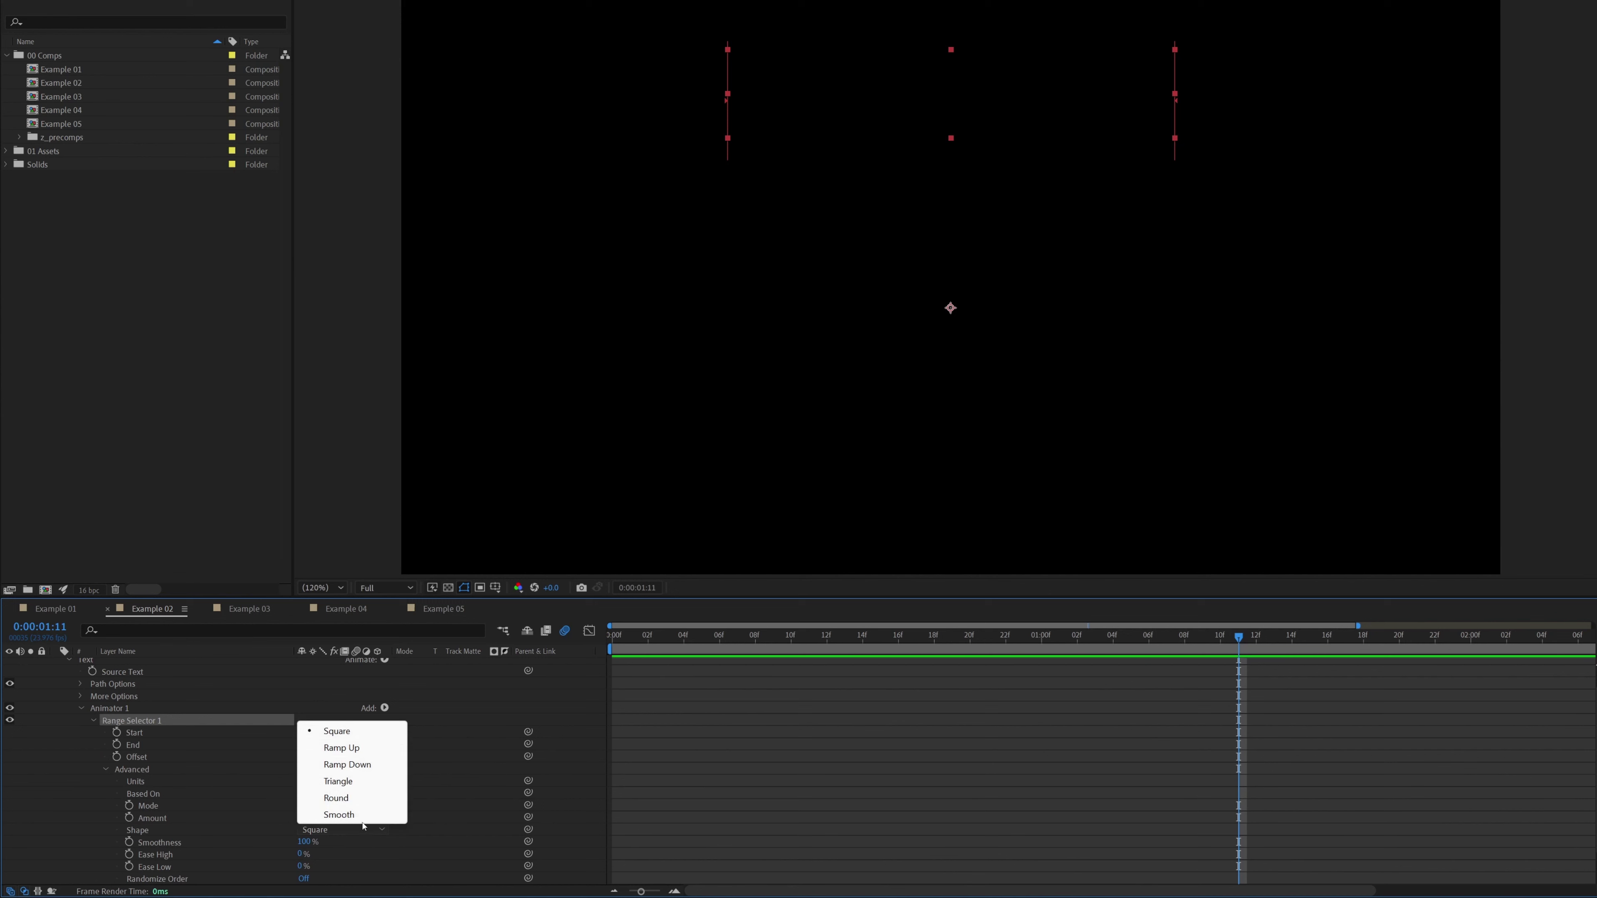
{"action": "left_click", "coordinate": [368, 749]}
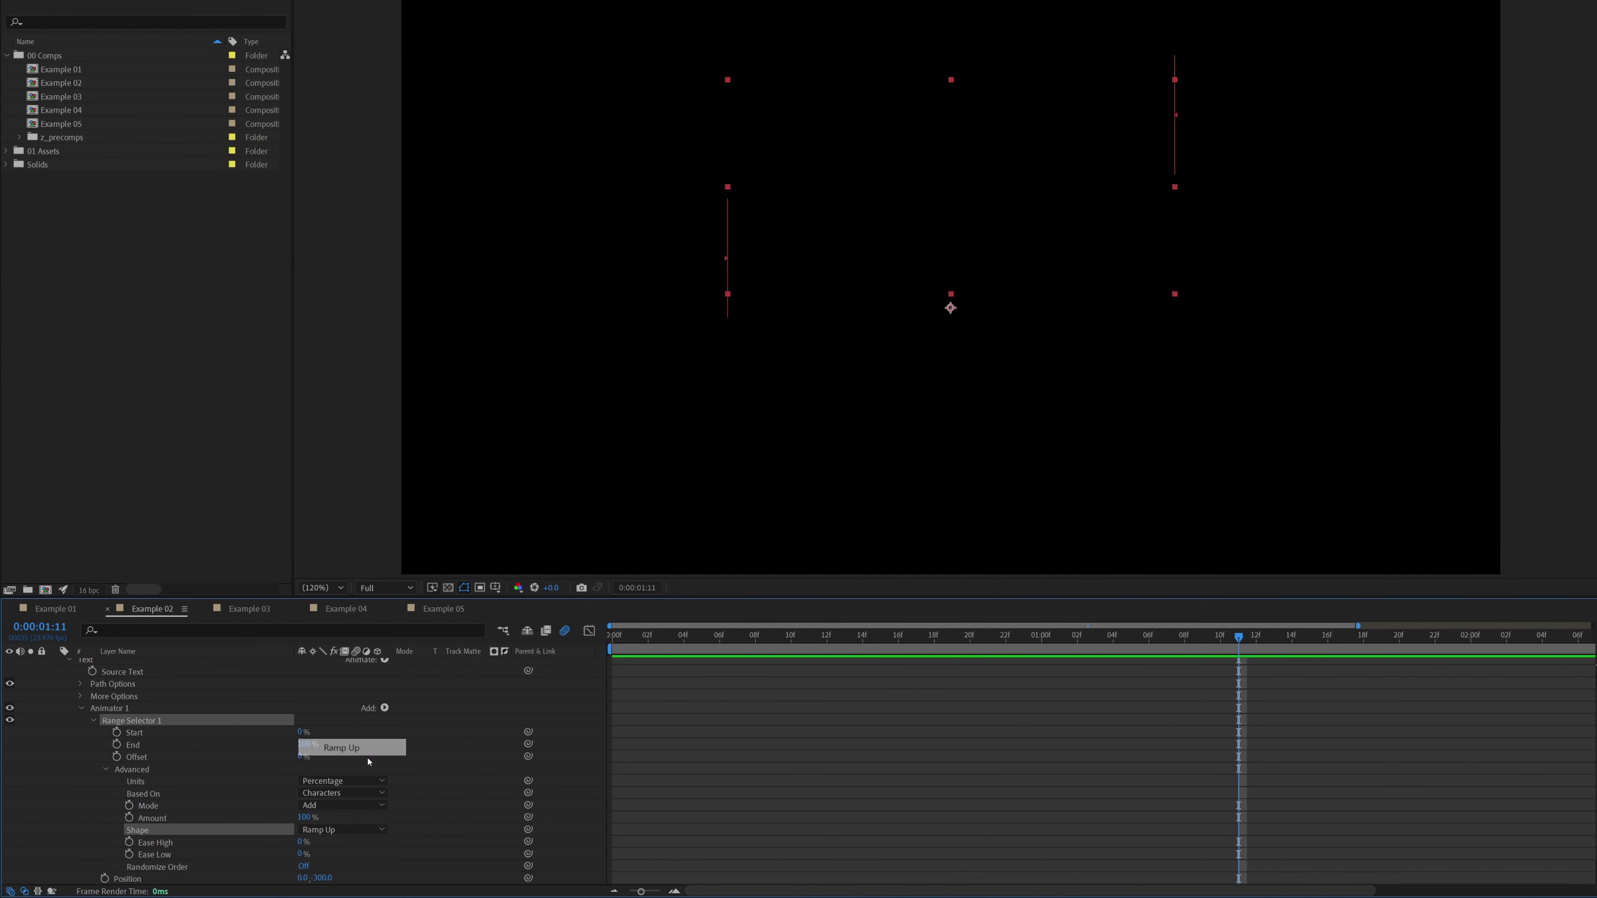
Set the range selector's Ease High to -50% and Ease Low to 50%.
{"action": "left_click", "coordinate": [300, 842]}
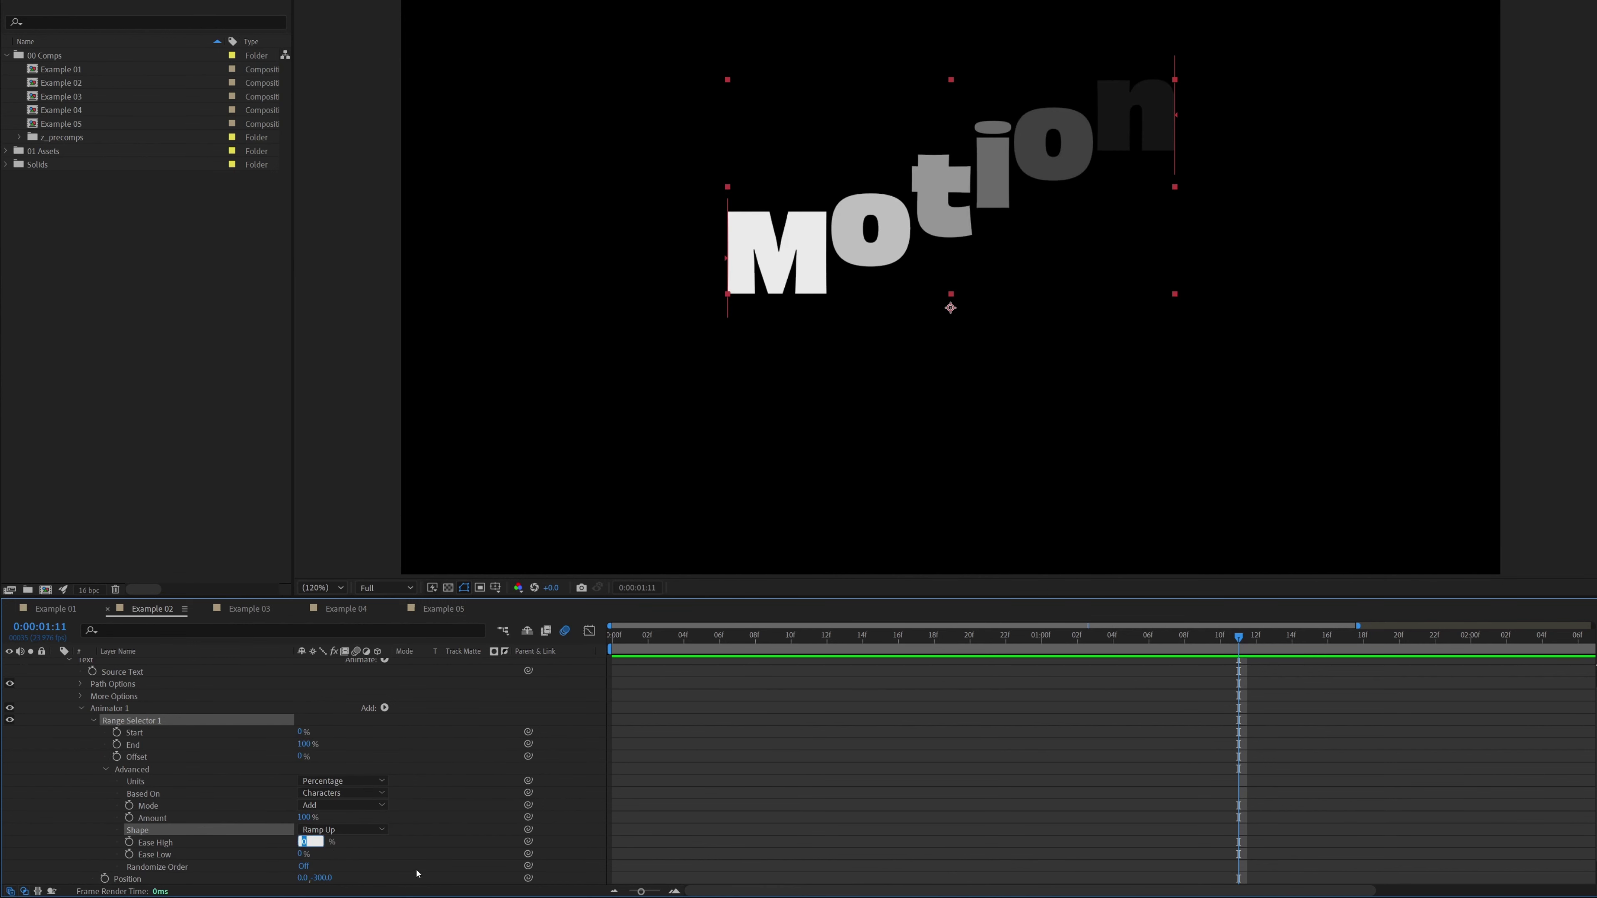
{"action": "type", "text": "-50"}
{"action": "key", "text": "Return"}
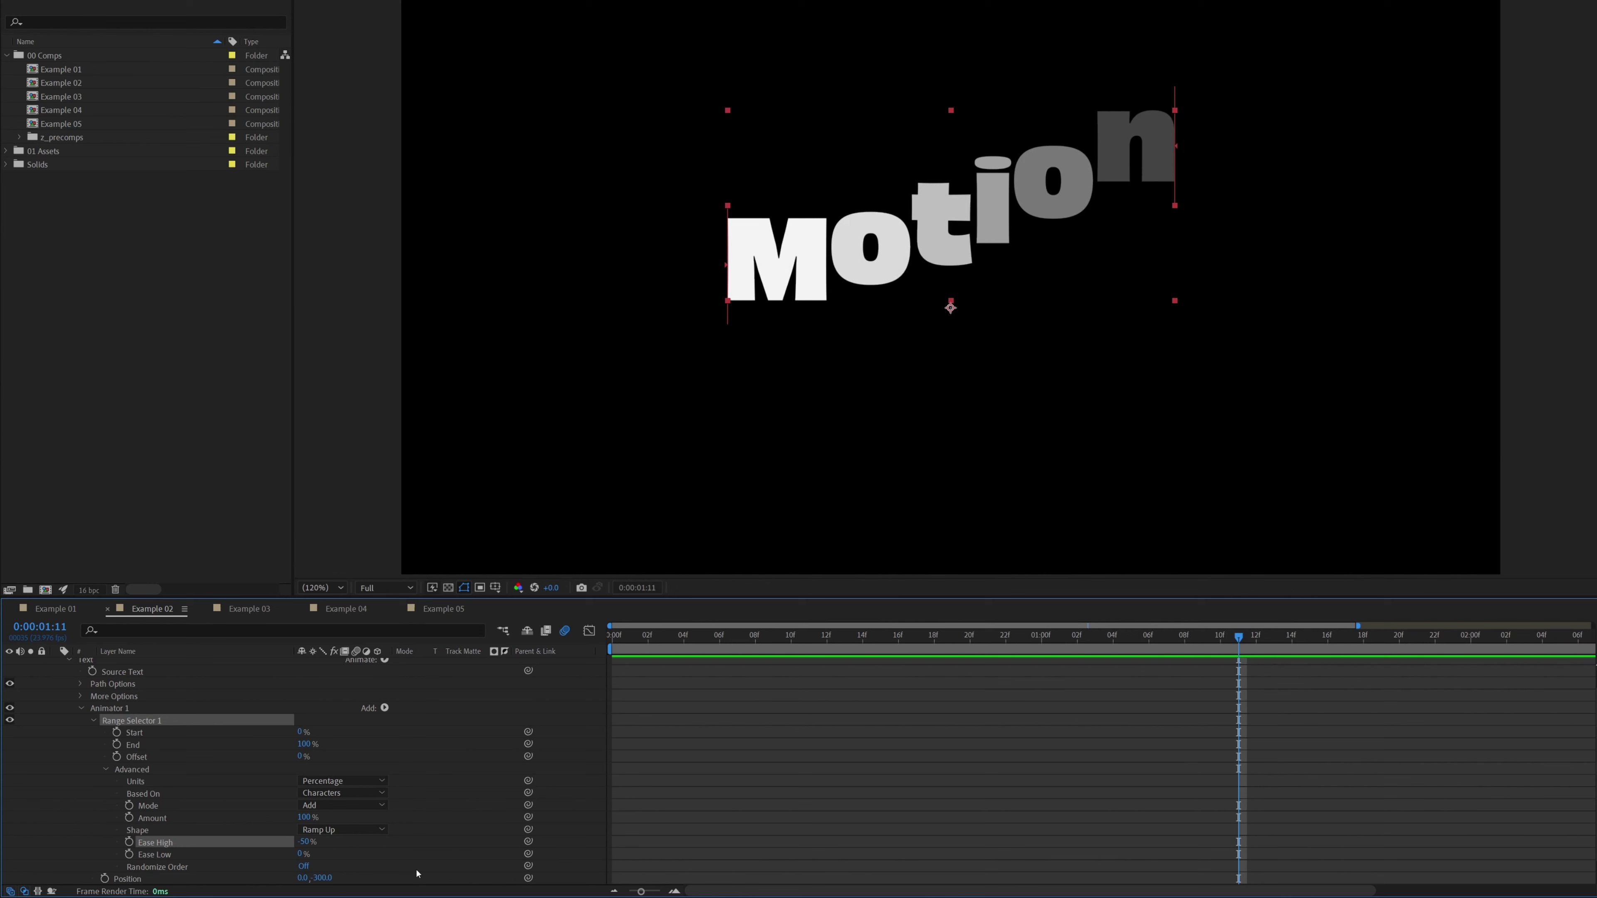
{"action": "left_click", "coordinate": [300, 854]}
{"action": "key", "text": "Return"}
Keyframe the range selector's Offset from -100% at frame 0 to 100% at 0:00:01:00 and preview the drop-in.
{"action": "left_click_drag", "start_coordinate": [1238, 637], "coordinate": [594, 626]}
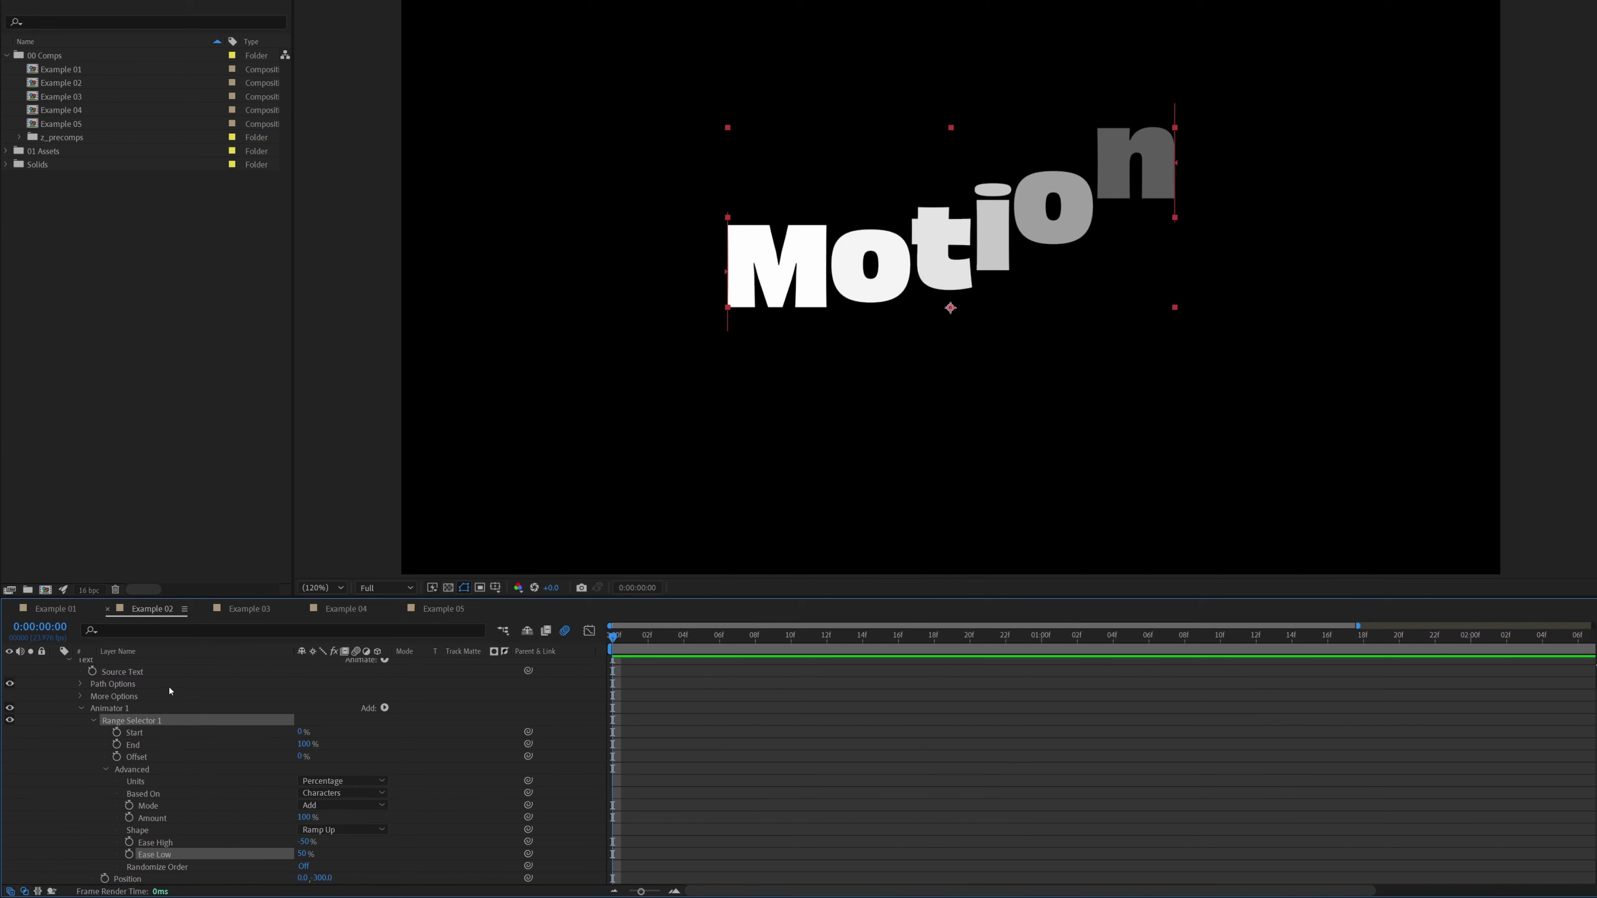
{"action": "left_click", "coordinate": [116, 757]}
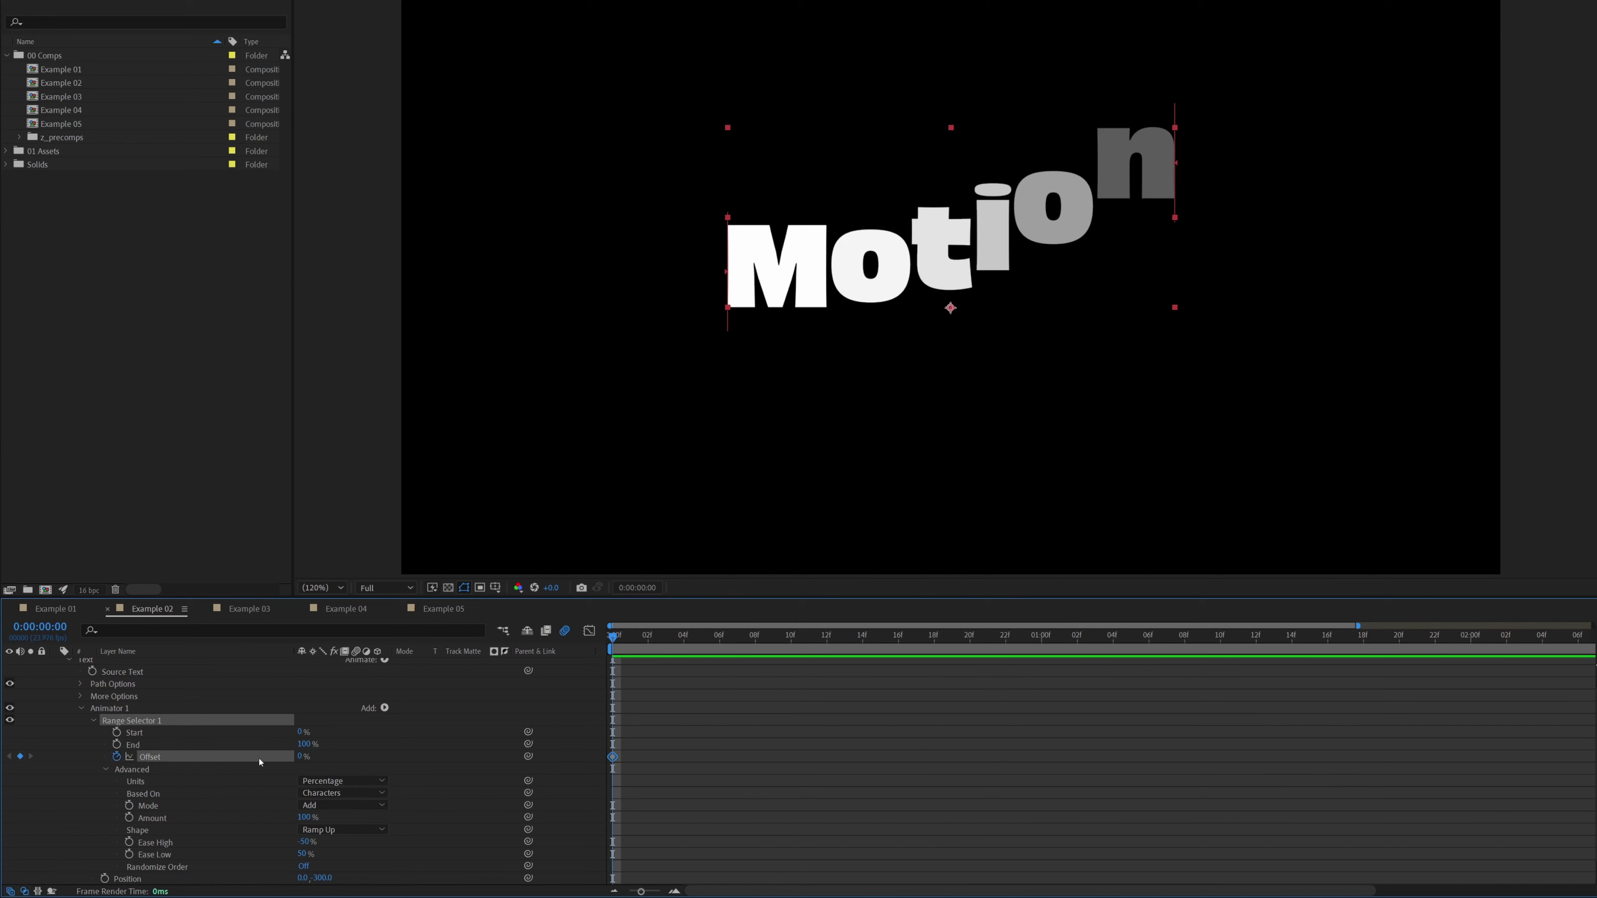
{"action": "left_click_drag", "start_coordinate": [306, 761], "coordinate": [169, 757]}
{"action": "left_click_drag", "start_coordinate": [613, 637], "coordinate": [1042, 637]}
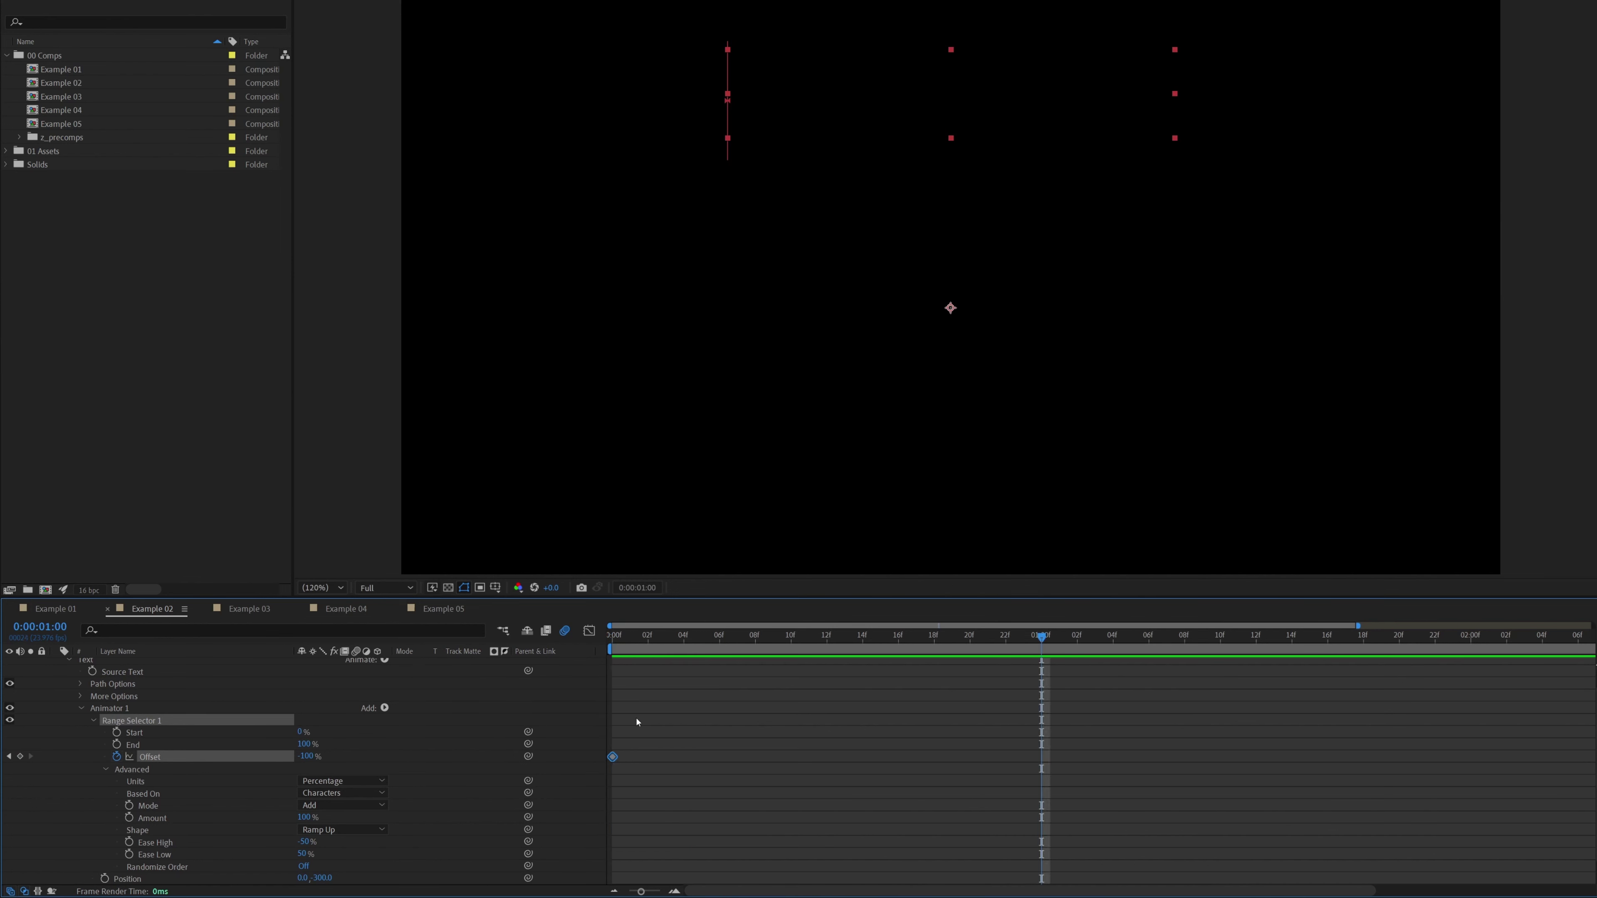
{"action": "left_click_drag", "start_coordinate": [308, 757], "coordinate": [585, 752]}
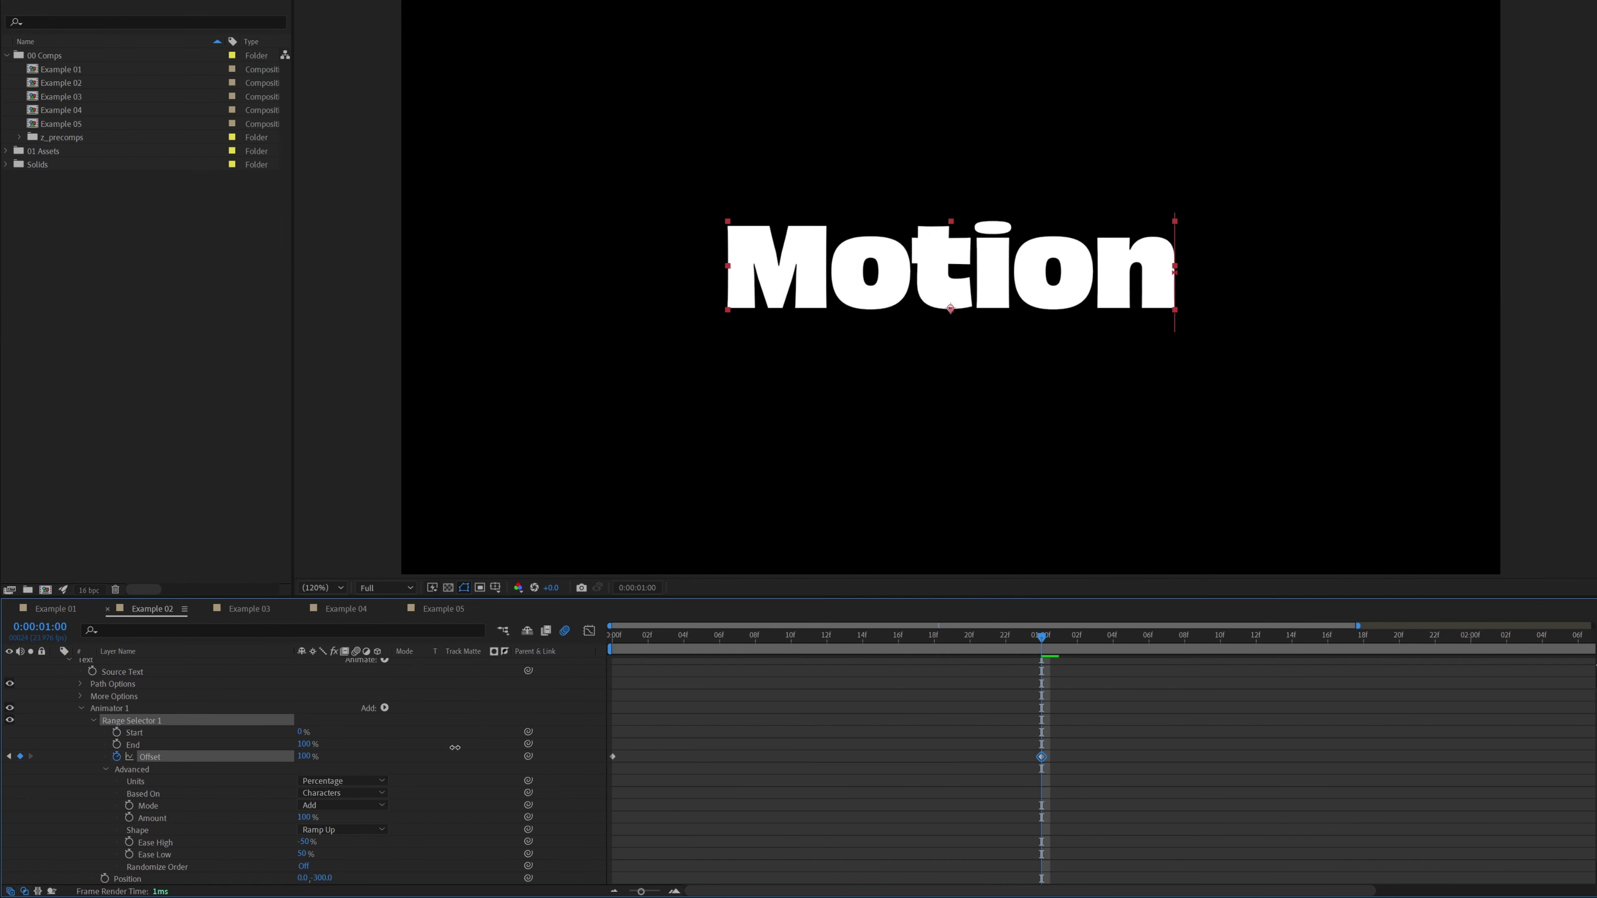
{"action": "key", "text": "space"}
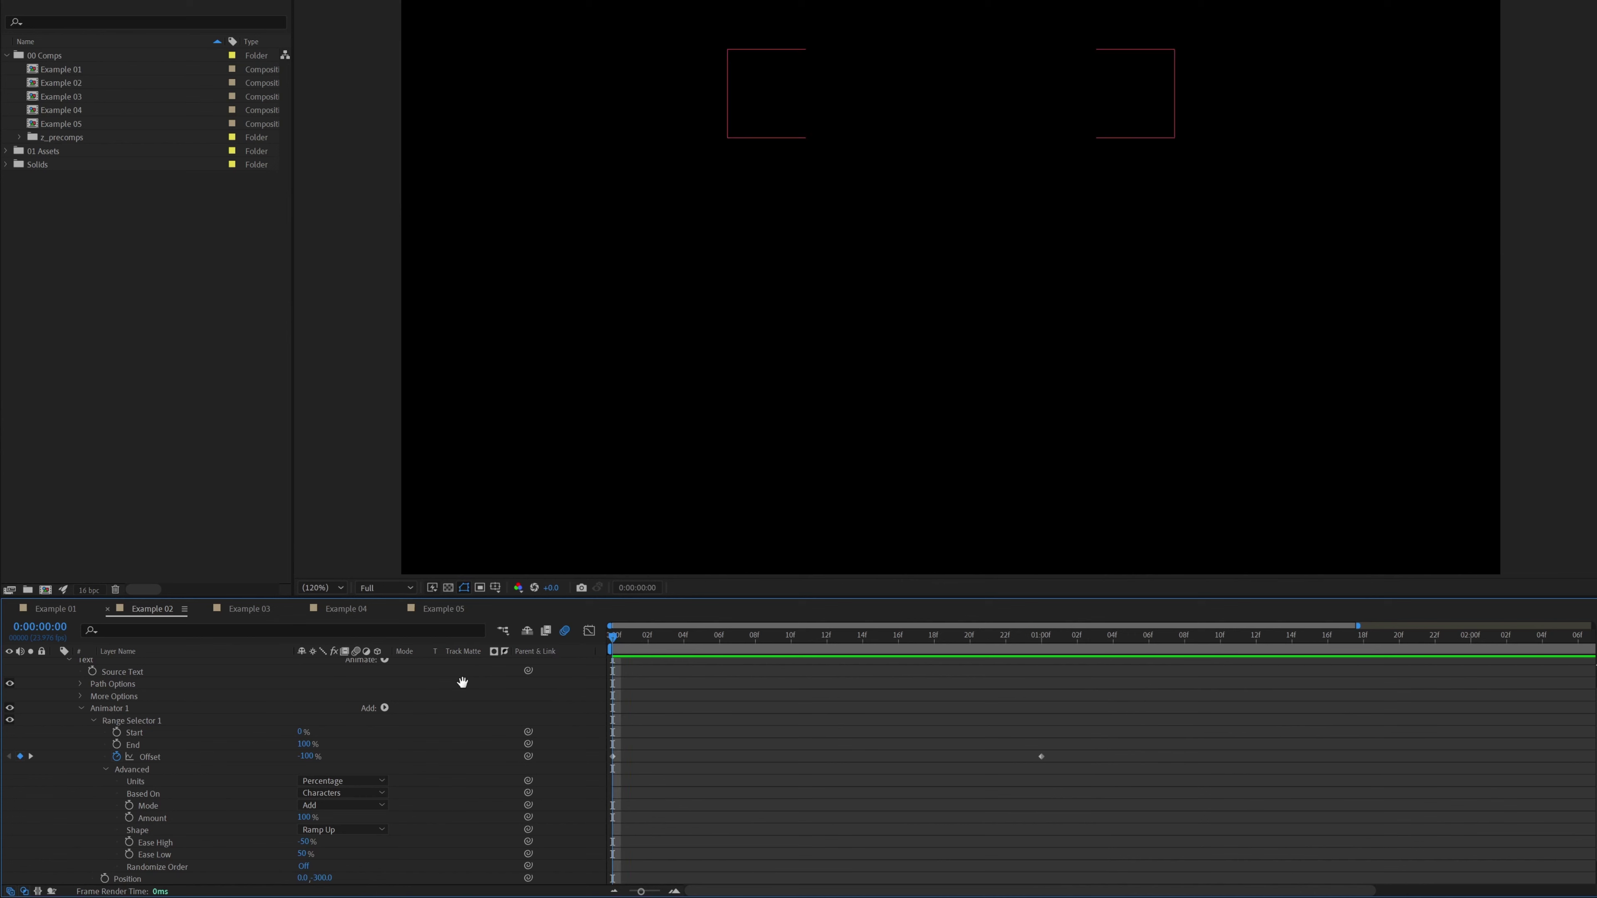
Move the last Offset keyframe to frame 15 to speed up the reveal, and play it from the start.
{"action": "left_click_drag", "start_coordinate": [1042, 759], "coordinate": [880, 760]}
{"action": "key", "text": "Home"}
{"action": "key", "text": "space"}
{"action": "key", "text": "space"}
{"action": "key", "text": "space"}
{"action": "key", "text": "space"}
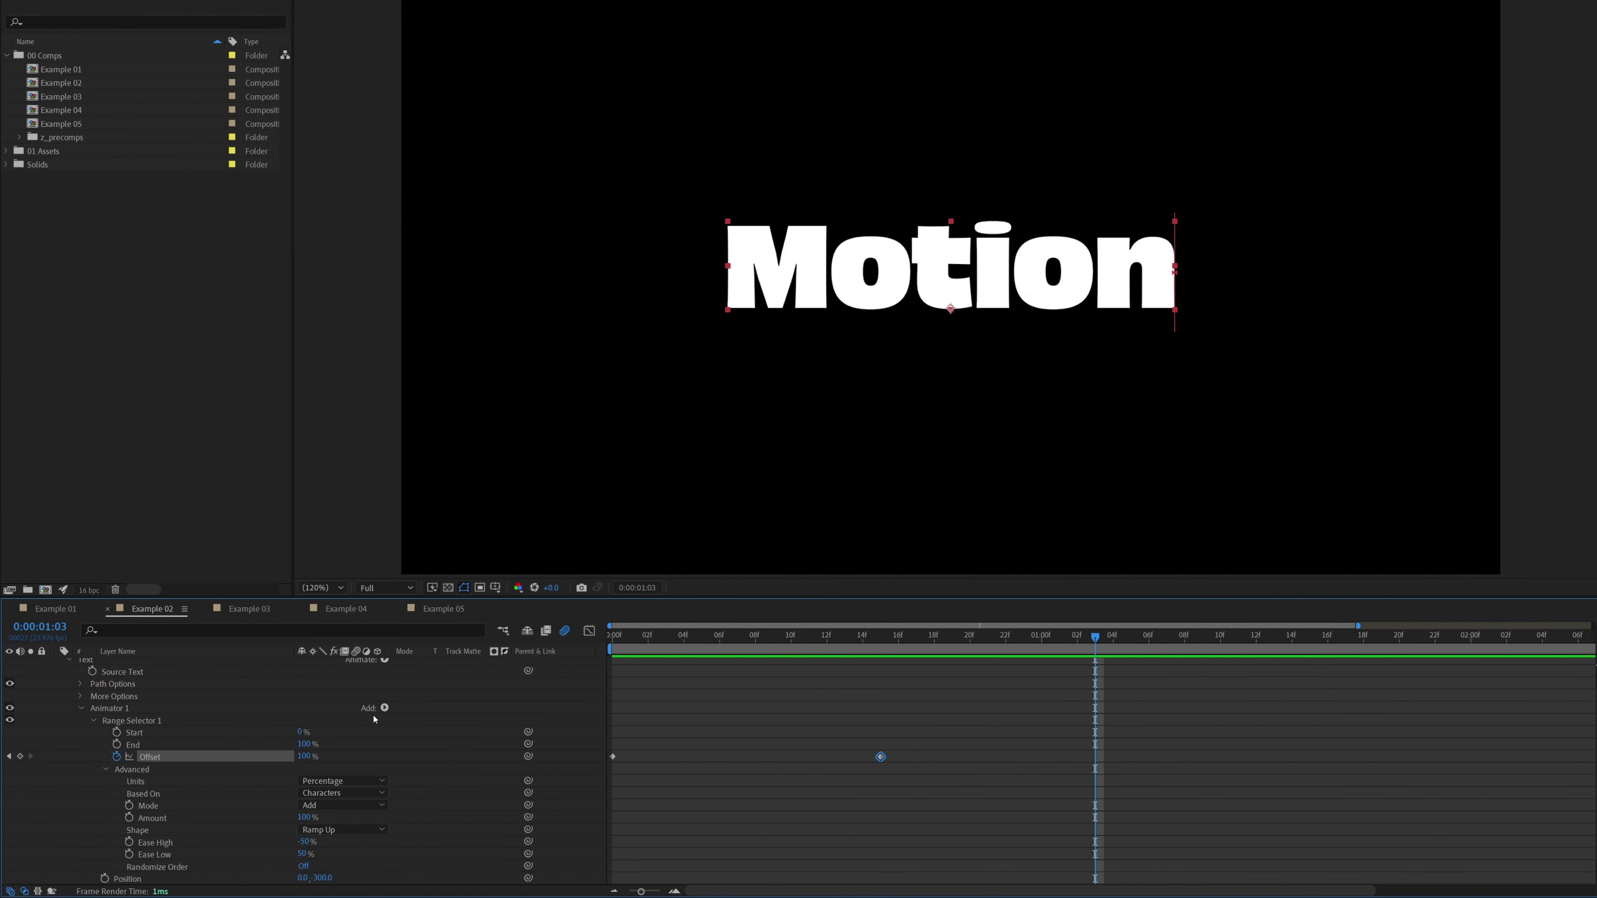
Collapse Animator 1 and add a second text animator with the Opacity property to the Motion layer.
{"action": "scroll", "coordinate": [611, 753], "scroll_direction": "up", "scroll_amount": 1}
{"action": "left_click", "coordinate": [611, 753]}
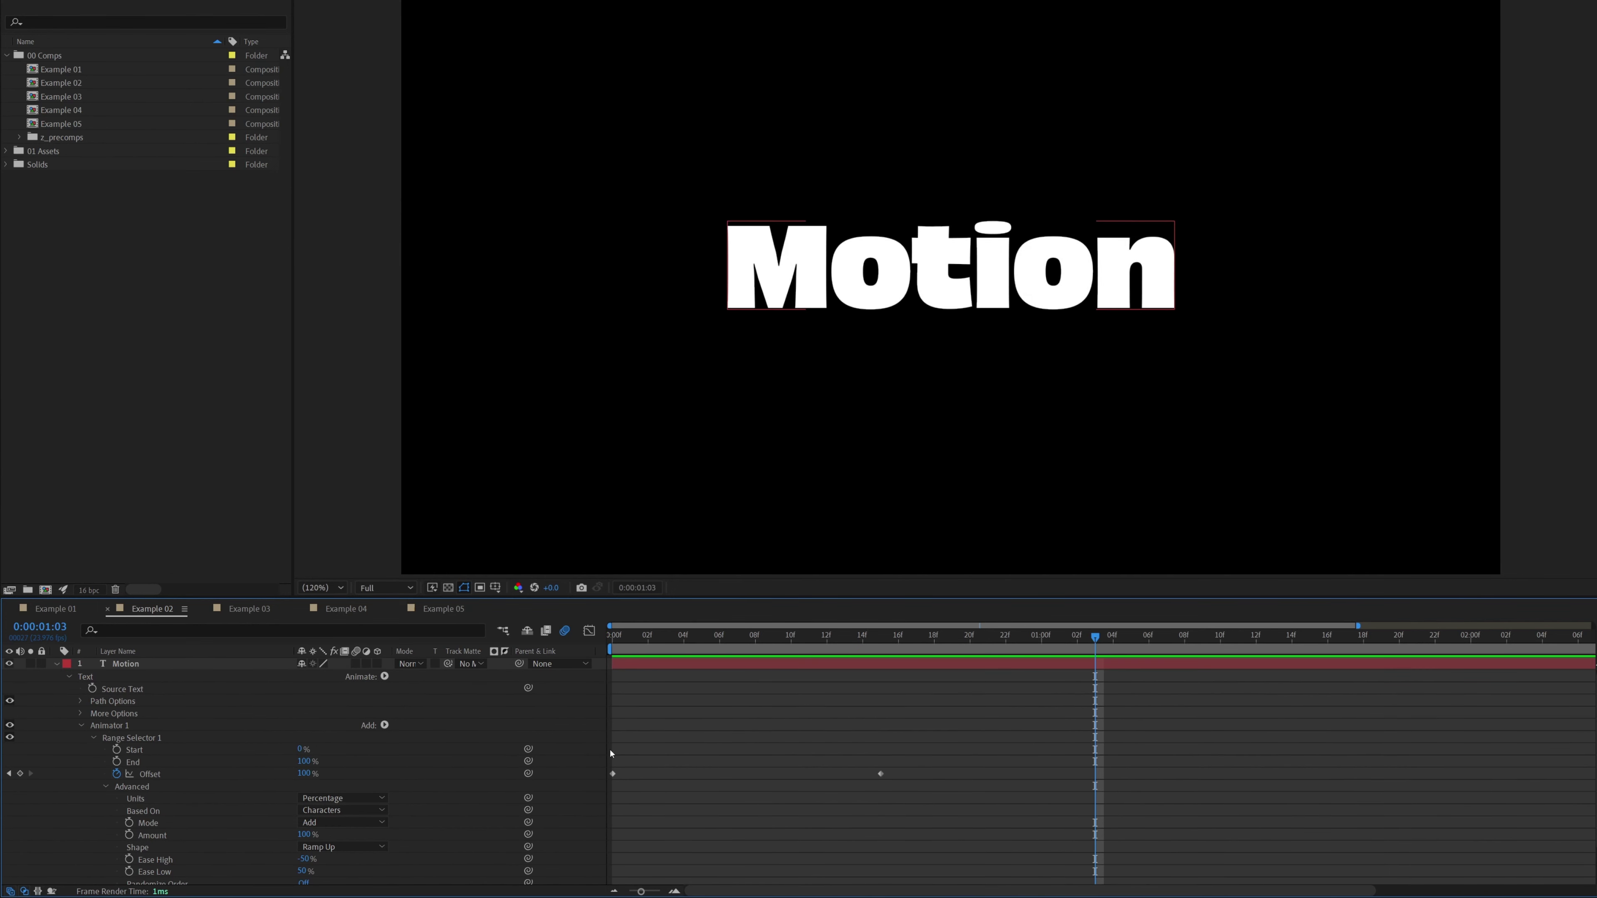
{"action": "left_click", "coordinate": [106, 729]}
{"action": "left_click", "coordinate": [82, 726]}
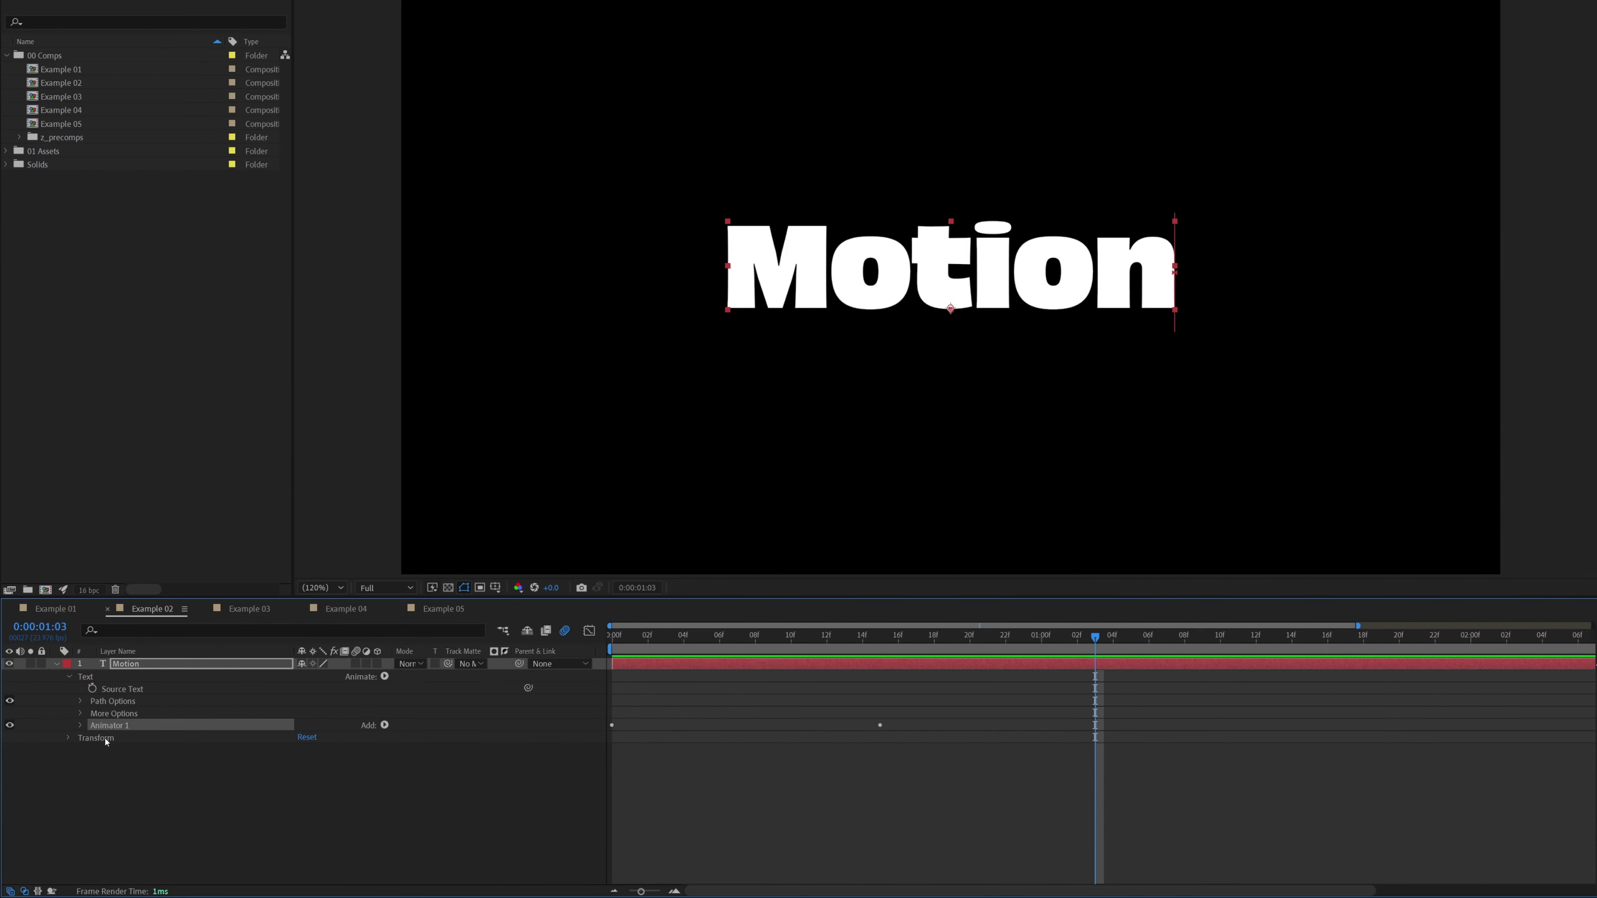
{"action": "left_click", "coordinate": [108, 705]}
{"action": "left_click", "coordinate": [196, 663]}
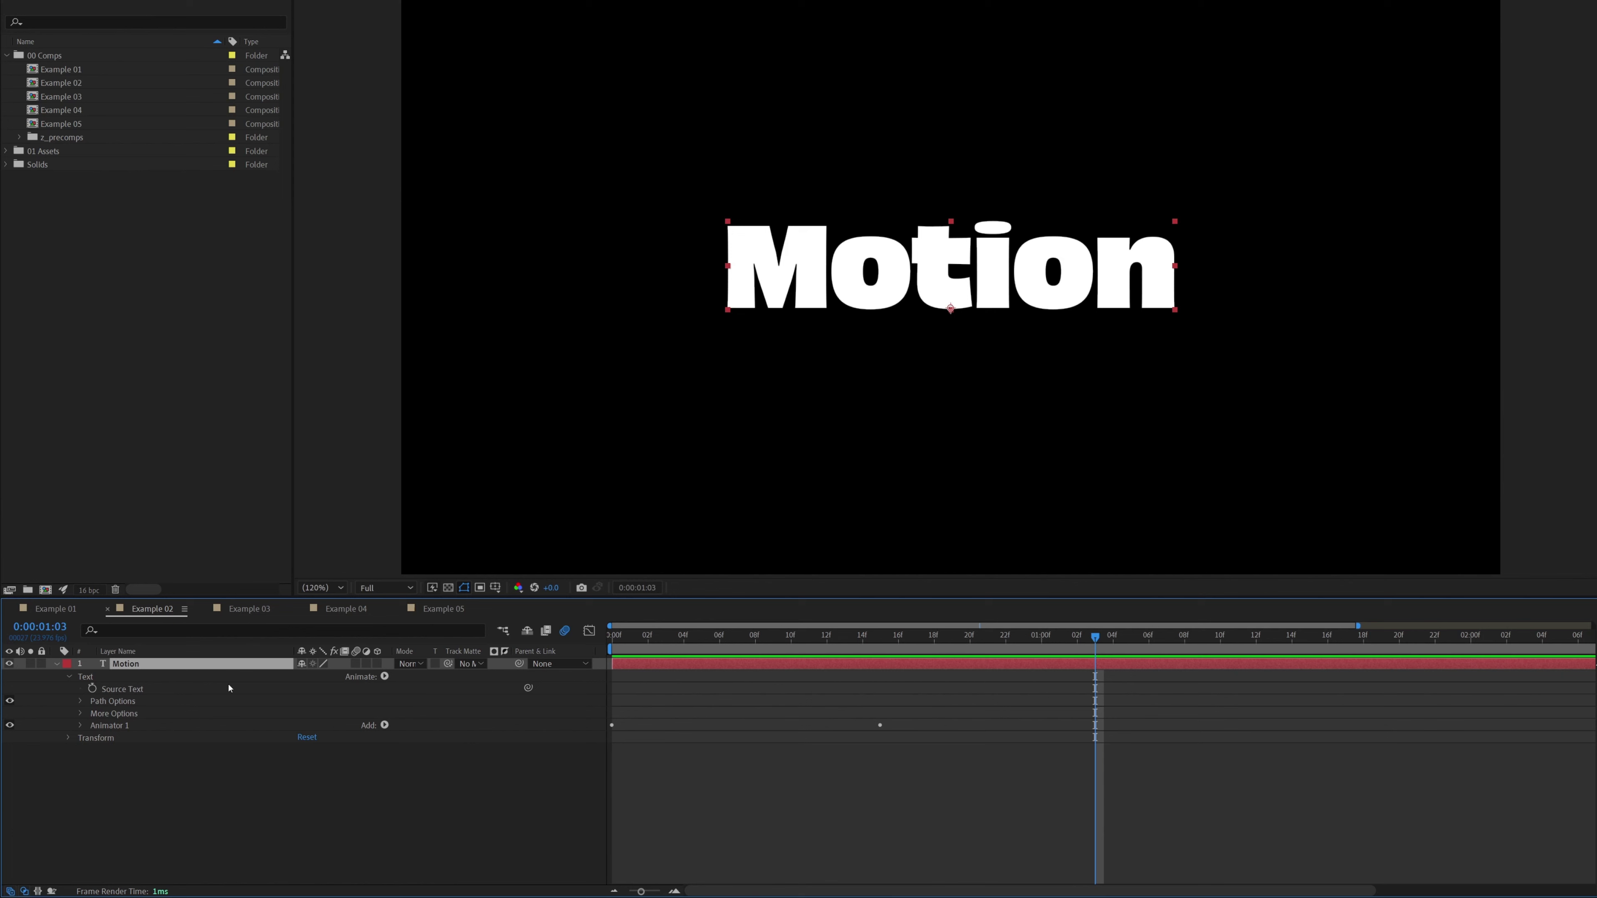
{"action": "left_click", "coordinate": [384, 677]}
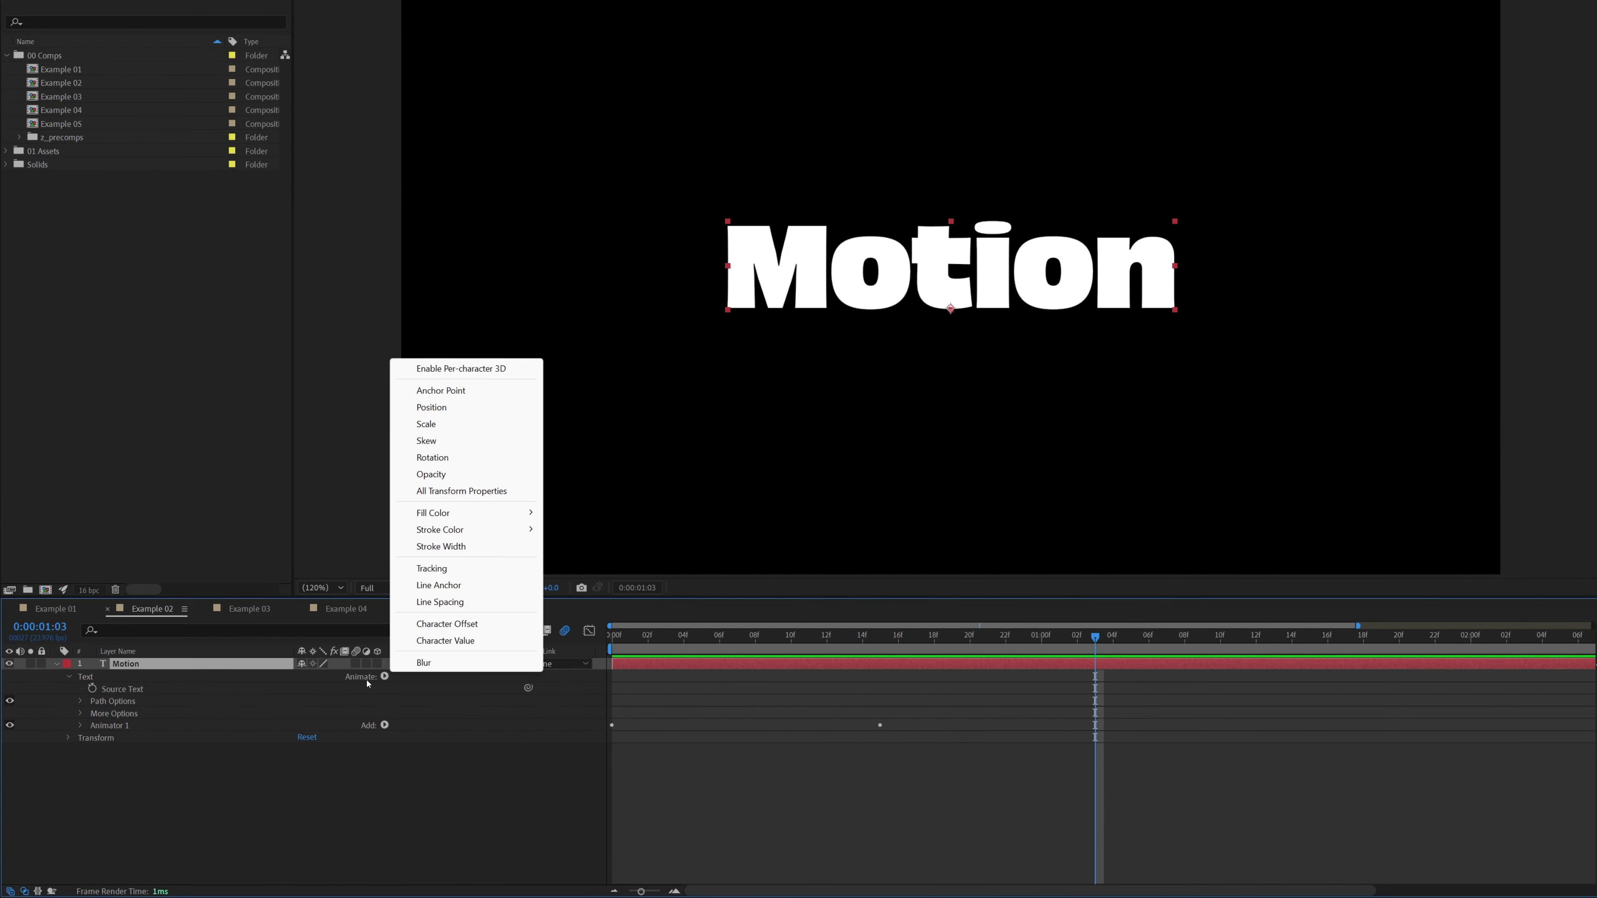
{"action": "left_click", "coordinate": [450, 476]}
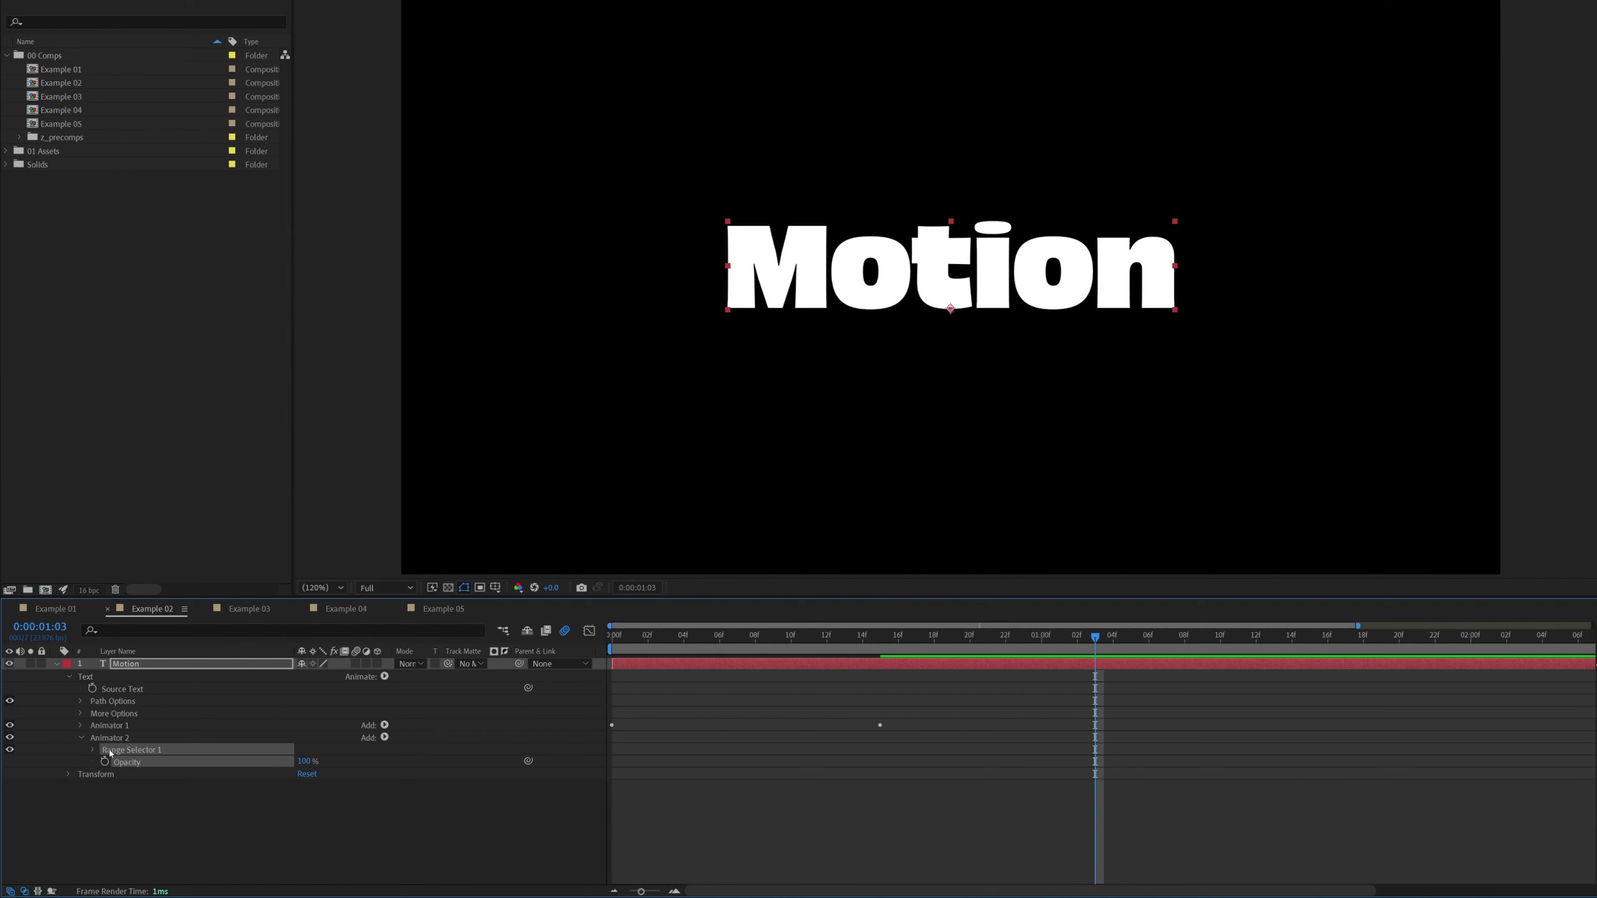
Set Animator 2's Opacity to 0% and the Start of its range selector to 50%.
{"action": "left_click", "coordinate": [268, 821]}
{"action": "left_click", "coordinate": [304, 761]}
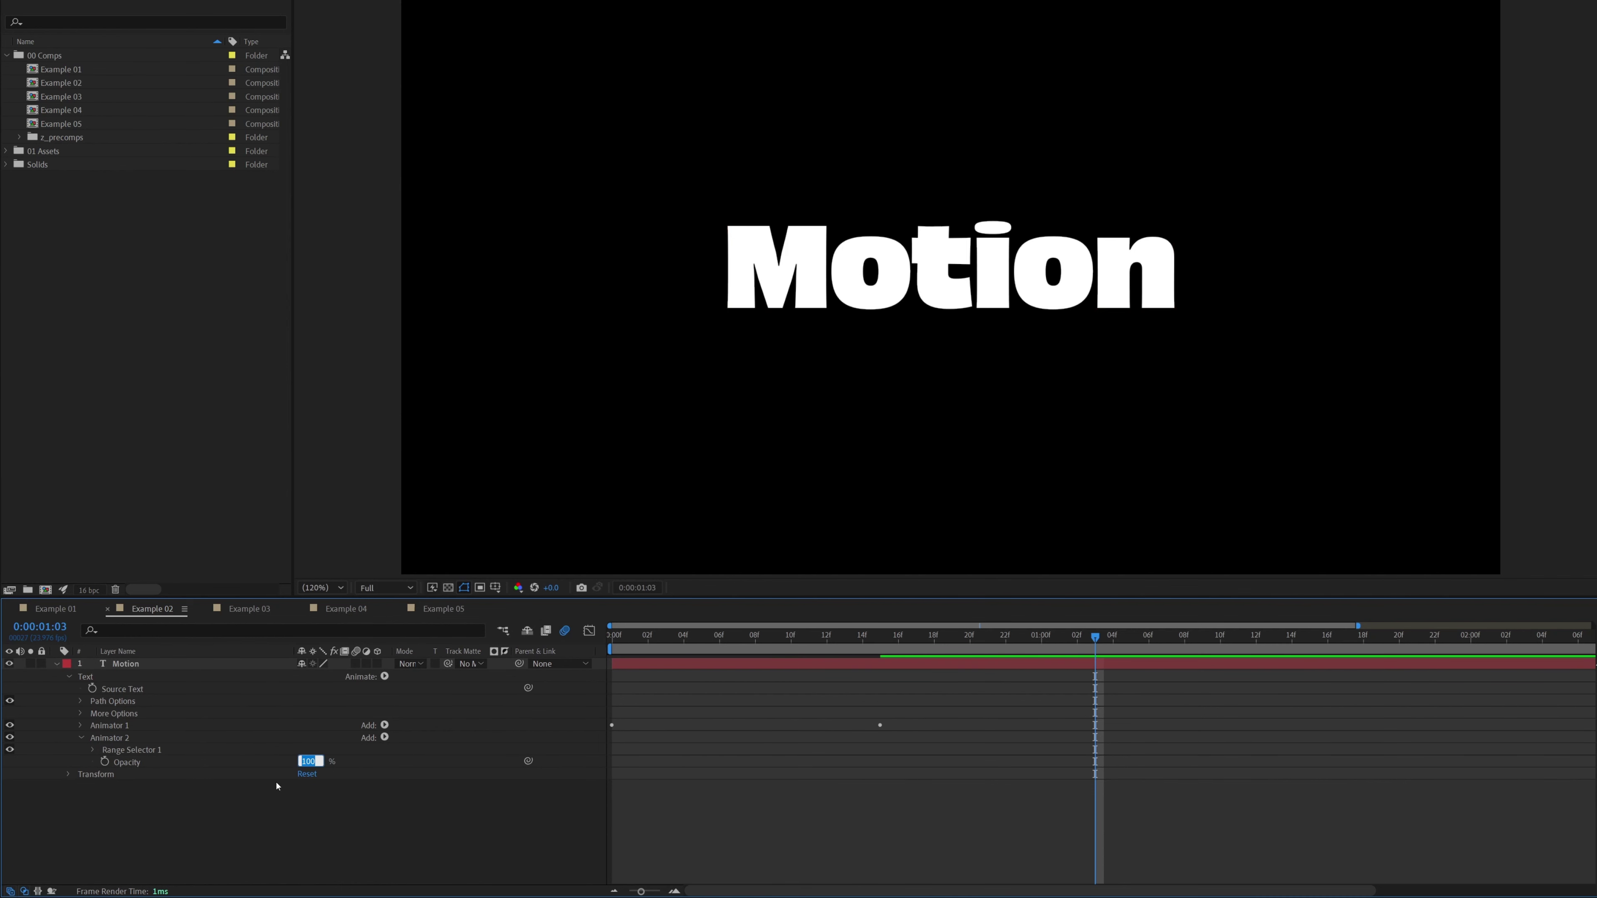
{"action": "type", "text": "0"}
{"action": "key", "text": "Return"}
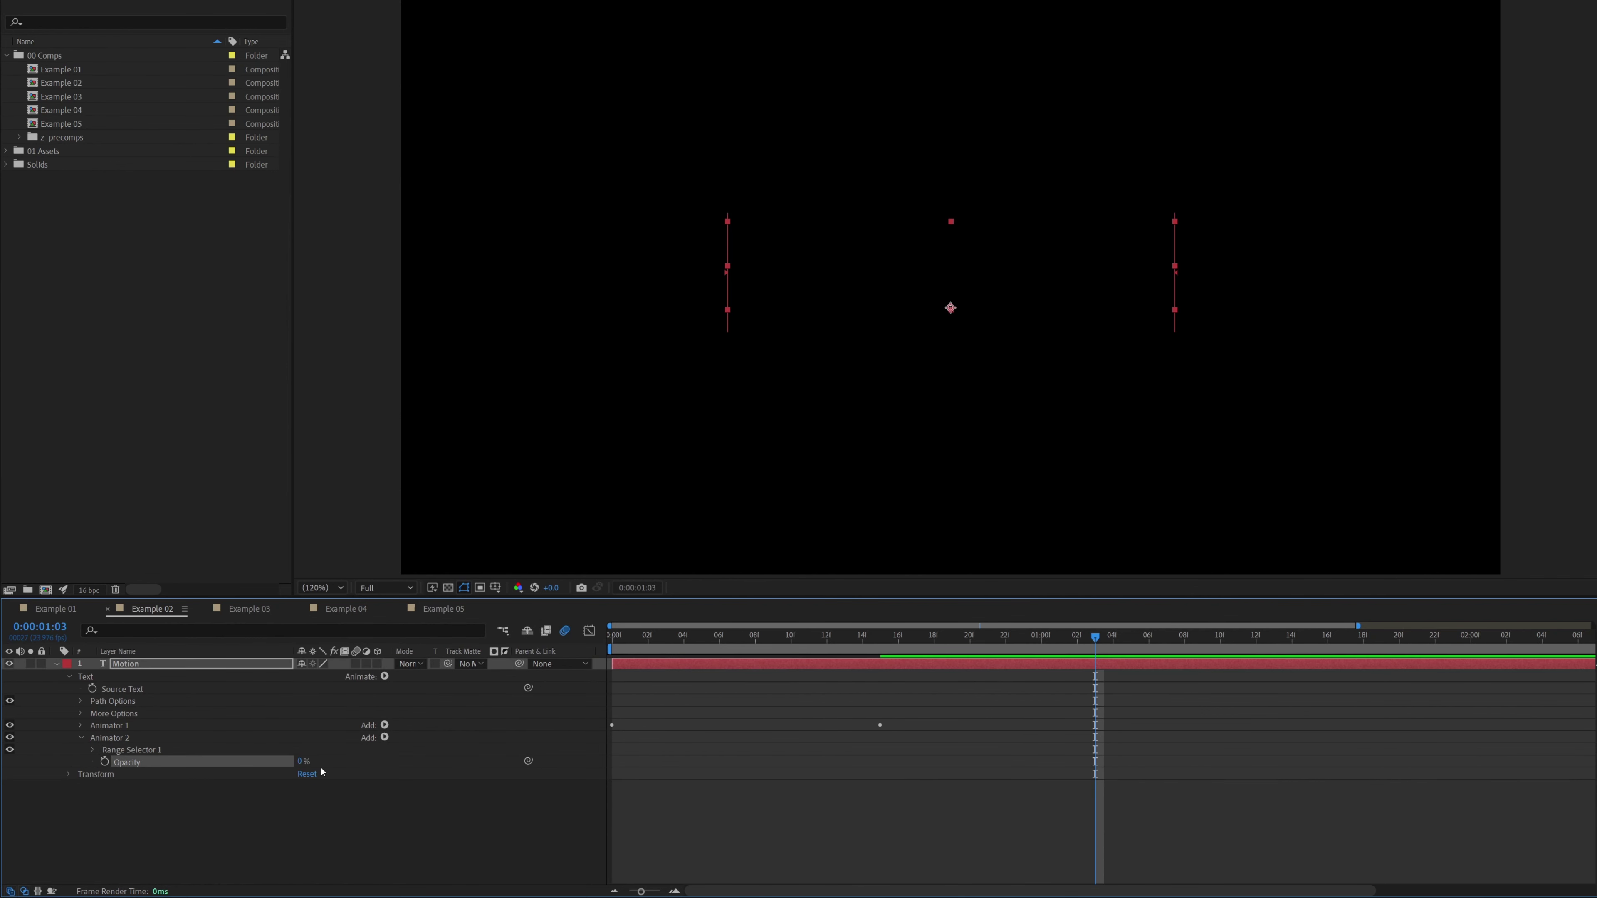
{"action": "left_click", "coordinate": [100, 750]}
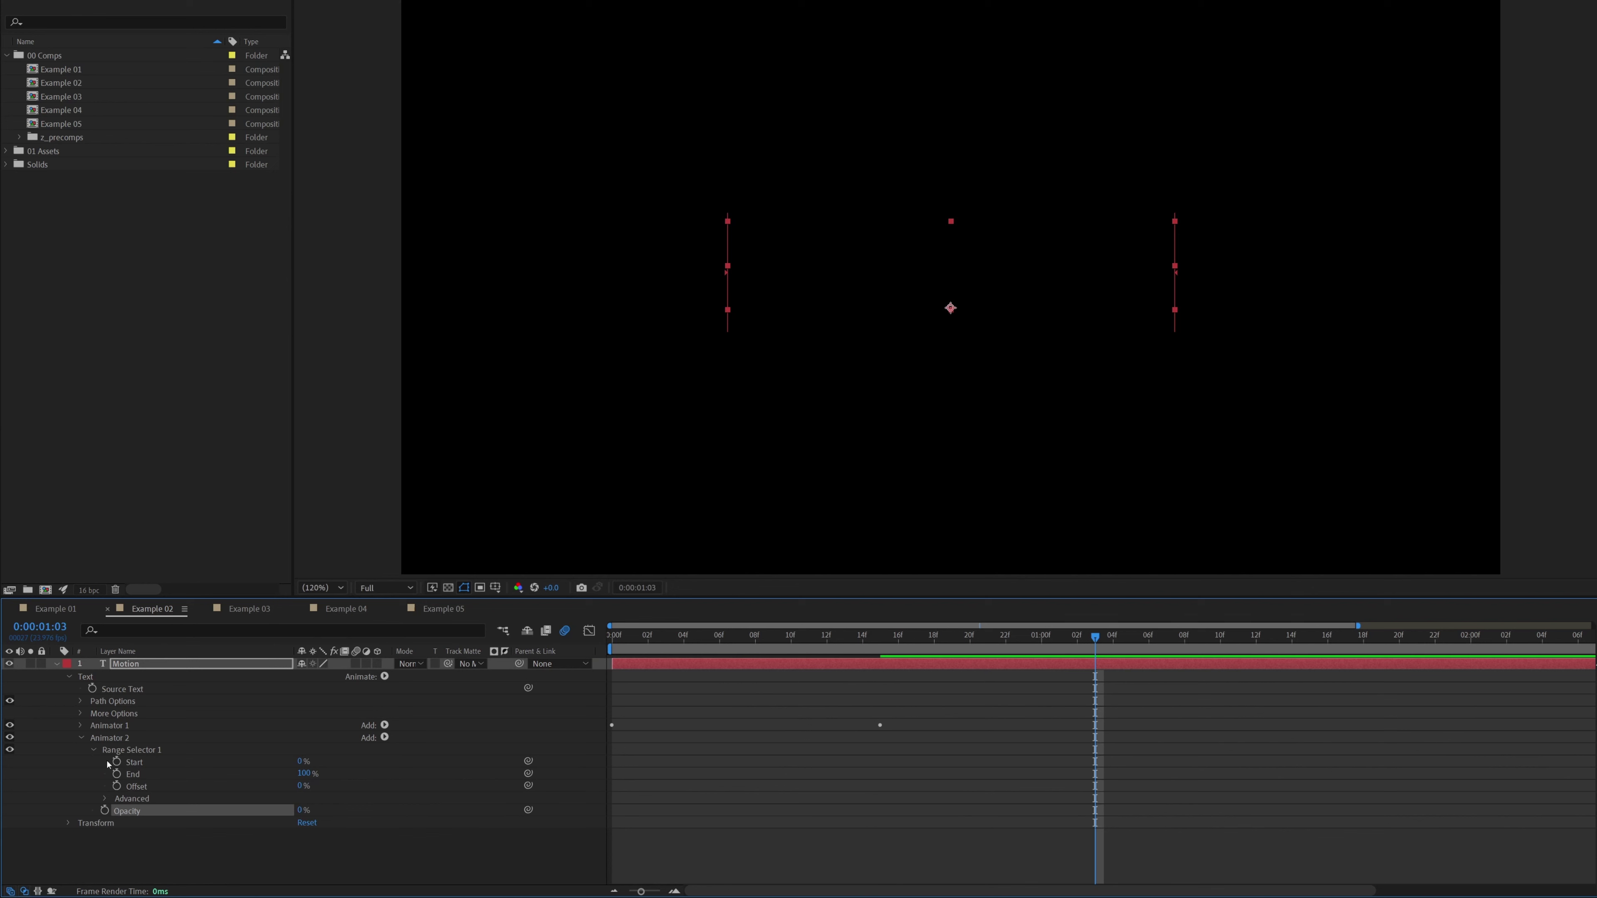
{"action": "left_click", "coordinate": [304, 762]}
{"action": "type", "text": "50"}
{"action": "key", "text": "Return"}
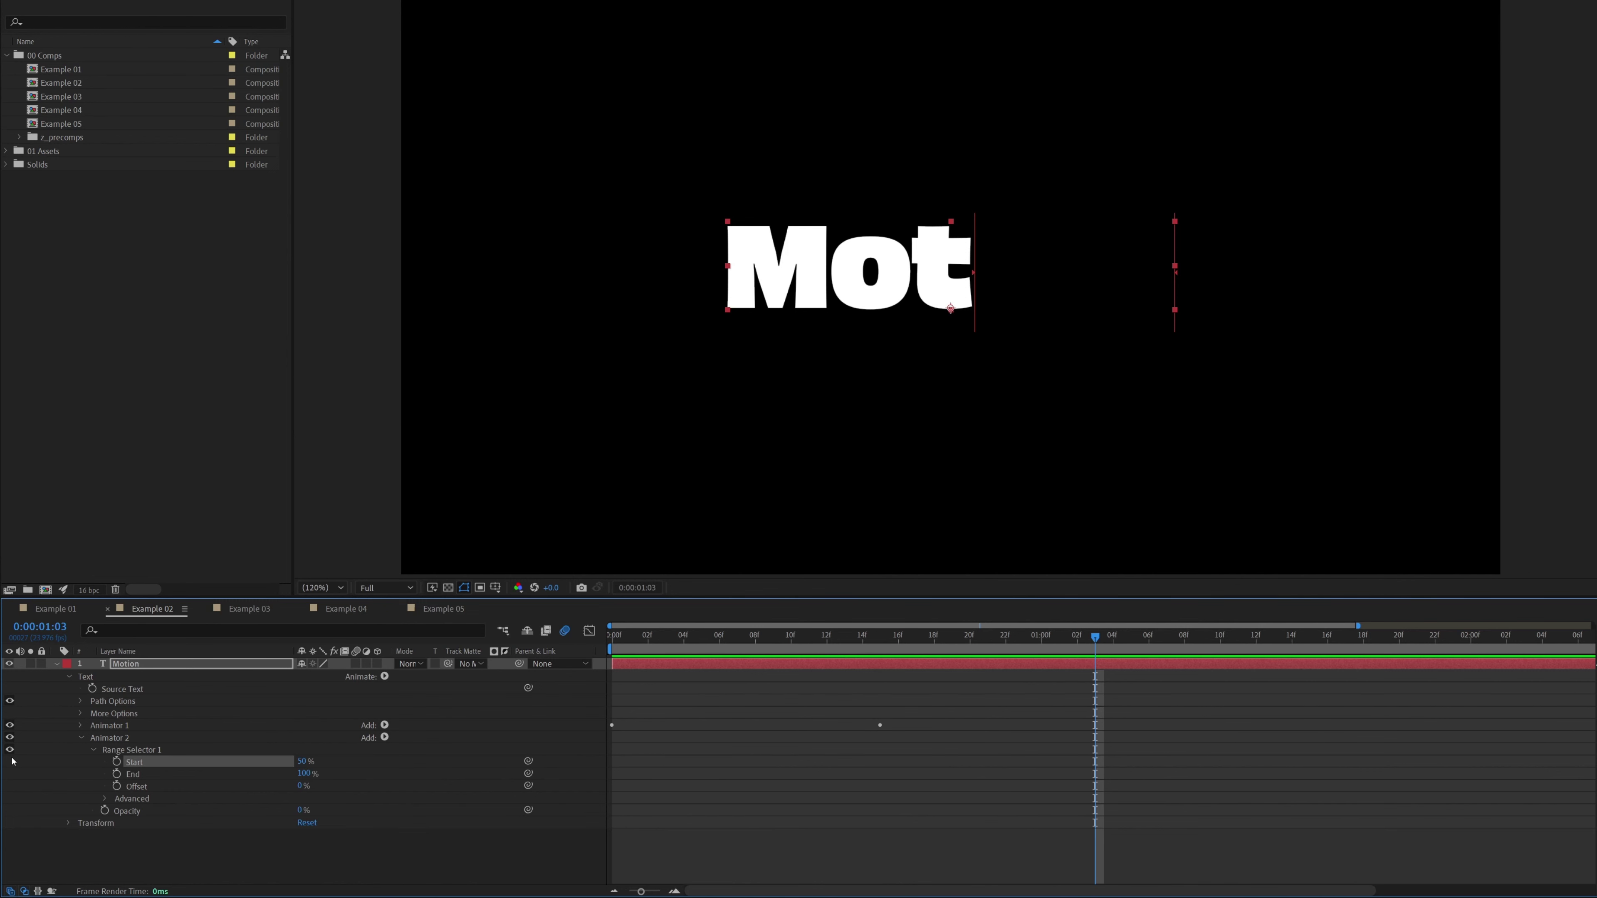
Expand the Advanced settings of Animator 2's range selector and turn on Randomize Order.
{"action": "left_click", "coordinate": [130, 801]}
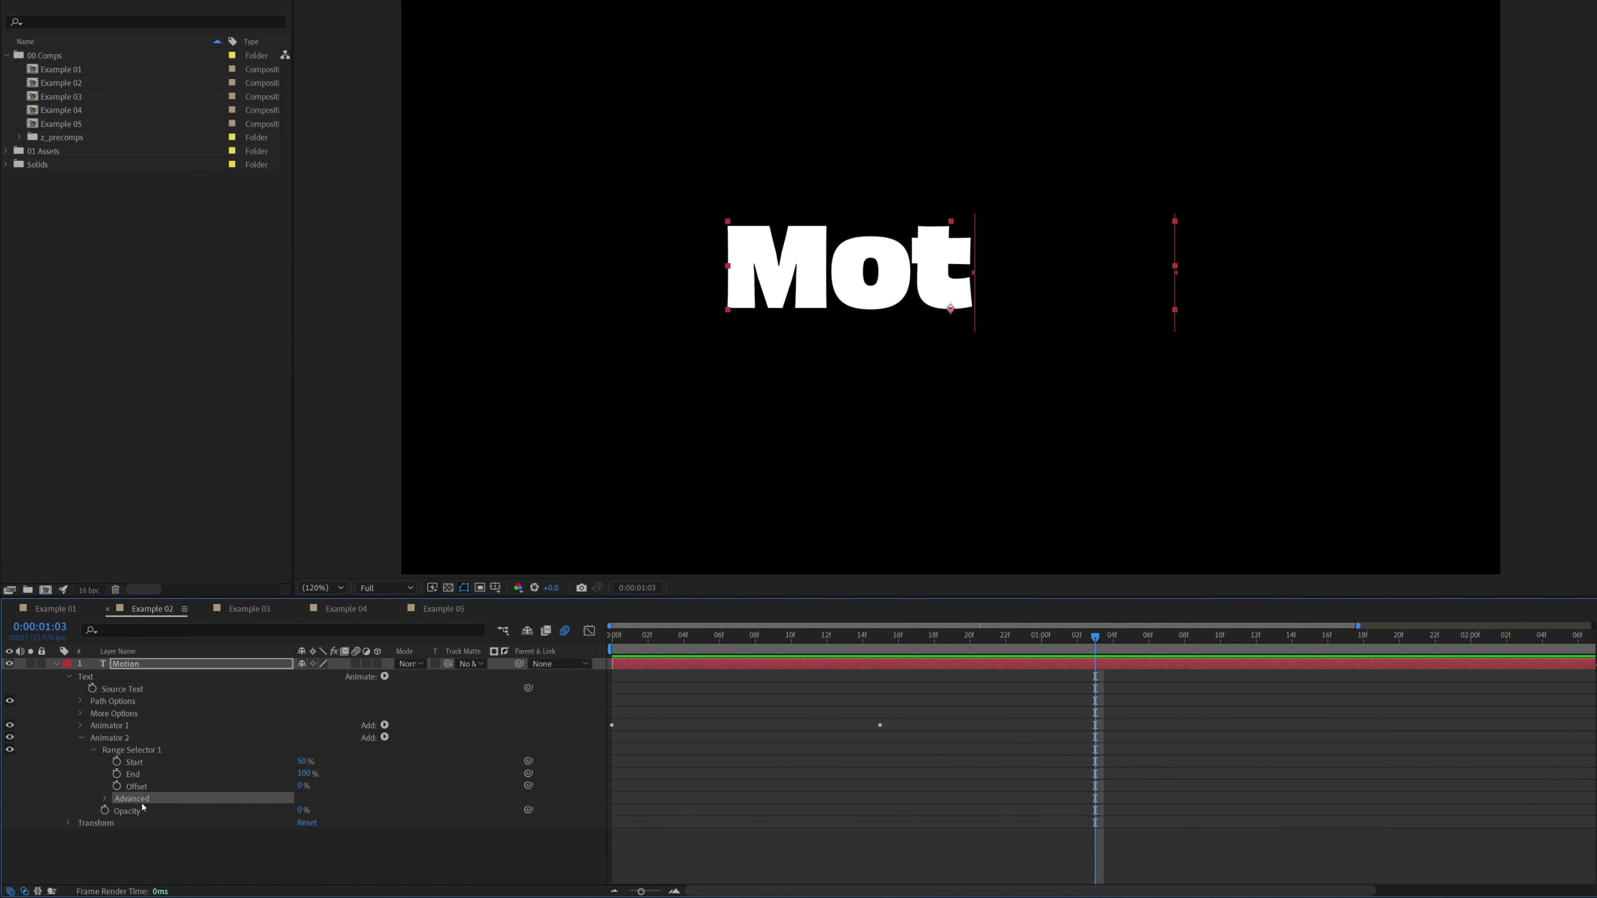
{"action": "left_click", "coordinate": [105, 800]}
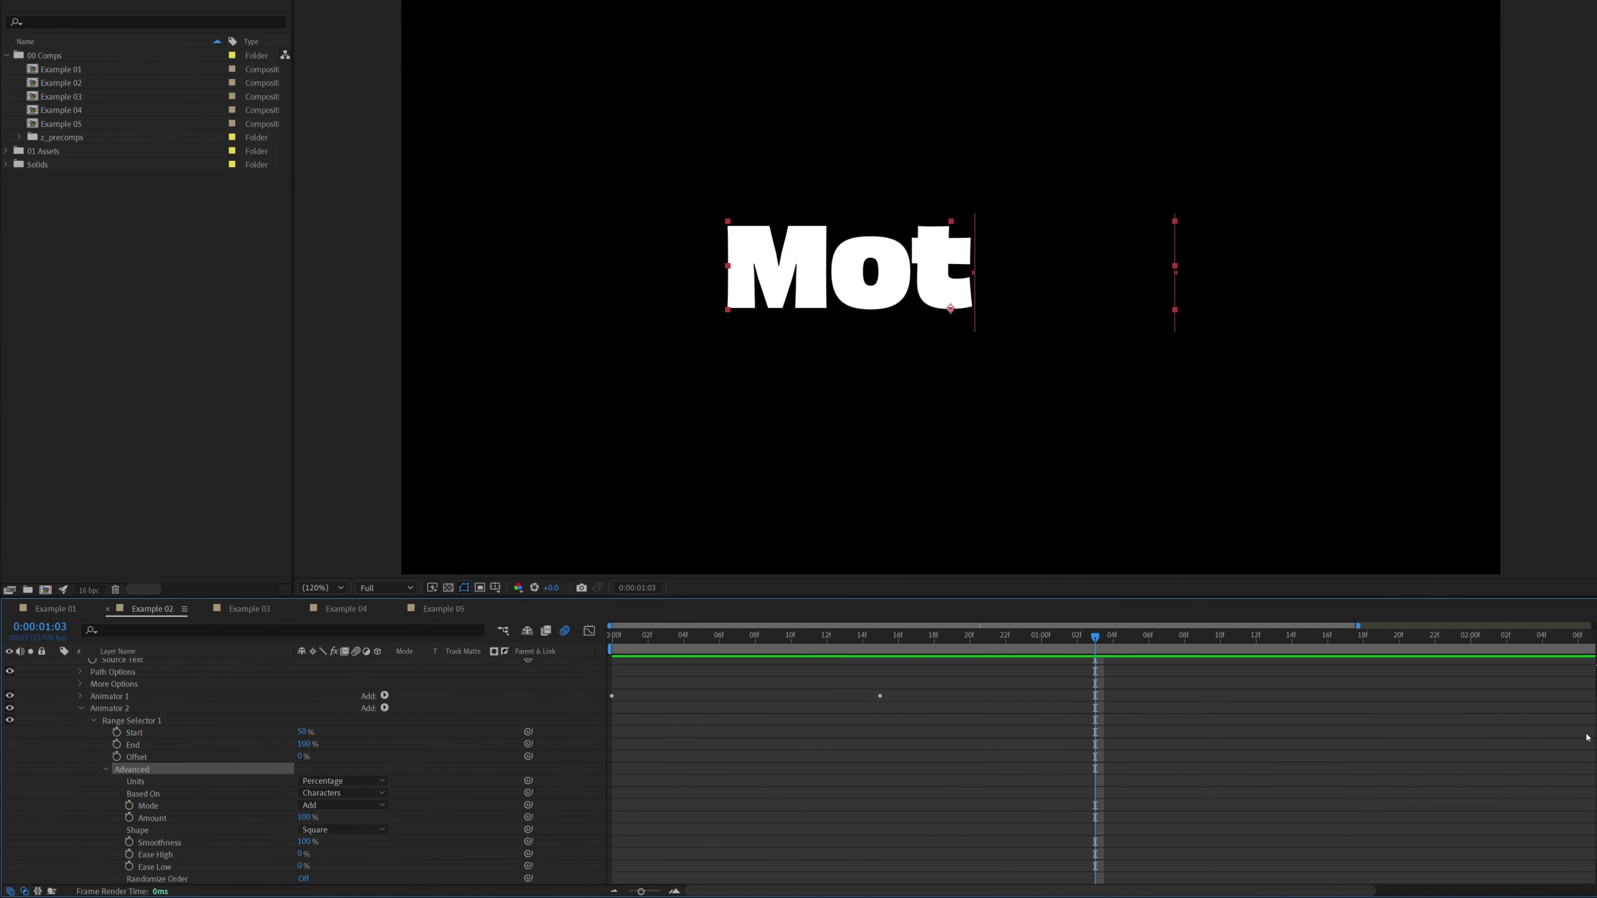
{"action": "scroll", "coordinate": [1587, 798], "scroll_direction": "down", "scroll_amount": 1}
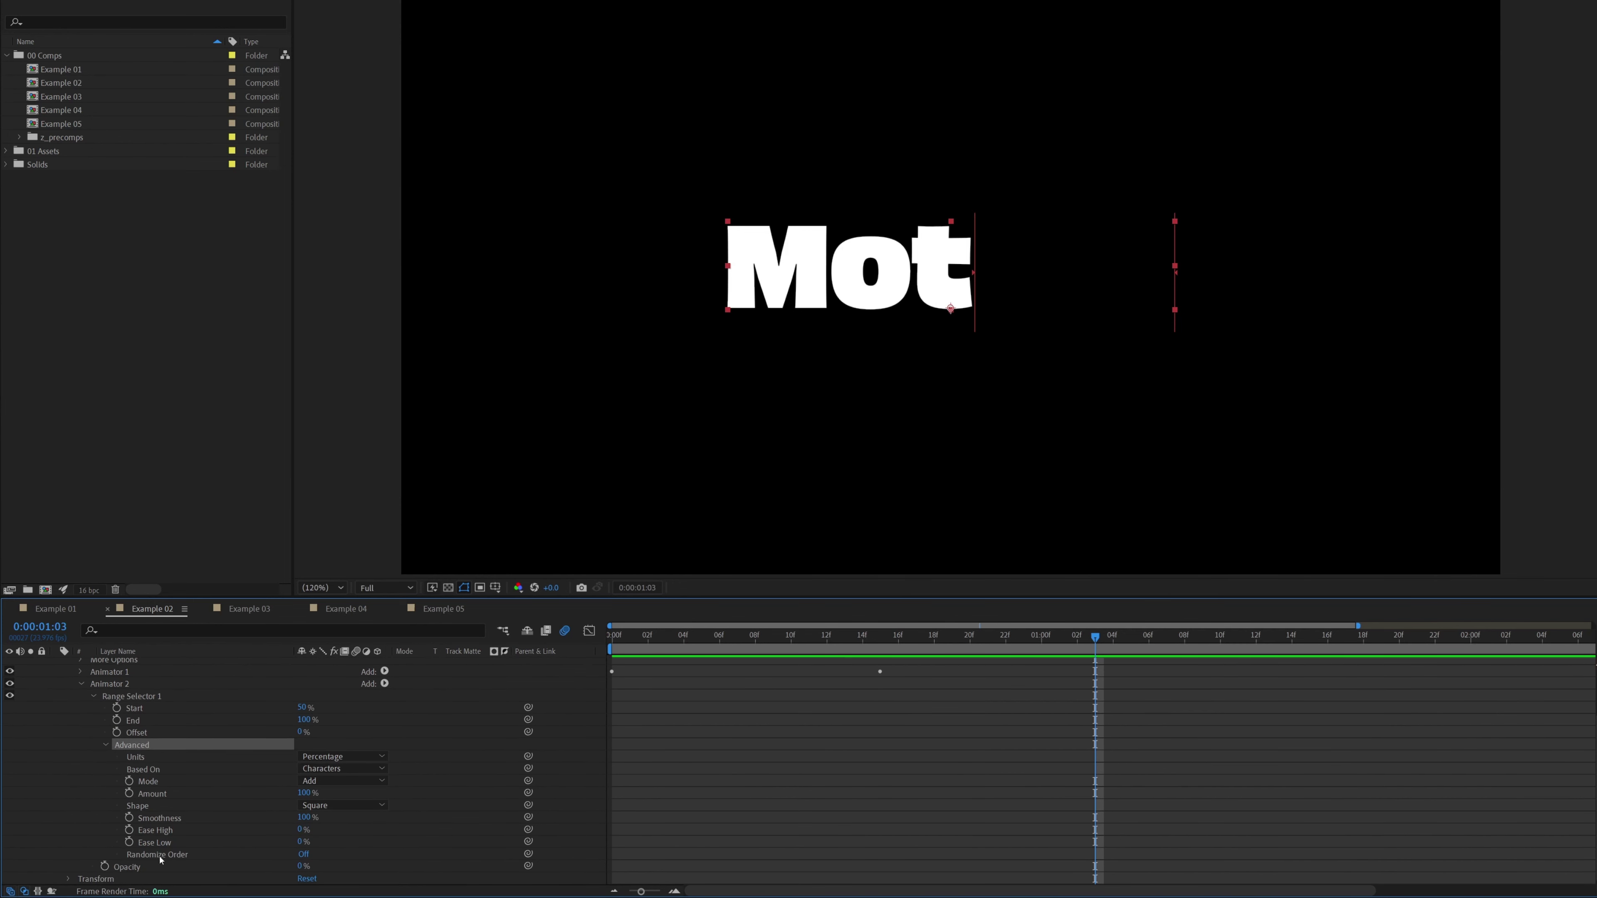
{"action": "left_click", "coordinate": [303, 856]}
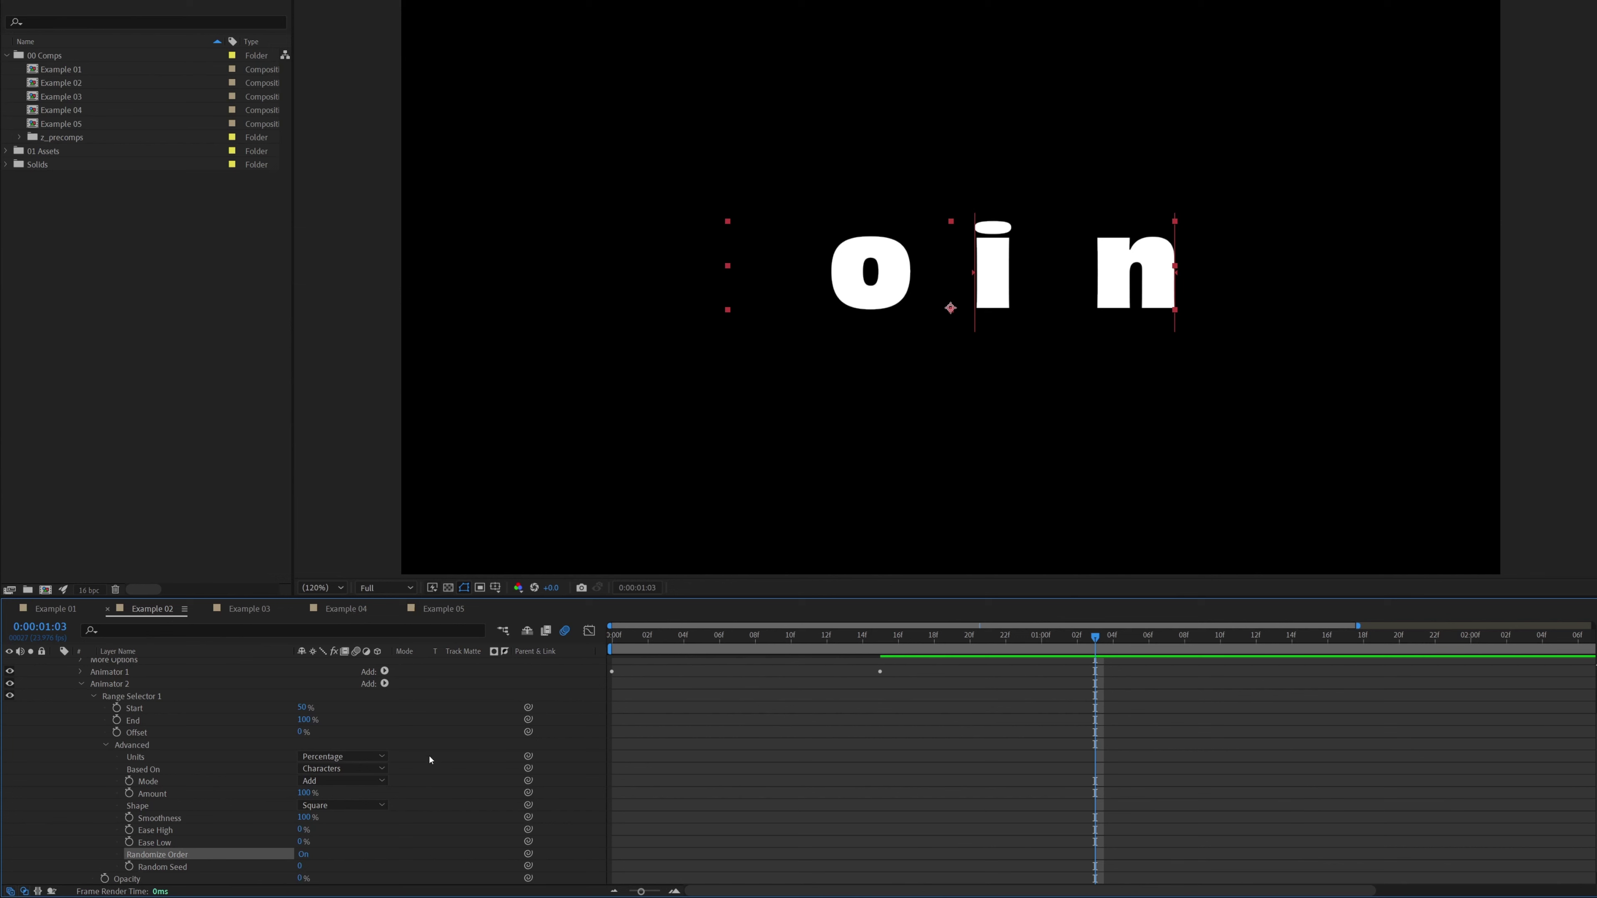
Try other Random Seed values for Animator 2's range selector and return the seed to 0.
{"action": "left_click", "coordinate": [300, 866]}
{"action": "type", "text": "1"}
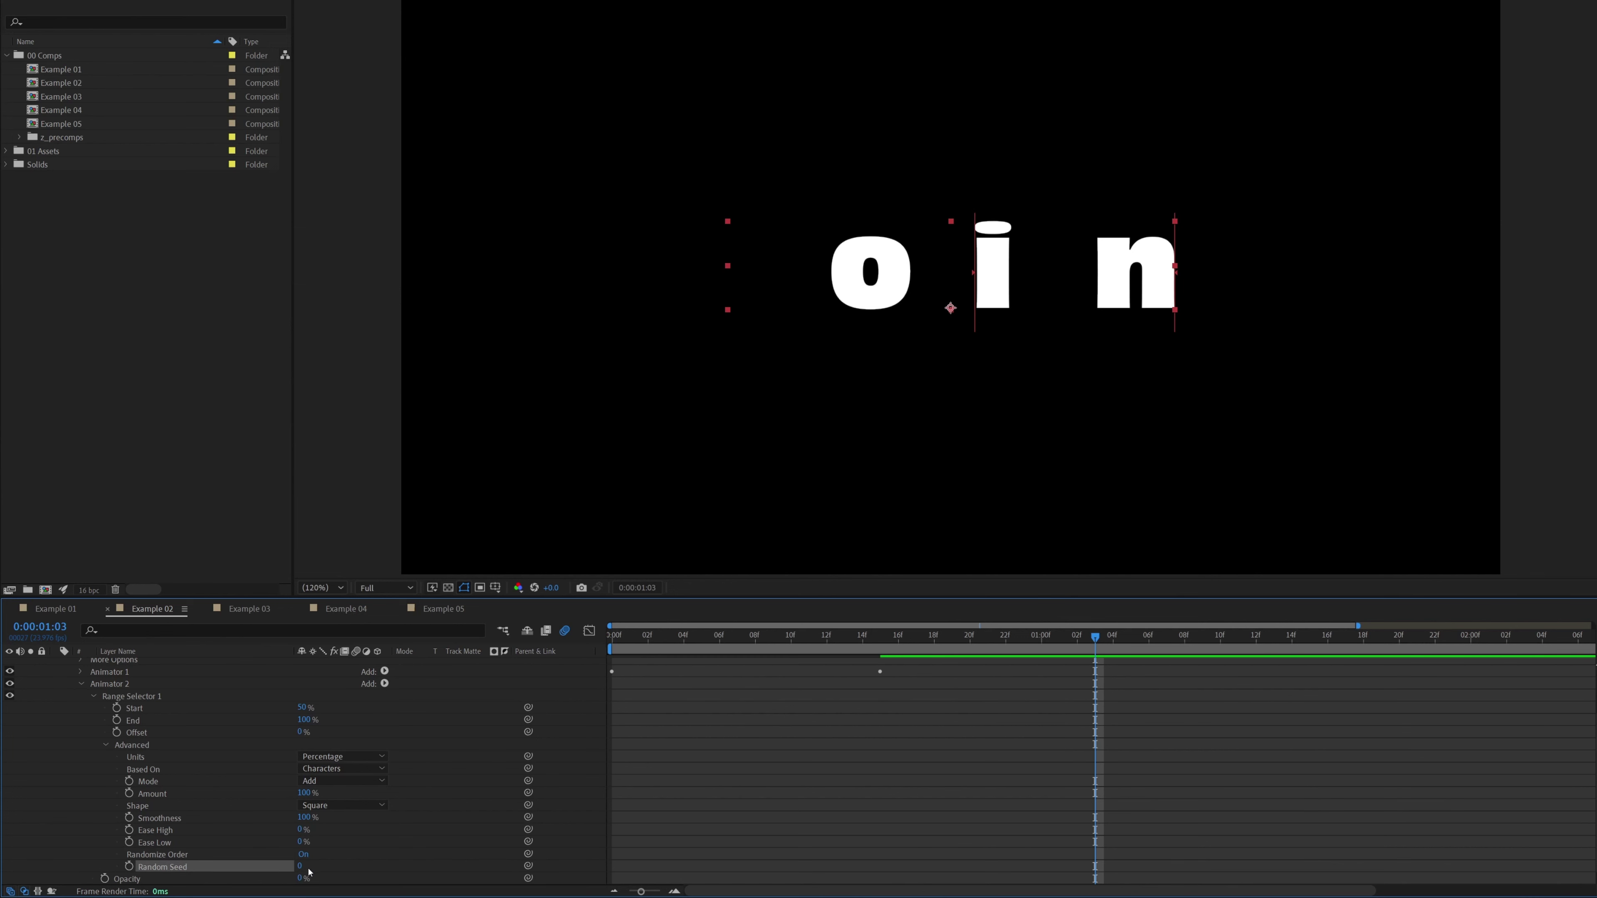
{"action": "key", "text": "Up"}
{"action": "key", "text": "Up"}
{"action": "key", "text": "Up"}
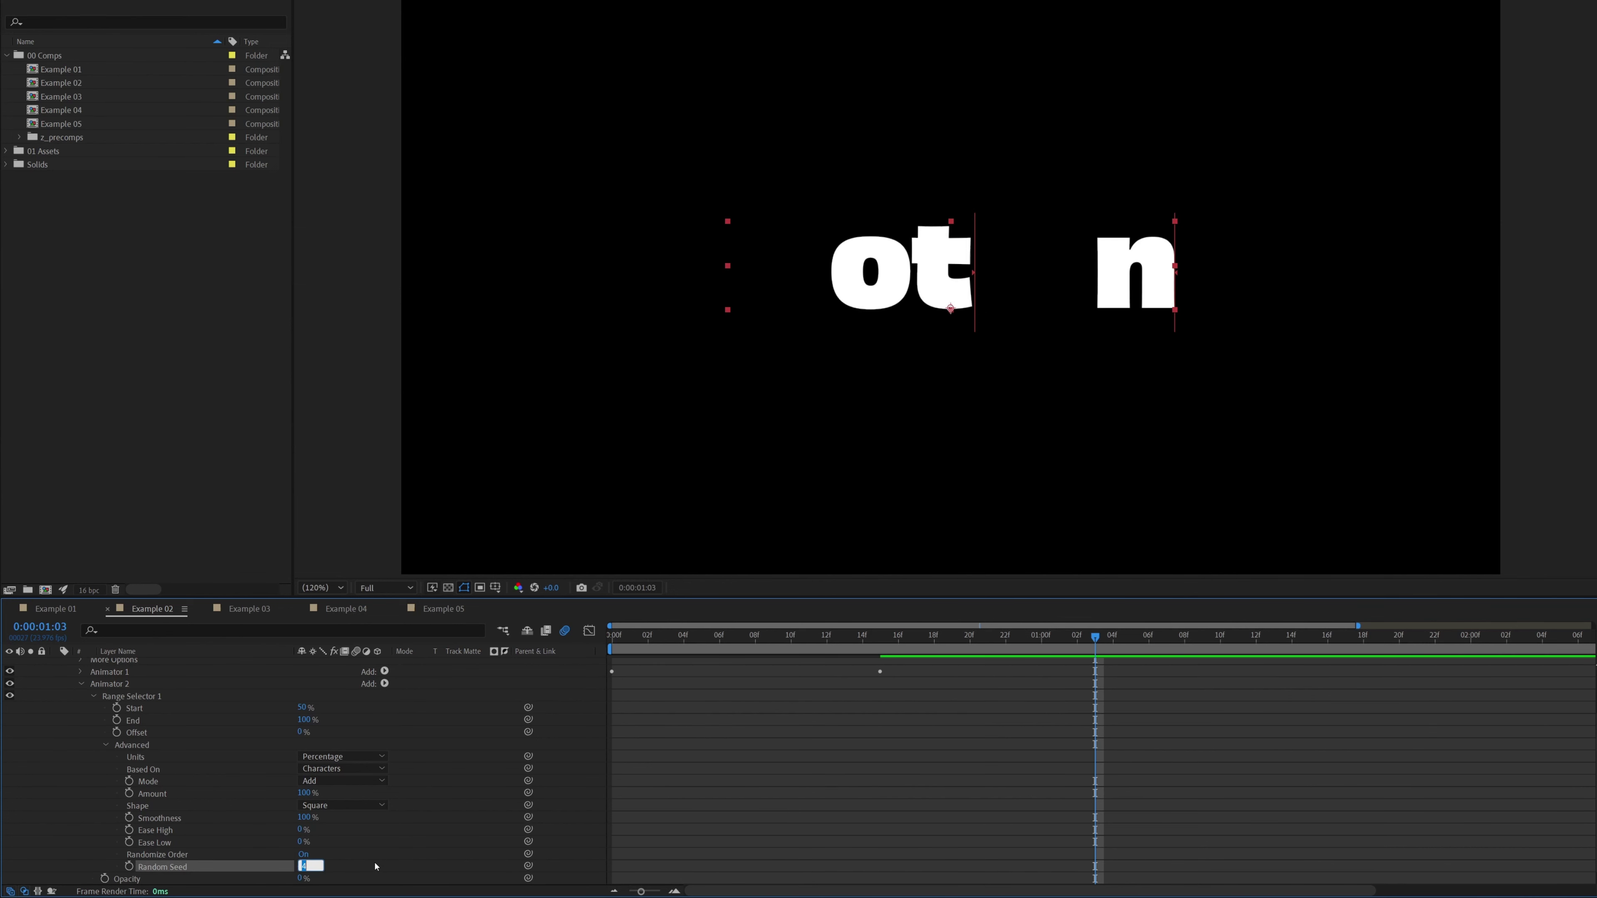
{"action": "key", "text": "Down"}
{"action": "key", "text": "Down"}
{"action": "key", "text": "Down"}
{"action": "key", "text": "Down"}
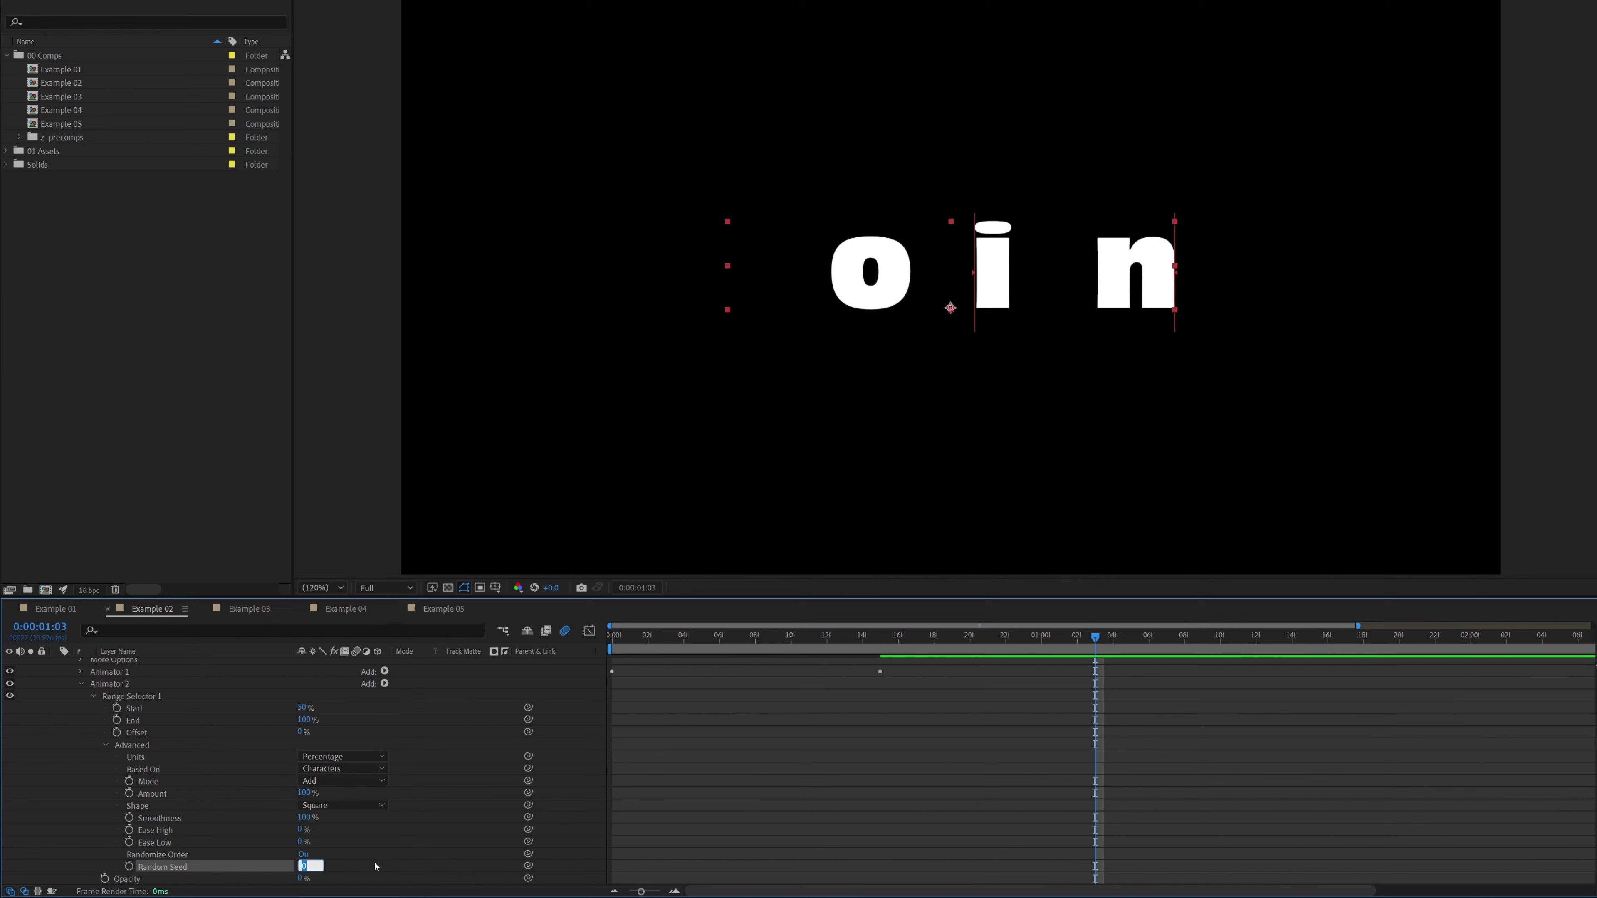
{"action": "key", "text": "Return"}
Collapse the Motion layer and duplicate it.
{"action": "left_click", "coordinate": [1525, 636]}
{"action": "scroll", "coordinate": [189, 723], "scroll_direction": "up", "scroll_amount": 2}
{"action": "left_click", "coordinate": [140, 663]}
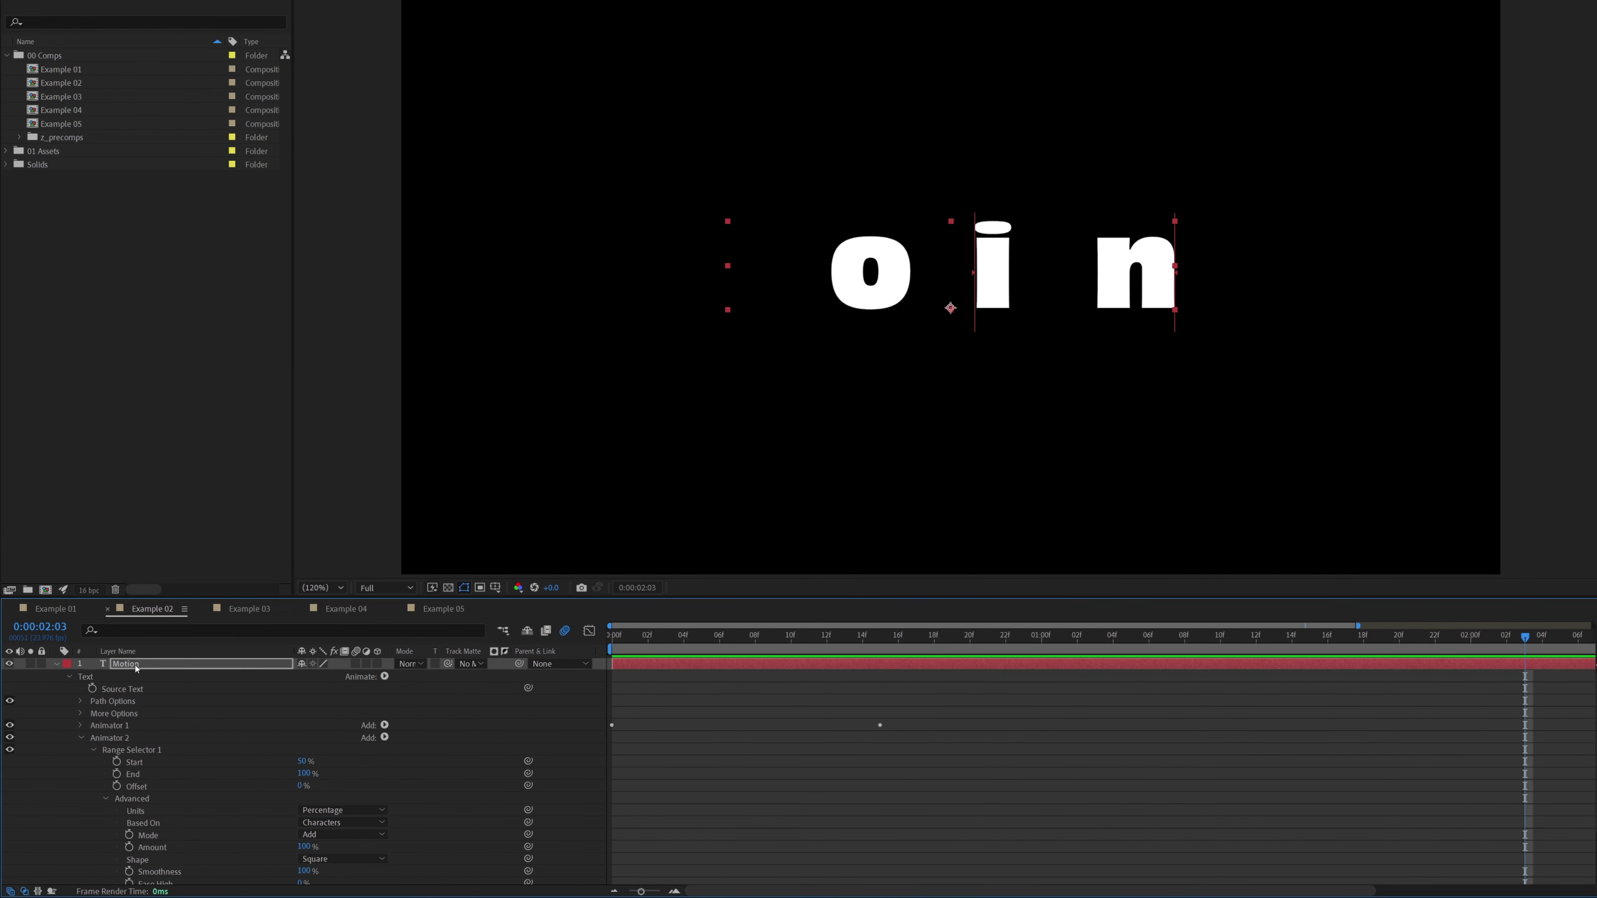
{"action": "left_click", "coordinate": [56, 664]}
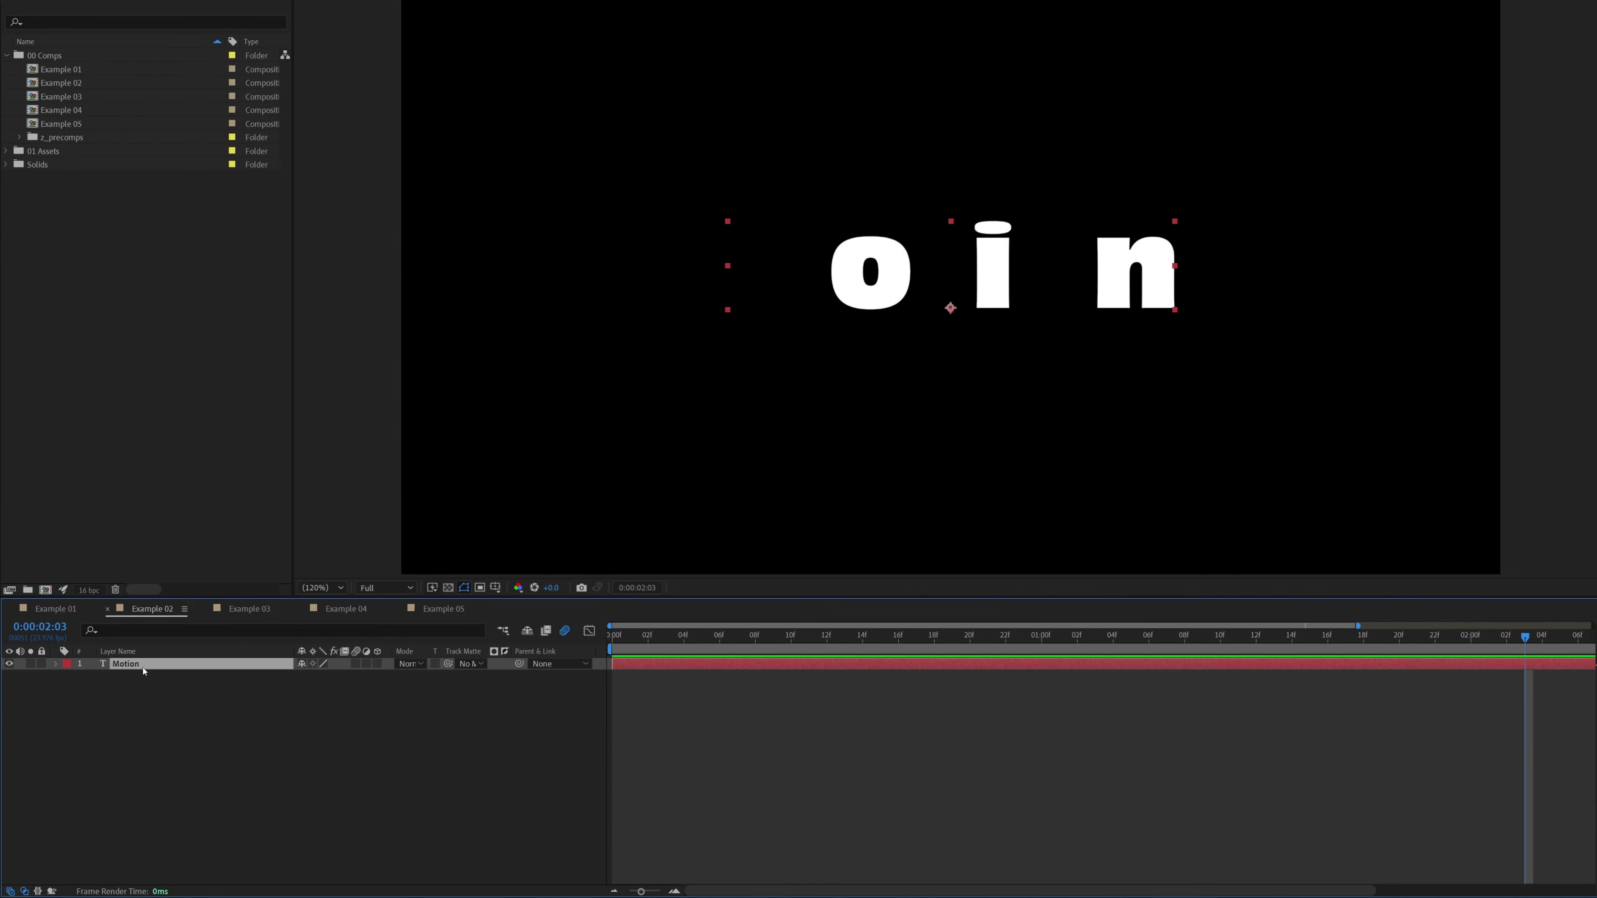
{"action": "key", "text": "ctrl+d"}
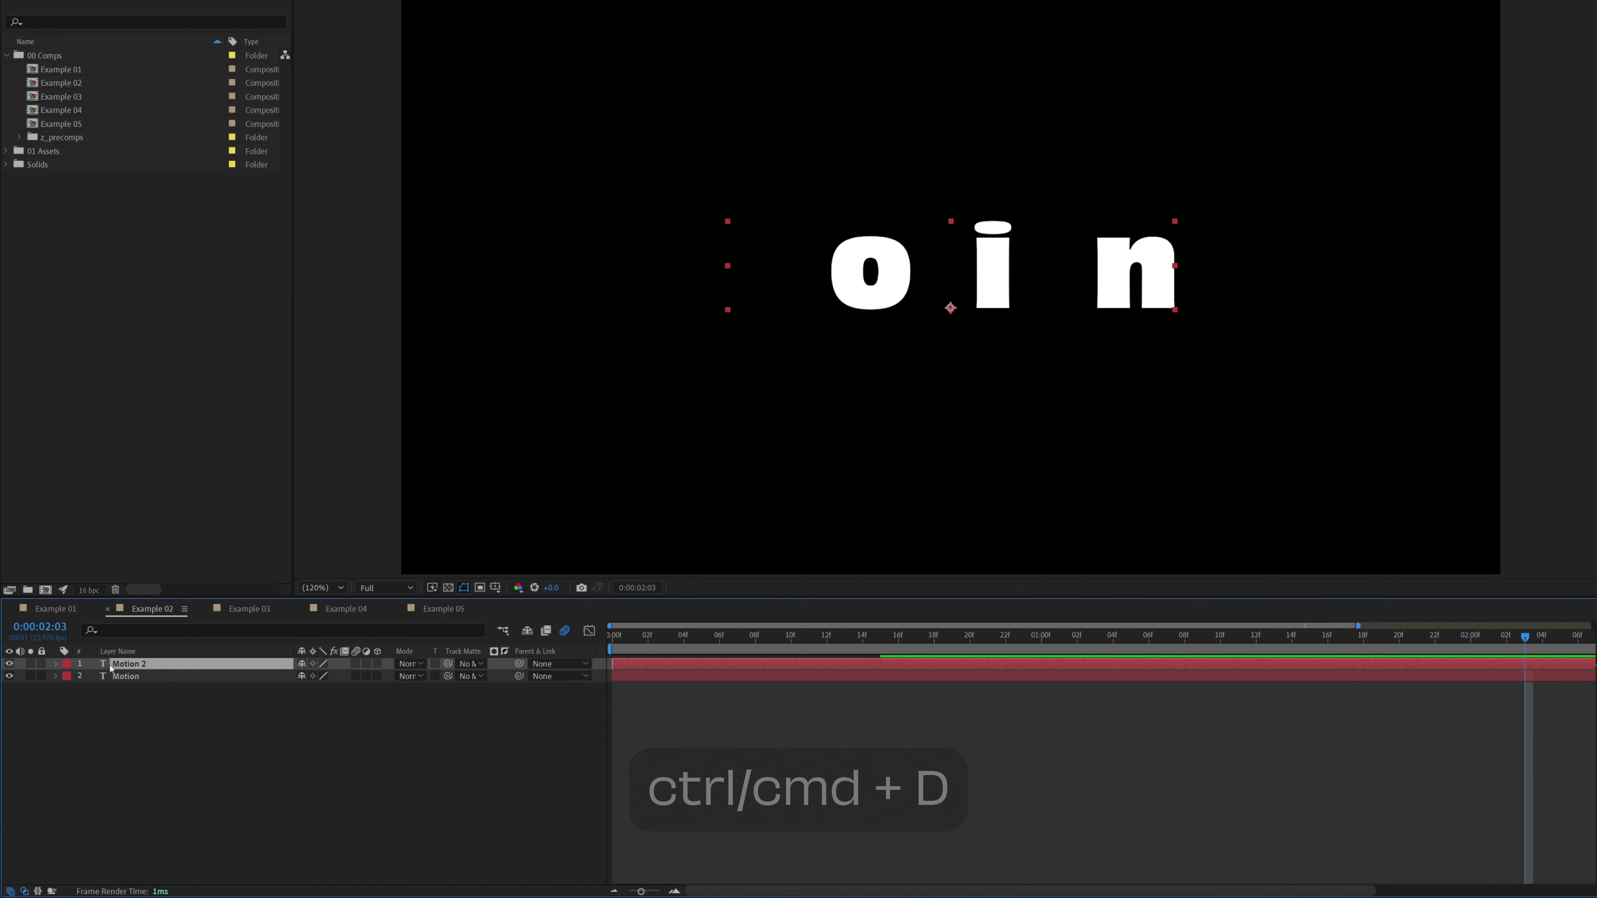
In the Motion 2 layer, change the Mode of Animator 2's range selector to Subtract.
{"action": "left_click", "coordinate": [55, 665]}
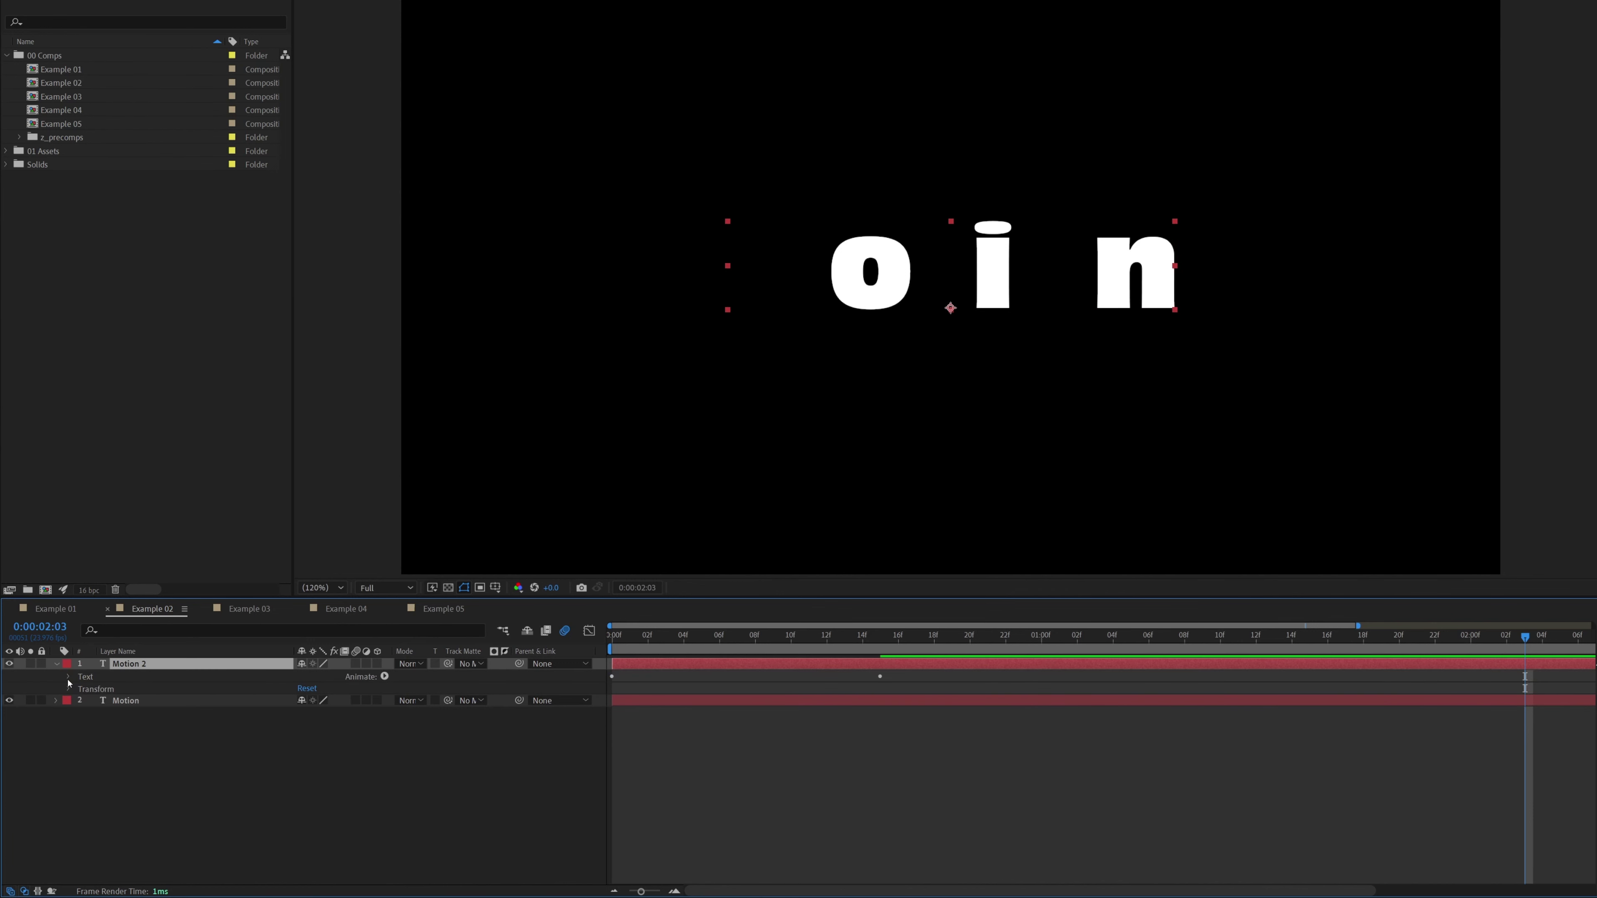
{"action": "left_click", "coordinate": [69, 677]}
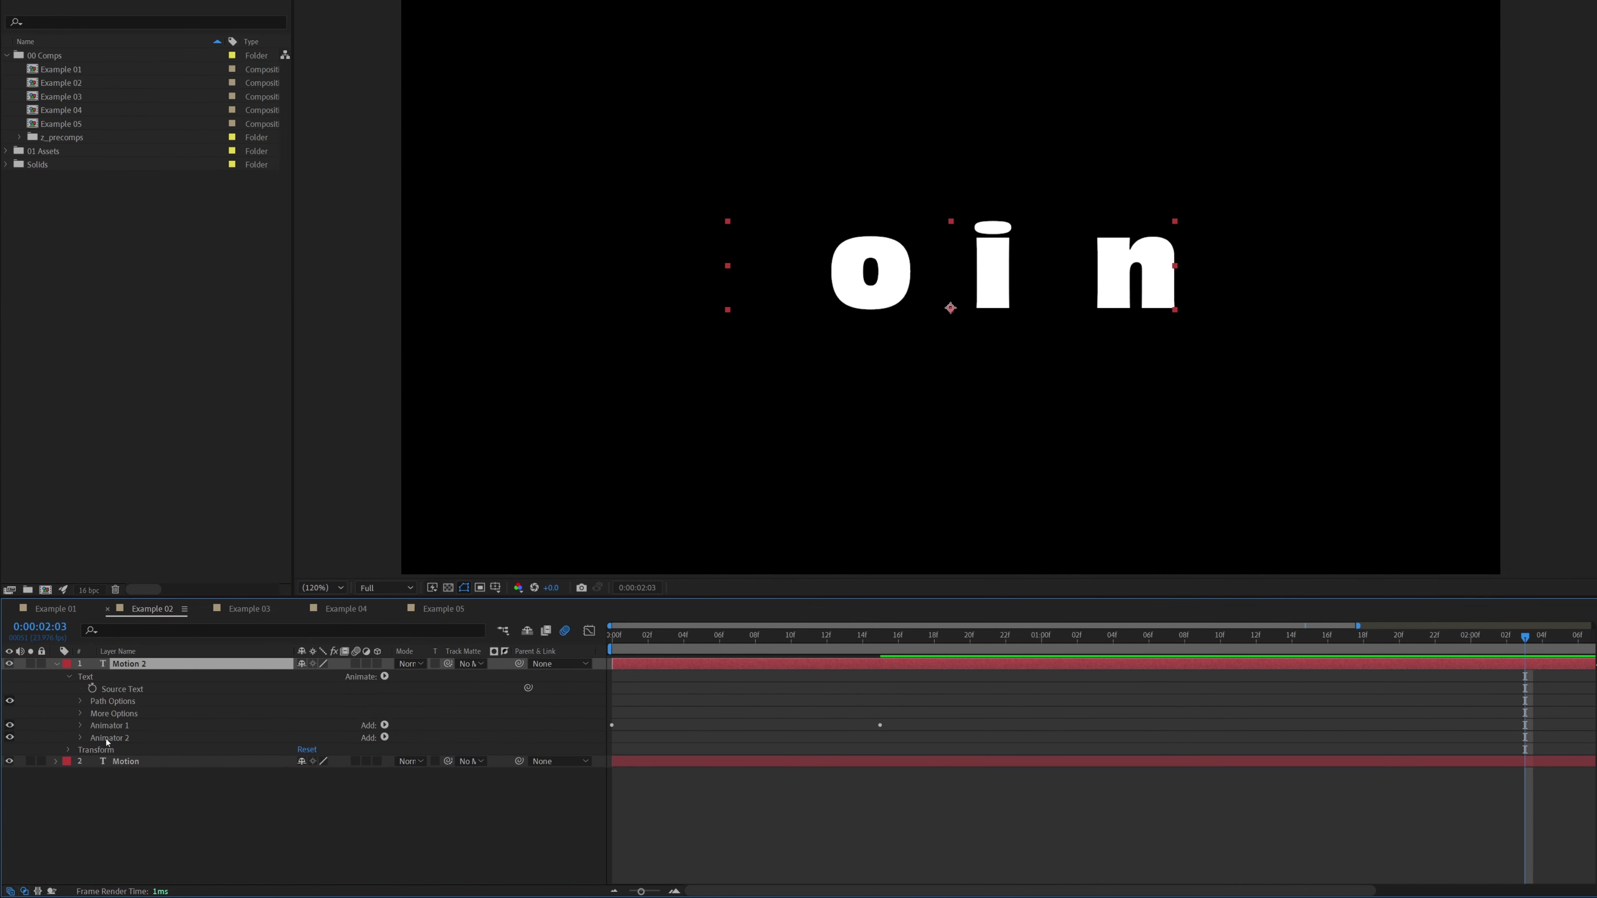
{"action": "left_click", "coordinate": [85, 740]}
{"action": "left_click", "coordinate": [80, 738]}
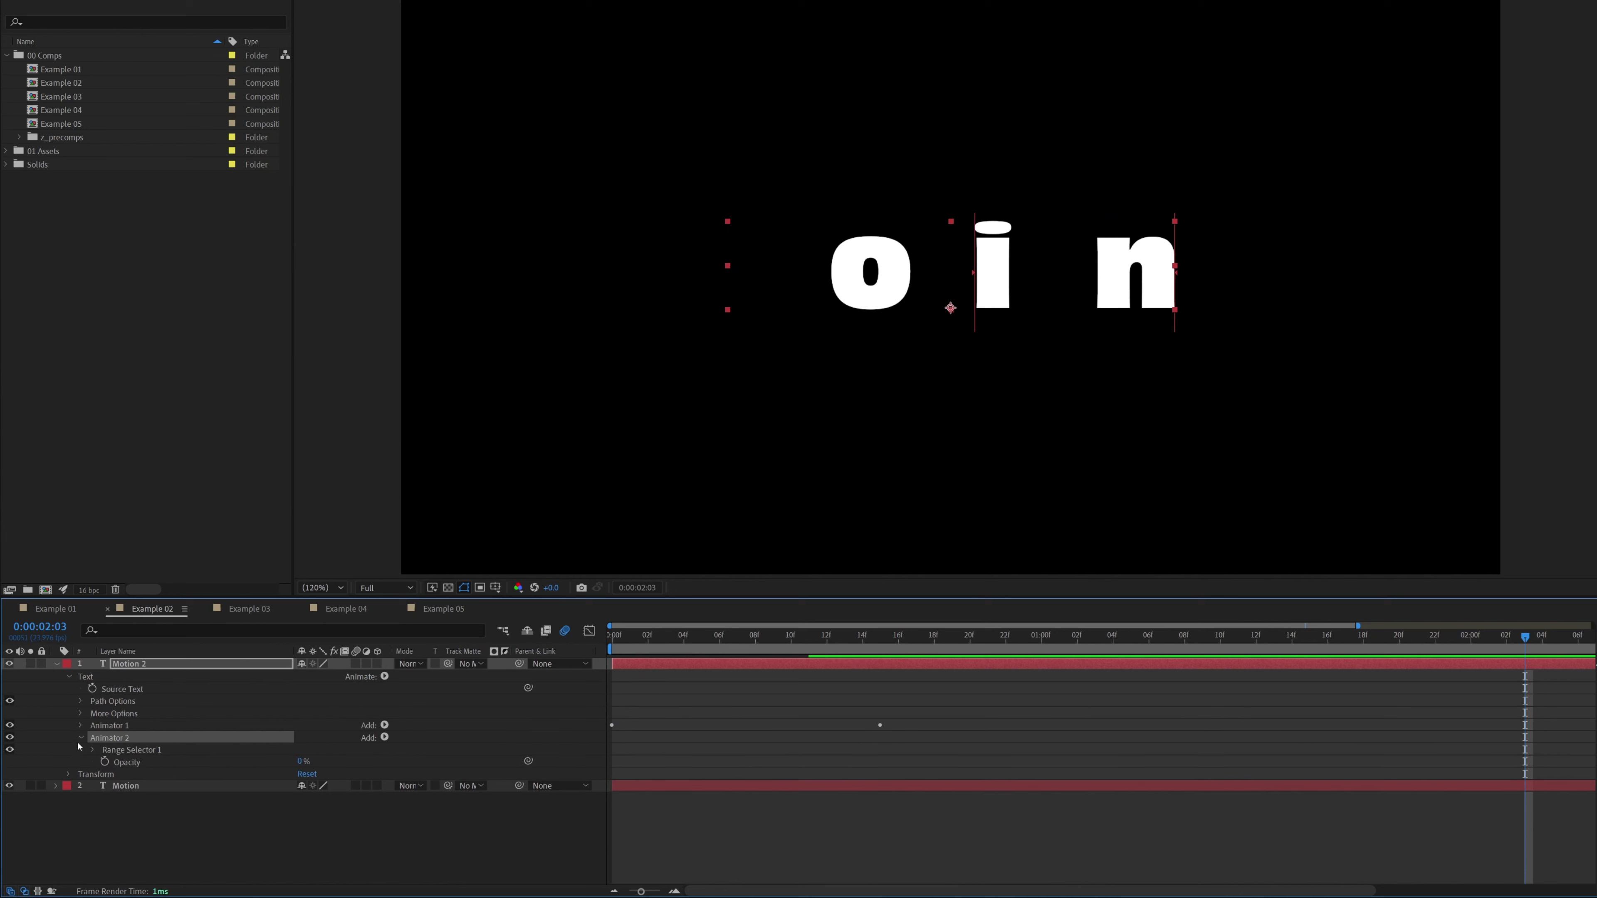
{"action": "left_click", "coordinate": [92, 751]}
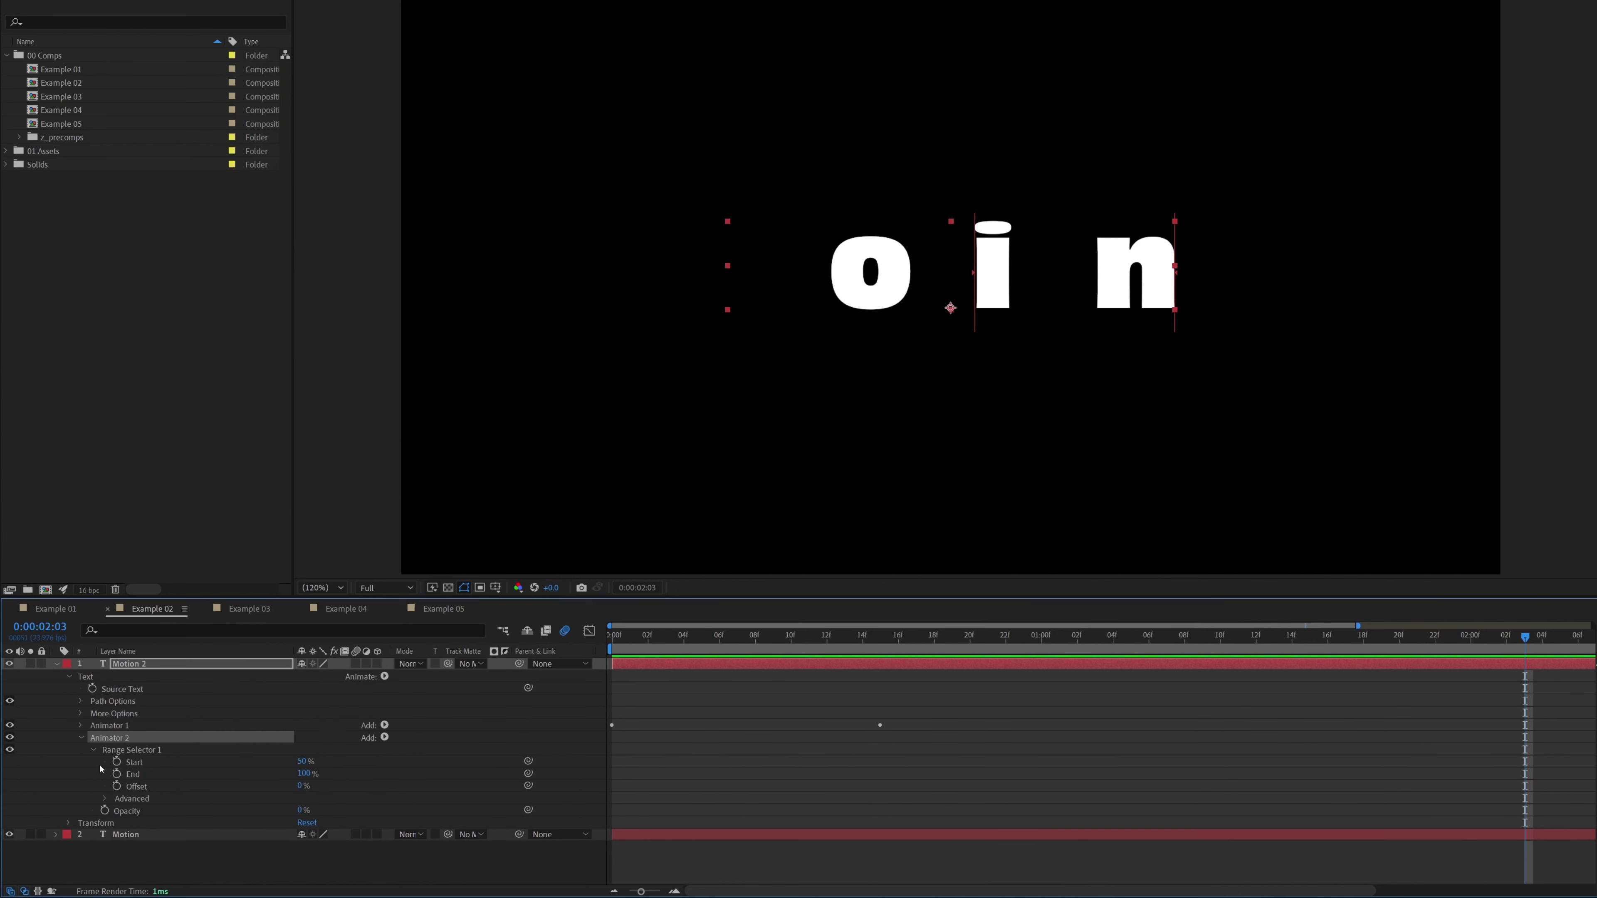
{"action": "left_click", "coordinate": [104, 800]}
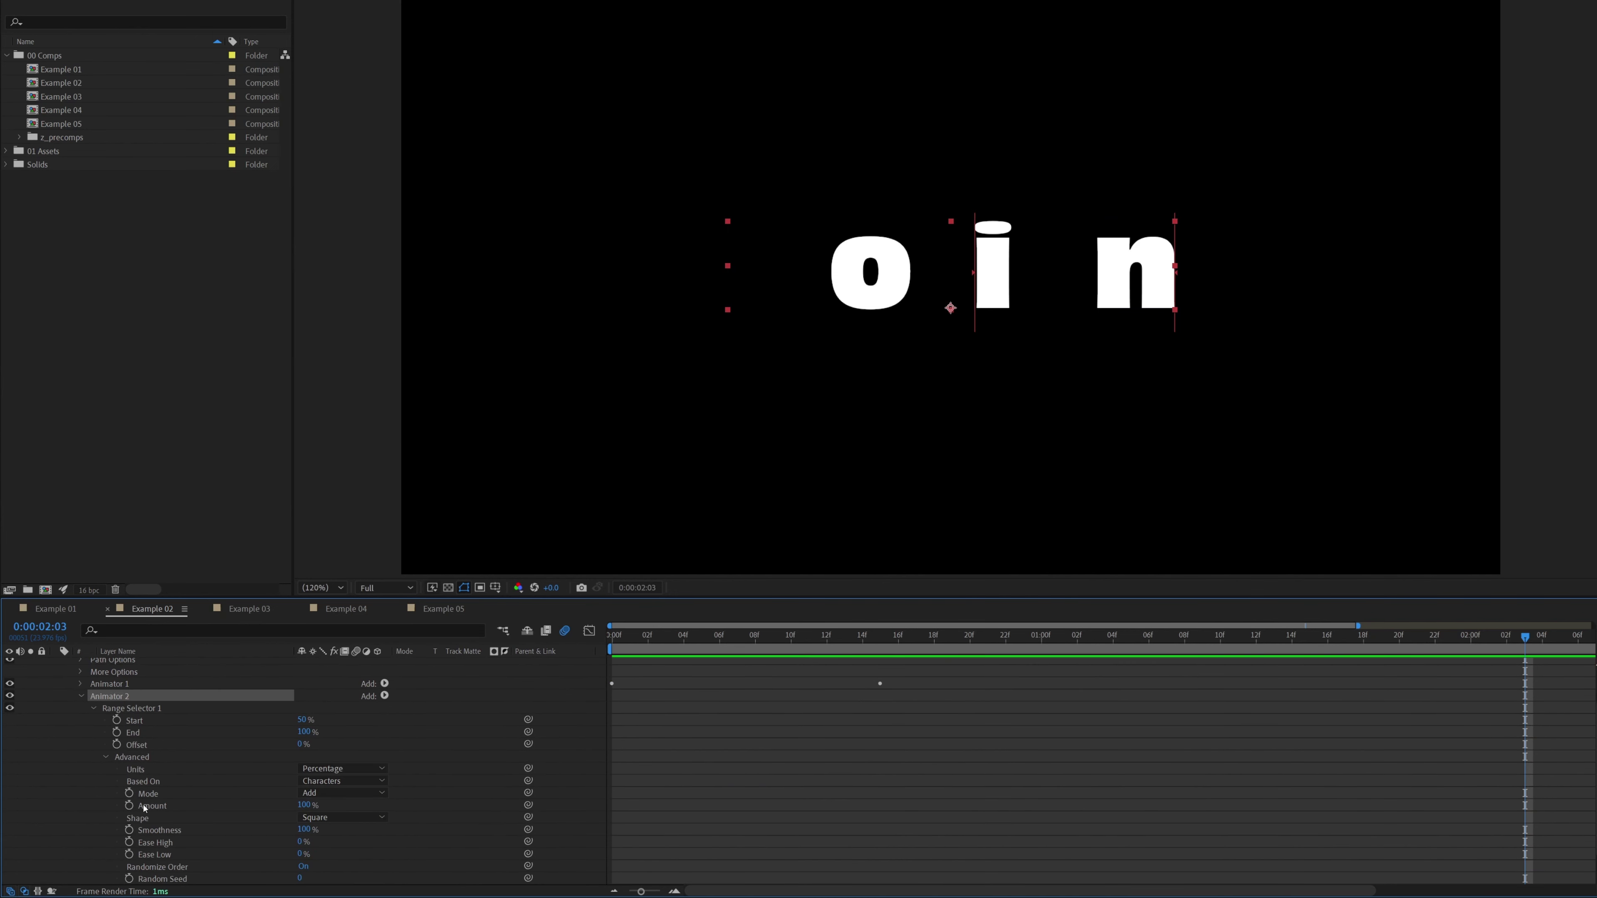
{"action": "left_click", "coordinate": [335, 794]}
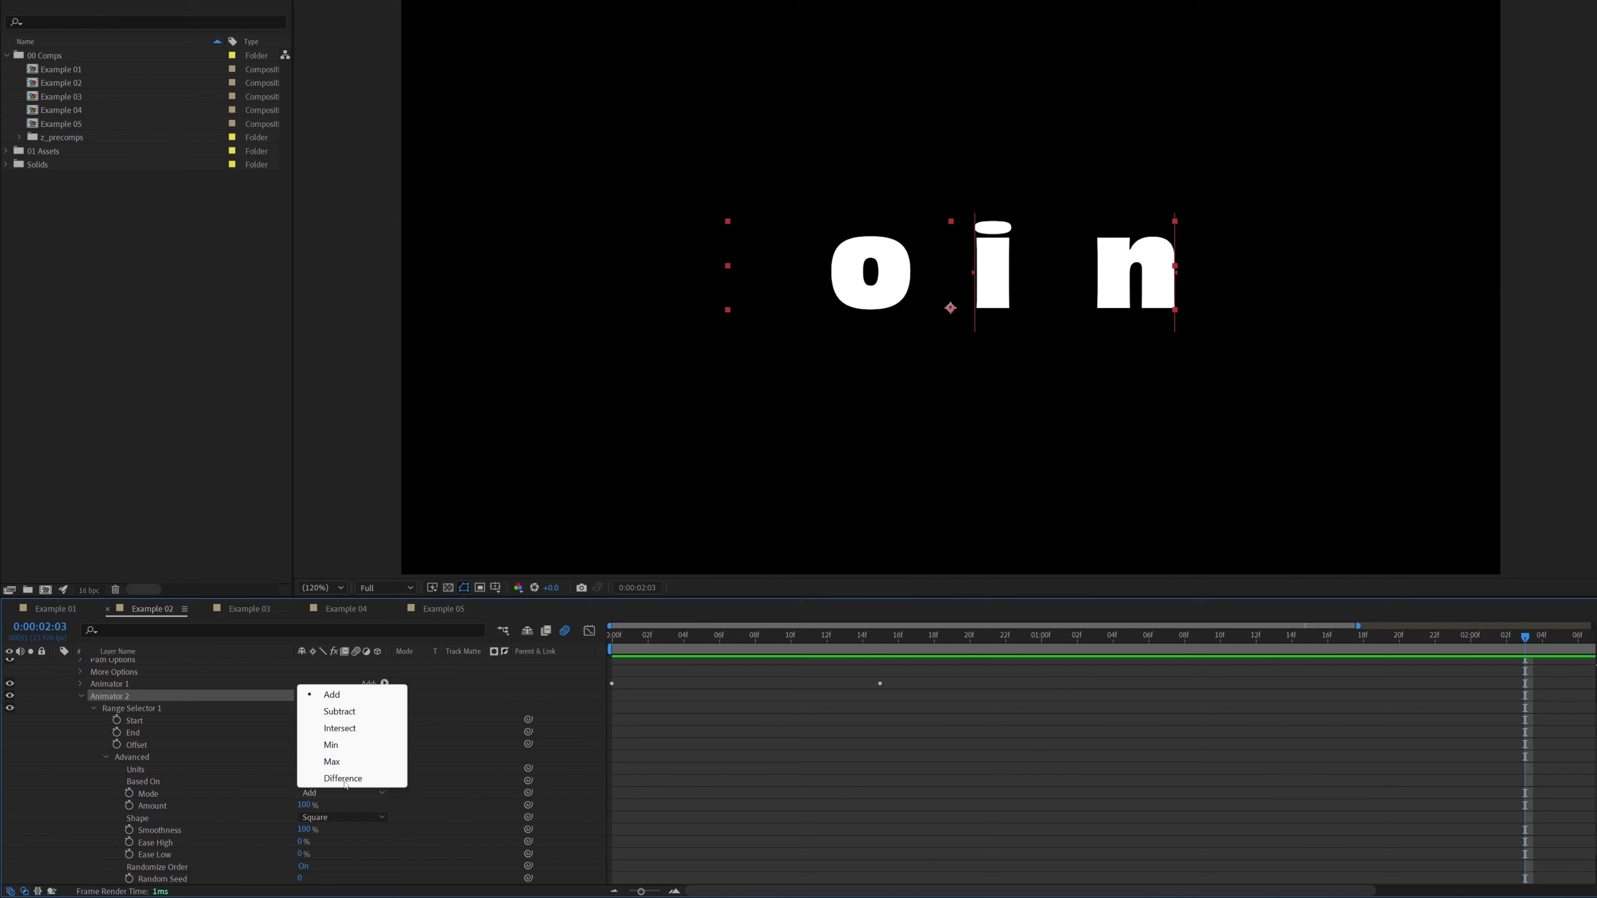
{"action": "left_click", "coordinate": [361, 716]}
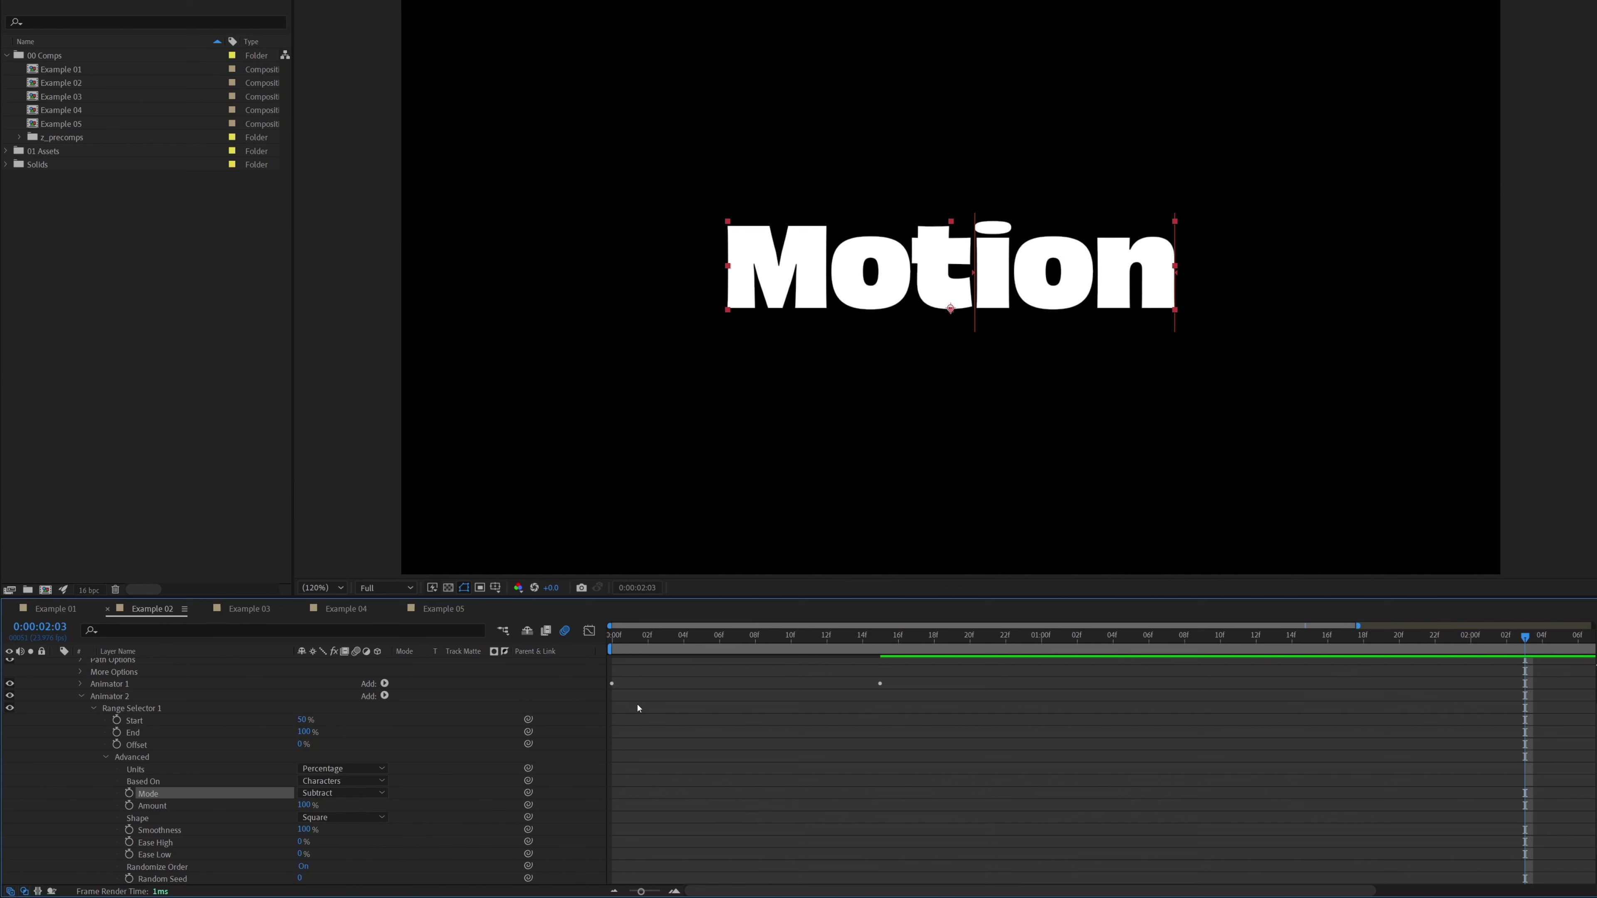
Collapse Animator 2 of Motion 2 and set Animator 1's vertical Position to 300.
{"action": "scroll", "coordinate": [34, 671], "scroll_direction": "up", "scroll_amount": 3}
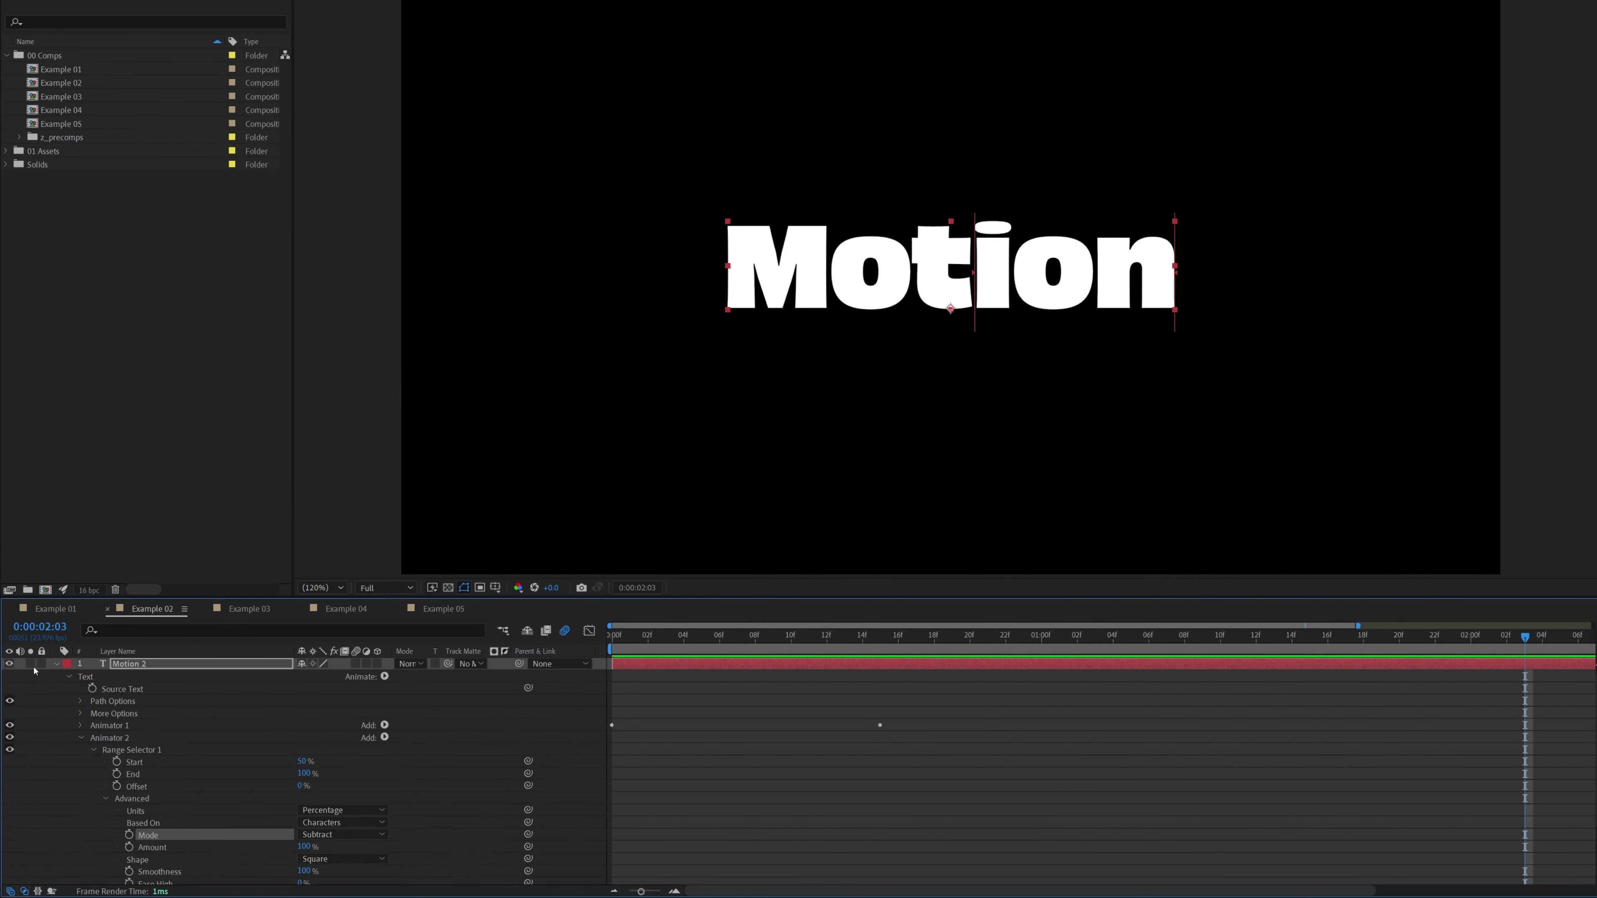
{"action": "left_click", "coordinate": [34, 670]}
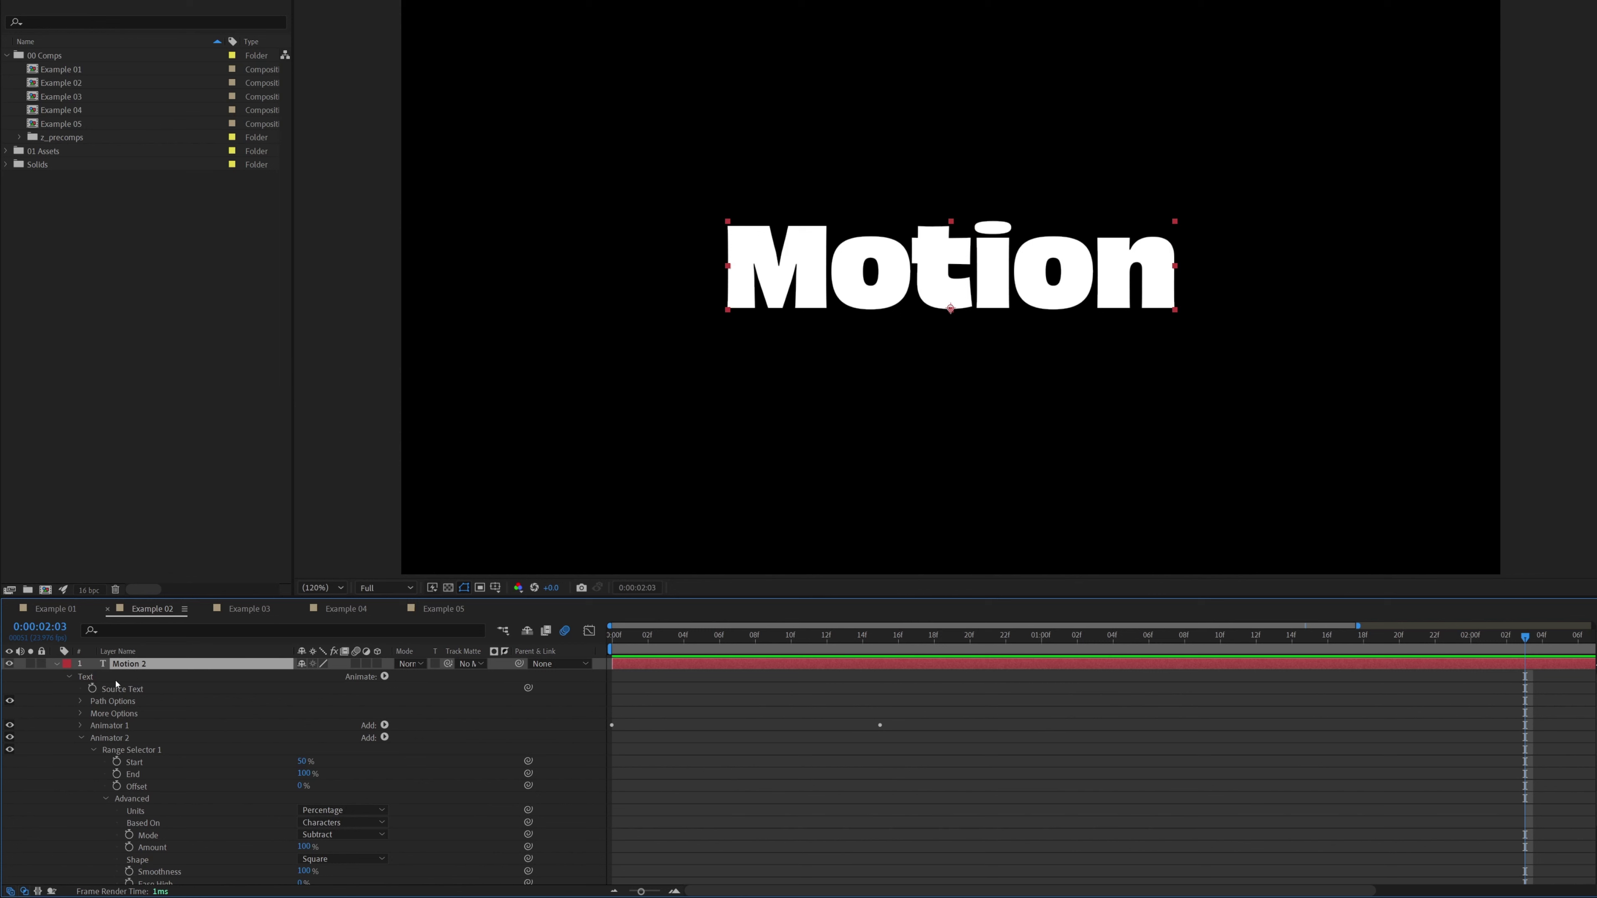
{"action": "left_click", "coordinate": [80, 738]}
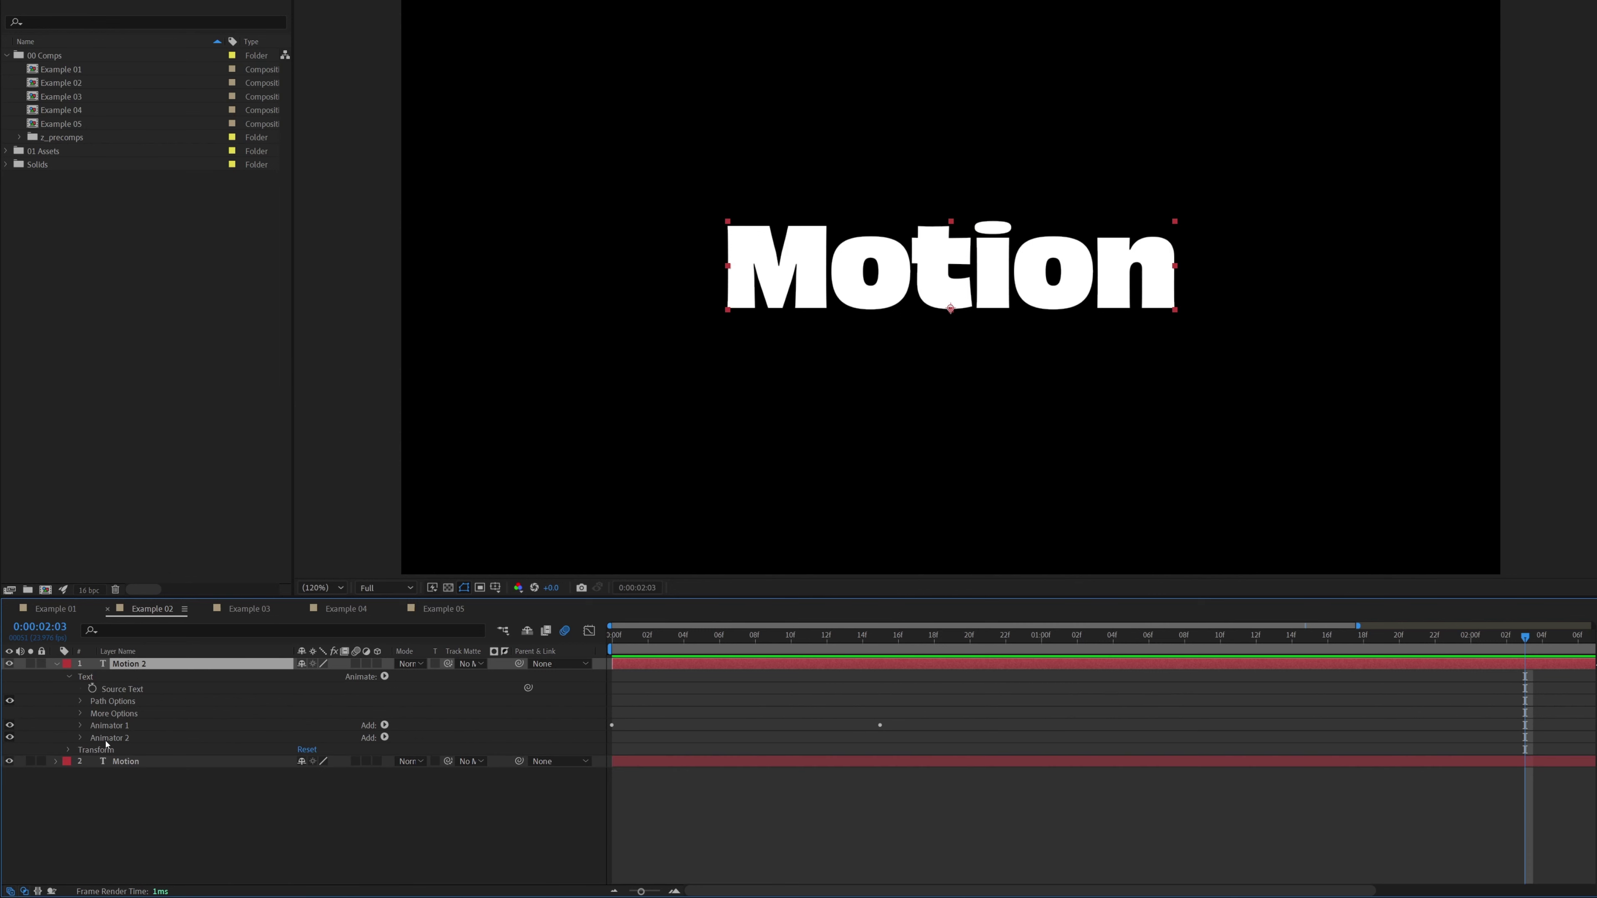
{"action": "left_click", "coordinate": [95, 727]}
{"action": "left_click", "coordinate": [80, 727]}
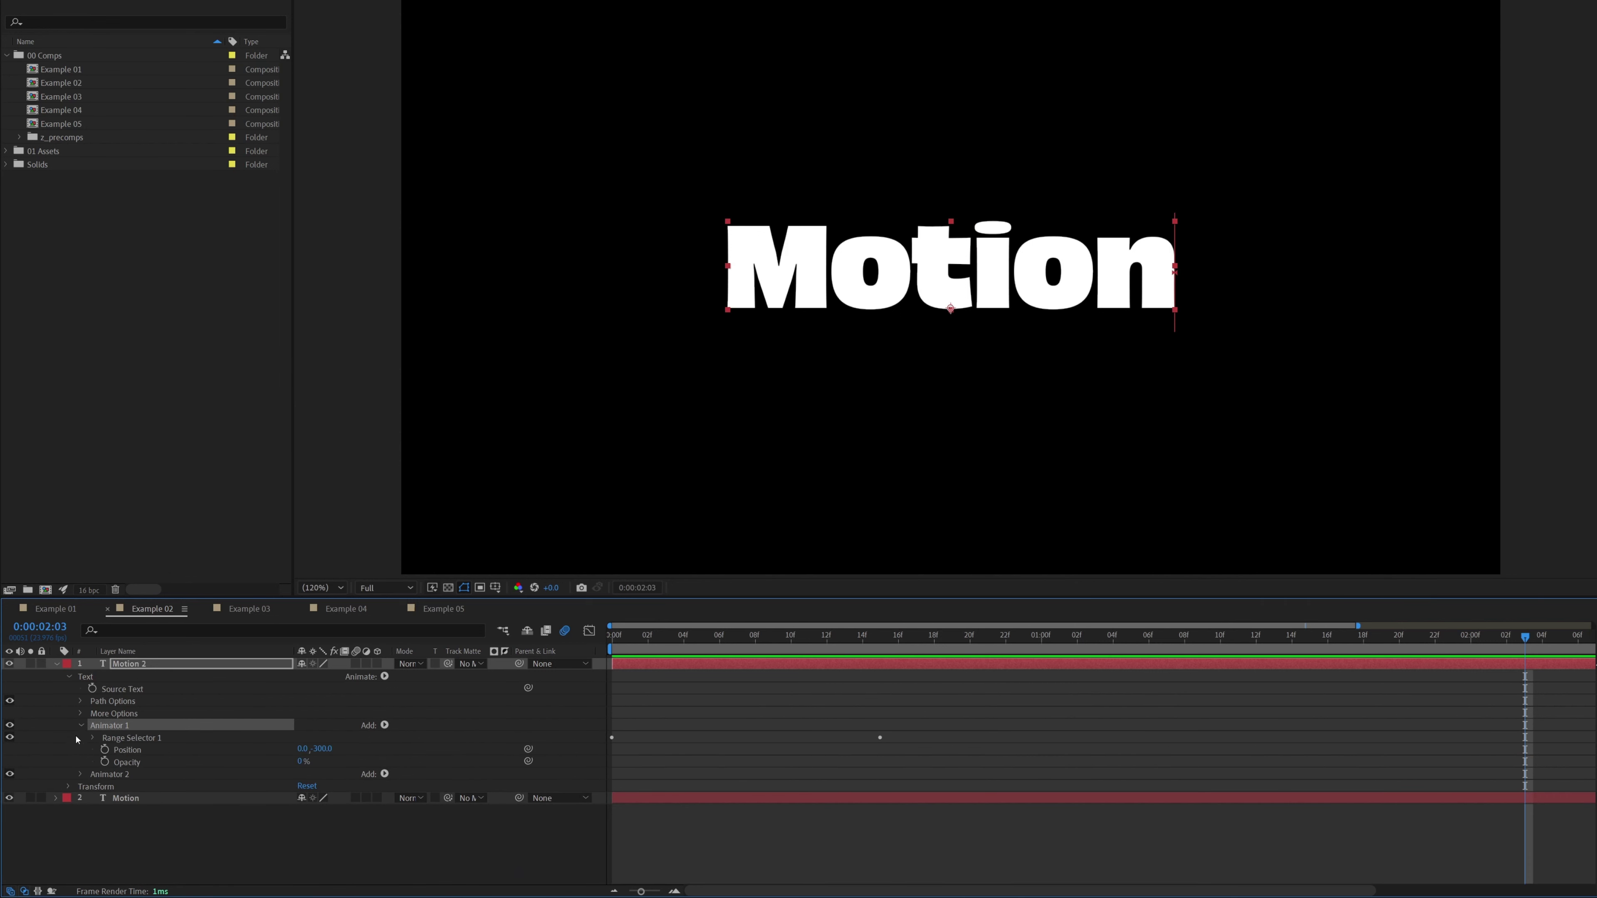
{"action": "left_click", "coordinate": [129, 750]}
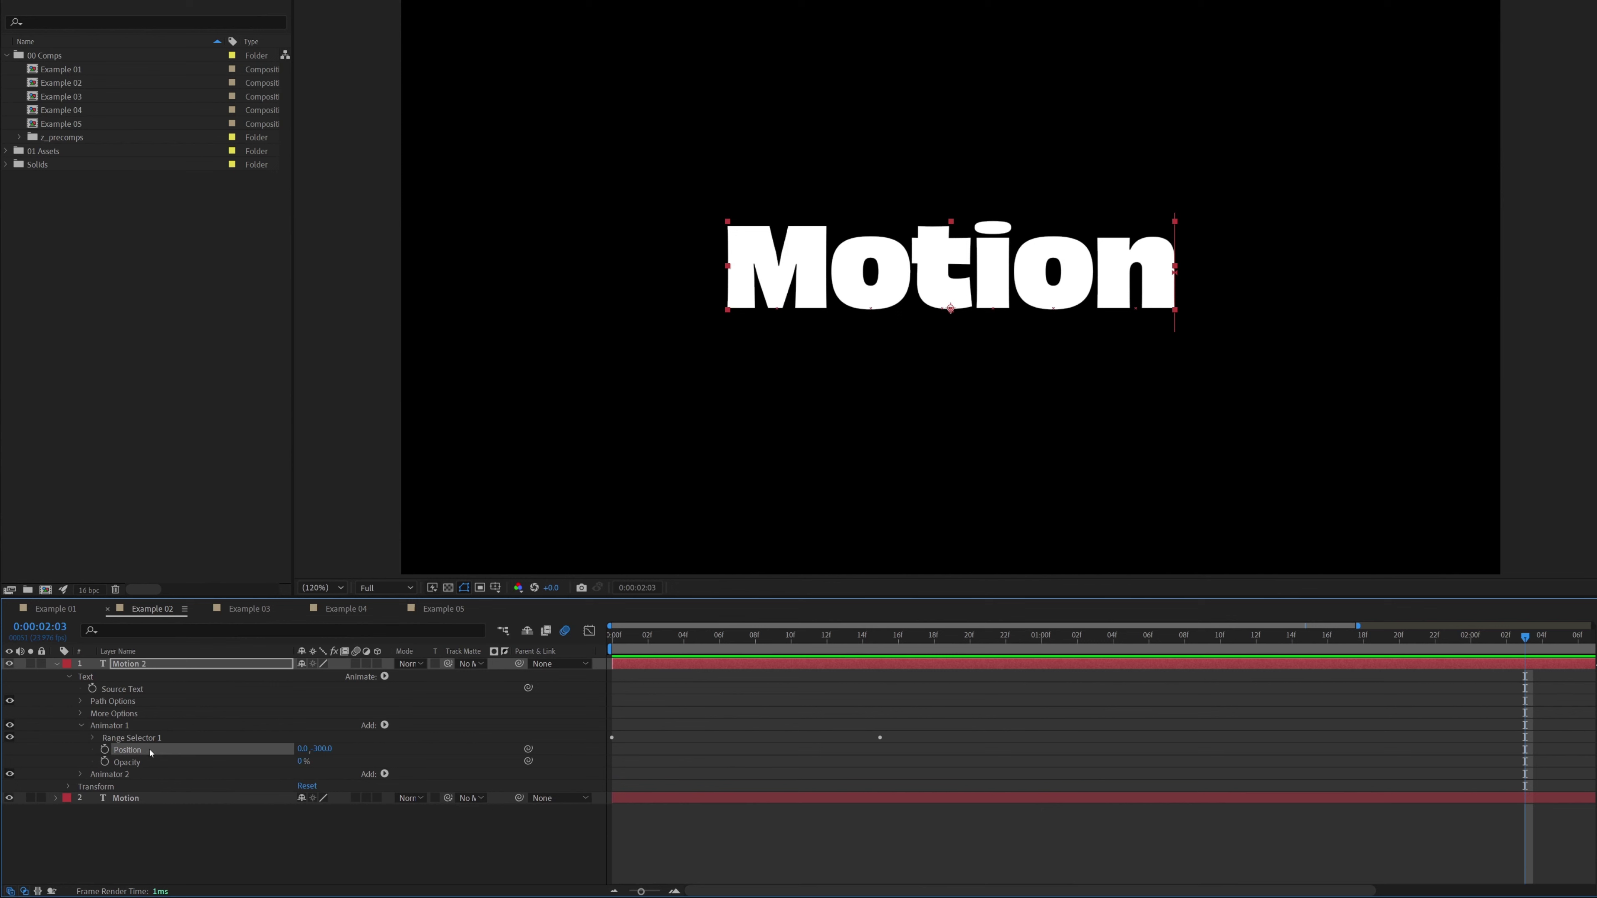
{"action": "left_click", "coordinate": [322, 749]}
{"action": "type", "text": "300"}
{"action": "key", "text": "Return"}
Preview the combined letter reveal of both layers from frame 0.
{"action": "left_click_drag", "start_coordinate": [952, 636], "coordinate": [594, 675]}
{"action": "key", "text": "space"}
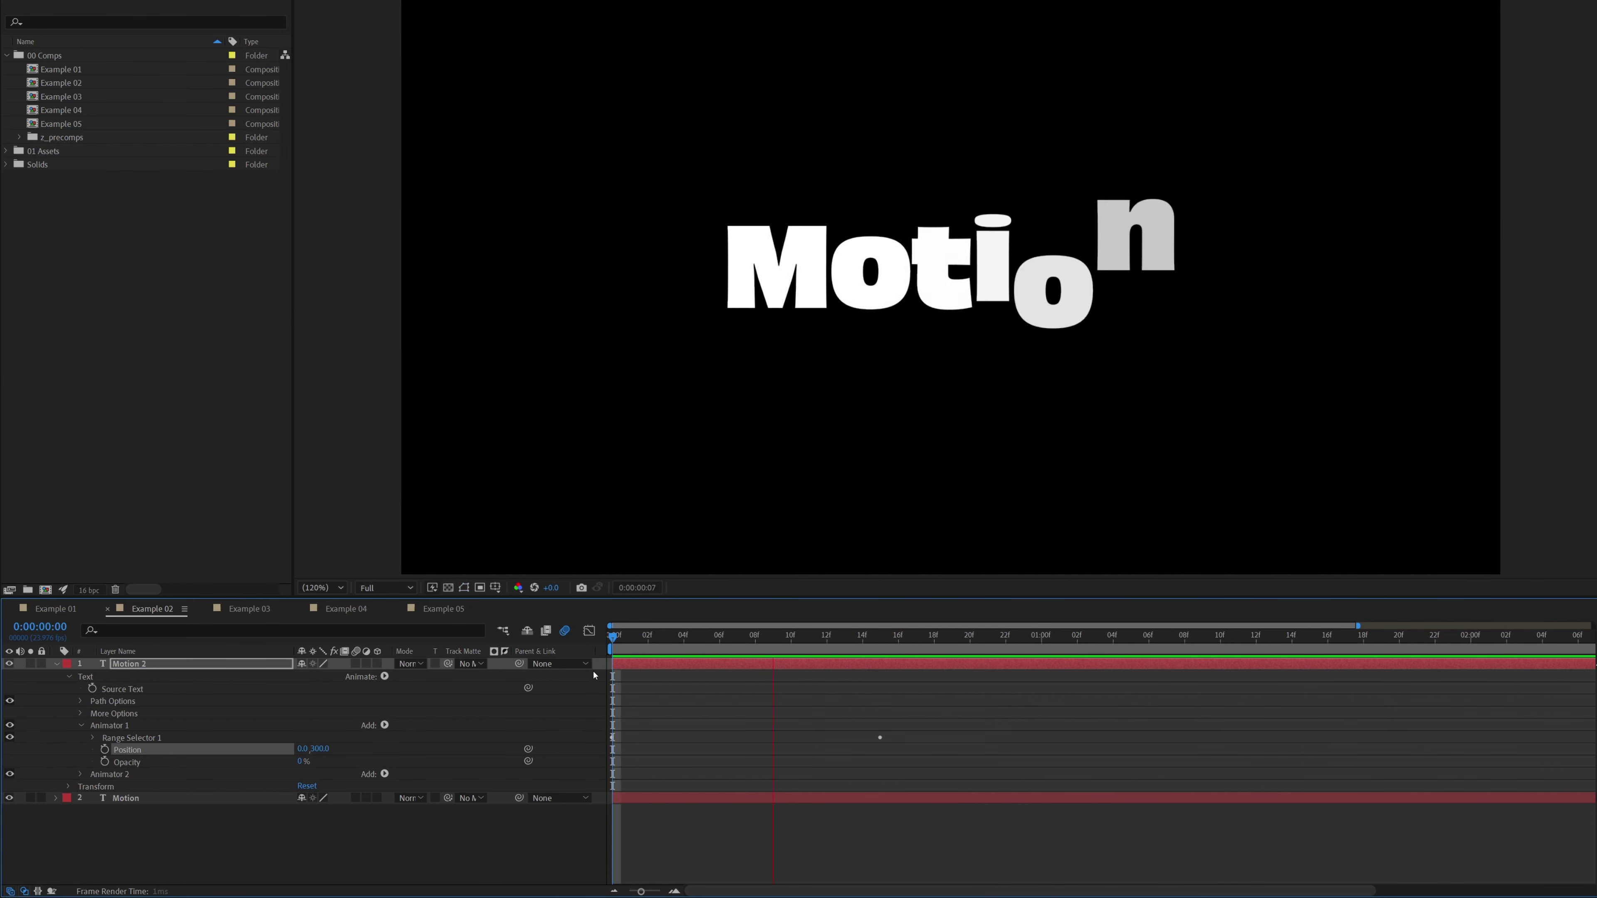
{"action": "key", "text": "space"}
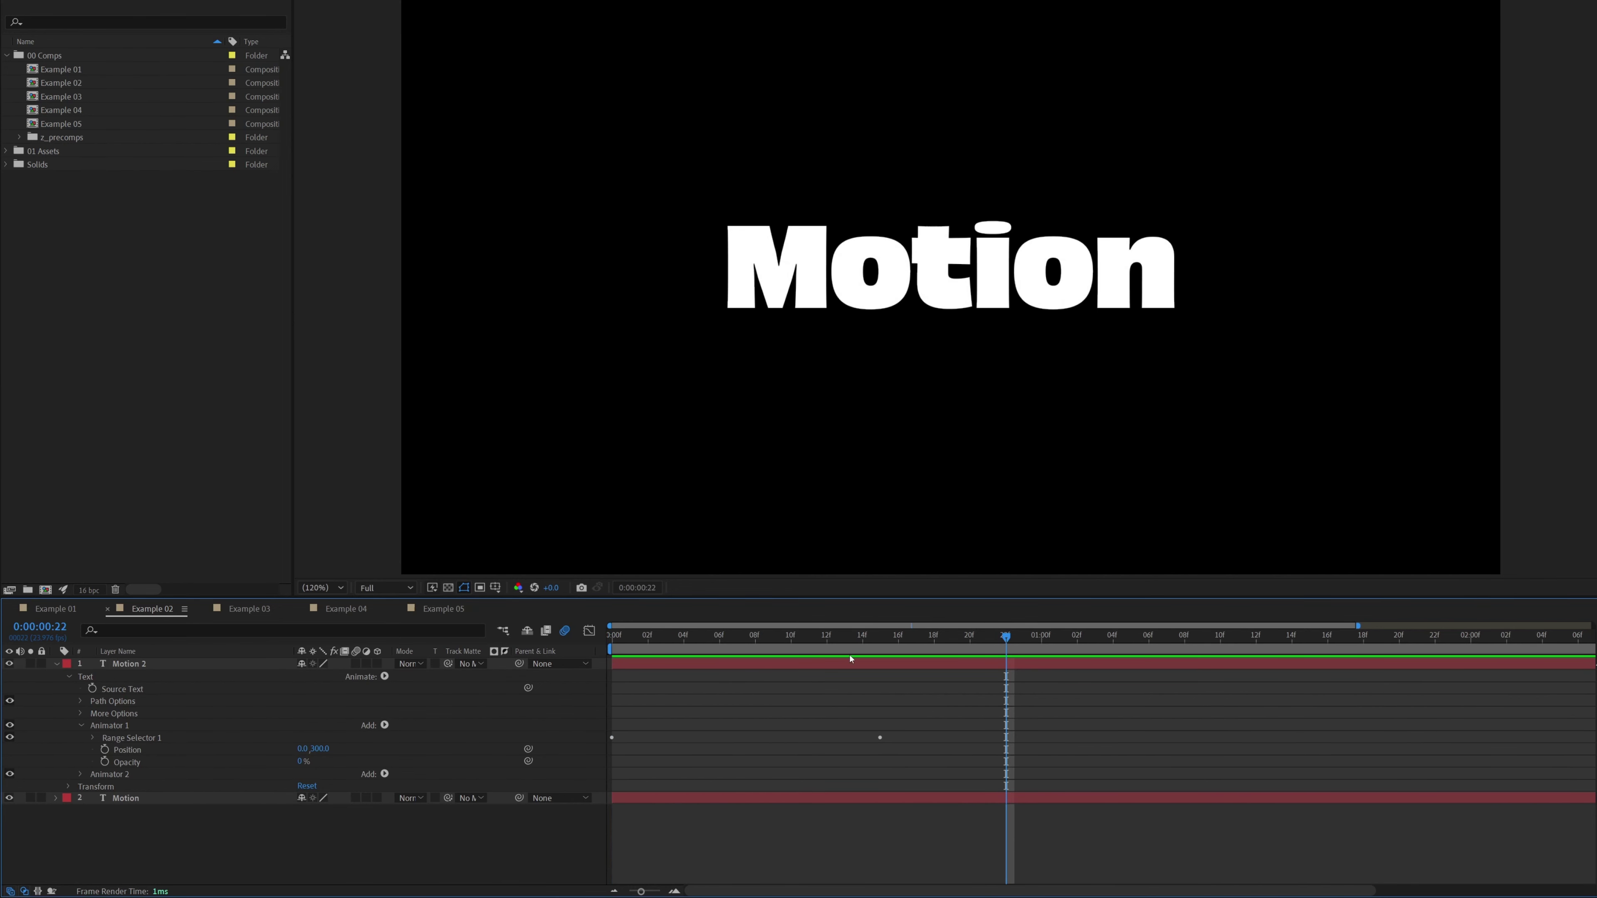
{"action": "key", "text": "space"}
{"action": "key", "text": "space"}
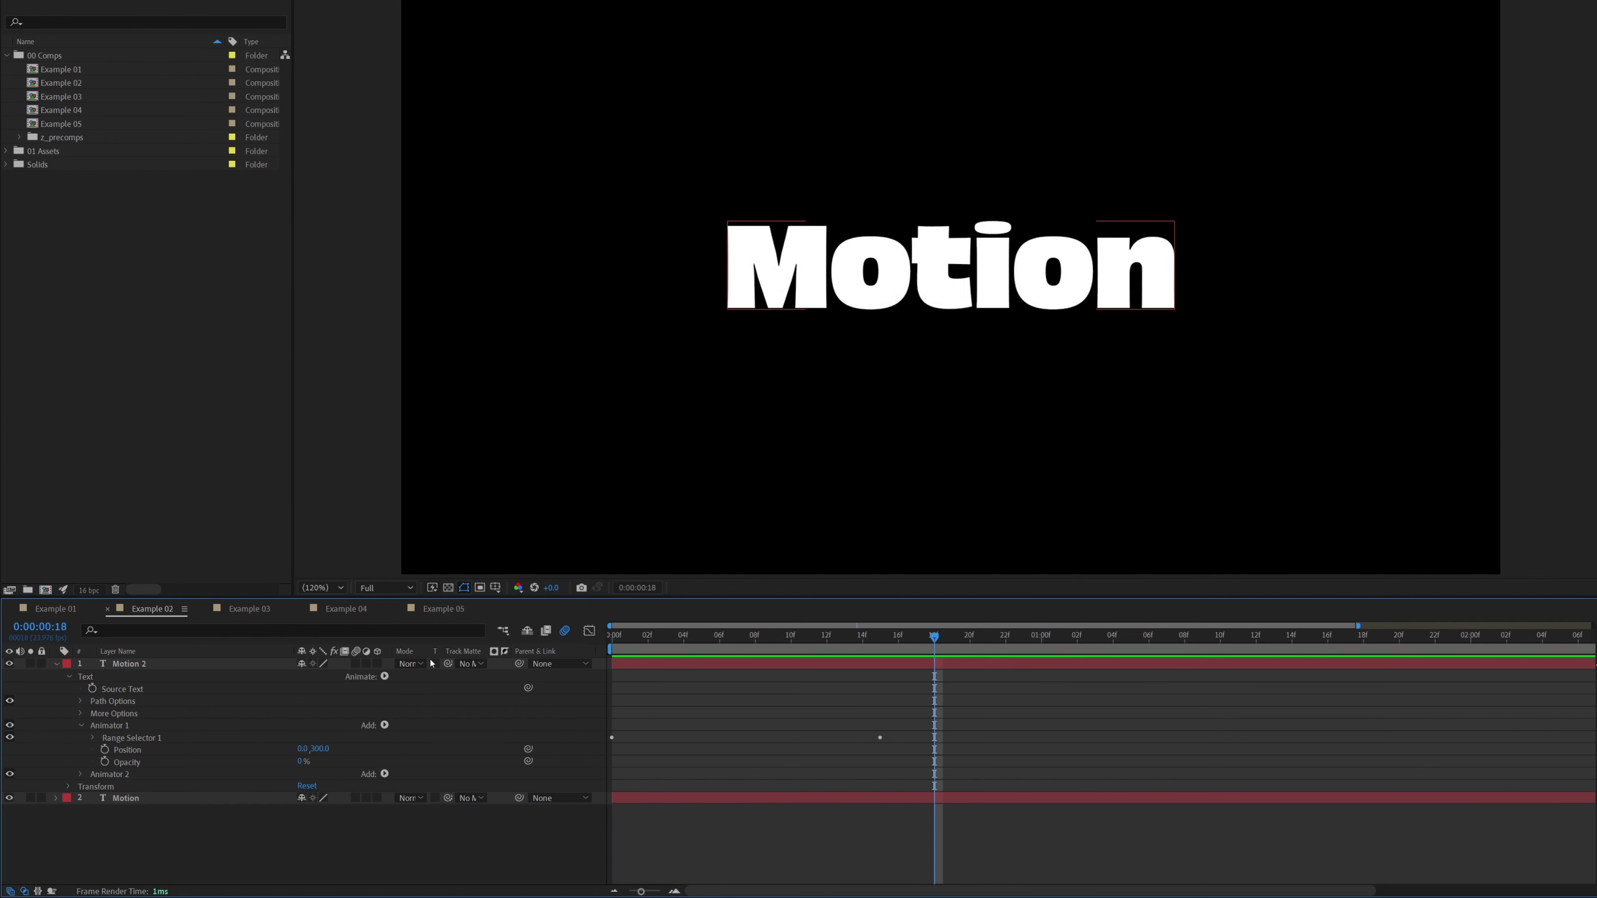
Collapse and hide the Motion 2 layer, and select the original Motion layer.
{"action": "left_click", "coordinate": [56, 664]}
{"action": "left_click", "coordinate": [8, 664]}
{"action": "left_click", "coordinate": [141, 677]}
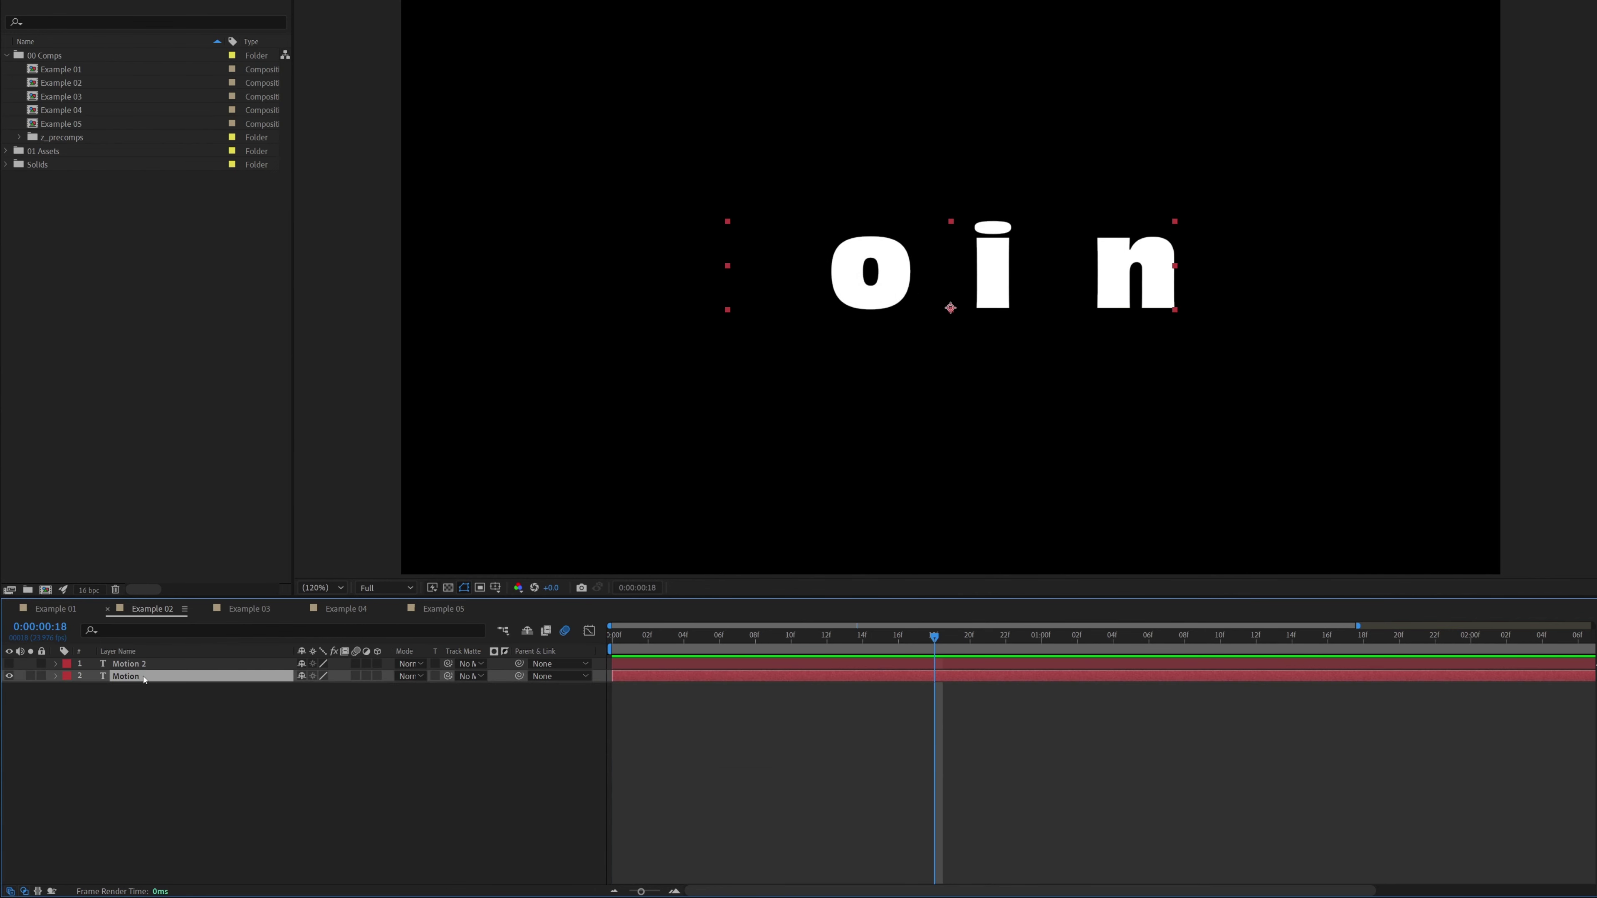
Add a Tracking animator to the Motion layer's text and set its Tracking Amount to 80.
{"action": "left_click", "coordinate": [55, 677]}
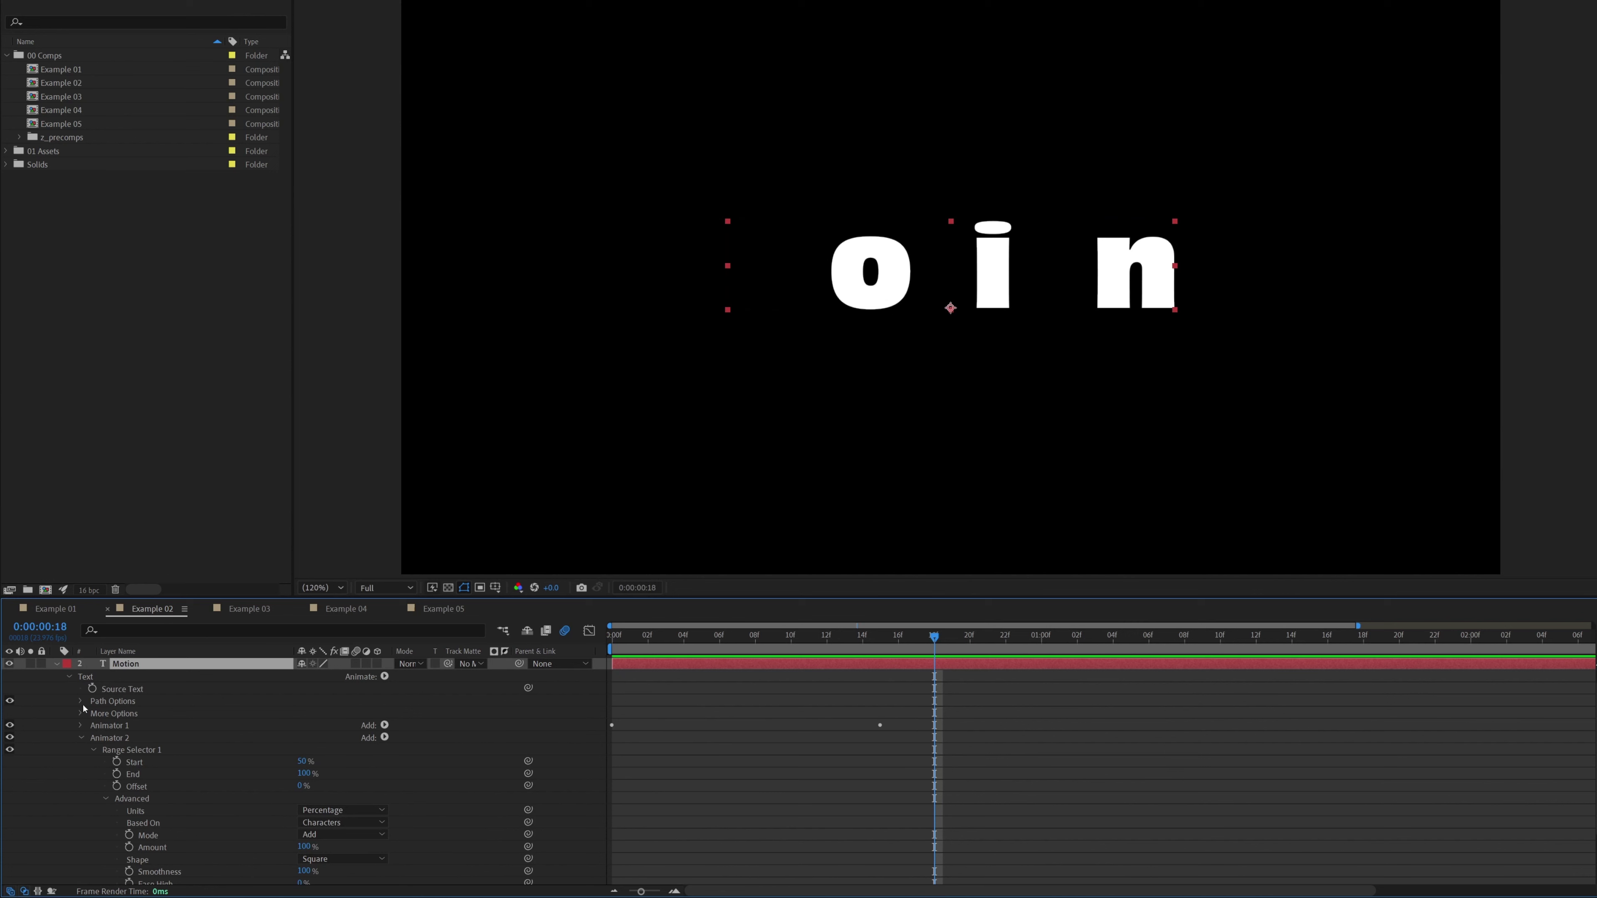
{"action": "left_click", "coordinate": [82, 739]}
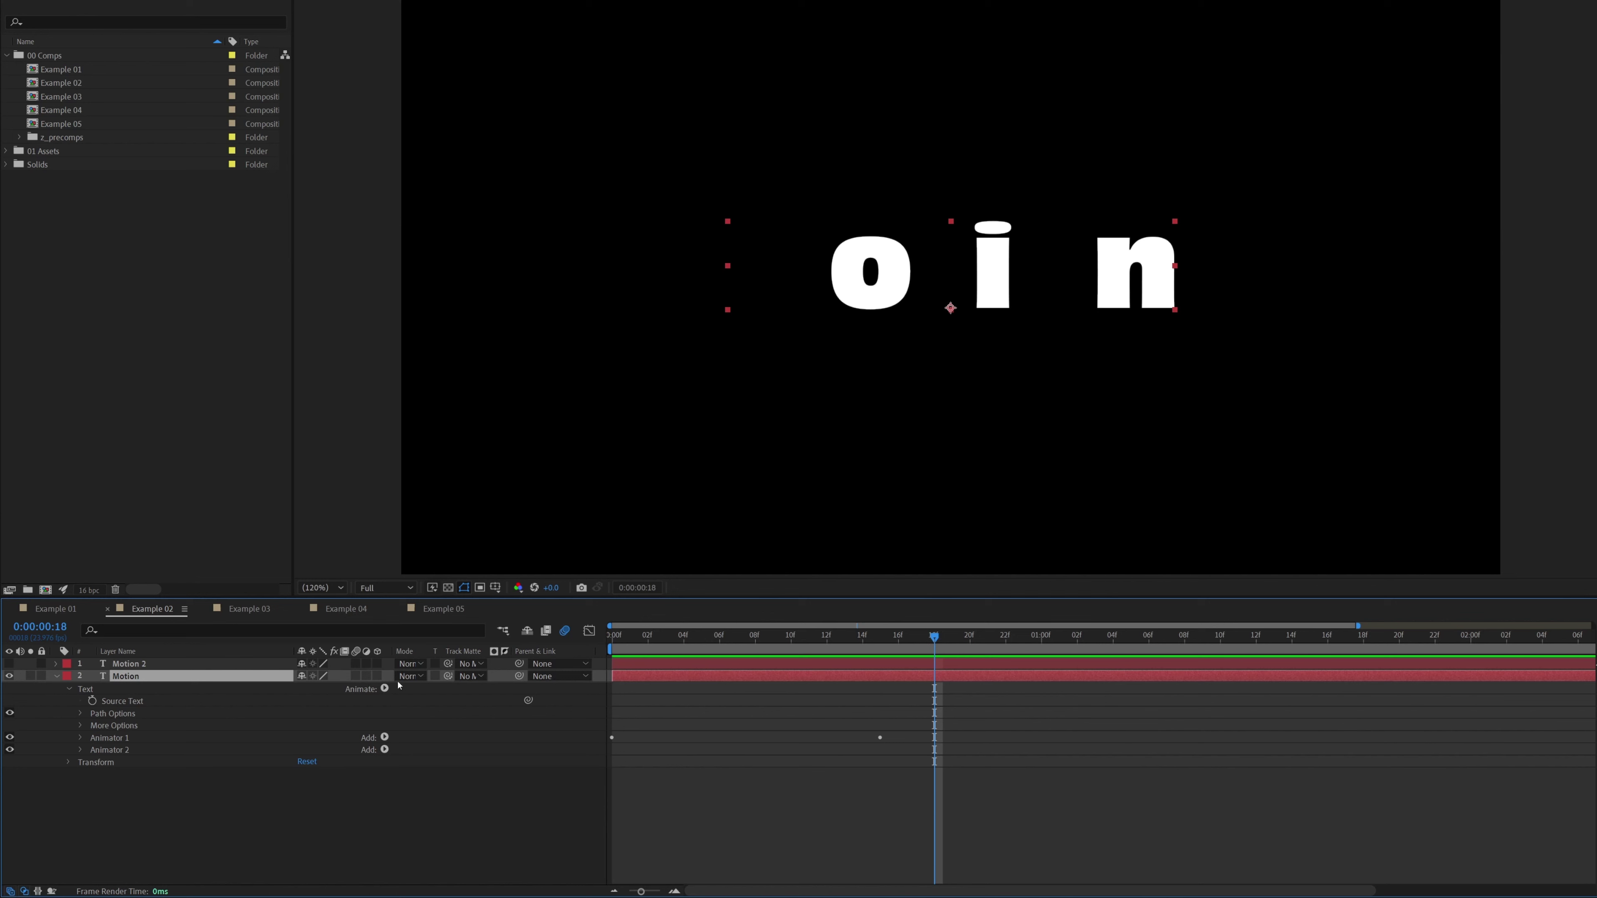
{"action": "left_click", "coordinate": [385, 689]}
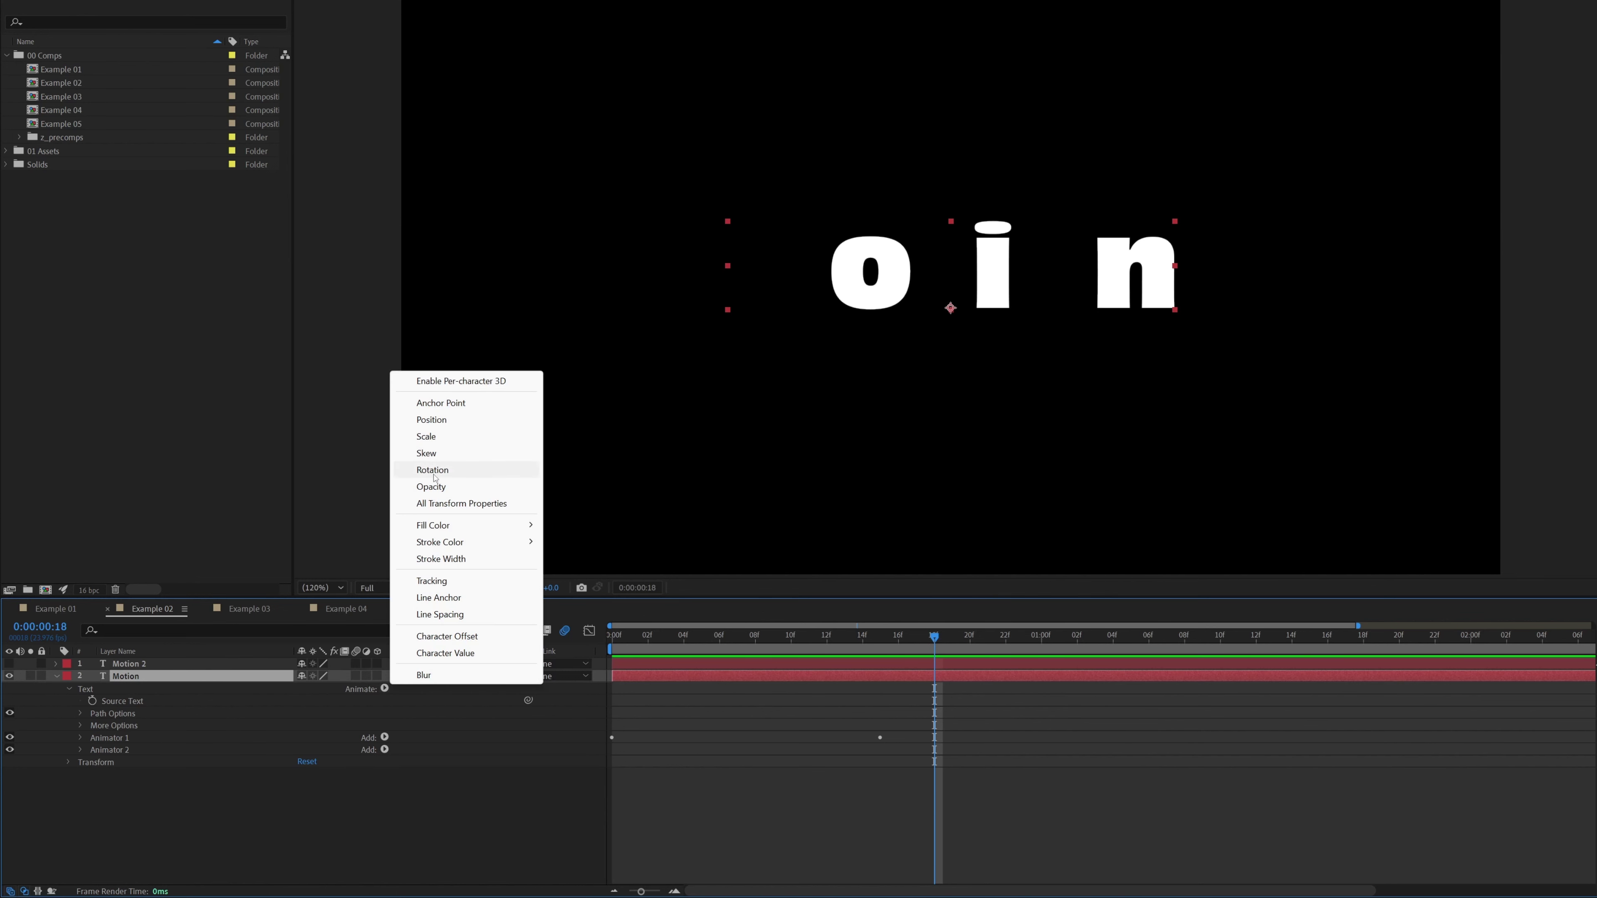
{"action": "left_click", "coordinate": [466, 581]}
{"action": "left_click_drag", "start_coordinate": [300, 798], "coordinate": [353, 796]}
{"action": "left_click", "coordinate": [305, 798]}
{"action": "key", "text": "Up"}
{"action": "key", "text": "Return"}
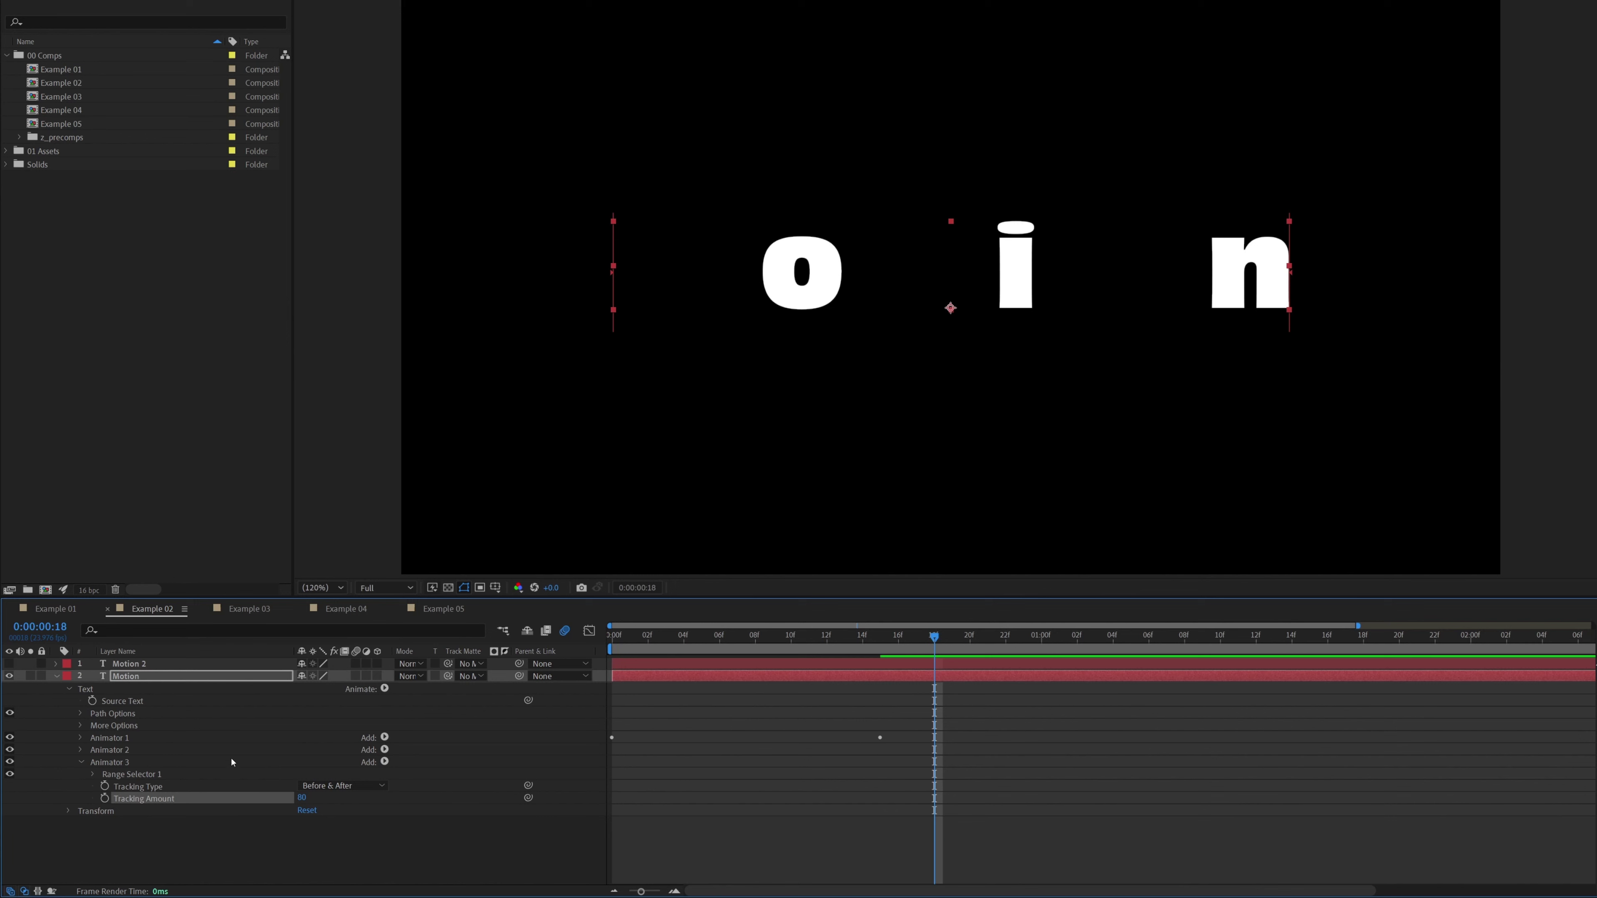
Enable keyframing for Animator 3's Tracking Amount and place the 80 keyframe at frame 10.
{"action": "left_click", "coordinate": [93, 775]}
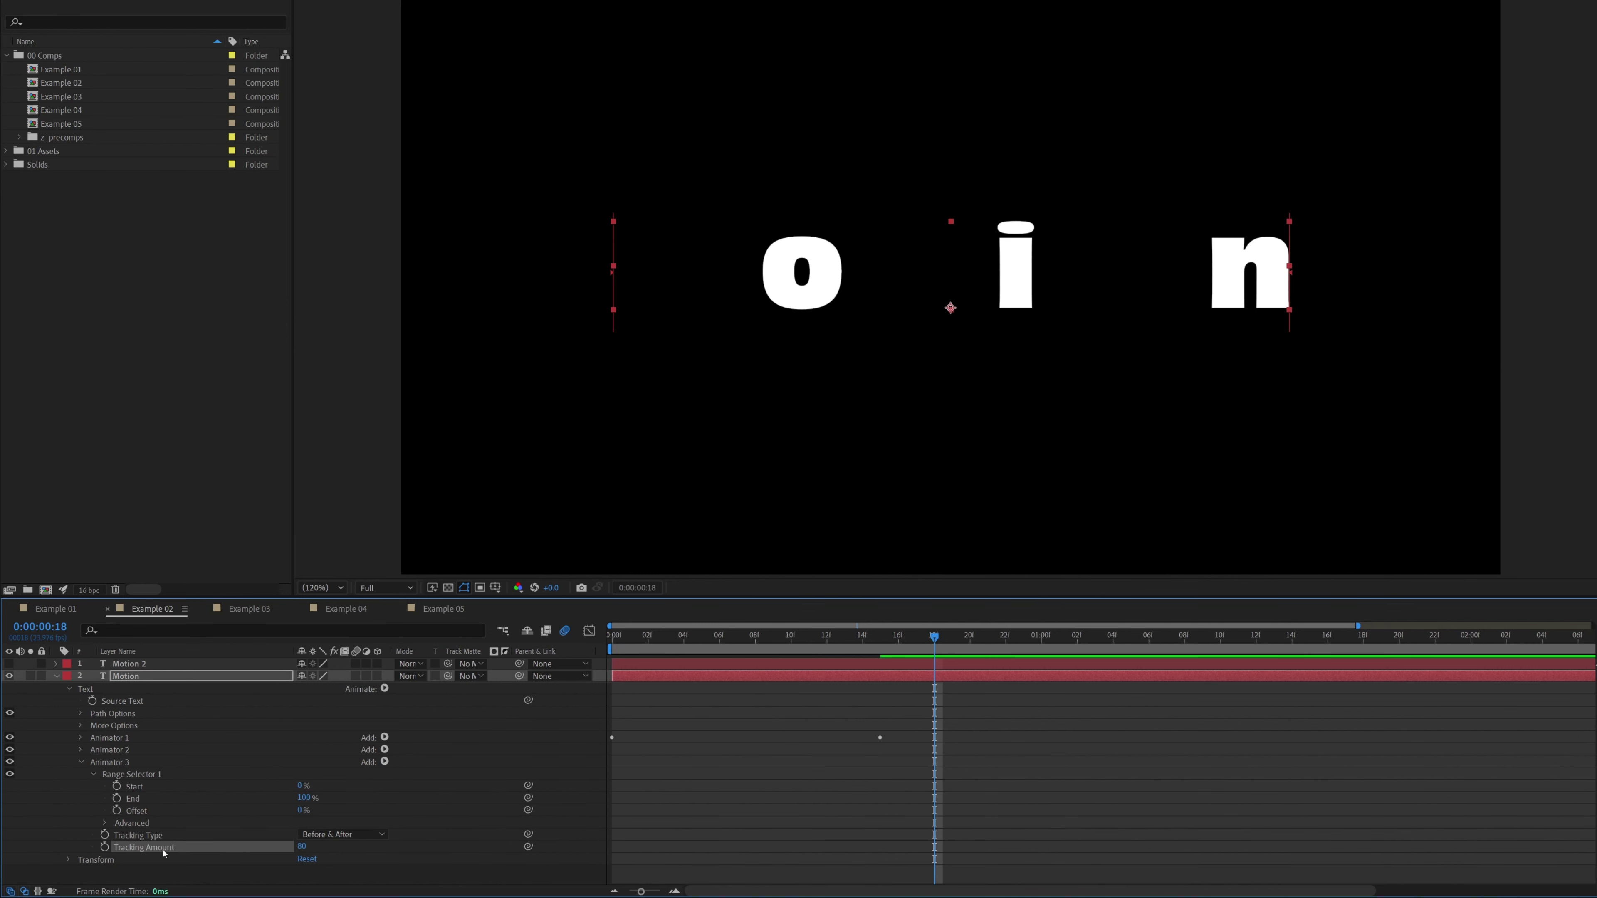
{"action": "left_click", "coordinate": [93, 774]}
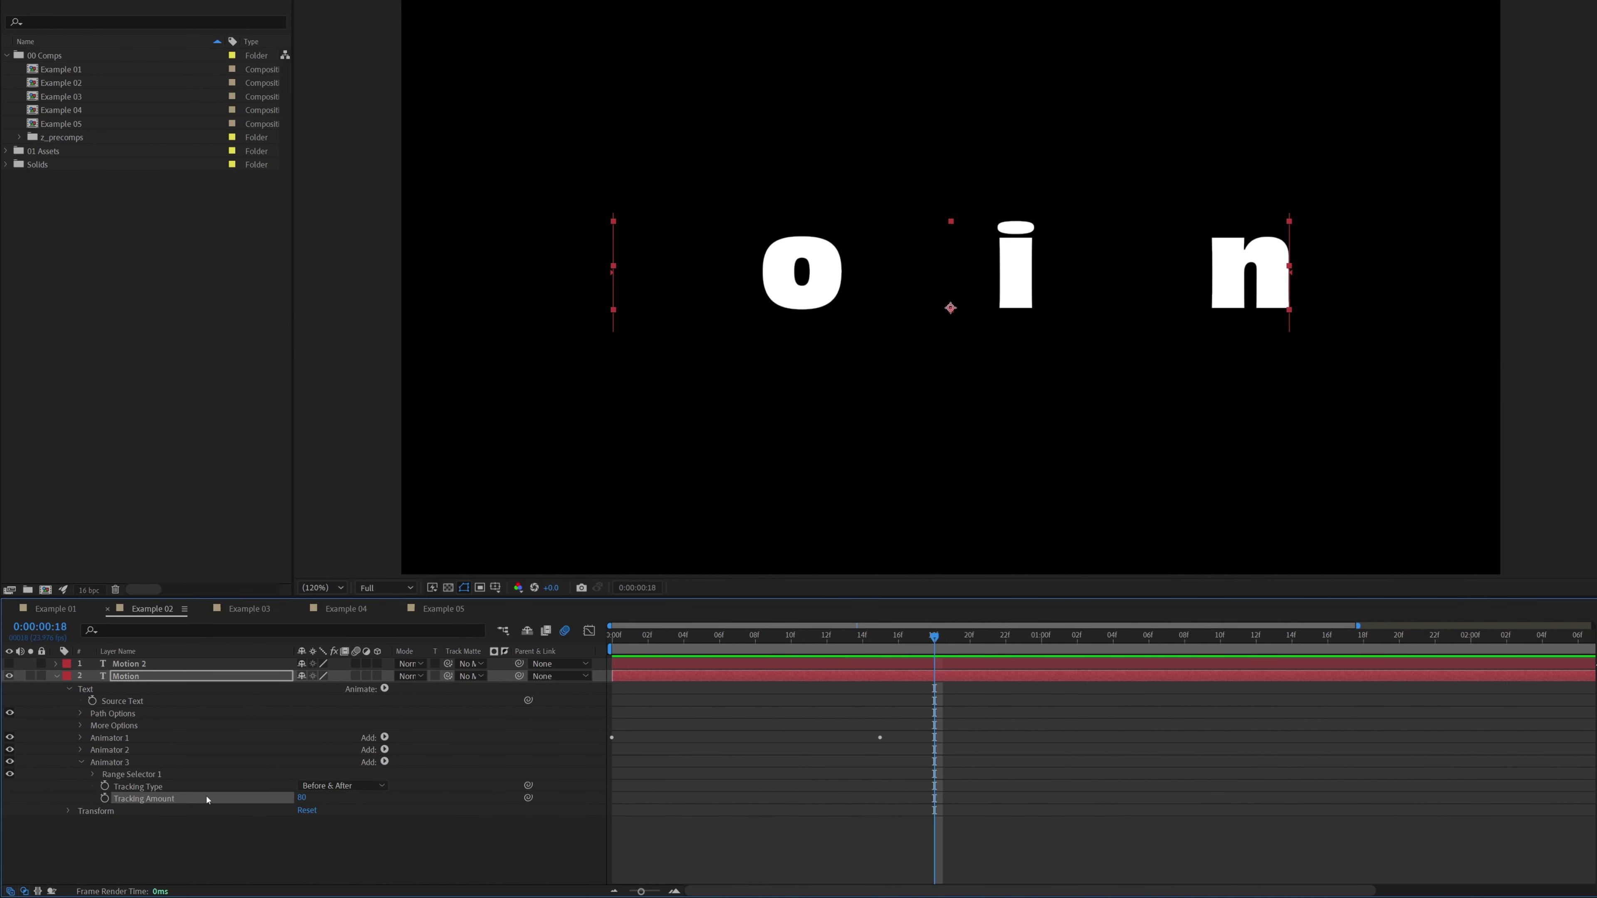
{"action": "left_click", "coordinate": [105, 798]}
{"action": "left_click_drag", "start_coordinate": [919, 683], "coordinate": [791, 704]}
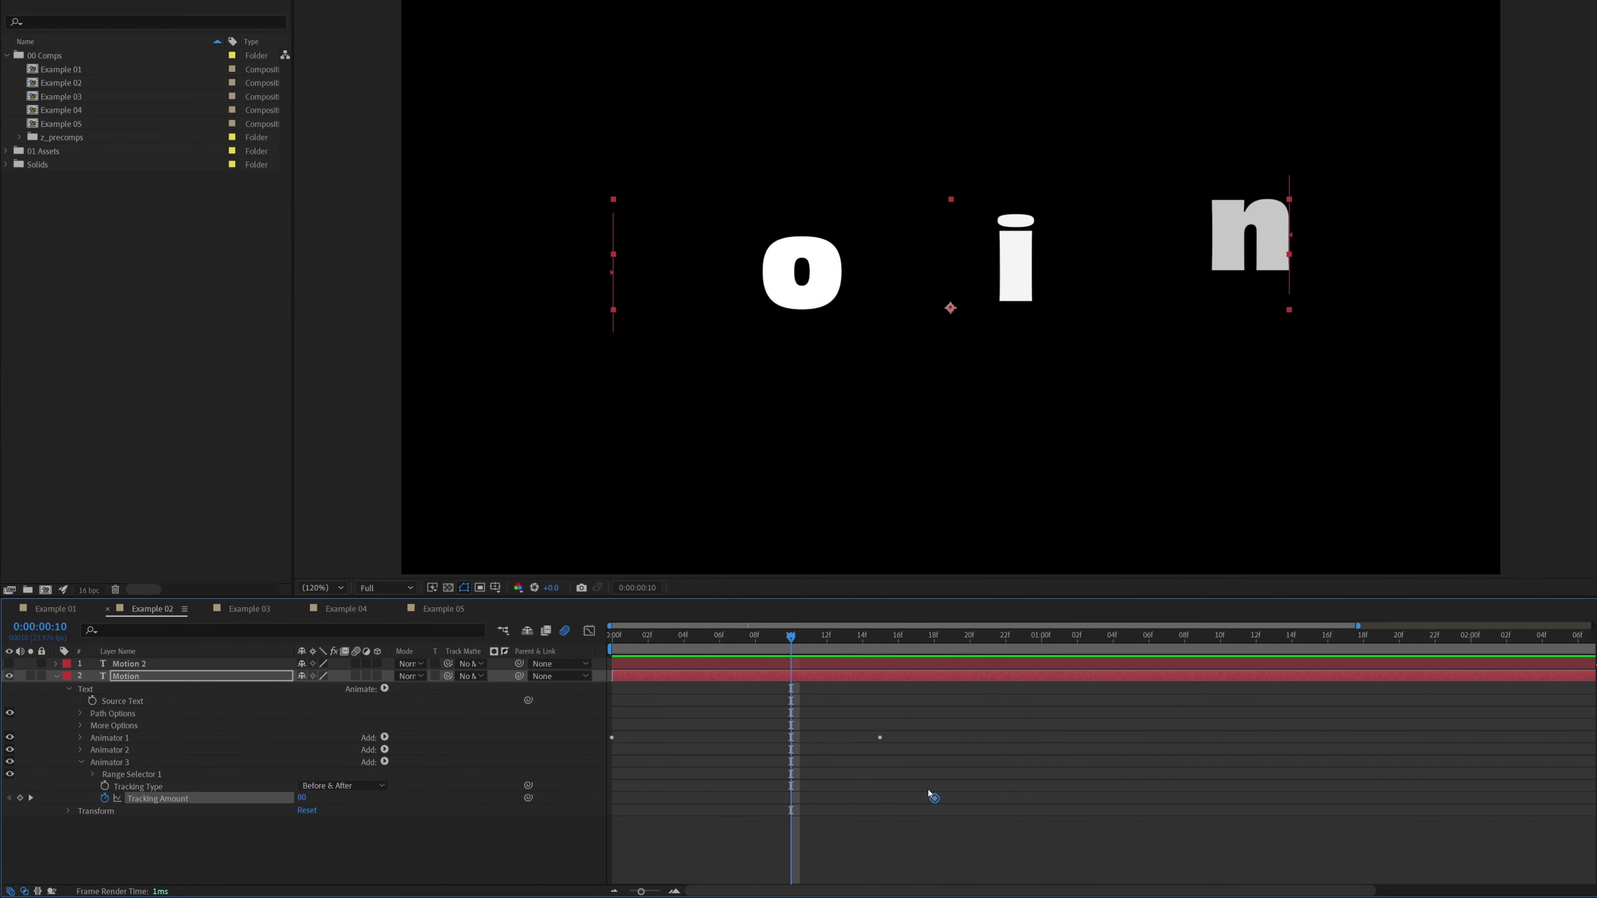
{"action": "left_click_drag", "start_coordinate": [936, 800], "coordinate": [791, 799]}
Set Animator 3's Tracking Amount to 0 at 0:00:01:04 to create the second keyframe.
{"action": "left_click", "coordinate": [827, 637]}
{"action": "left_click_drag", "start_coordinate": [862, 639], "coordinate": [1113, 637]}
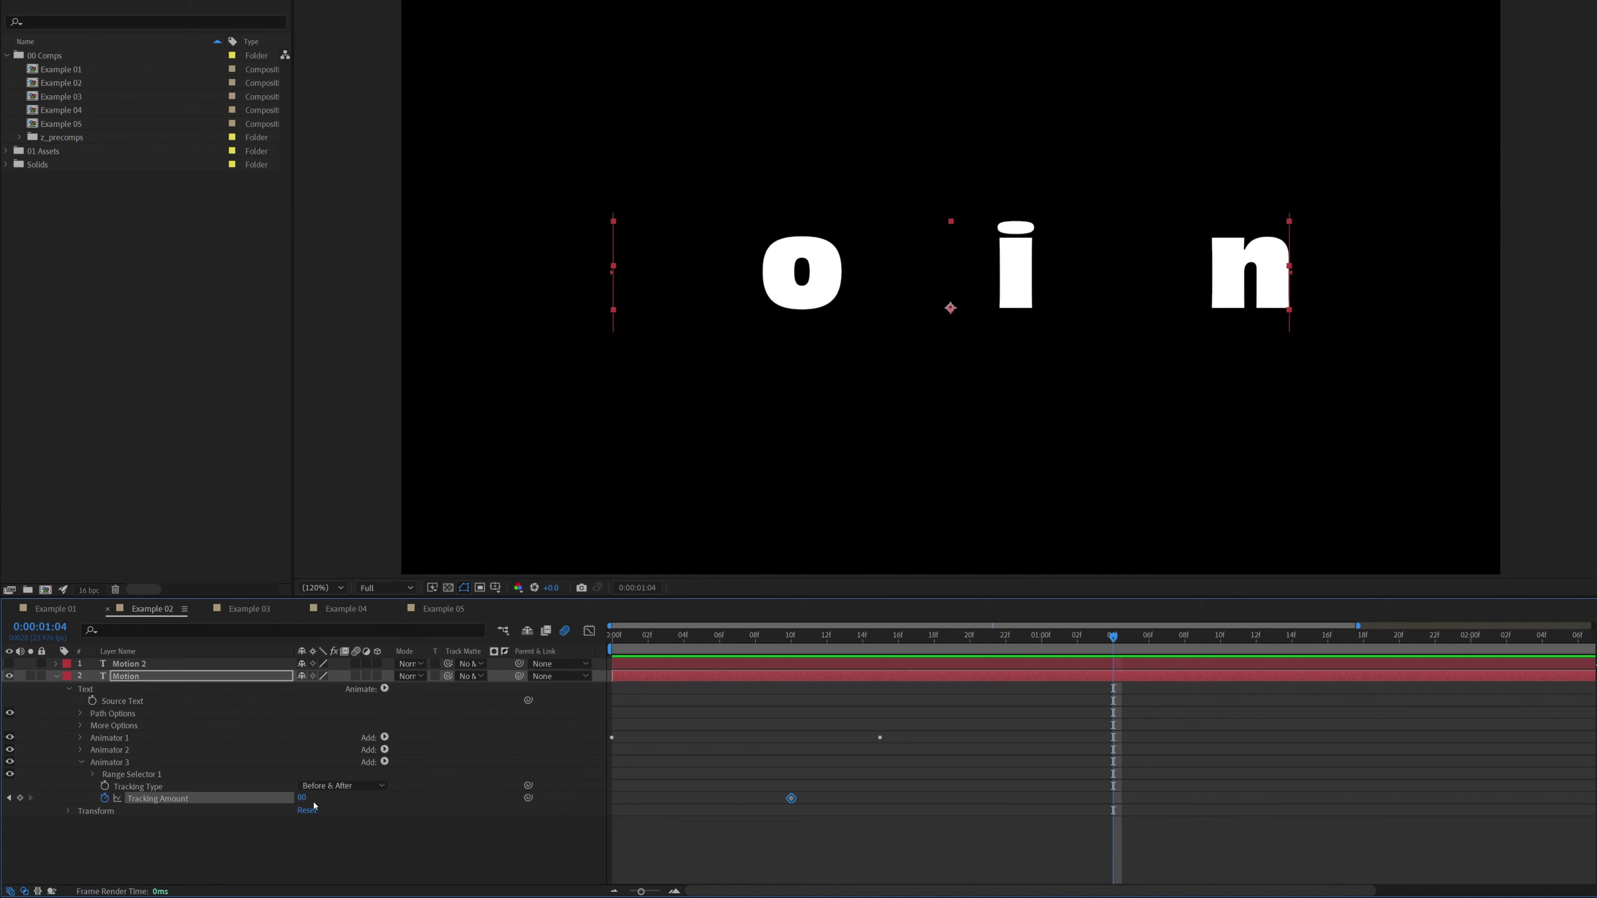
{"action": "left_click", "coordinate": [300, 798]}
{"action": "type", "text": "0"}
{"action": "key", "text": "Return"}
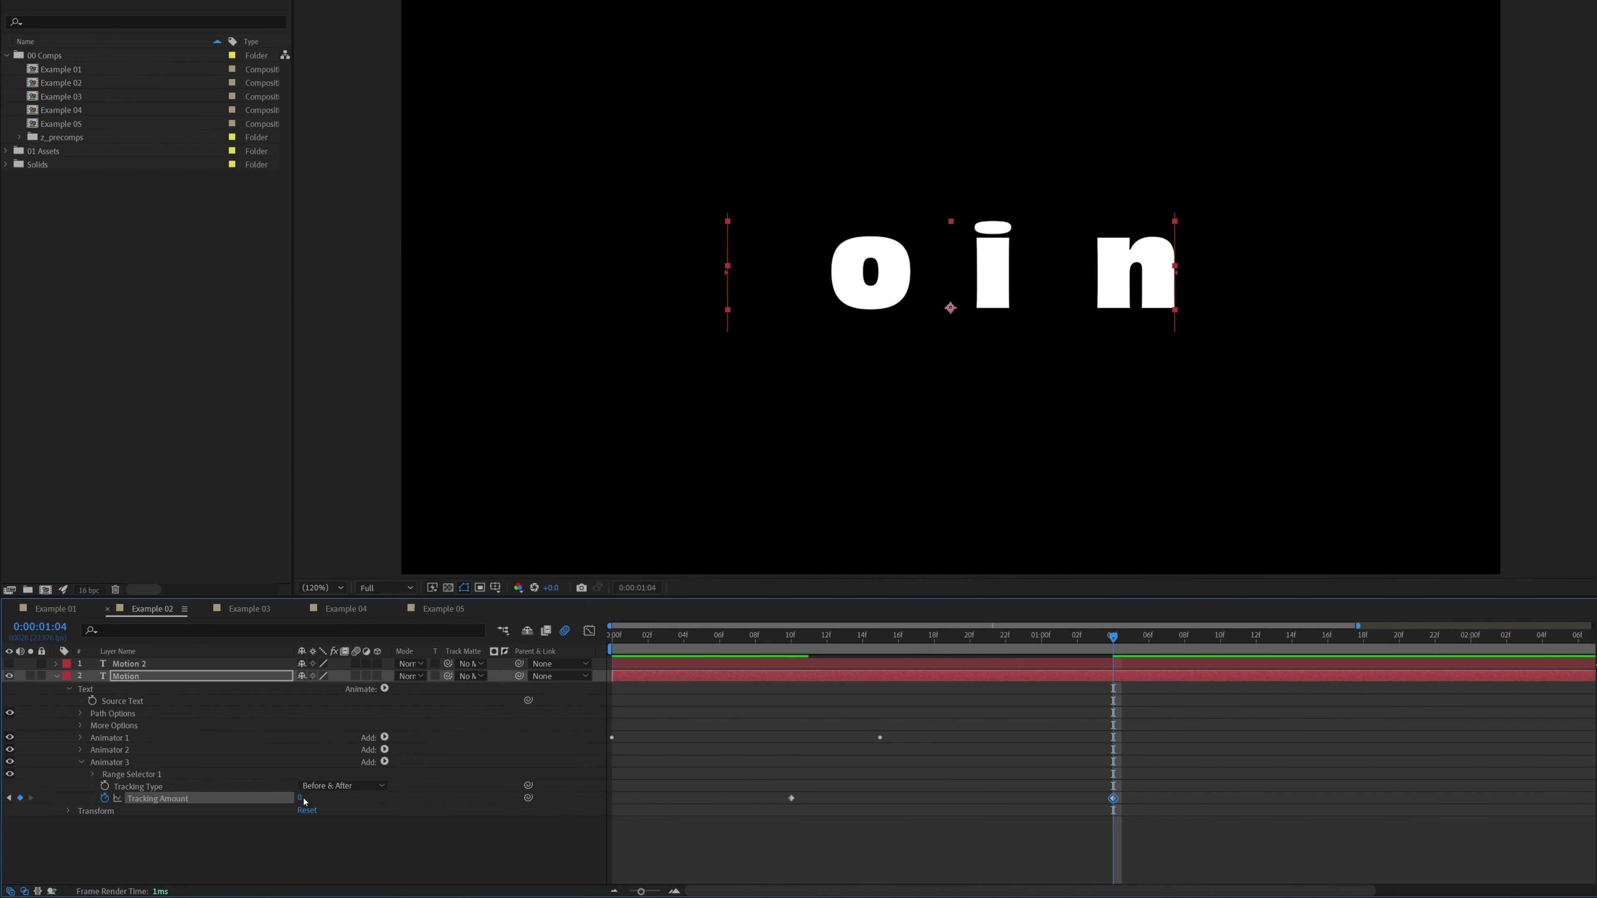
Preview the Motion layer's tracking animation from frame 0.
{"action": "key", "text": "space"}
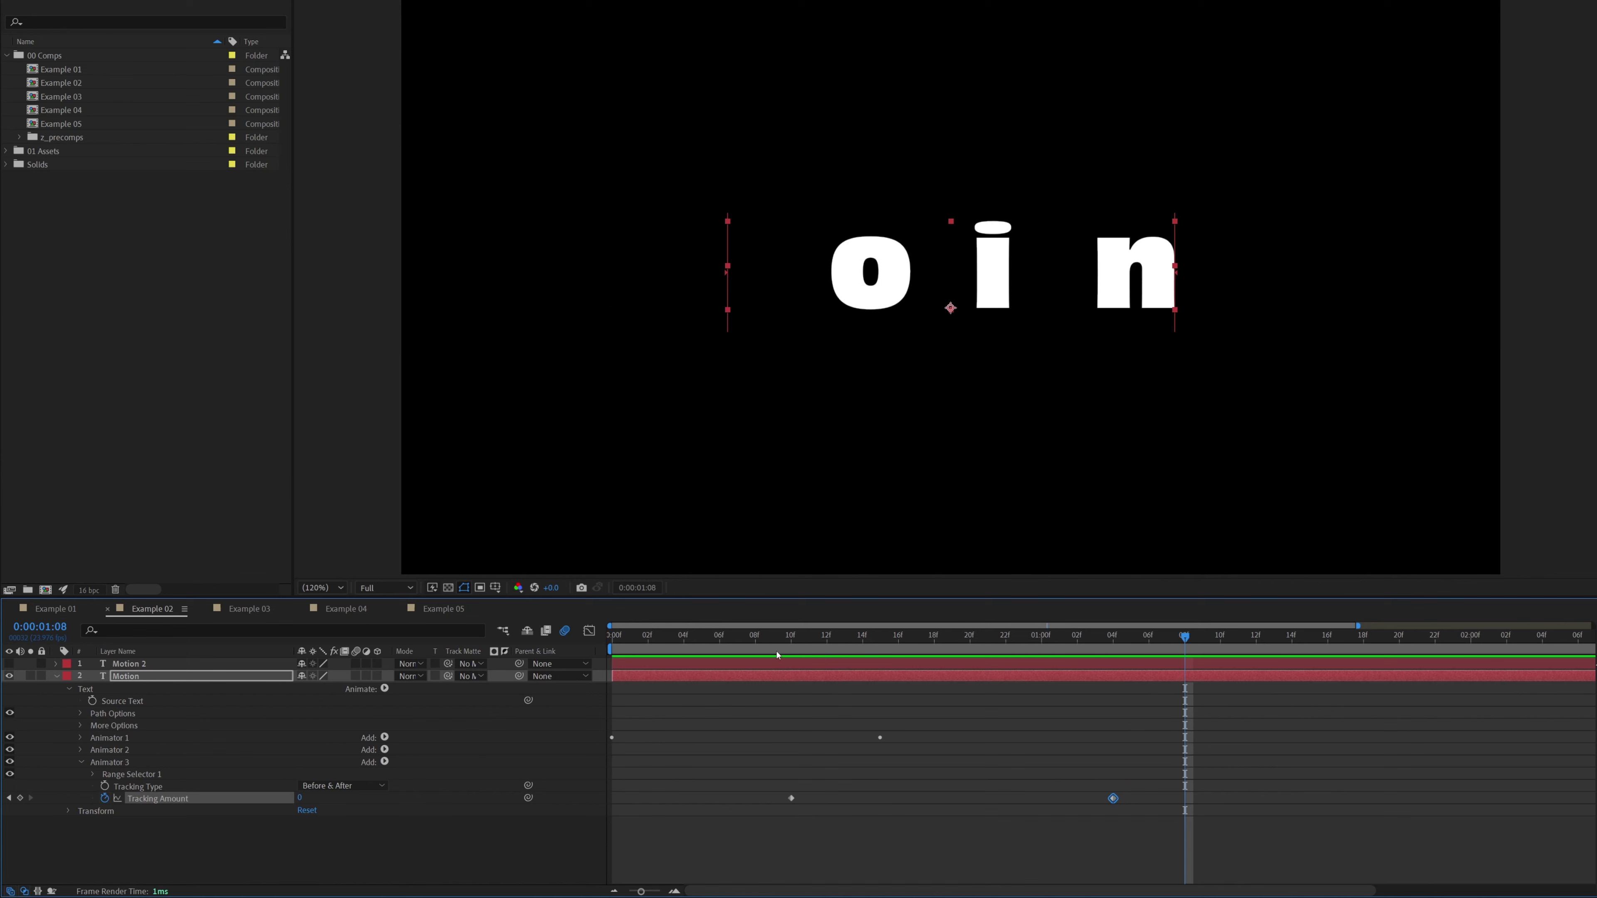
{"action": "key", "text": "Home"}
{"action": "key", "text": "space"}
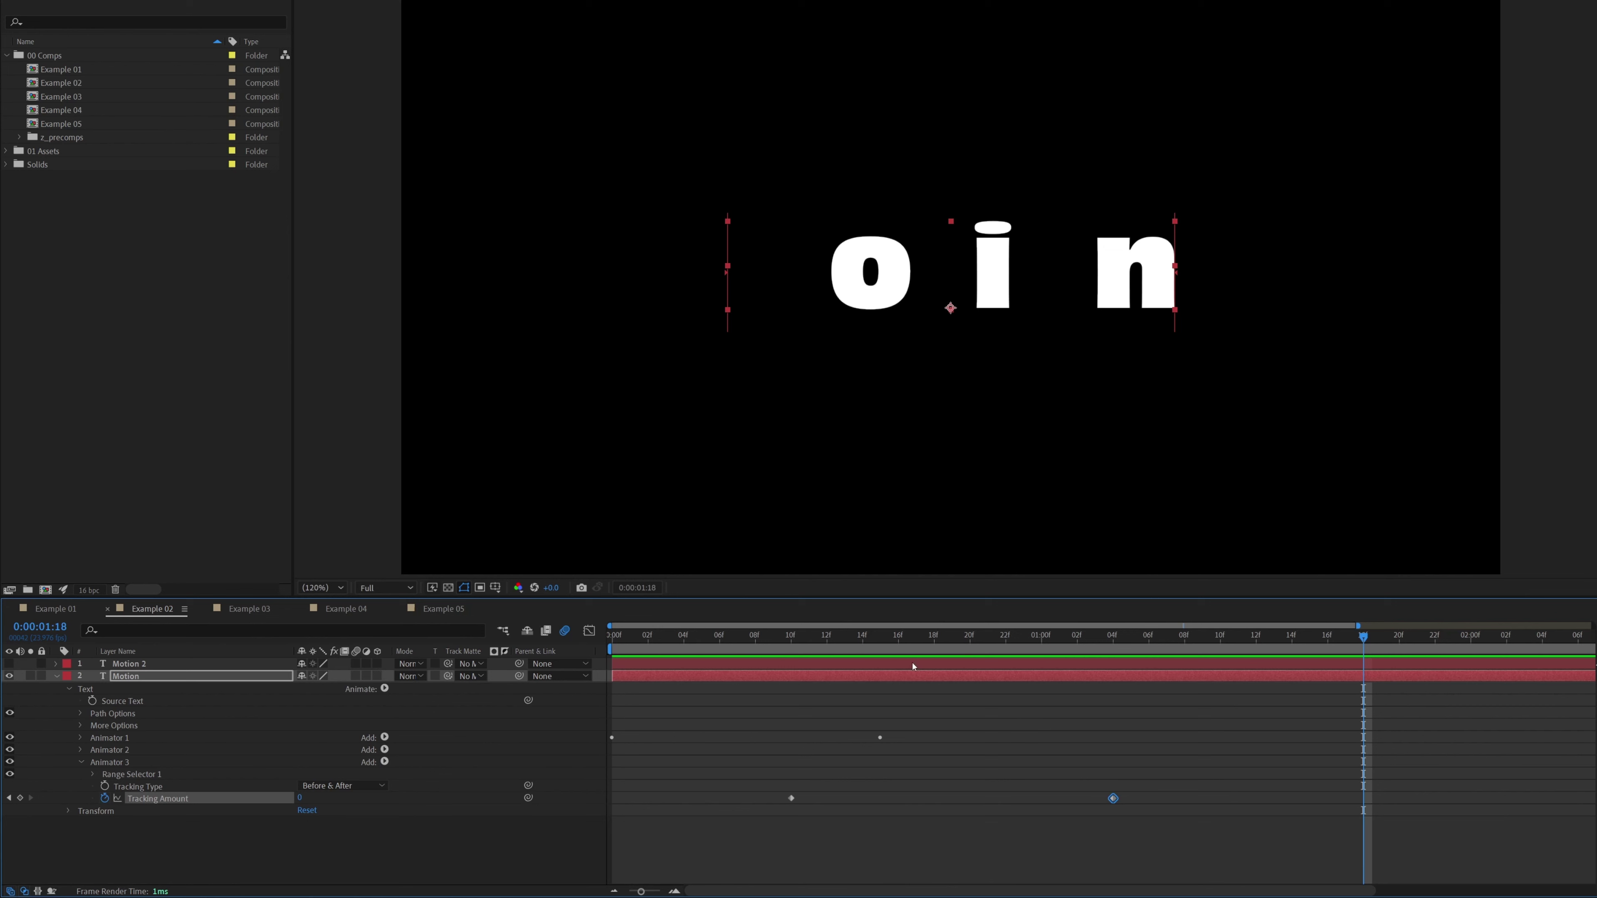
Apply Easy Ease to both Tracking Amount keyframes of the Motion layer.
{"action": "mouse_move", "coordinate": [1115, 806]}
{"action": "left_click_drag", "start_coordinate": [1132, 782], "coordinate": [777, 817]}
{"action": "right_click", "coordinate": [791, 799]}
{"action": "mouse_move", "coordinate": [881, 789]}
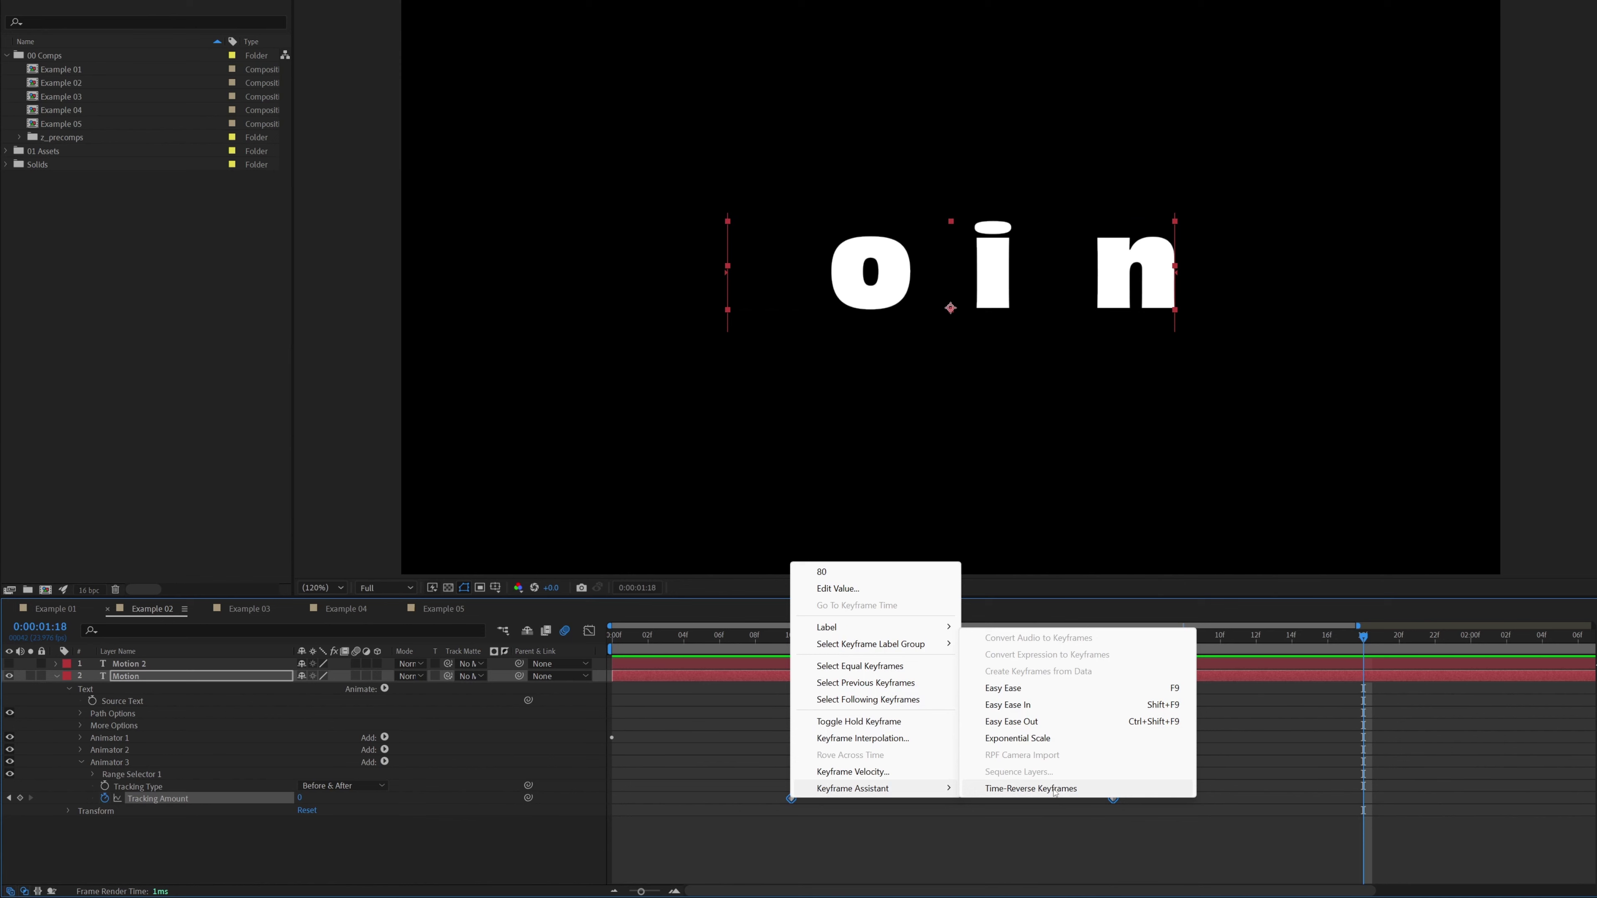
{"action": "left_click", "coordinate": [1031, 688]}
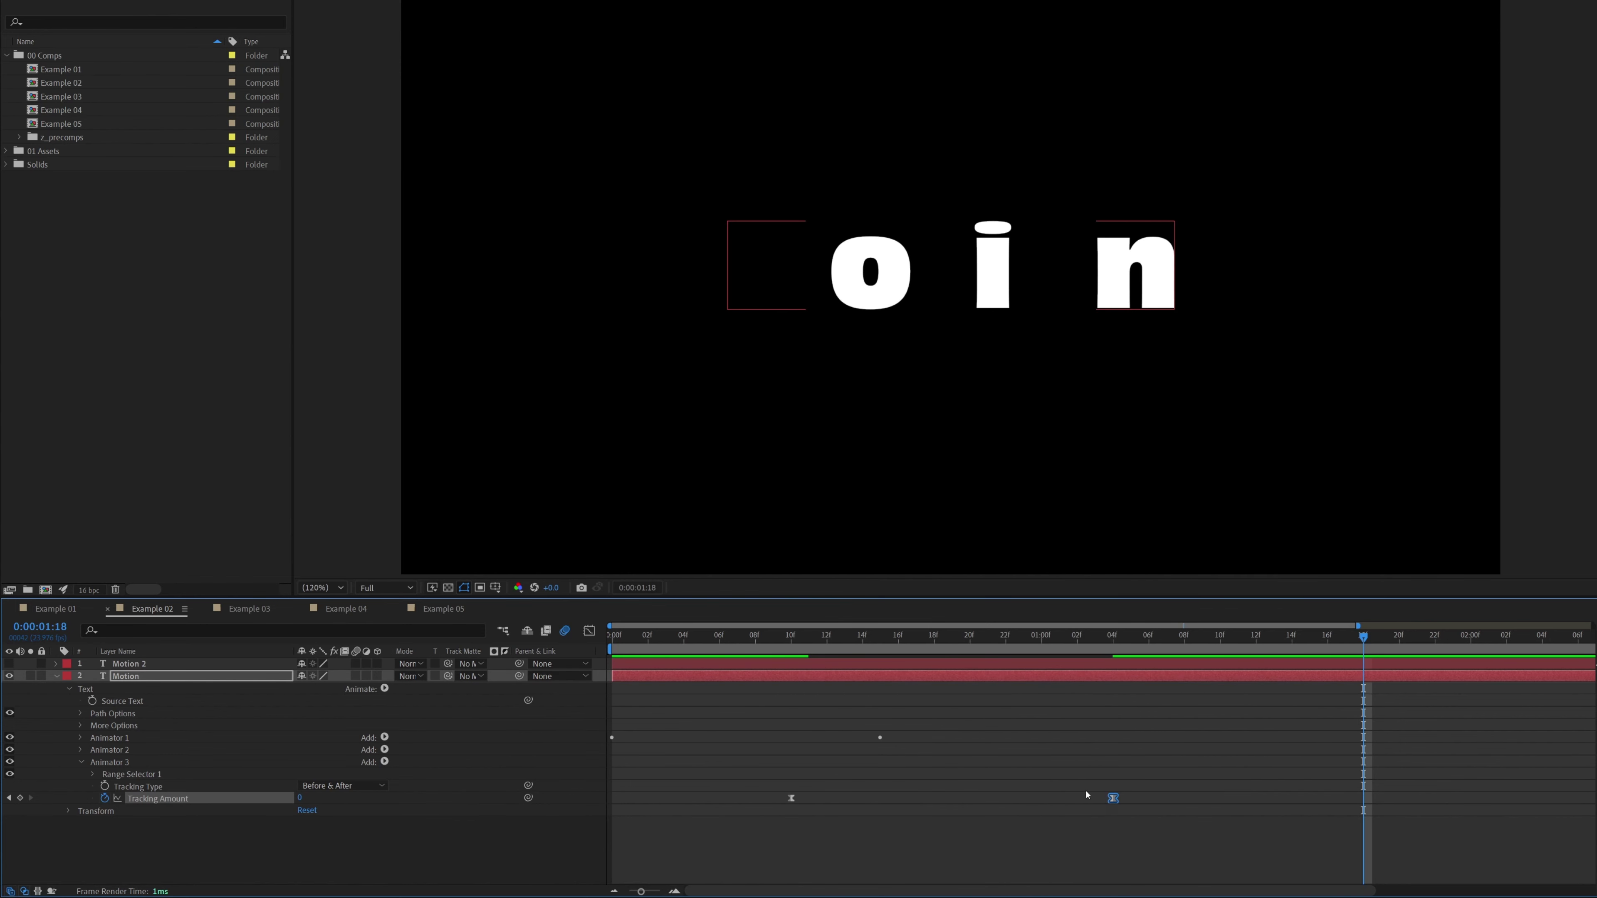
In the speed graph, extend the last Tracking Amount keyframe's influence to 100%, slightly shorten the first one's, and preview the easing.
{"action": "left_click", "coordinate": [590, 631]}
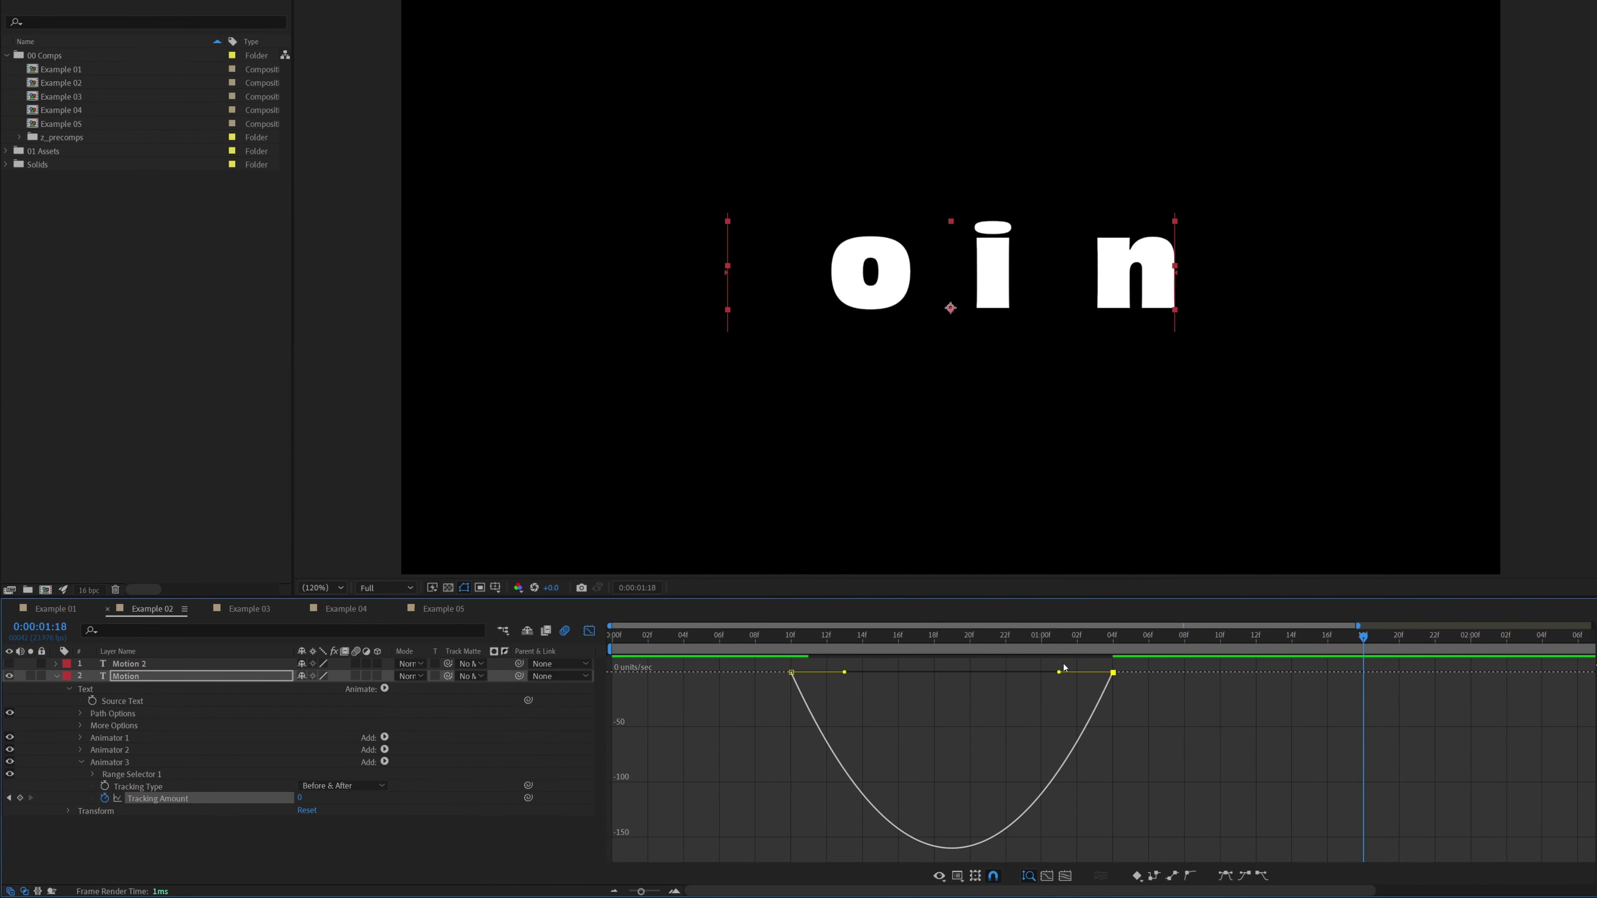
{"action": "left_click_drag", "start_coordinate": [1058, 672], "coordinate": [952, 672]}
{"action": "left_click_drag", "start_coordinate": [844, 672], "coordinate": [837, 672]}
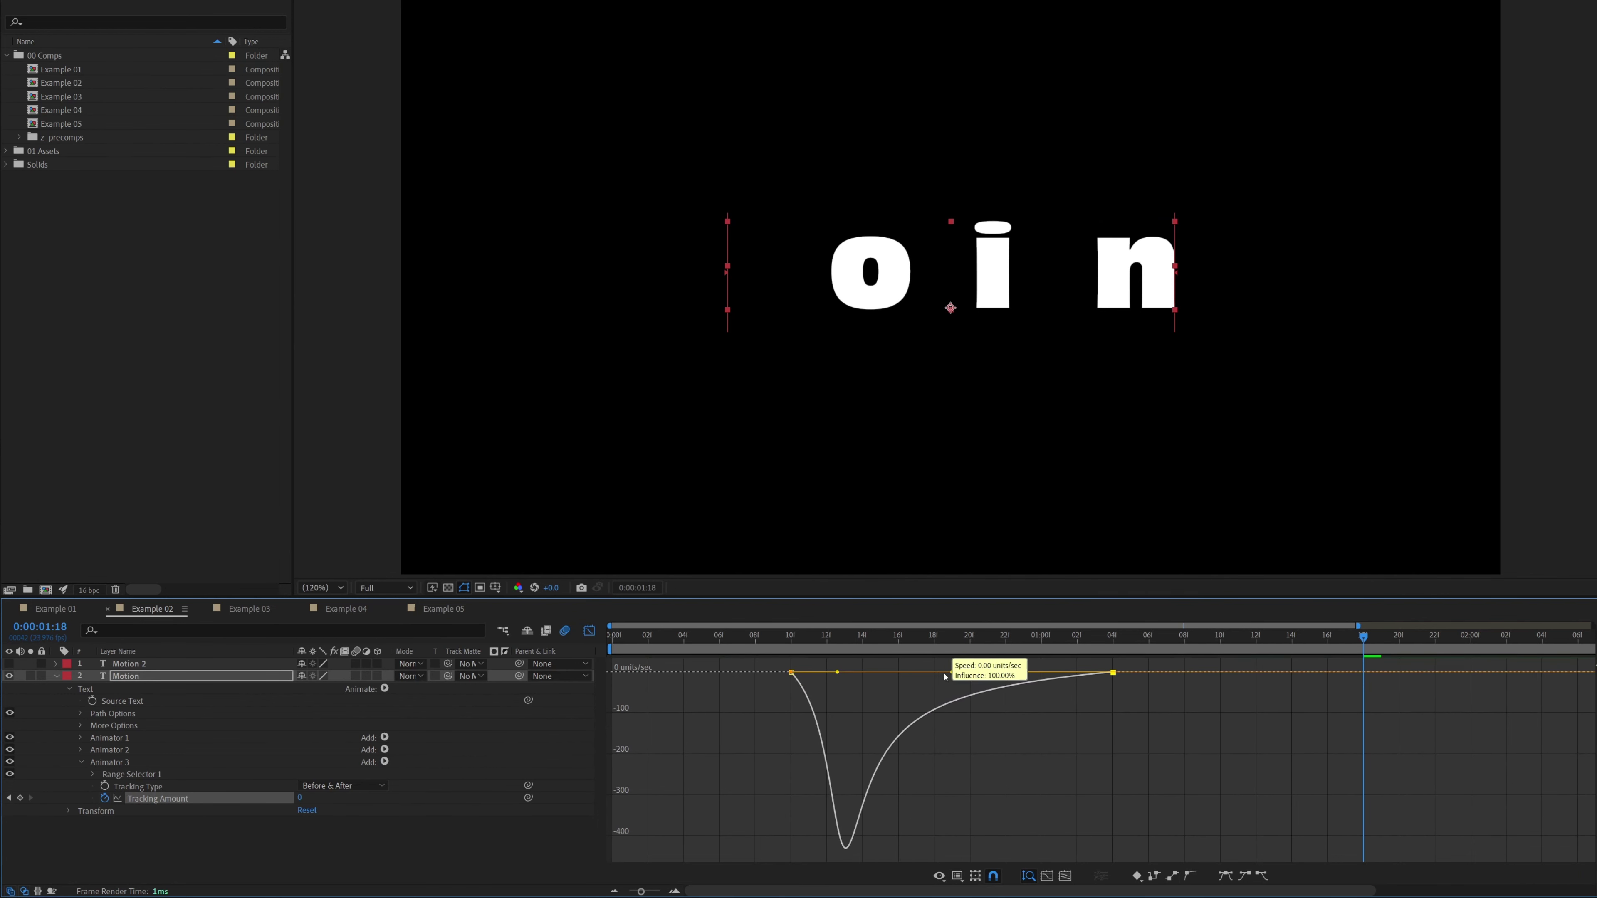
{"action": "key", "text": "space"}
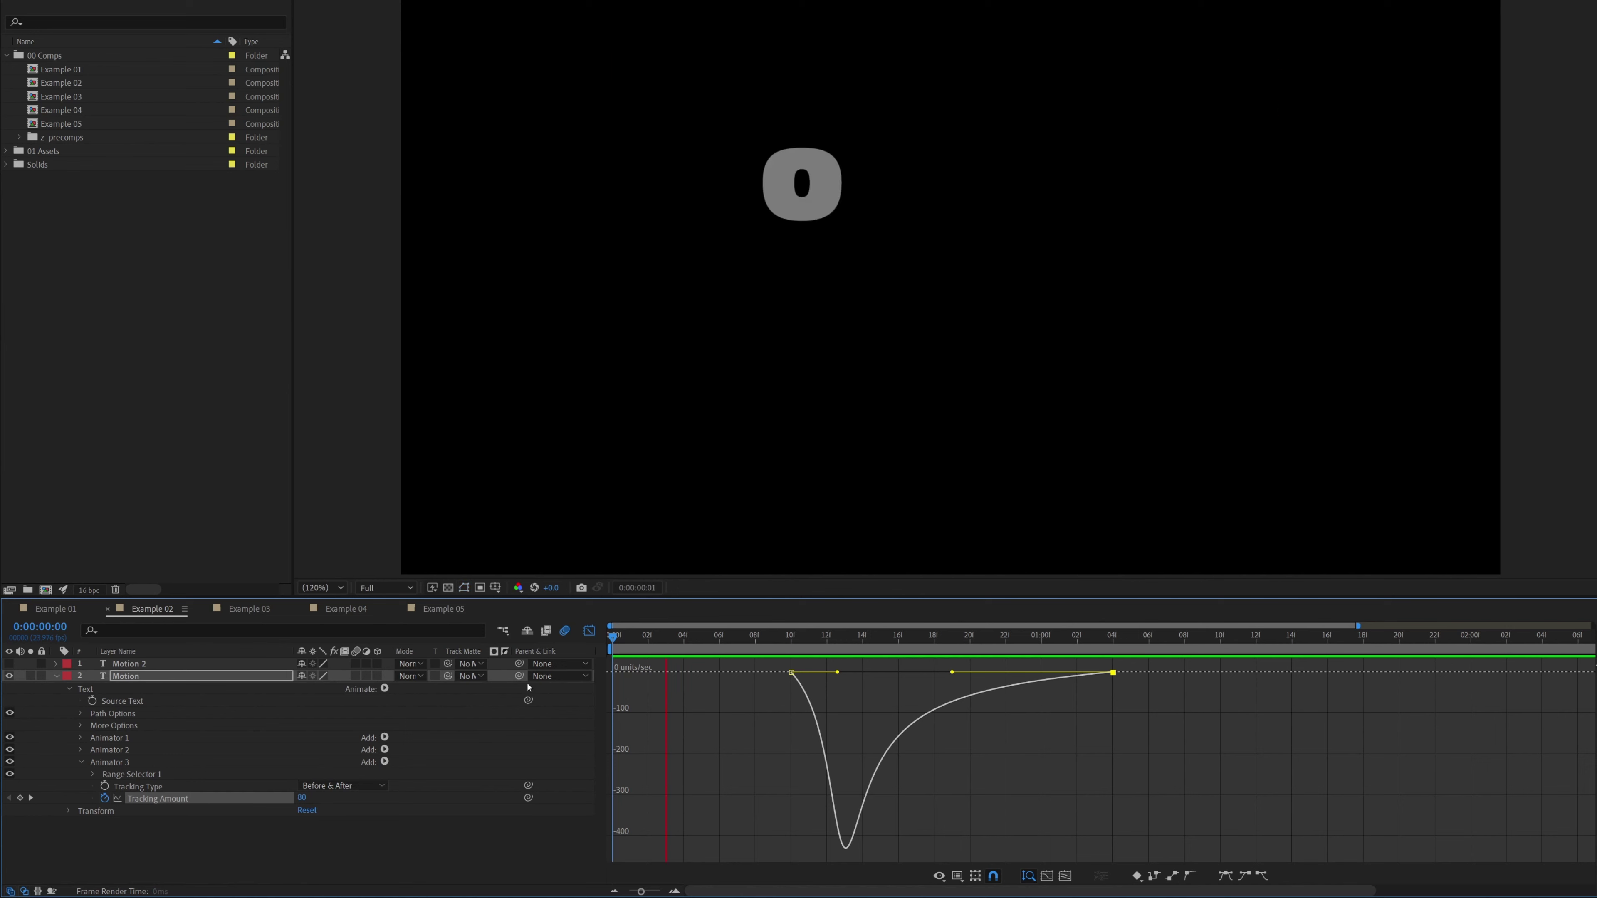
{"action": "key", "text": "space"}
Move the last Tracking Amount keyframe earlier to frame 21, preview it, and return to the layer bar view.
{"action": "left_click_drag", "start_coordinate": [1113, 673], "coordinate": [988, 673]}
{"action": "key", "text": "space"}
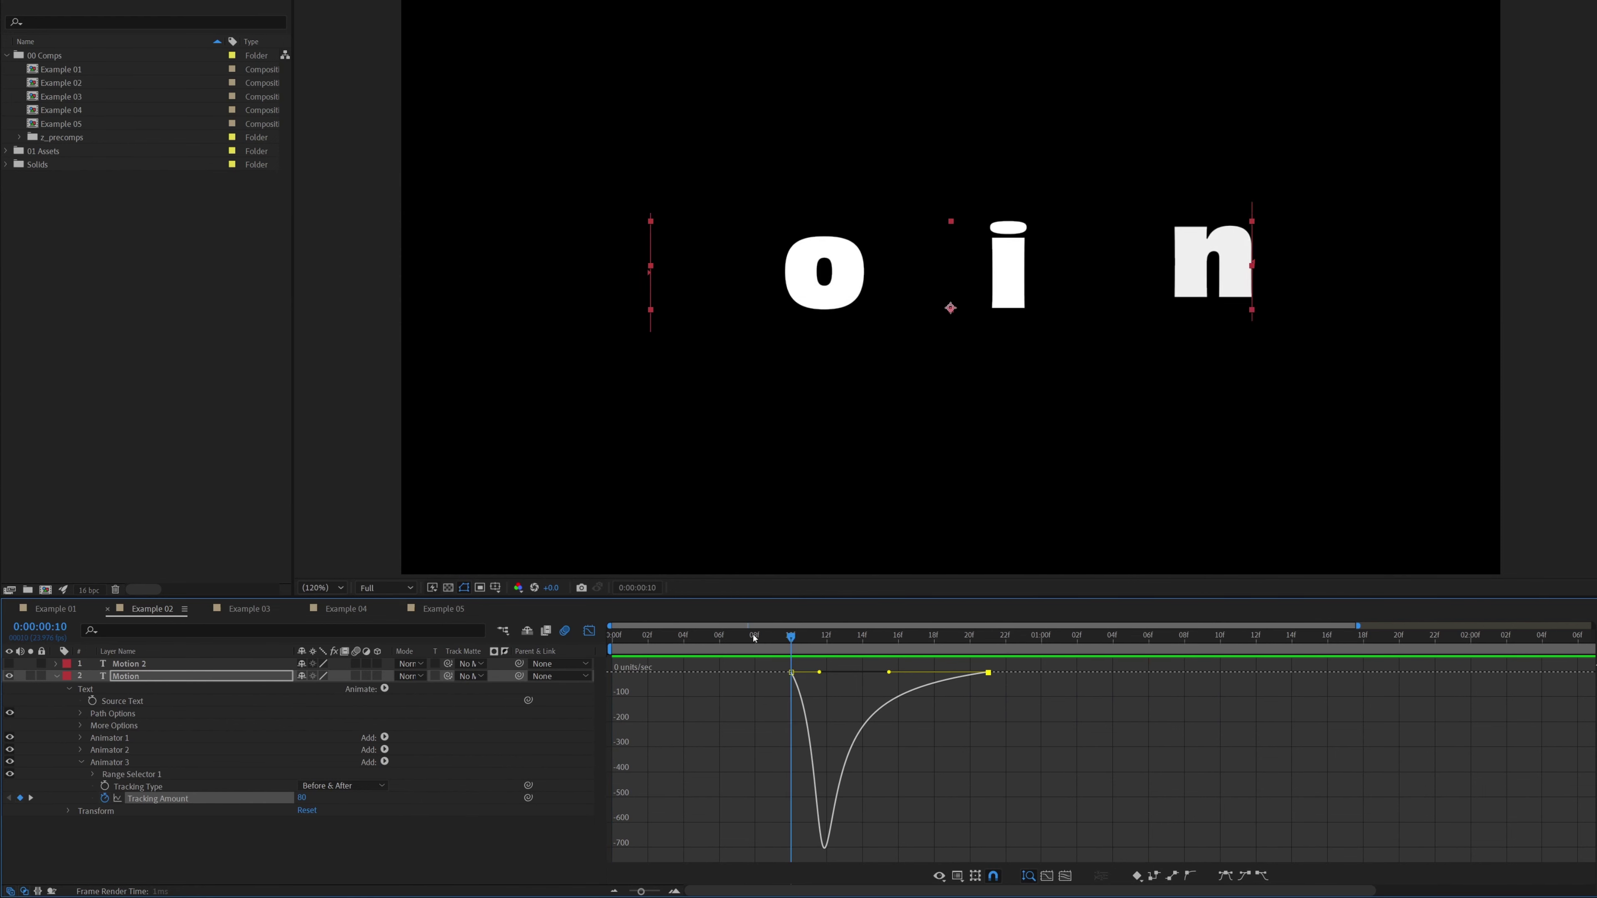
{"action": "key", "text": "shift+F3"}
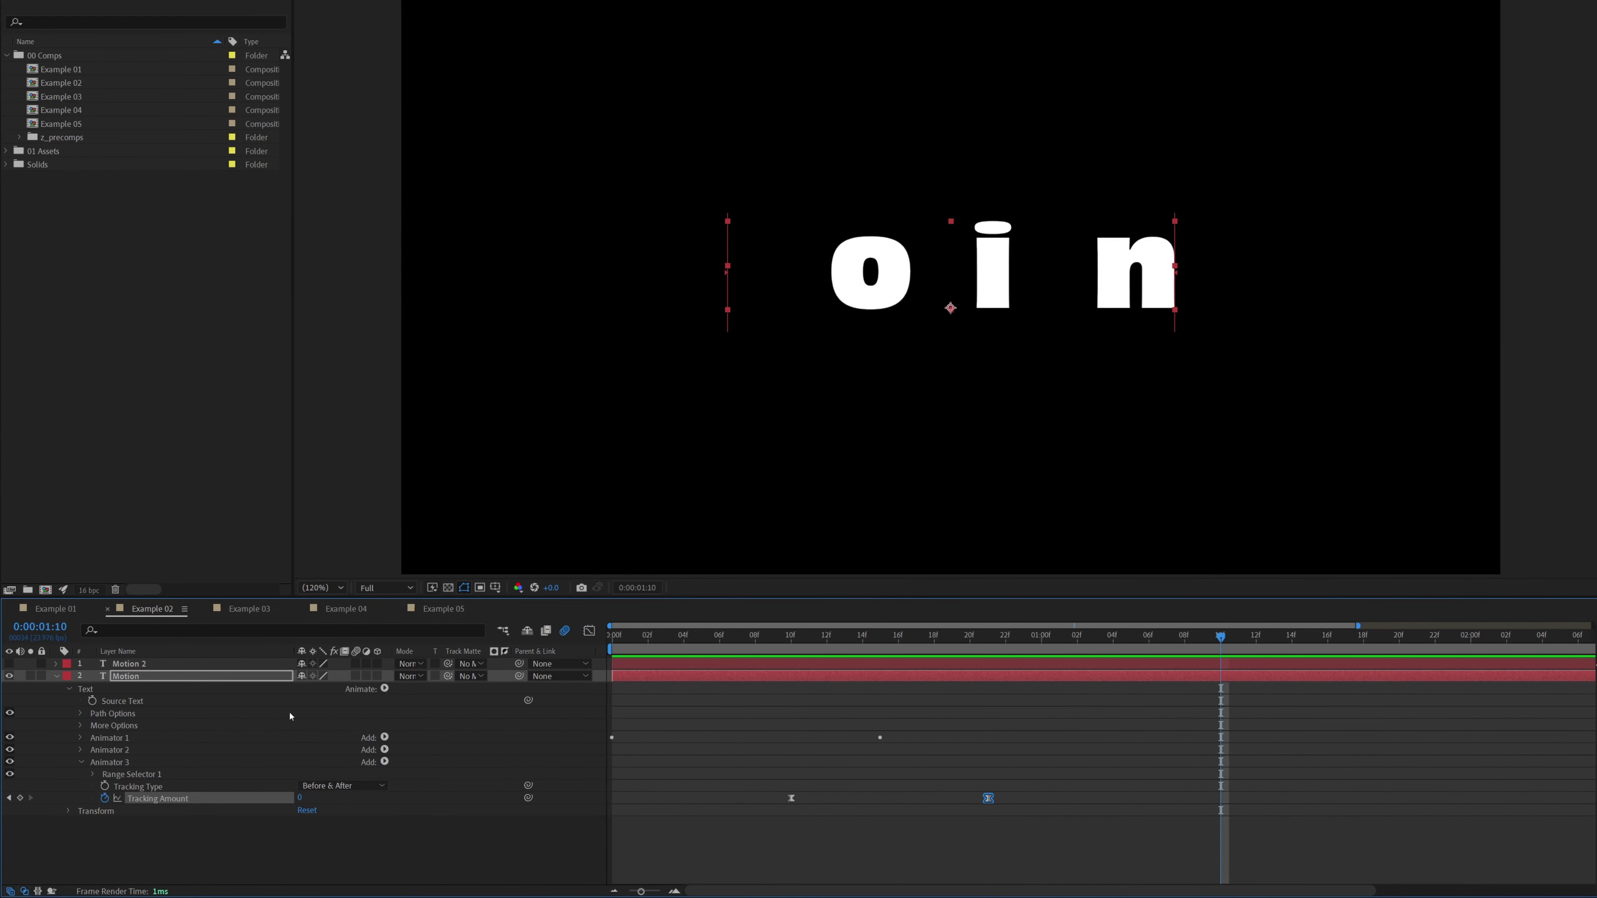
Copy Animator 3 from the Motion layer, unhide Motion 2, and paste the animator into it at frame 10.
{"action": "left_click", "coordinate": [116, 763]}
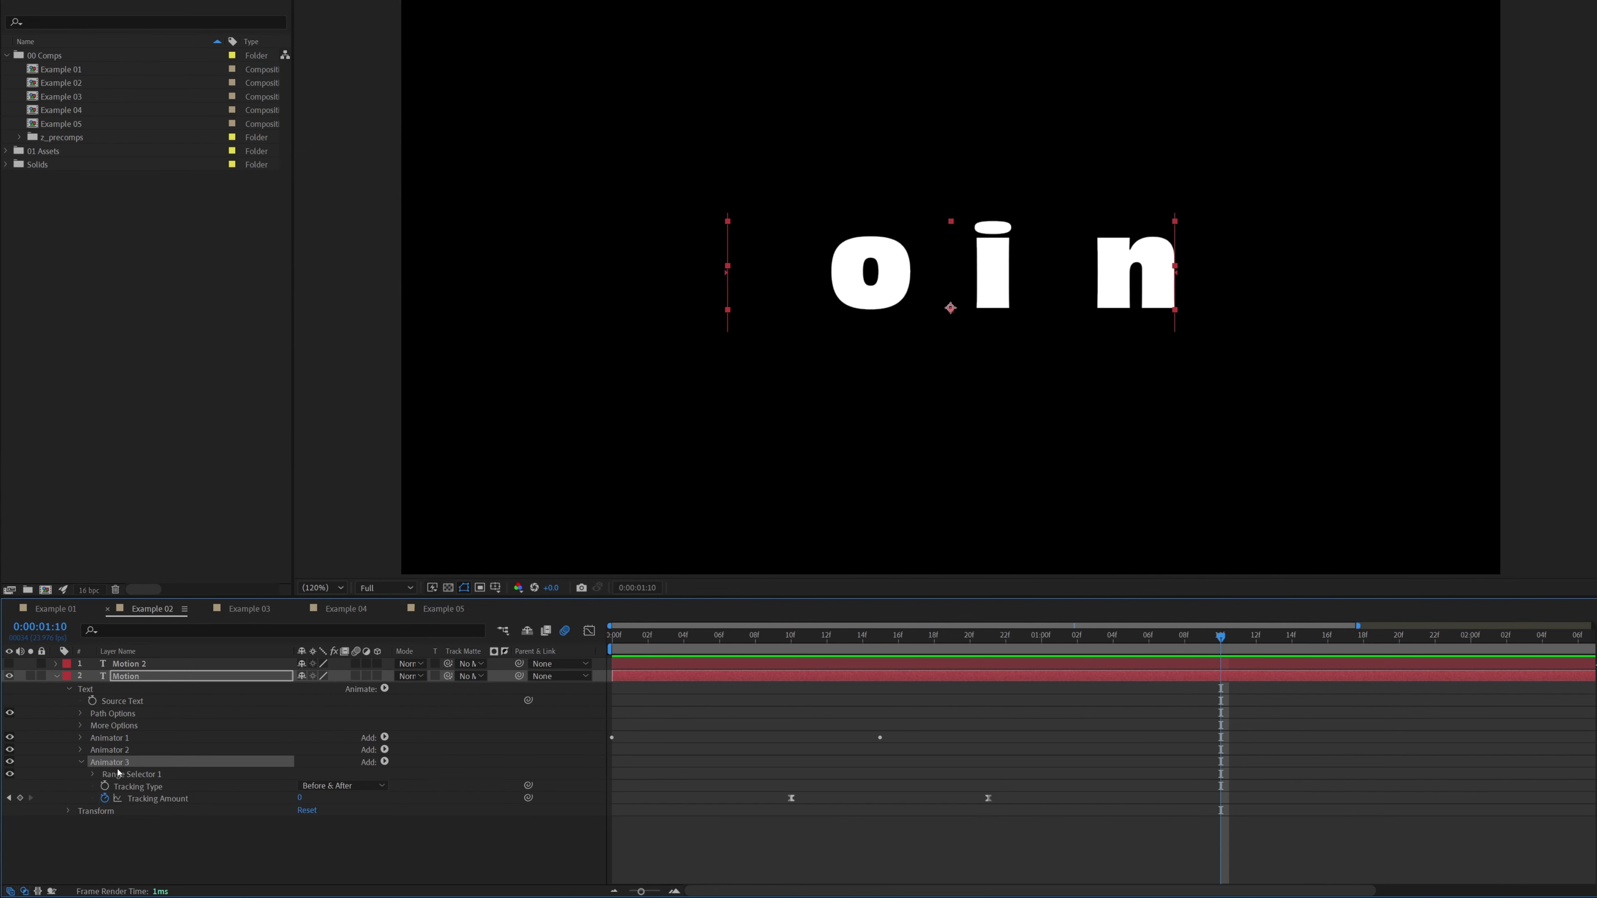
{"action": "key", "text": "ctrl+c"}
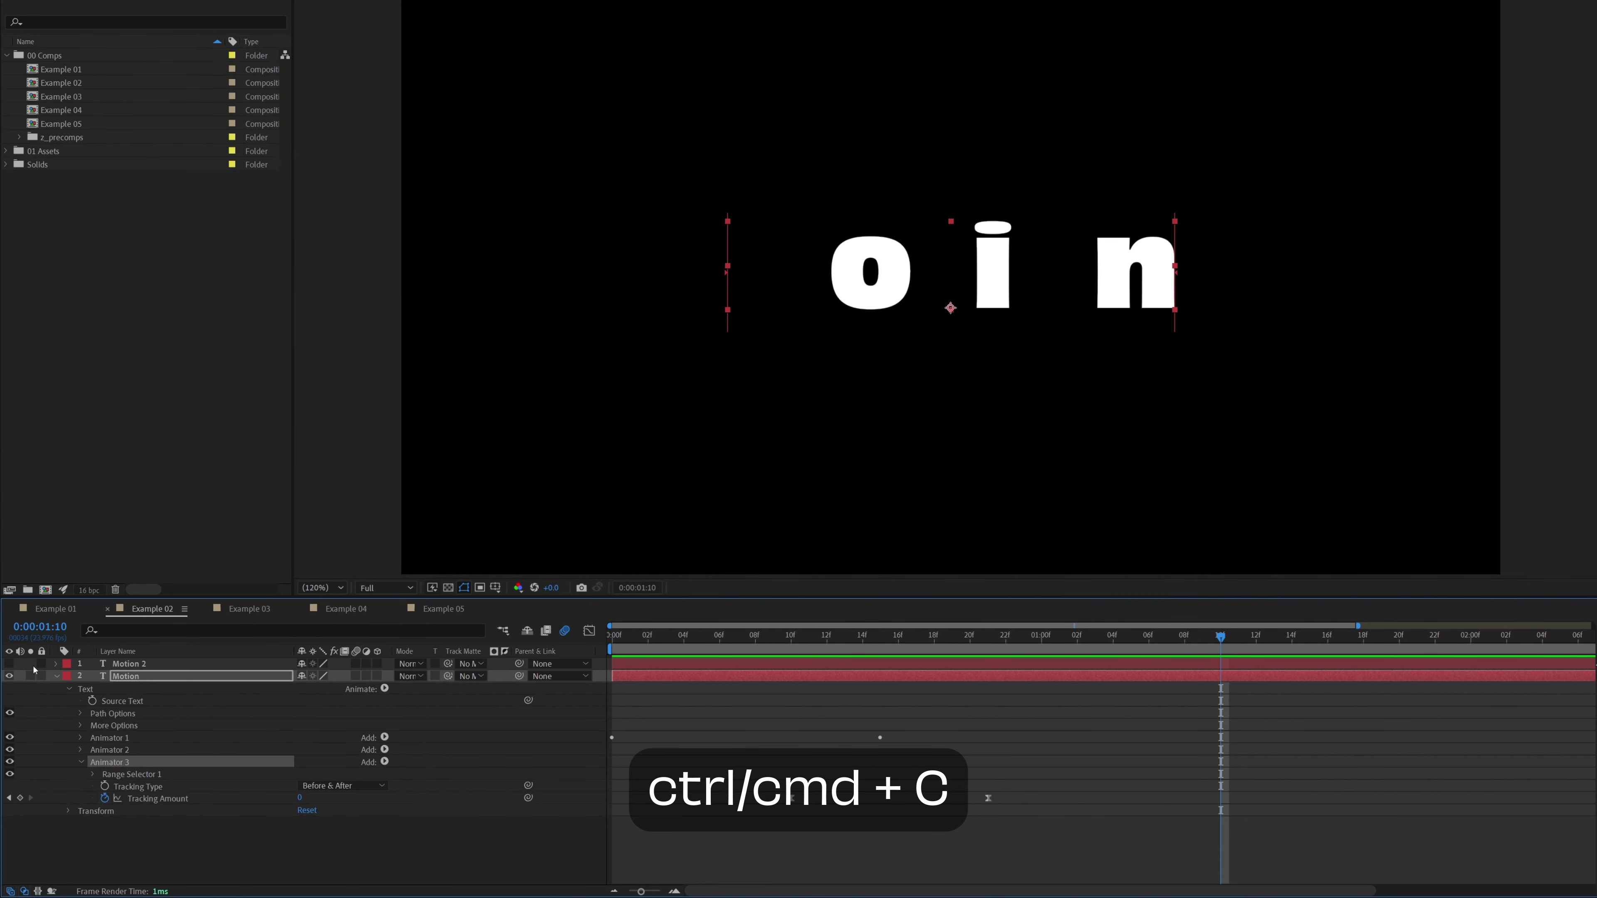
{"action": "left_click", "coordinate": [9, 664]}
{"action": "left_click", "coordinate": [70, 665]}
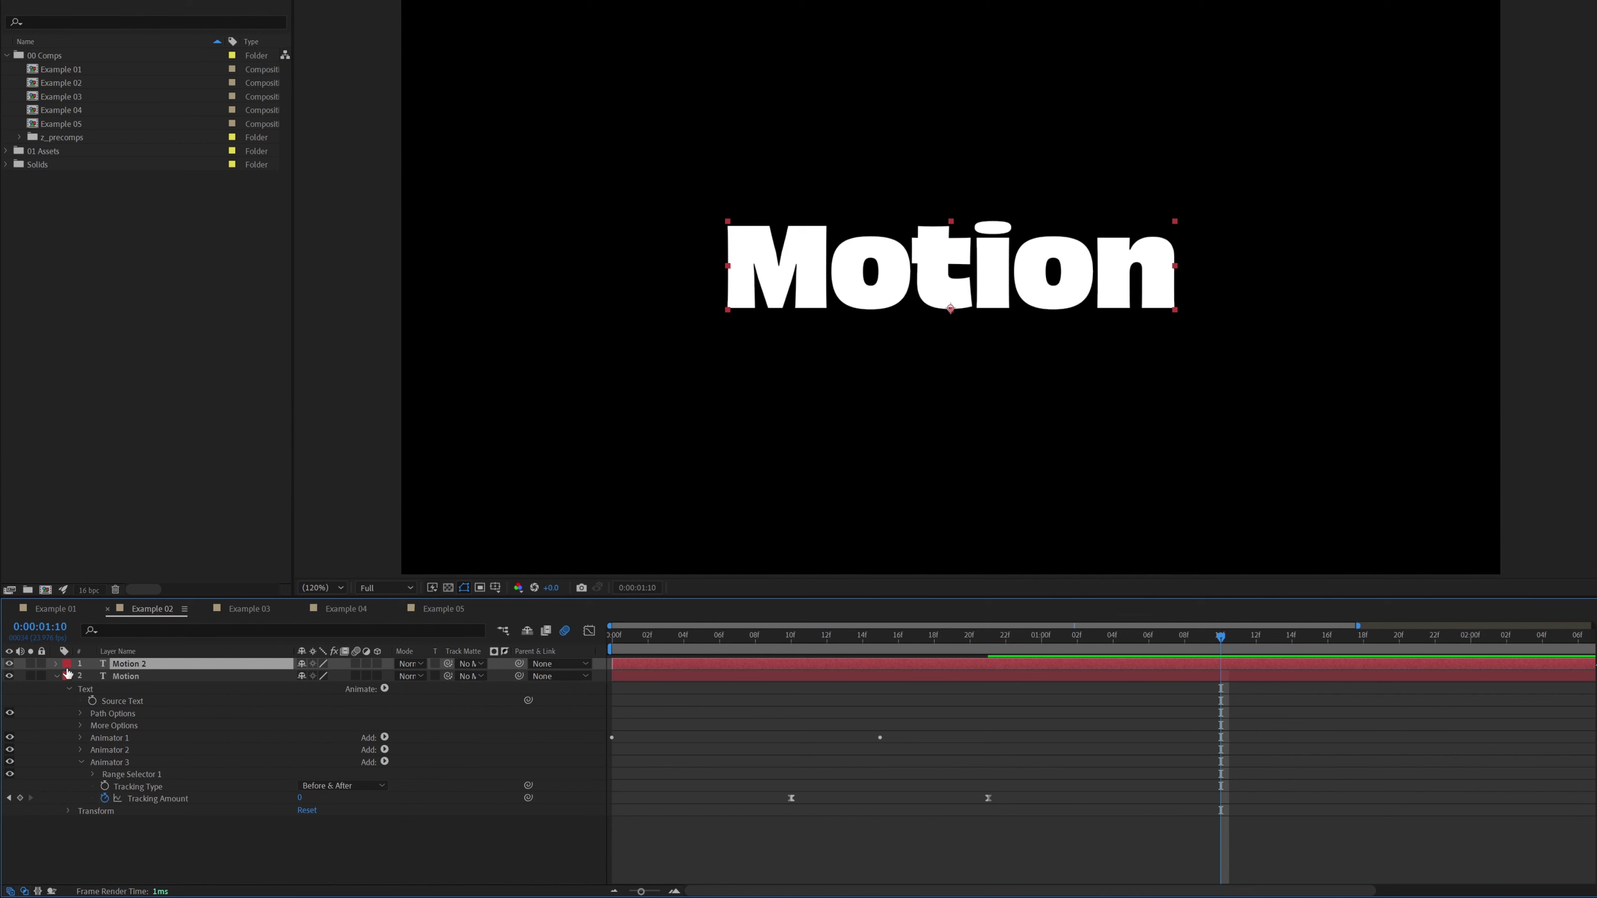
{"action": "left_click_drag", "start_coordinate": [1031, 654], "coordinate": [790, 652]}
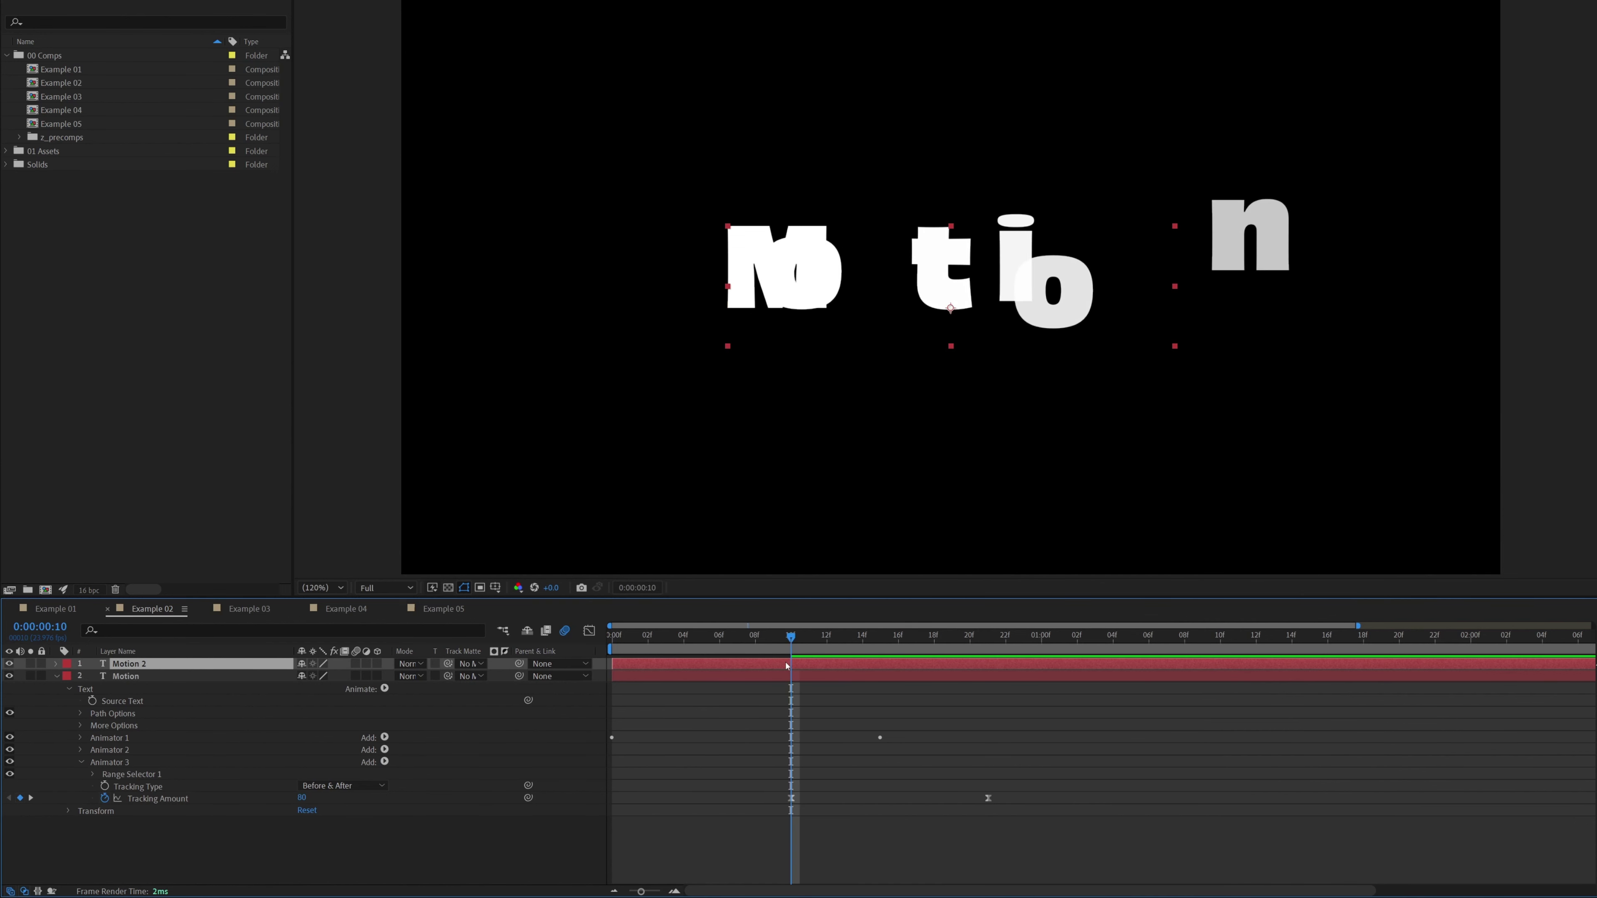
{"action": "left_click", "coordinate": [791, 798]}
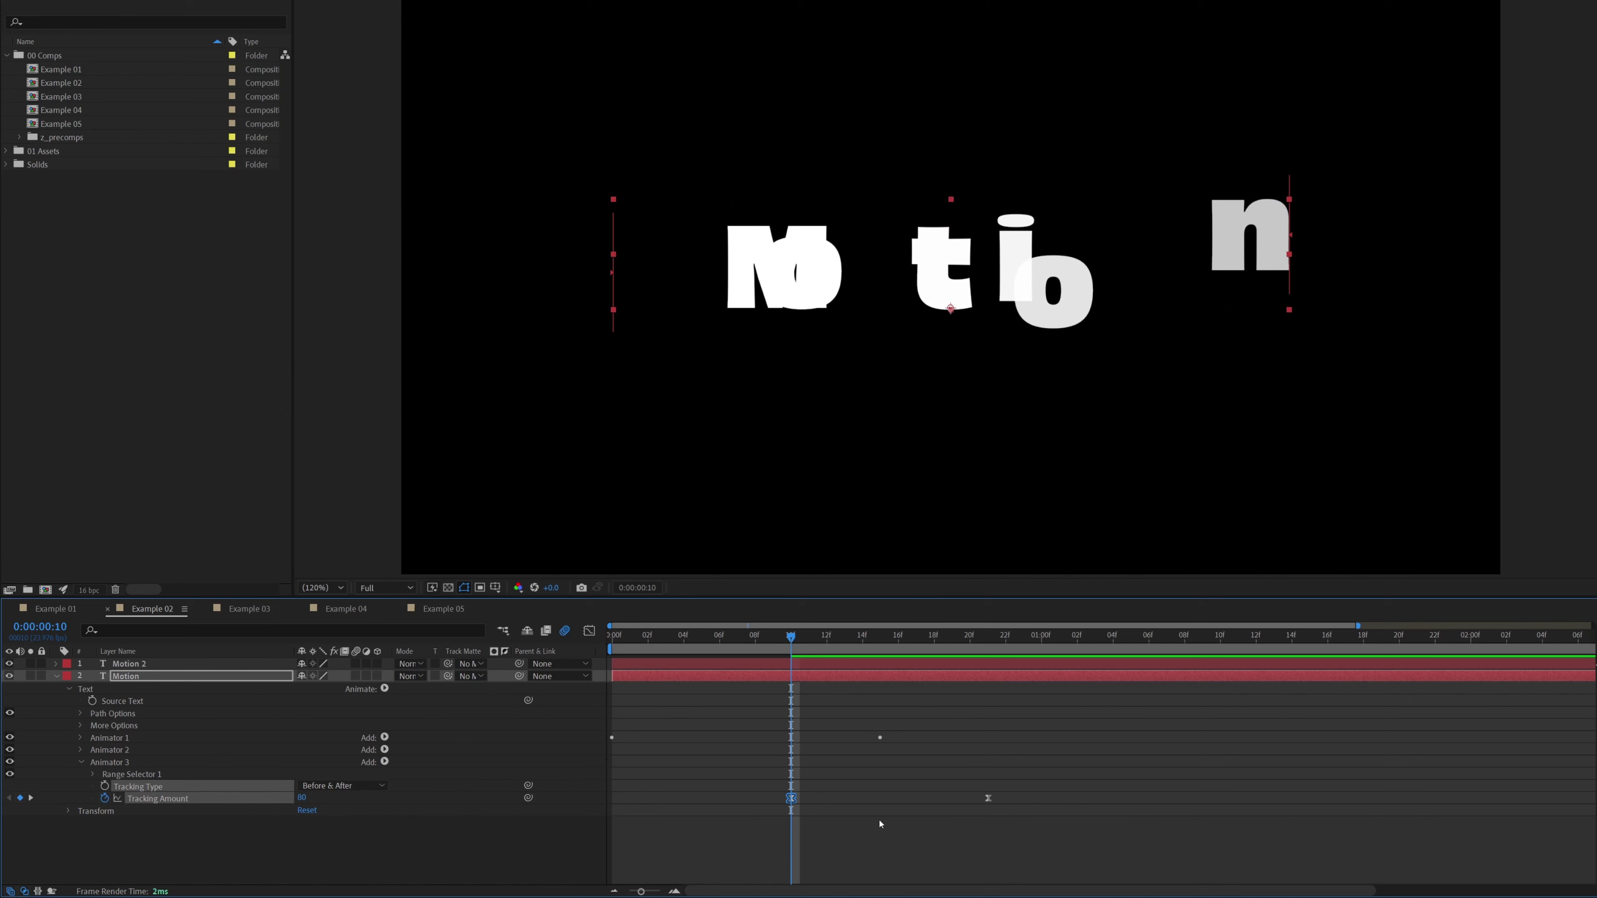
{"action": "key", "text": "ctrl+Up"}
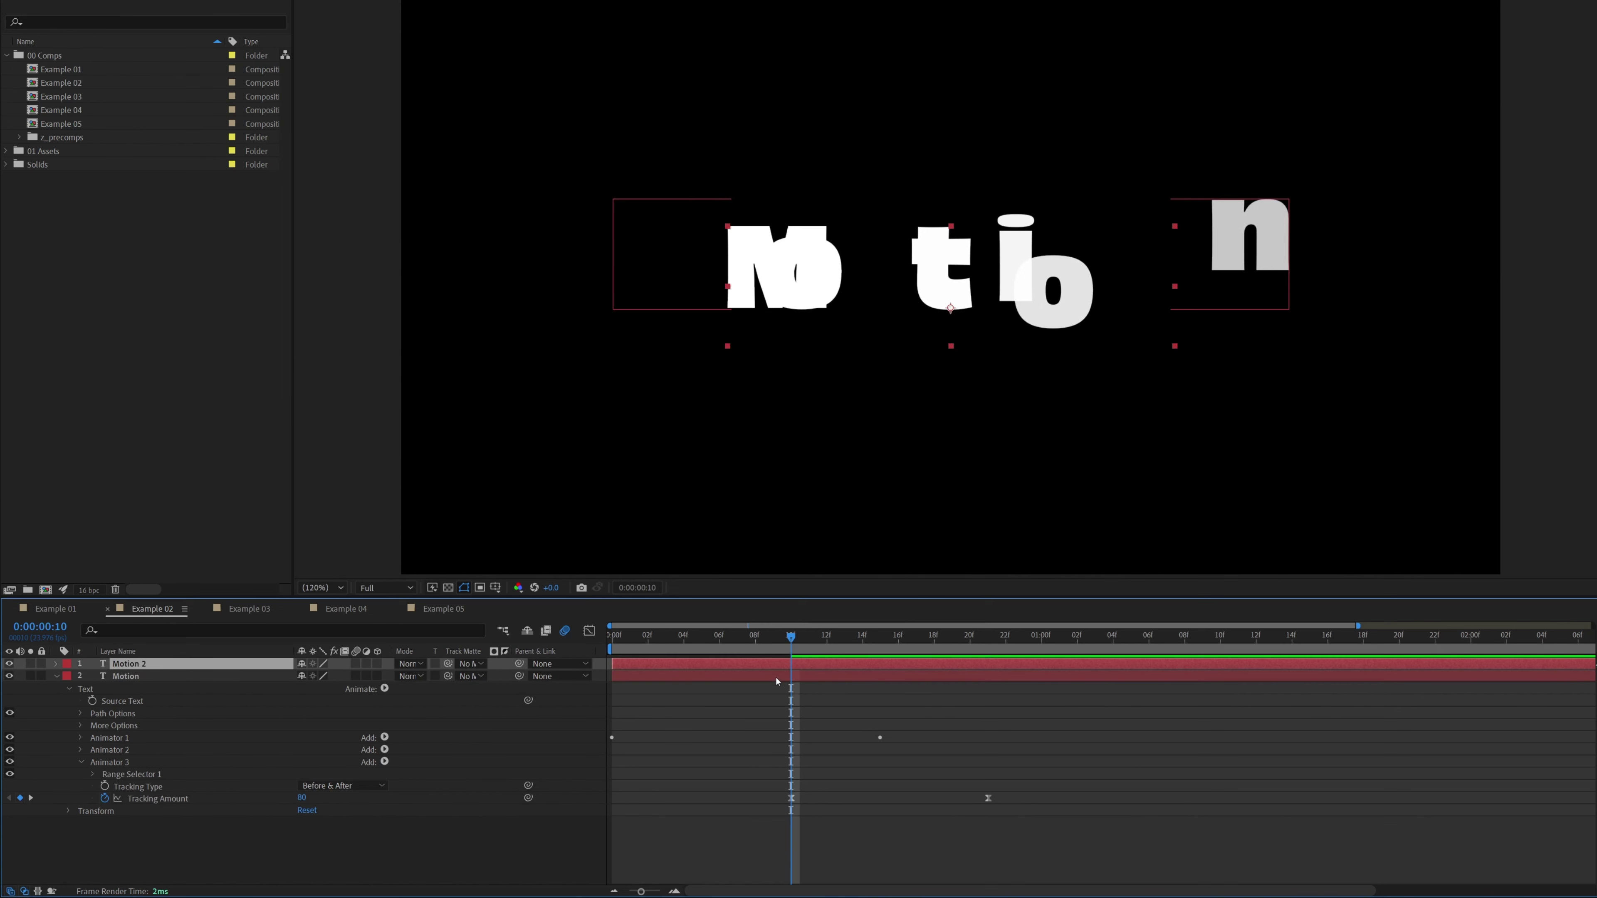
{"action": "key", "text": "ctrl+p"}
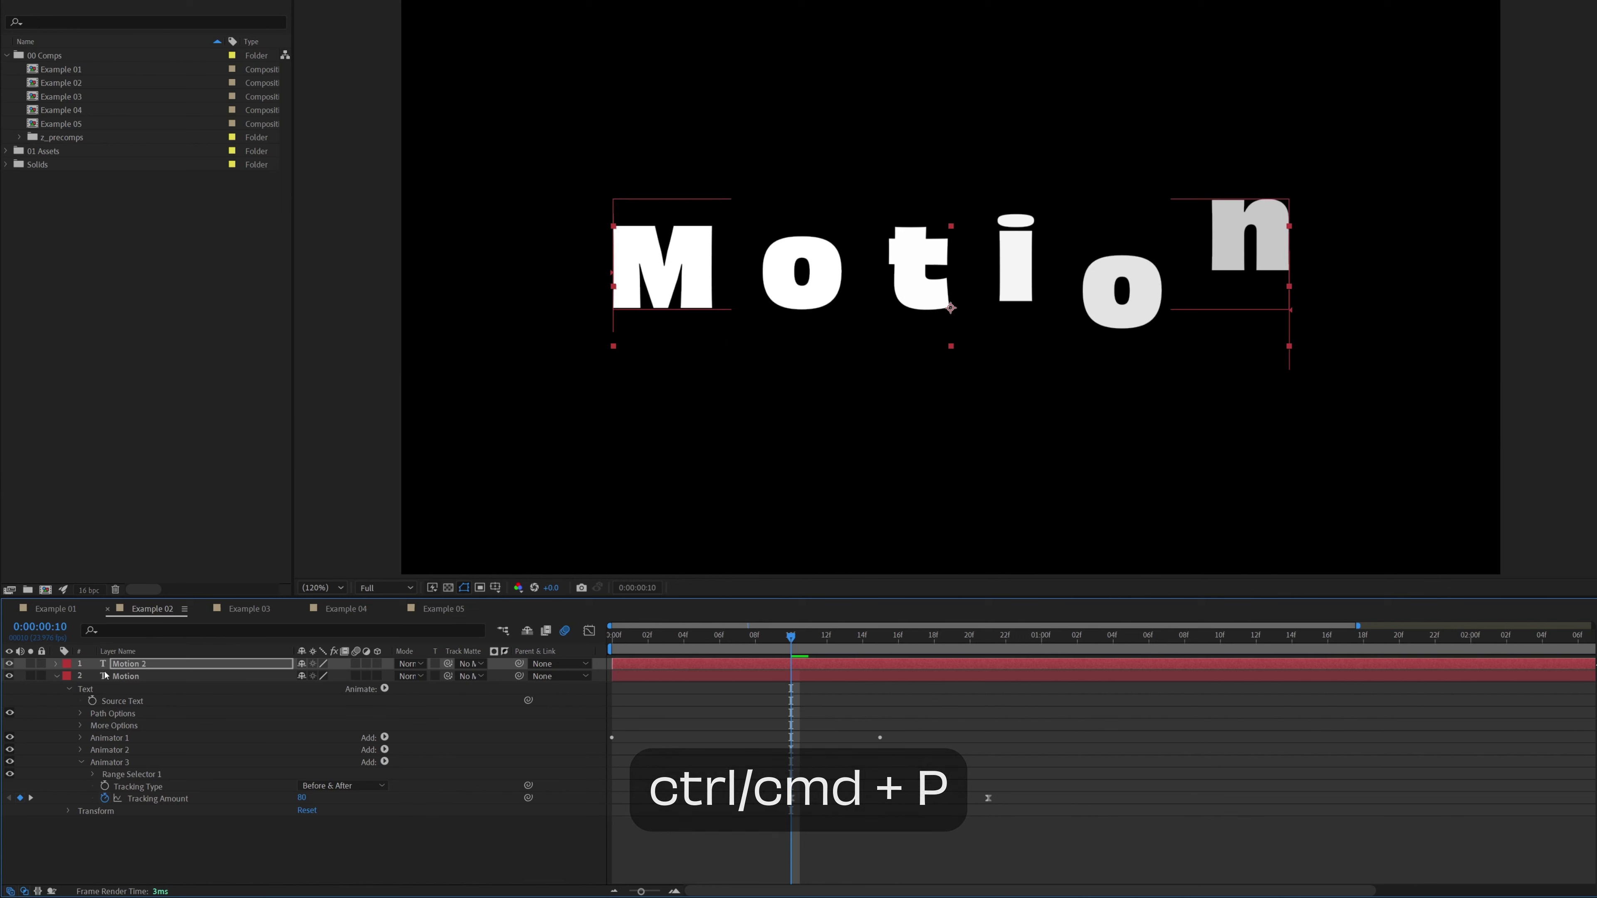
Expand the pasted Animator 3 in Motion 2 to check its keyframes and preview the combined reveal from frame 0.
{"action": "left_click", "coordinate": [56, 664]}
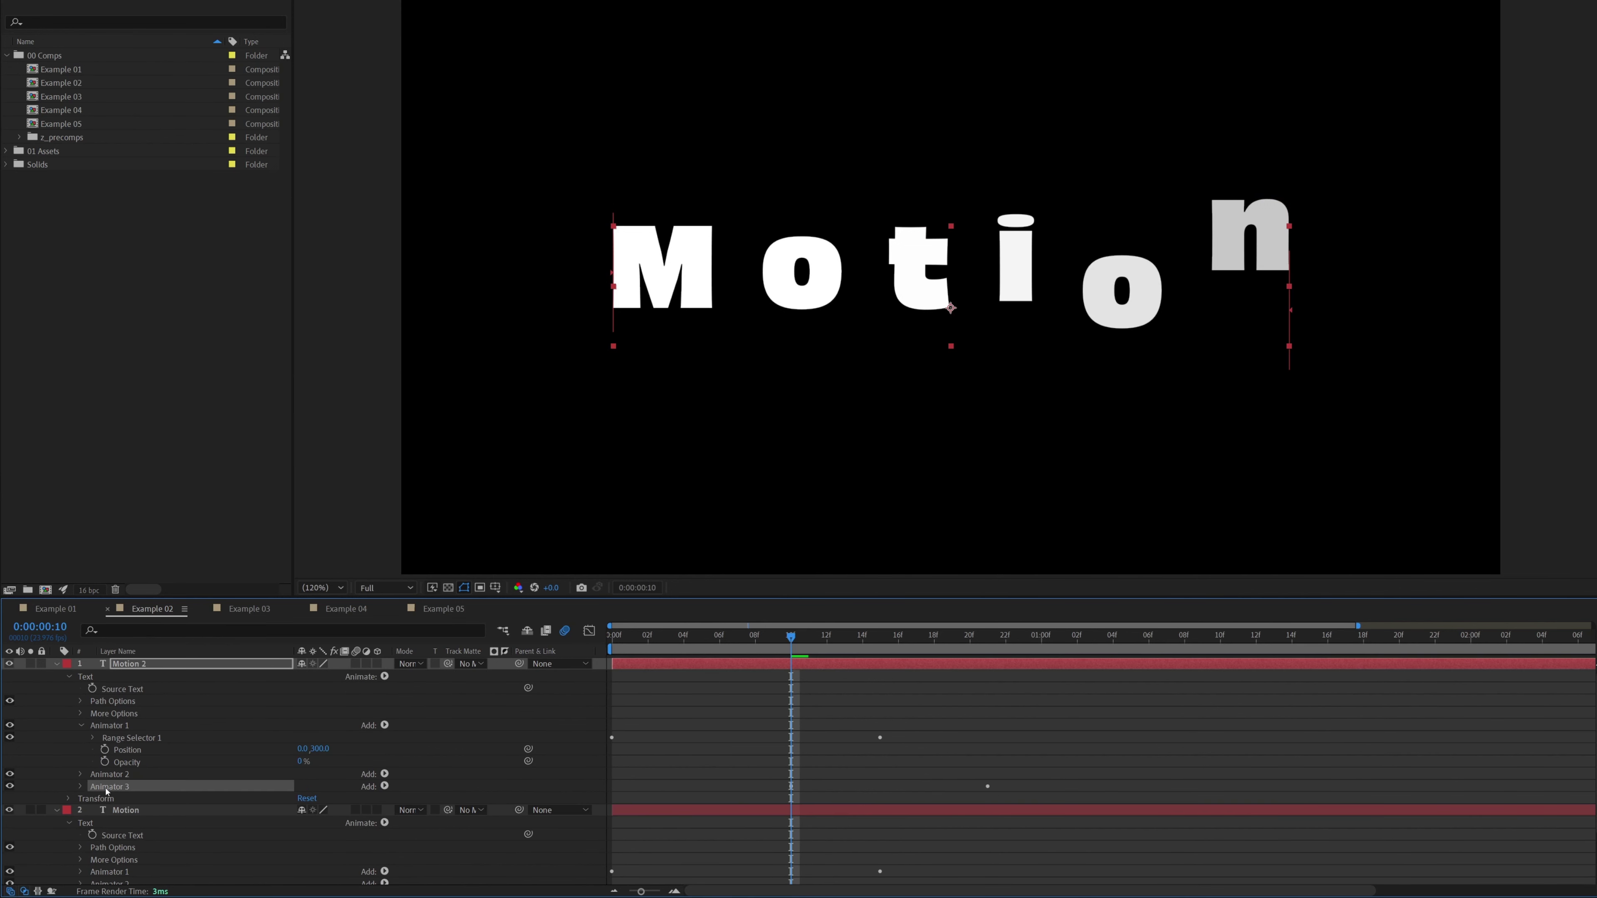
{"action": "left_click", "coordinate": [80, 787]}
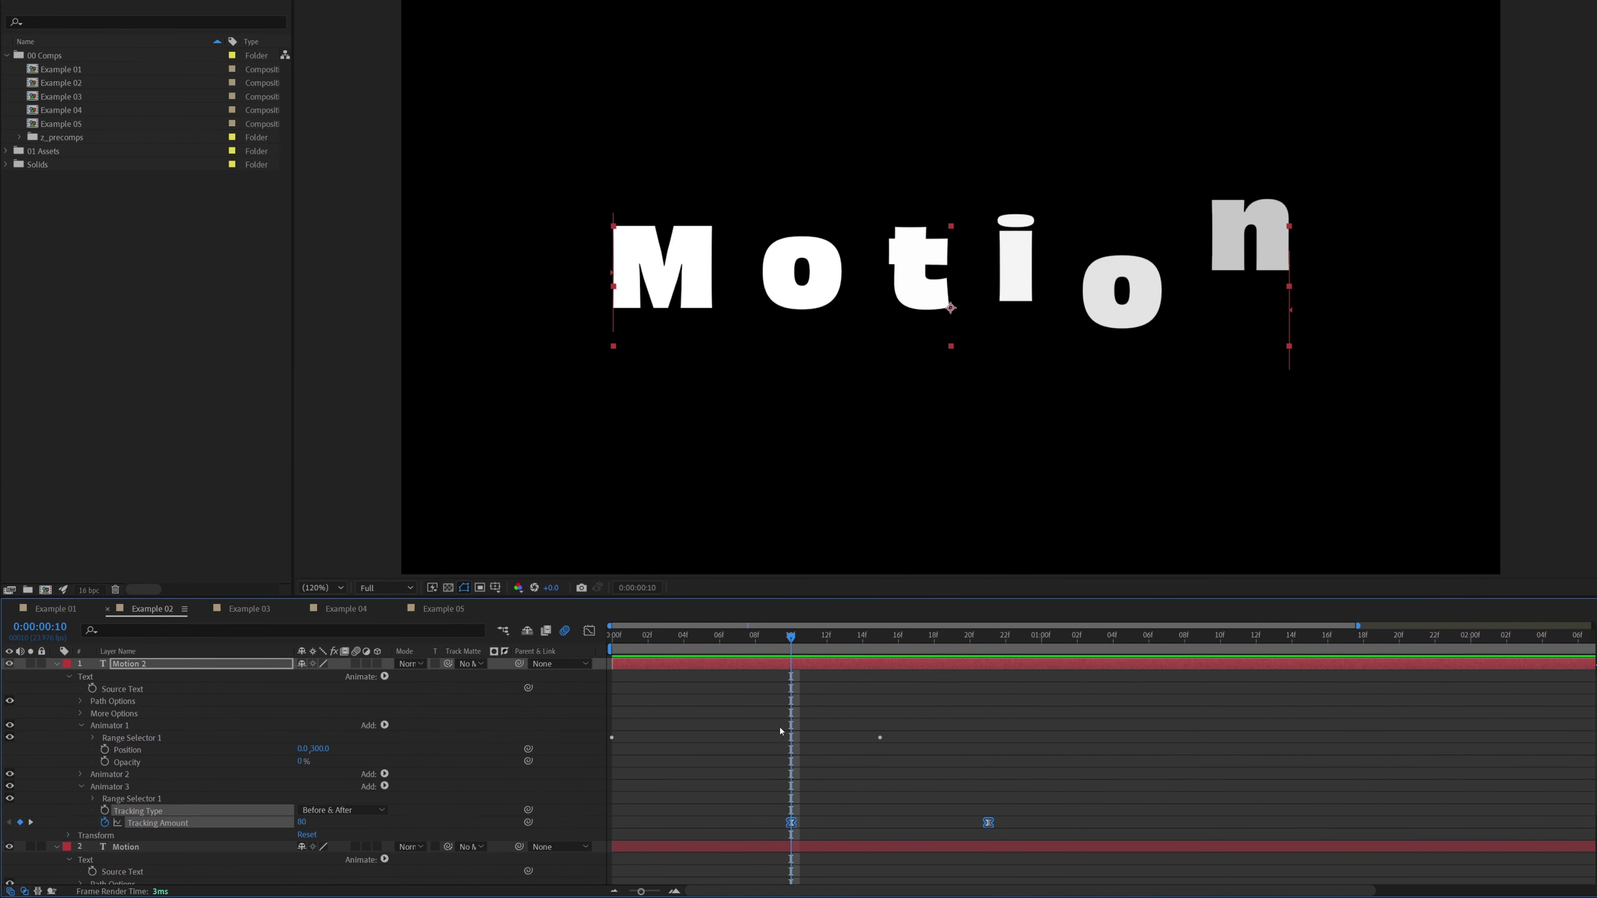
{"action": "key", "text": "Home"}
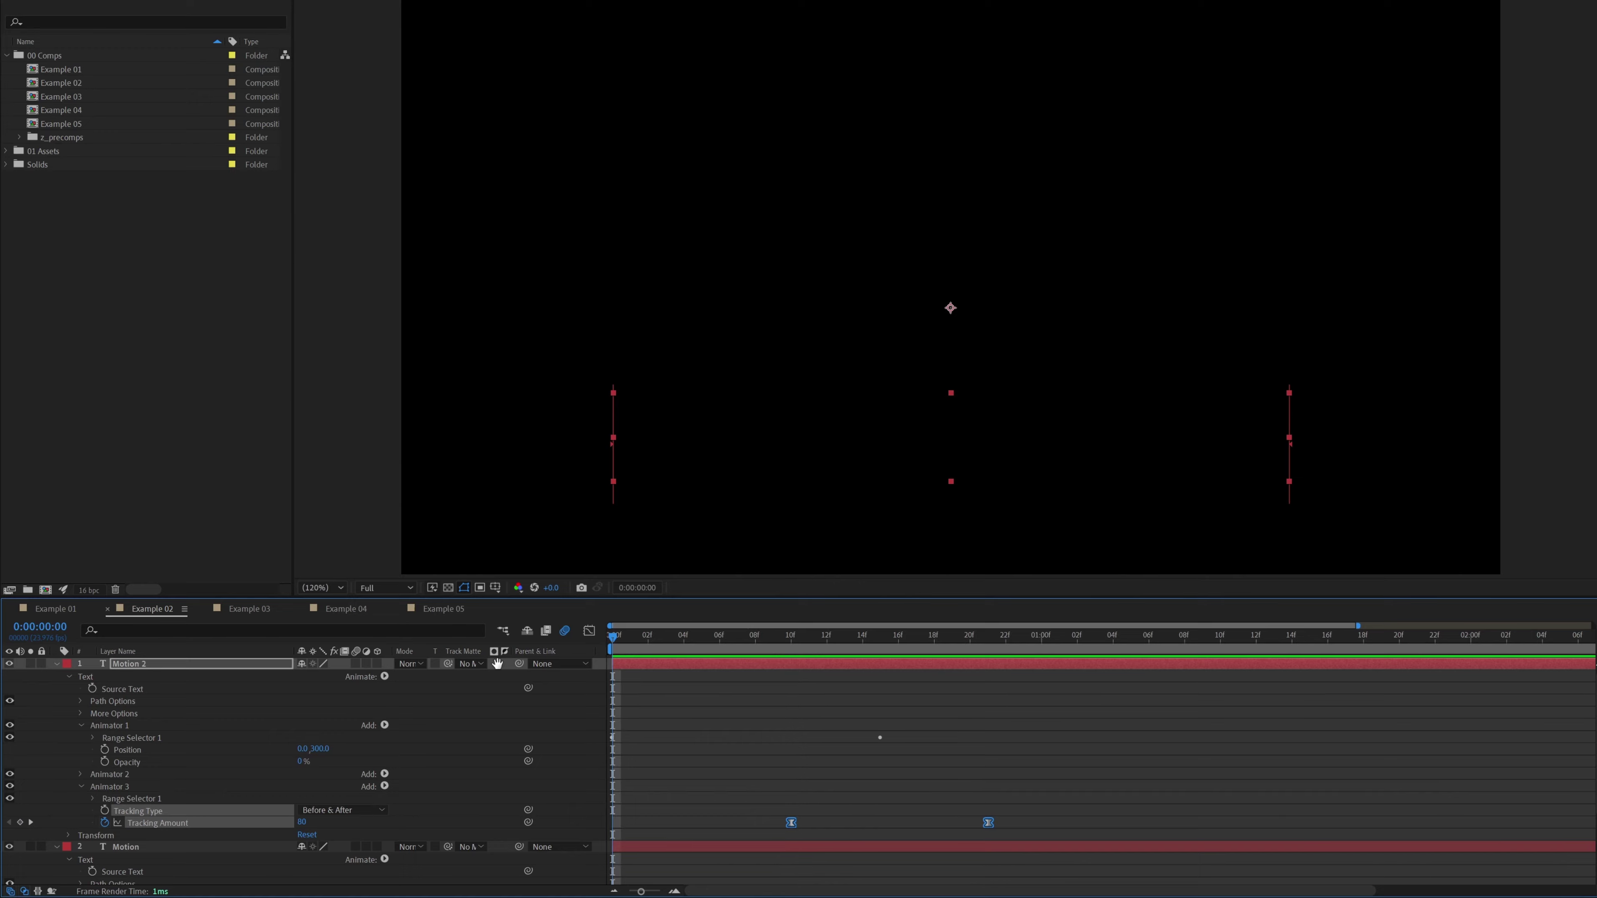
{"action": "key", "text": "space"}
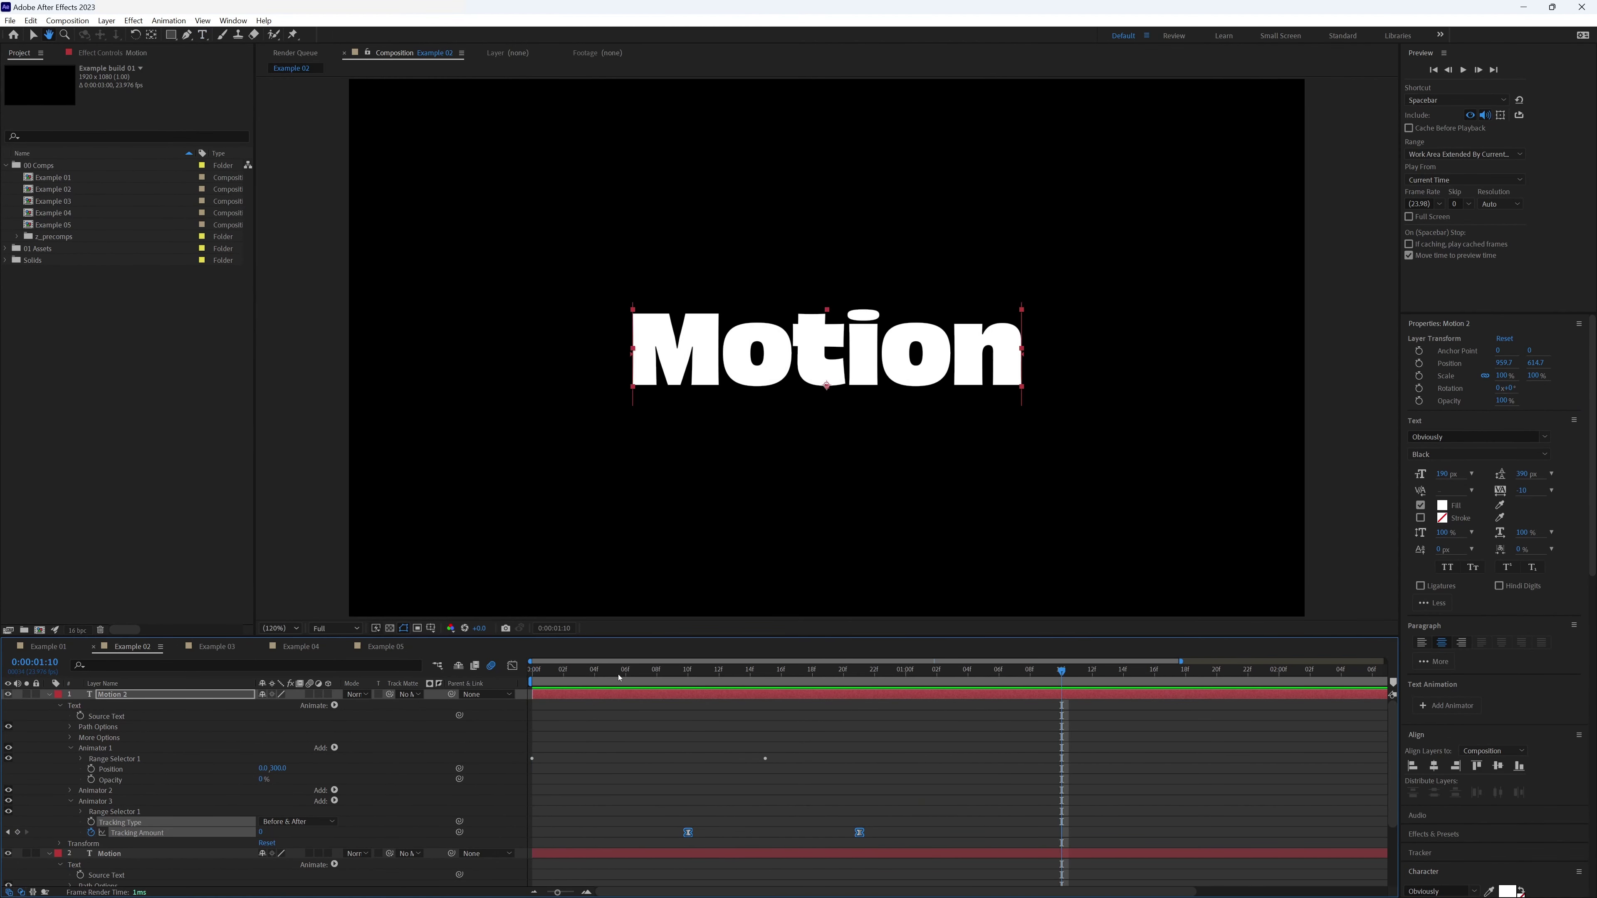
{"action": "key", "text": "space"}
{"action": "key", "text": "space"}
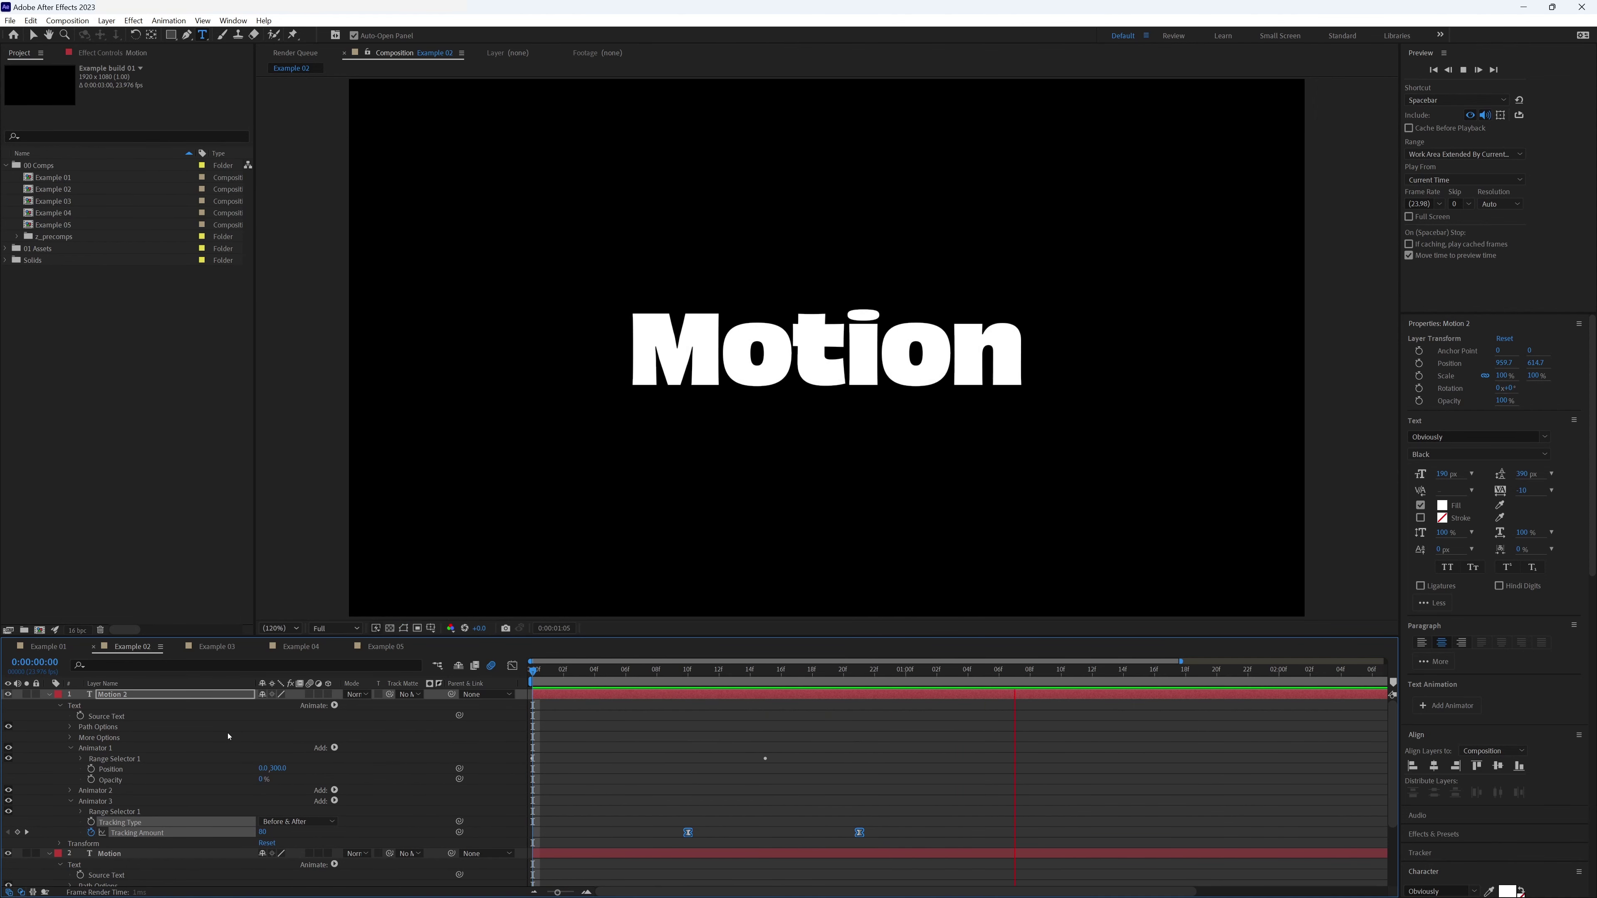
Add a null object to Example 02 and parent the Motion 2 and Motion layers to it.
{"action": "left_click", "coordinate": [591, 759]}
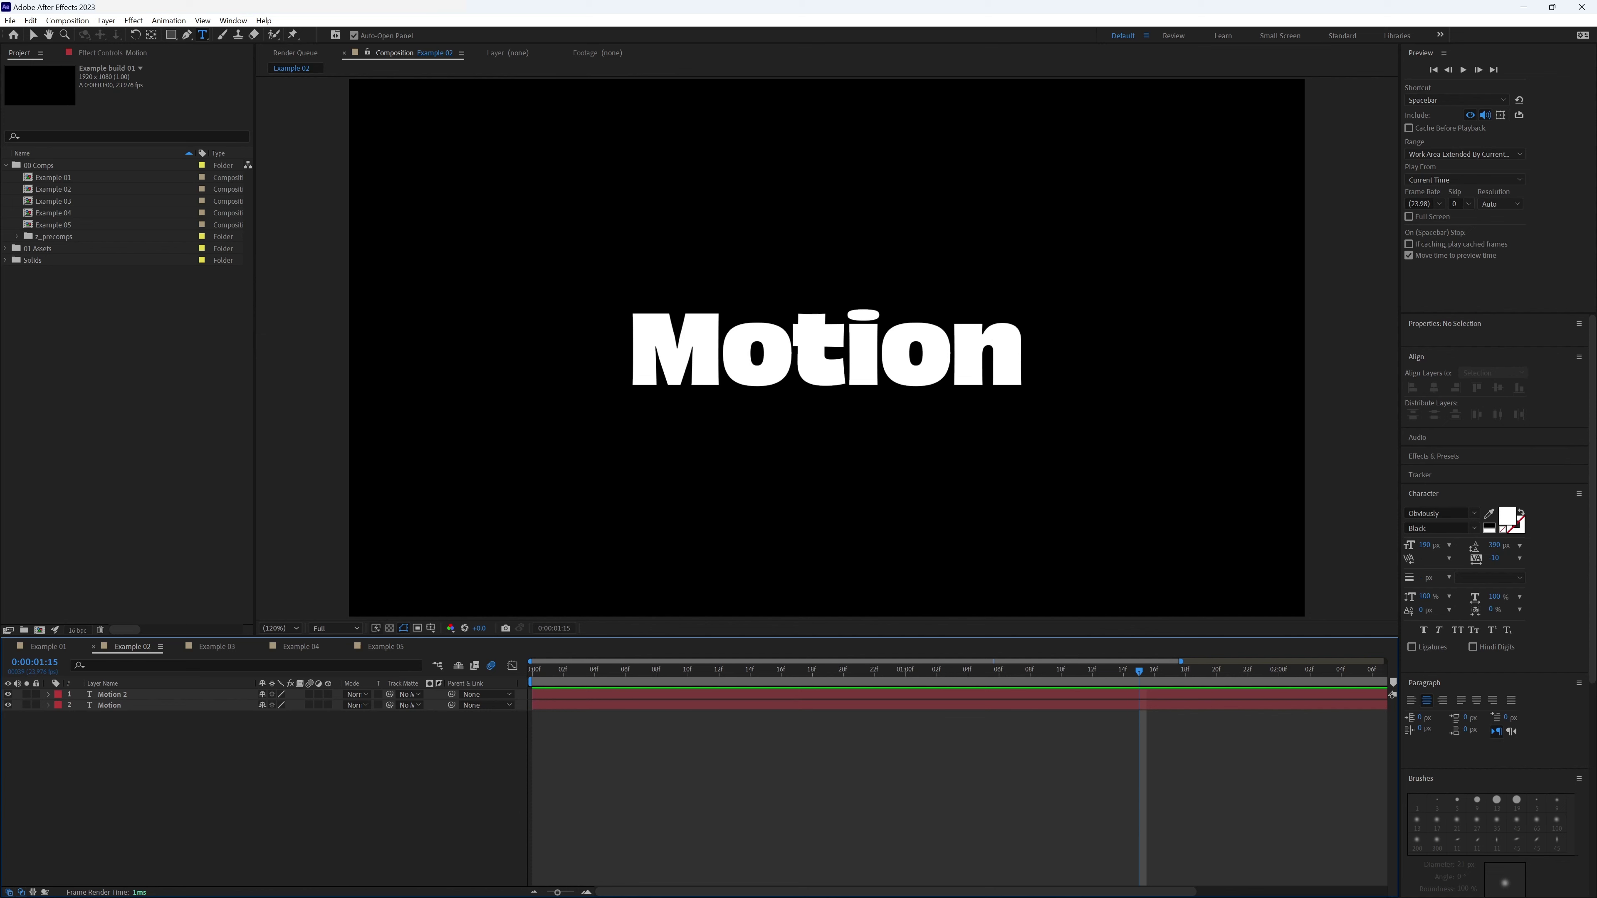
{"action": "left_click", "coordinate": [106, 20]}
{"action": "mouse_move", "coordinate": [189, 35]}
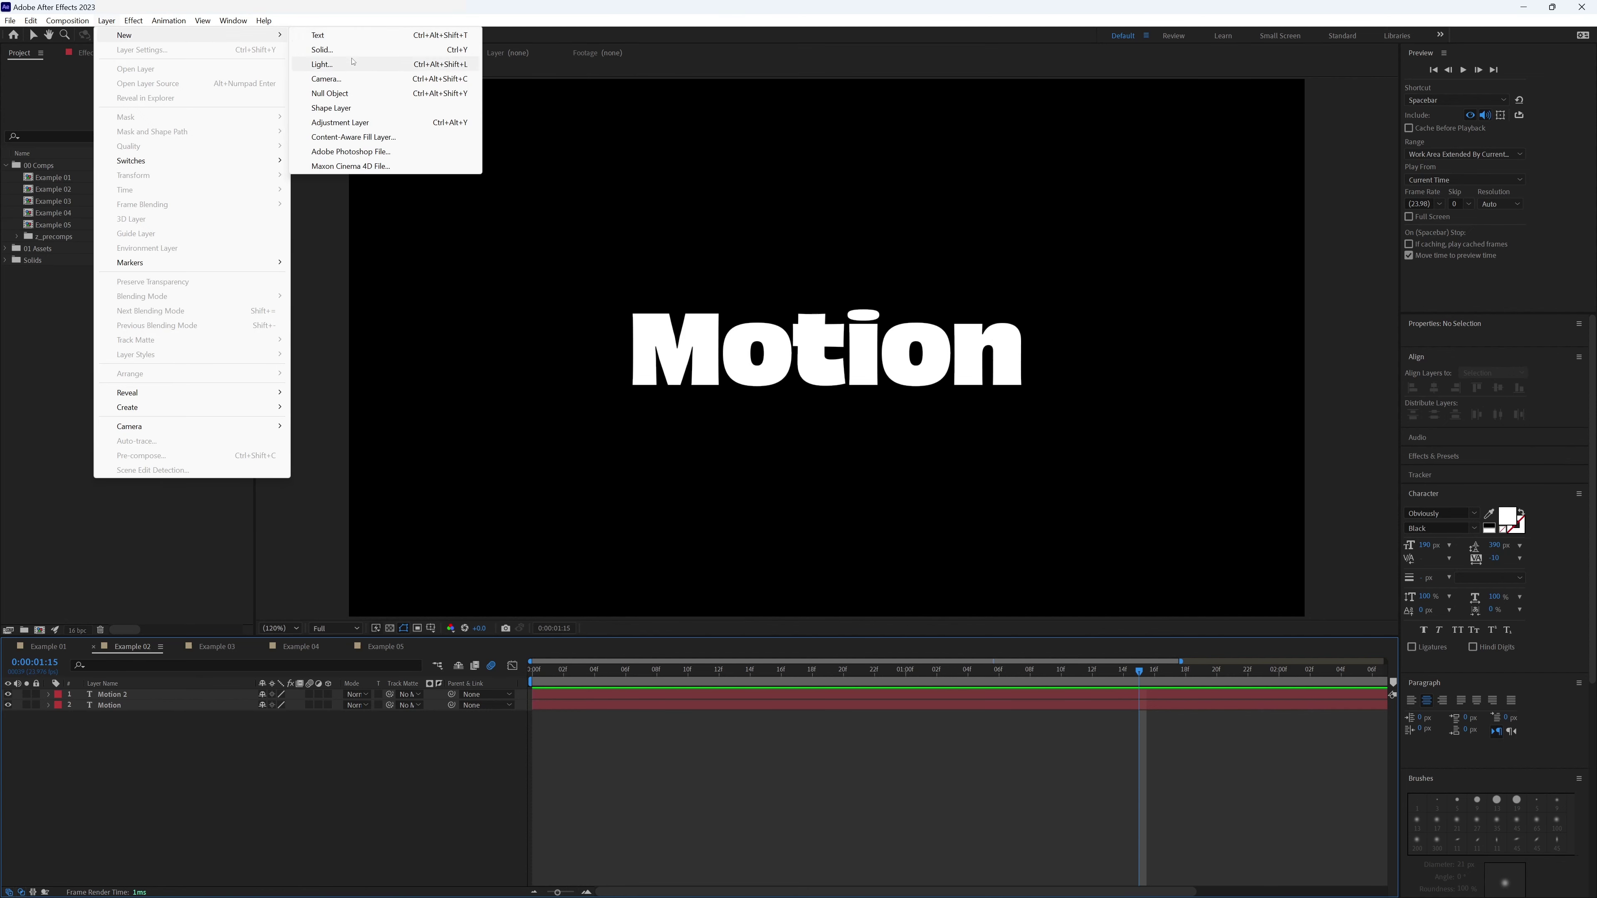
{"action": "left_click", "coordinate": [329, 93]}
{"action": "left_click", "coordinate": [113, 706]}
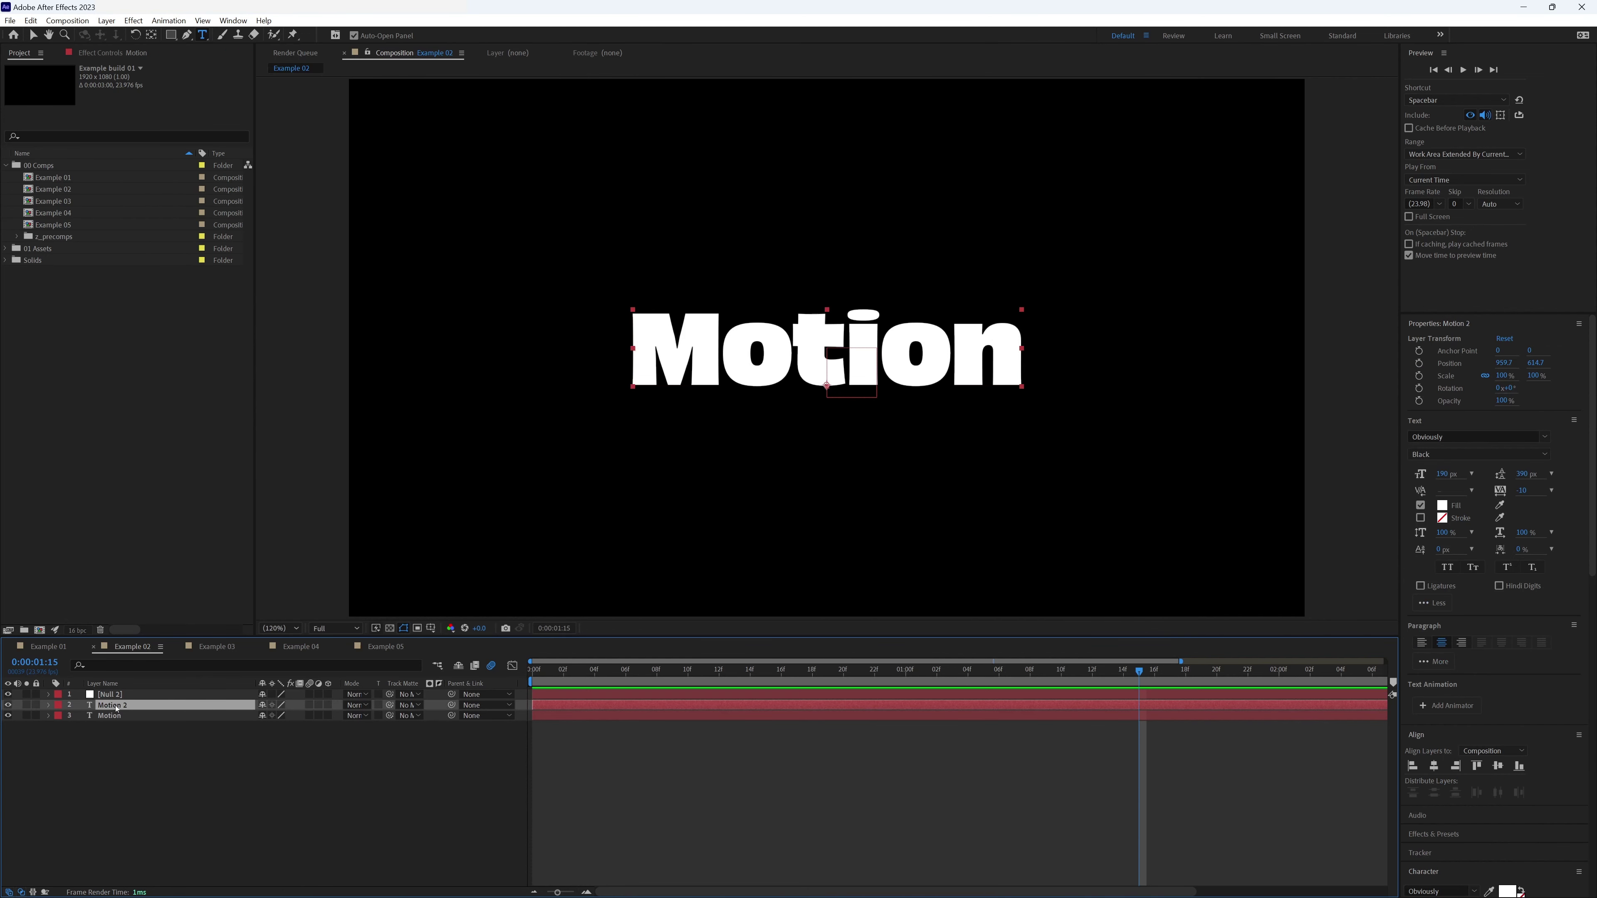
{"action": "left_click", "coordinate": [110, 716], "text": "ctrl"}
{"action": "left_click_drag", "start_coordinate": [452, 706], "coordinate": [110, 695]}
Reveal the null's Scale property and the keyframed properties of the Motion 2 and Motion layers.
{"action": "left_click", "coordinate": [111, 695]}
{"action": "left_click_drag", "start_coordinate": [918, 669], "coordinate": [798, 665]}
{"action": "key", "text": "s"}
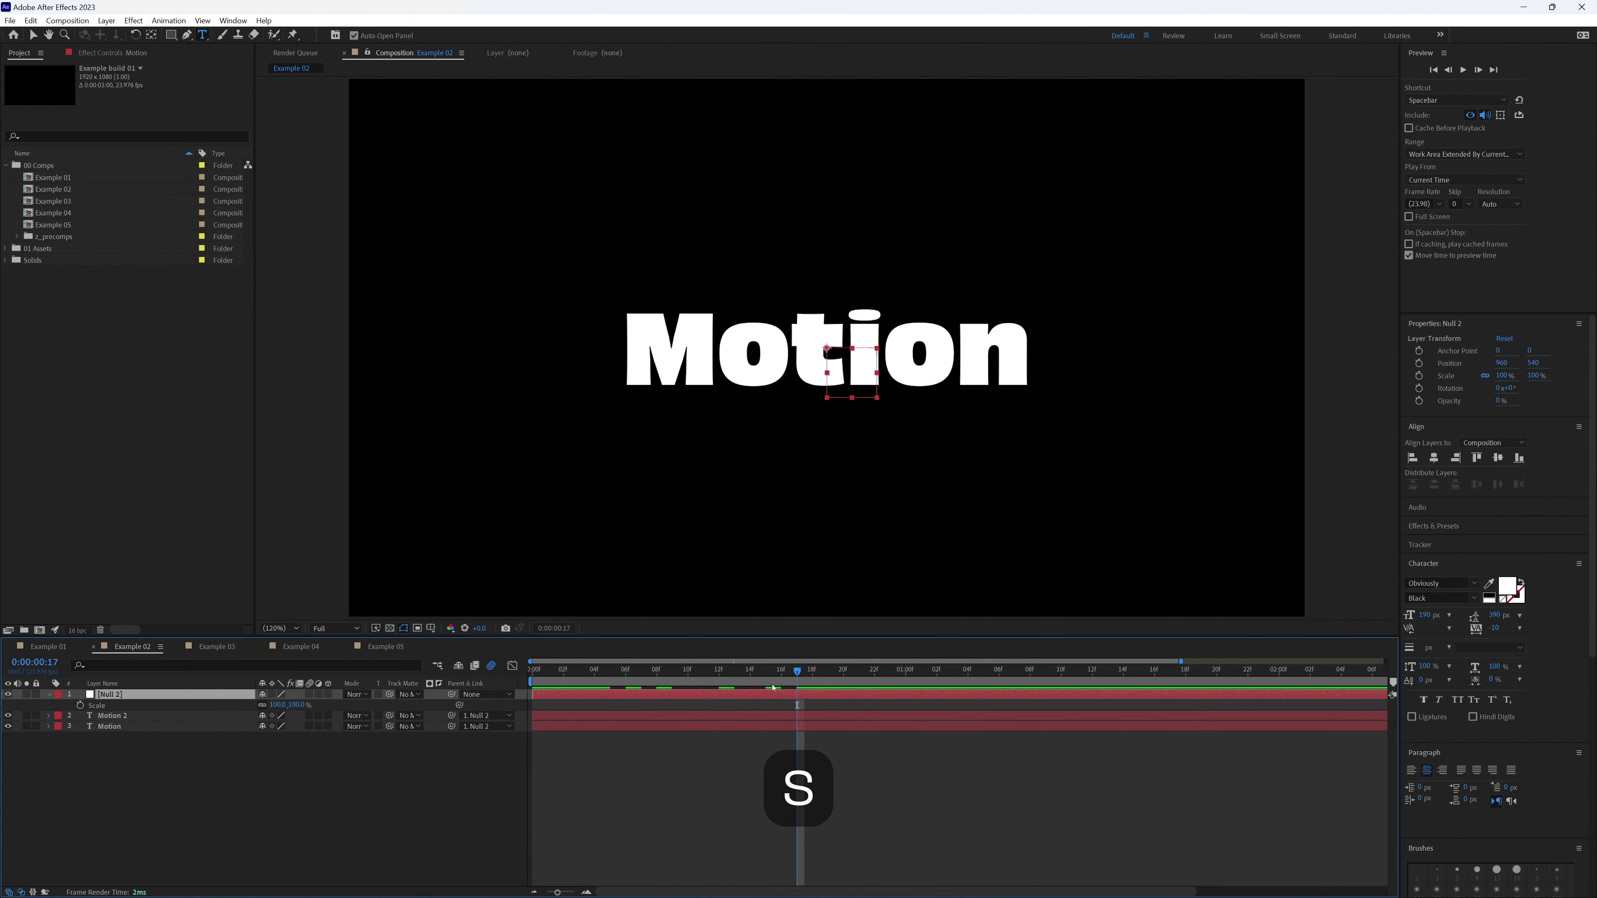
{"action": "key", "text": "Home"}
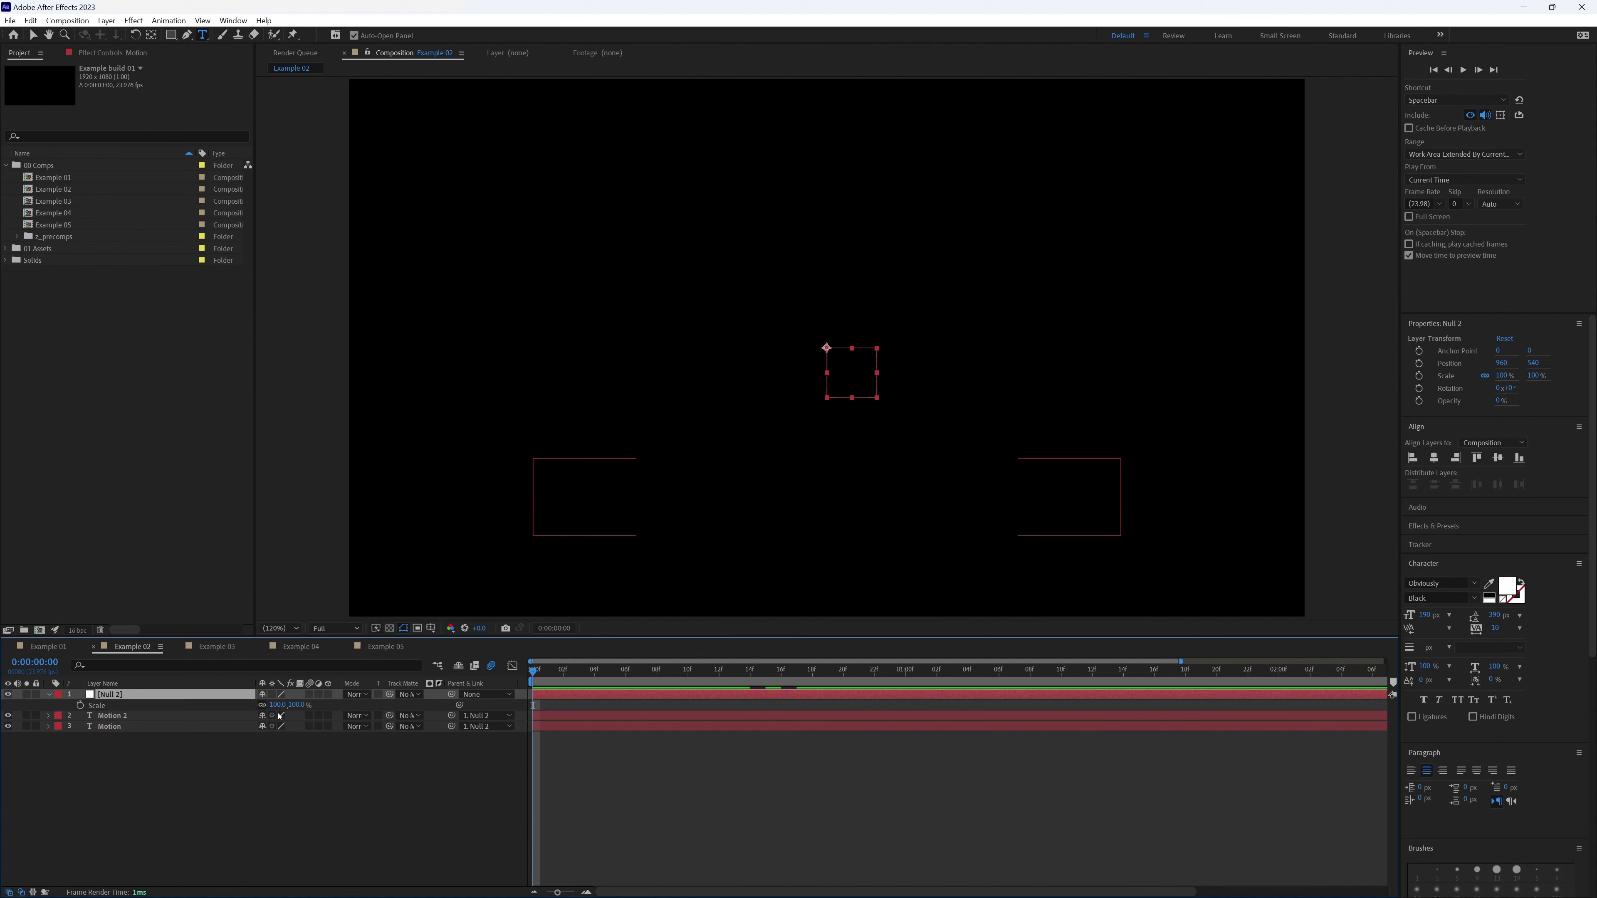
{"action": "left_click", "coordinate": [578, 718]}
{"action": "left_click", "coordinate": [580, 728], "text": "shift"}
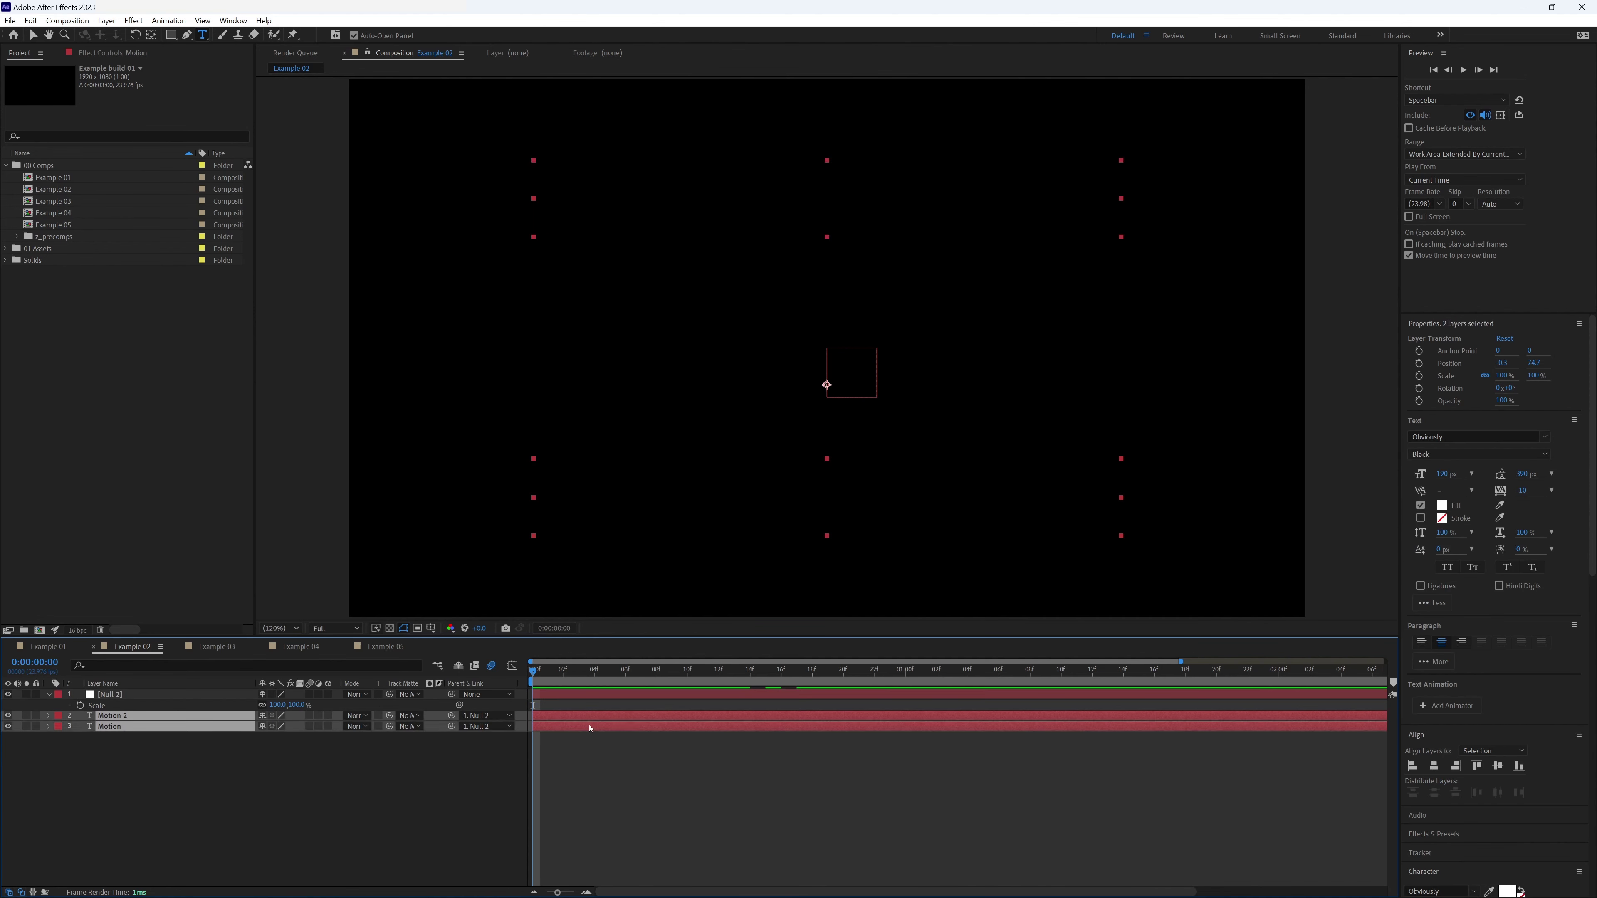
{"action": "key", "text": "u"}
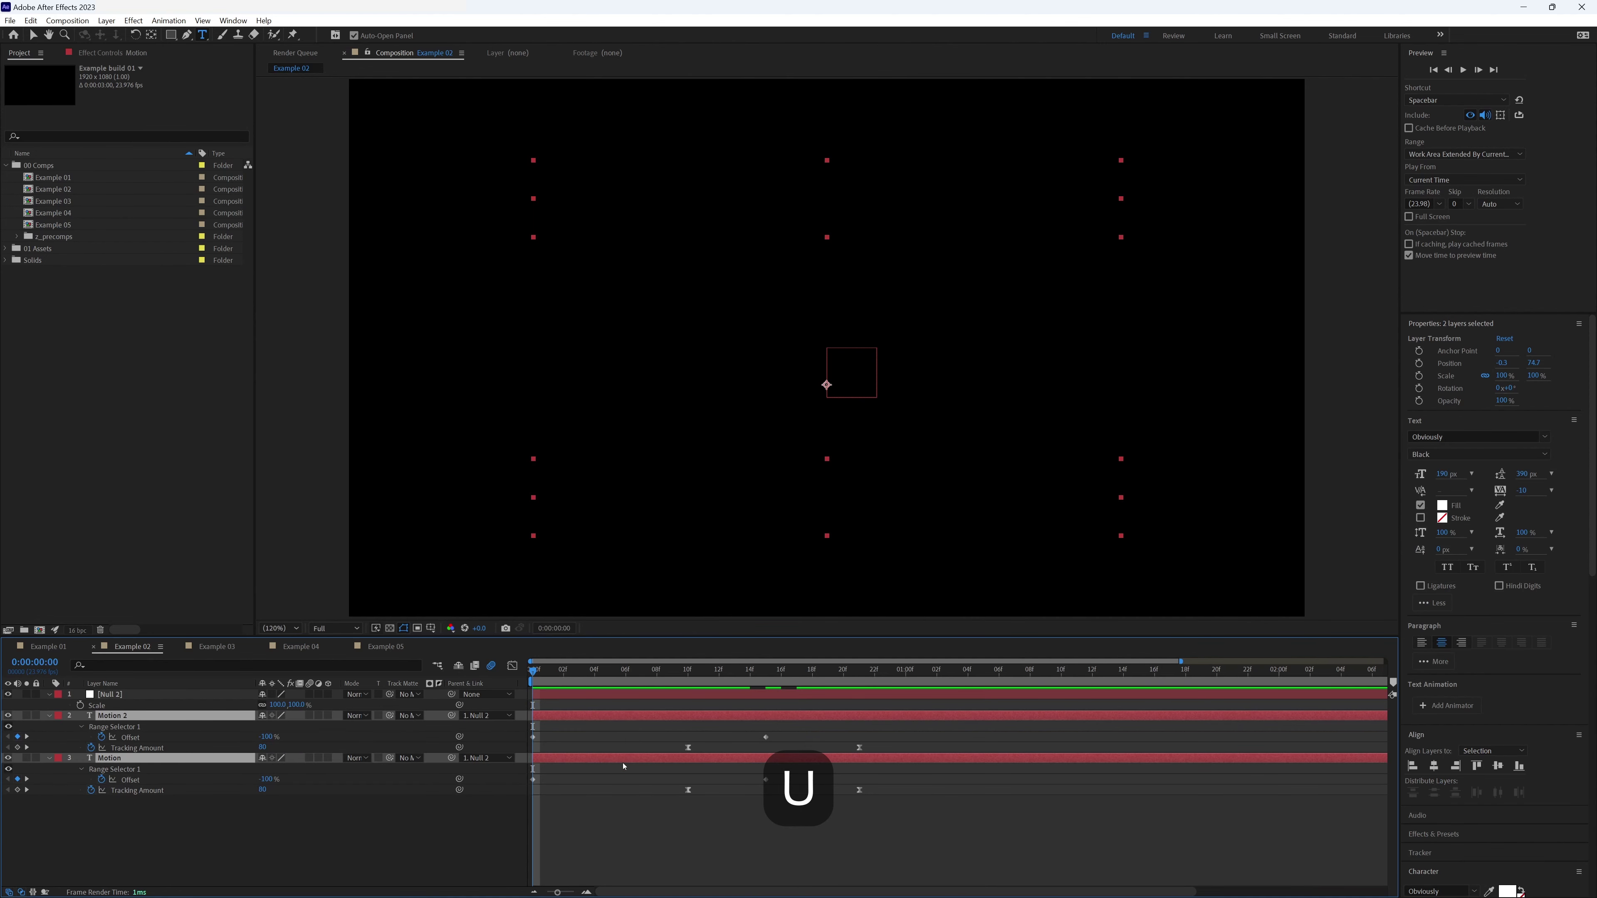
Add a Scale keyframe to the null at frame 10, in line with the first Tracking Amount keyframes.
{"action": "key", "text": "k"}
{"action": "left_click_drag", "start_coordinate": [678, 808], "coordinate": [697, 725]}
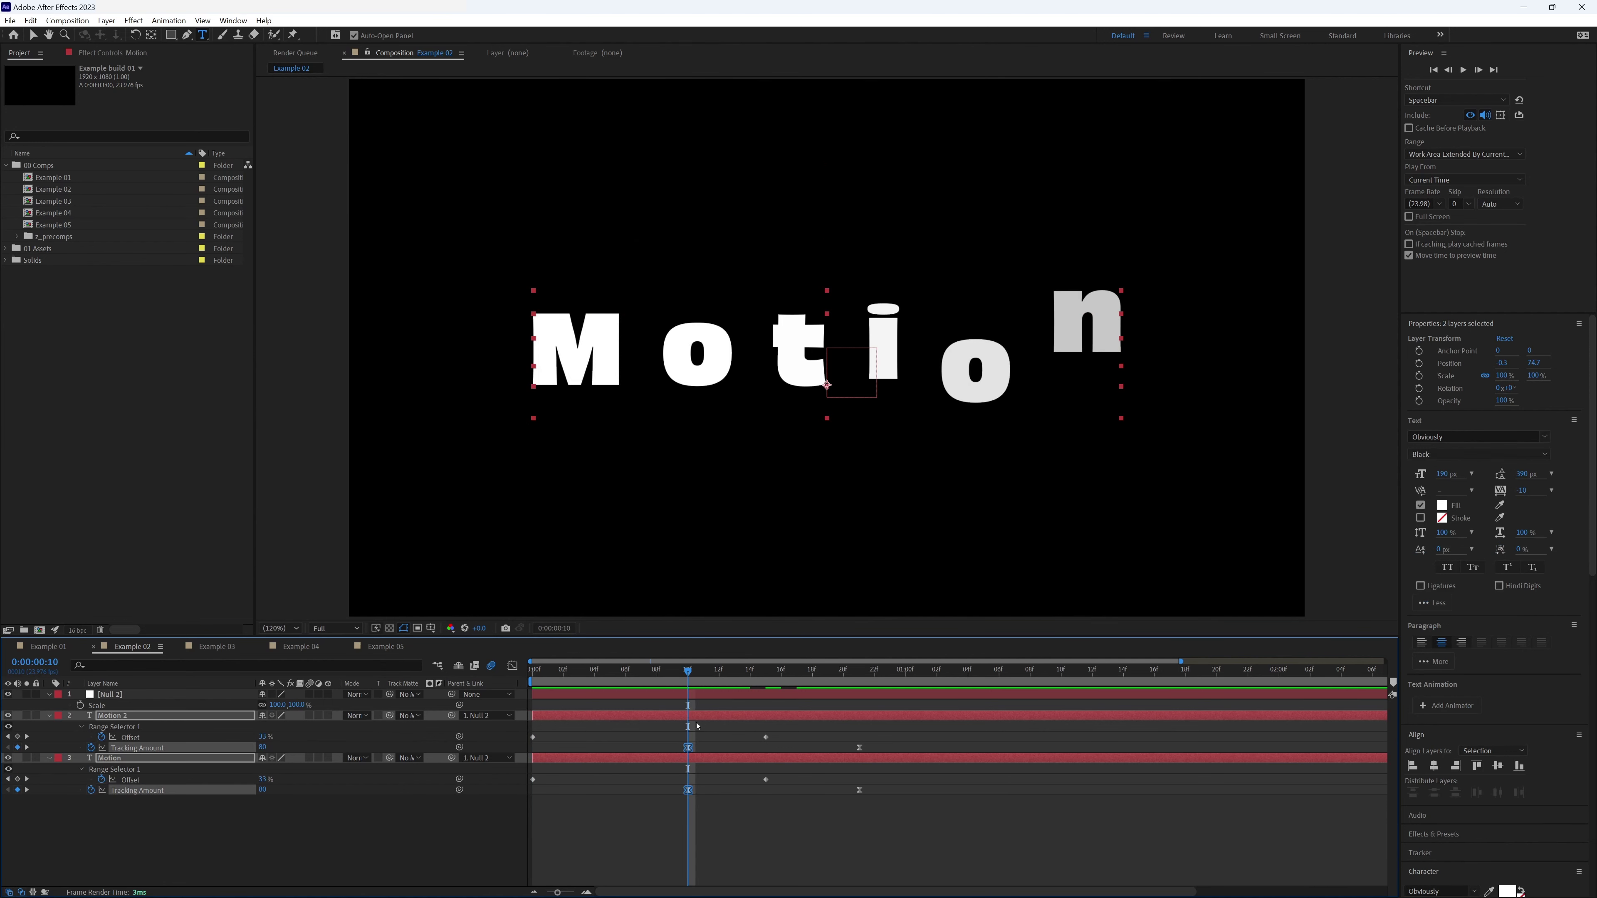
{"action": "left_click", "coordinate": [677, 694]}
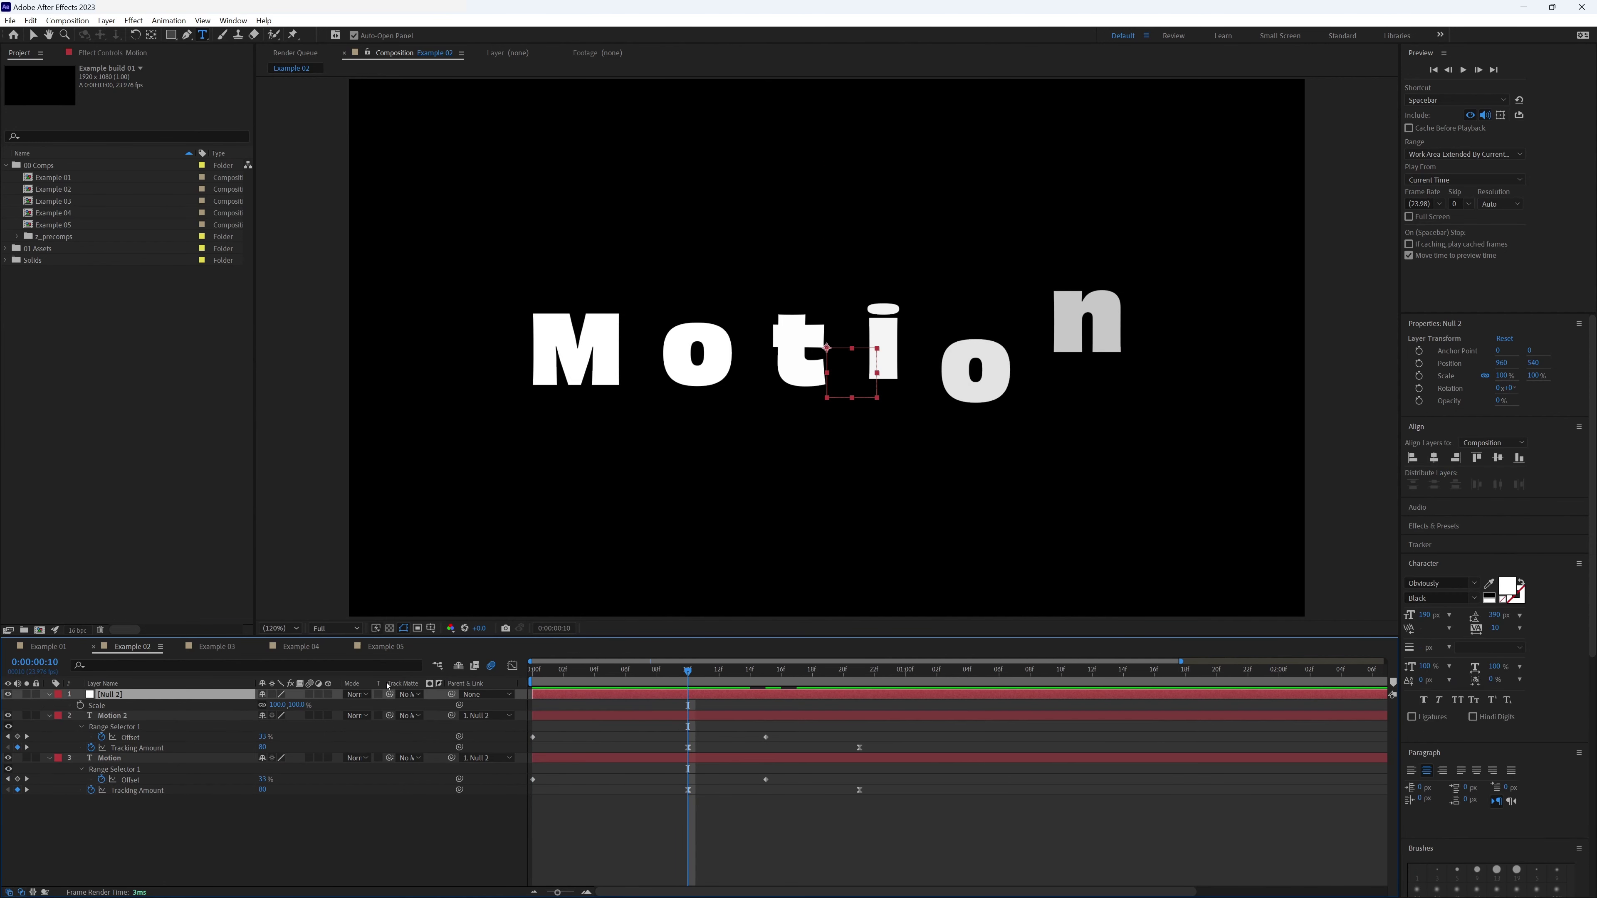
{"action": "left_click", "coordinate": [80, 706]}
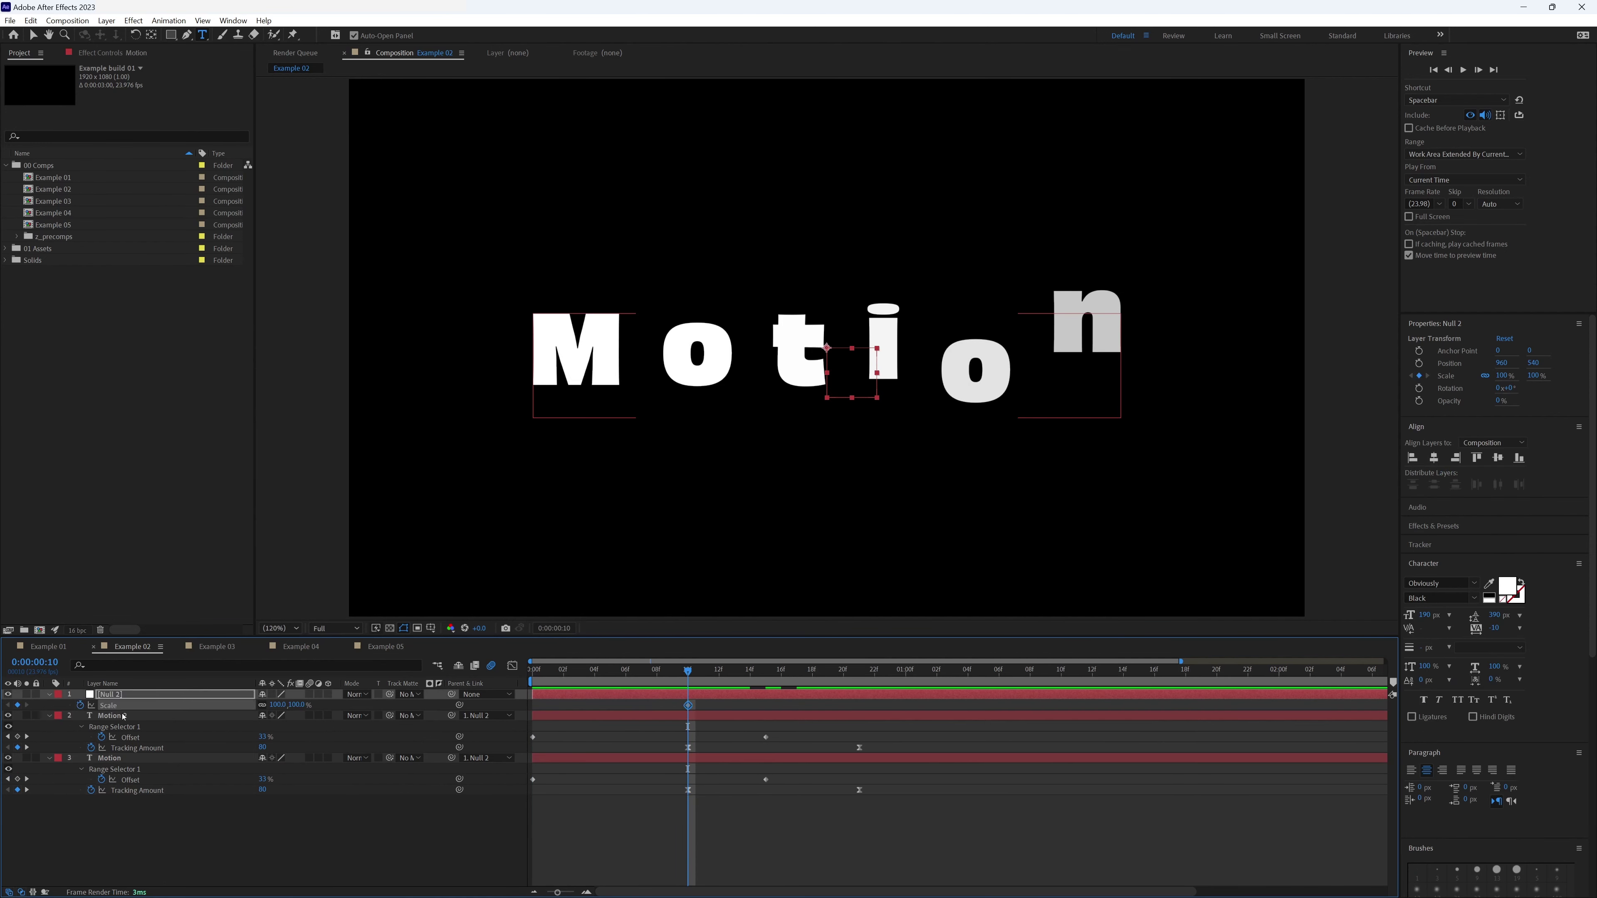
Set the null's Scale to 80% at frame 21, in line with the last Tracking Amount keyframes.
{"action": "left_click", "coordinate": [864, 673]}
{"action": "left_click", "coordinate": [277, 704]}
{"action": "type", "text": "90"}
{"action": "key", "text": "Return"}
{"action": "type", "text": "80"}
{"action": "key", "text": "Return"}
{"action": "key", "text": "Return"}
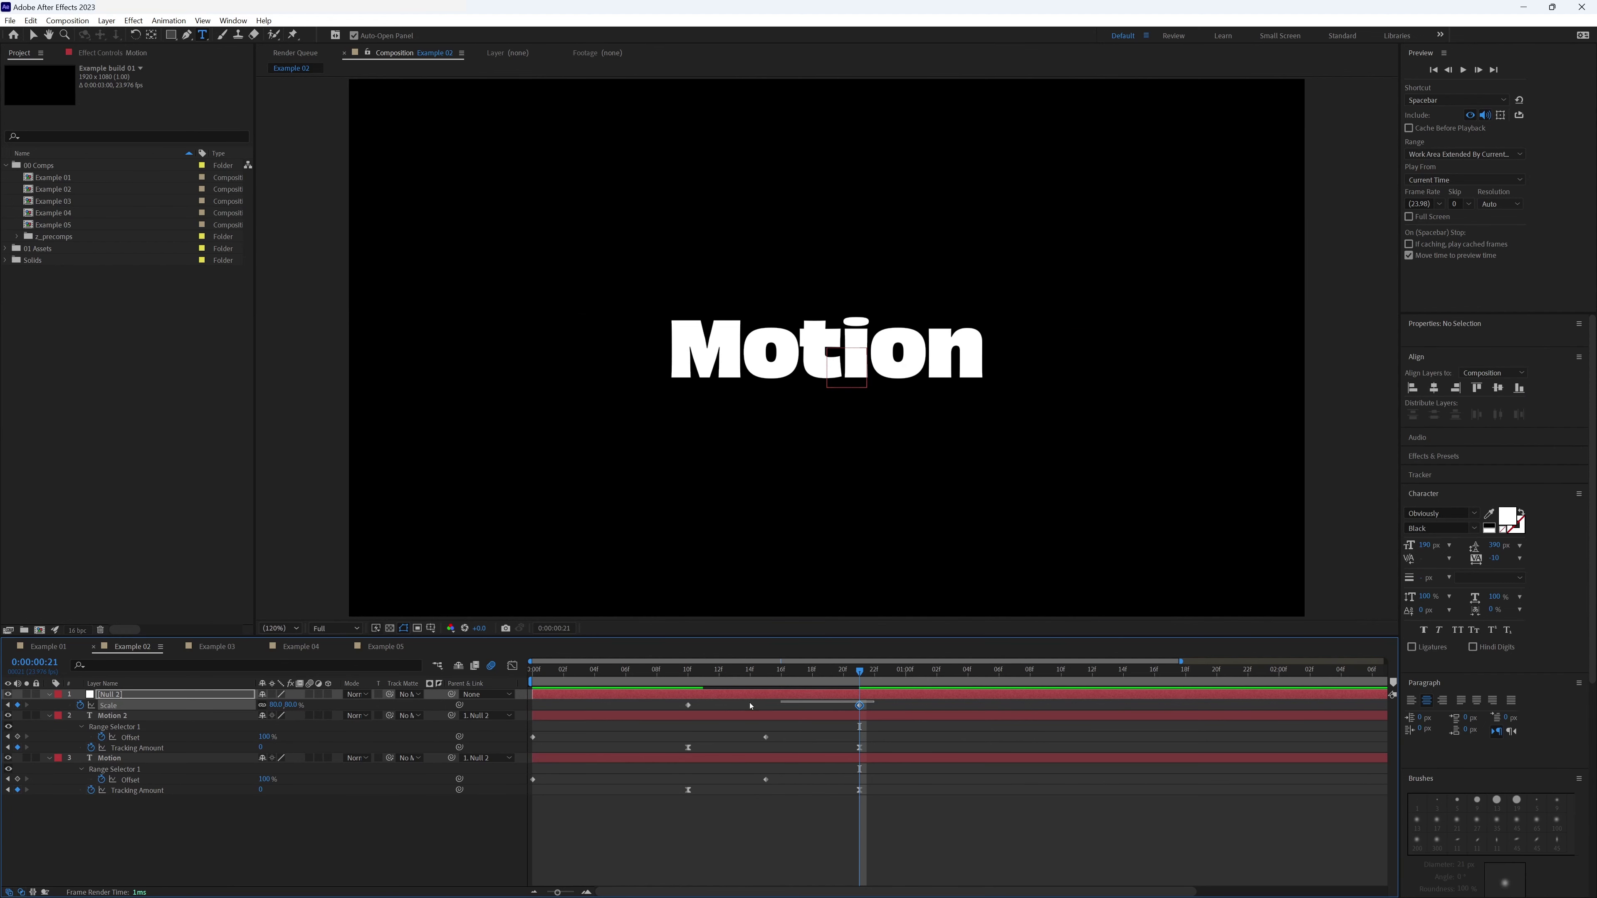
Apply Easy Ease to both Scale keyframes of the null.
{"action": "right_click", "coordinate": [688, 706]}
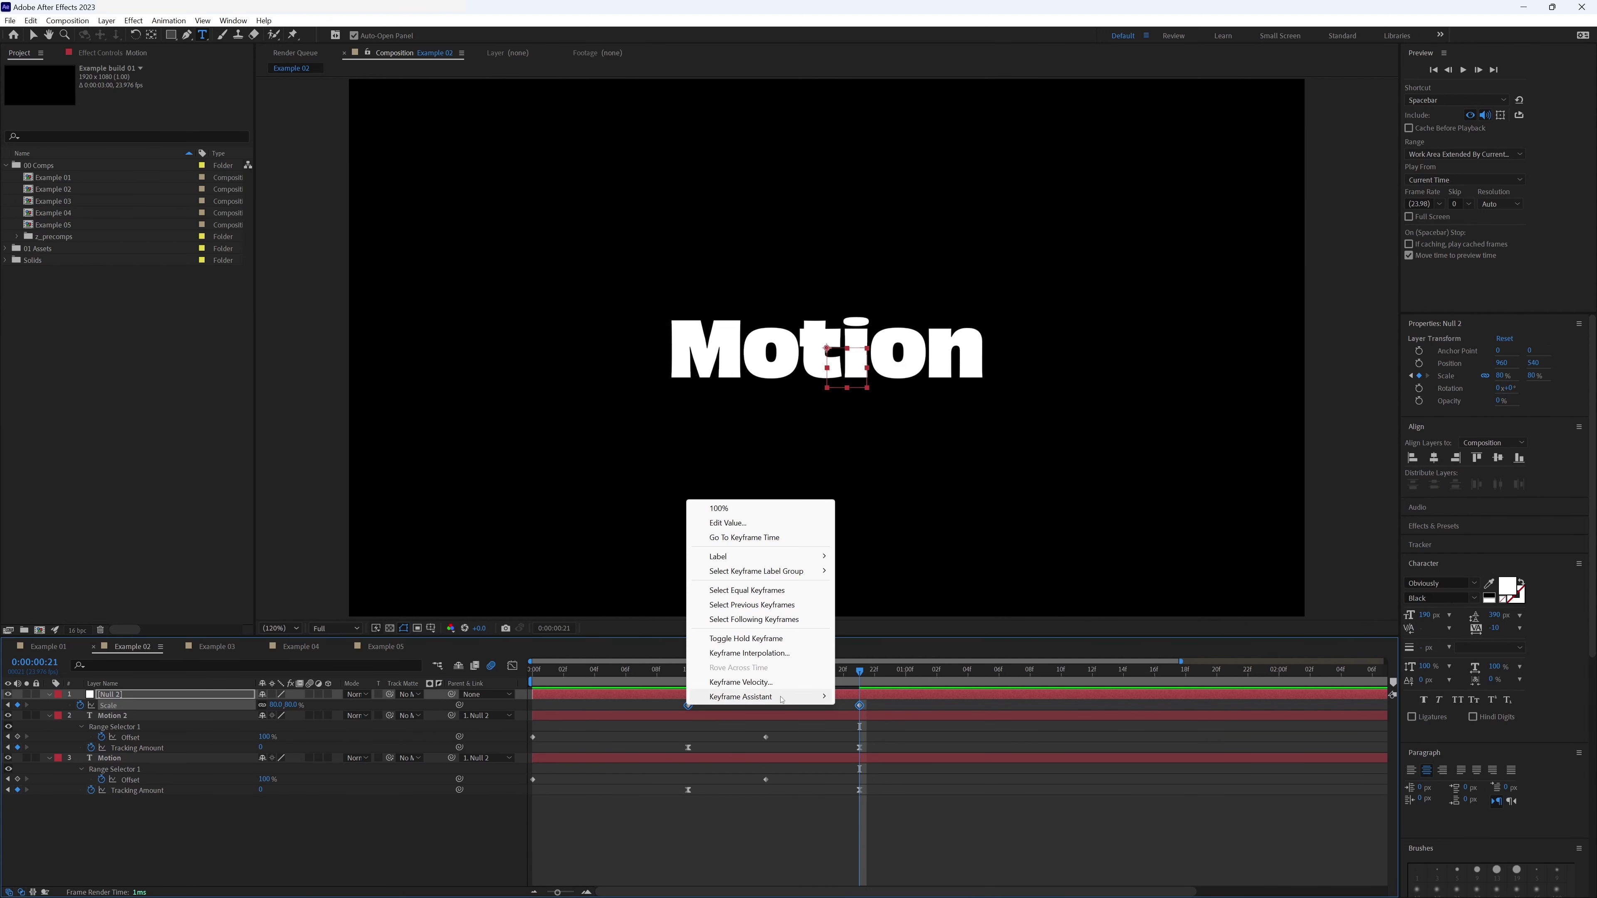
{"action": "mouse_move", "coordinate": [783, 697]}
{"action": "left_click", "coordinate": [899, 741]}
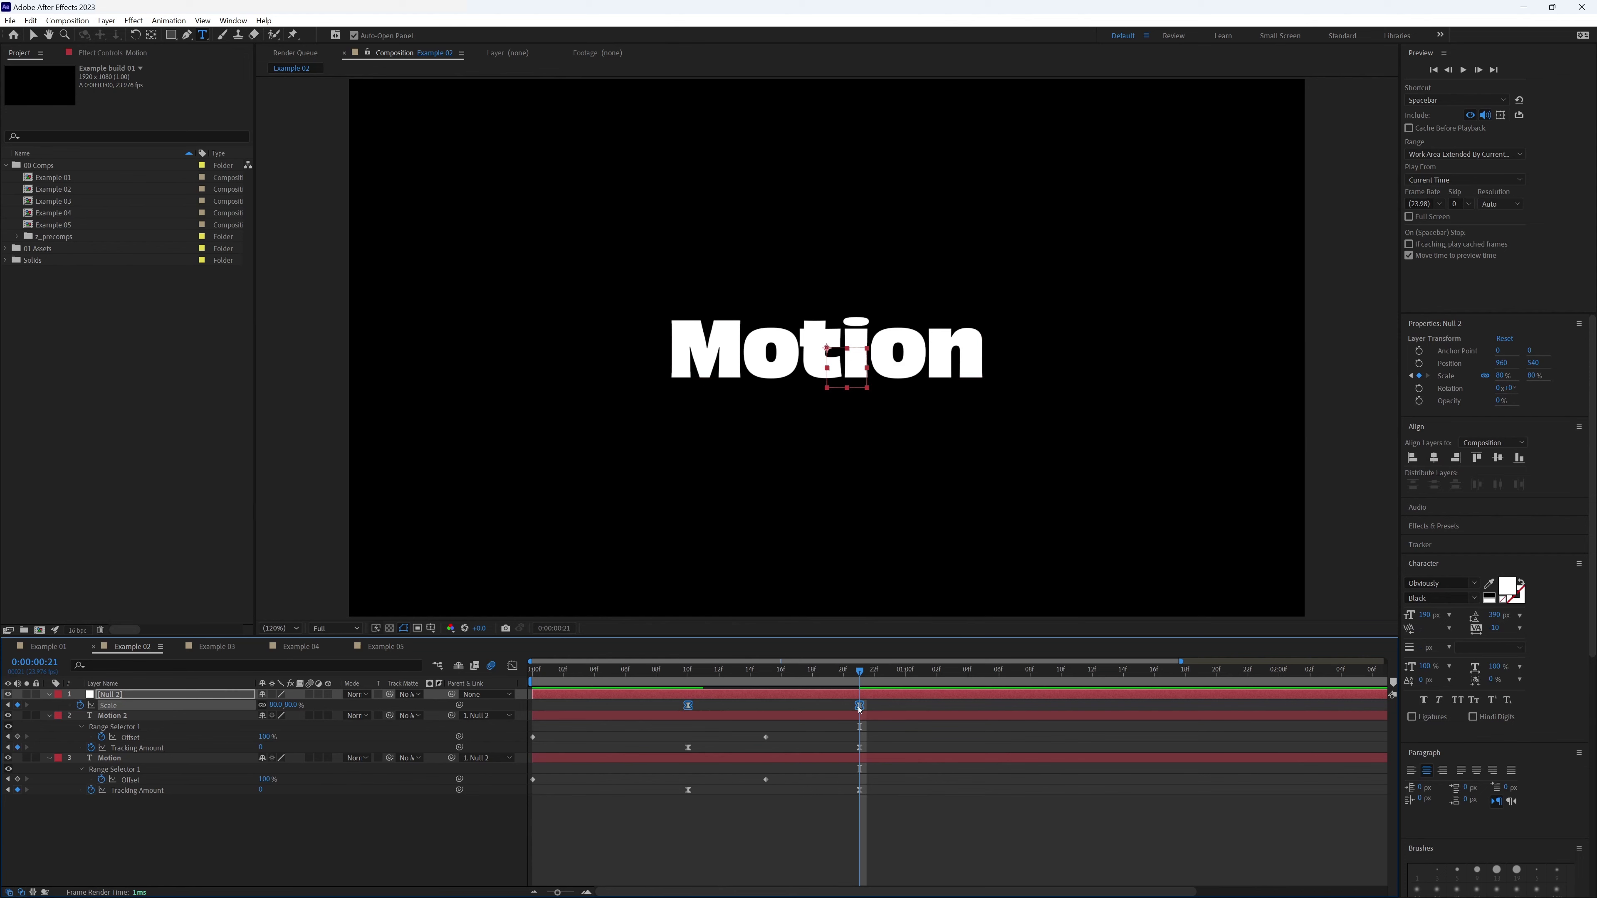
Lengthen the incoming ease of the null's last Scale keyframe in the speed graph, preview it, and return to the layer bar view.
{"action": "left_click", "coordinate": [514, 669]}
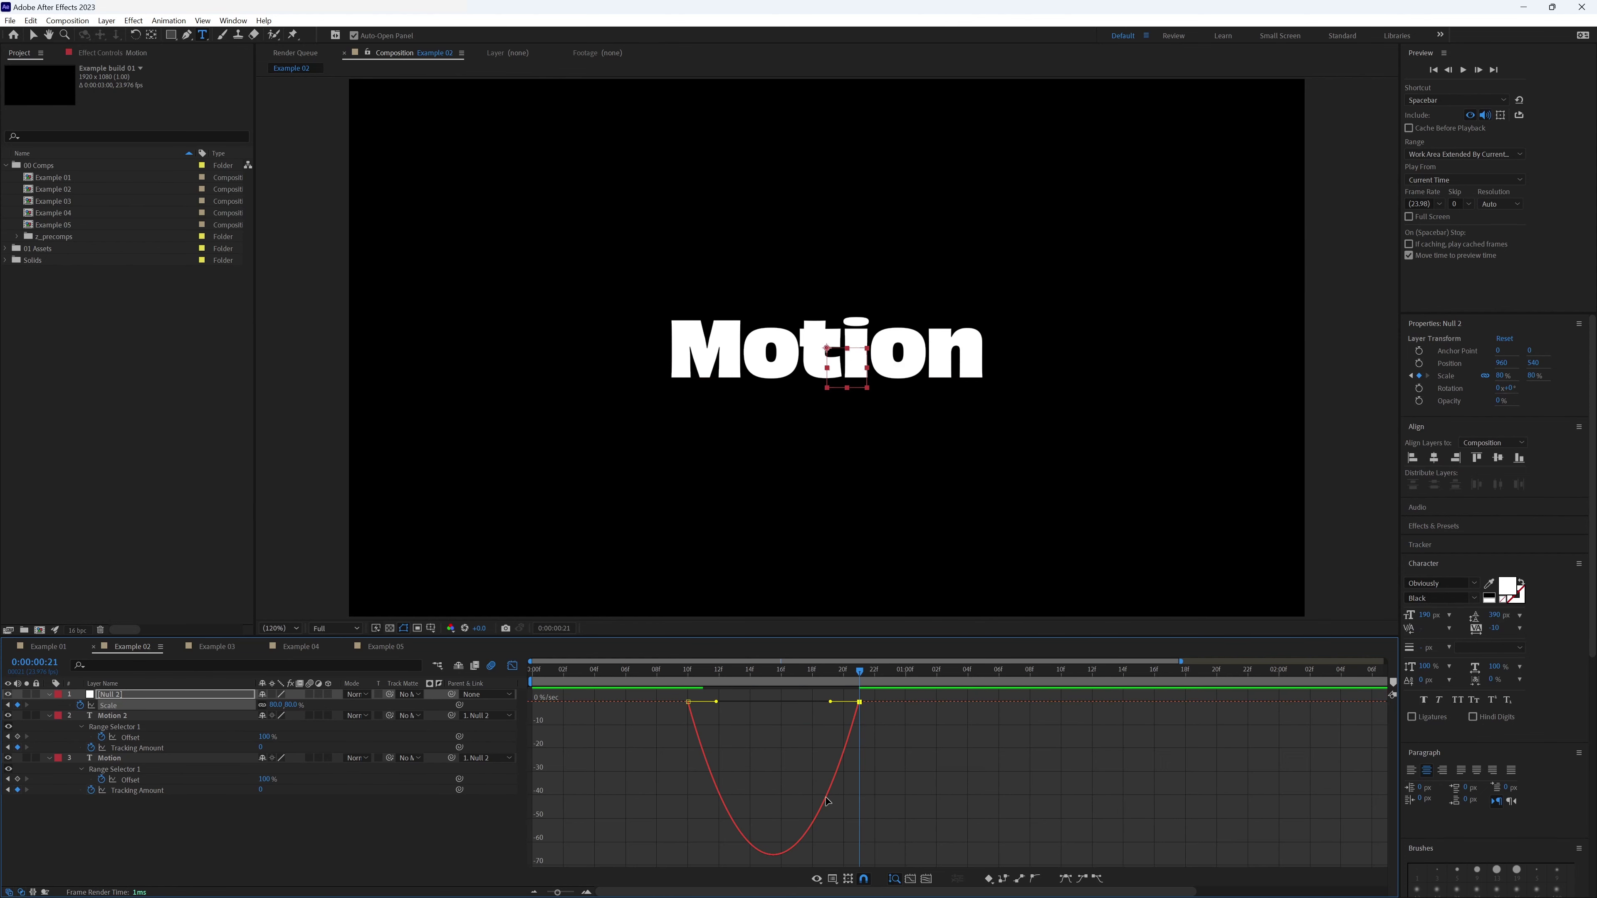
{"action": "left_click_drag", "start_coordinate": [830, 708], "coordinate": [773, 702]}
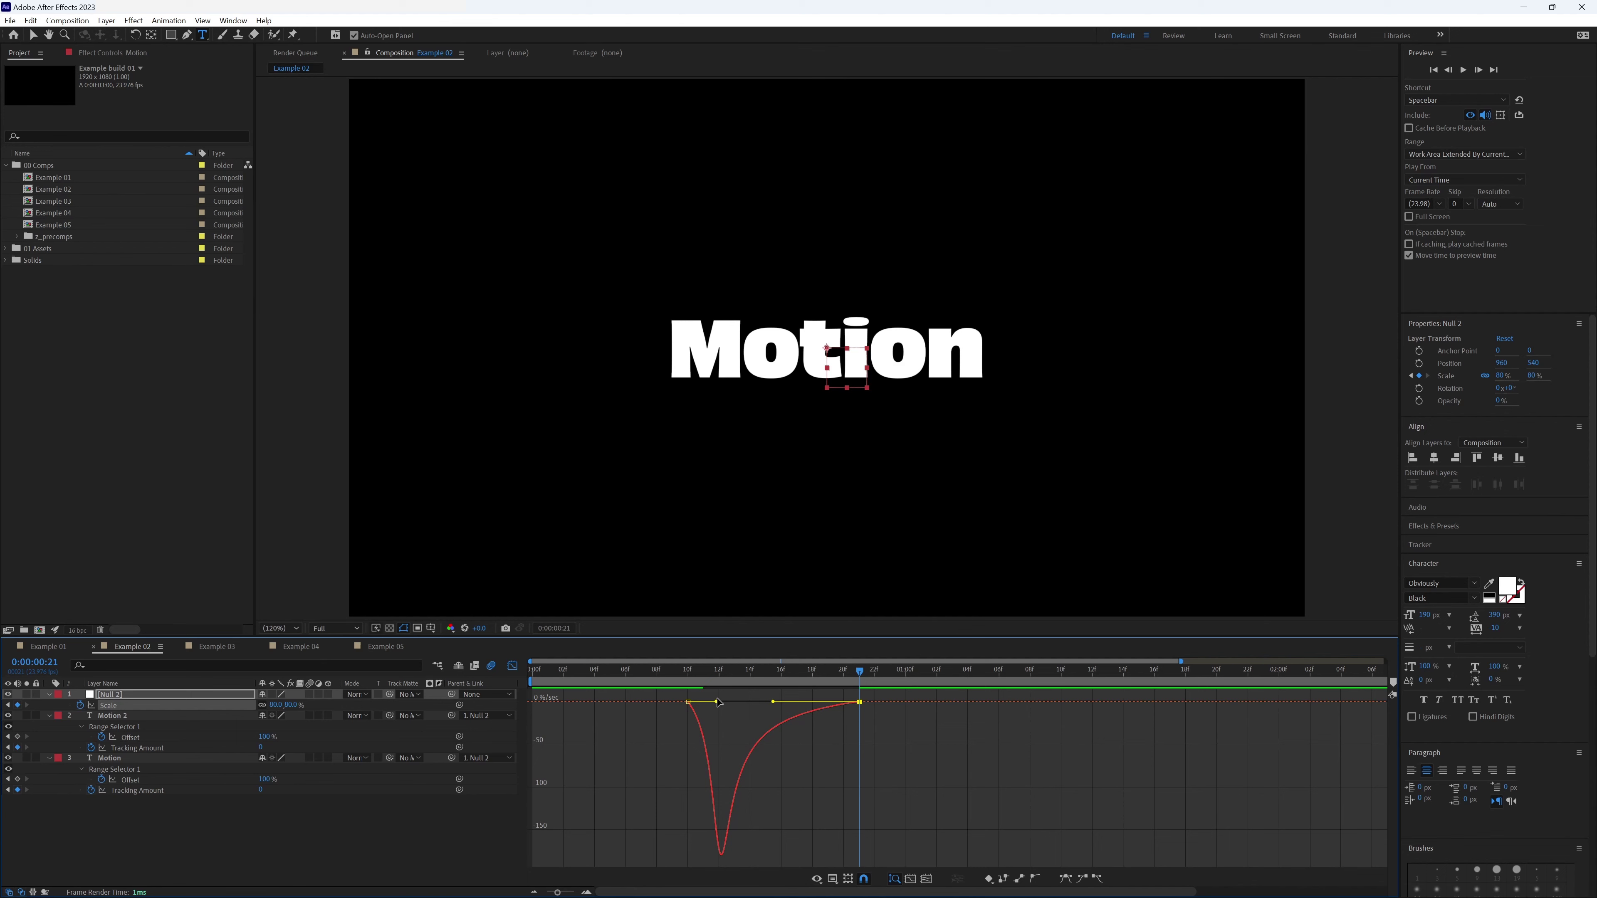
{"action": "key", "text": "space"}
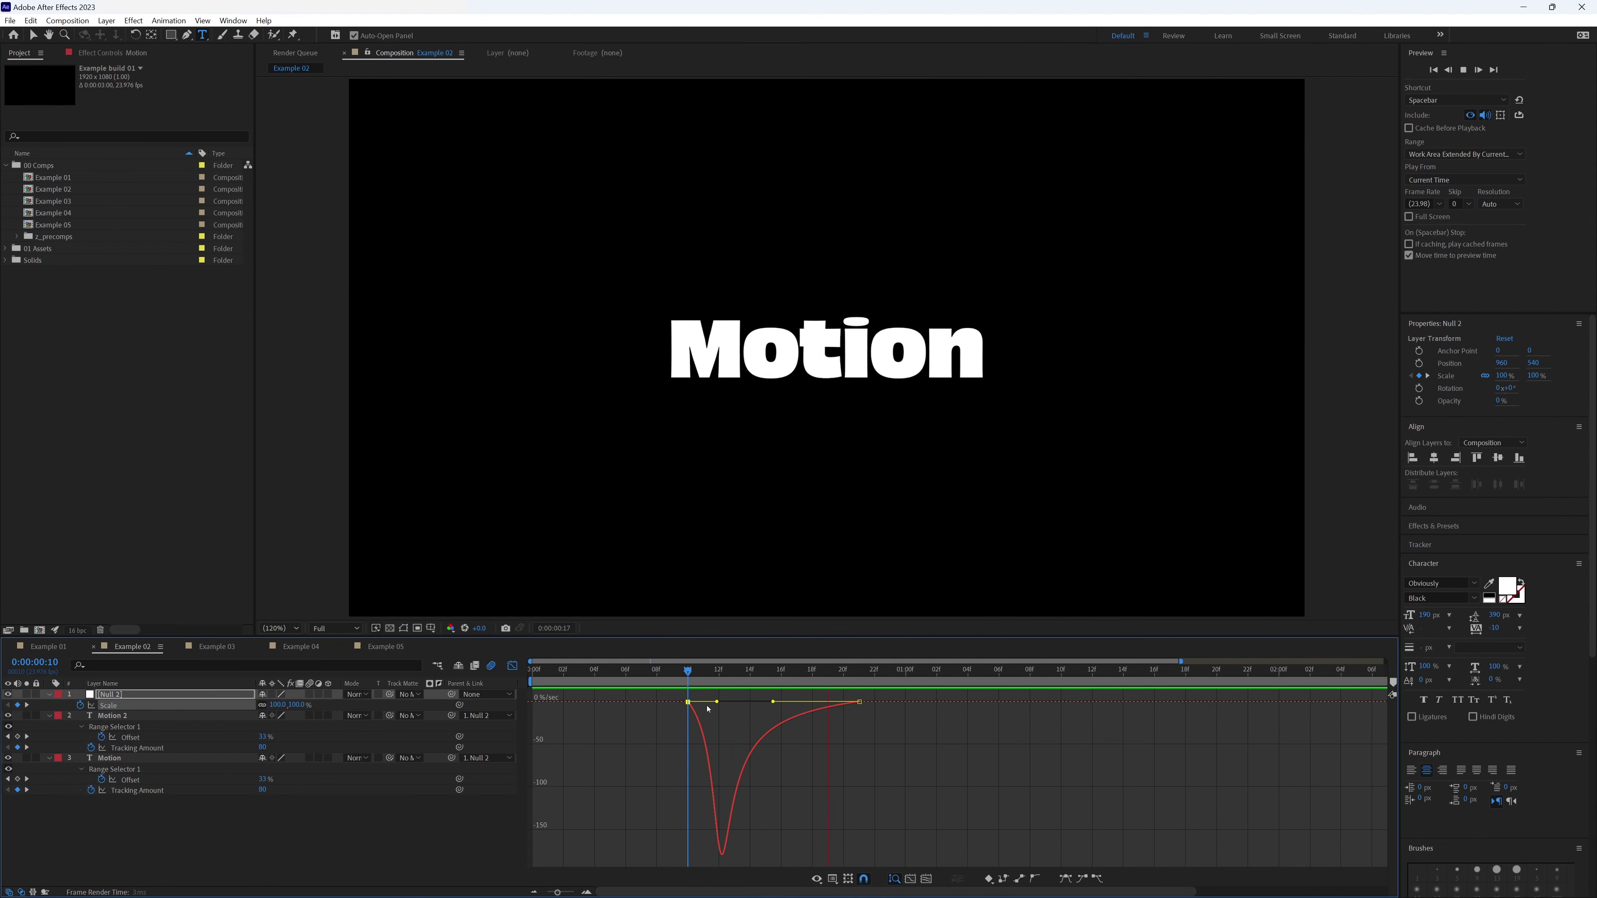
{"action": "key", "text": "space"}
{"action": "left_click", "coordinate": [859, 702]}
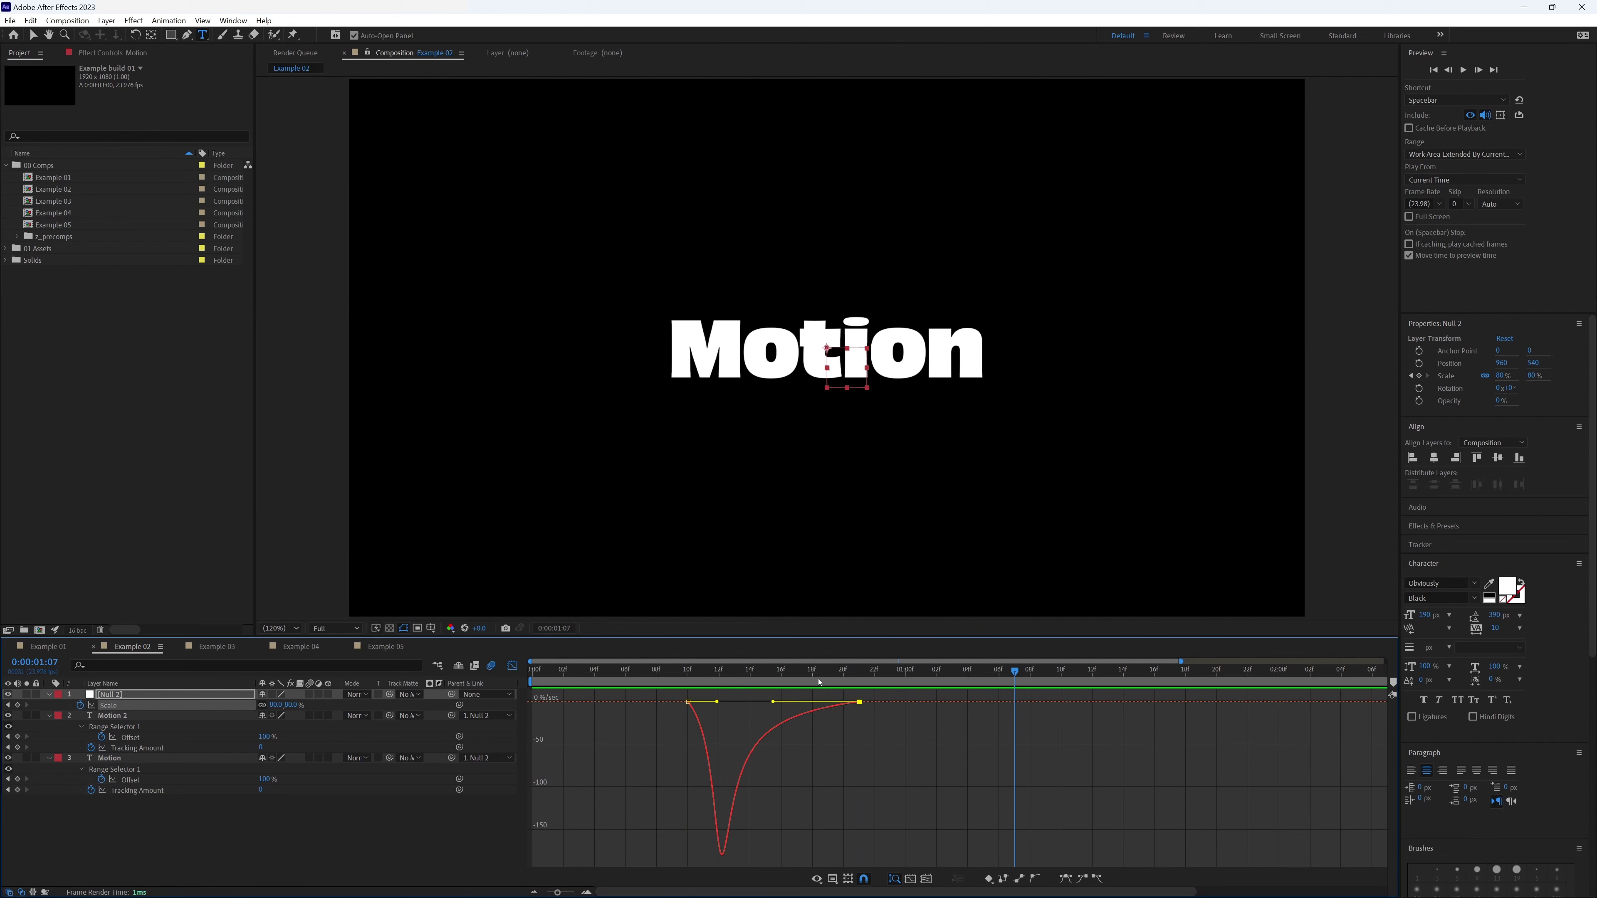
{"action": "left_click_drag", "start_coordinate": [773, 705], "coordinate": [778, 703]}
{"action": "key", "text": "space"}
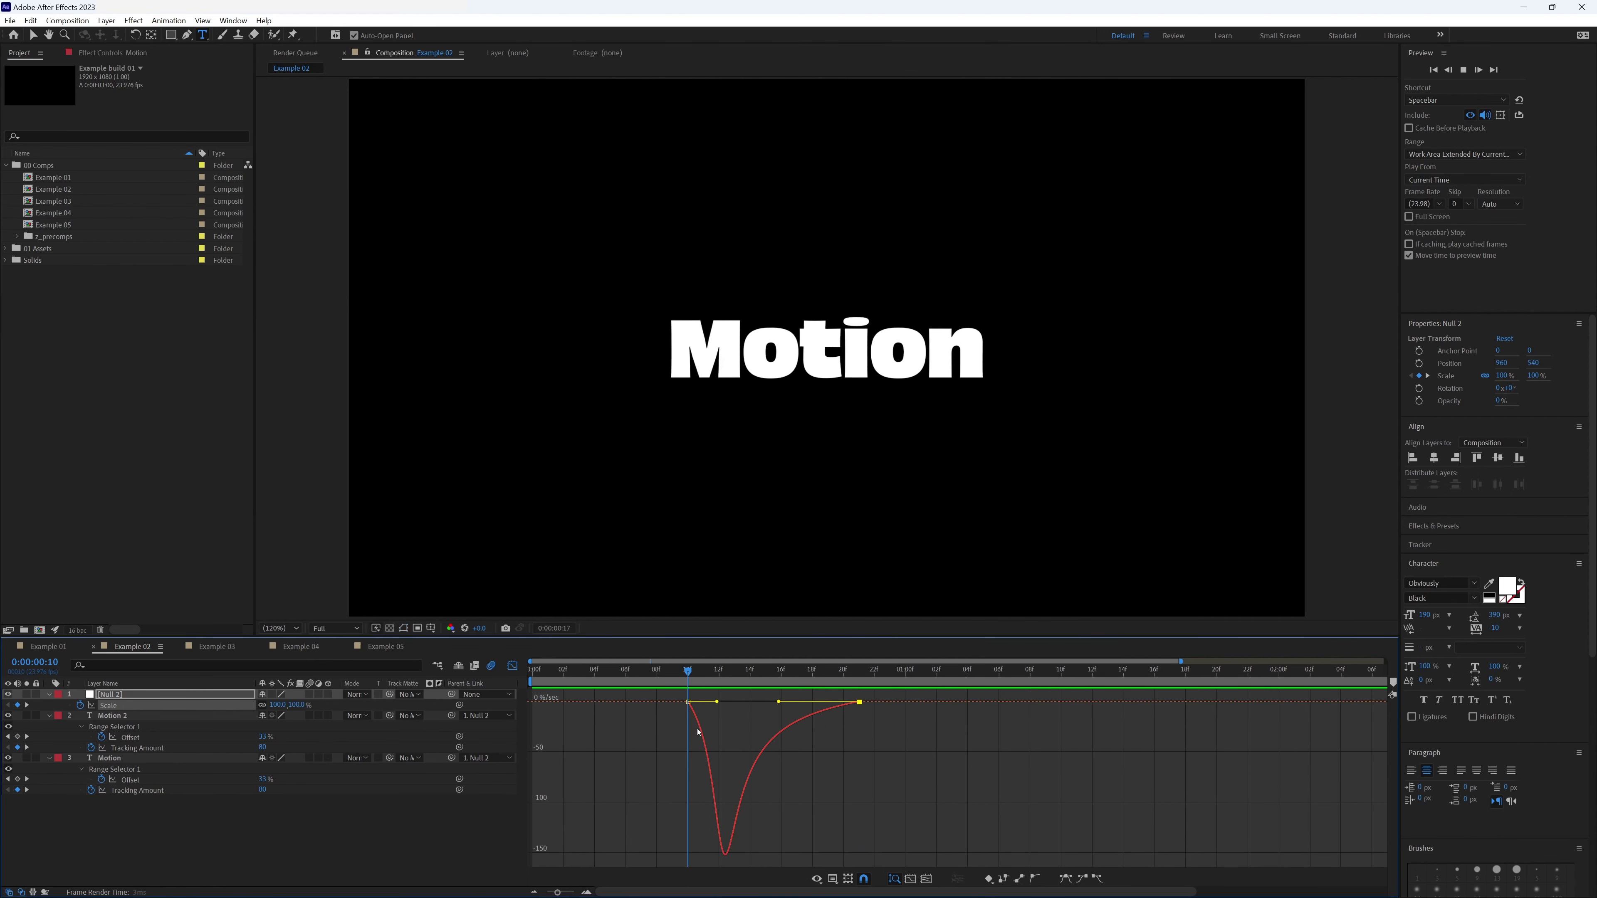
{"action": "key", "text": "space"}
{"action": "left_click_drag", "start_coordinate": [613, 669], "coordinate": [533, 669]}
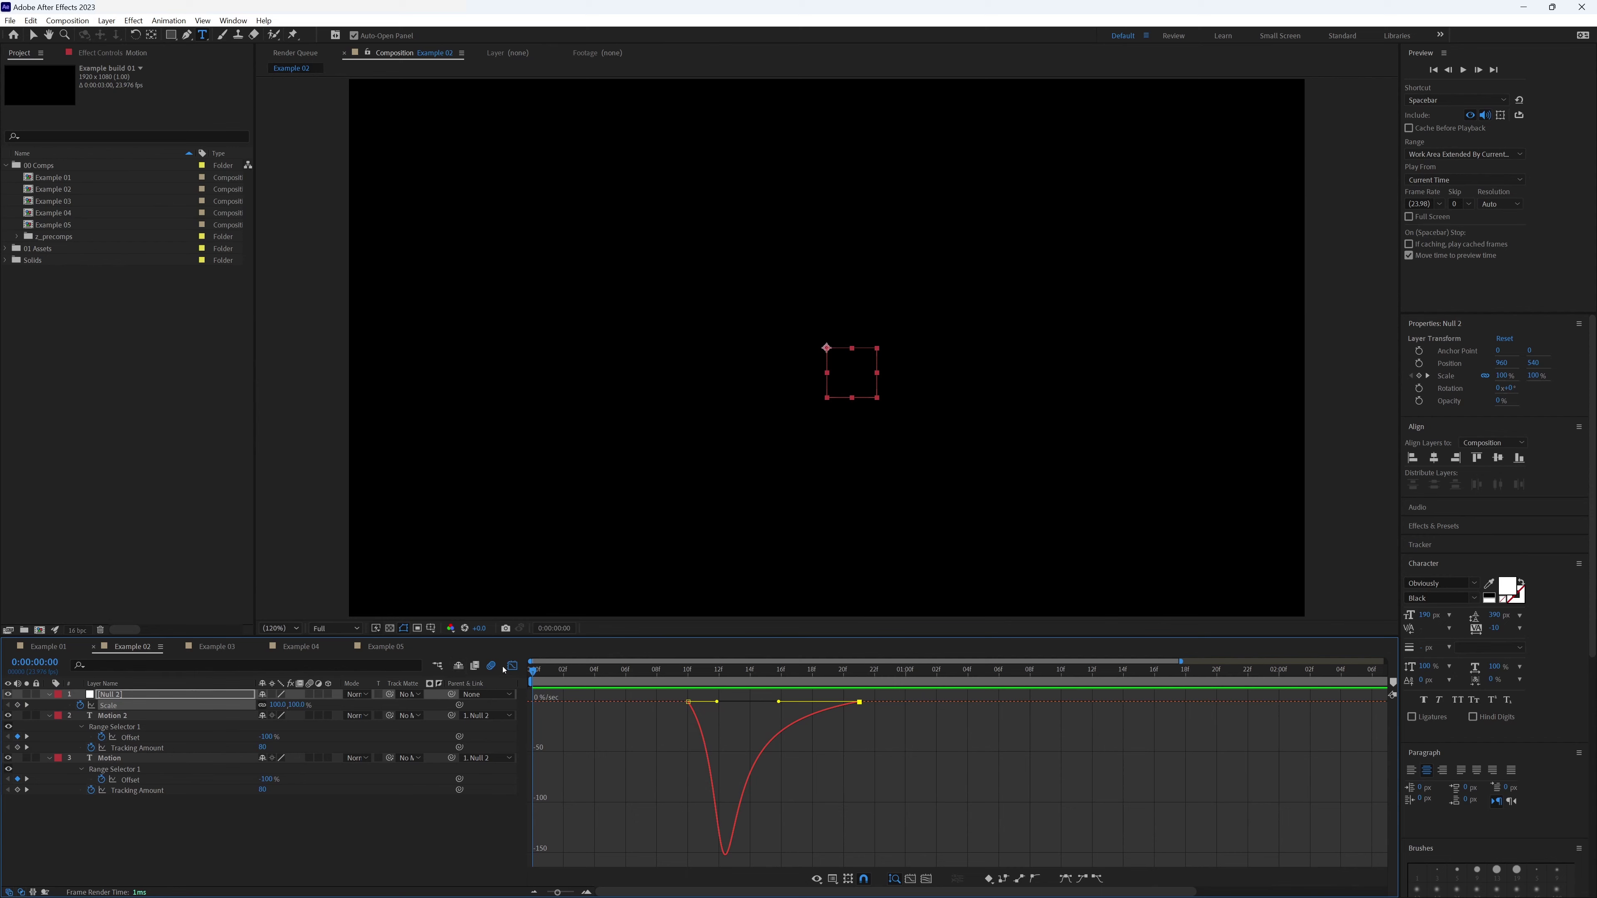
{"action": "left_click", "coordinate": [512, 666]}
Add a second null object to Example 02 and set a 100% Scale keyframe on it at frame 0.
{"action": "left_click", "coordinate": [650, 669]}
{"action": "key", "text": "ctrl+alt+shift+y"}
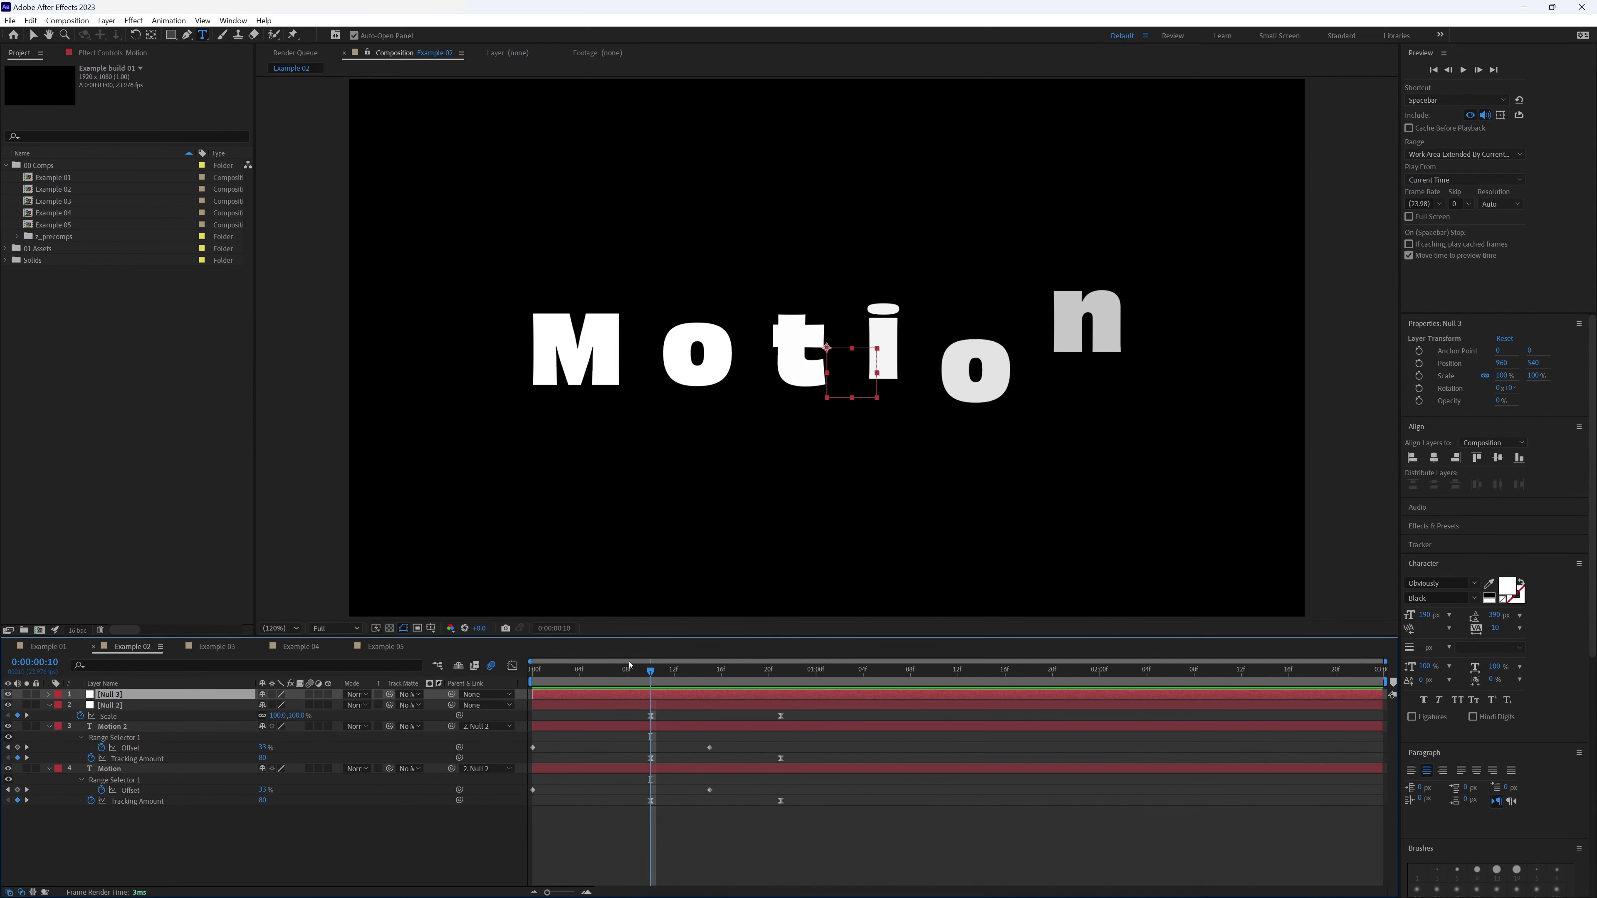
{"action": "key", "text": "s"}
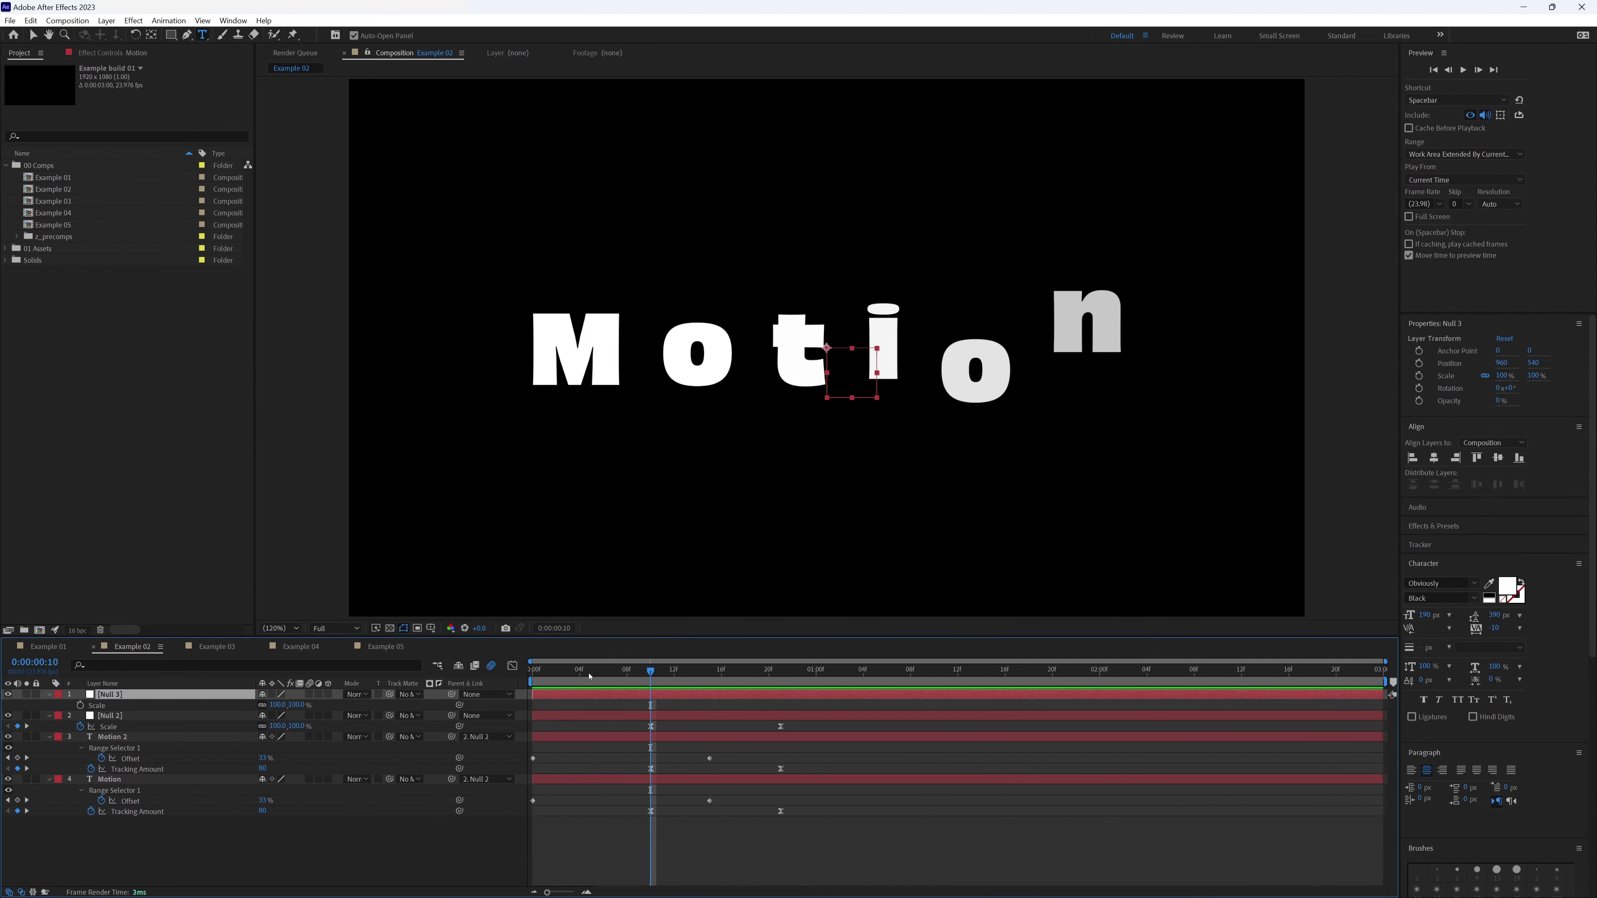
{"action": "key", "text": "Home"}
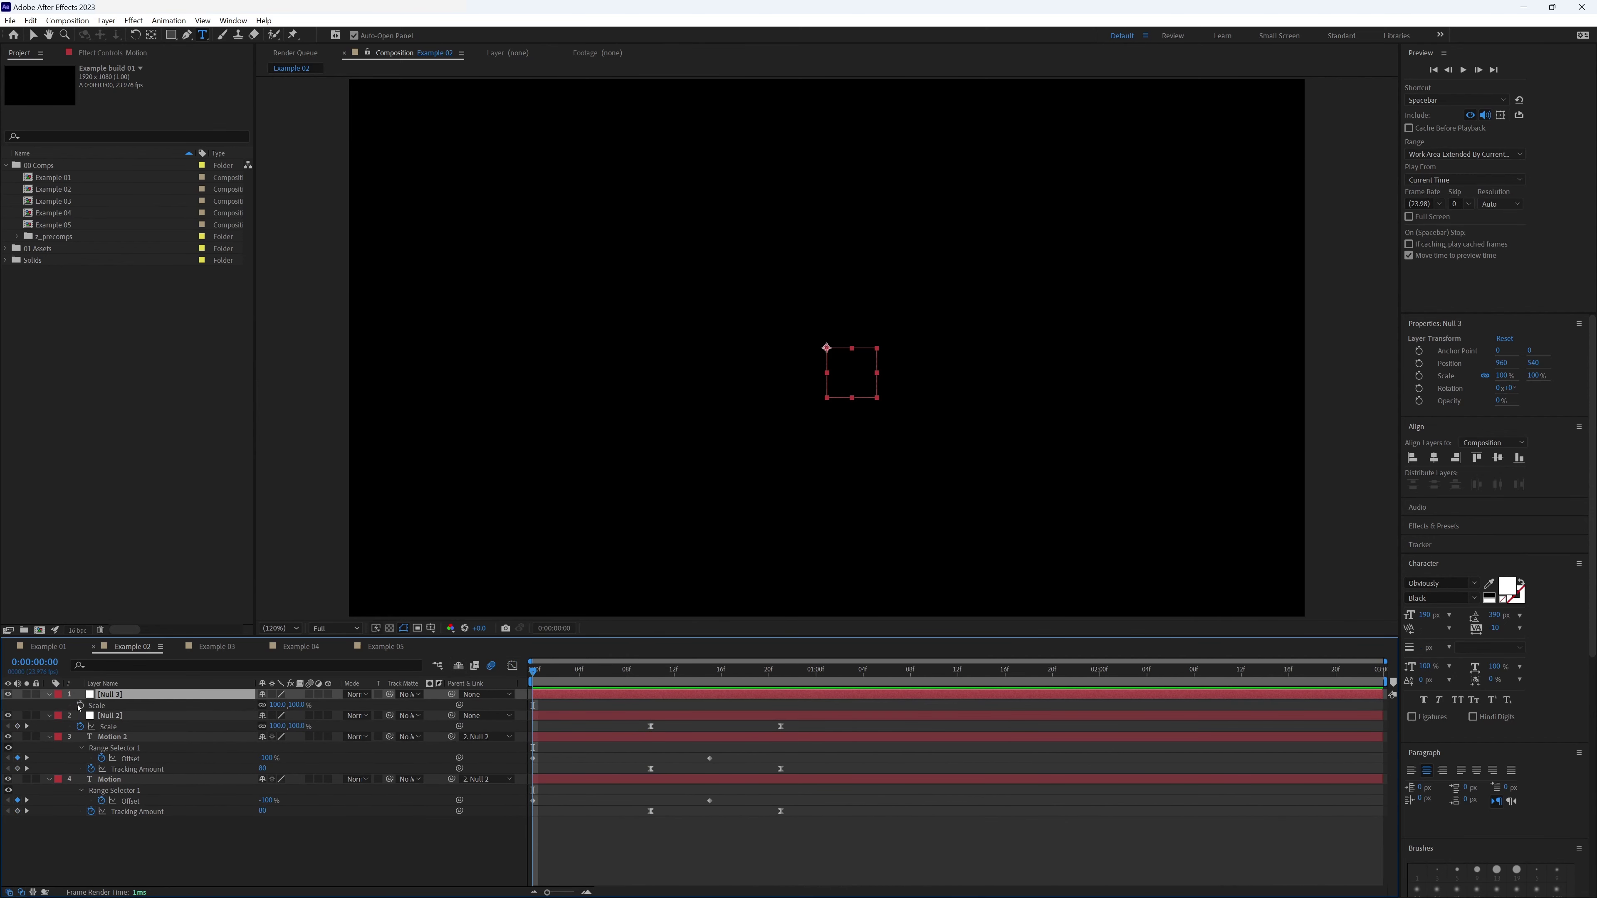
{"action": "left_click", "coordinate": [80, 706]}
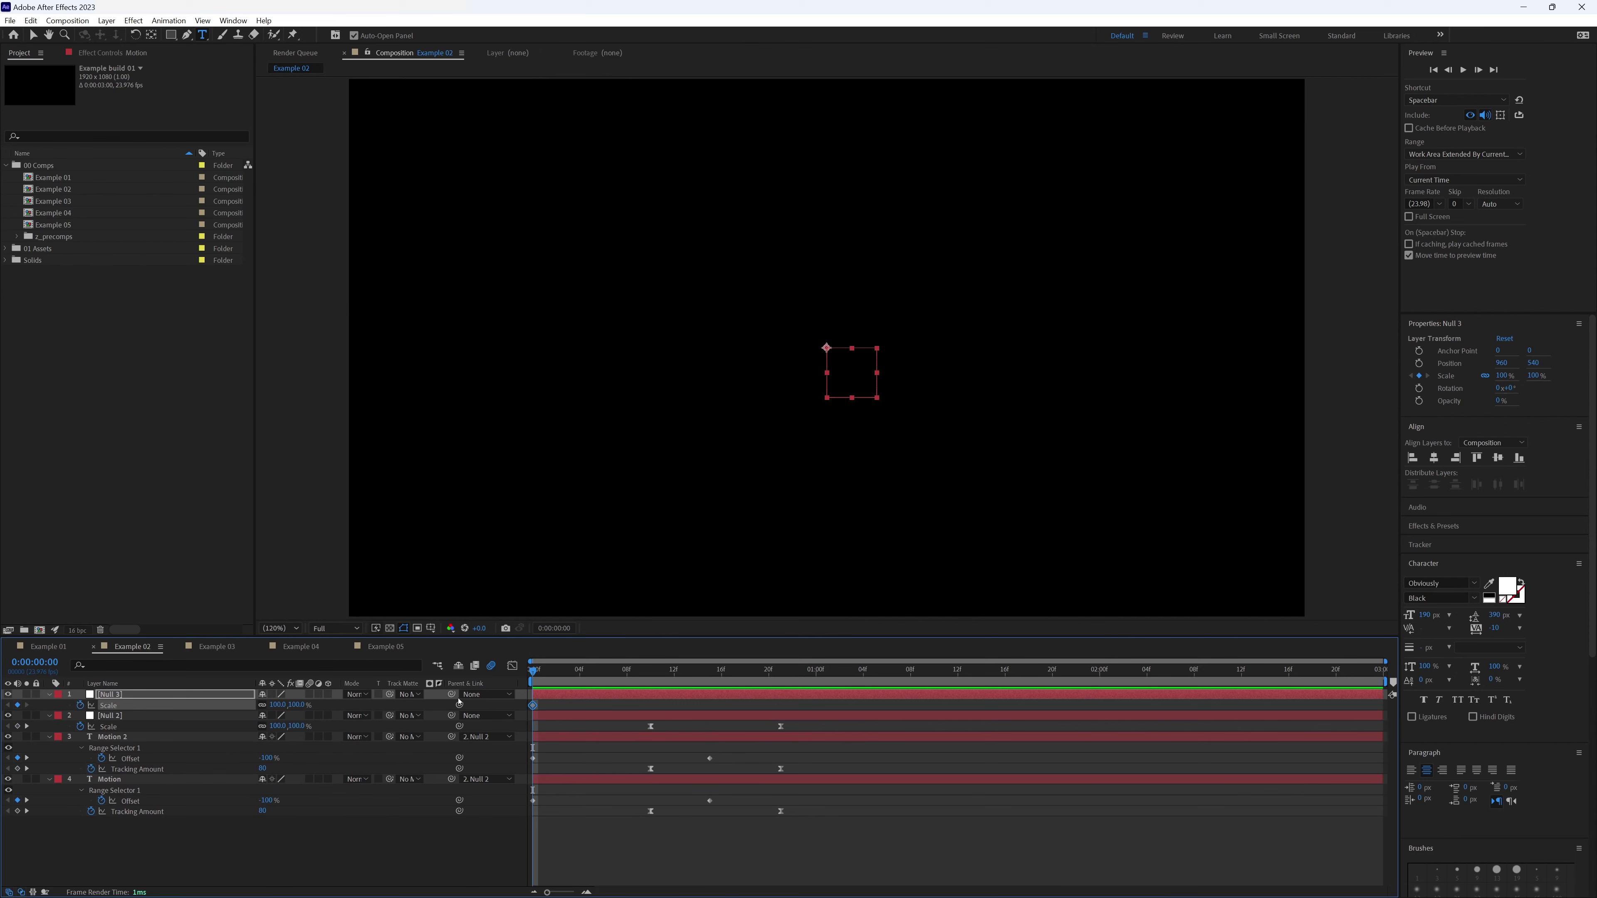
Set the second null's Scale to 80% at 0:00:02:23.
{"action": "key", "text": "space"}
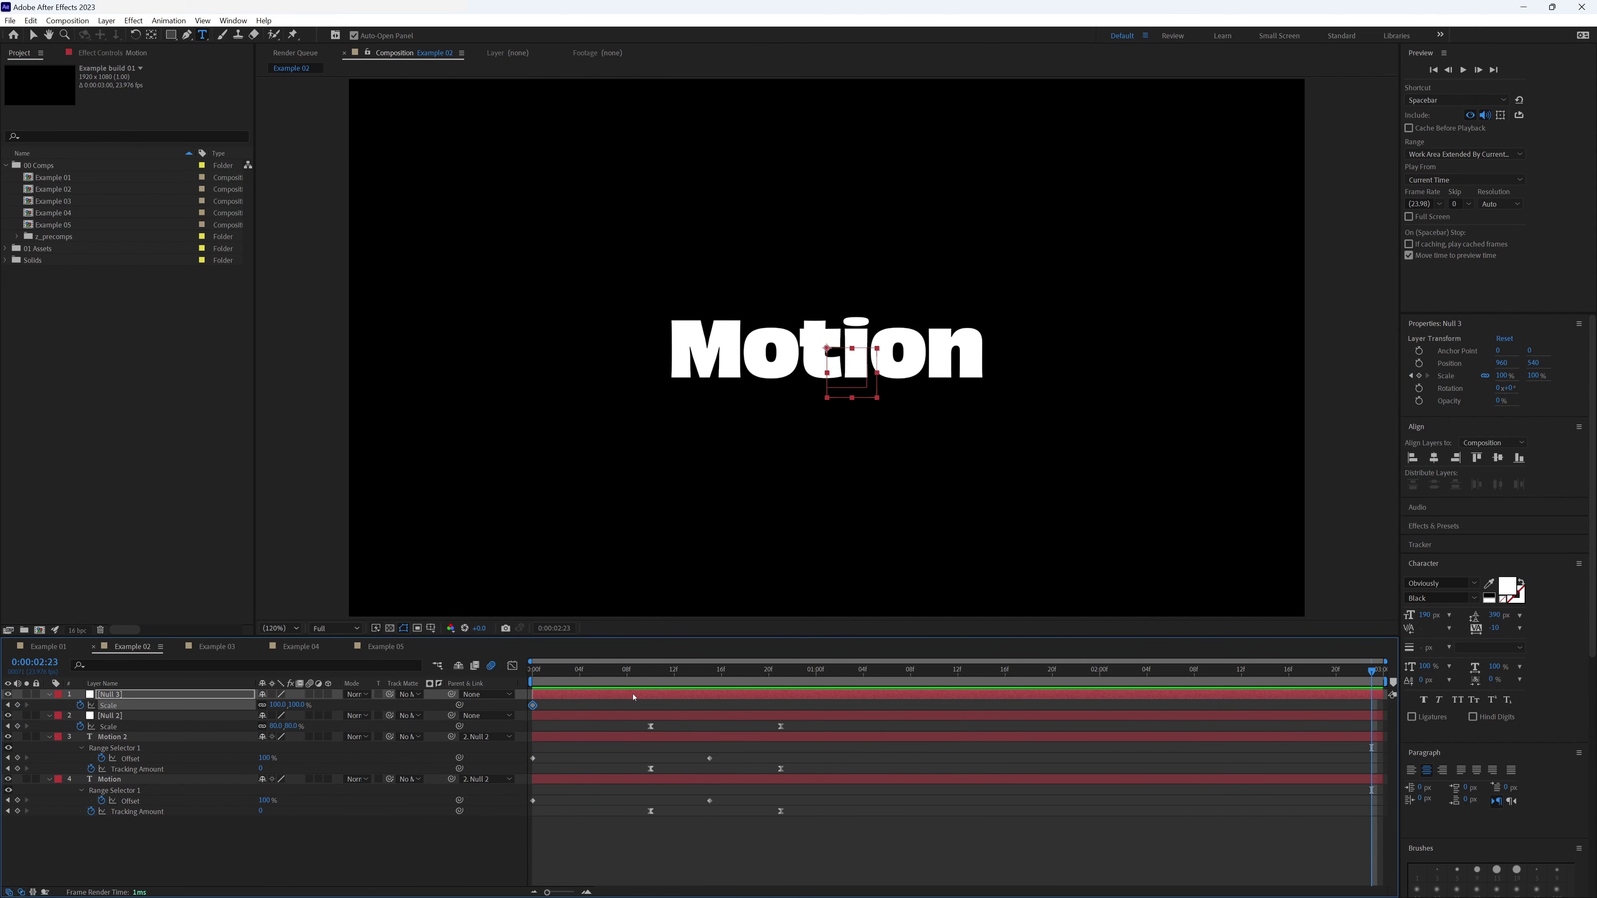
{"action": "left_click", "coordinate": [274, 704]}
{"action": "type", "text": "90"}
{"action": "key", "text": "Return"}
Parent the first null to the second null and preview the animation from frame 0.
{"action": "left_click_drag", "start_coordinate": [452, 715], "coordinate": [116, 697]}
{"action": "left_click_drag", "start_coordinate": [780, 672], "coordinate": [532, 673]}
{"action": "key", "text": "space"}
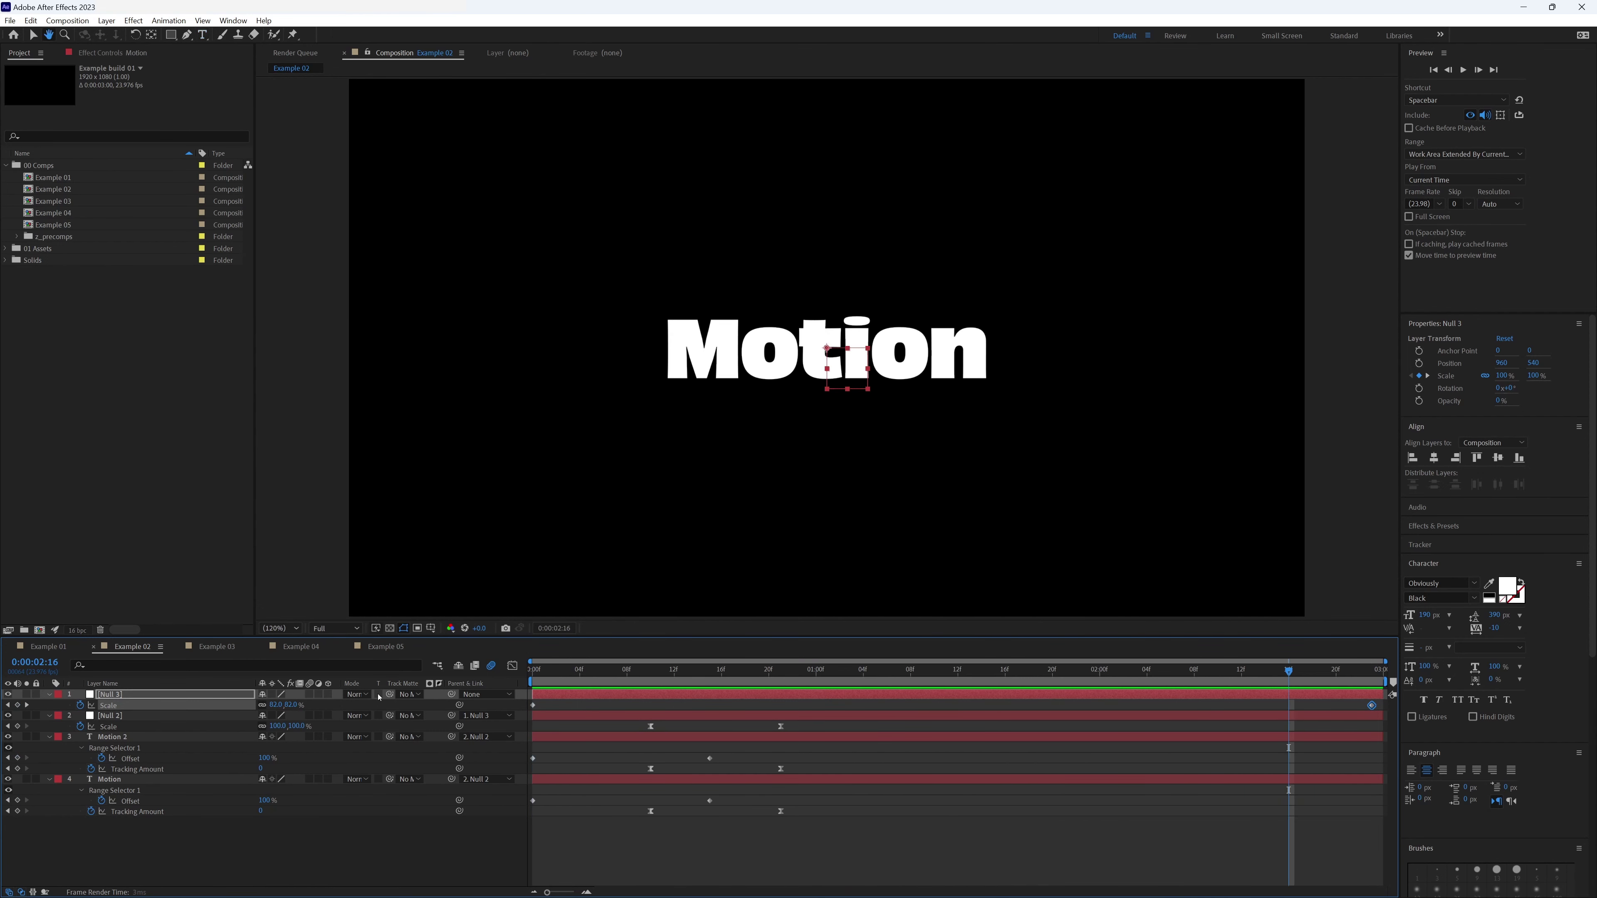
Set the second null's last Scale keyframe to 90% and preview the slower scale-down.
{"action": "left_click", "coordinate": [273, 705]}
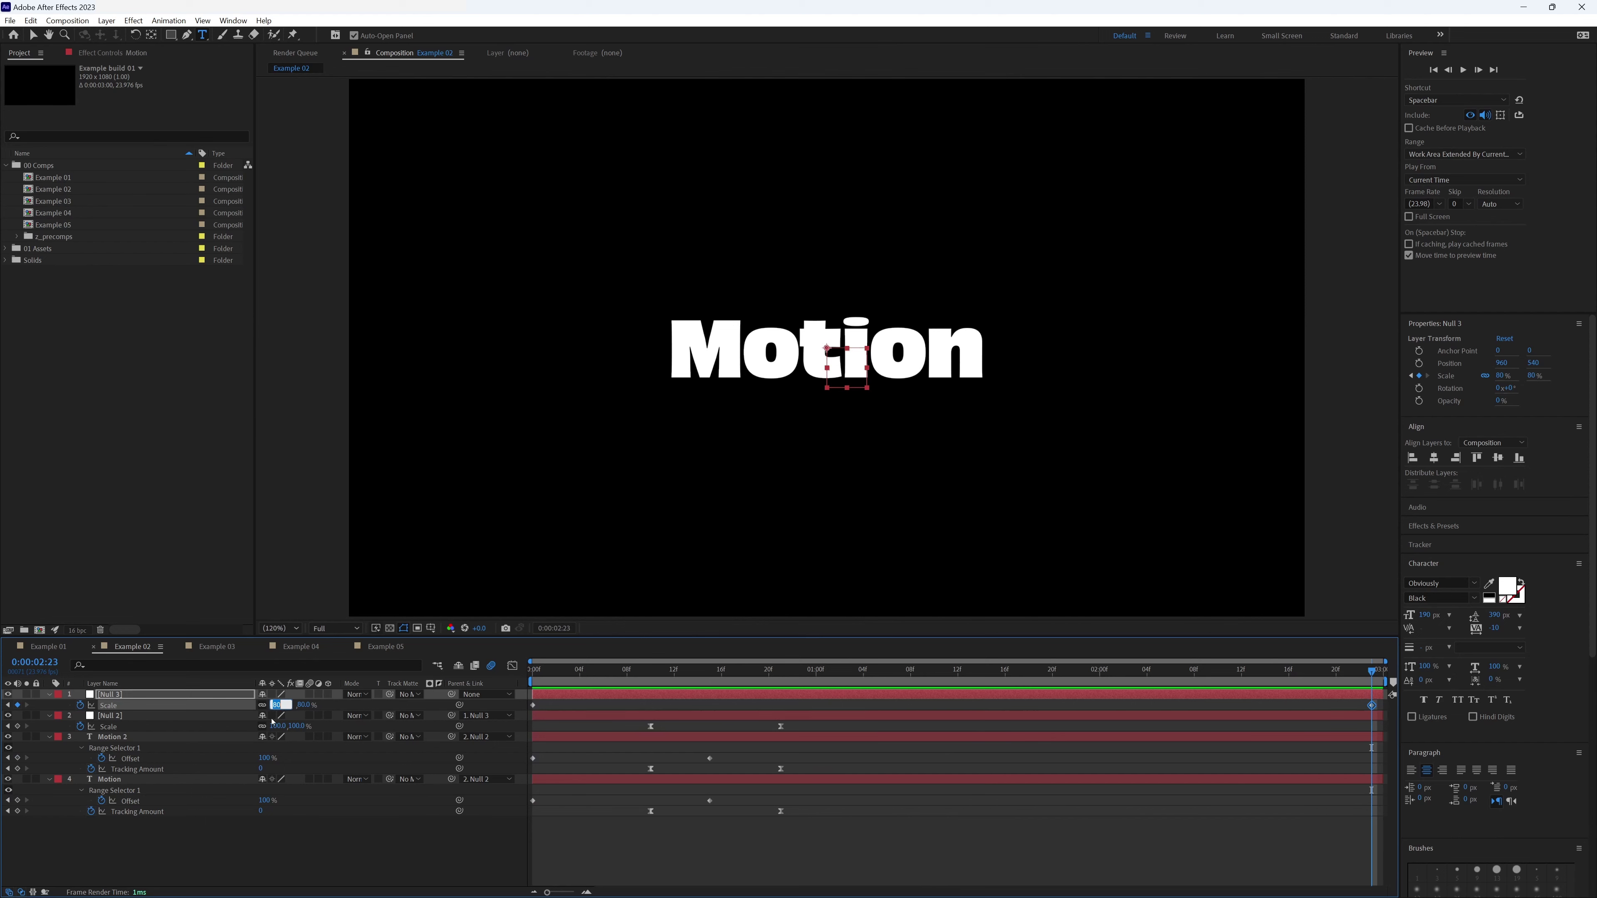
{"action": "type", "text": "90"}
{"action": "key", "text": "Return"}
{"action": "key", "text": "space"}
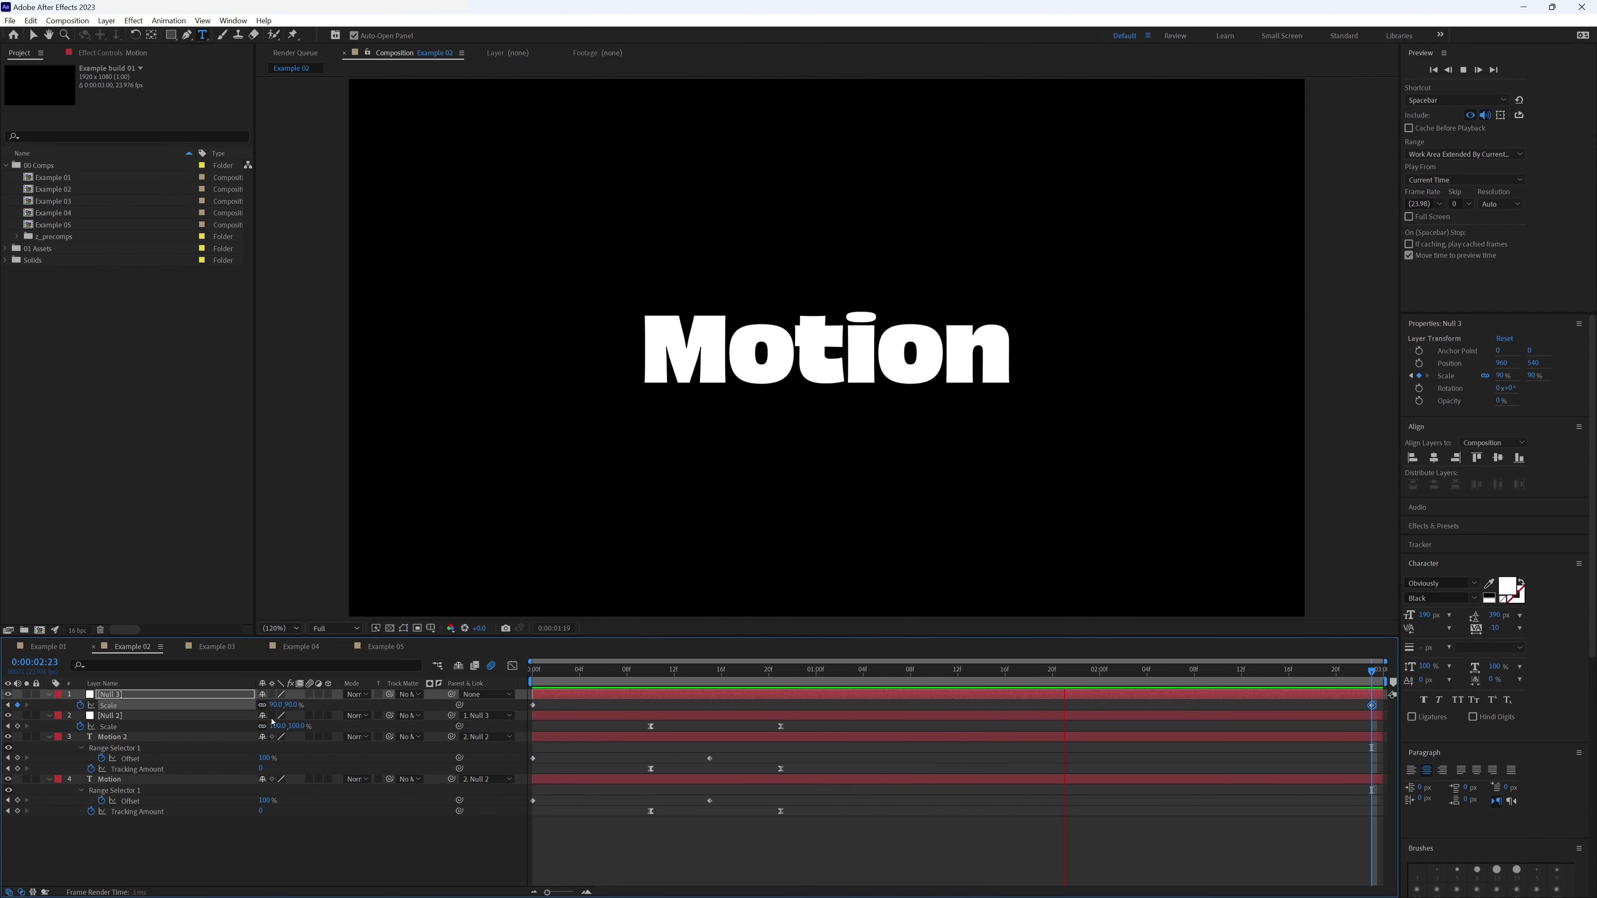
Move the first null's Scale keyframes and both layers' Tracking Amount keyframes earlier so they start at frame 7, and preview the timing.
{"action": "left_click", "coordinate": [649, 728]}
{"action": "key", "text": "u"}
{"action": "key", "text": "u"}
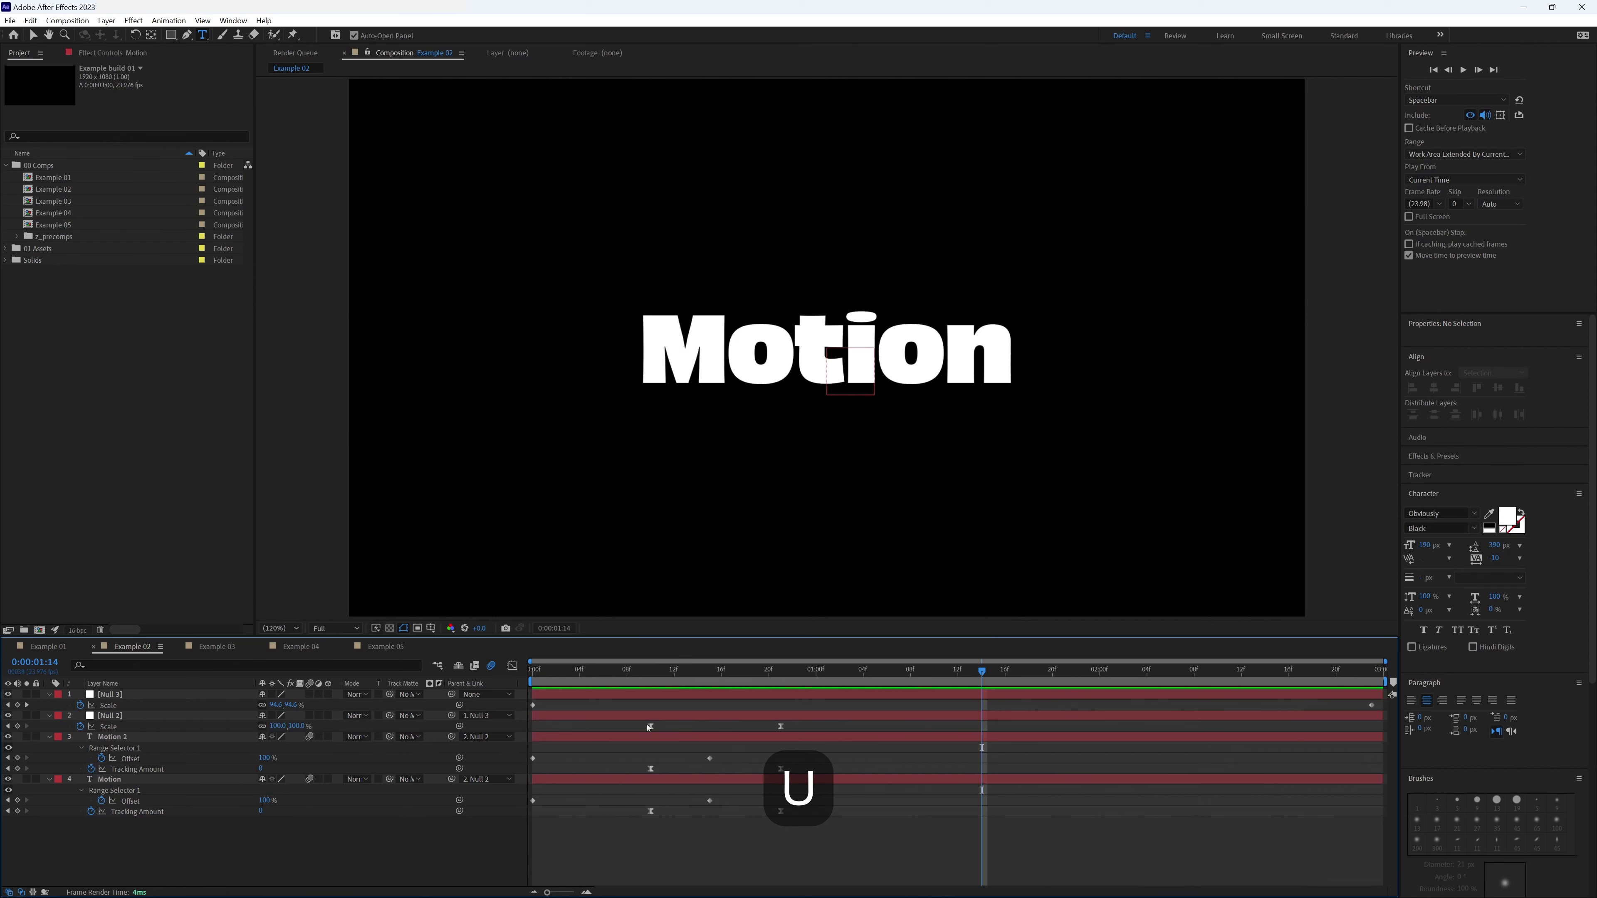
{"action": "left_click_drag", "start_coordinate": [633, 724], "coordinate": [820, 740]}
{"action": "left_click_drag", "start_coordinate": [630, 763], "coordinate": [819, 779]}
{"action": "left_click_drag", "start_coordinate": [643, 802], "coordinate": [830, 824]}
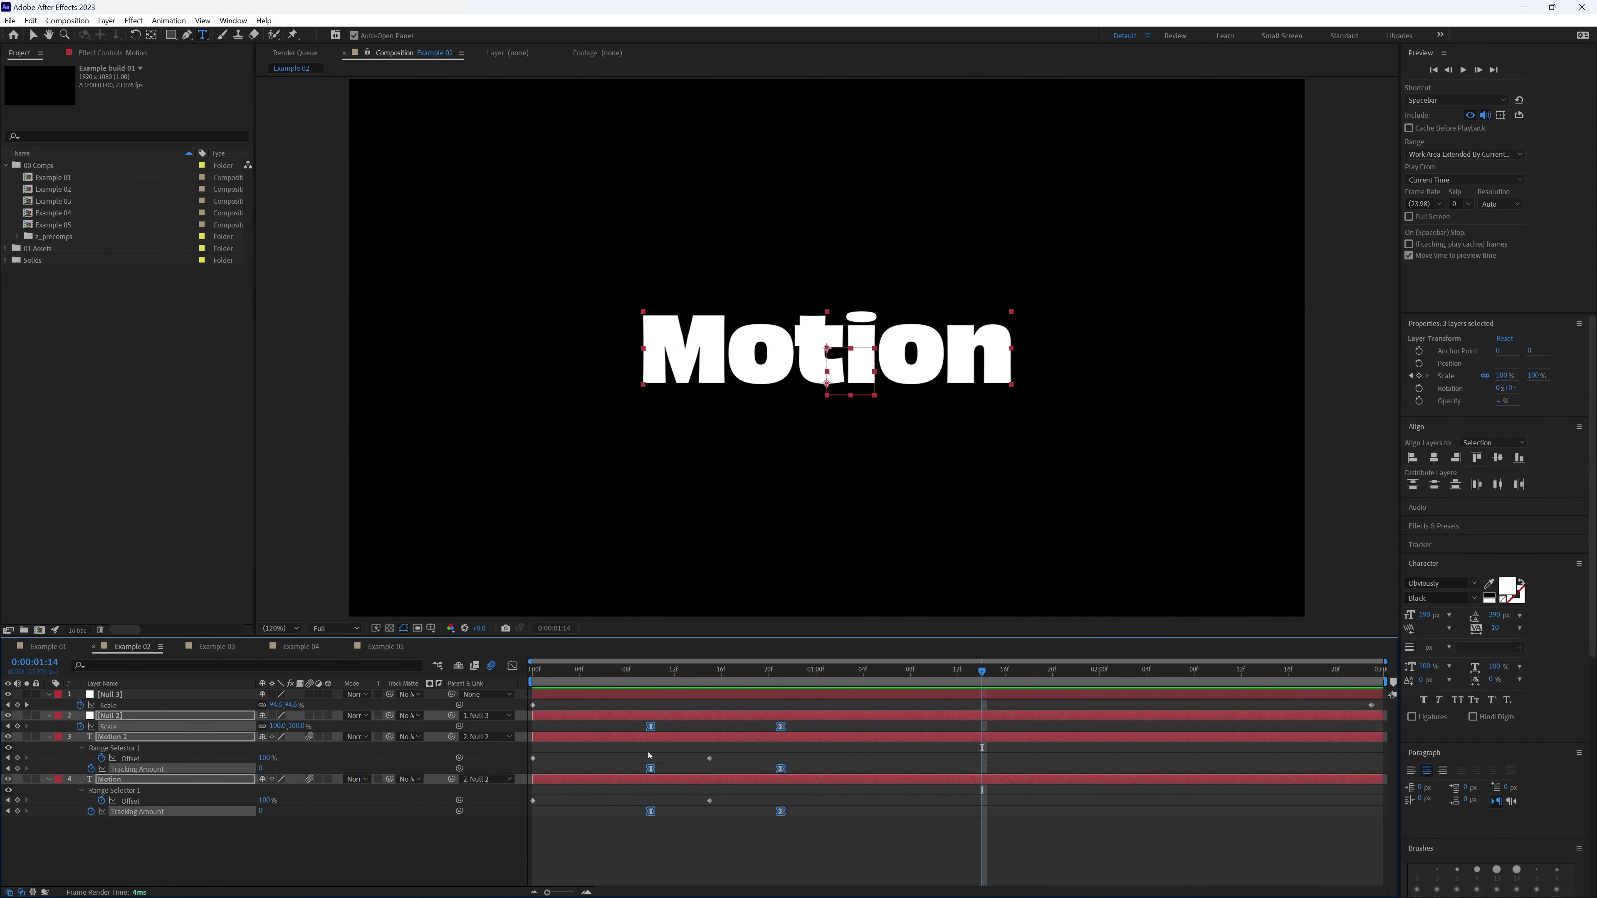
{"action": "left_click_drag", "start_coordinate": [650, 734], "coordinate": [610, 734]}
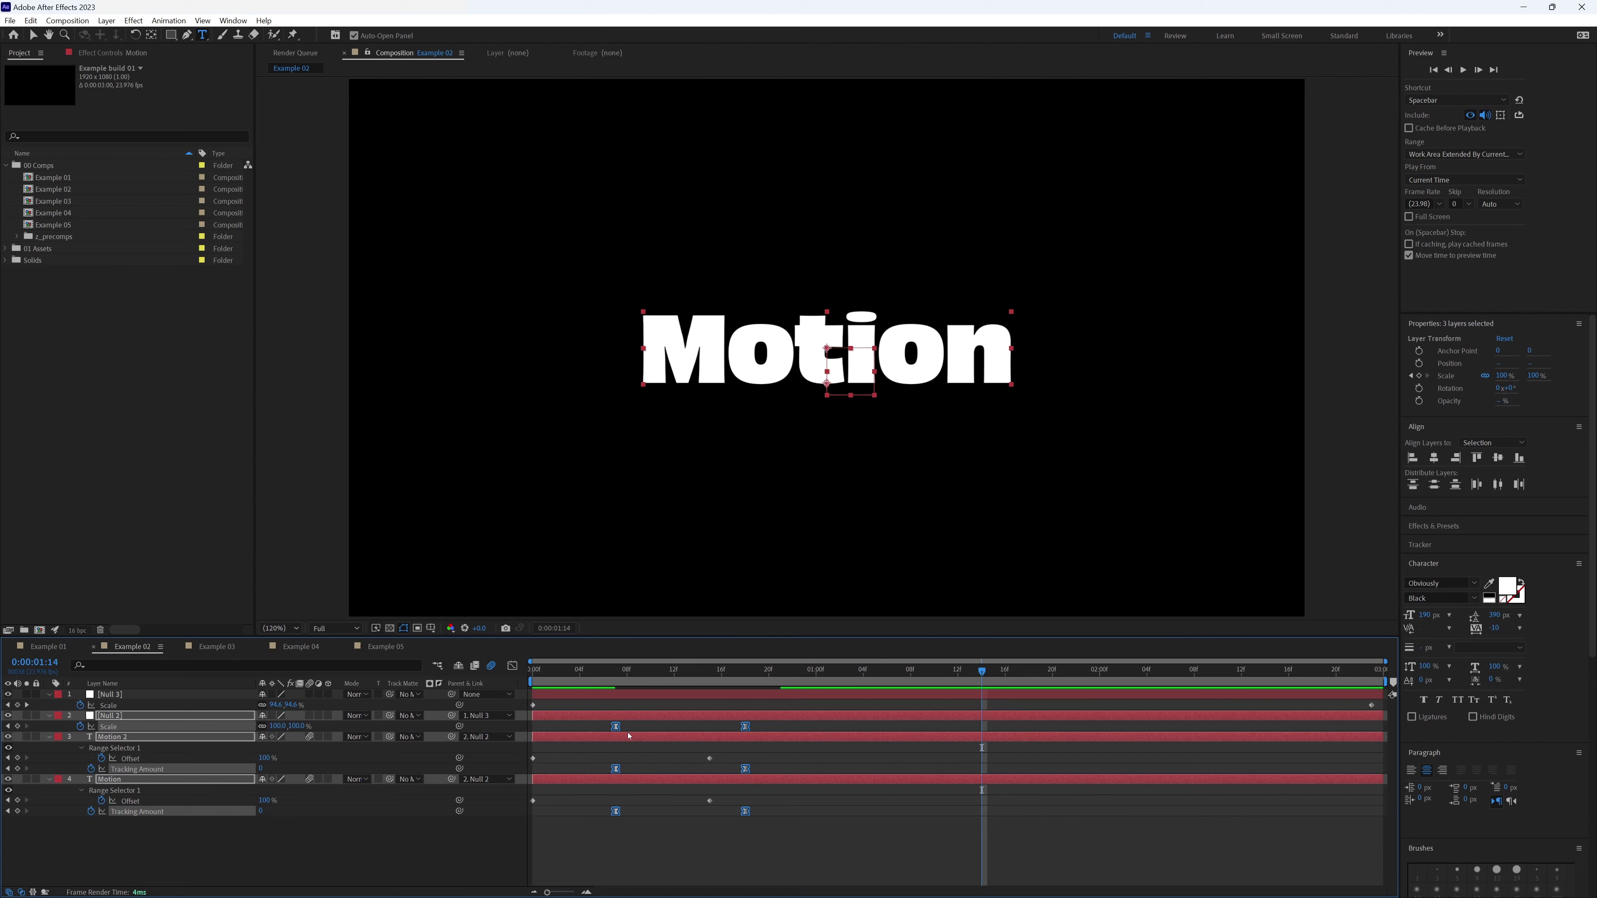
{"action": "key", "text": "space"}
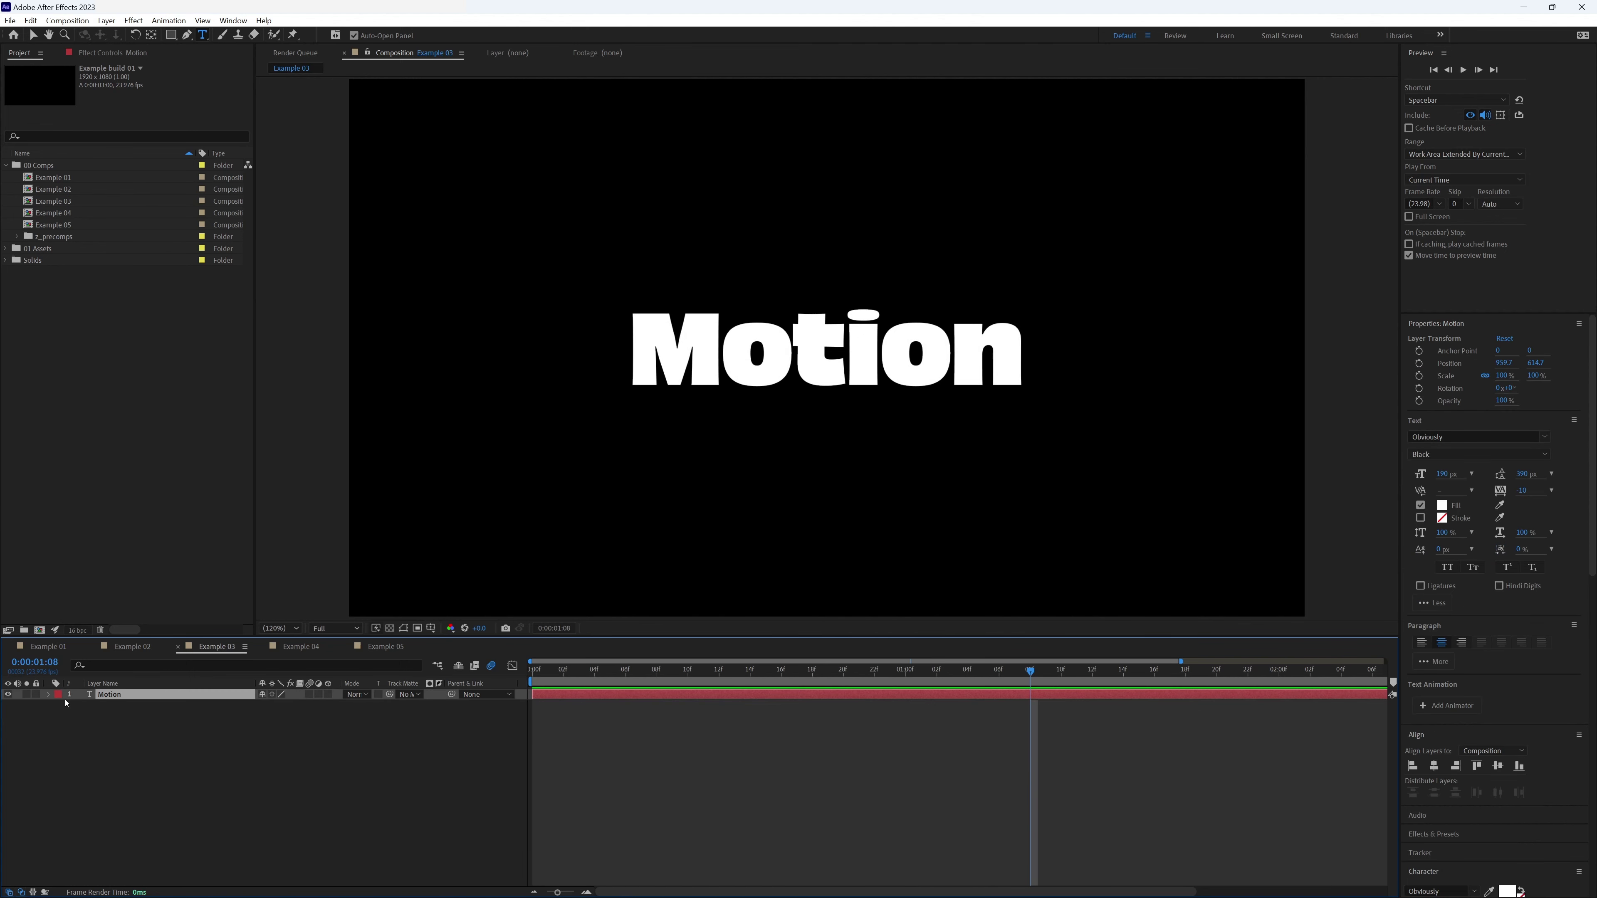
Add a Position text animator to the Motion layer in Example 03 and go to frame 0.
{"action": "left_click", "coordinate": [48, 694]}
{"action": "left_click", "coordinate": [115, 708]}
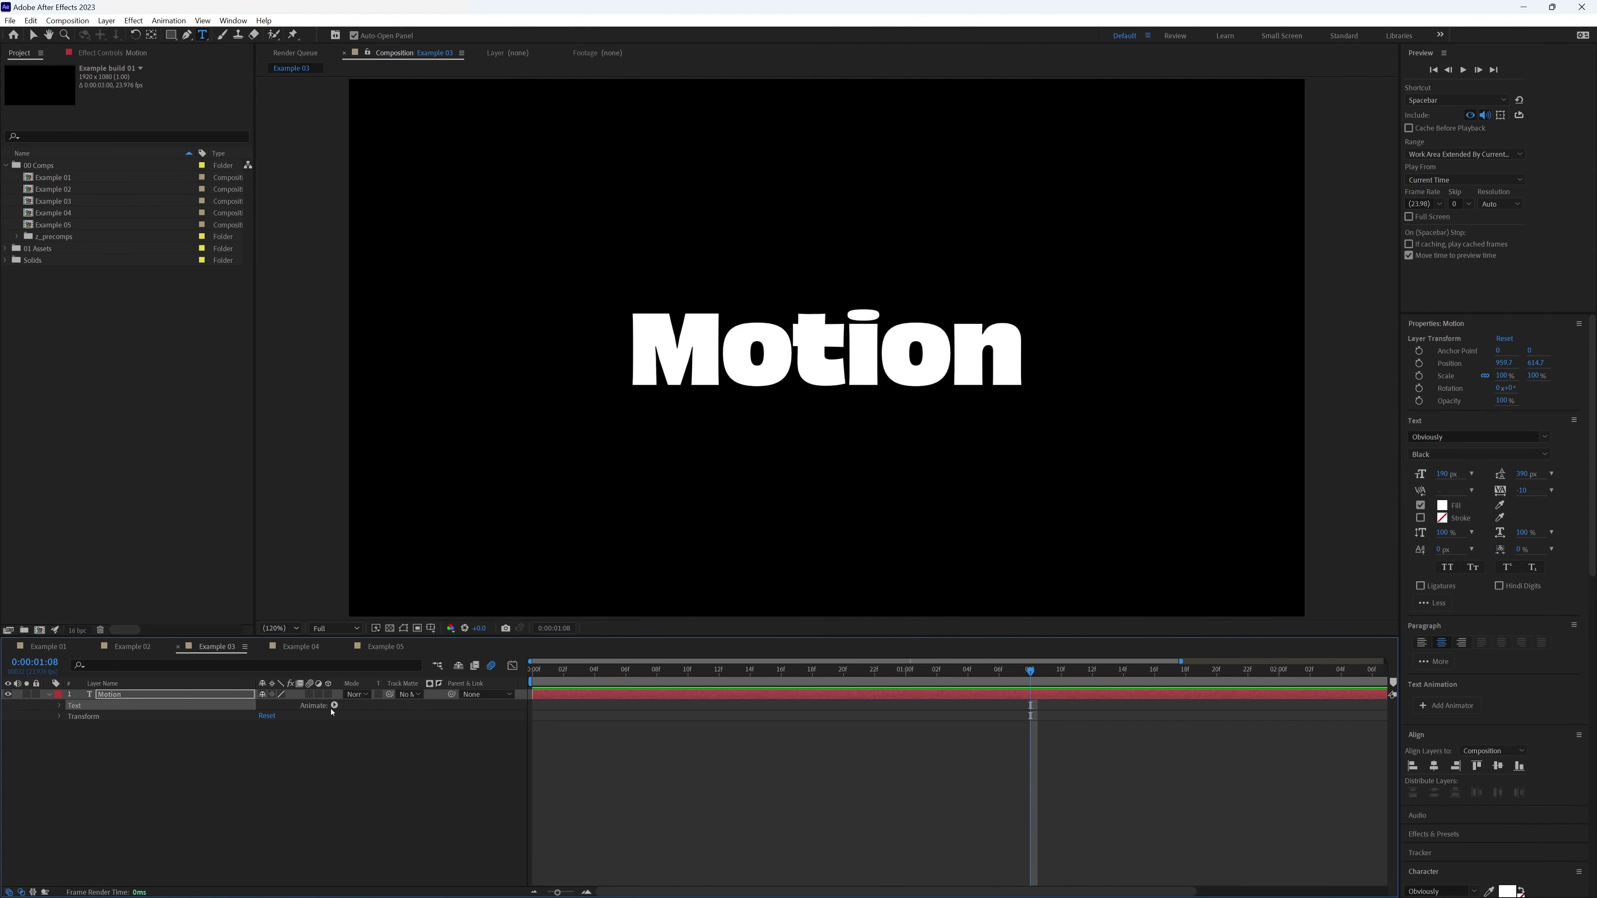
{"action": "left_click", "coordinate": [333, 707]}
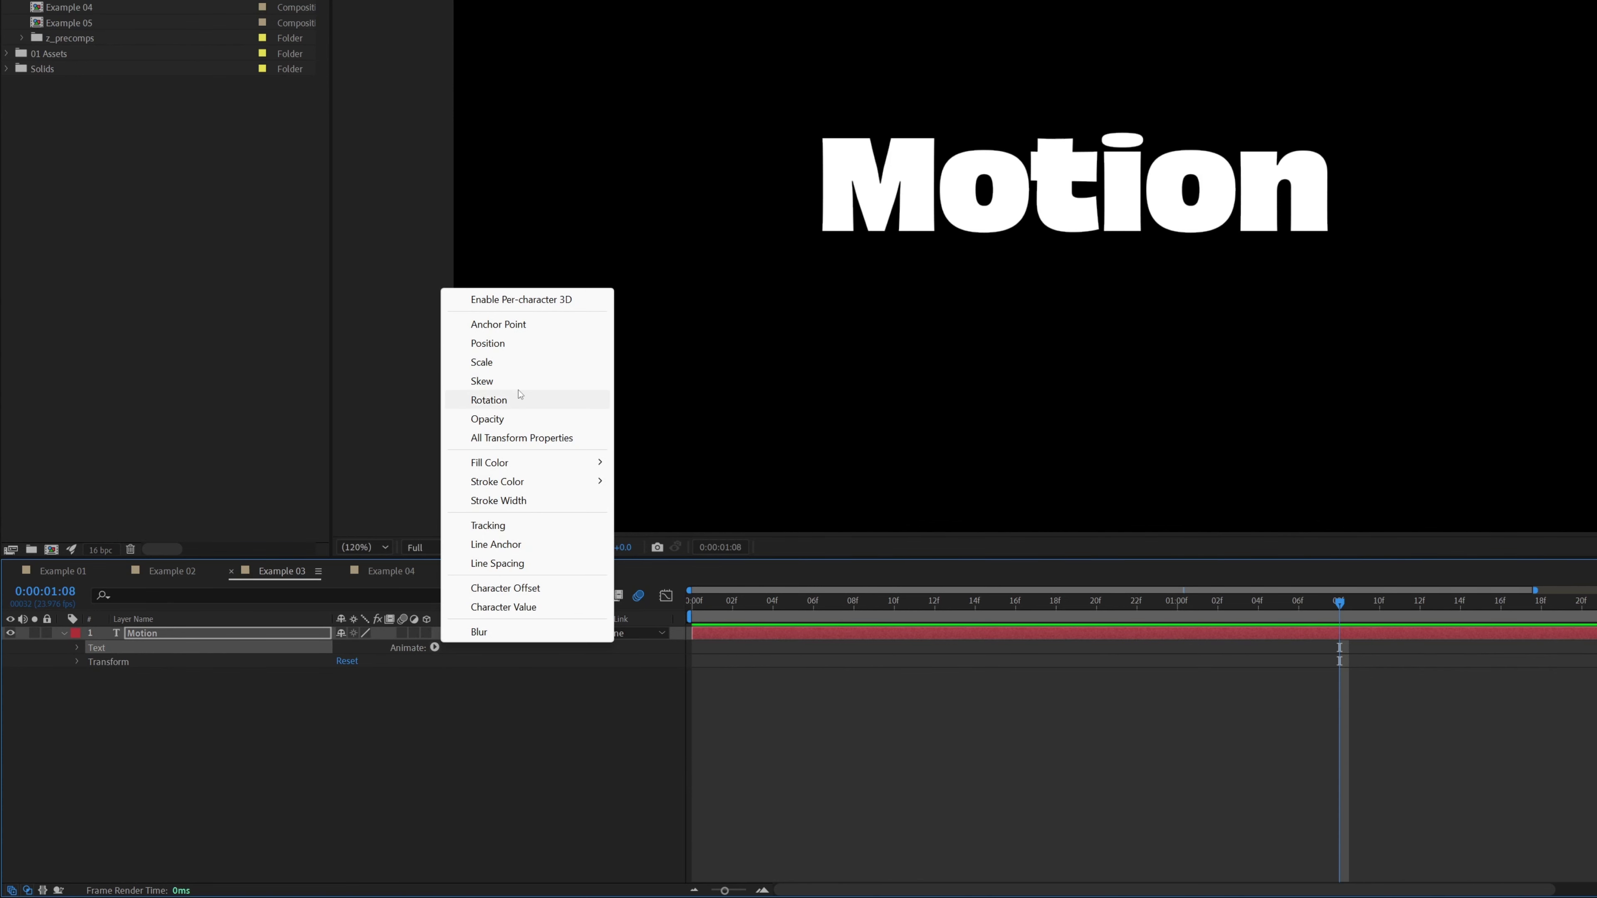
{"action": "left_click", "coordinate": [507, 348]}
{"action": "key", "text": "Home"}
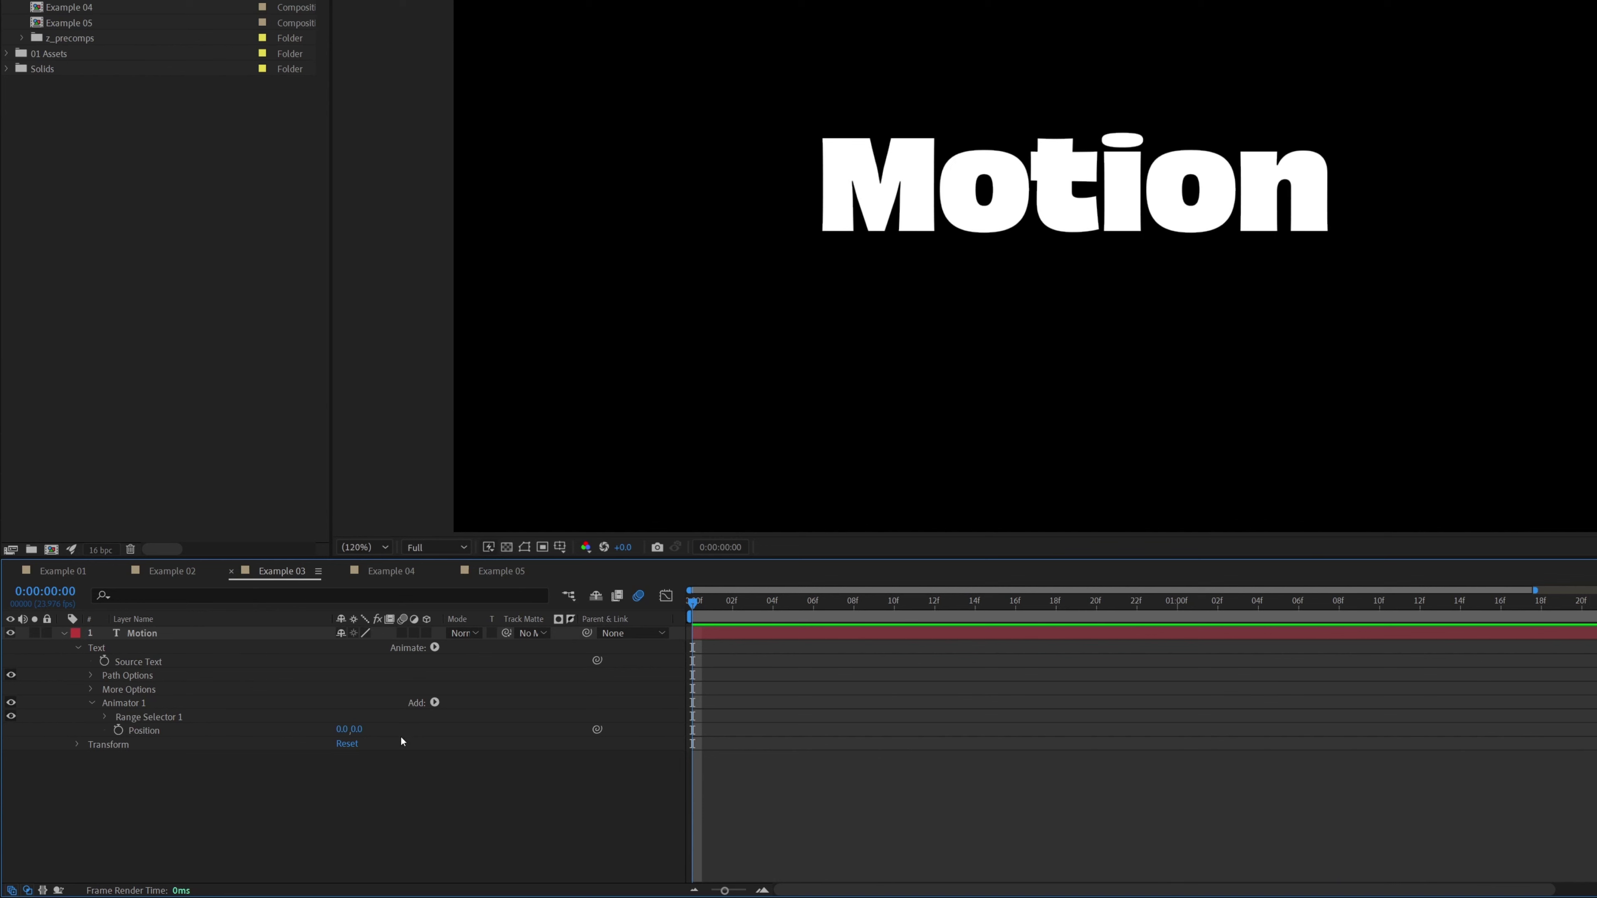
Set the Position of Animator 1 to 0, 150 so the word sits lower.
{"action": "left_click_drag", "start_coordinate": [358, 730], "coordinate": [473, 730]}
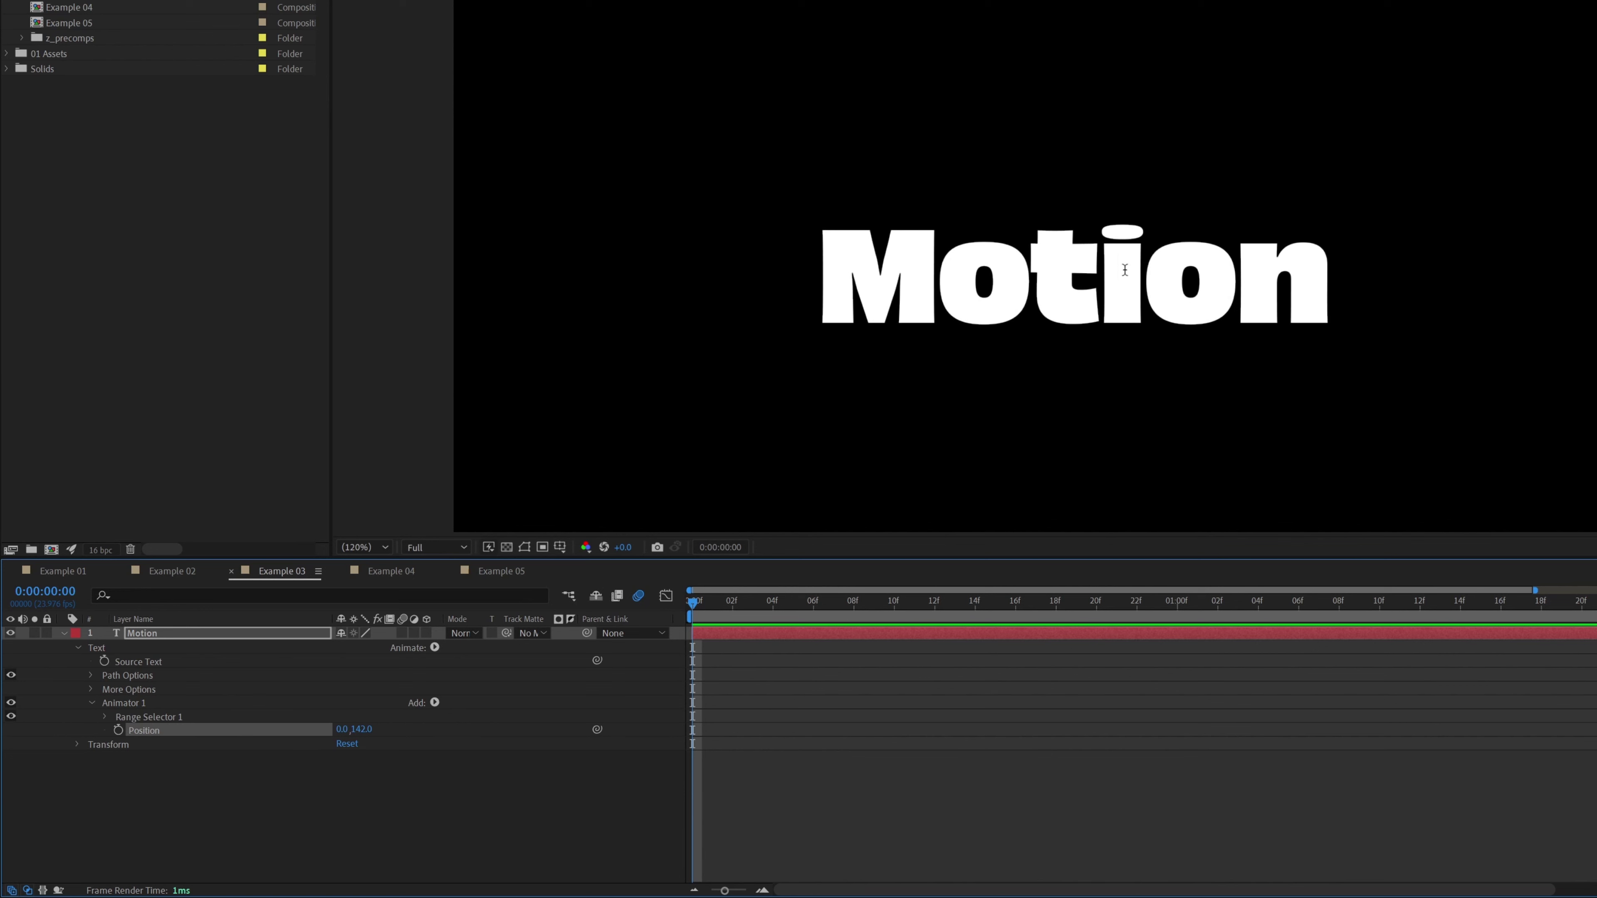
{"action": "left_click", "coordinate": [355, 729]}
{"action": "type", "text": "150"}
{"action": "key", "text": "Return"}
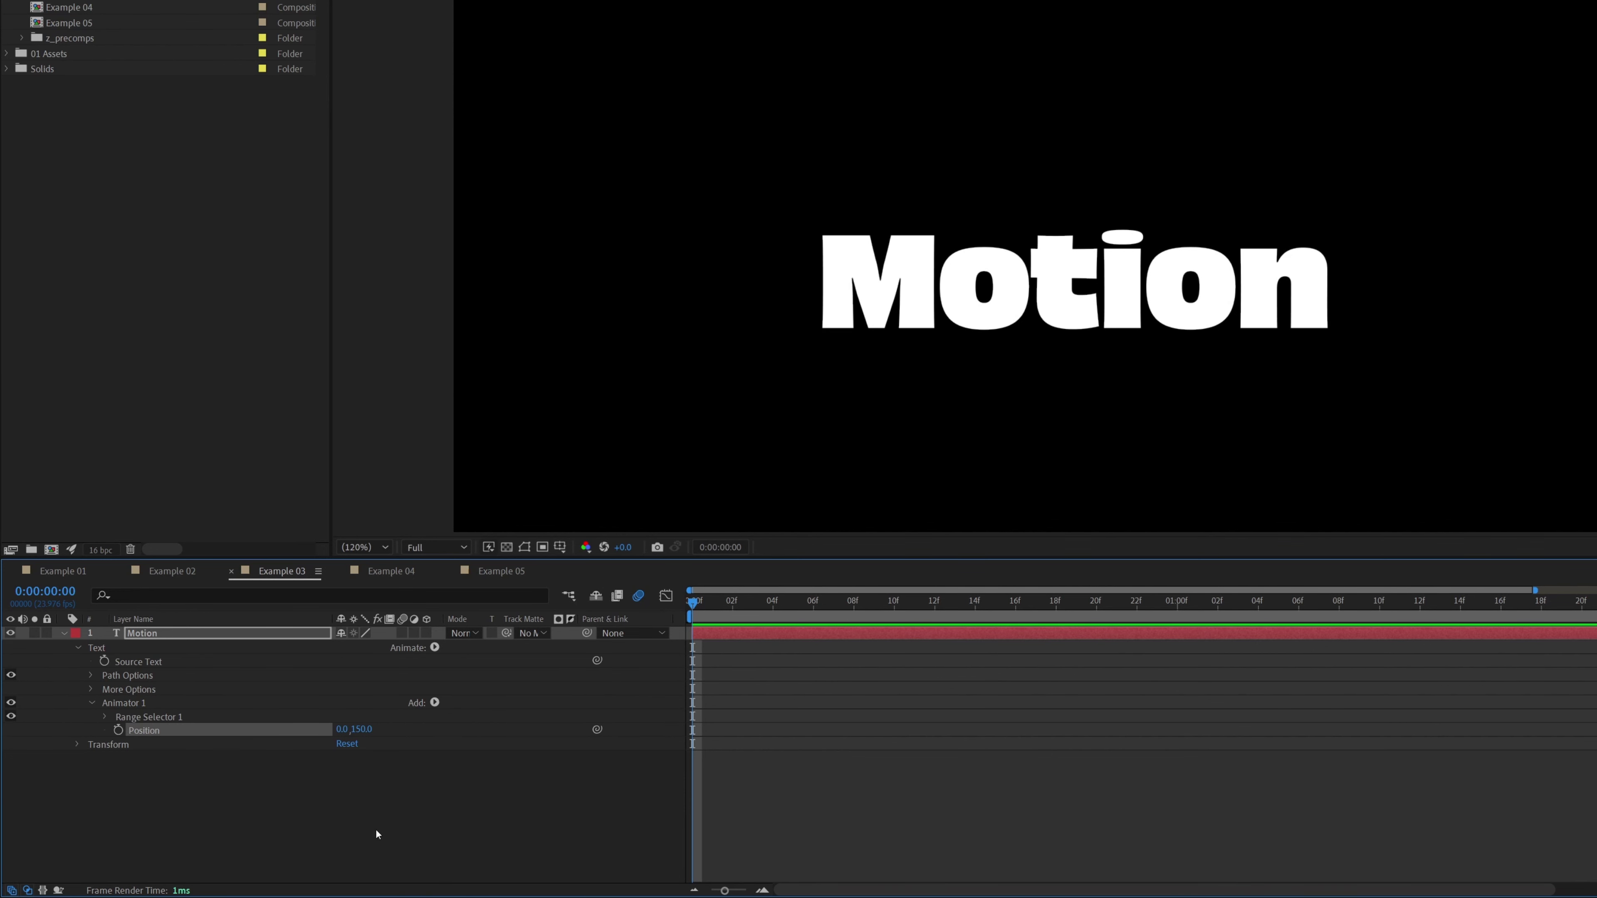
Set the Shape of Animator 1's Range Selector to Ramp Up.
{"action": "left_click", "coordinate": [133, 712]}
{"action": "left_click", "coordinate": [104, 718]}
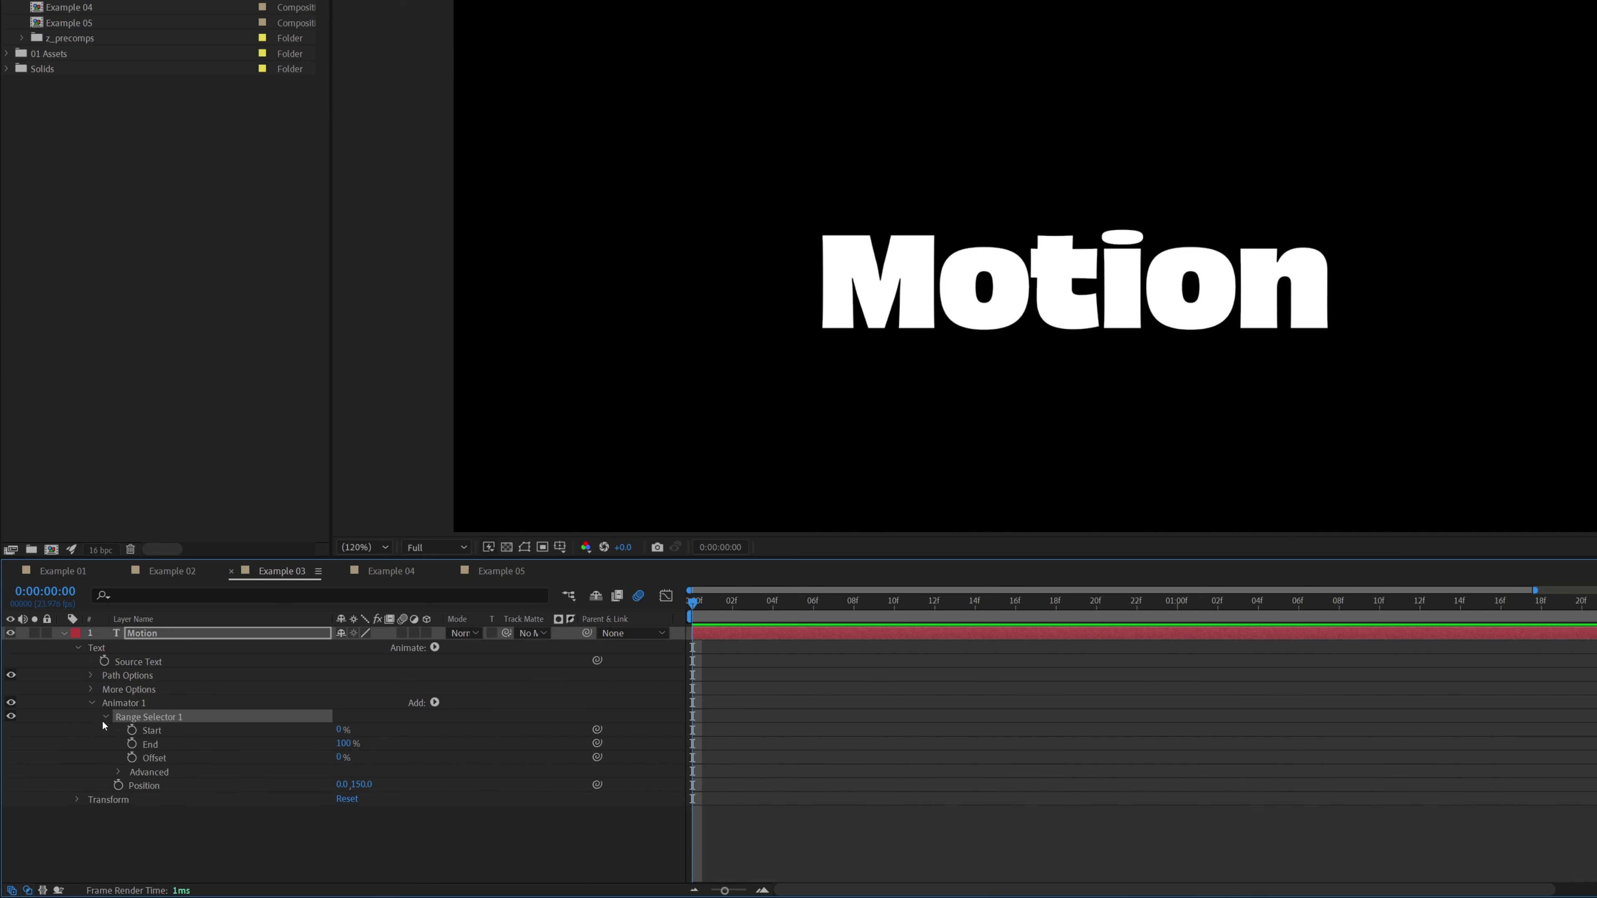
{"action": "left_click", "coordinate": [119, 772]}
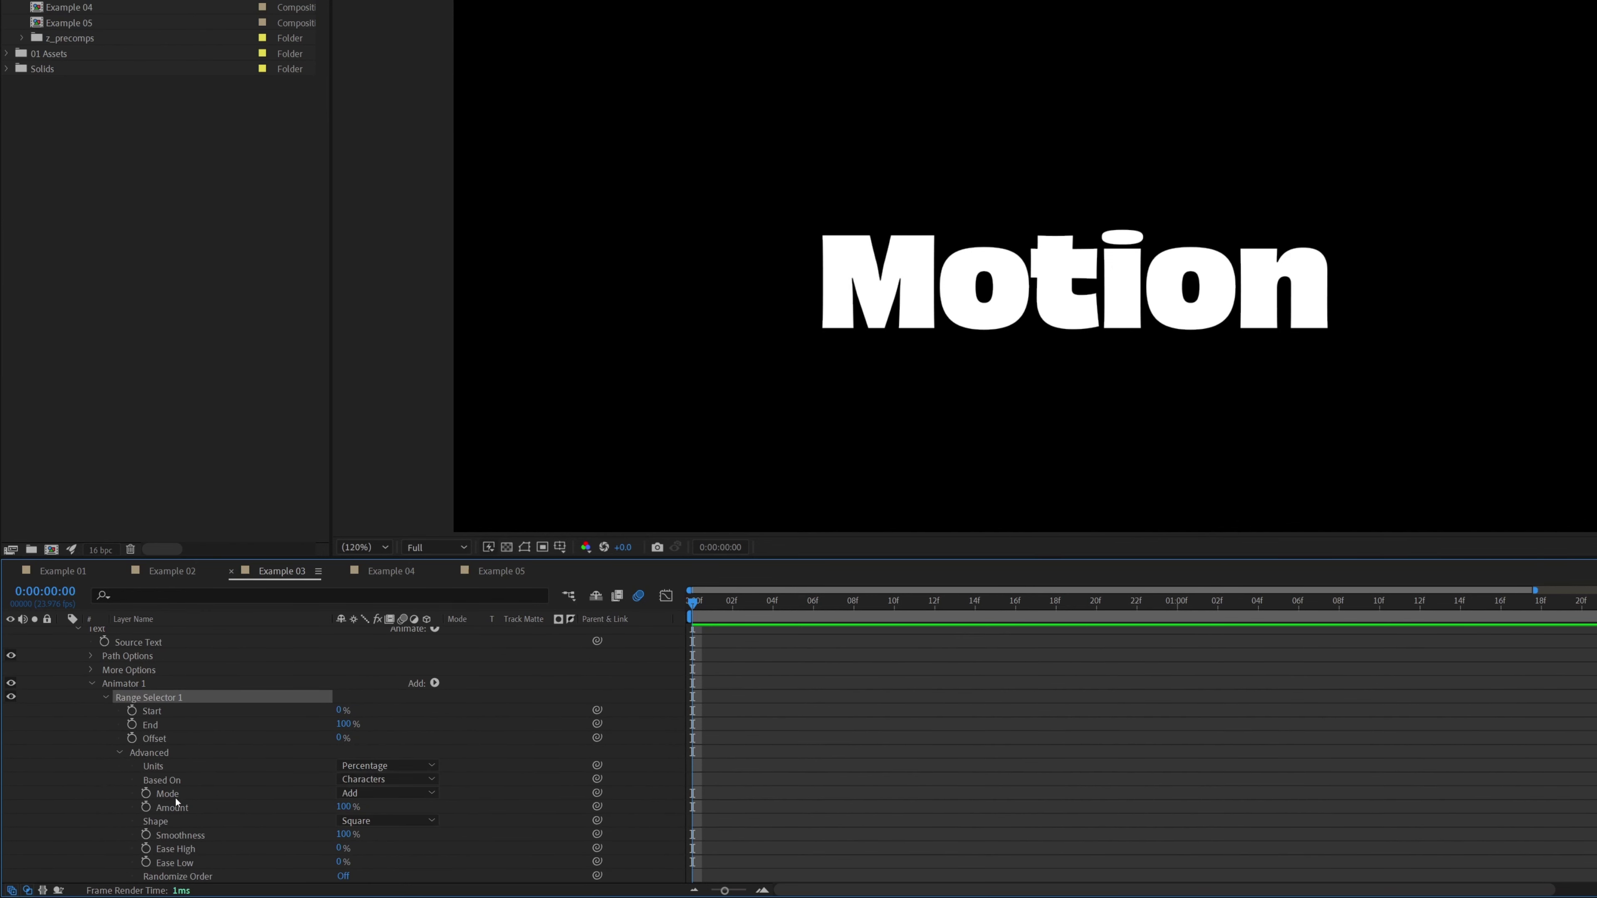
{"action": "left_click", "coordinate": [366, 821]}
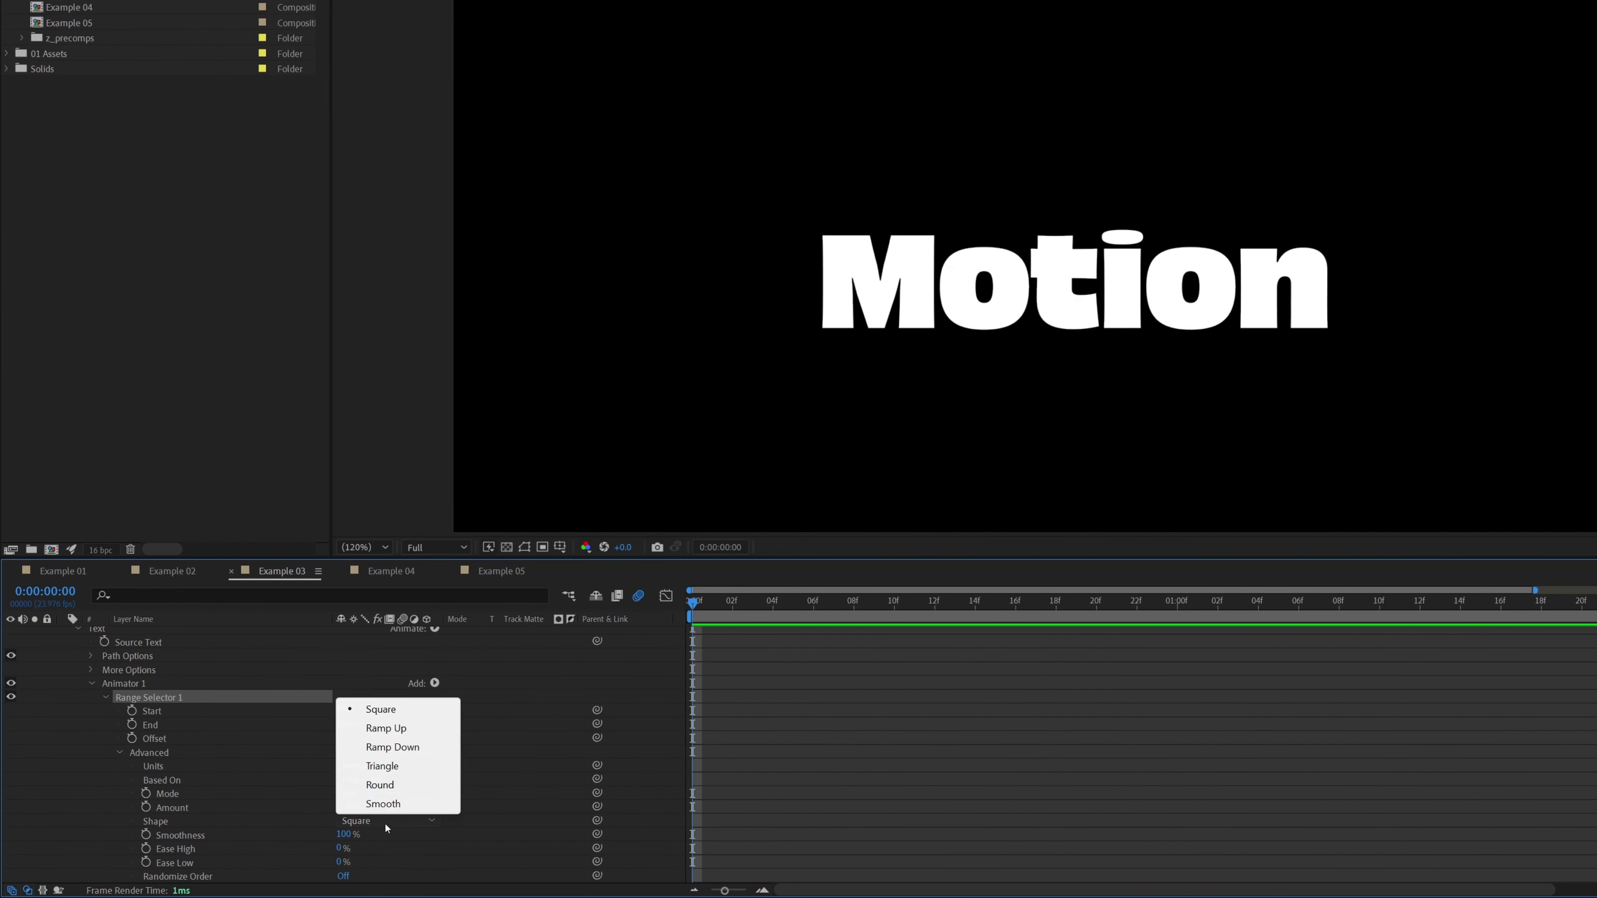
{"action": "left_click", "coordinate": [402, 729]}
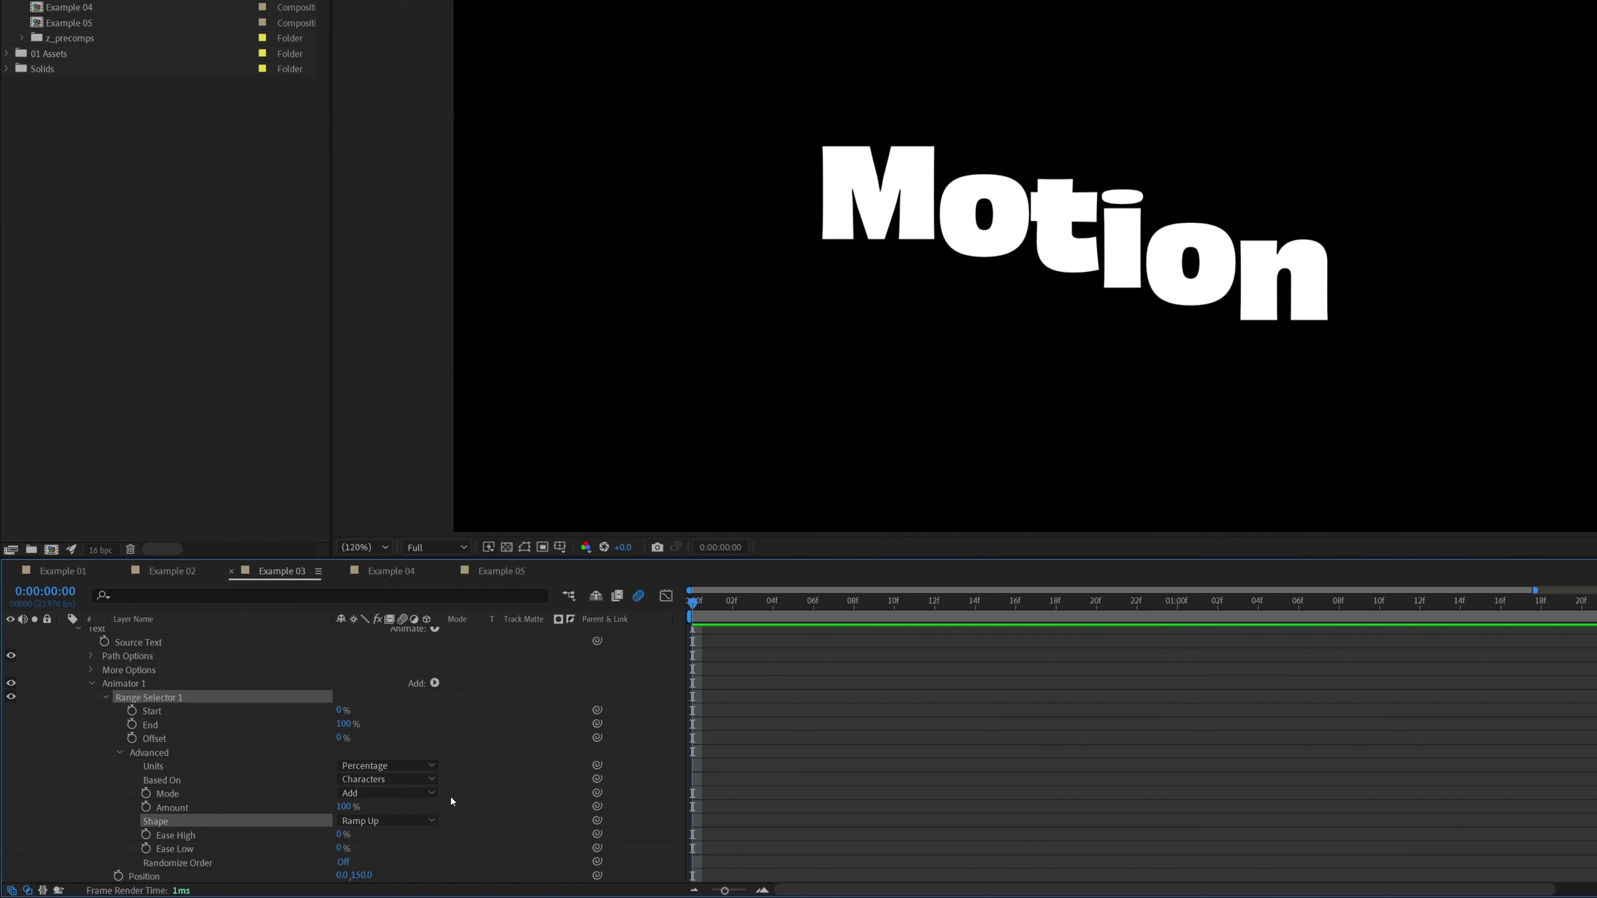
Set both Ease High and Ease Low of Animator 1's Range Selector to 50%.
{"action": "left_click", "coordinate": [191, 837]}
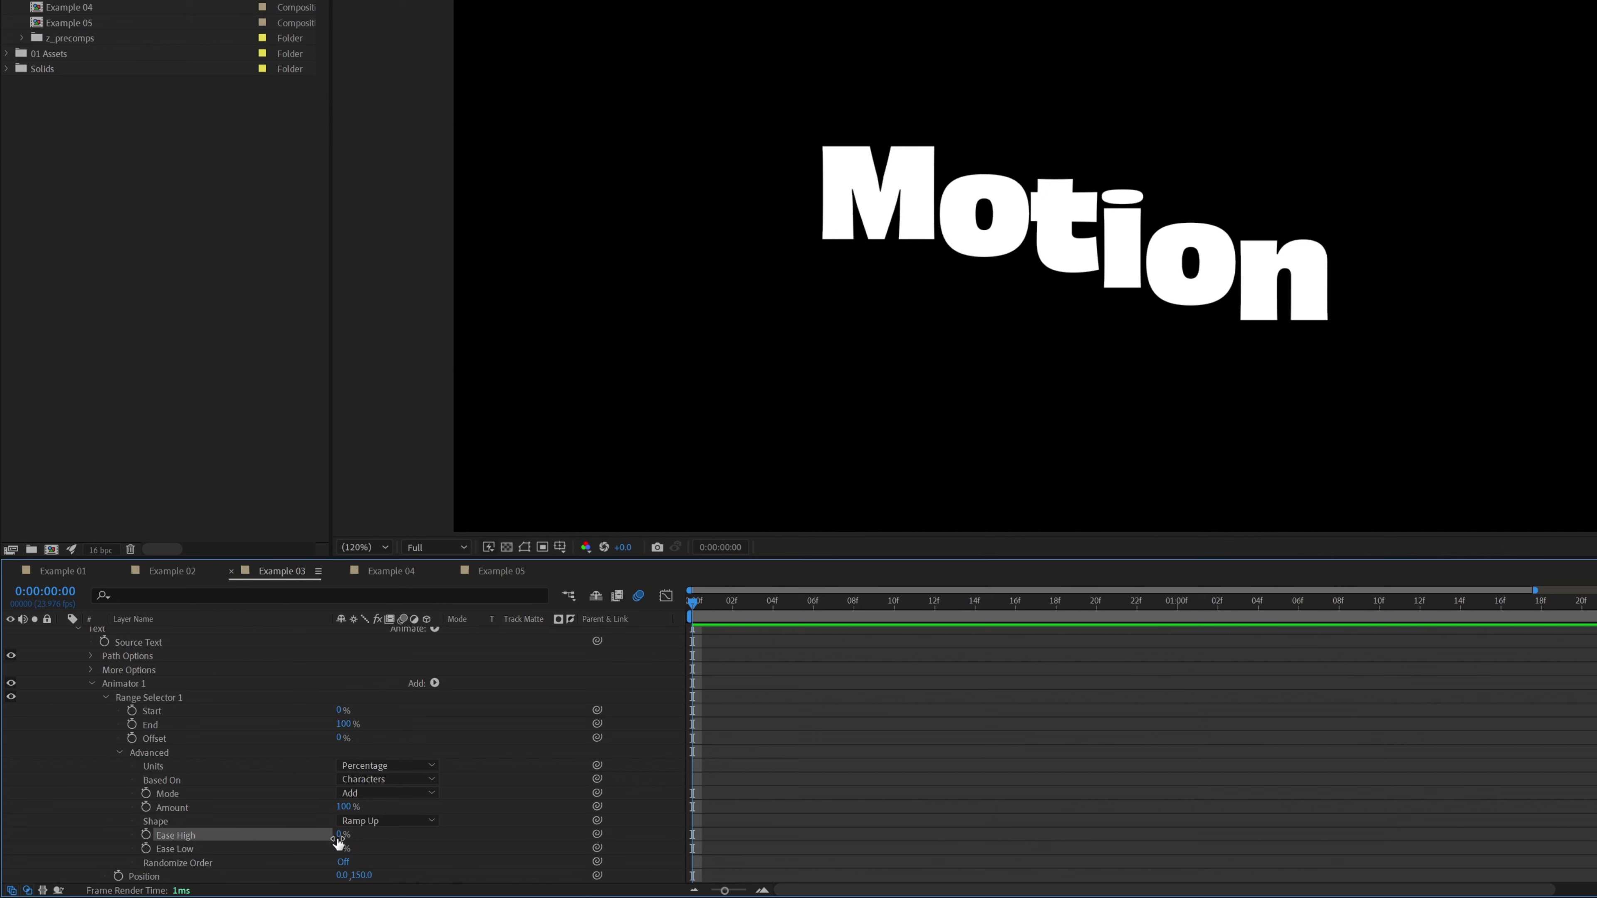
{"action": "type", "text": "50"}
{"action": "key", "text": "Tab"}
{"action": "type", "text": "50"}
{"action": "key", "text": "Return"}
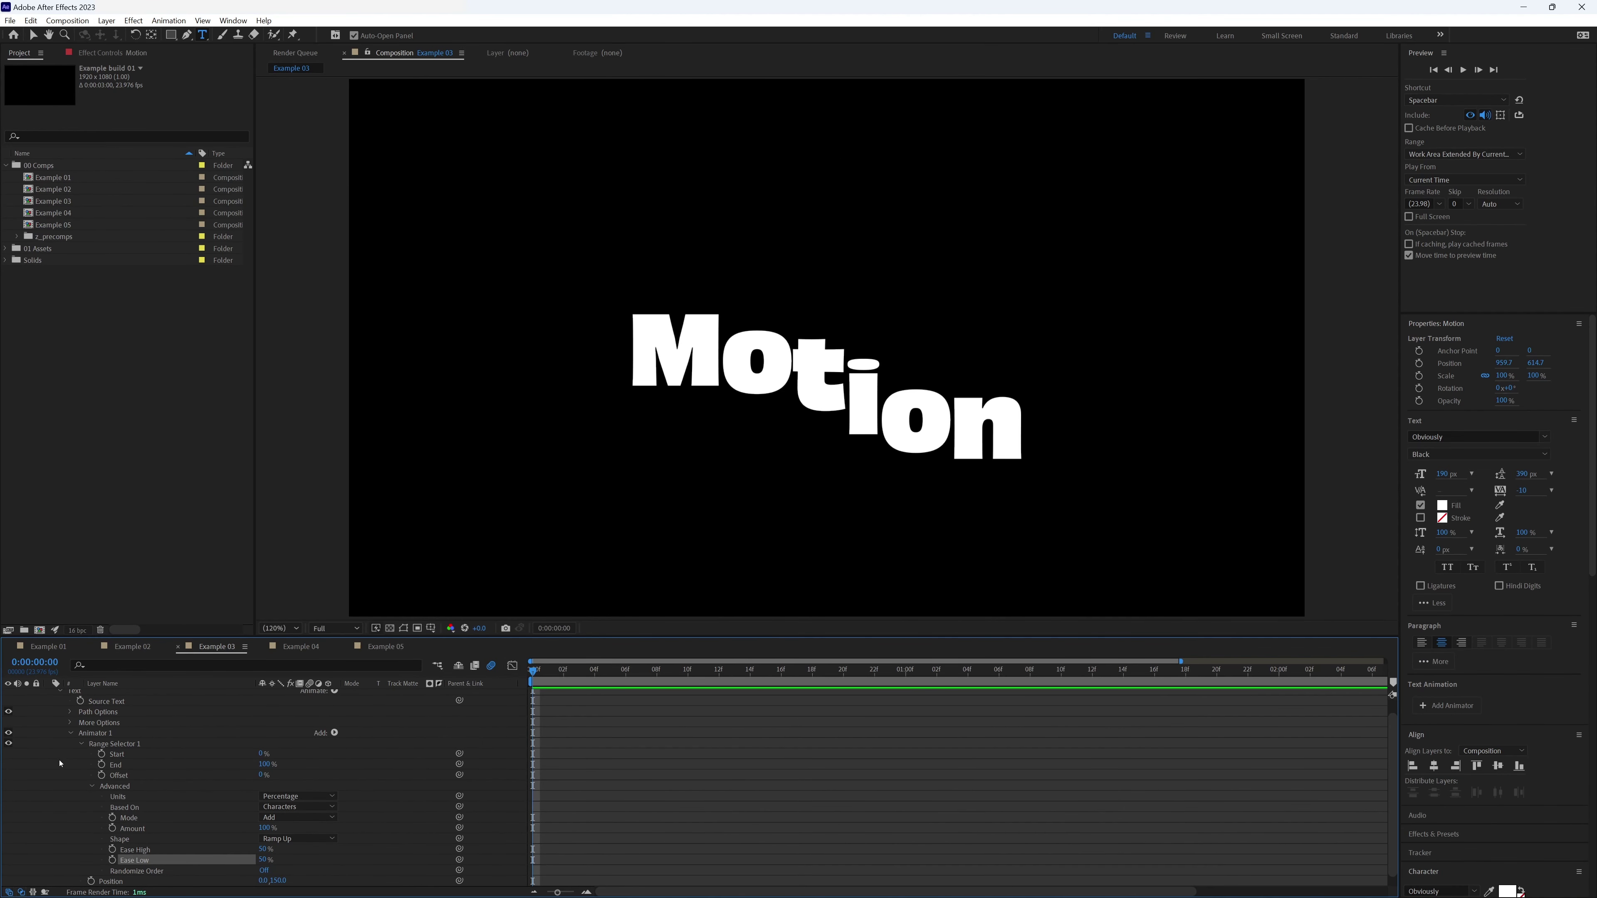
Keyframe the Range Selector's Offset from -100% at frame 0 to 100% at frame 16 and preview the animation.
{"action": "left_click", "coordinate": [101, 776]}
{"action": "left_click", "coordinate": [261, 774]}
{"action": "type", "text": "-100"}
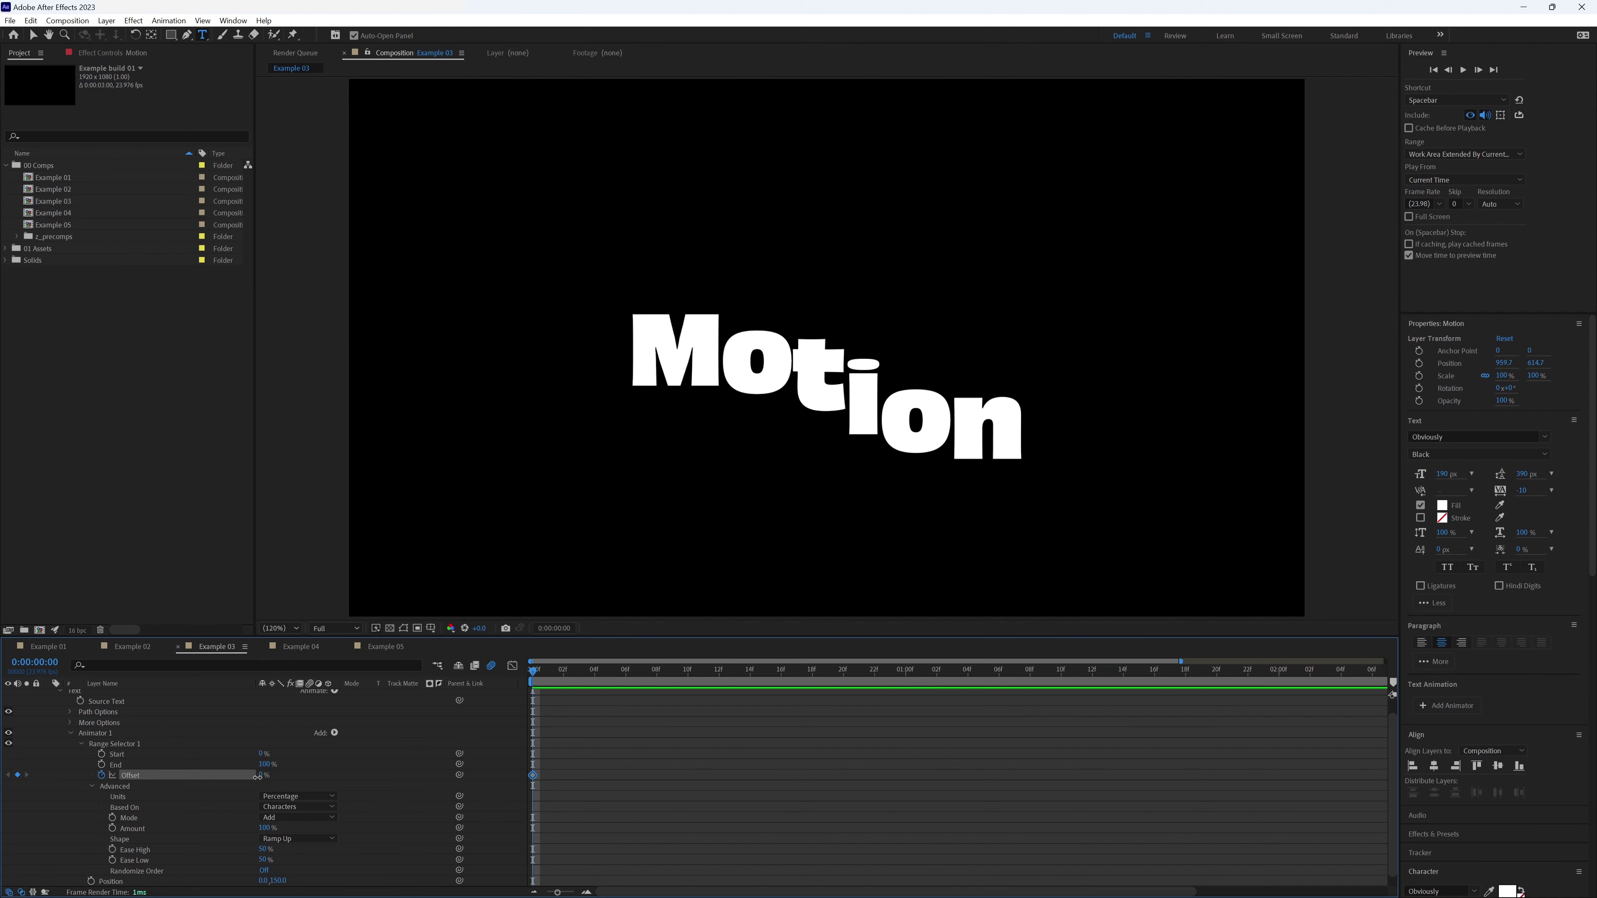
{"action": "key", "text": "Return"}
{"action": "left_click_drag", "start_coordinate": [549, 676], "coordinate": [779, 704]}
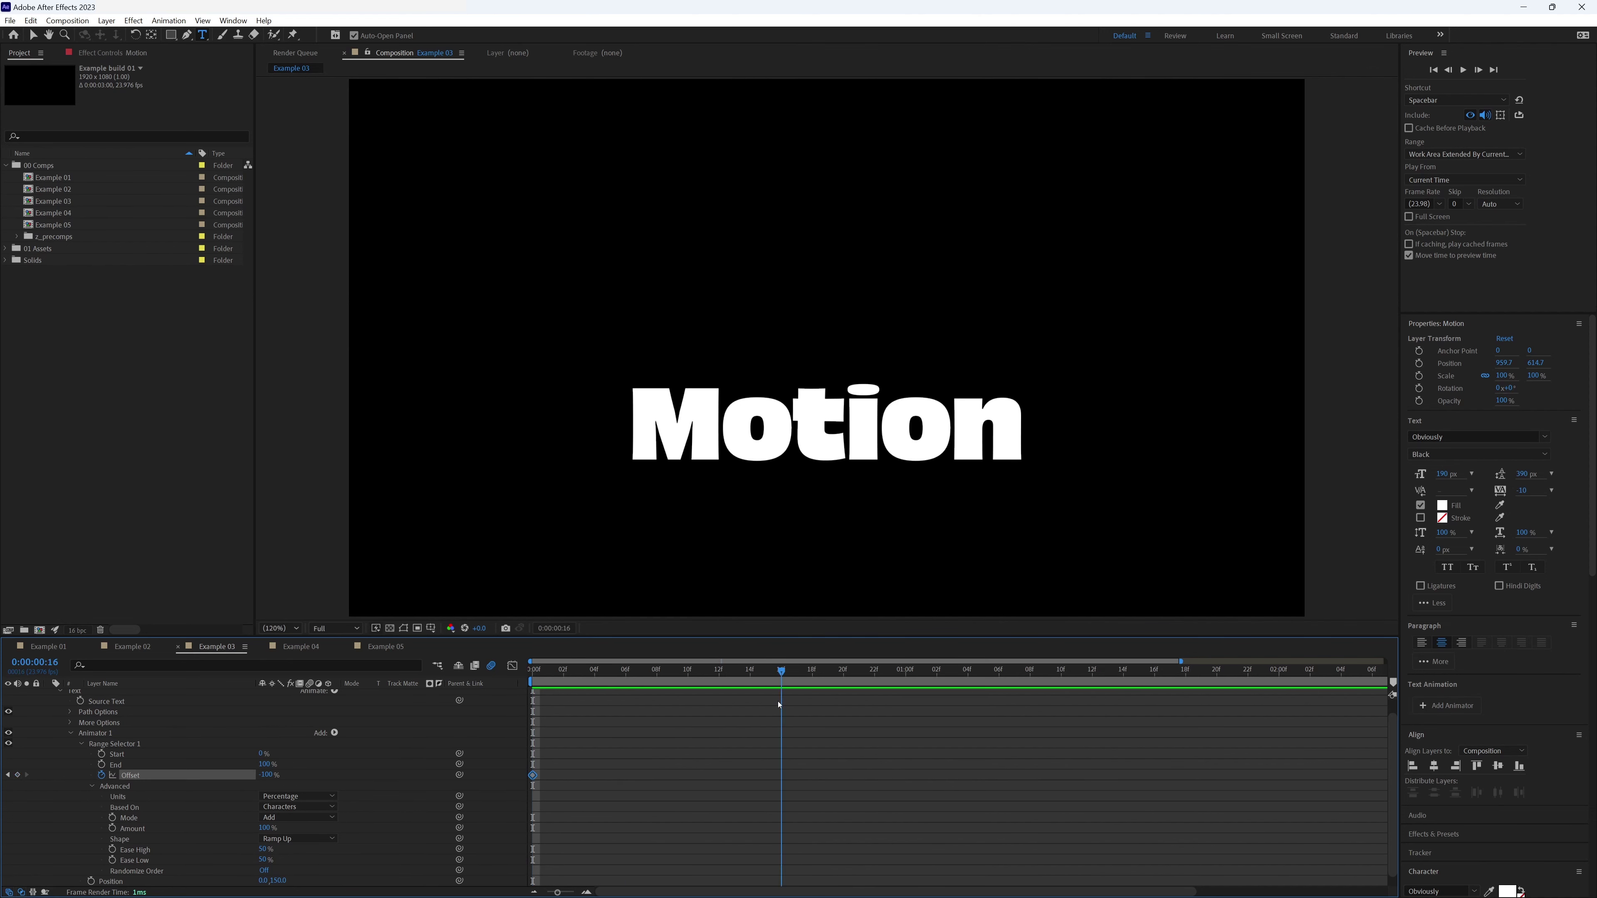
{"action": "left_click", "coordinate": [783, 675]}
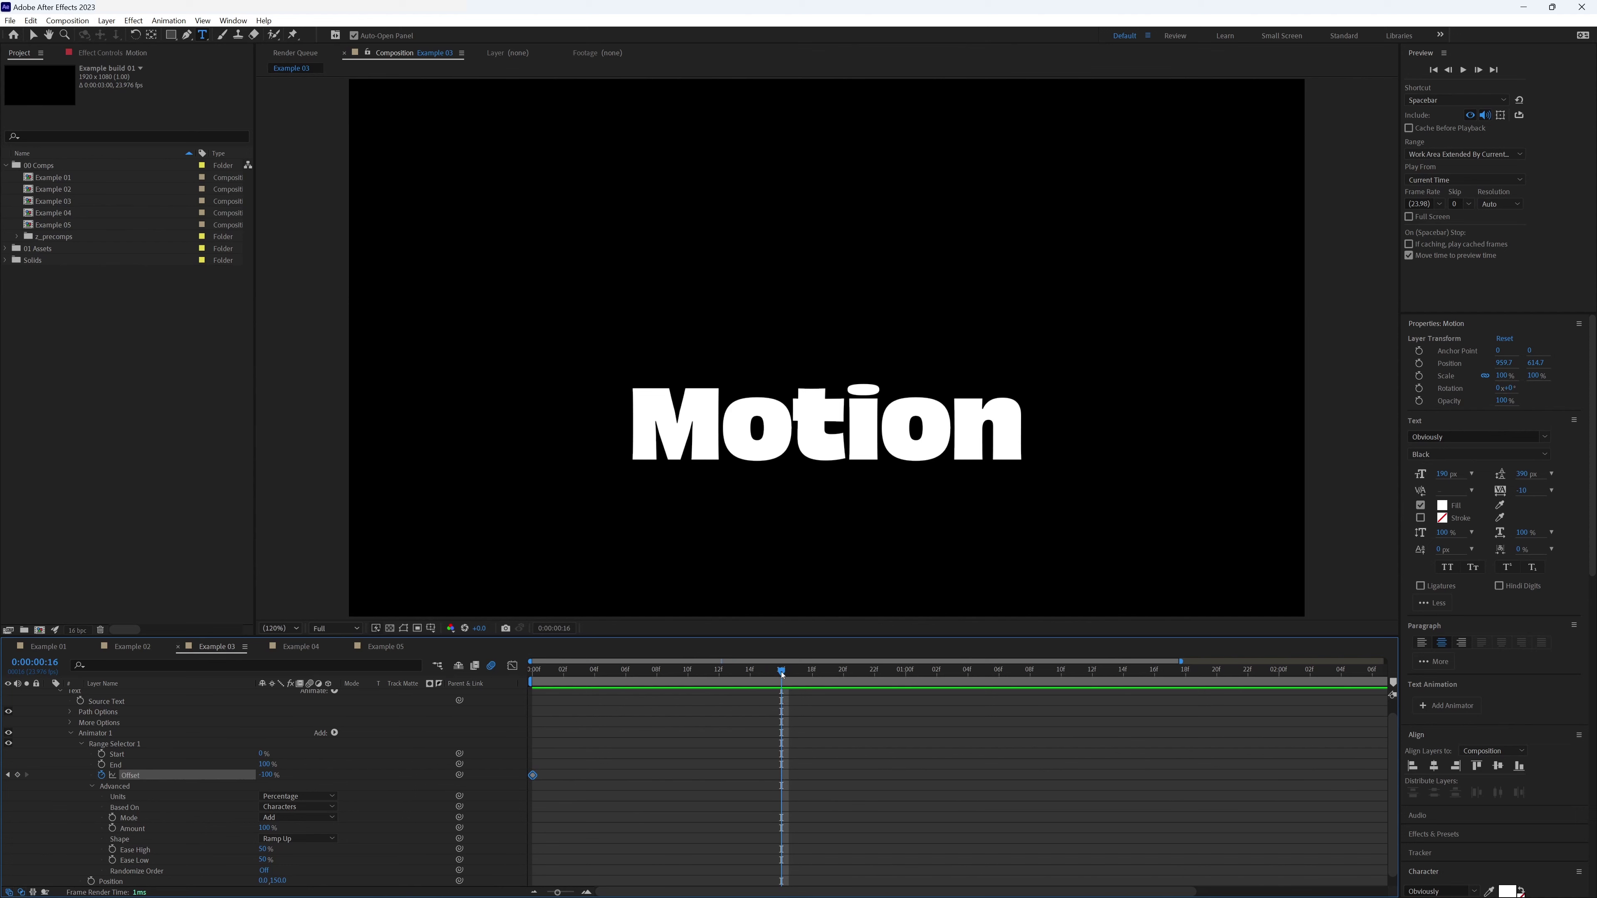
{"action": "left_click_drag", "start_coordinate": [259, 779], "coordinate": [797, 644]}
{"action": "key", "text": "space"}
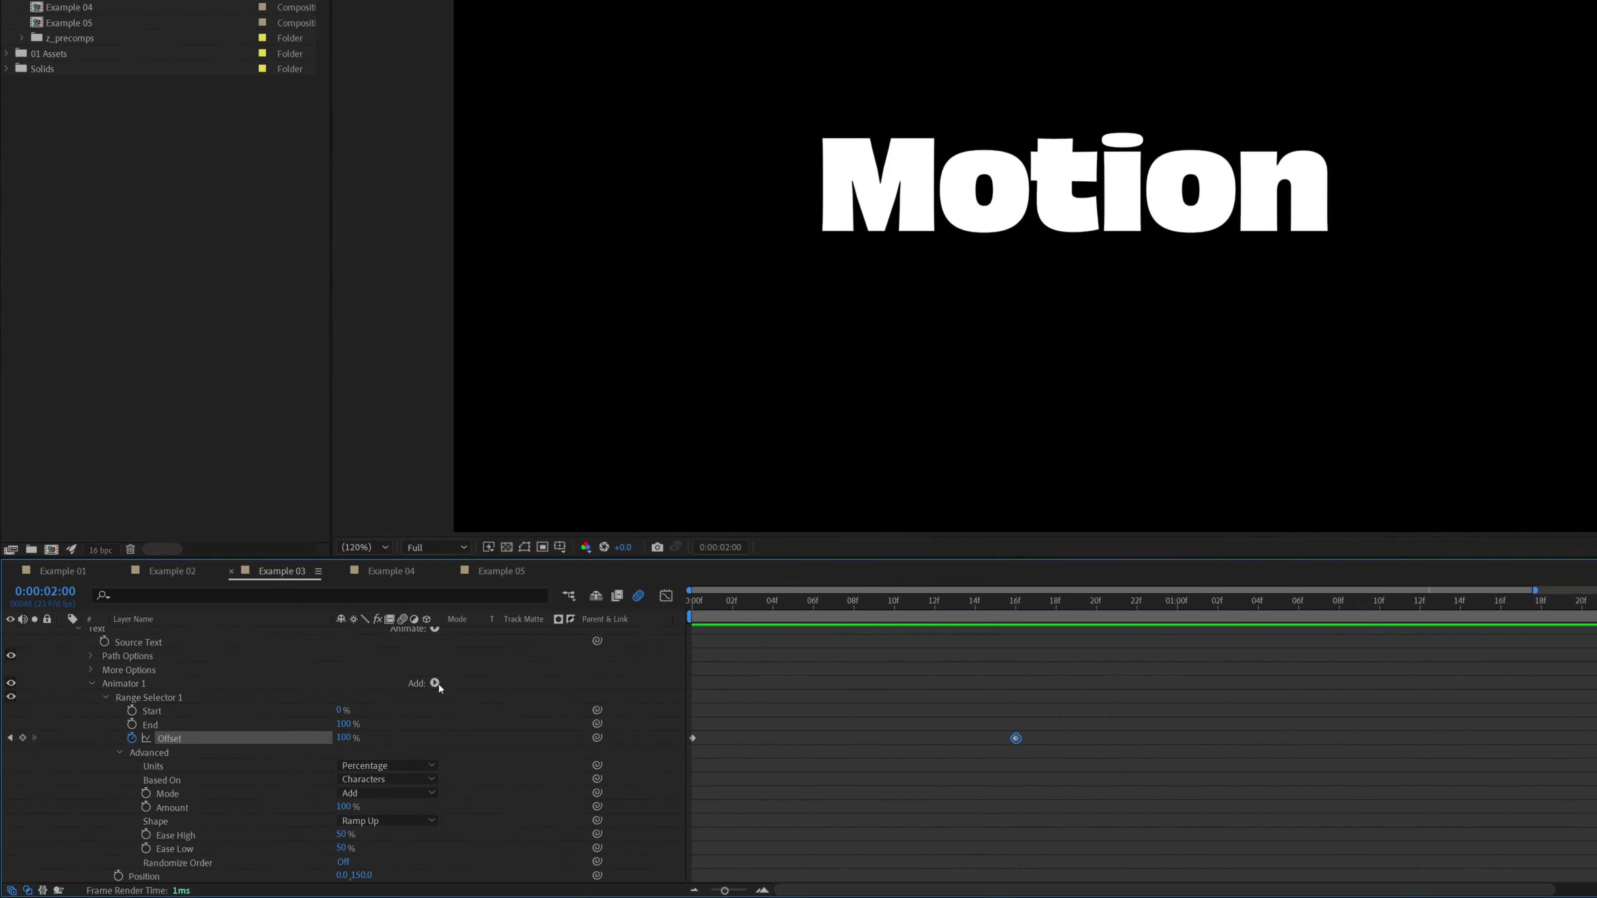
Add an Opacity property to Animator 1, set it to 0%, and preview the letter-by-letter fade-in.
{"action": "left_click", "coordinate": [435, 683]}
{"action": "mouse_move", "coordinate": [465, 695]}
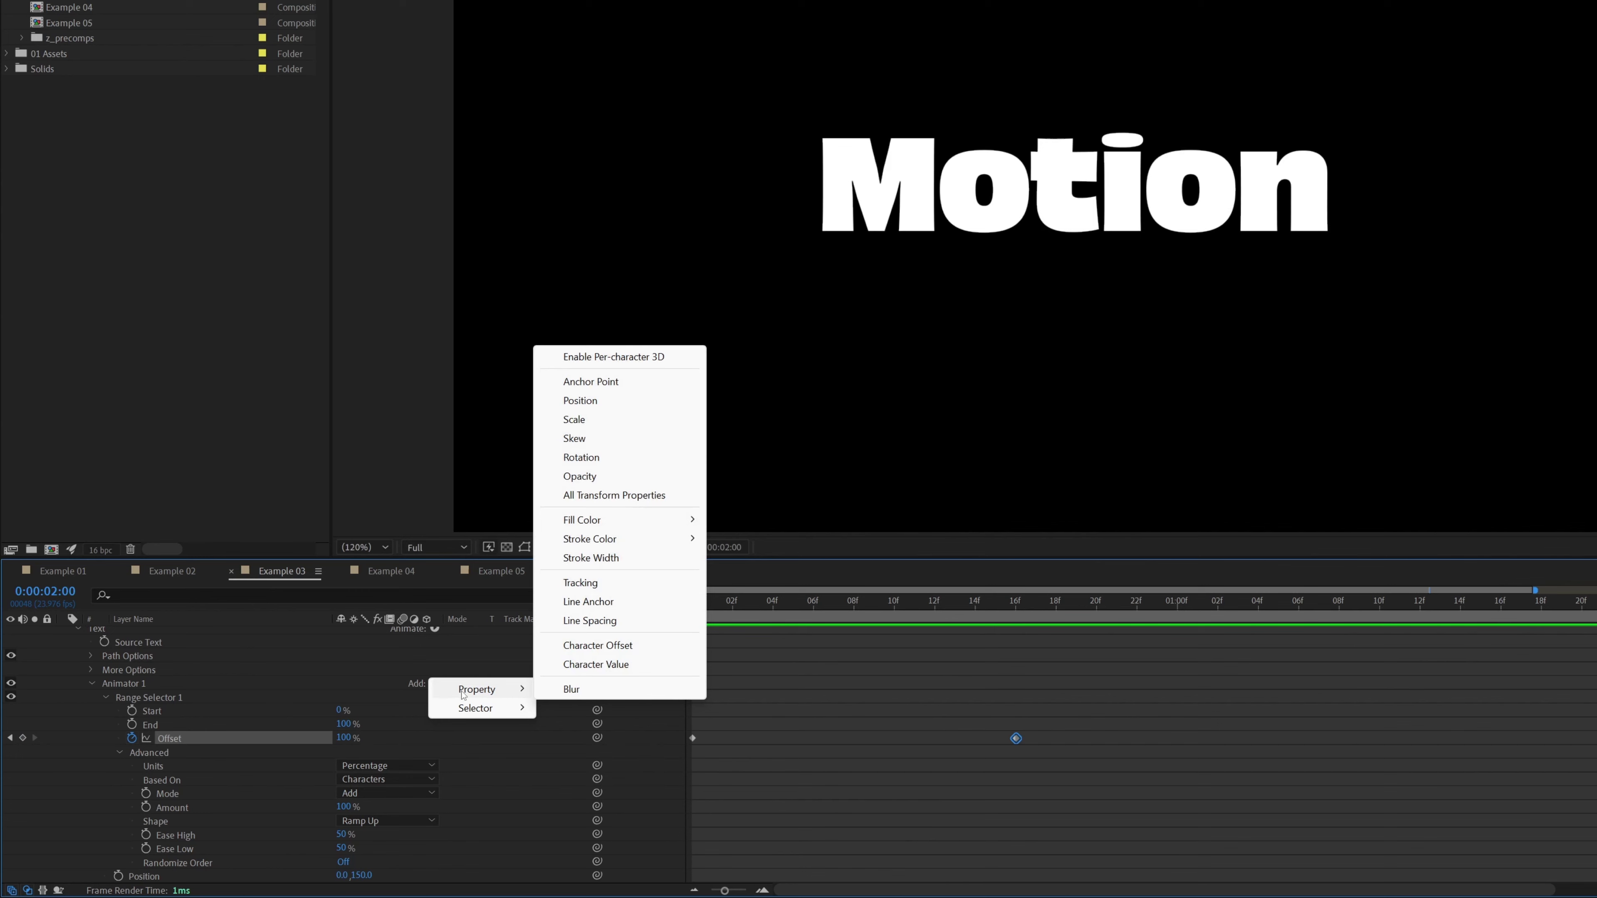
{"action": "left_click", "coordinate": [607, 479]}
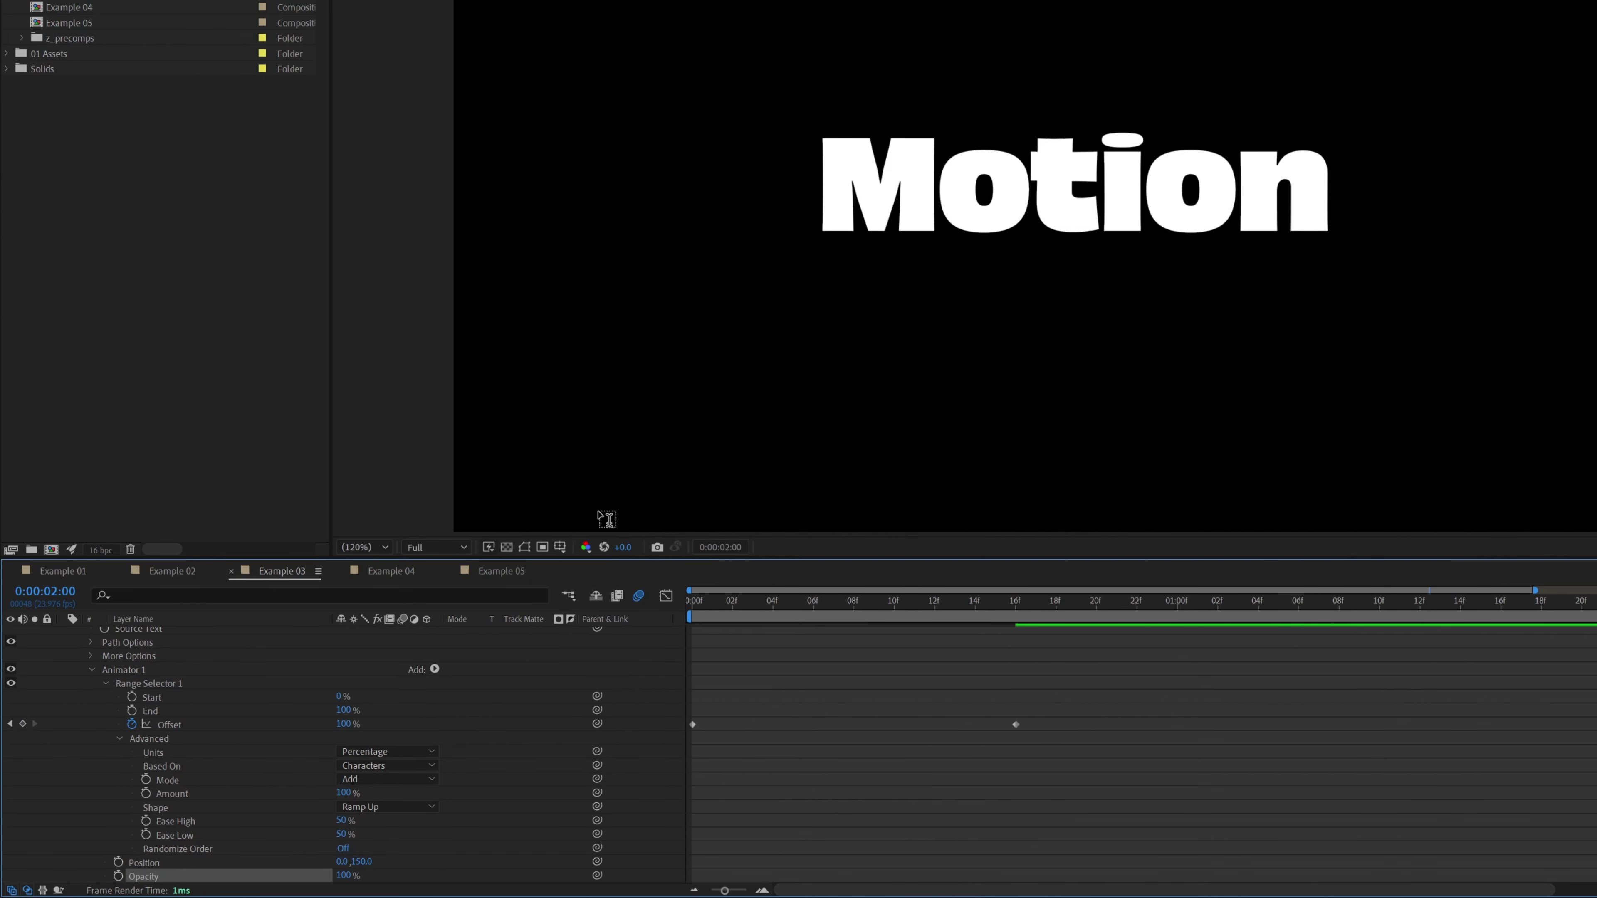
{"action": "left_click", "coordinate": [344, 876]}
{"action": "type", "text": "0"}
{"action": "key", "text": "Return"}
{"action": "key", "text": "space"}
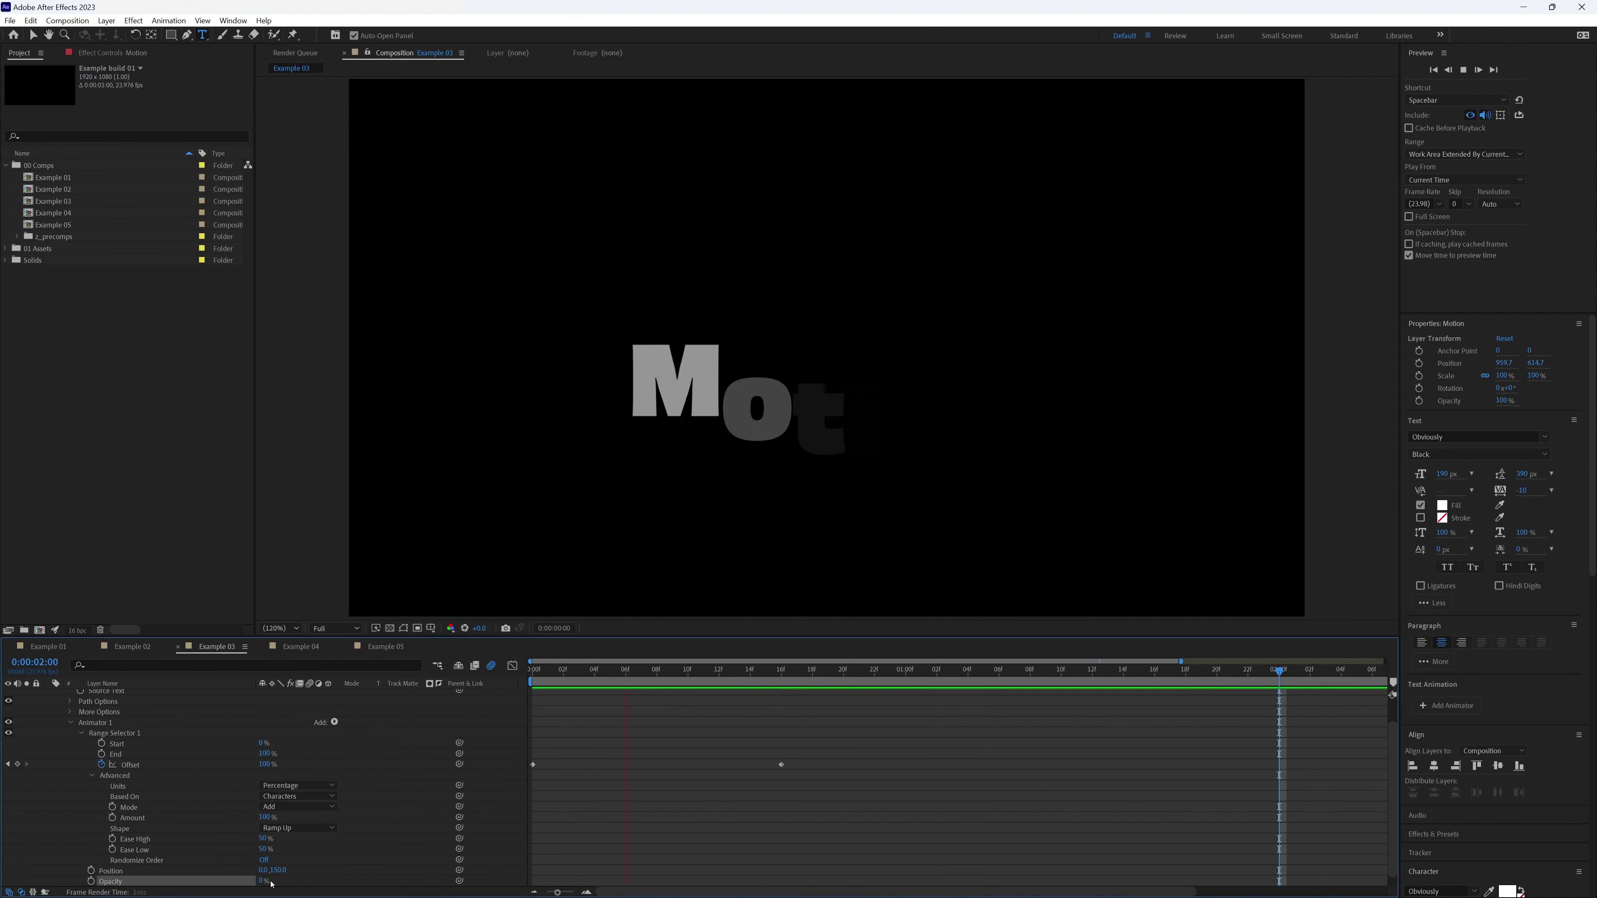
{"action": "key", "text": "space"}
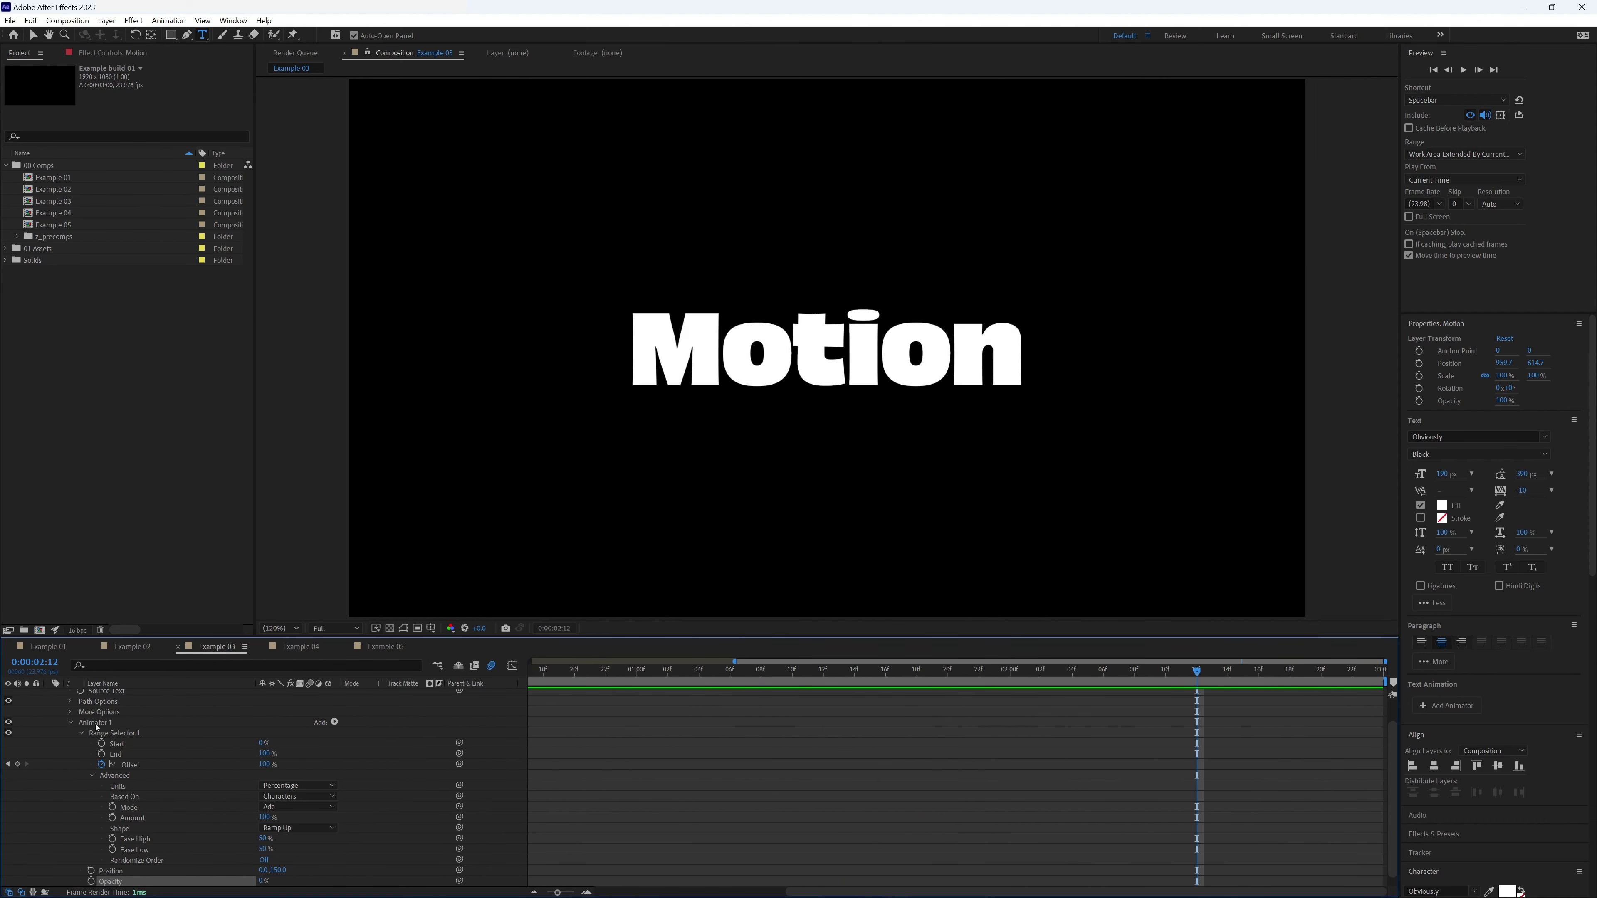
Duplicate Animator 1 and delete the Opacity property from the copy.
{"action": "left_click", "coordinate": [71, 722]}
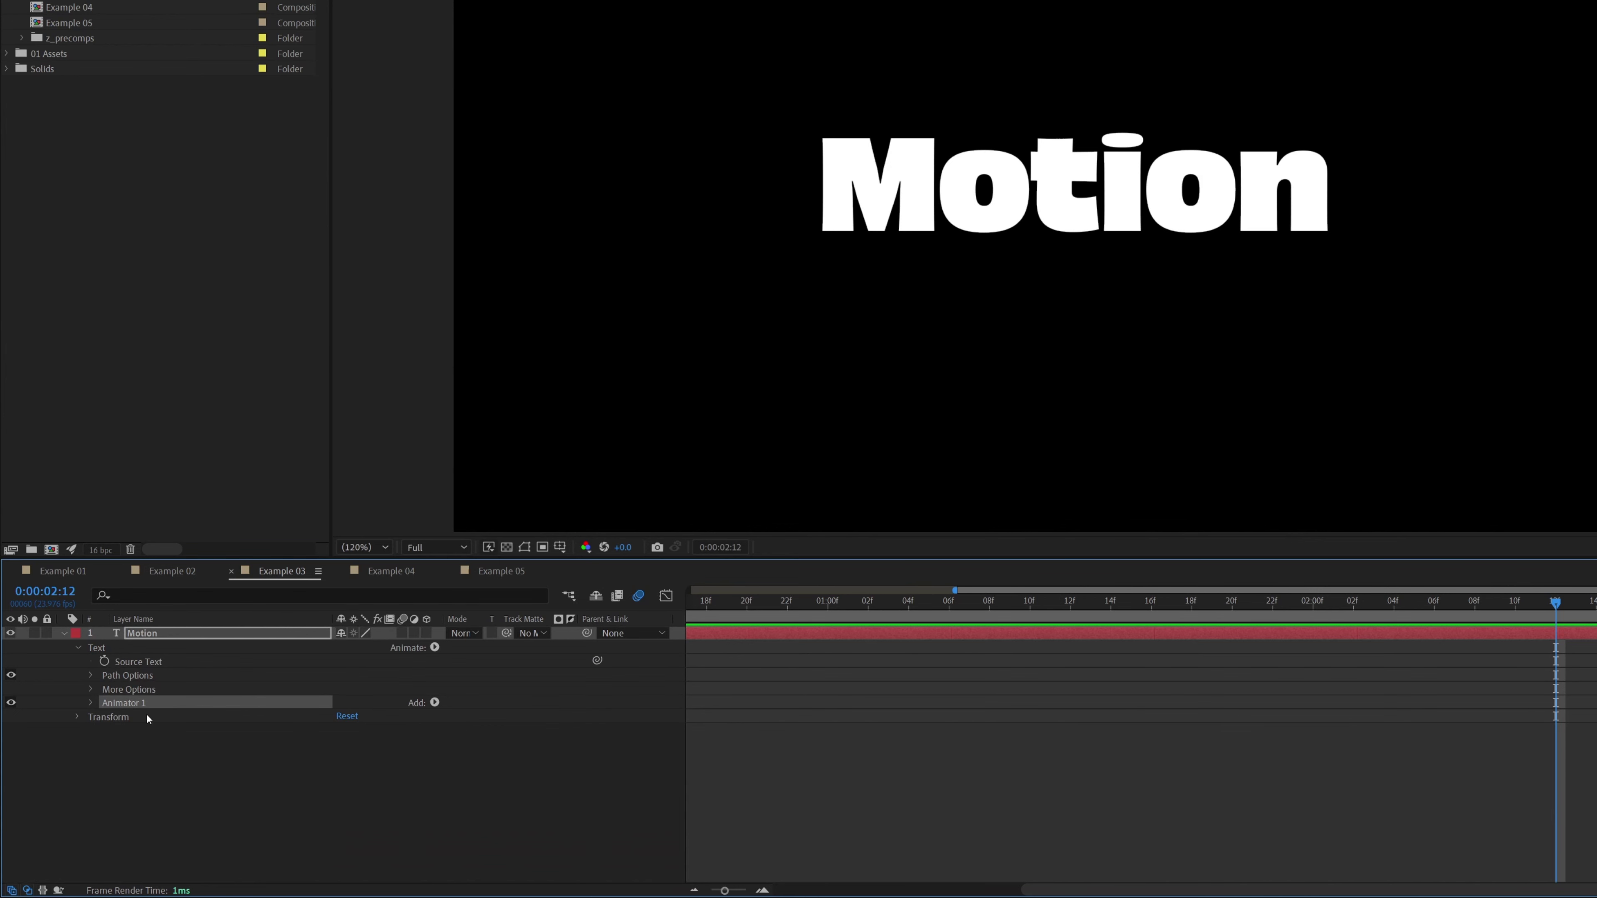
{"action": "key", "text": "ctrl+d"}
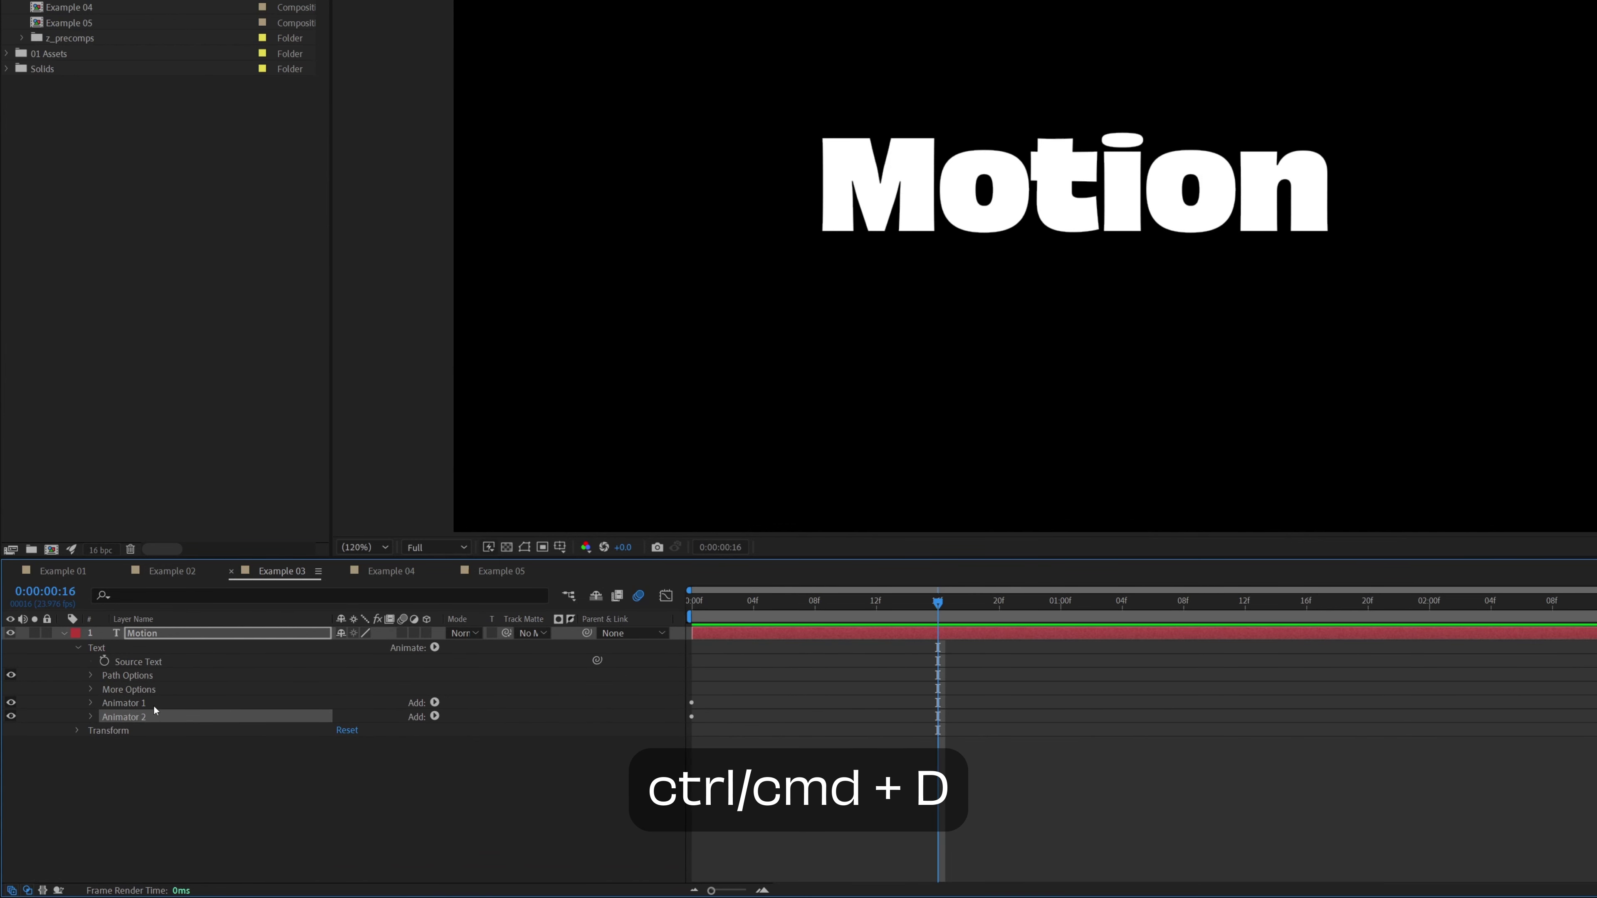
{"action": "left_click", "coordinate": [90, 718]}
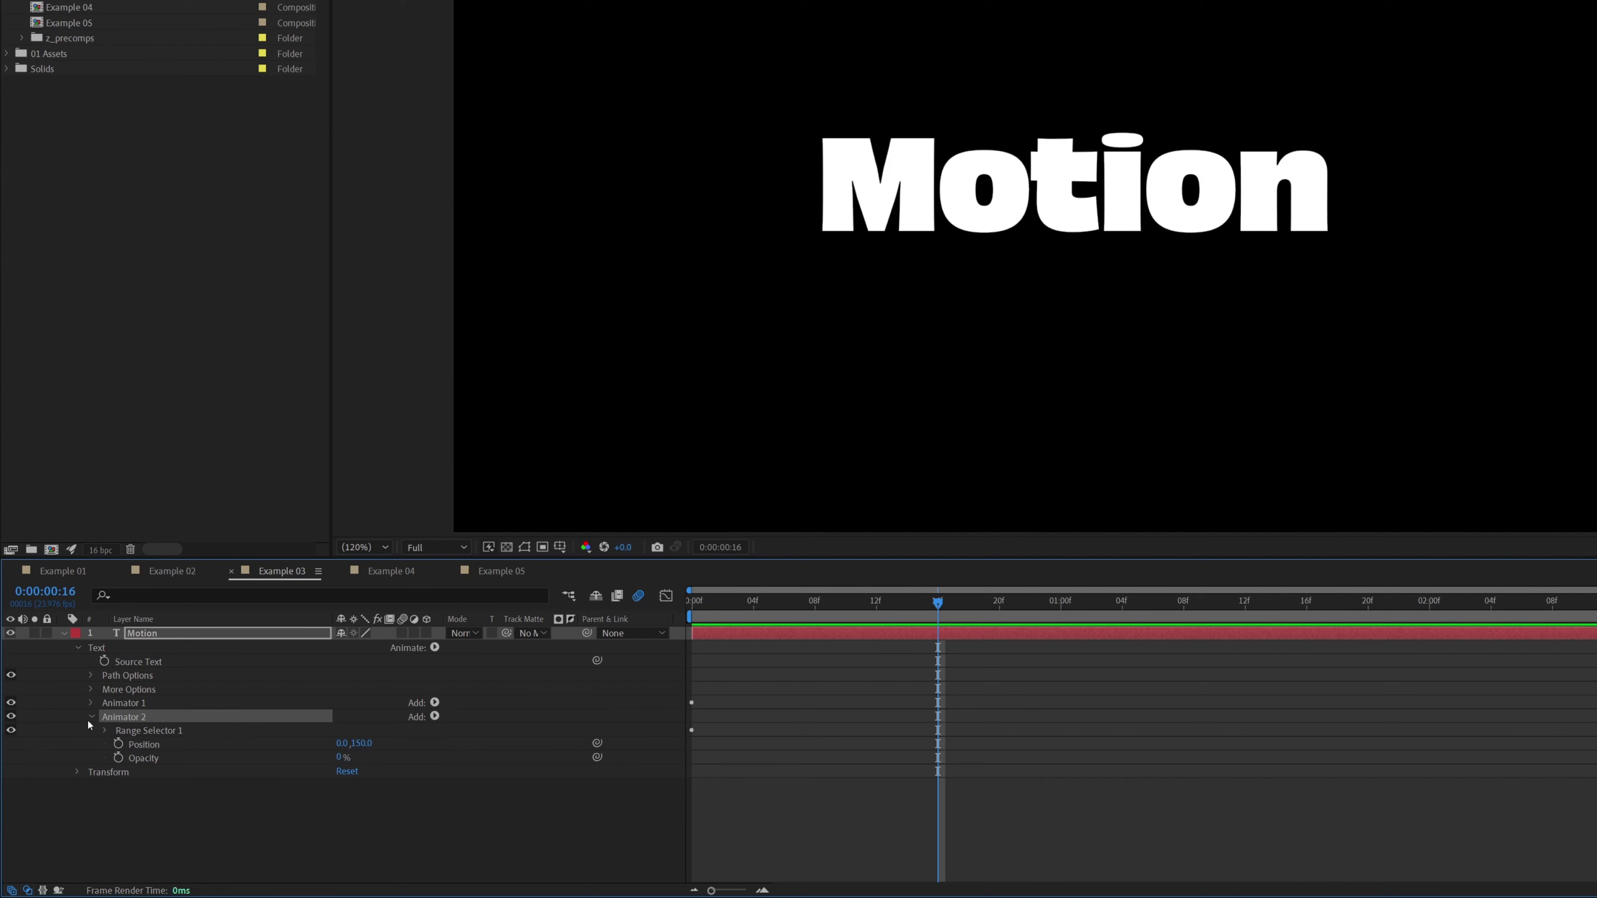
{"action": "left_click", "coordinate": [145, 760]}
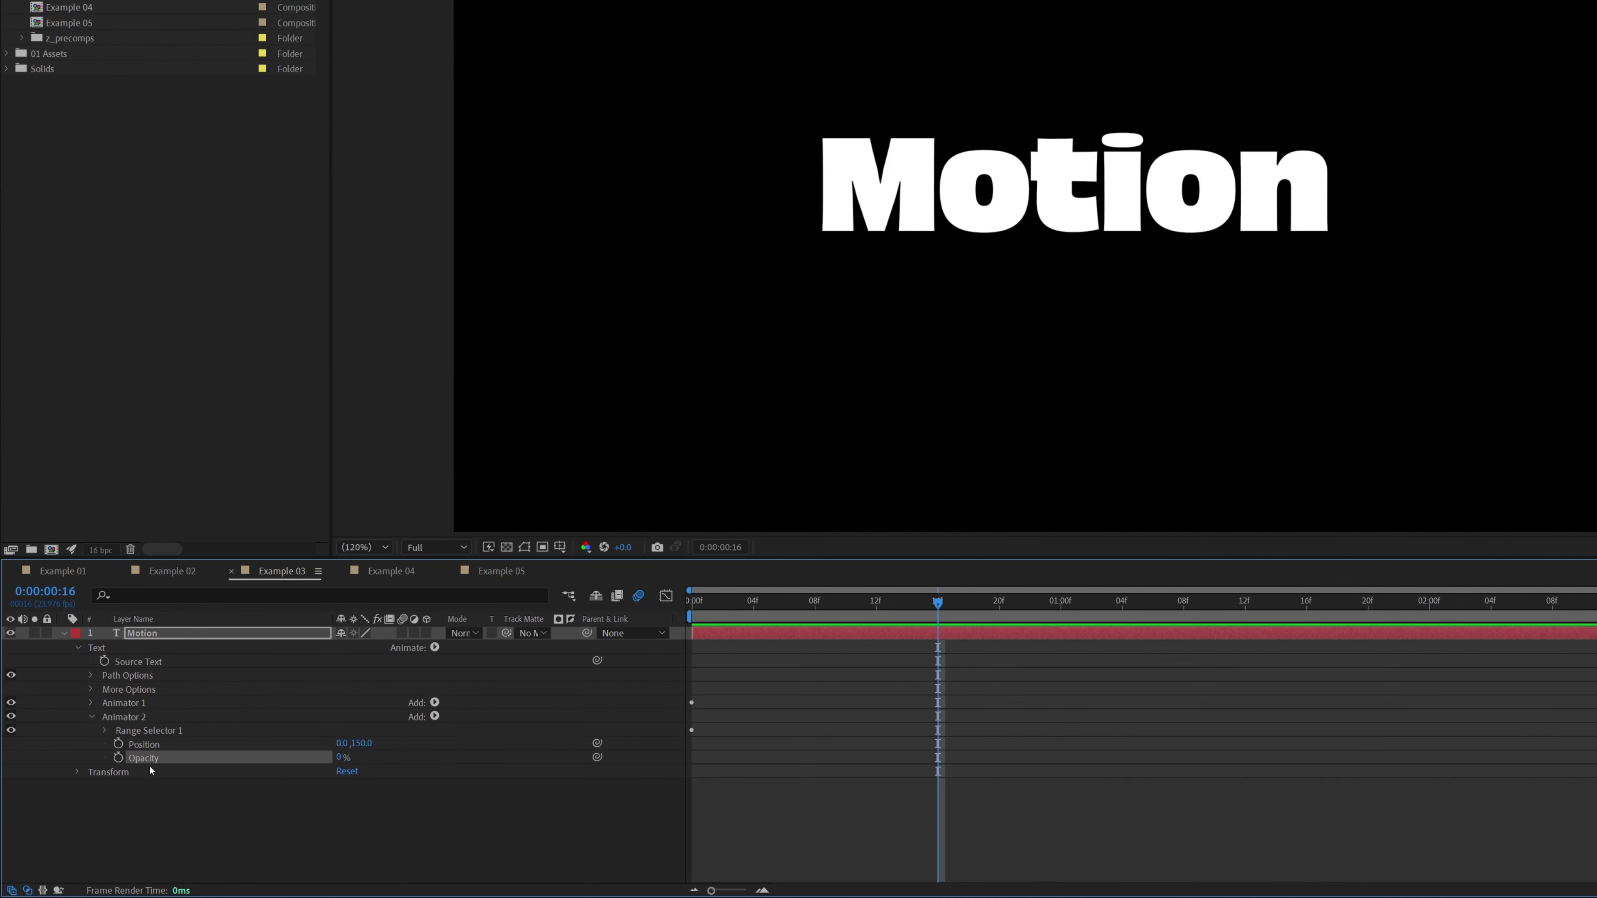
{"action": "key", "text": "Delete"}
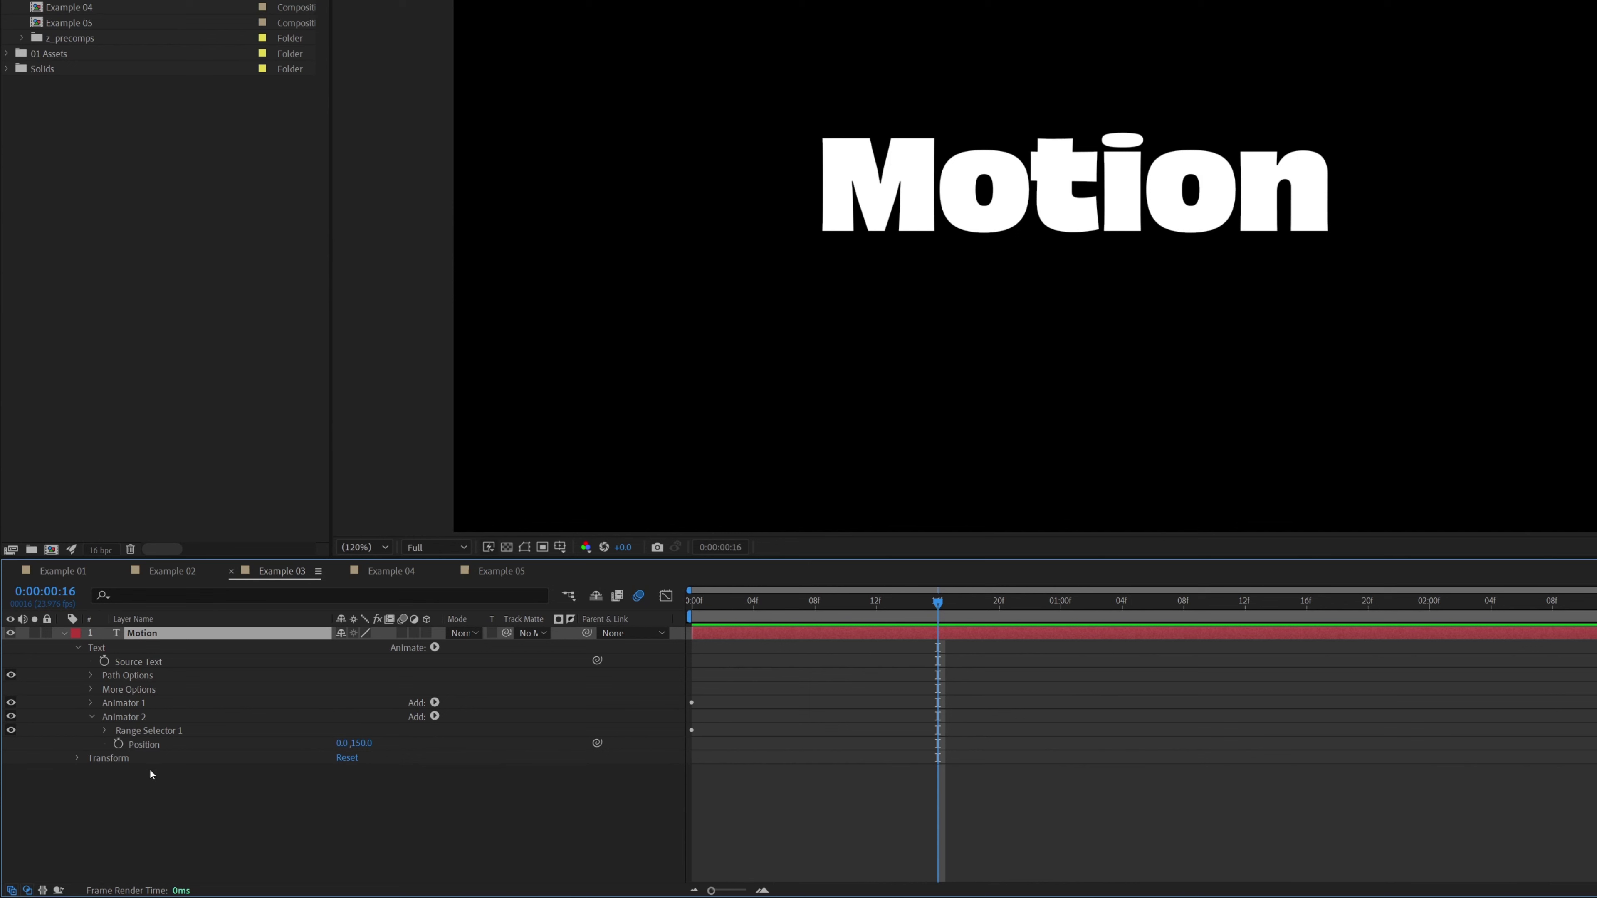
Set the Position of Animator 2 to 0, -50.
{"action": "left_click", "coordinate": [151, 748]}
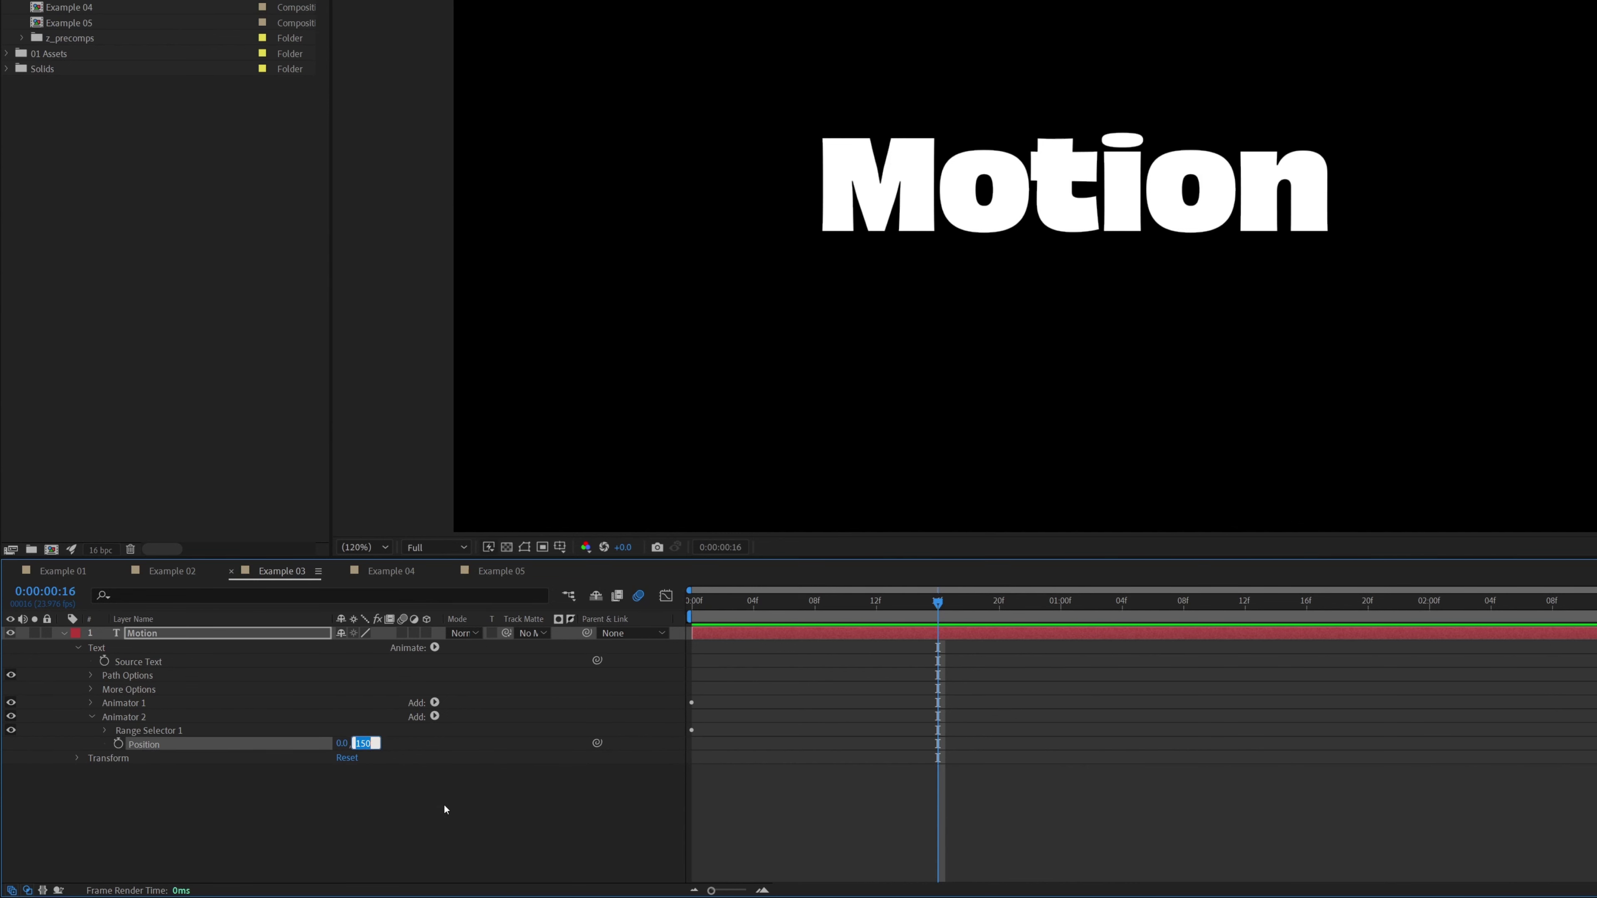
{"action": "type", "text": "-50"}
{"action": "key", "text": "Return"}
Show the Motion layer's keyframes, shift Animator 2's Offset keyframes so they start at frame 5, and preview the overlap.
{"action": "left_click", "coordinate": [791, 632]}
{"action": "key", "text": "u"}
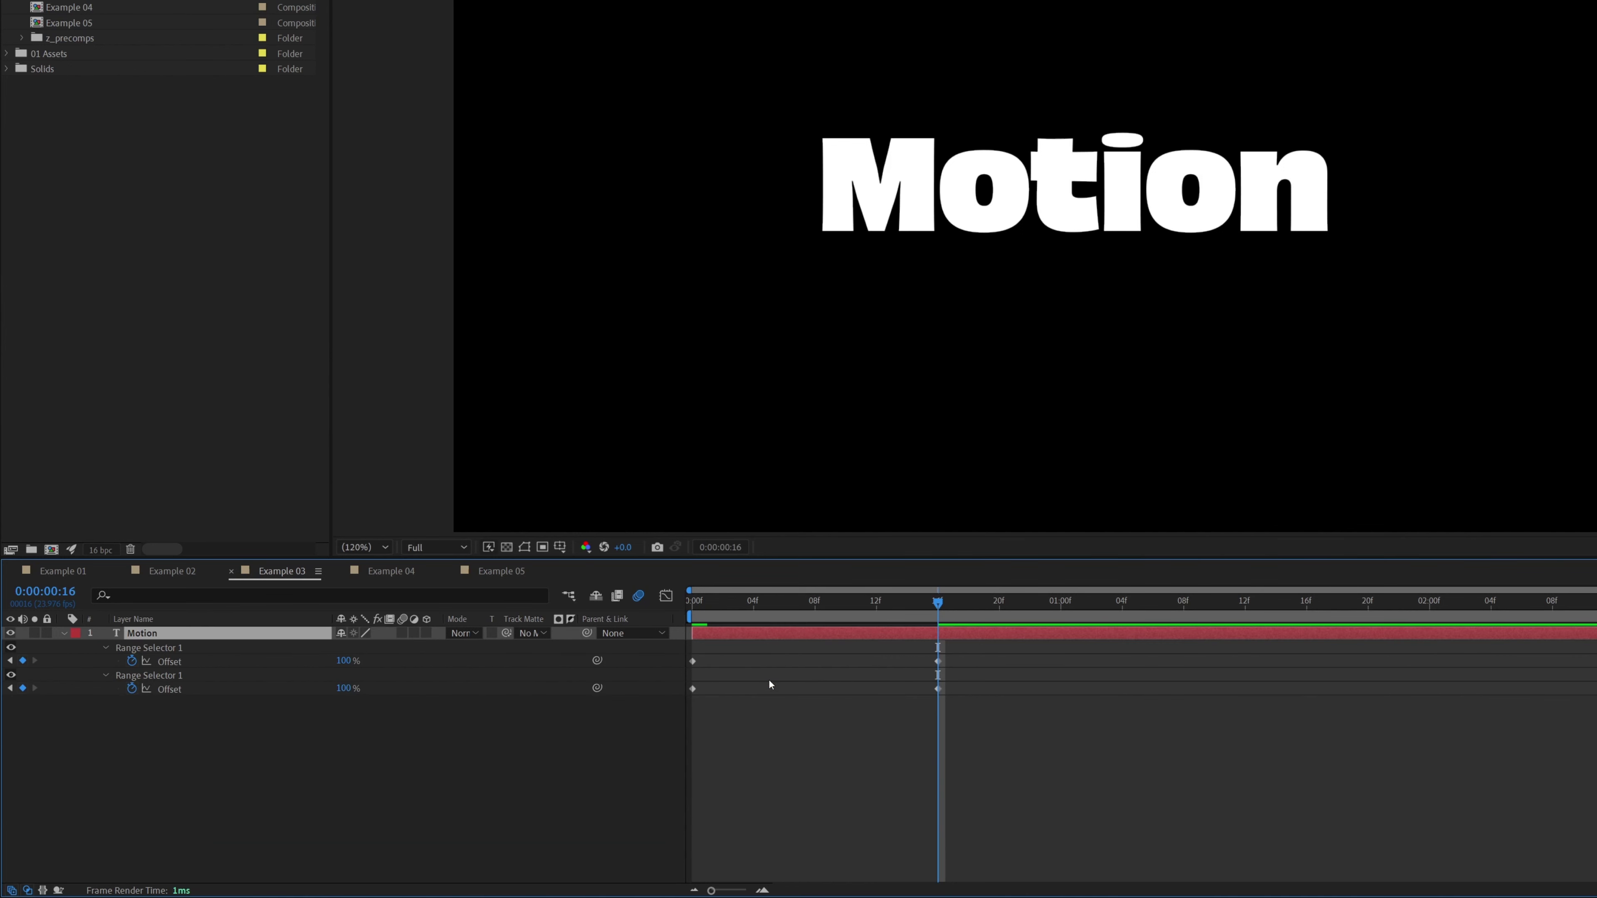
{"action": "left_click_drag", "start_coordinate": [971, 680], "coordinate": [687, 704]}
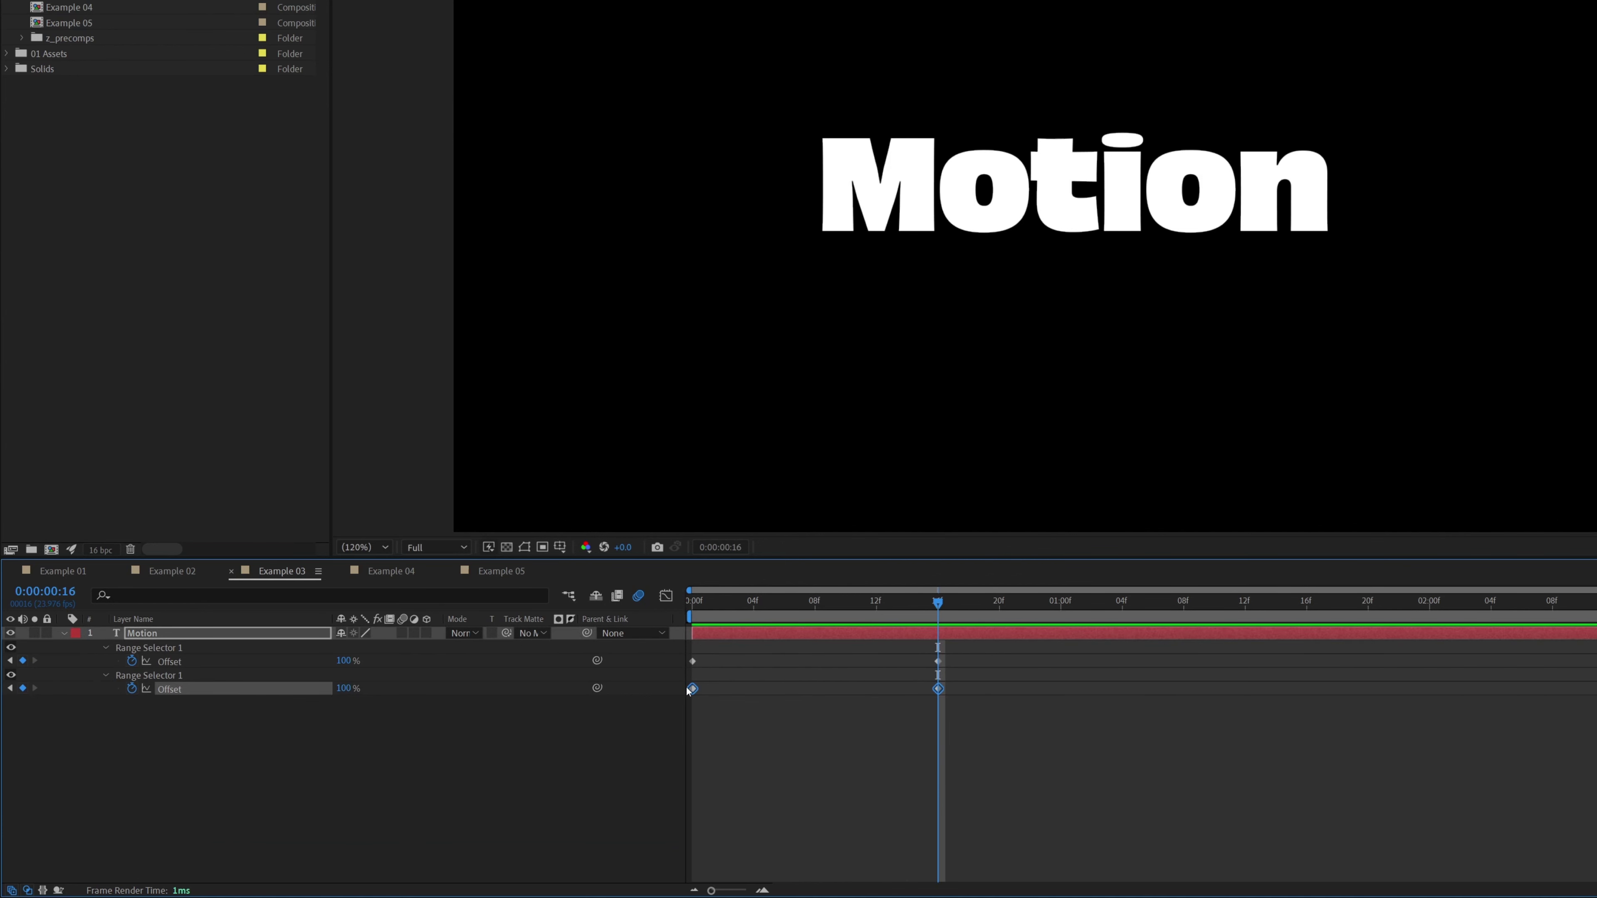
{"action": "left_click_drag", "start_coordinate": [696, 692], "coordinate": [784, 707]}
{"action": "left_click_drag", "start_coordinate": [695, 613], "coordinate": [768, 623]}
{"action": "left_click", "coordinate": [784, 690]}
{"action": "left_click_drag", "start_coordinate": [1185, 681], "coordinate": [754, 741]}
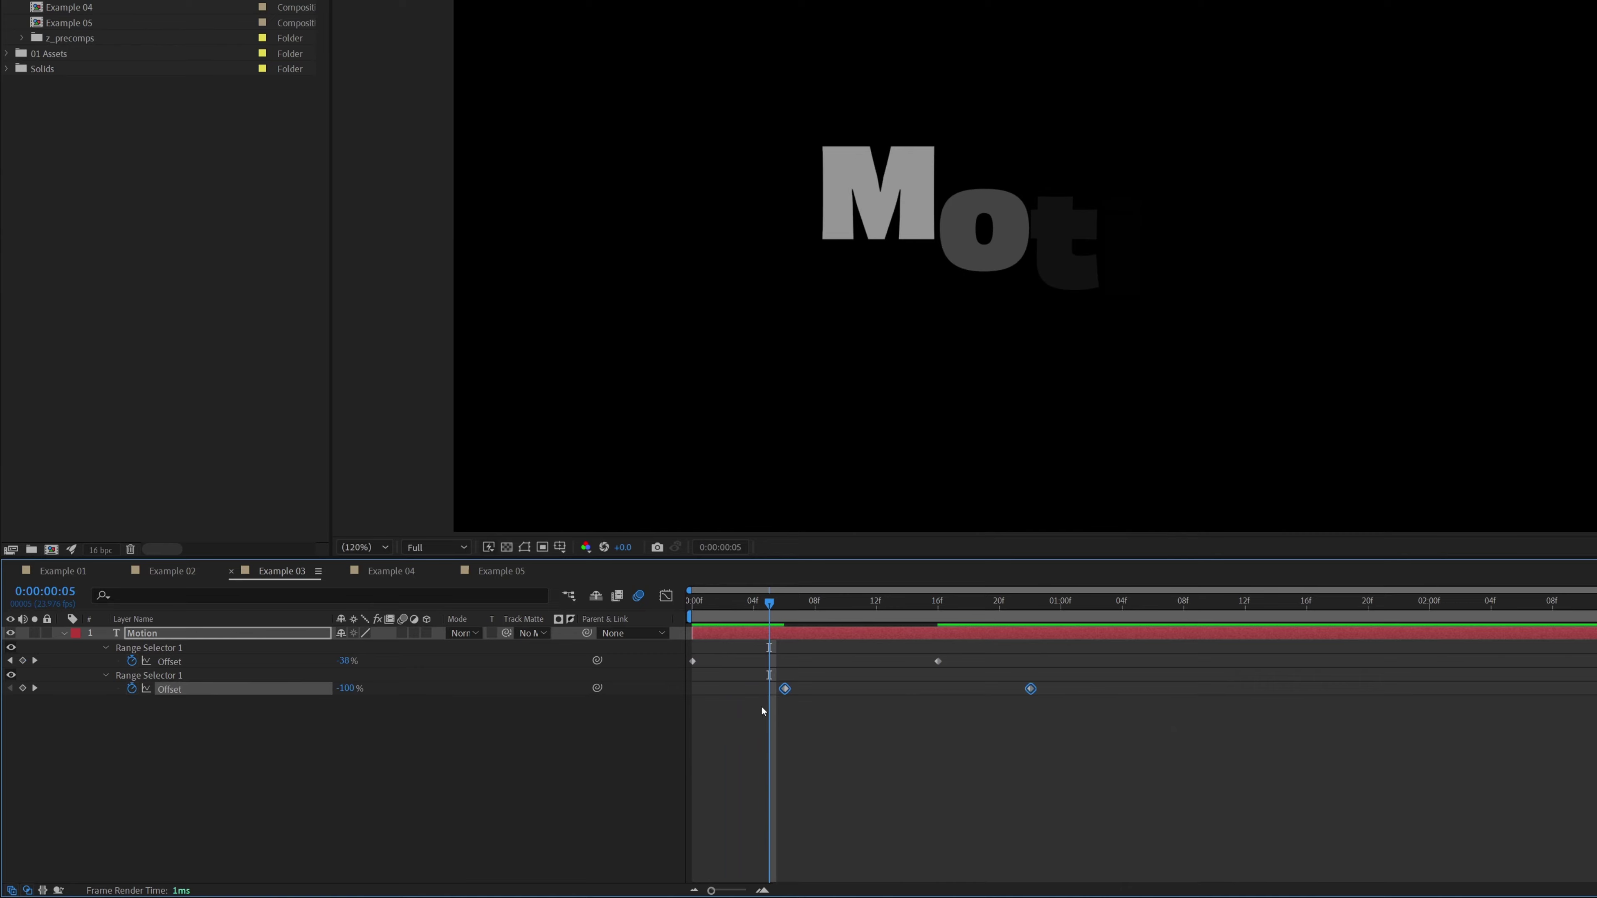
{"action": "left_click_drag", "start_coordinate": [785, 690], "coordinate": [769, 689]}
{"action": "key", "text": "Home"}
{"action": "key", "text": "space"}
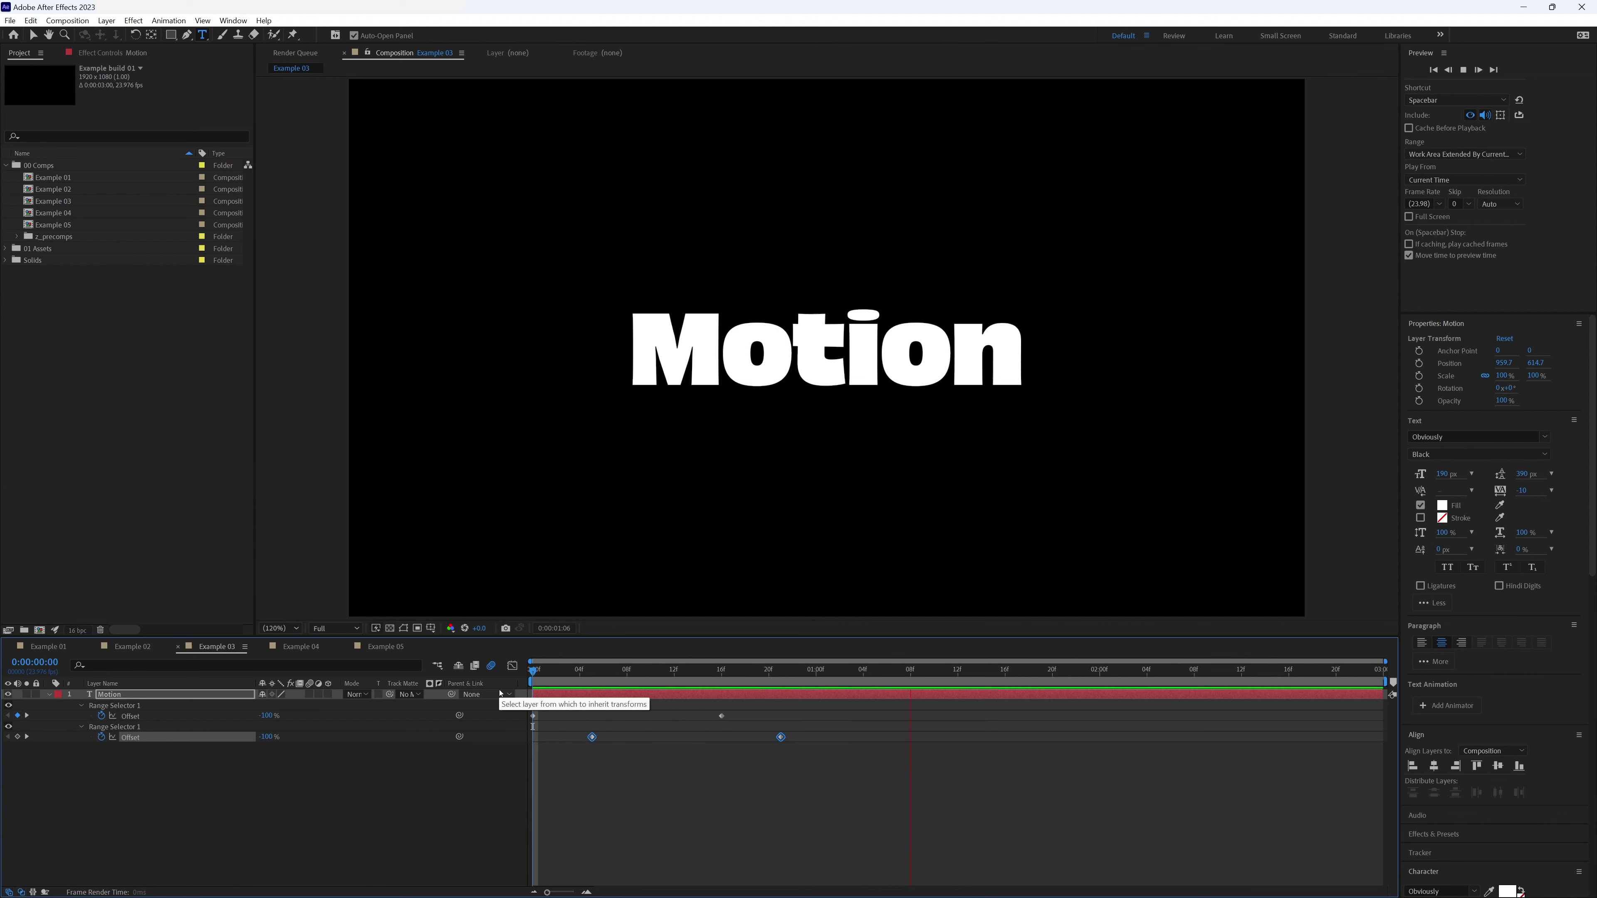
{"action": "key", "text": "space"}
Move Animator 2's last Offset keyframe to 0:00:01:01 and Animator 1's last Offset keyframe to frame 14.
{"action": "left_click", "coordinate": [781, 736]}
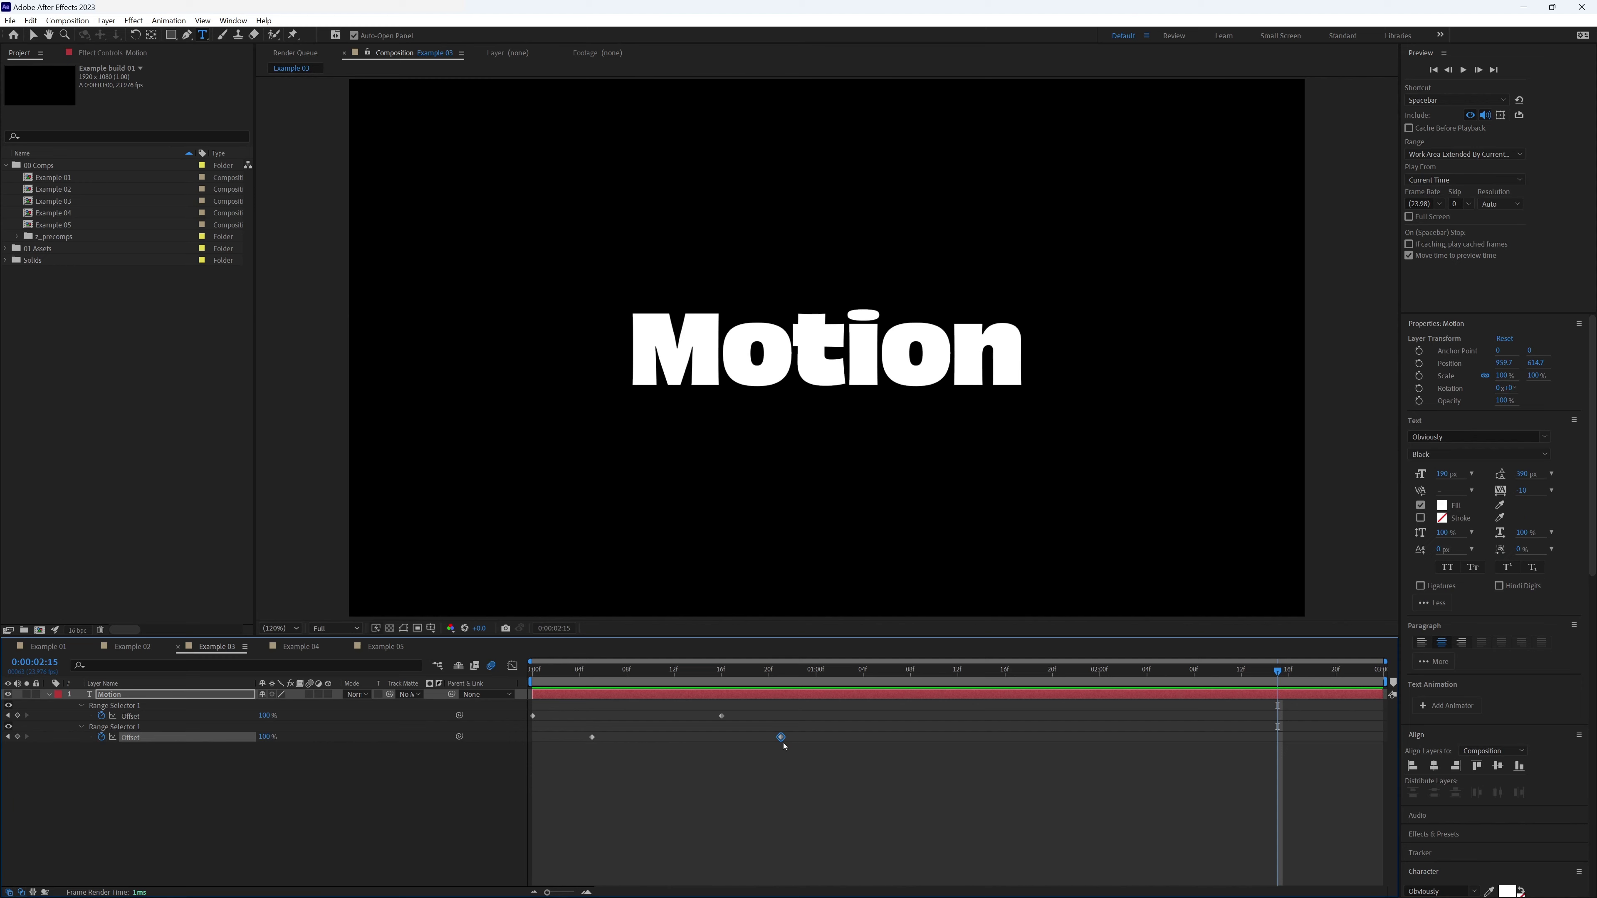
{"action": "left_click_drag", "start_coordinate": [782, 744], "coordinate": [852, 745]}
{"action": "left_click_drag", "start_coordinate": [852, 745], "coordinate": [827, 747]}
{"action": "left_click_drag", "start_coordinate": [722, 728], "coordinate": [698, 729]}
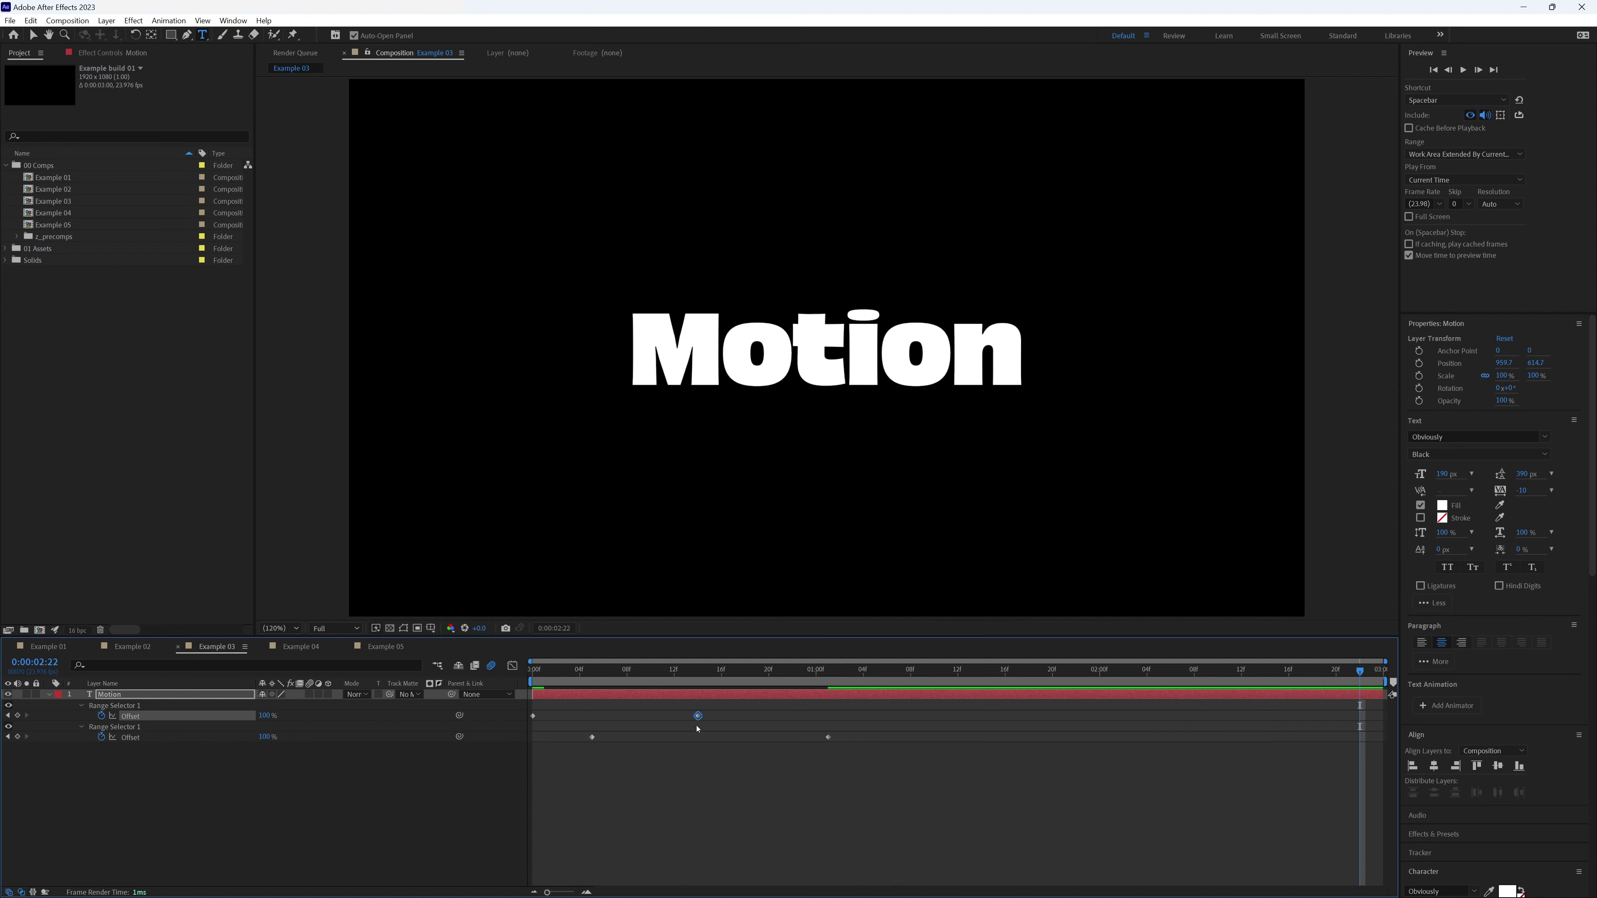
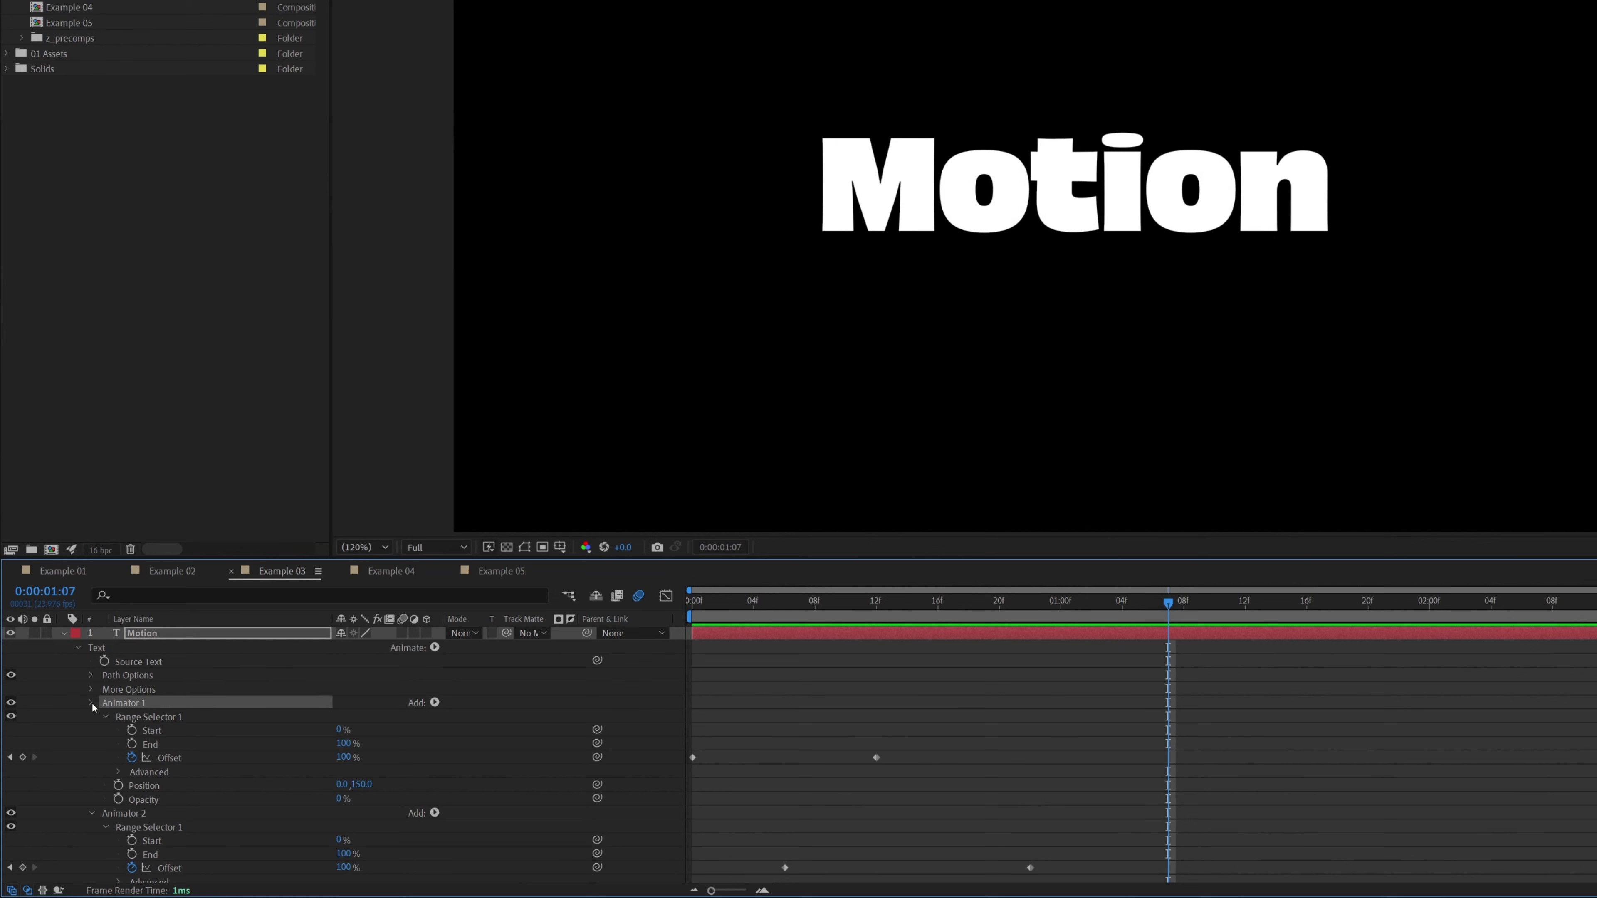
Duplicate Animator 2 and set the copy's Position to 0, 20.
{"action": "left_click", "coordinate": [106, 718]}
{"action": "left_click", "coordinate": [90, 717]}
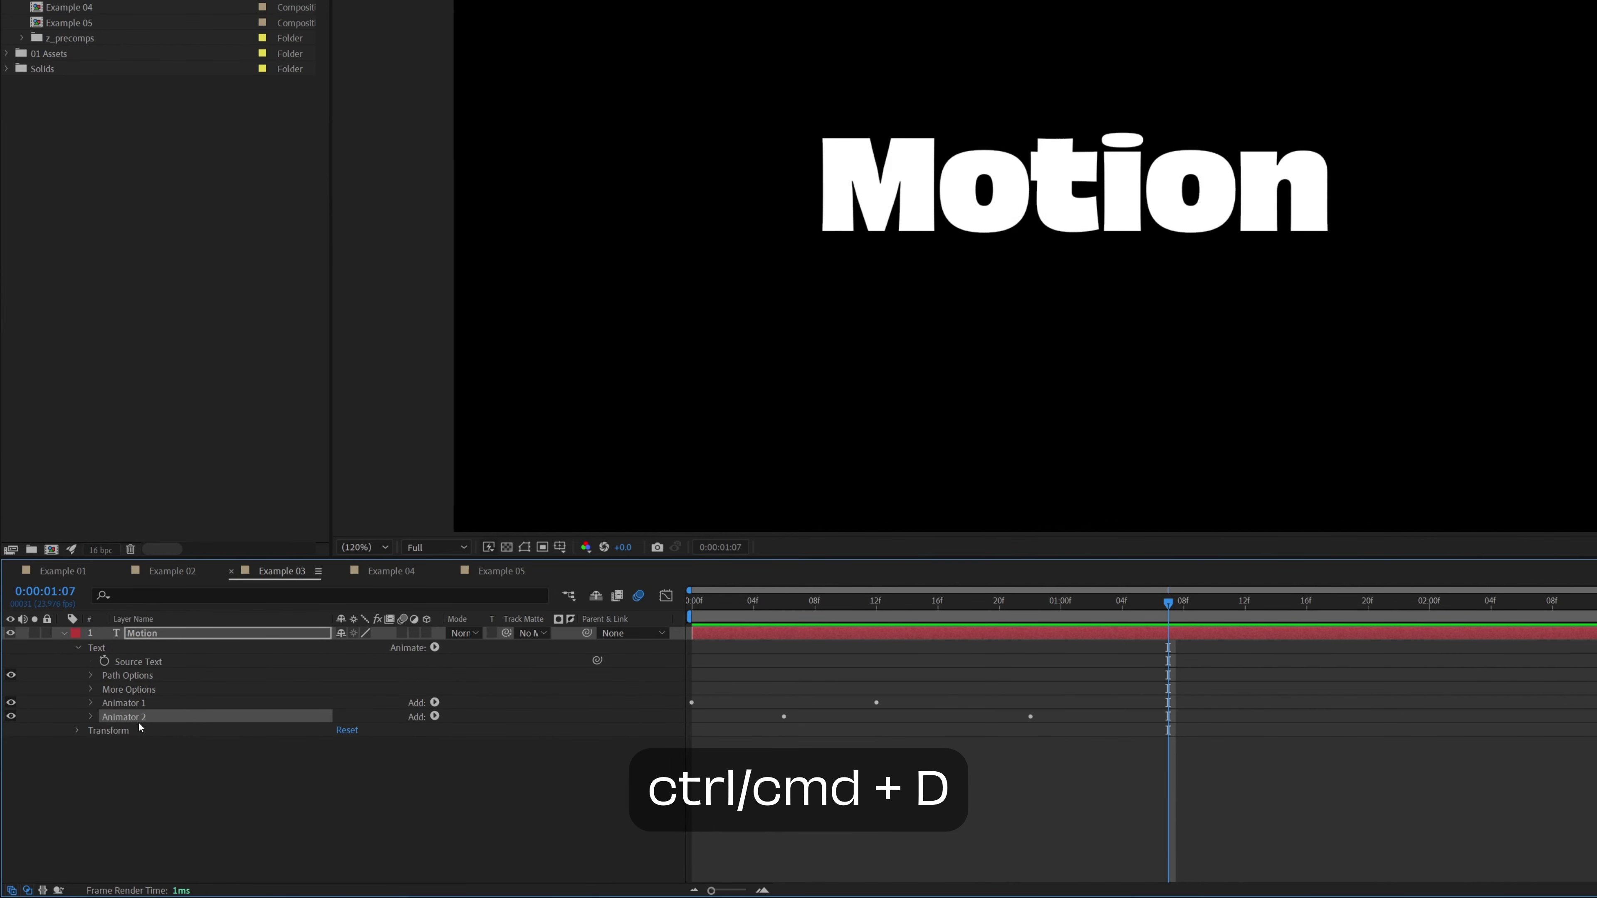
{"action": "key", "text": "ctrl+d"}
{"action": "left_click", "coordinate": [91, 731]}
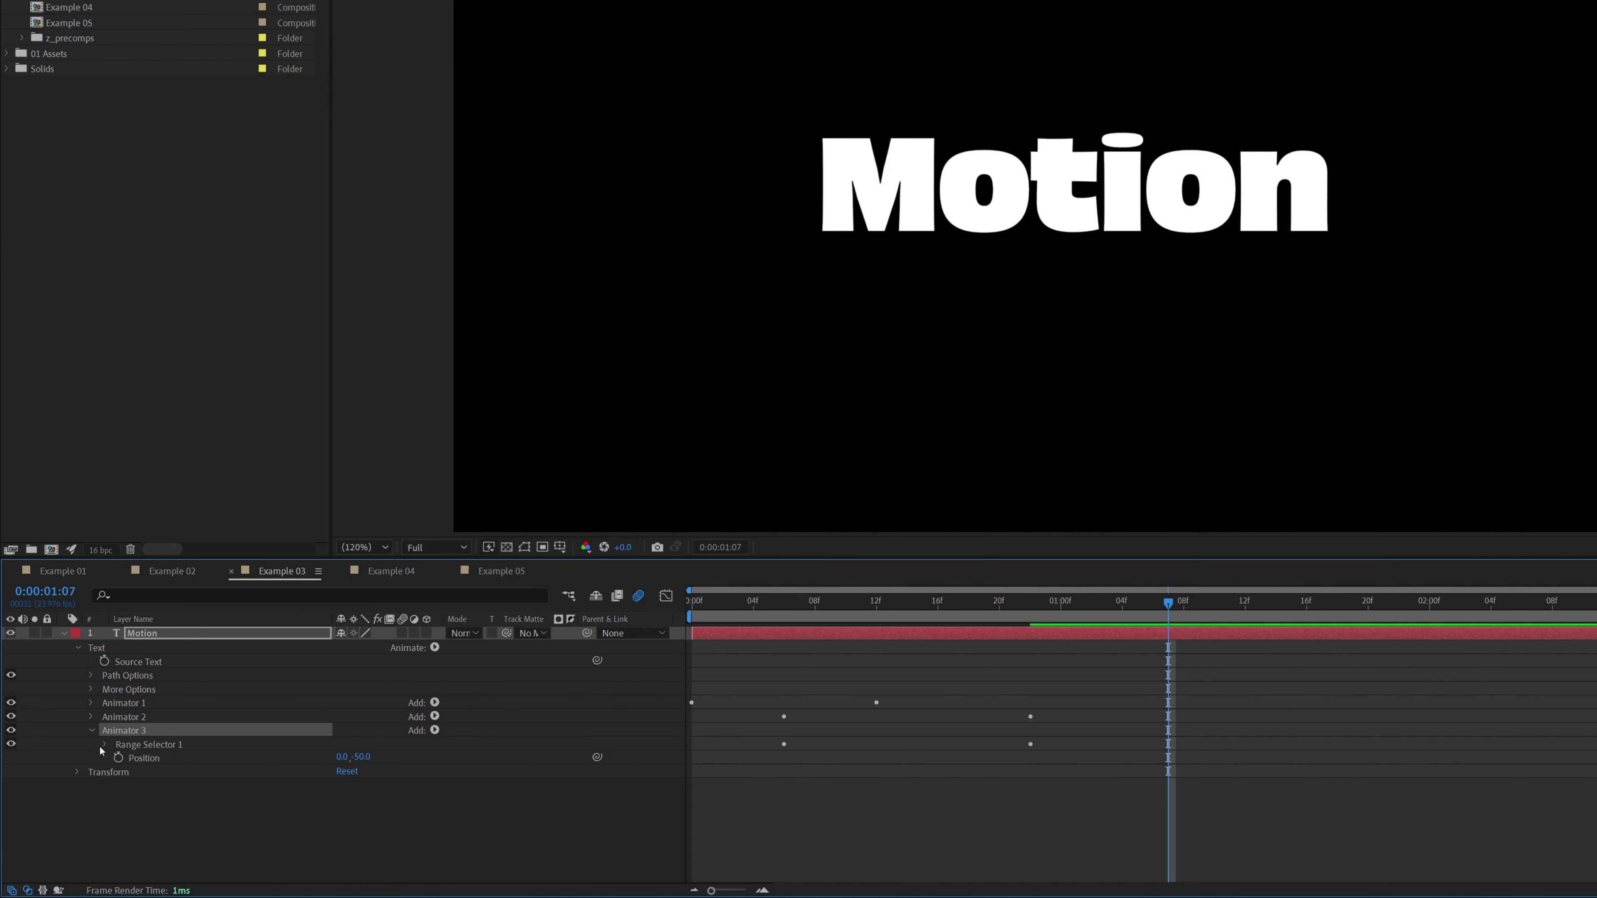
{"action": "left_click", "coordinate": [362, 757]}
{"action": "type", "text": "20"}
{"action": "key", "text": "Return"}
Show the keyframes, move Animator 3's Offset keyframes so they start at frame 12, and preview from the beginning.
{"action": "key", "text": "u"}
{"action": "left_click", "coordinate": [821, 716]}
{"action": "left_click_drag", "start_coordinate": [738, 703], "coordinate": [1121, 727]}
{"action": "left_click_drag", "start_coordinate": [1012, 602], "coordinate": [691, 604]}
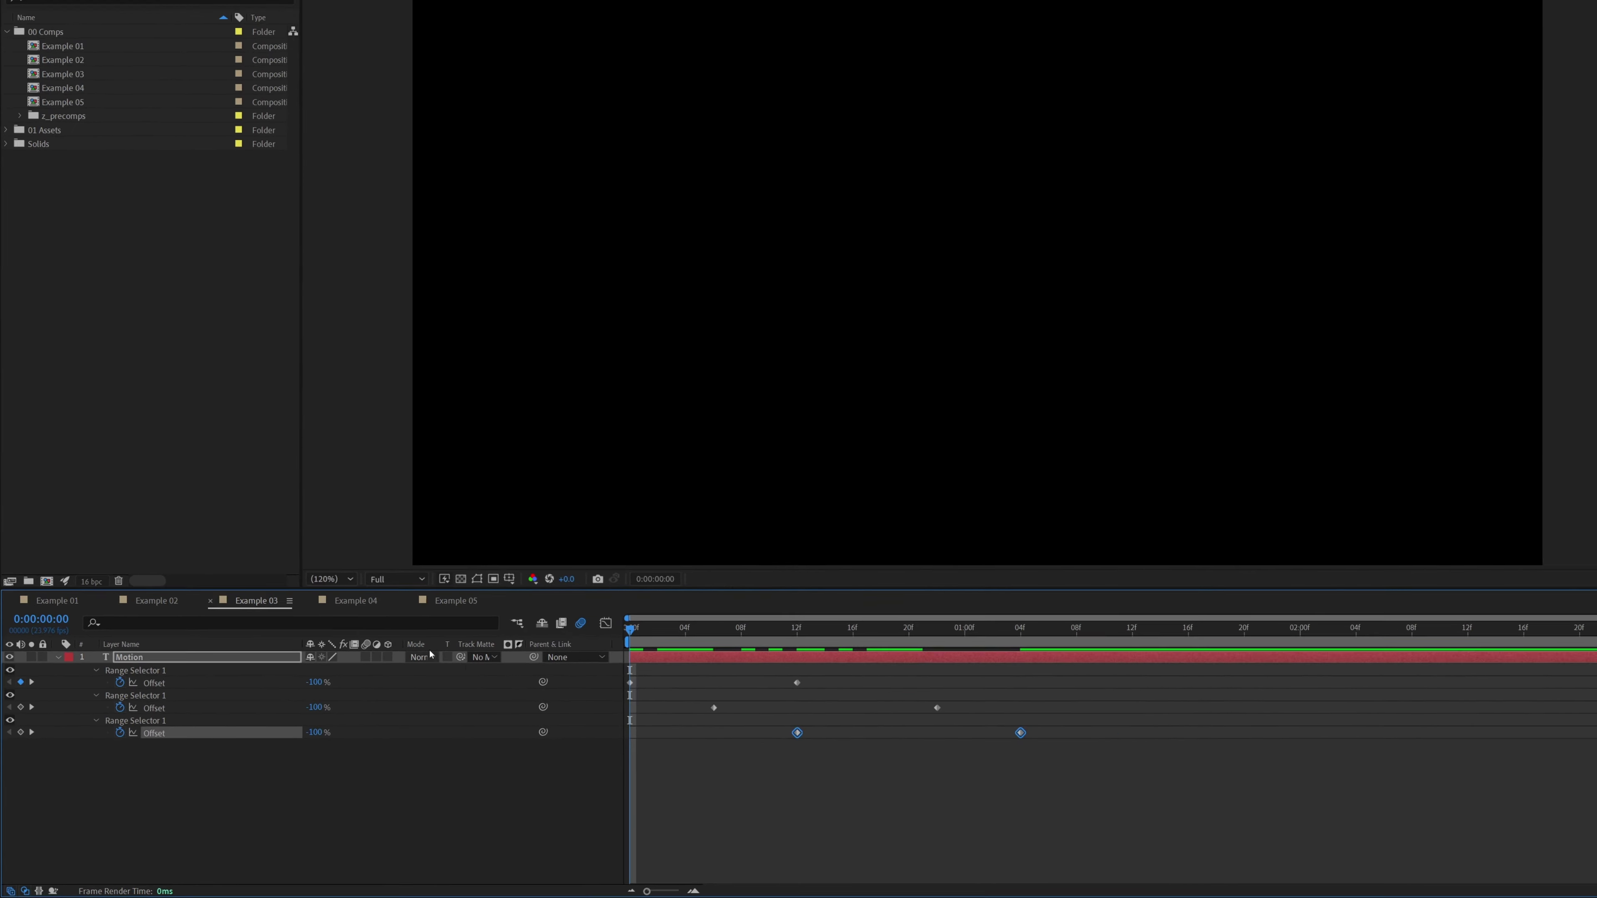
{"action": "key", "text": "space"}
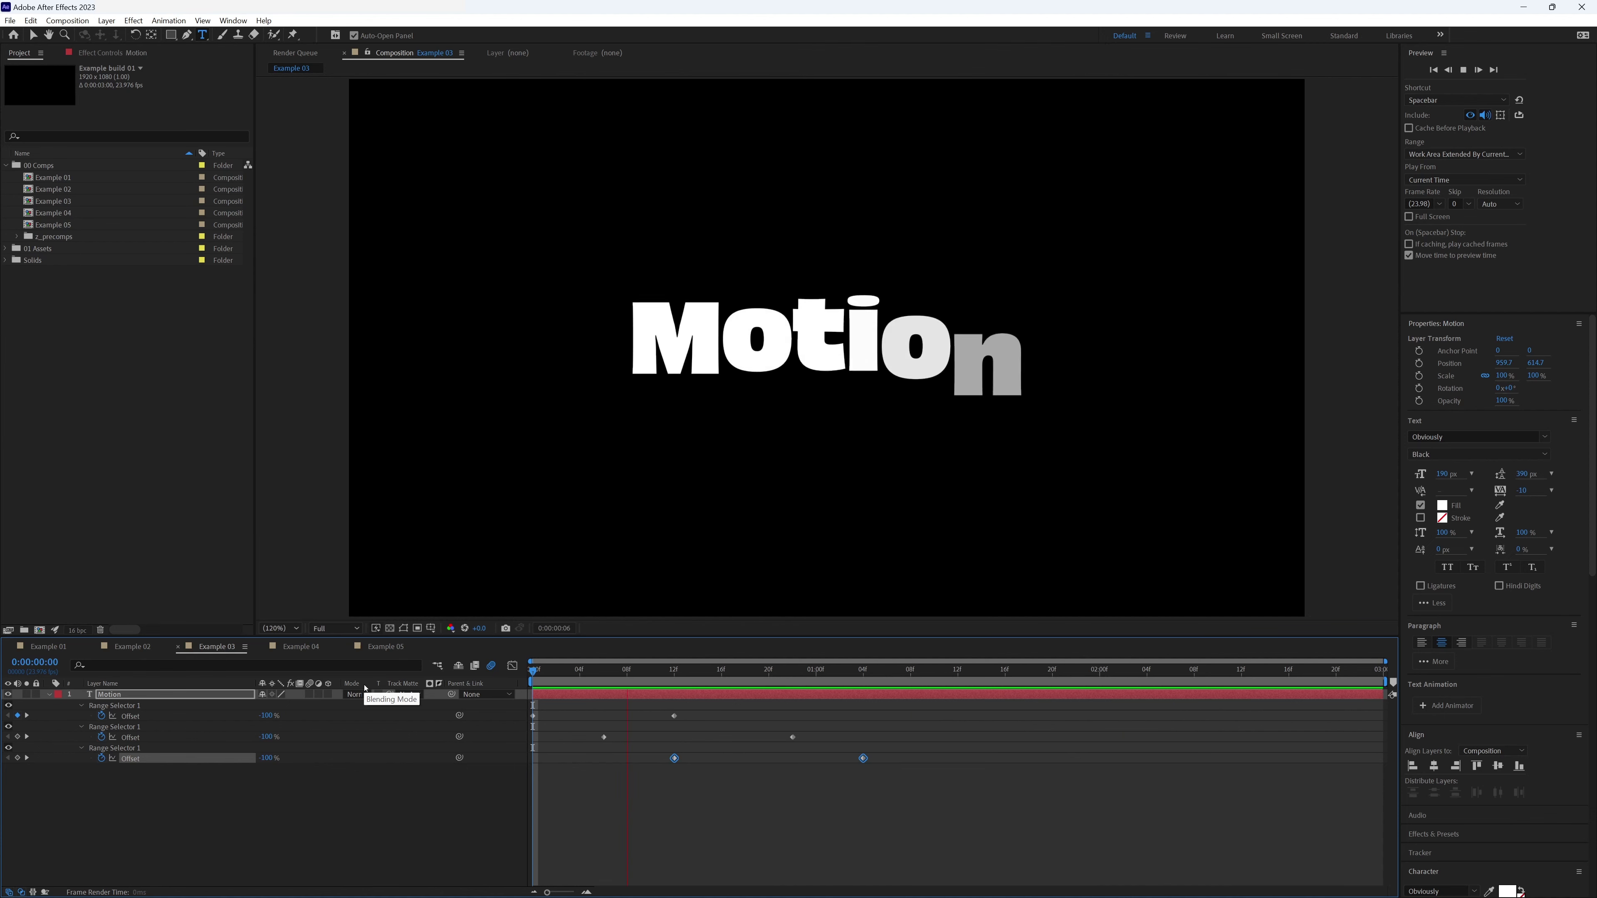
{"action": "key", "text": "space"}
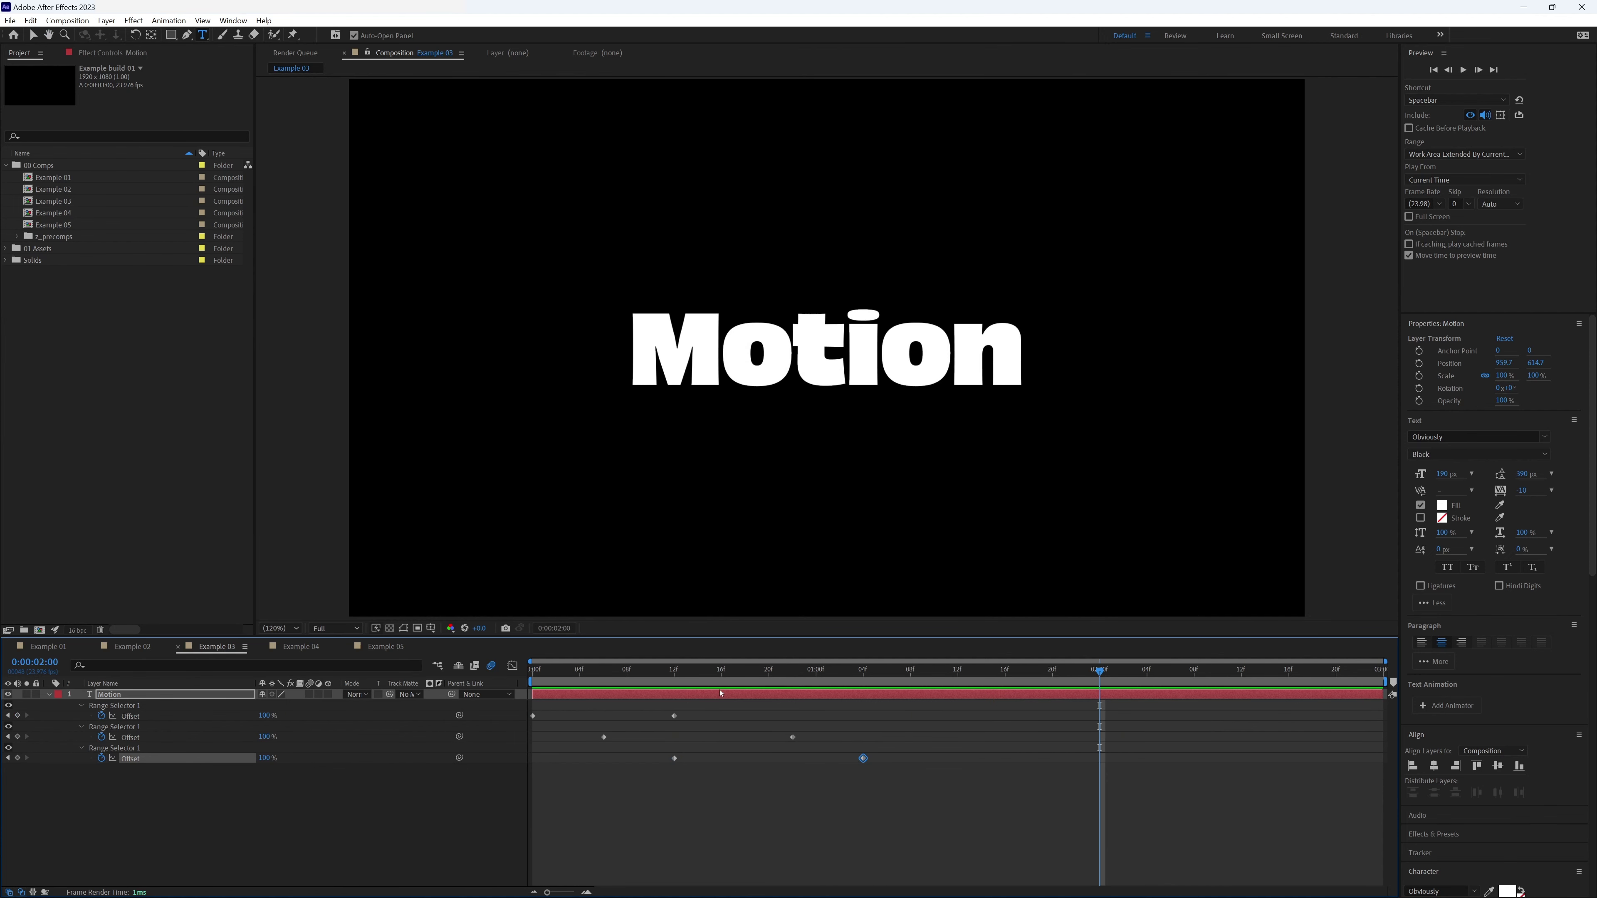
Shift Animator 3's Offset keyframes to start at frame 11, preview, and nudge its first keyframe slightly later.
{"action": "mouse_move", "coordinate": [868, 759]}
{"action": "left_mouse_down"}
{"action": "mouse_move", "coordinate": [923, 770]}
{"action": "mouse_move", "coordinate": [859, 768]}
{"action": "left_mouse_up"}
{"action": "key", "text": "space"}
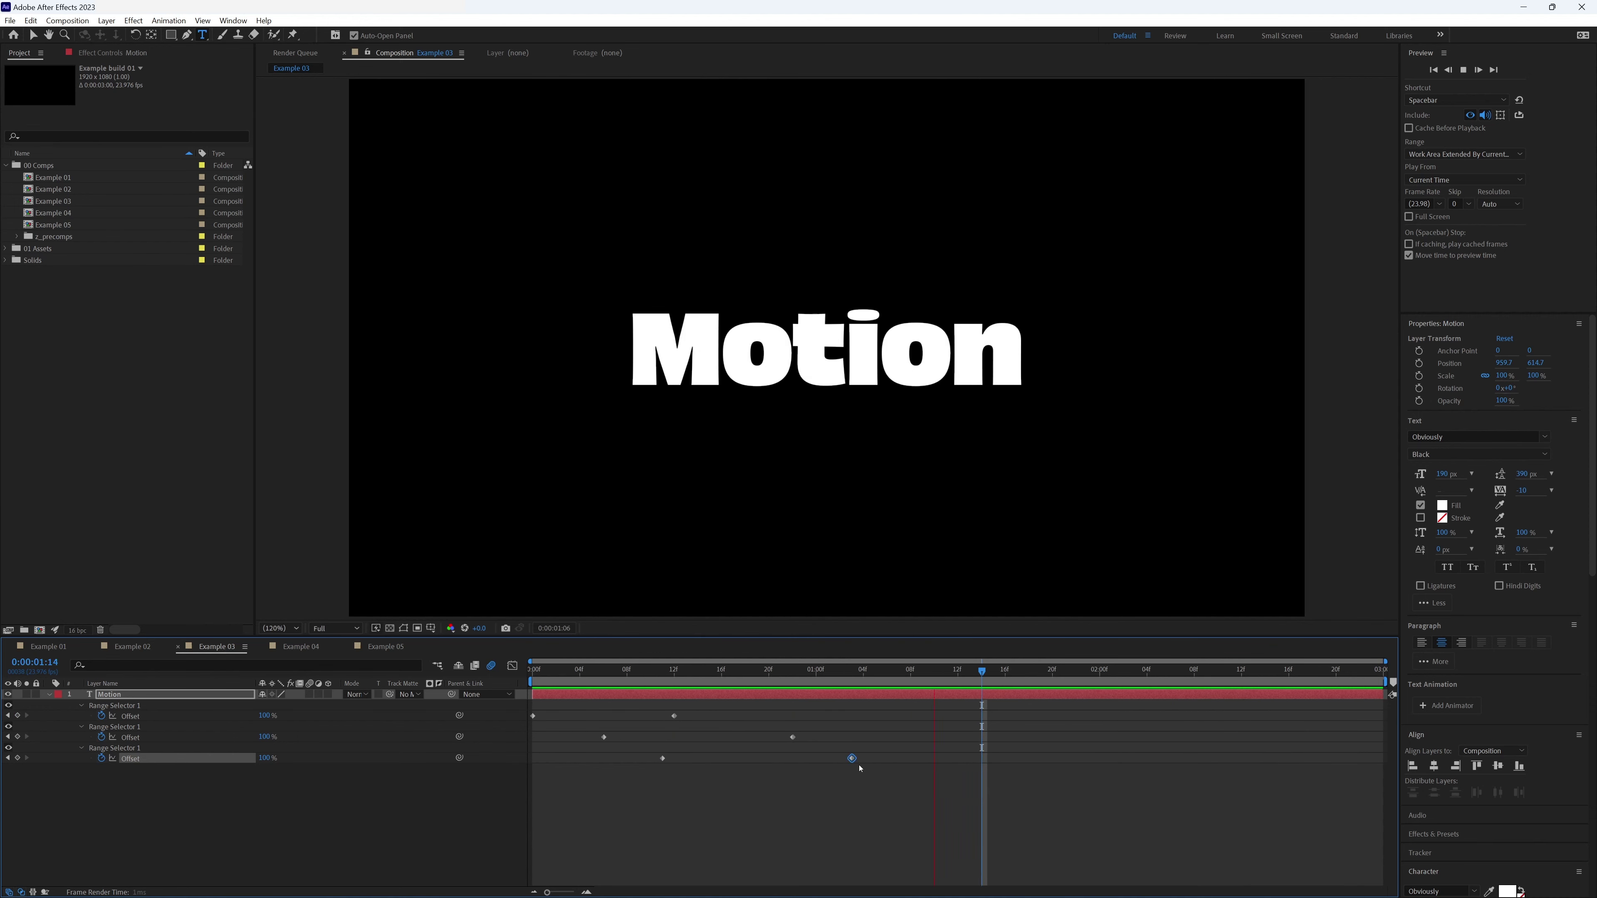
{"action": "left_click_drag", "start_coordinate": [663, 759], "coordinate": [681, 762]}
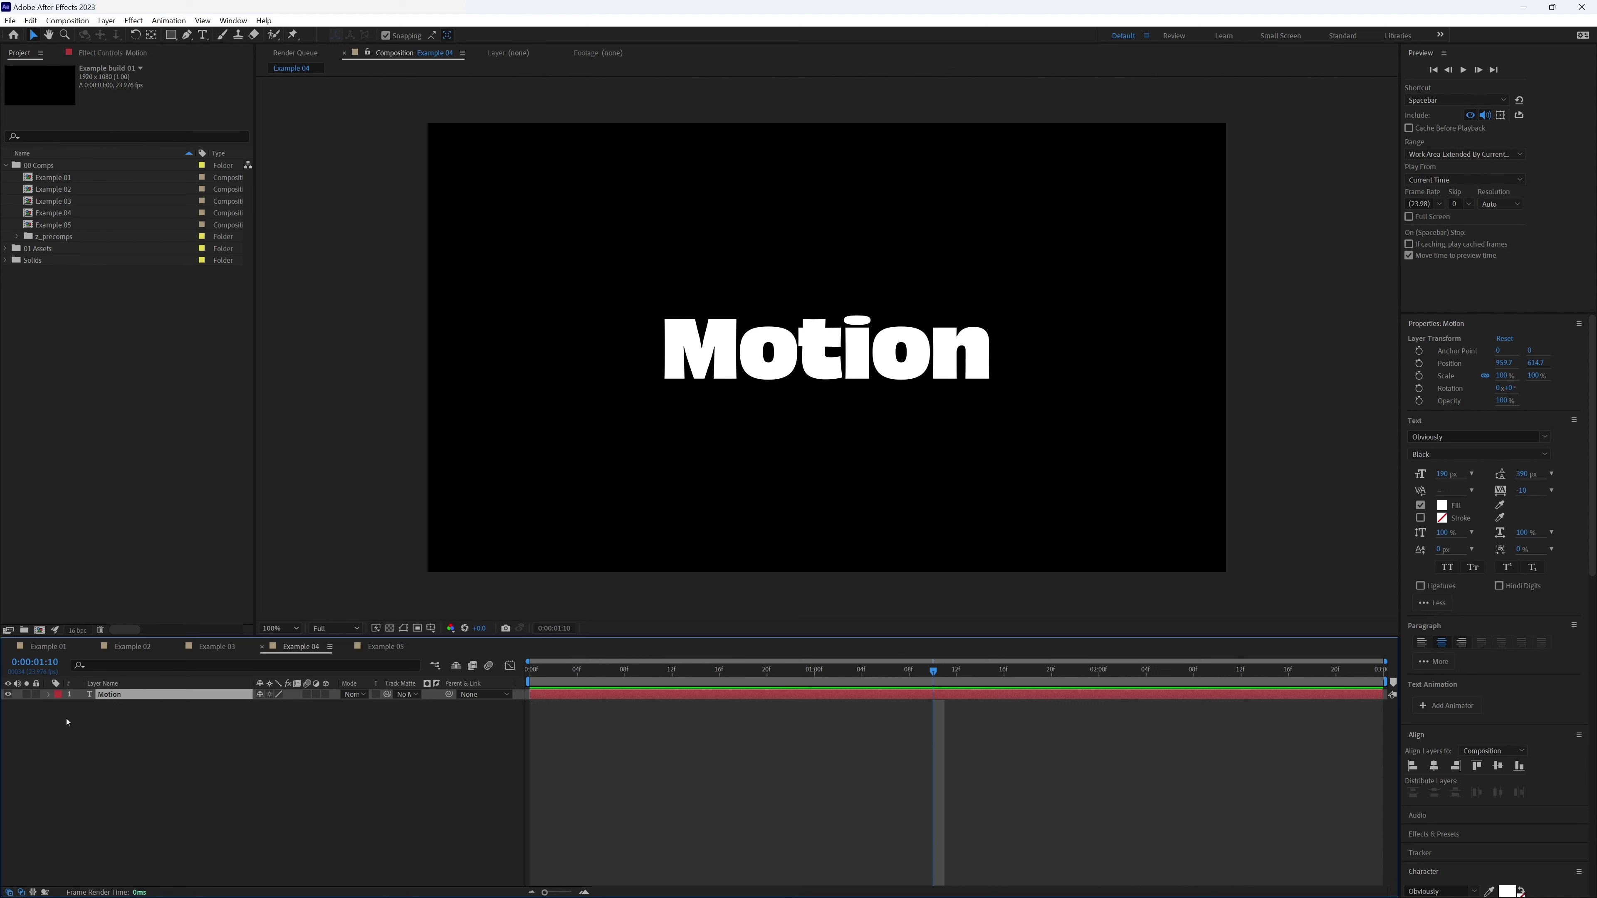
Enable per-character 3D on the Motion text layer and add a Rotation animator to it.
{"action": "left_click", "coordinate": [49, 694]}
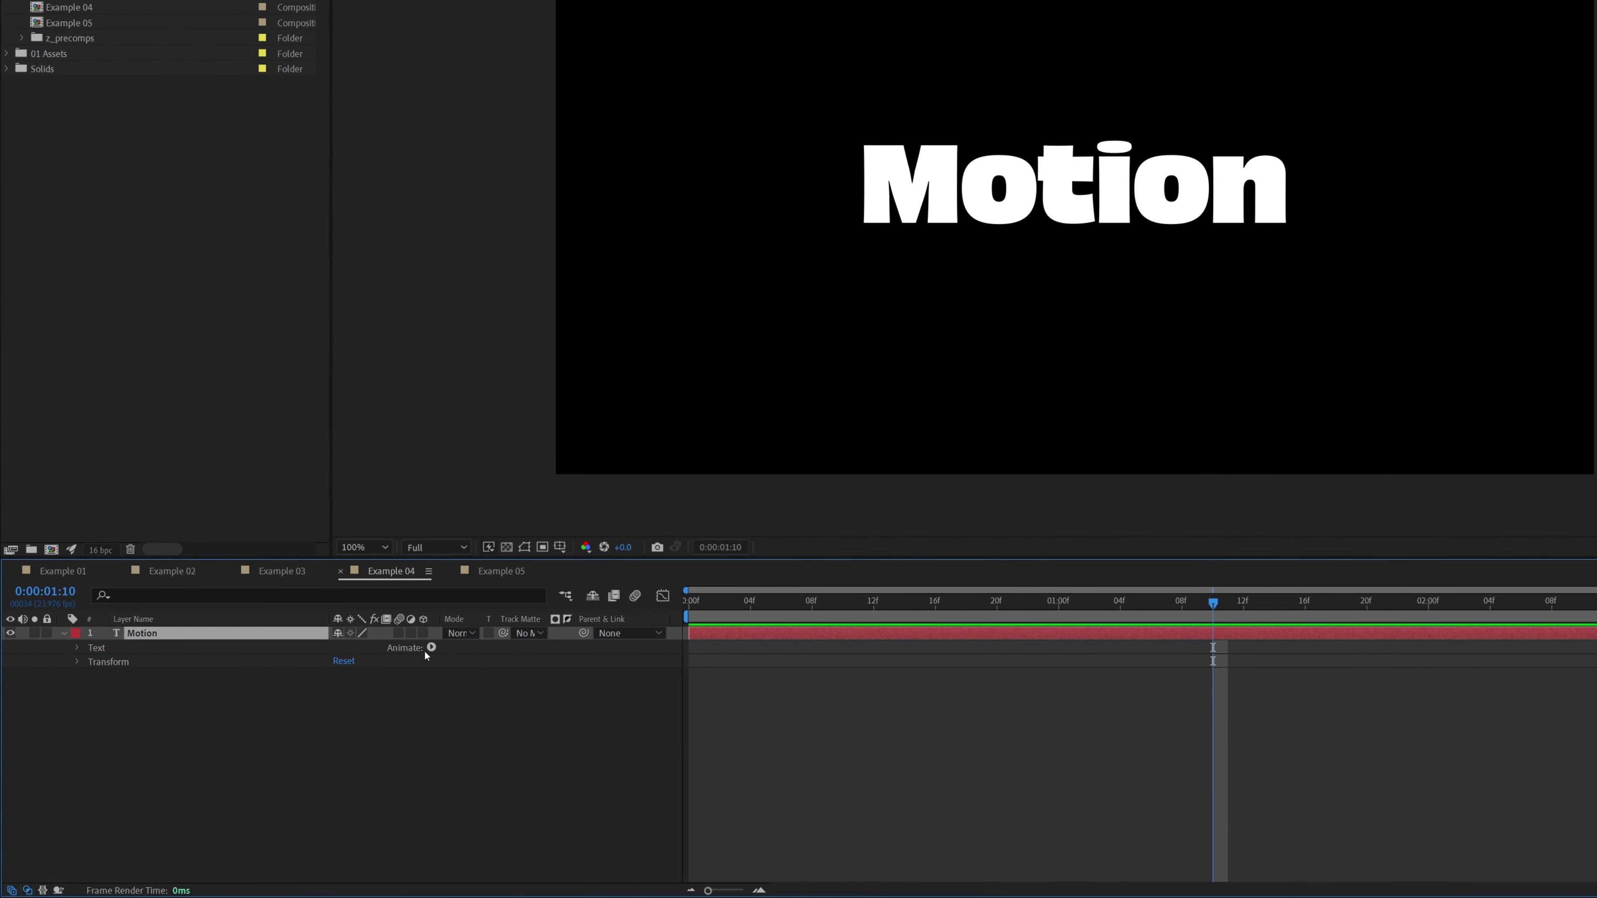
{"action": "left_click", "coordinate": [431, 648]}
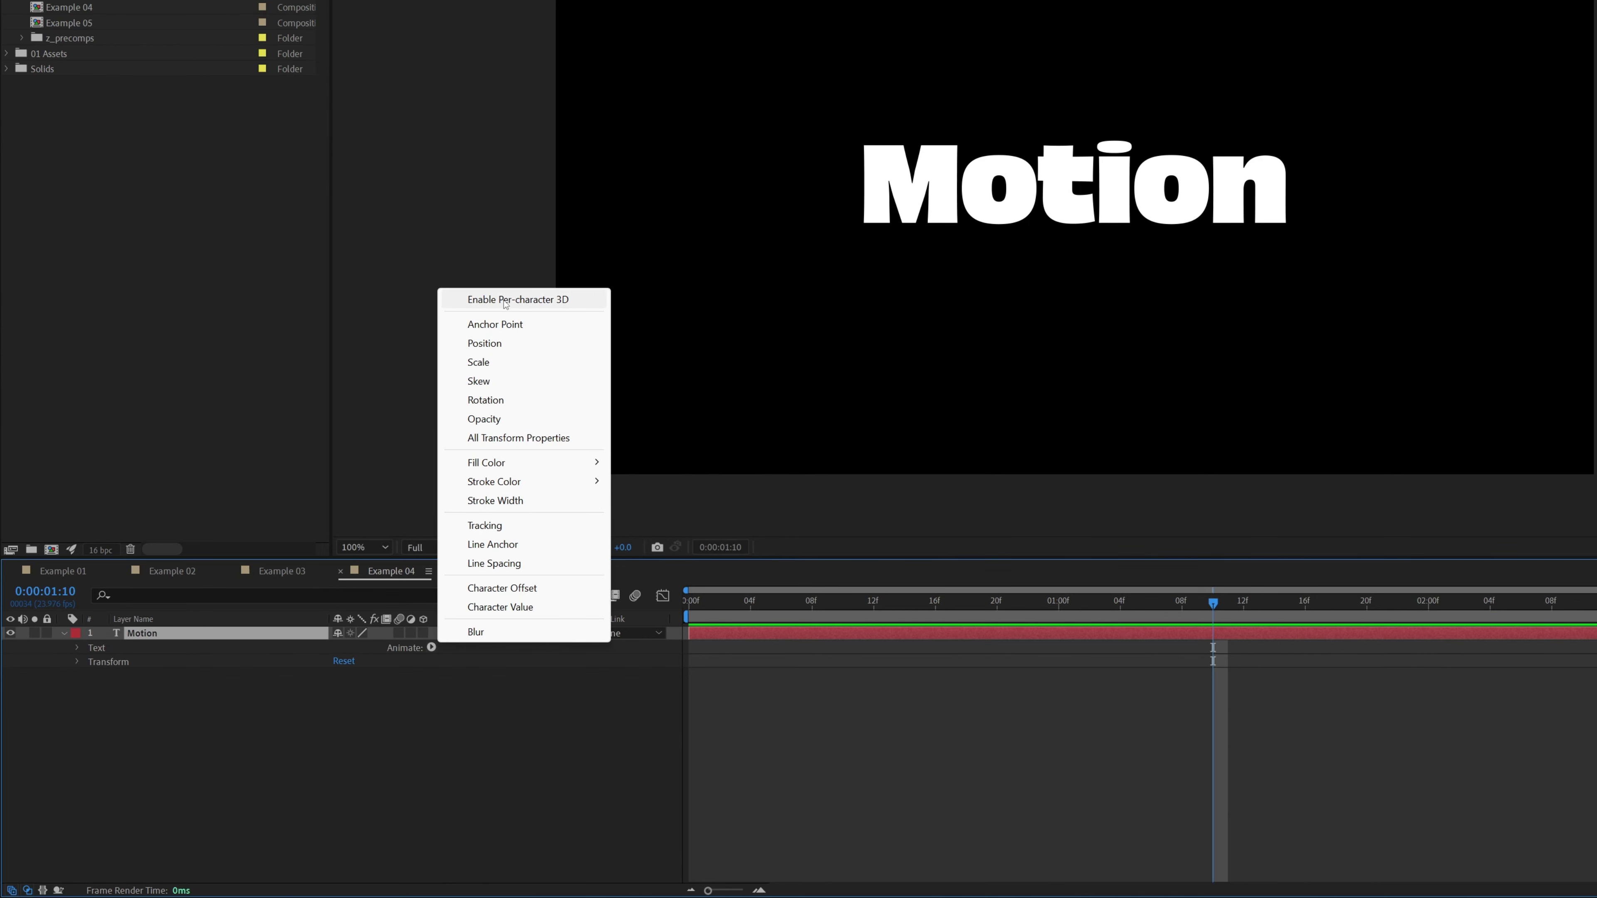
{"action": "left_click", "coordinate": [545, 300]}
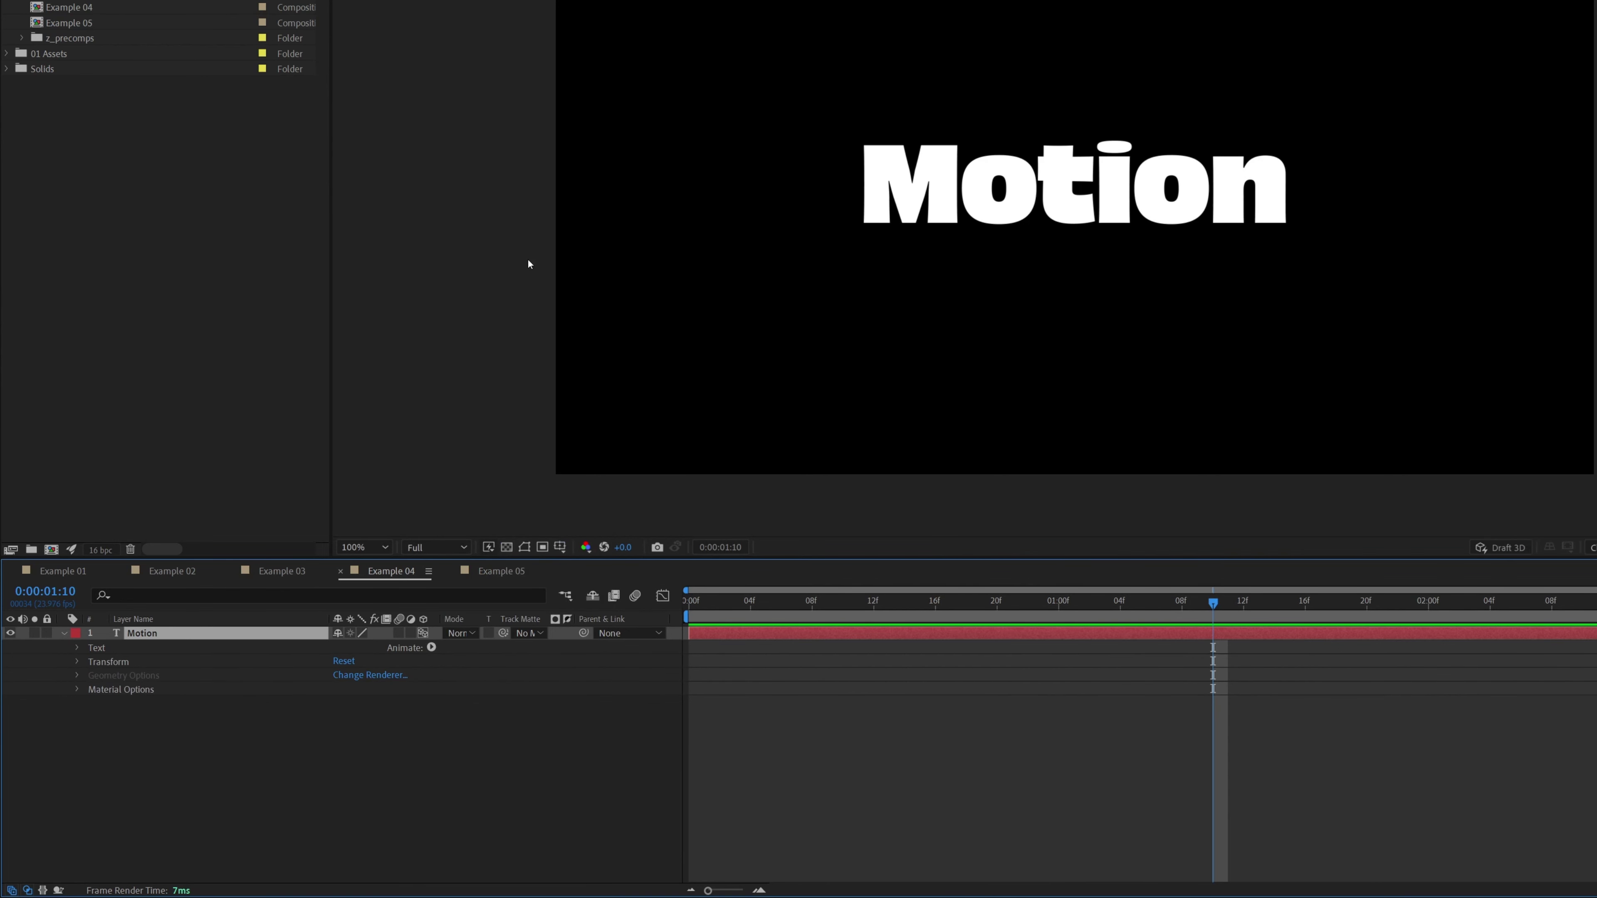
{"action": "left_click", "coordinate": [432, 648]}
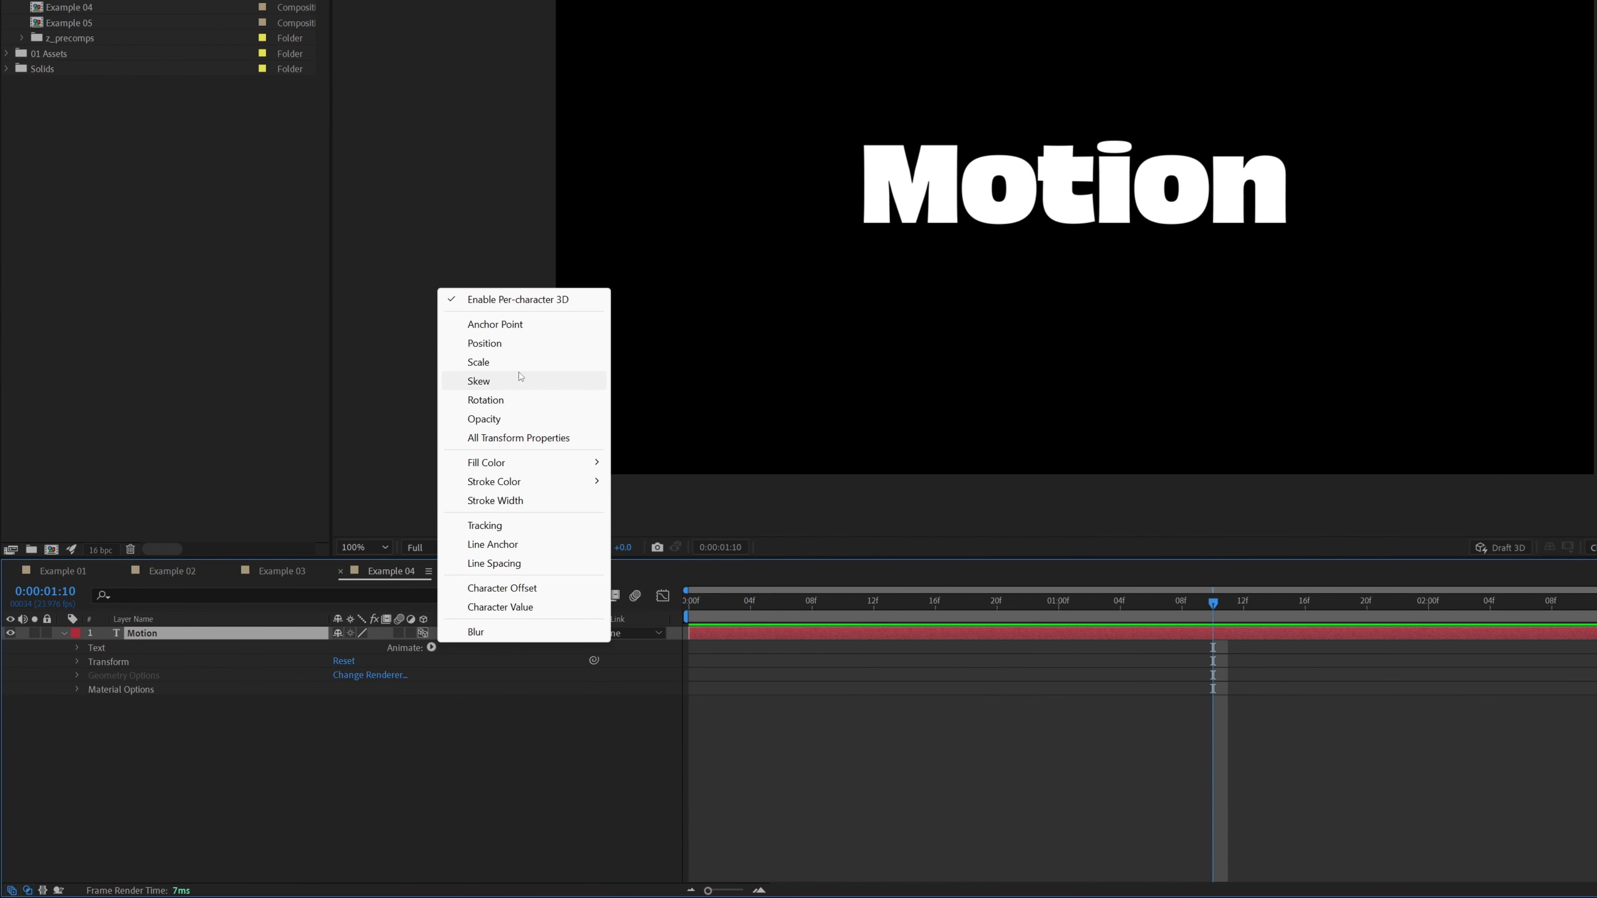
{"action": "left_click", "coordinate": [523, 402]}
{"action": "left_click", "coordinate": [360, 825]}
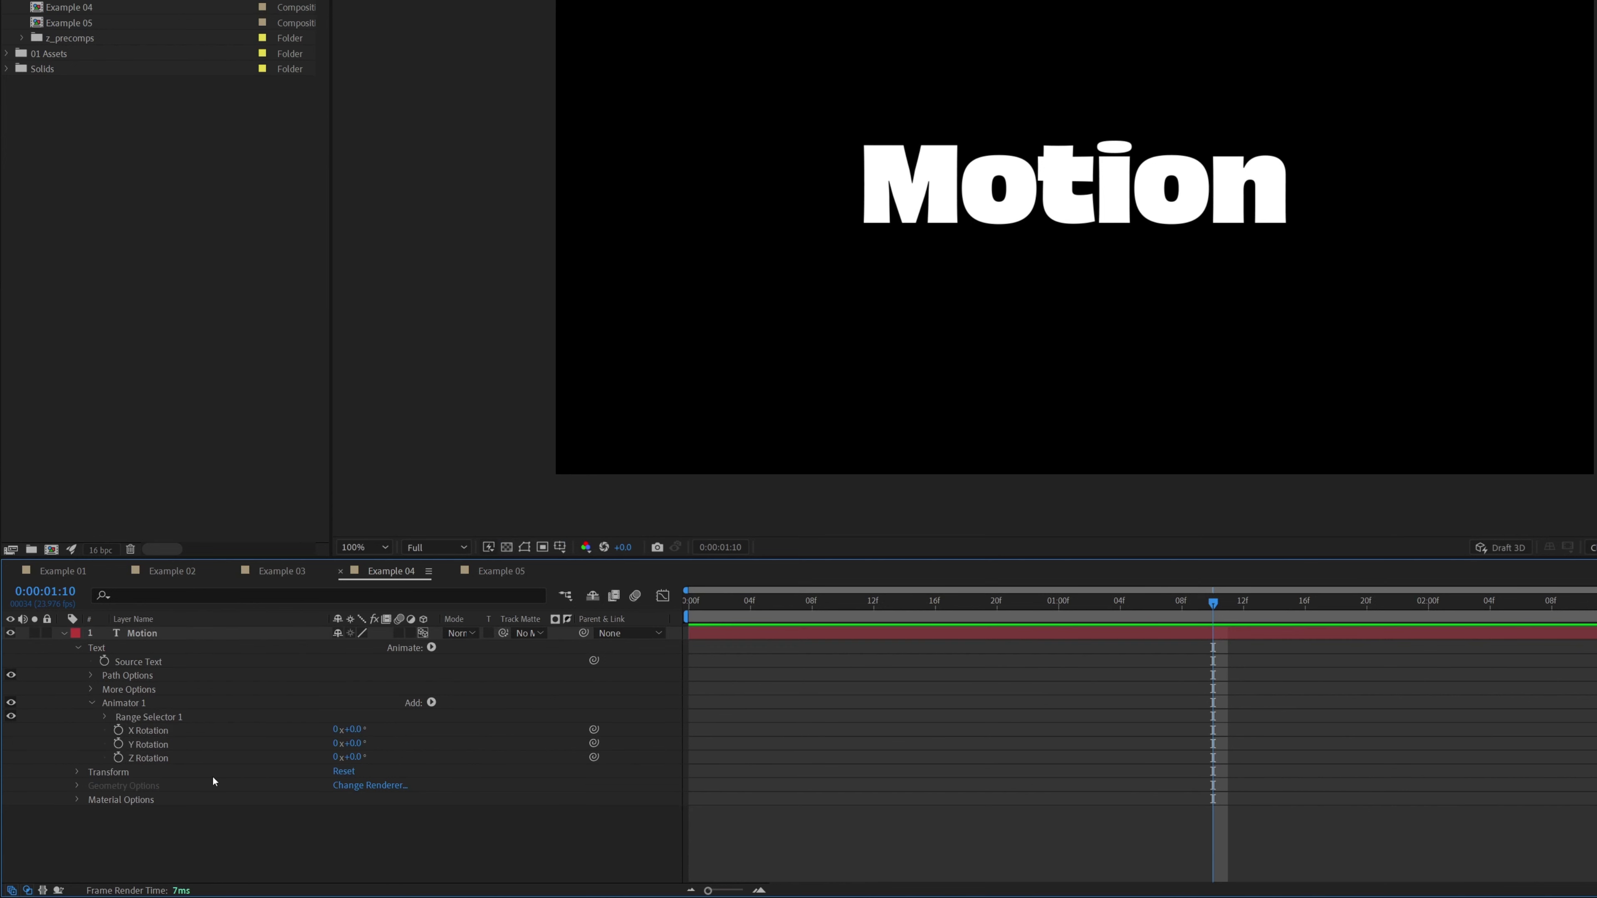
Try out Y Rotation and X Rotation values on the letters of the Motion text.
{"action": "left_click_drag", "start_coordinate": [354, 742], "coordinate": [399, 741]}
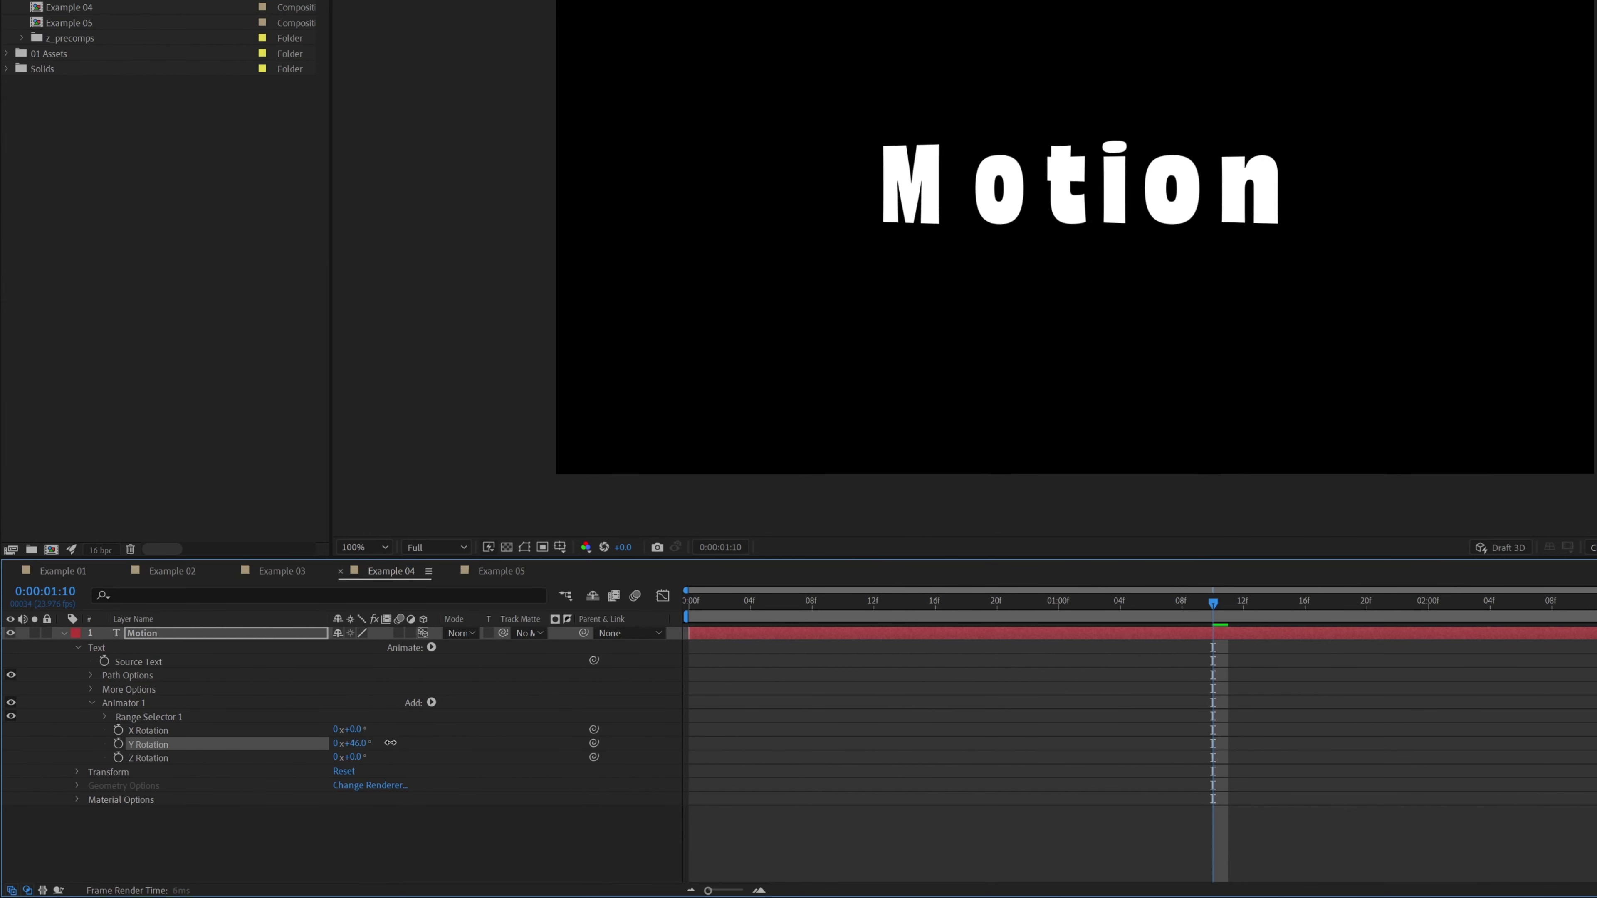
{"action": "left_click", "coordinate": [410, 760]}
{"action": "mouse_move", "coordinate": [351, 729]}
{"action": "left_mouse_down"}
{"action": "mouse_move", "coordinate": [415, 728]}
{"action": "mouse_move", "coordinate": [331, 729]}
{"action": "mouse_move", "coordinate": [367, 730]}
{"action": "left_mouse_up"}
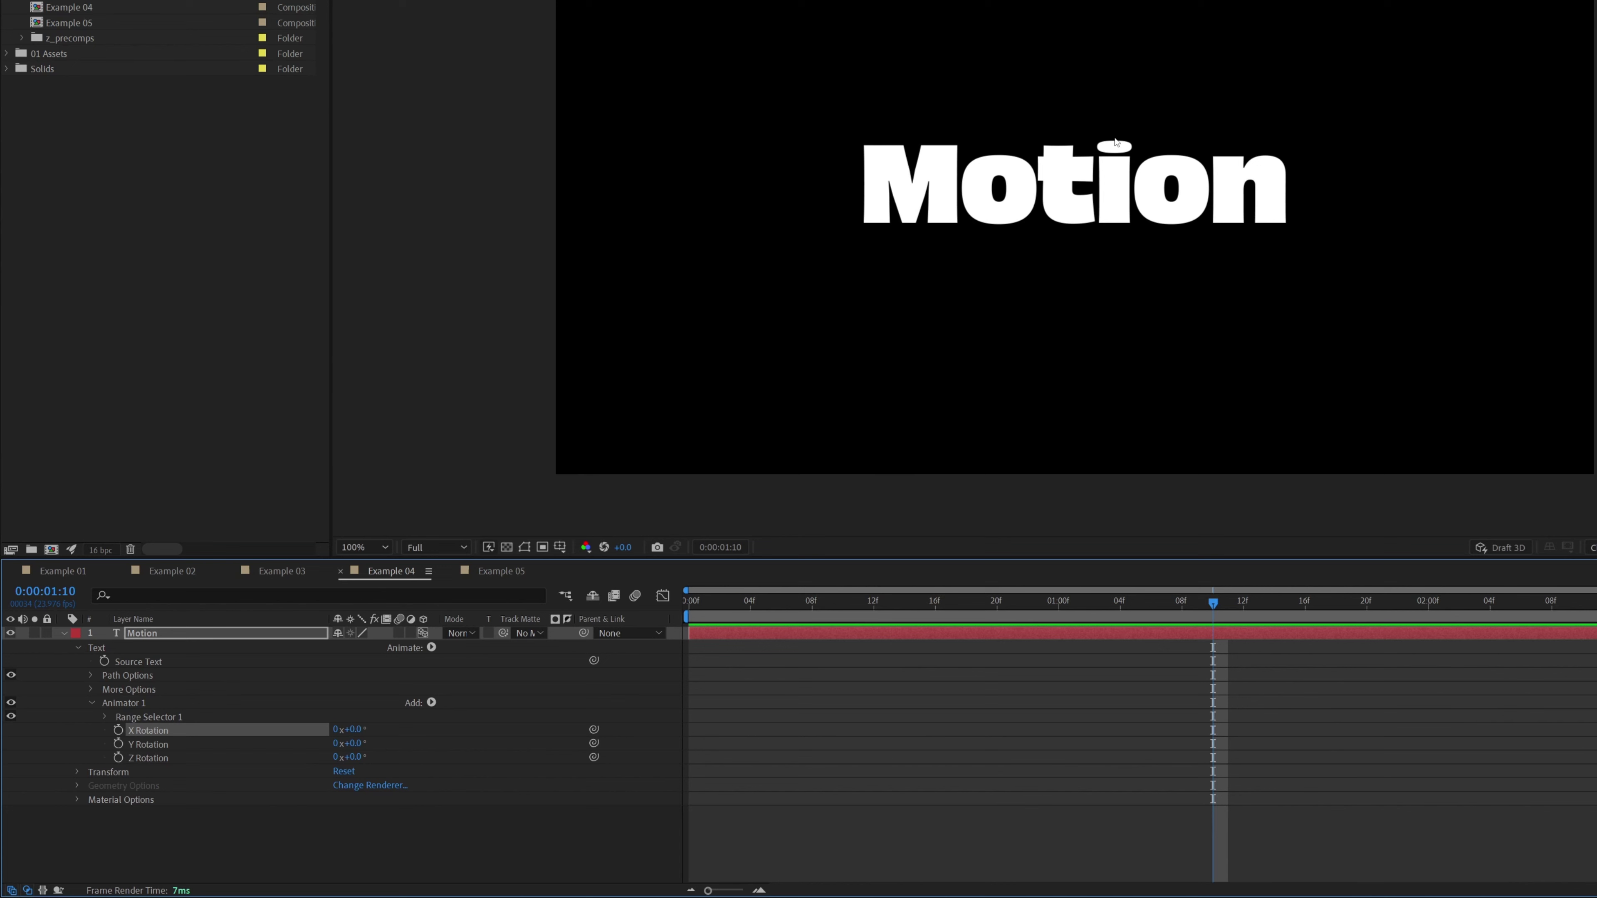
Expand the text's More Options, show the layer's path outlines, and try a vertical Grouping Alignment of 45%.
{"action": "left_click", "coordinate": [123, 690]}
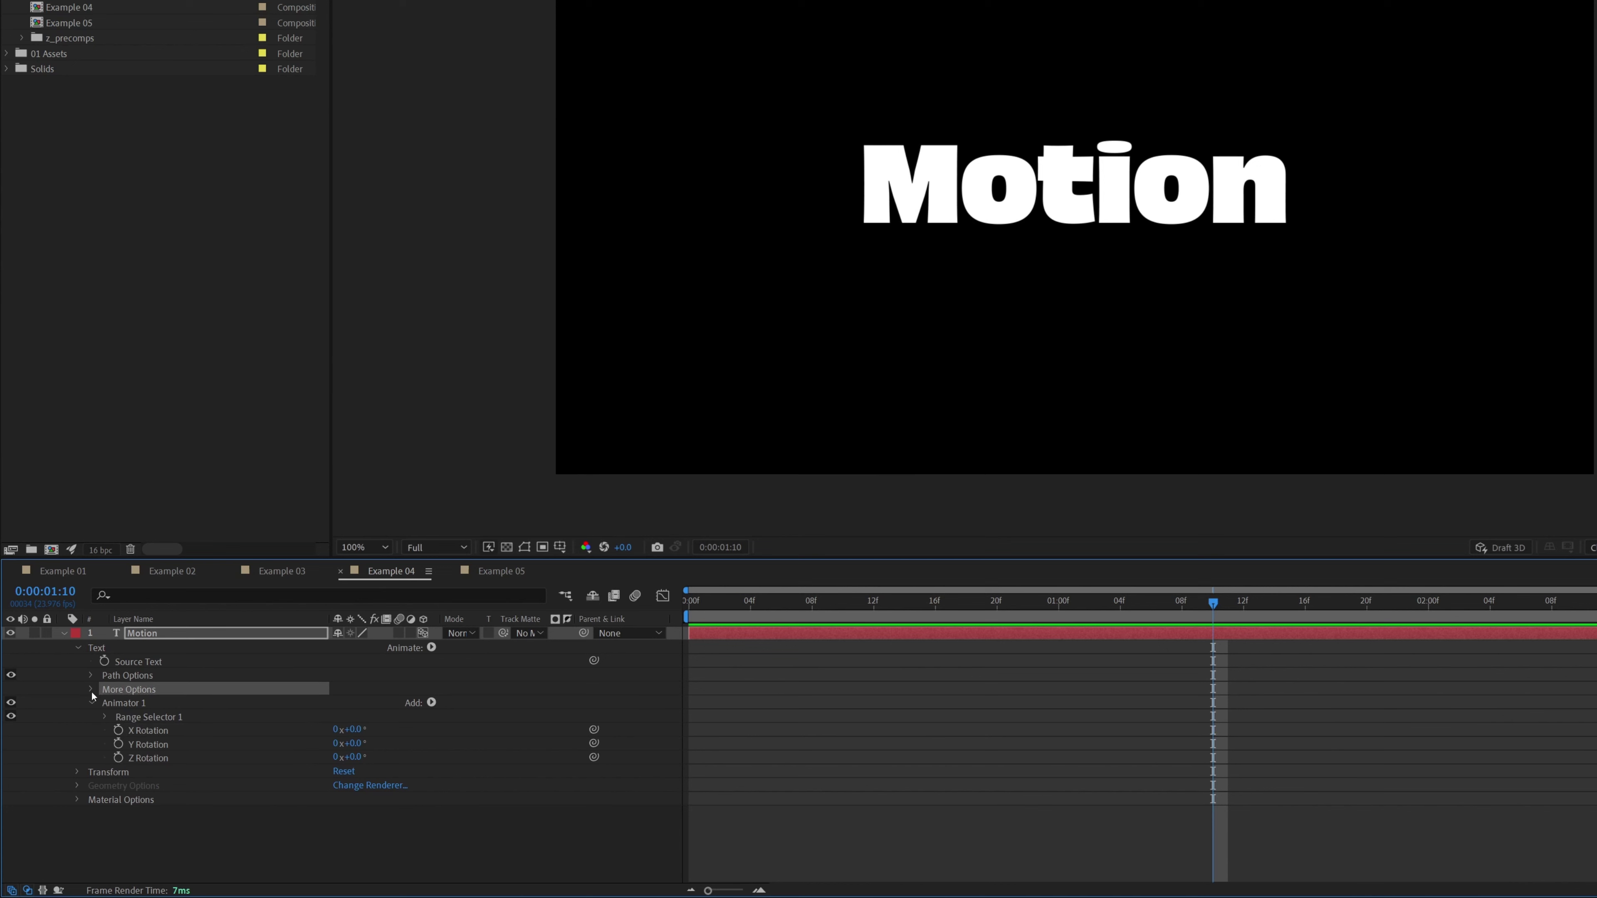
{"action": "left_click", "coordinate": [91, 688]}
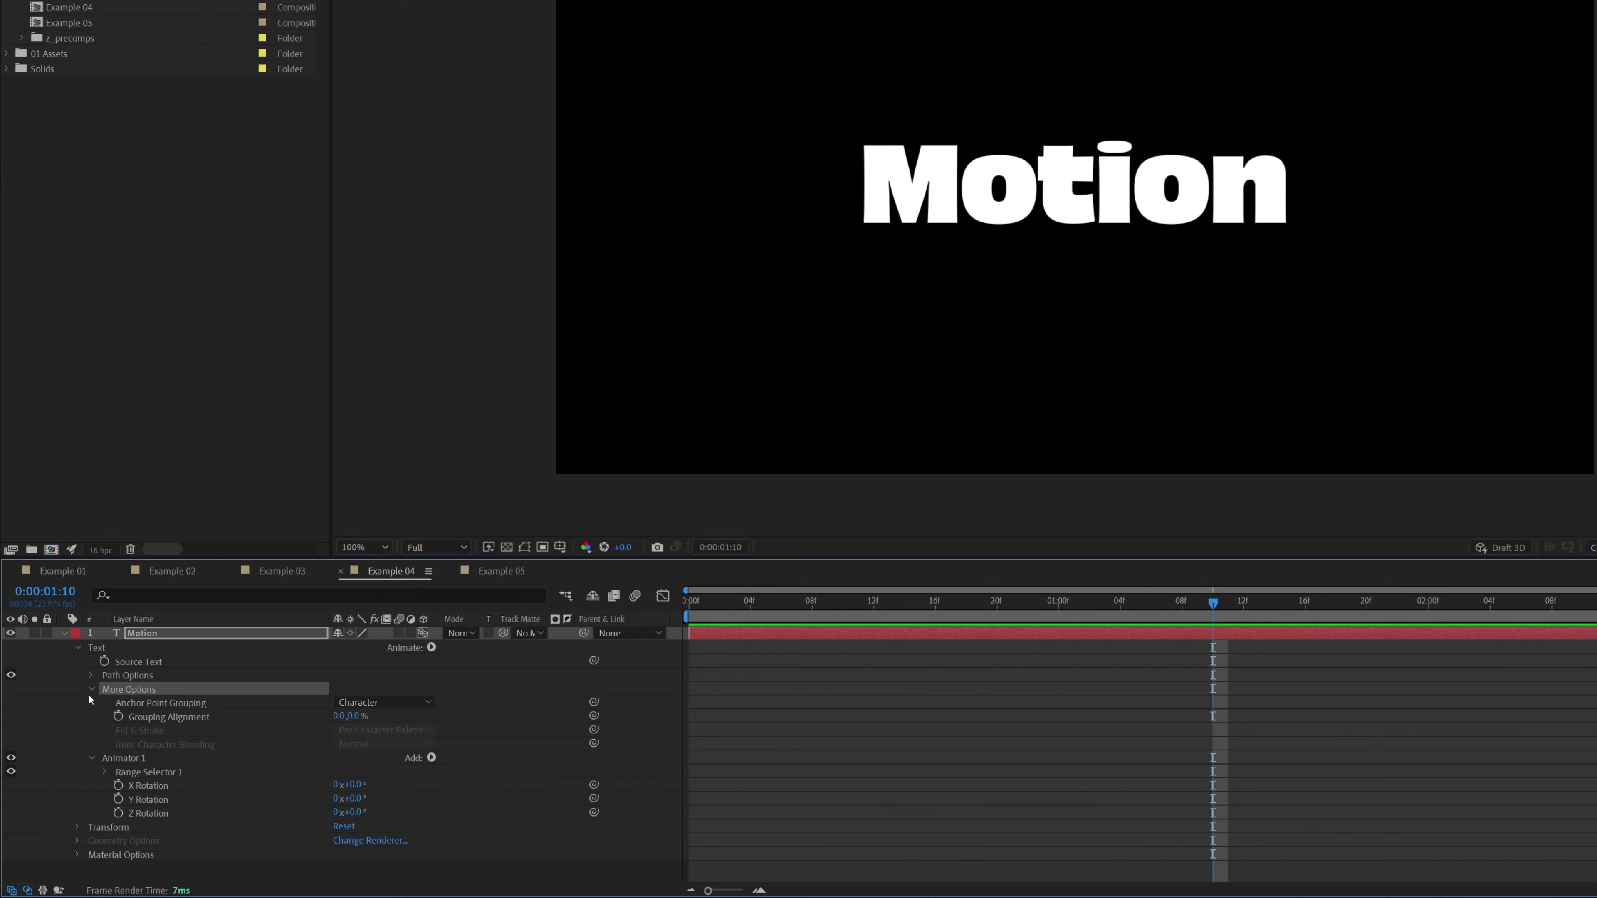
{"action": "left_click", "coordinate": [138, 719]}
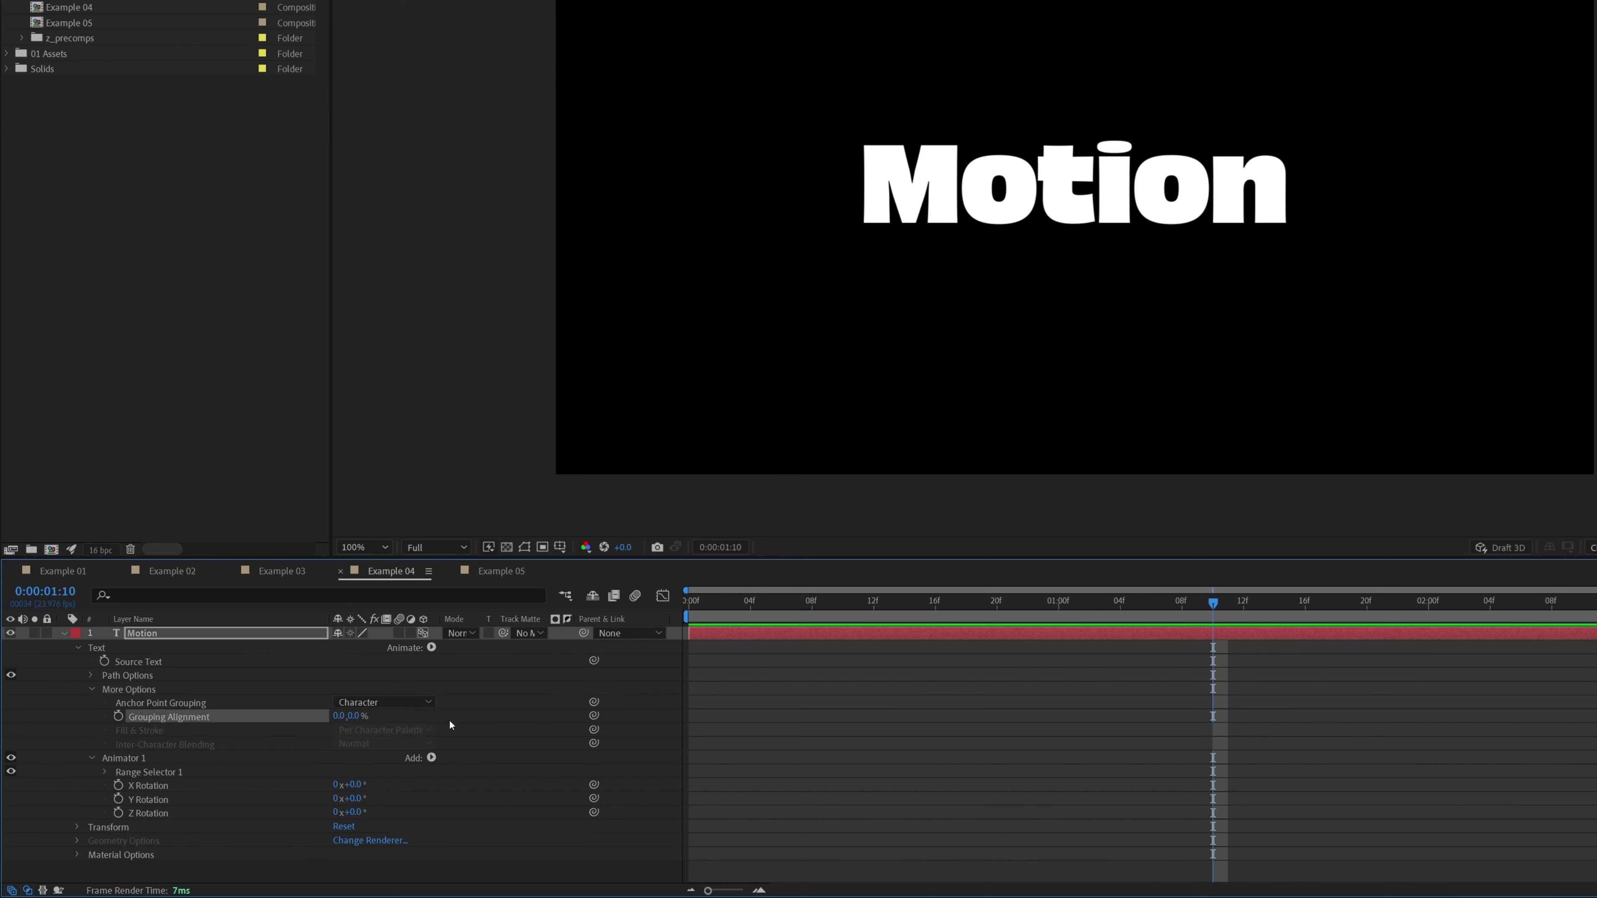
{"action": "left_click_drag", "start_coordinate": [340, 719], "coordinate": [347, 714]}
{"action": "left_click", "coordinate": [522, 550]}
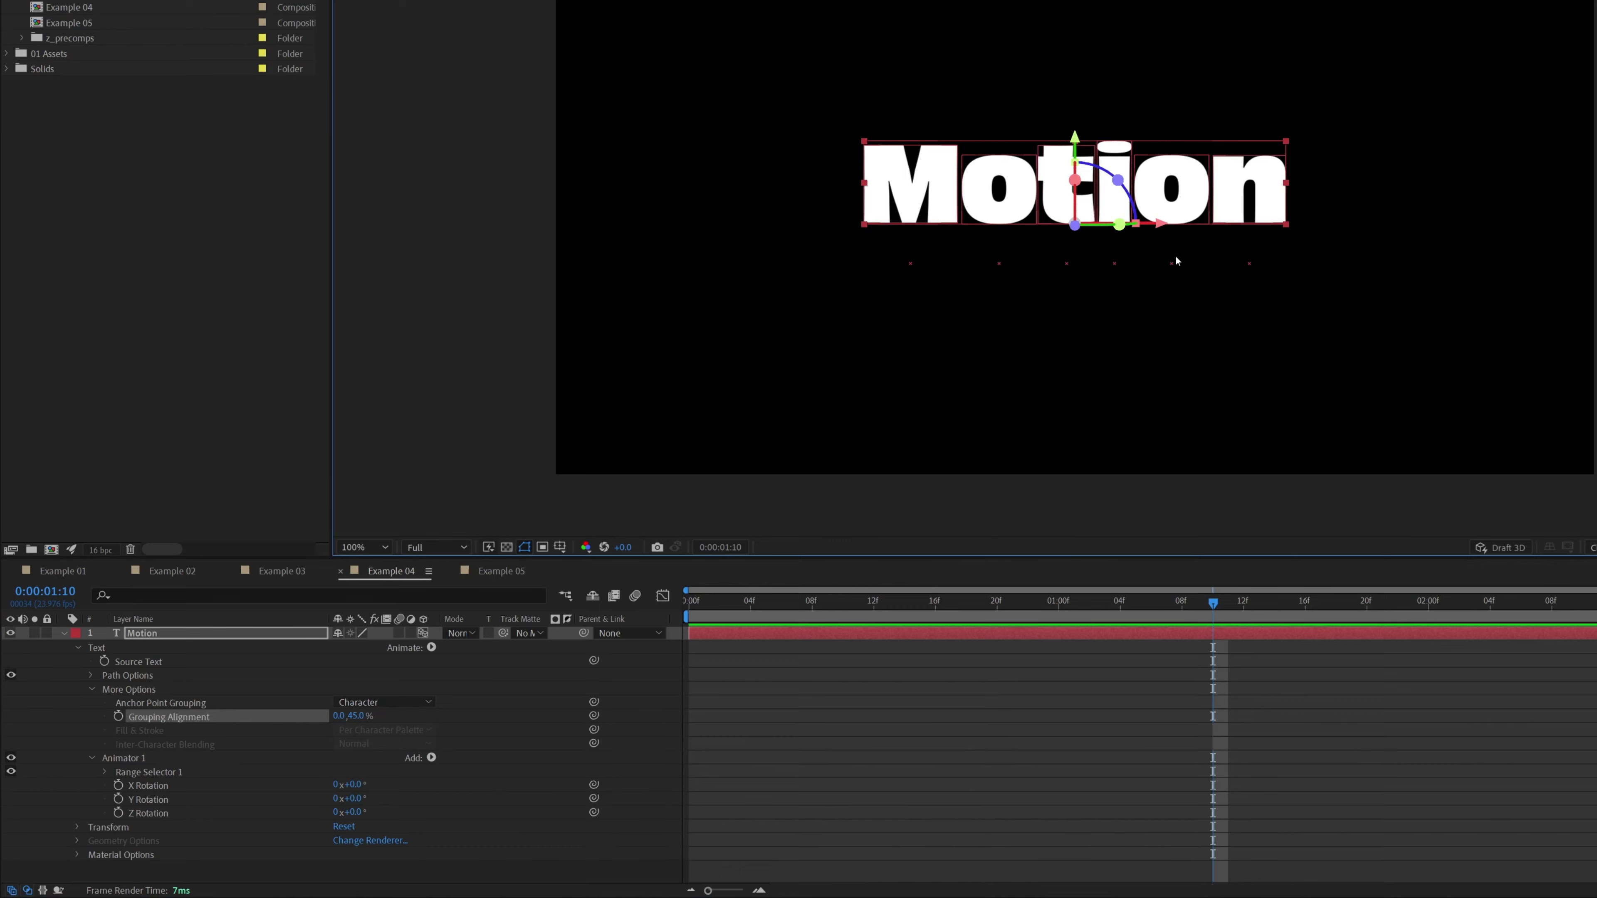
{"action": "key", "text": "ctrl+z"}
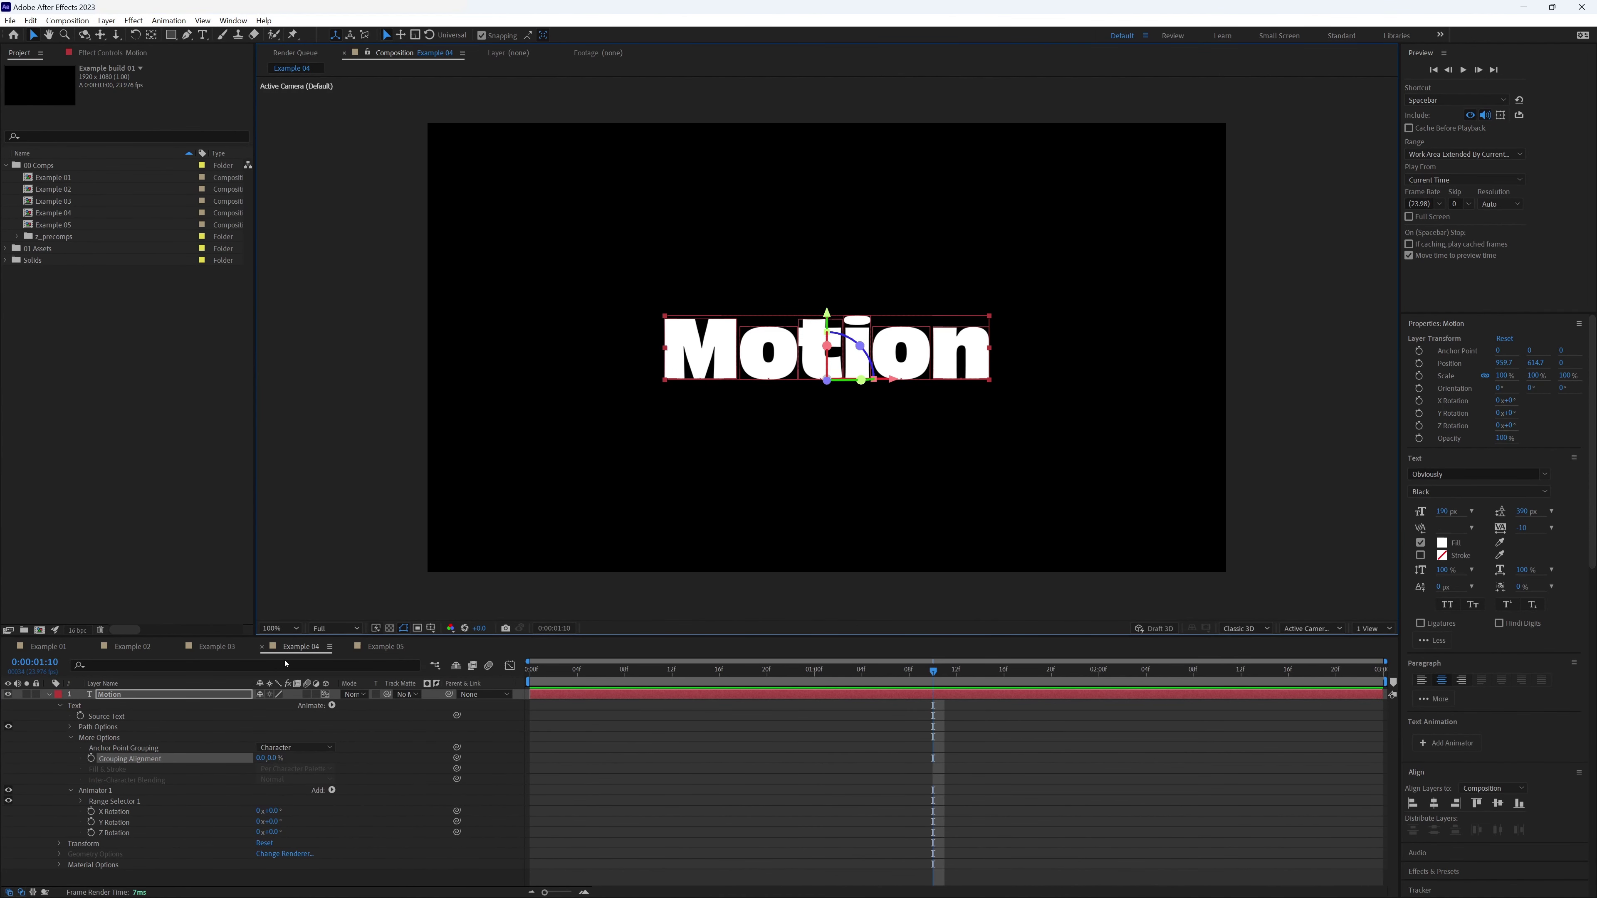
Set a negative vertical Grouping Alignment so each character's anchor point sits along the top of the letters.
{"action": "key", "text": "period"}
{"action": "key", "text": "period"}
{"action": "key", "text": "comma"}
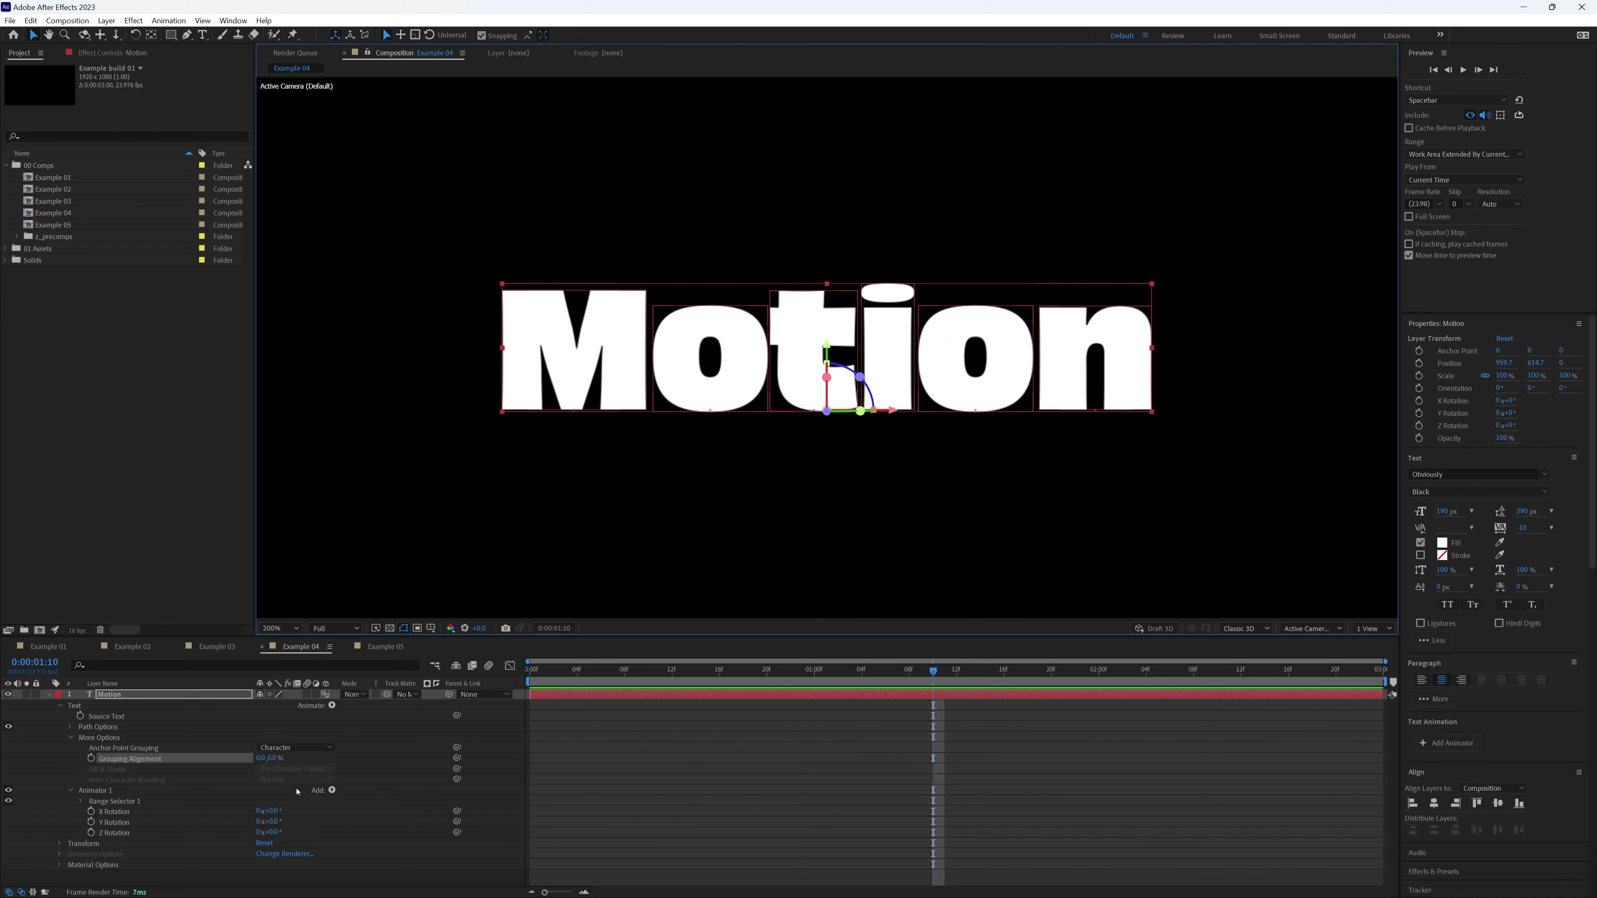
{"action": "left_click_drag", "start_coordinate": [275, 758], "coordinate": [235, 760]}
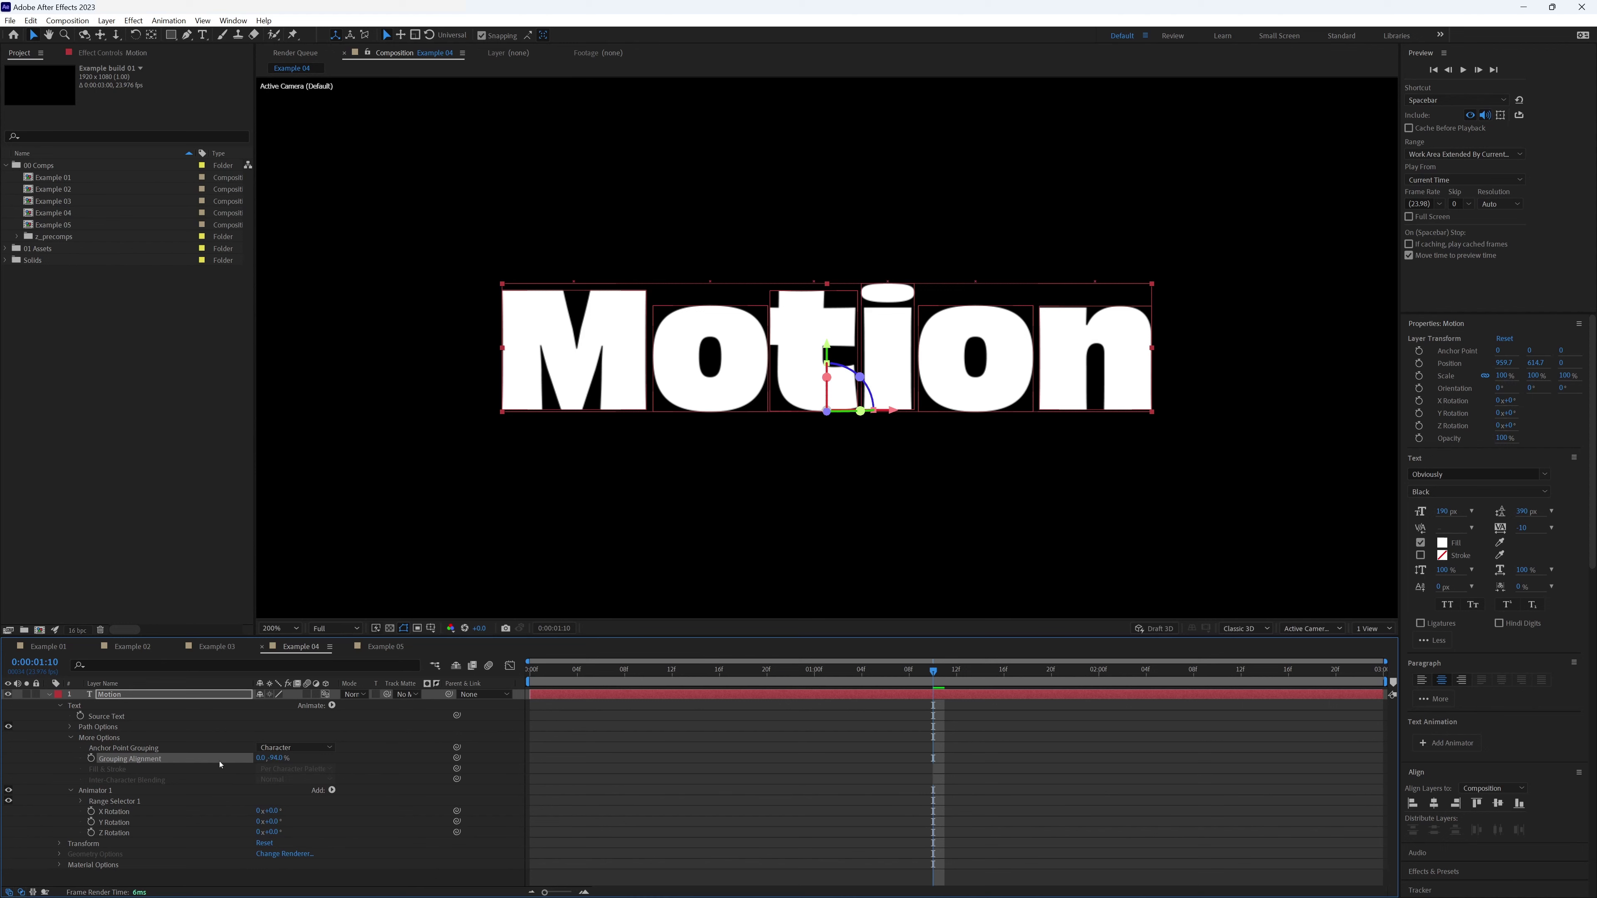
{"action": "left_click", "coordinate": [277, 758]}
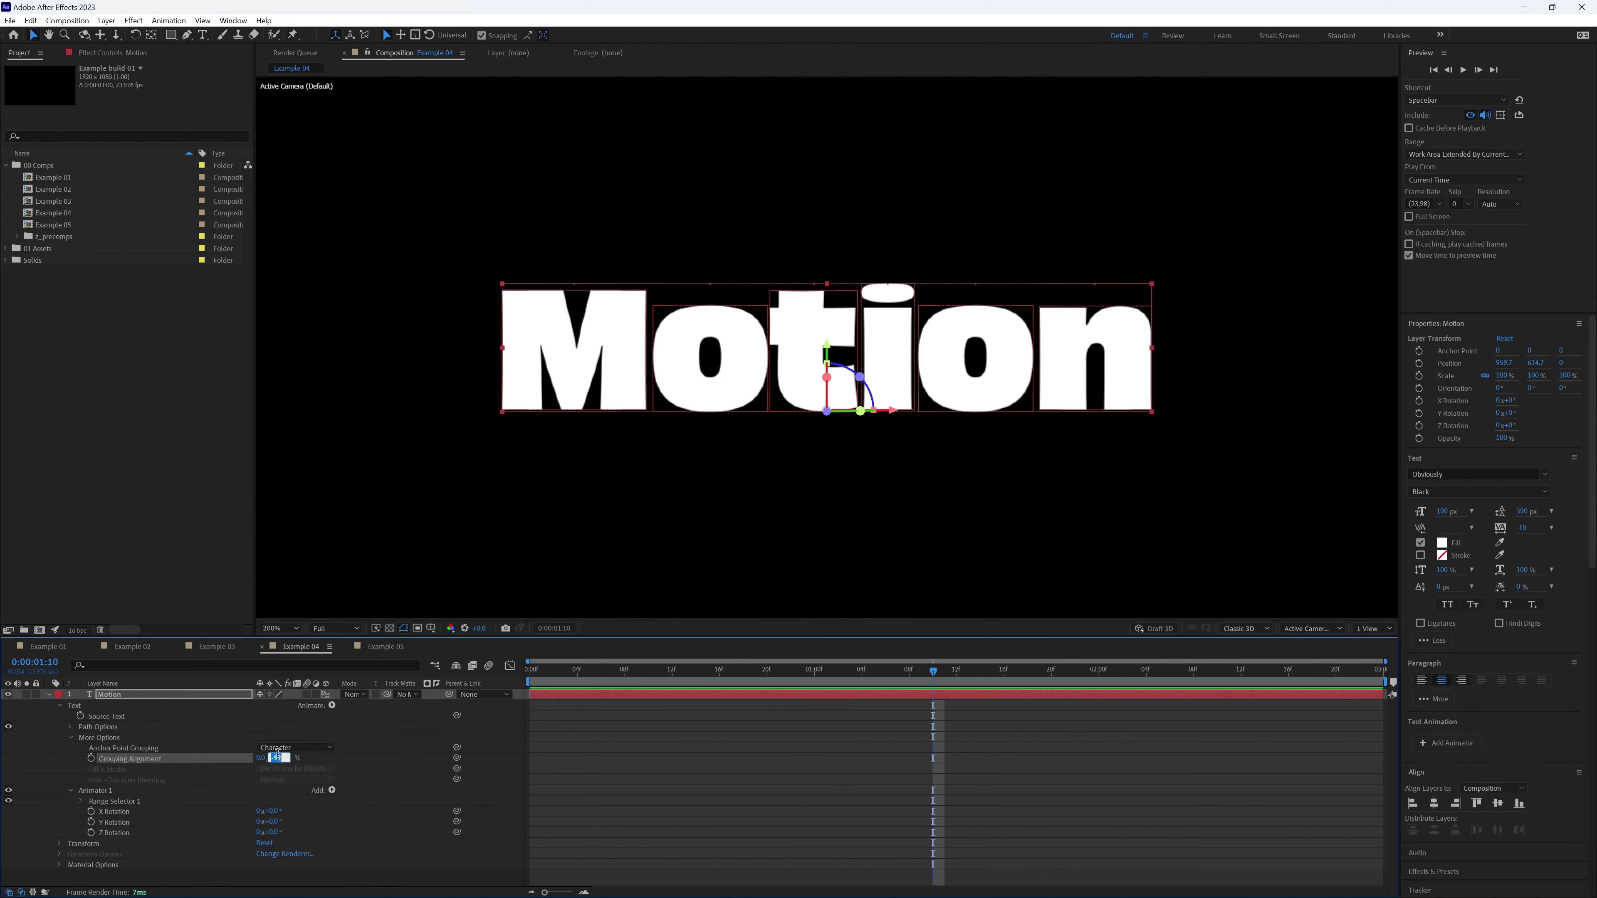
{"action": "key", "text": "Return"}
{"action": "left_click", "coordinate": [67, 738]}
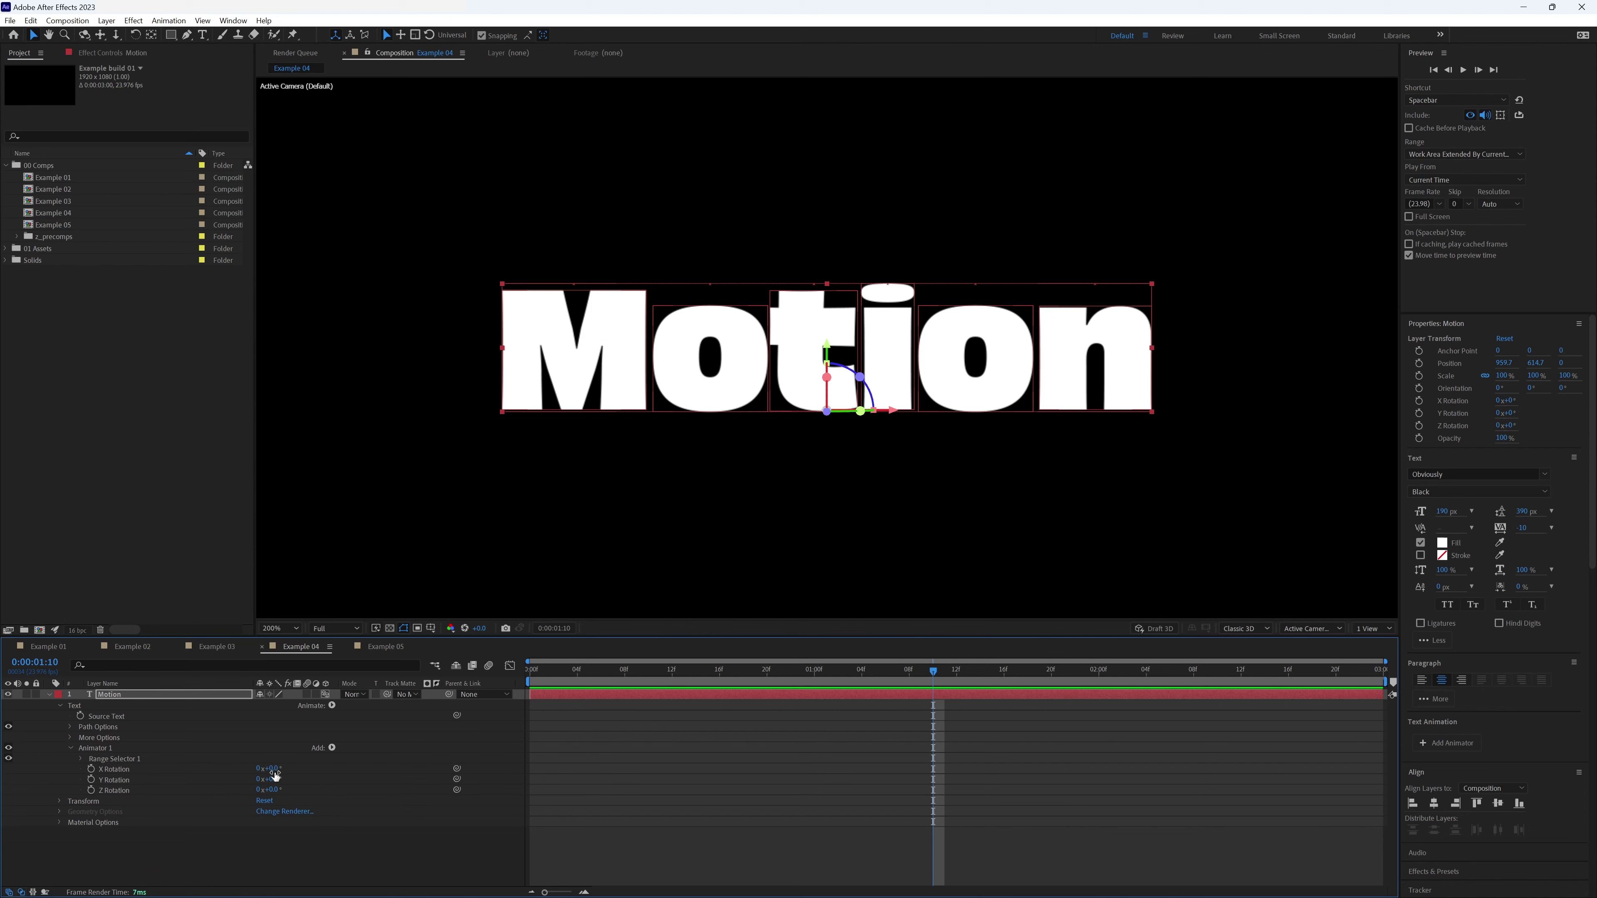
Set Animator 1's X Rotation to 90° so the letters fold flat around their top edge.
{"action": "mouse_move", "coordinate": [274, 768]}
{"action": "left_mouse_down"}
{"action": "mouse_move", "coordinate": [332, 769]}
{"action": "mouse_move", "coordinate": [302, 768]}
{"action": "left_mouse_up"}
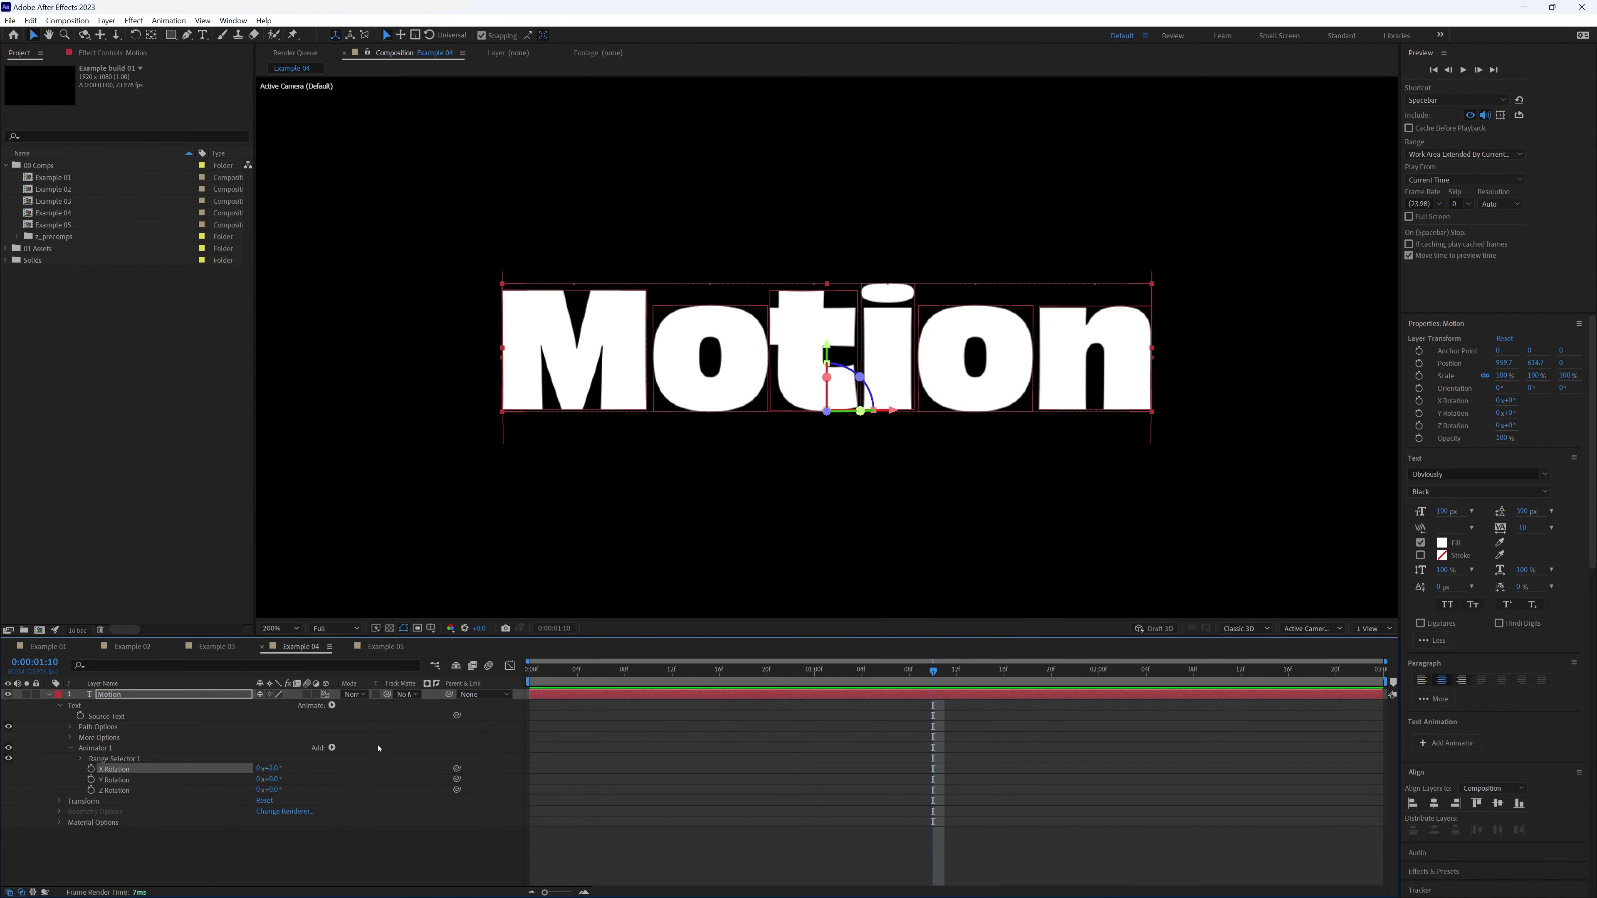
{"action": "left_click_drag", "start_coordinate": [123, 769], "coordinate": [235, 713]}
{"action": "left_click_drag", "start_coordinate": [280, 768], "coordinate": [336, 771]}
{"action": "left_click", "coordinate": [280, 766]}
{"action": "type", "text": "90"}
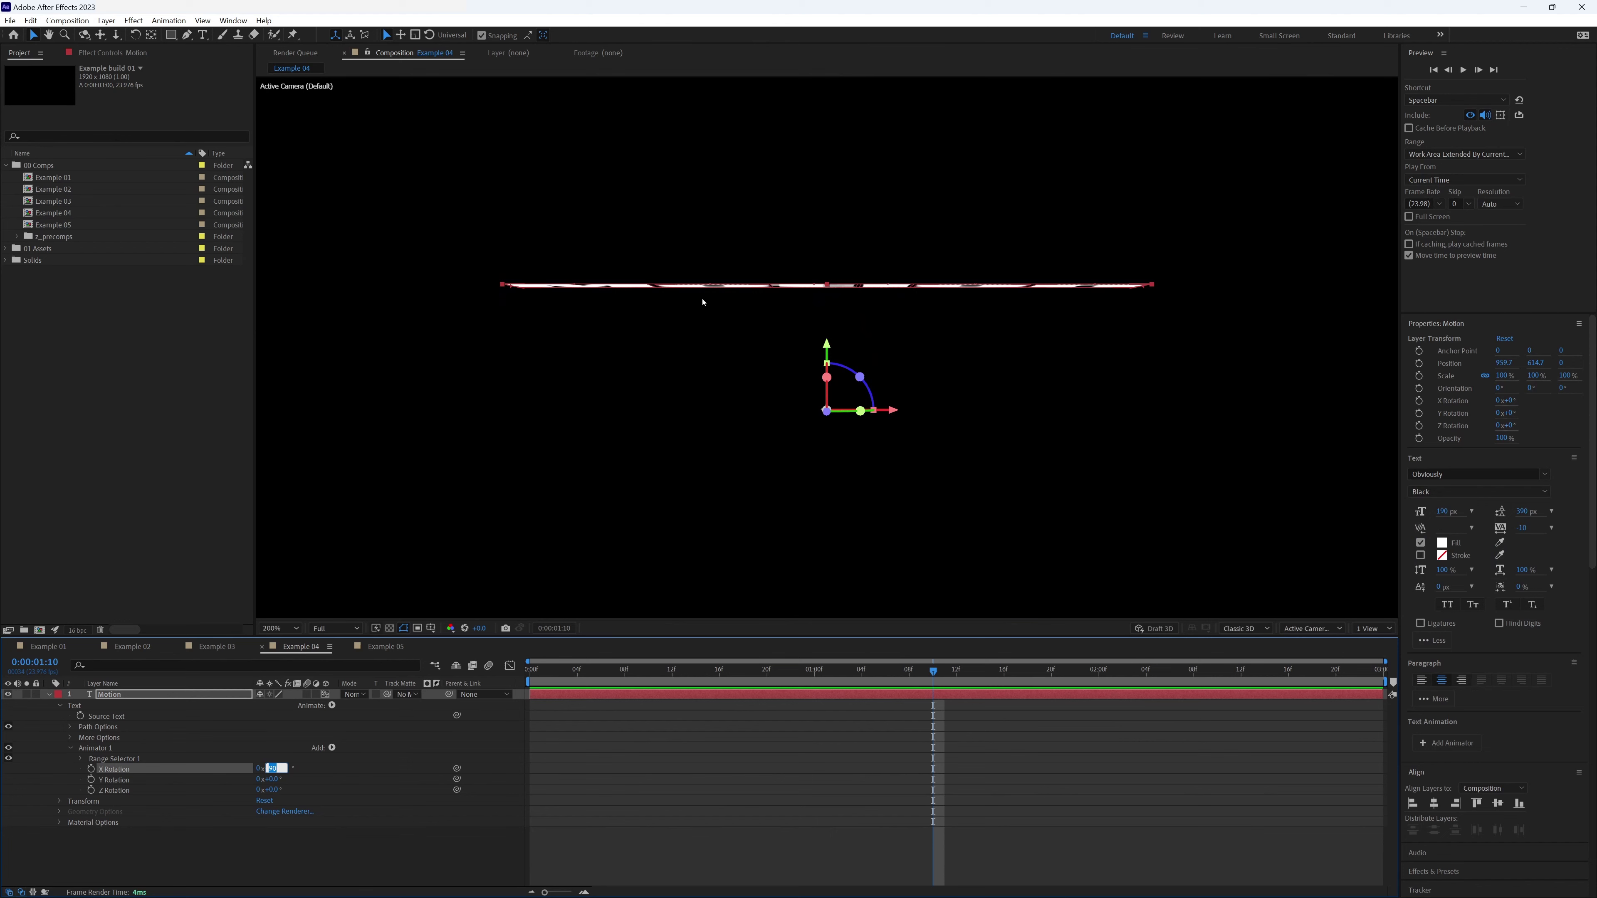
{"action": "left_click", "coordinate": [189, 840]}
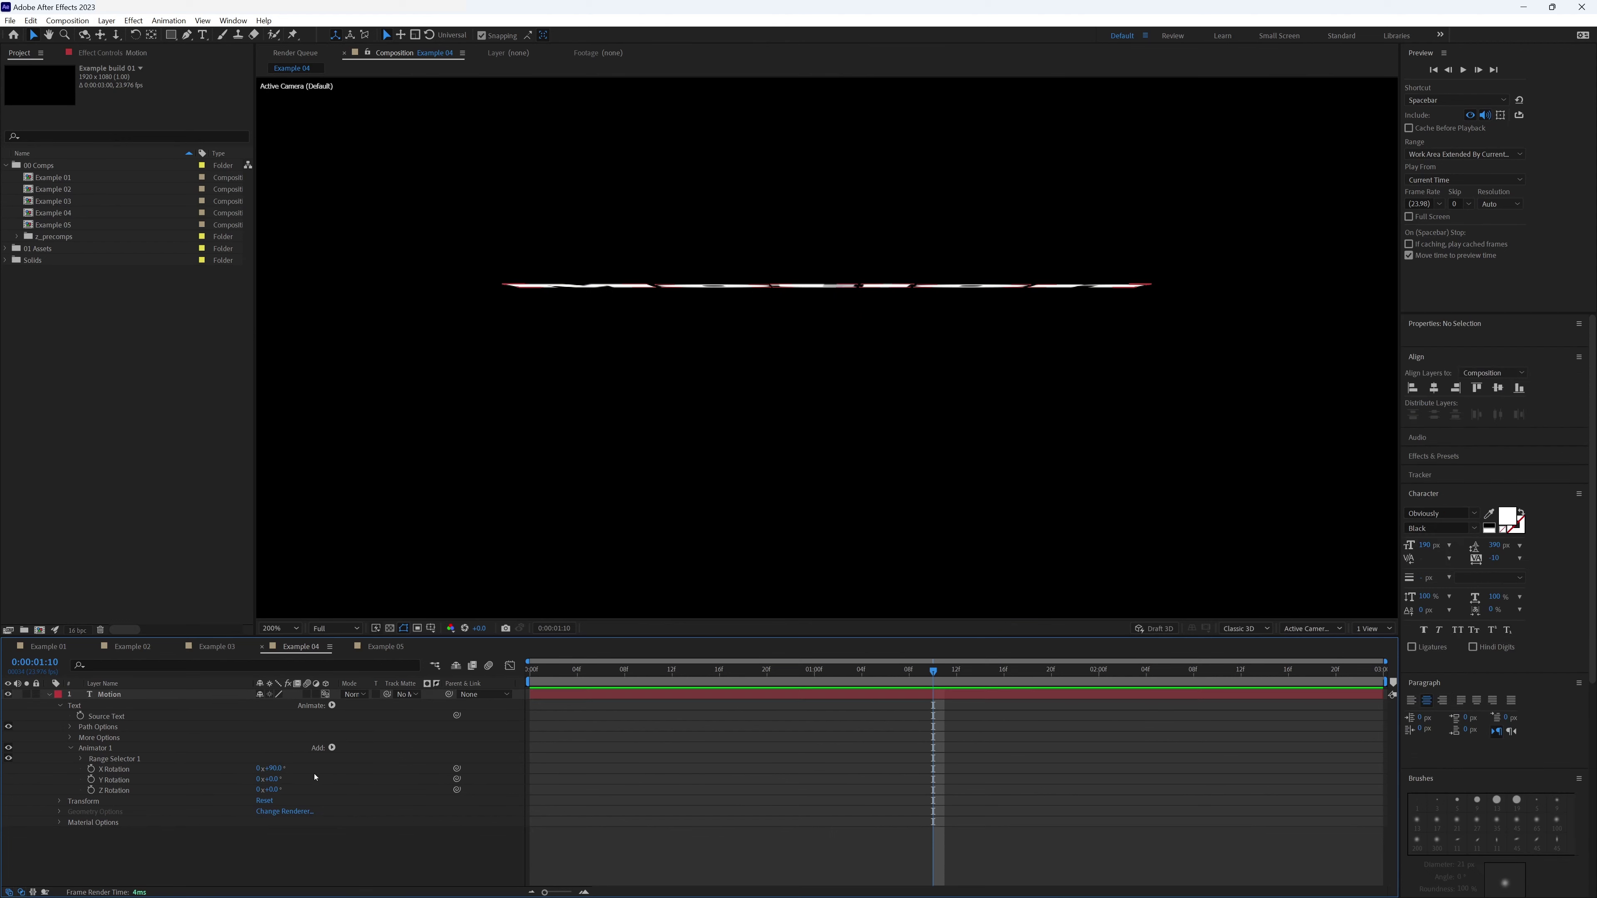
Set Range Selector 1's Shape to Ramp Up and its Ease Low to 100%.
{"action": "left_click", "coordinate": [81, 759]}
{"action": "left_click", "coordinate": [91, 801]}
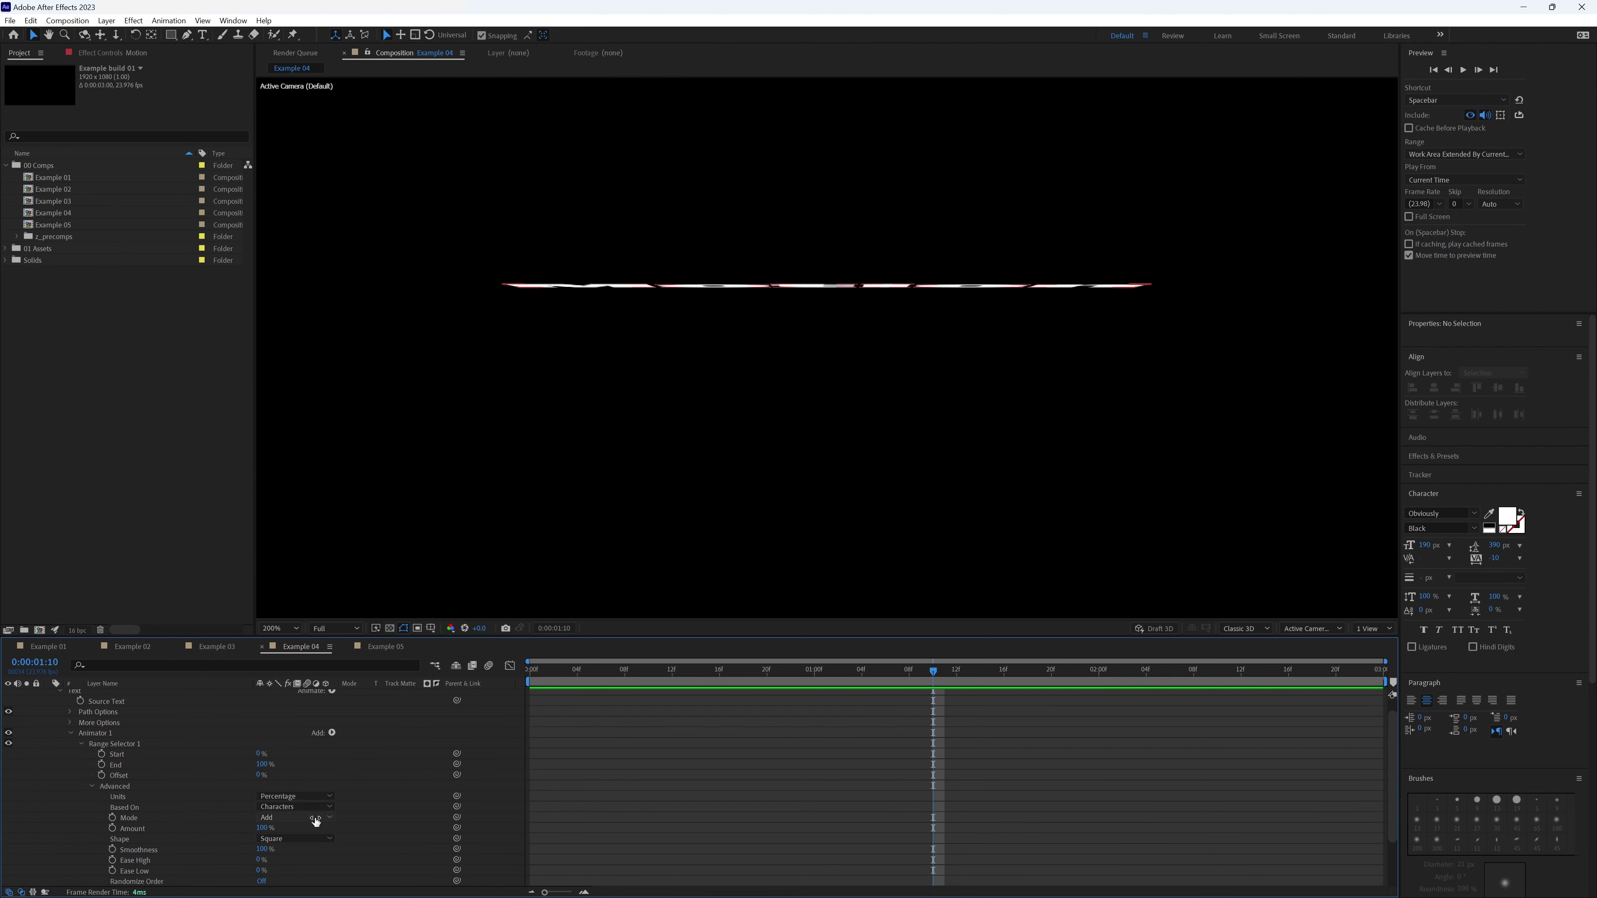
{"action": "left_click", "coordinate": [295, 839]}
{"action": "left_click", "coordinate": [294, 767]}
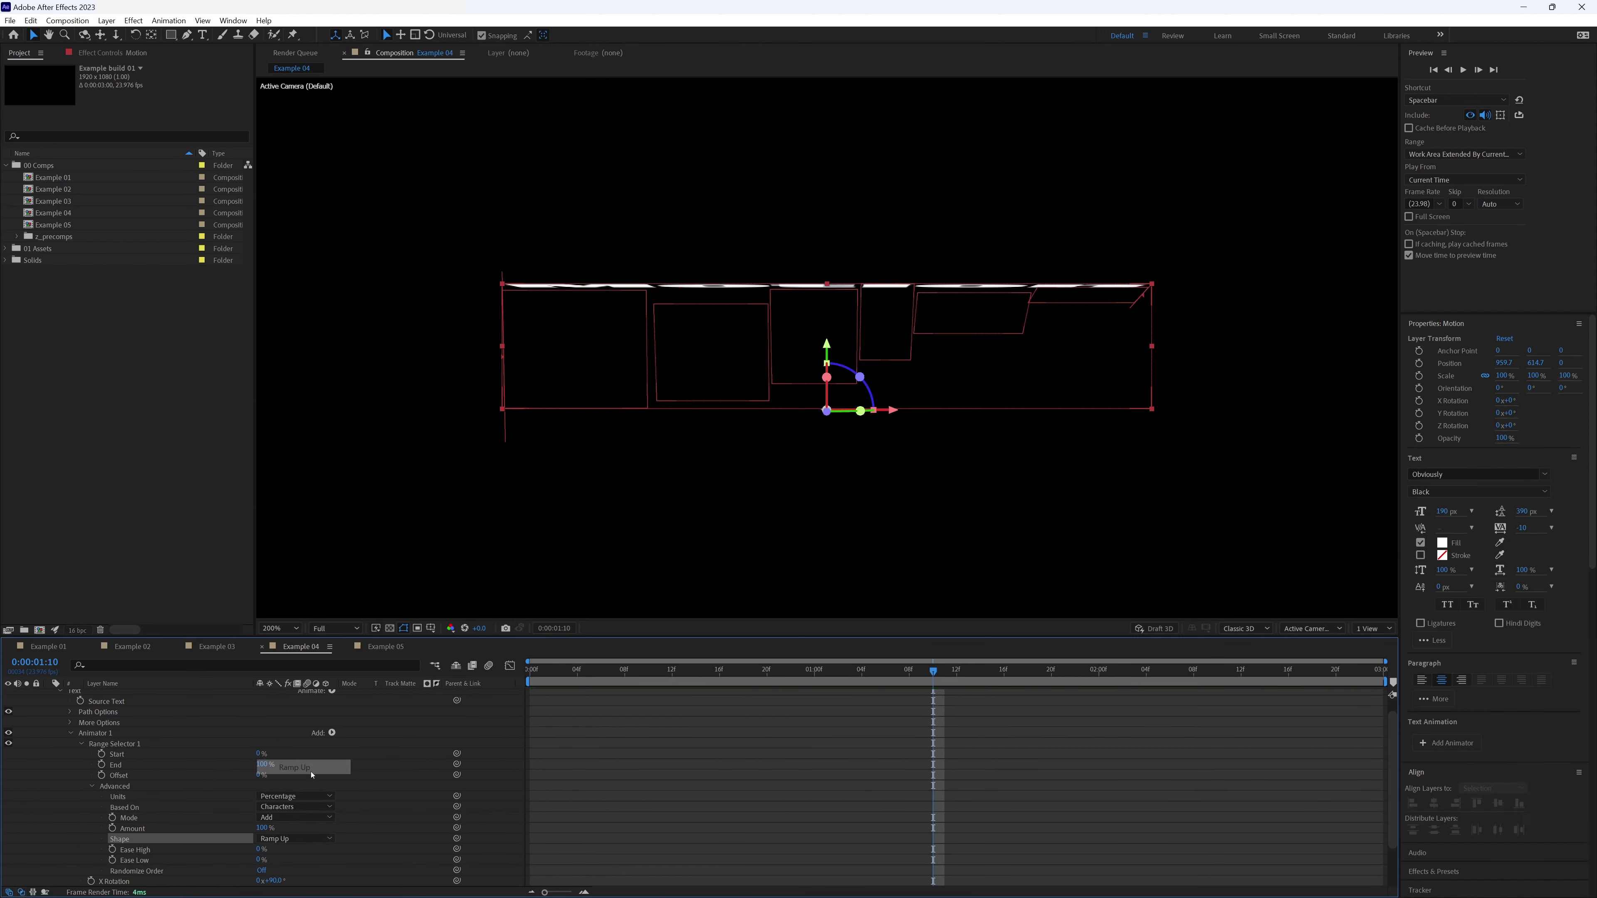
{"action": "left_click", "coordinate": [141, 851]}
{"action": "left_click", "coordinate": [136, 861]}
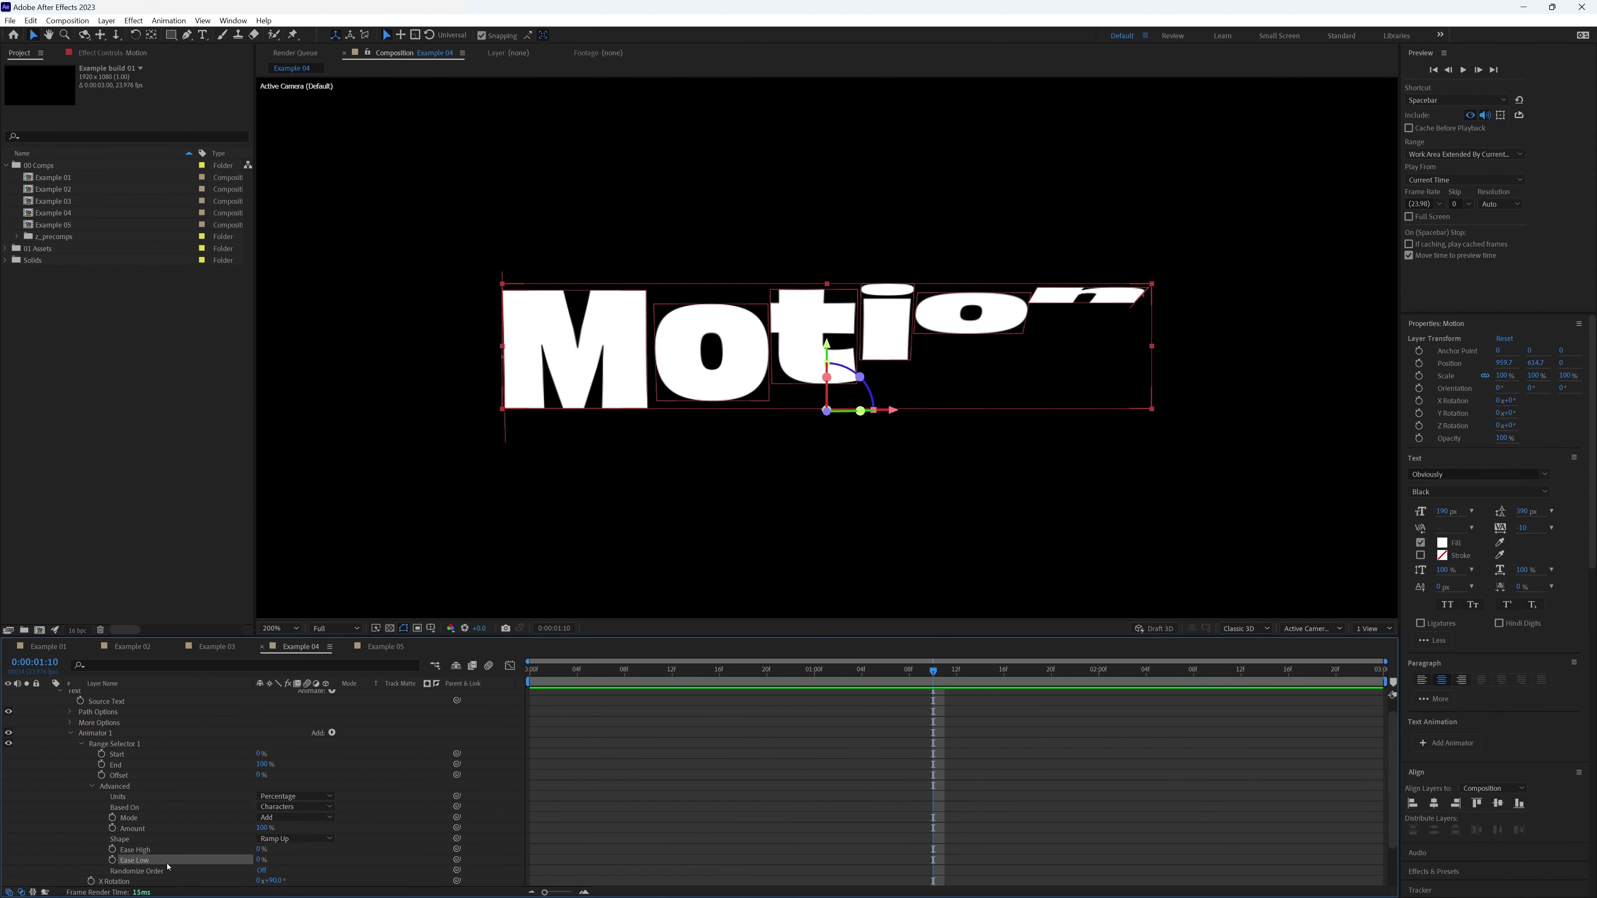
{"action": "left_click", "coordinate": [261, 861]}
{"action": "key", "text": "Return"}
Keyframe Range Selector 1's Offset from -100% at frame 0 to 100% at frame 15 and preview the reveal.
{"action": "key", "text": "Home"}
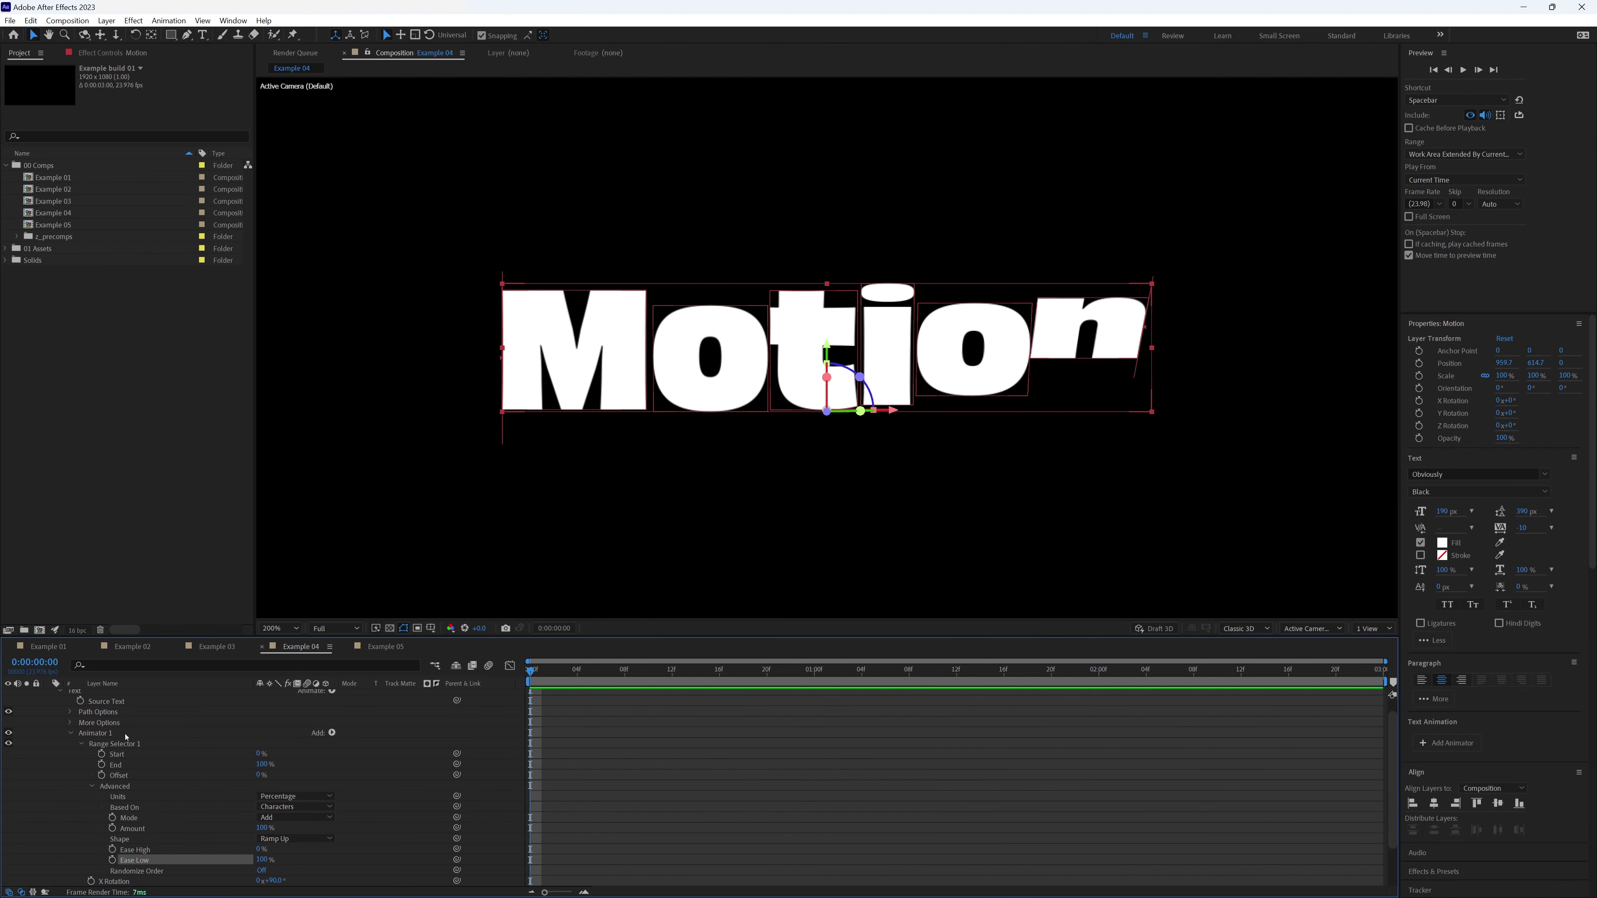
{"action": "left_click", "coordinate": [101, 776]}
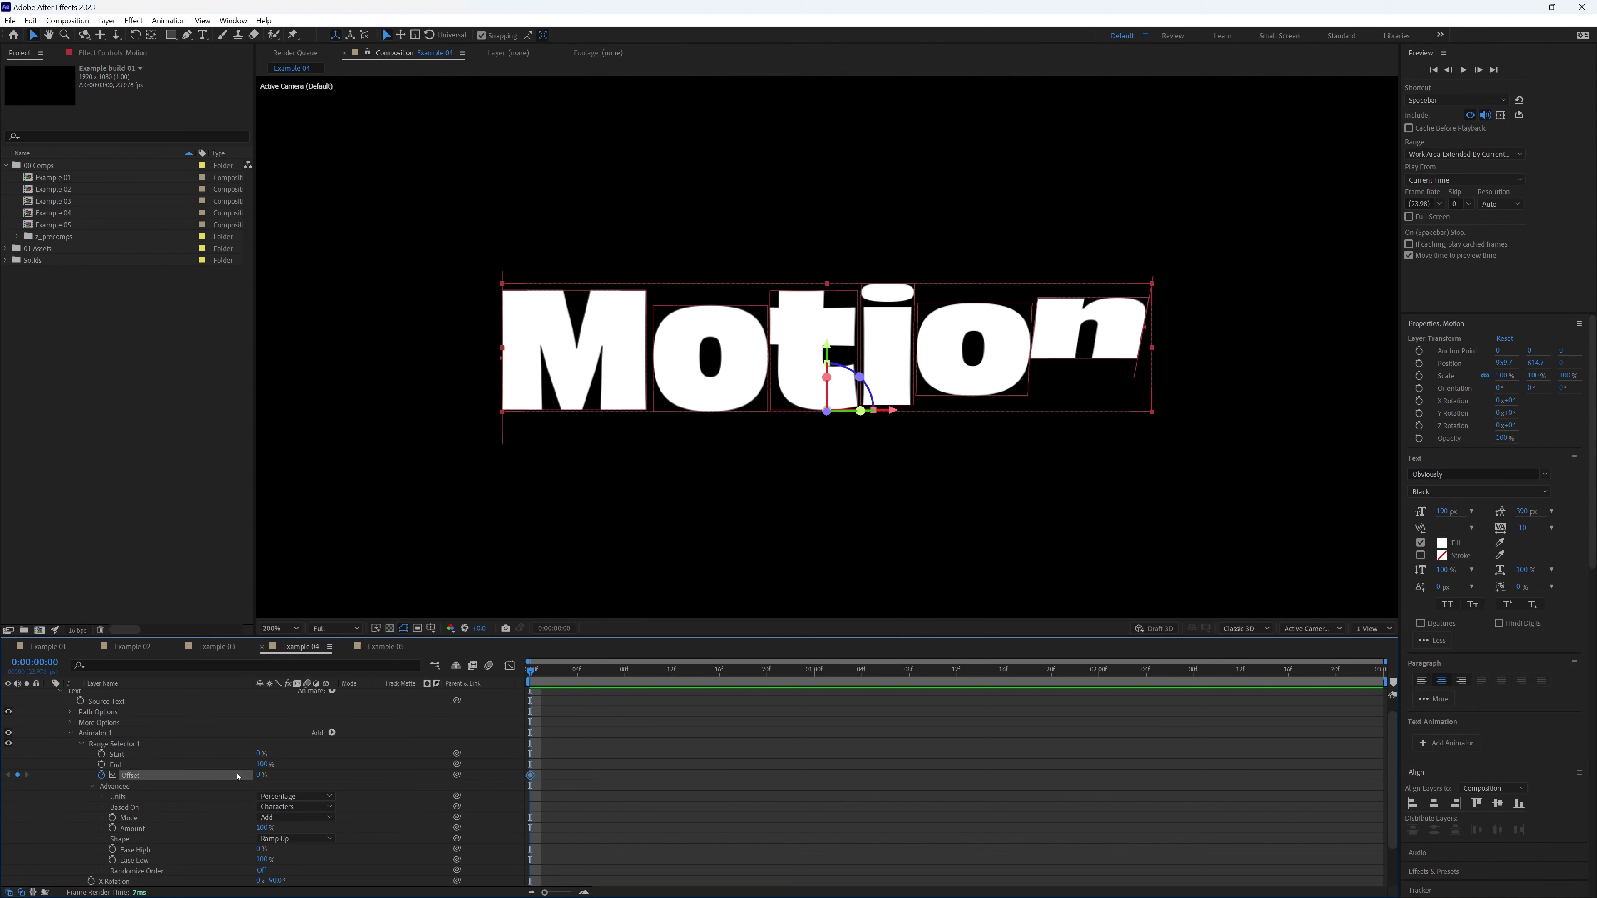
{"action": "left_click_drag", "start_coordinate": [261, 776], "coordinate": [182, 778]}
{"action": "left_click_drag", "start_coordinate": [553, 675], "coordinate": [709, 673]}
{"action": "left_click_drag", "start_coordinate": [257, 779], "coordinate": [415, 778]}
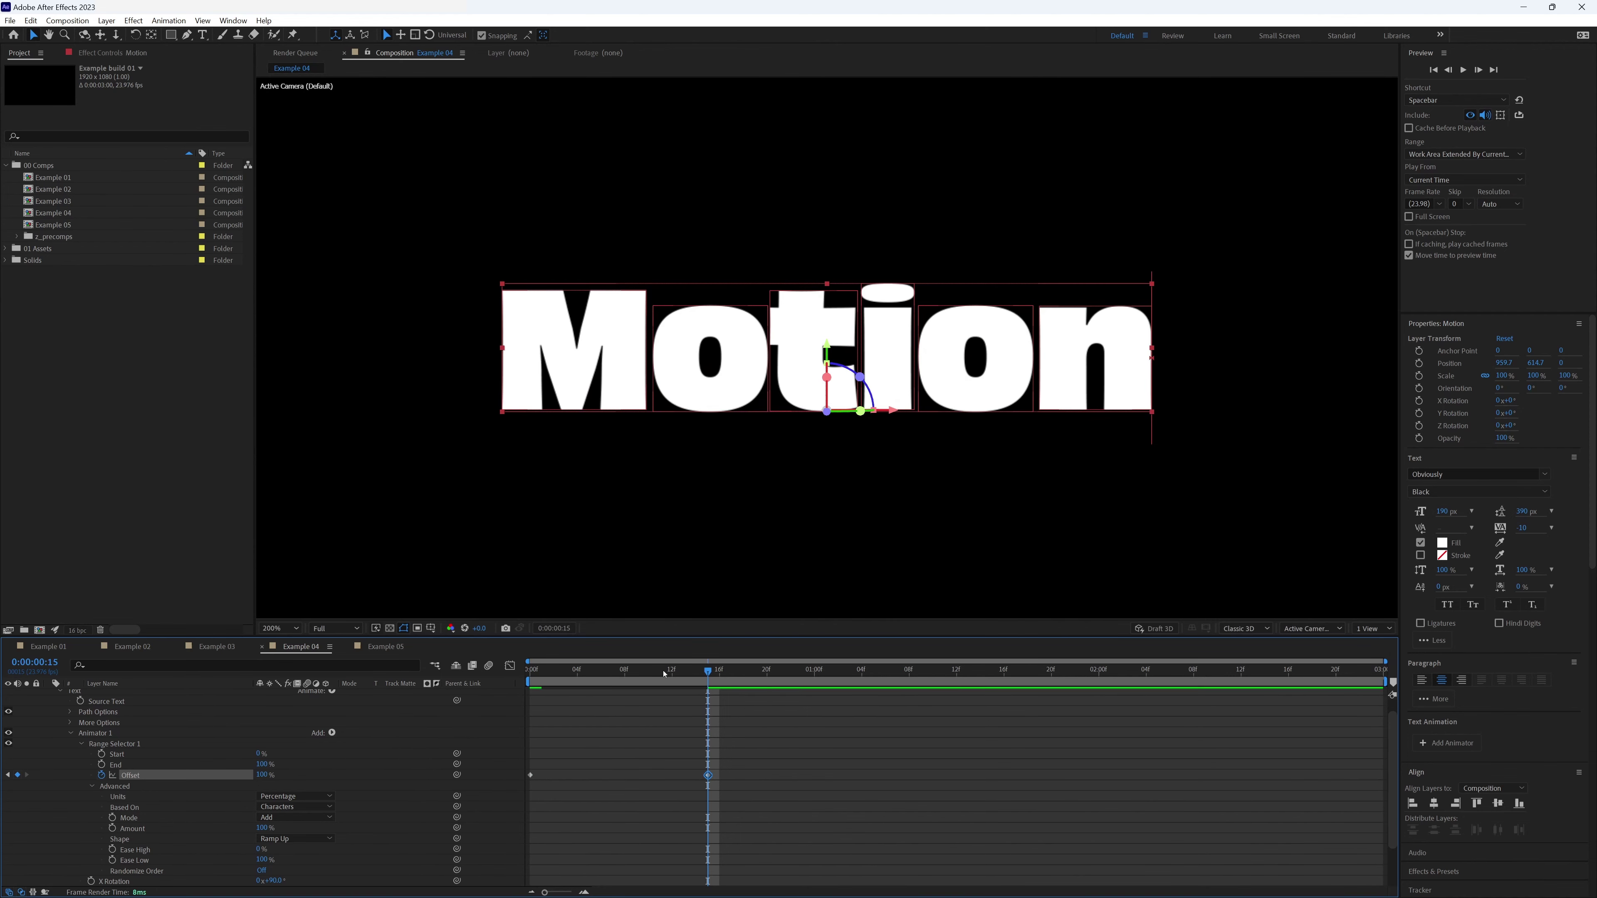
{"action": "key", "text": "Home"}
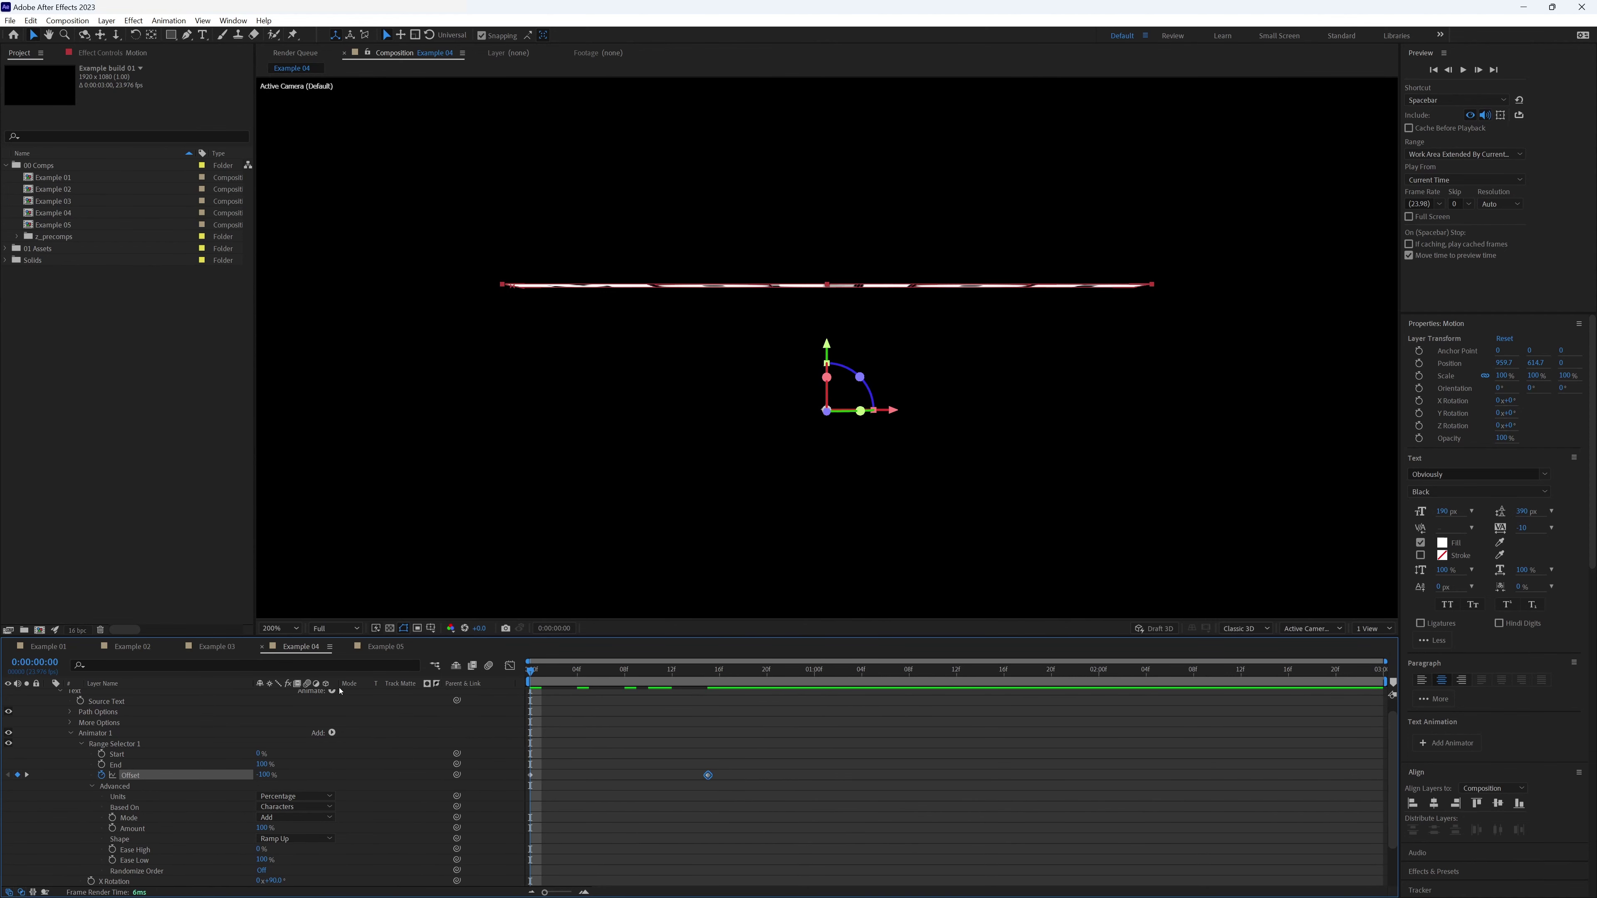
{"action": "key", "text": "space"}
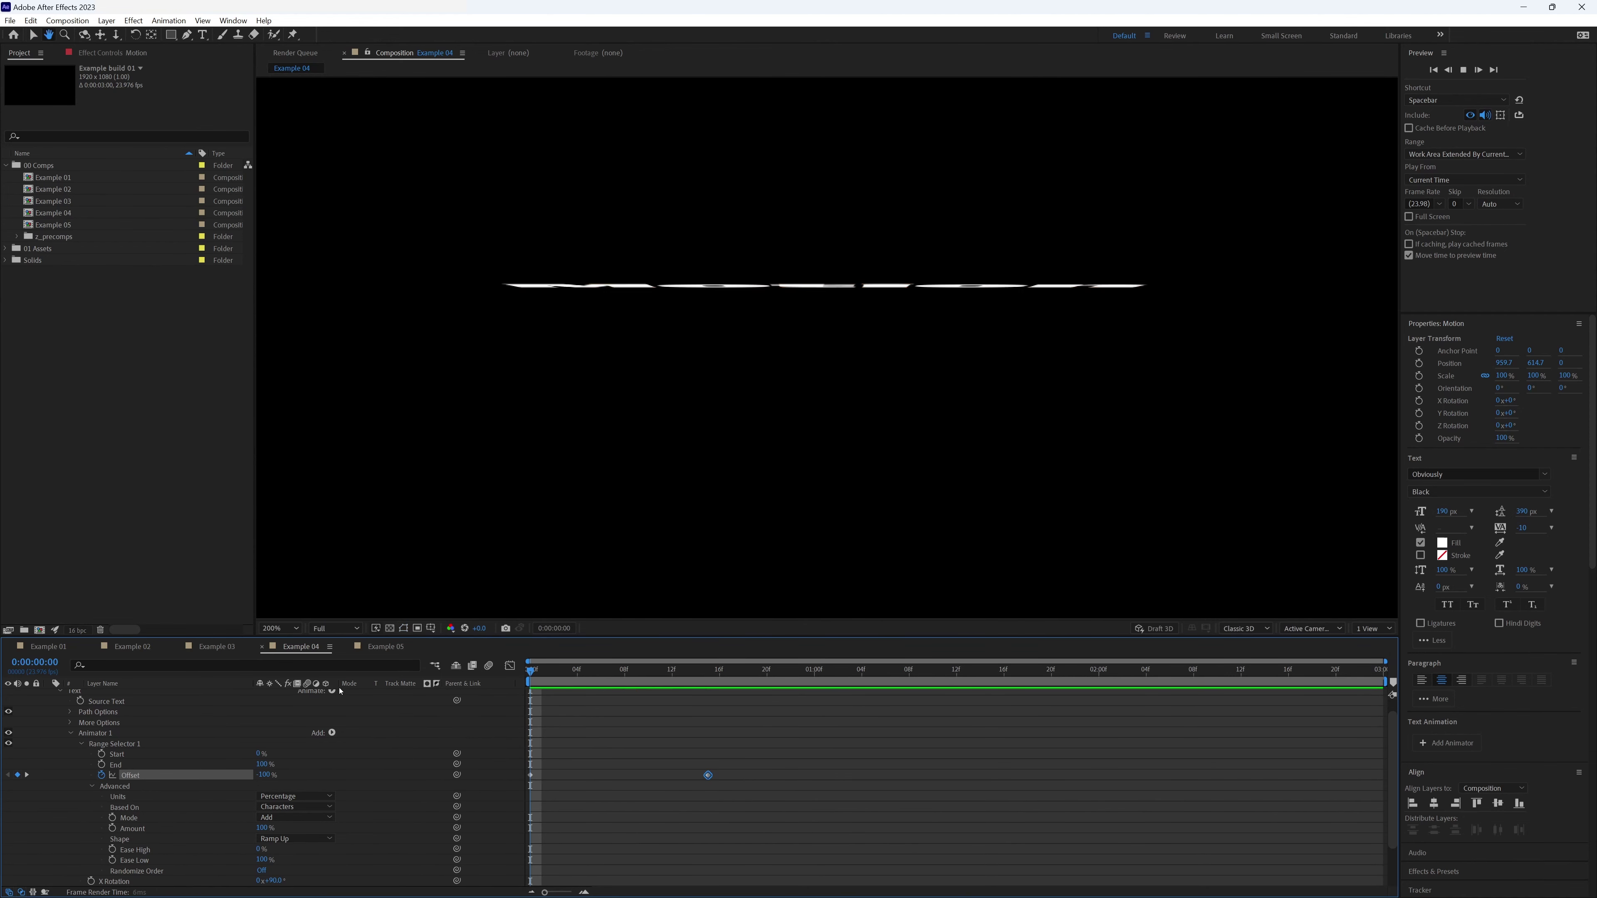
{"action": "key", "text": "space"}
{"action": "key", "text": "space"}
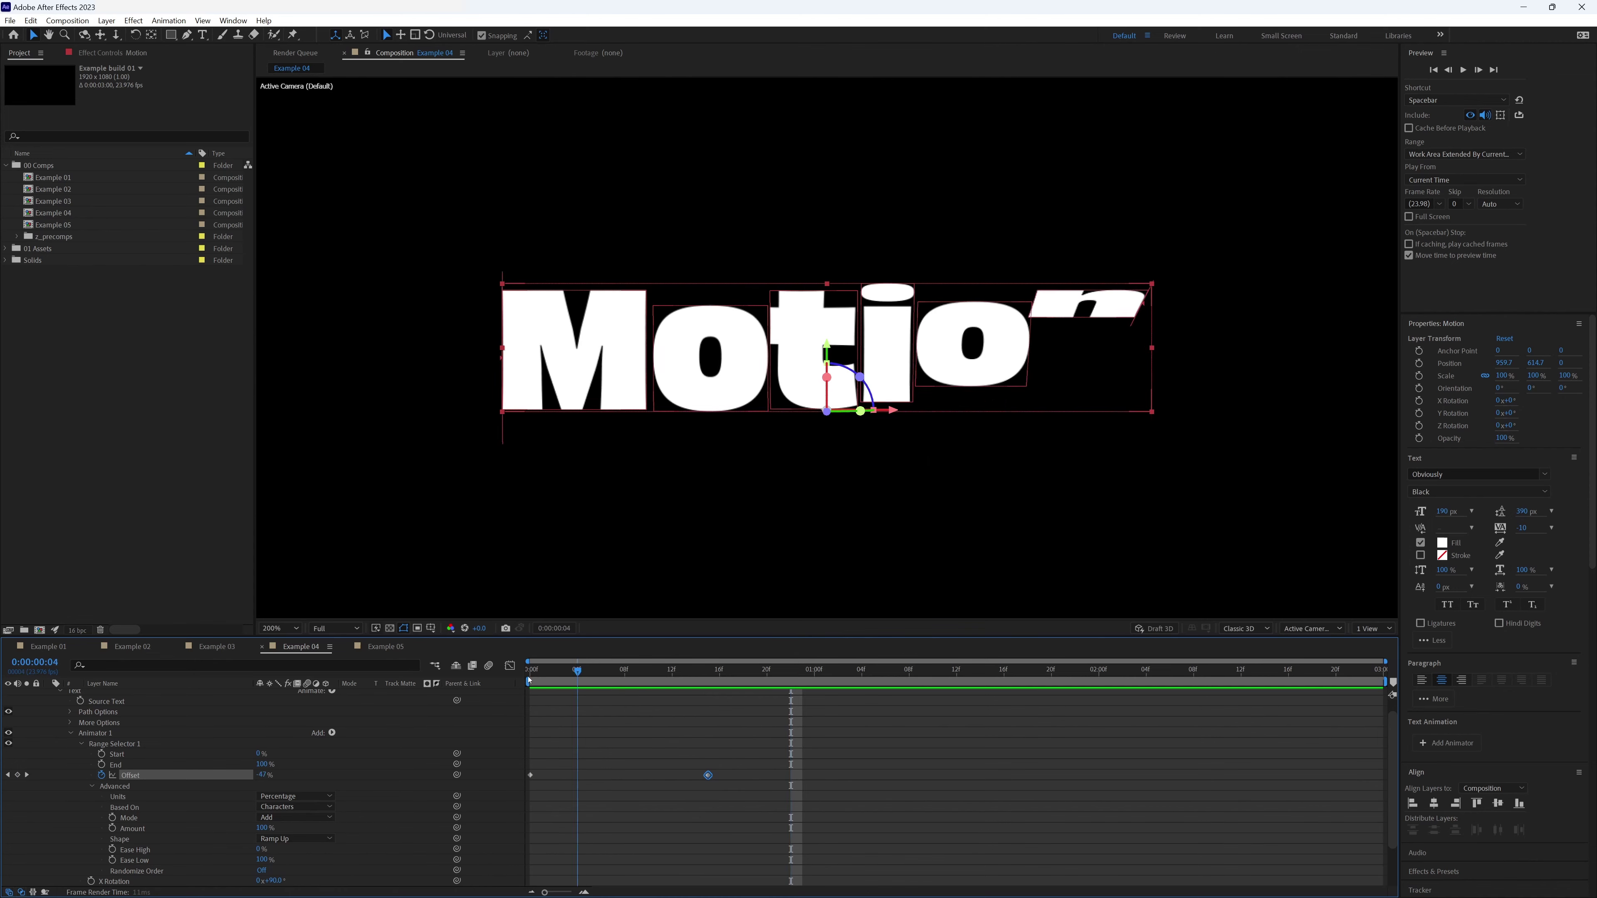
{"action": "key", "text": "space"}
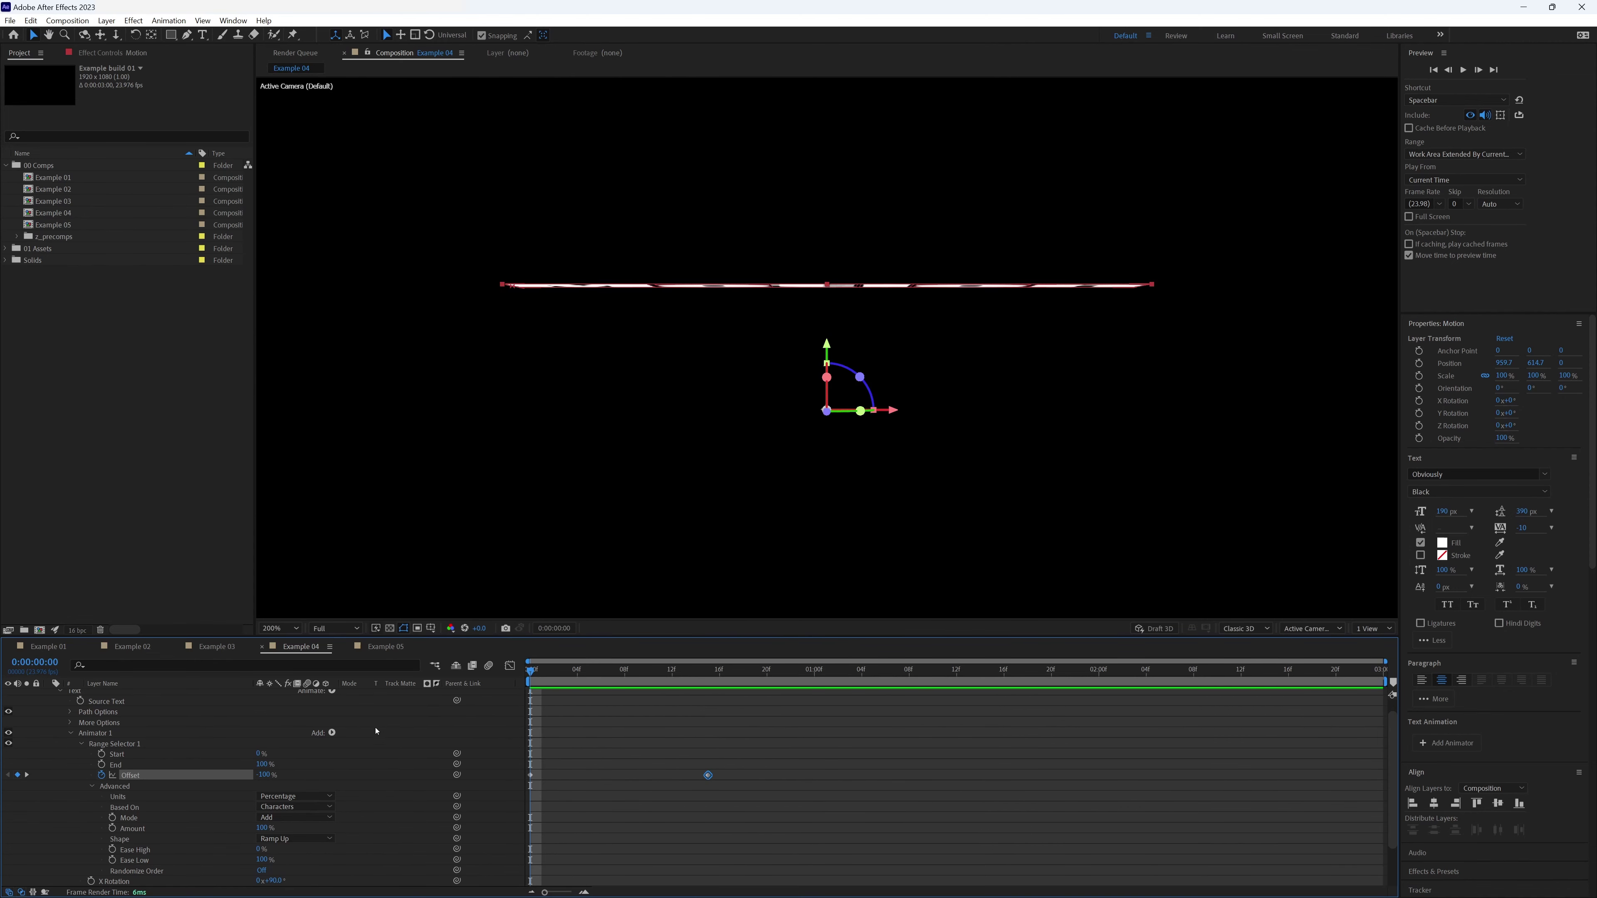
Collapse Animator 1, add a separate Opacity animator to the Motion layer, and set its Opacity to 0%.
{"action": "left_click", "coordinate": [106, 733]}
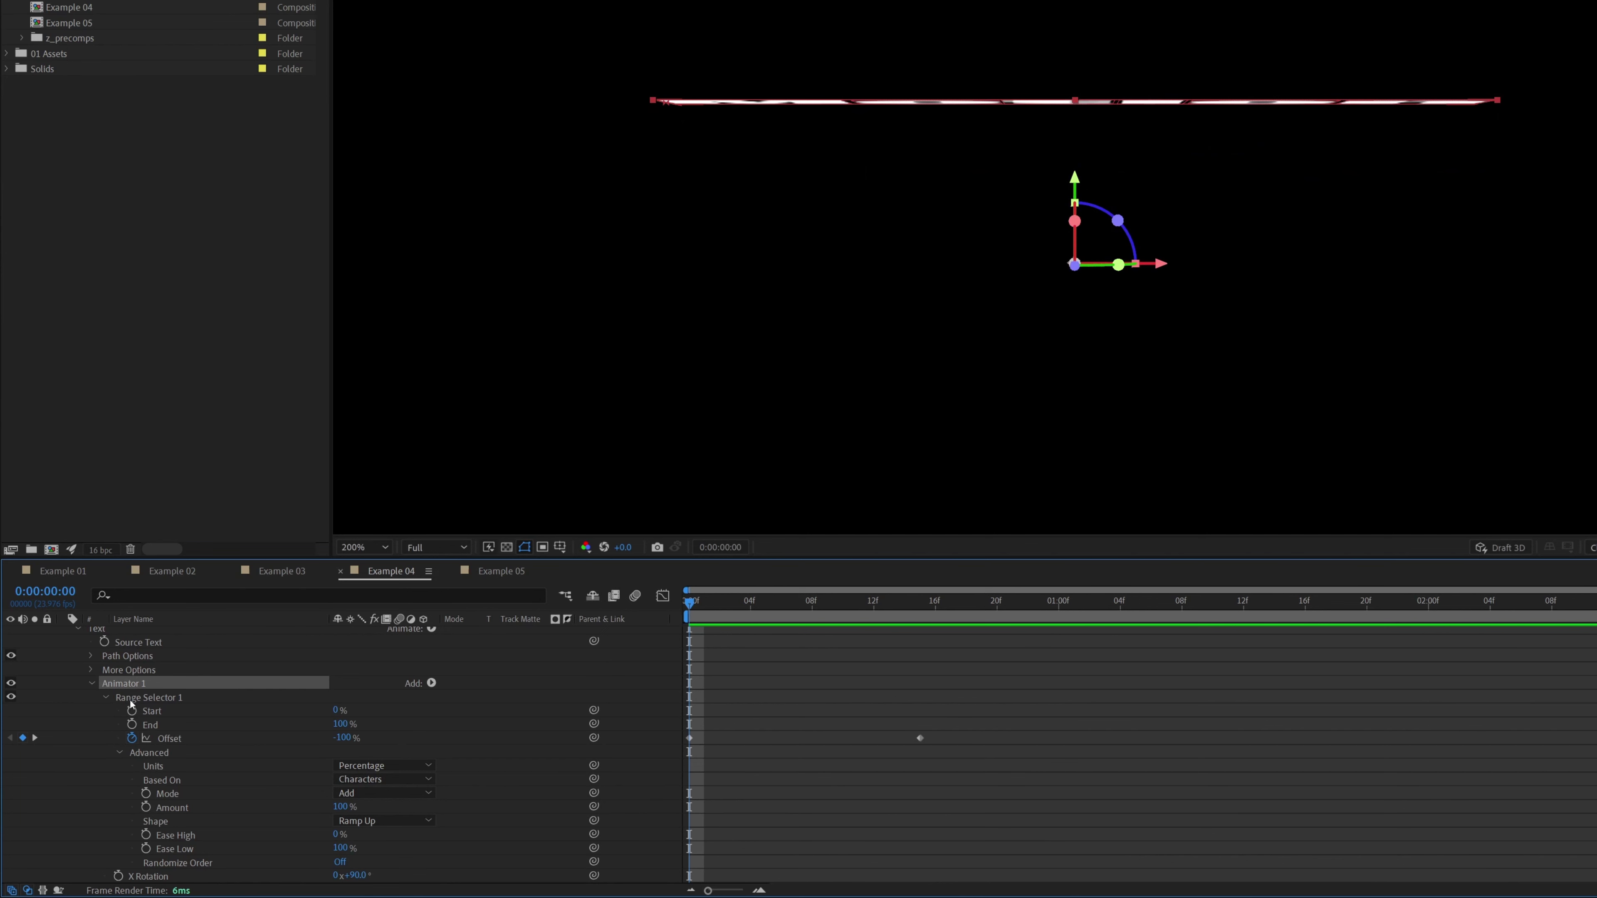
{"action": "left_click", "coordinate": [91, 684]}
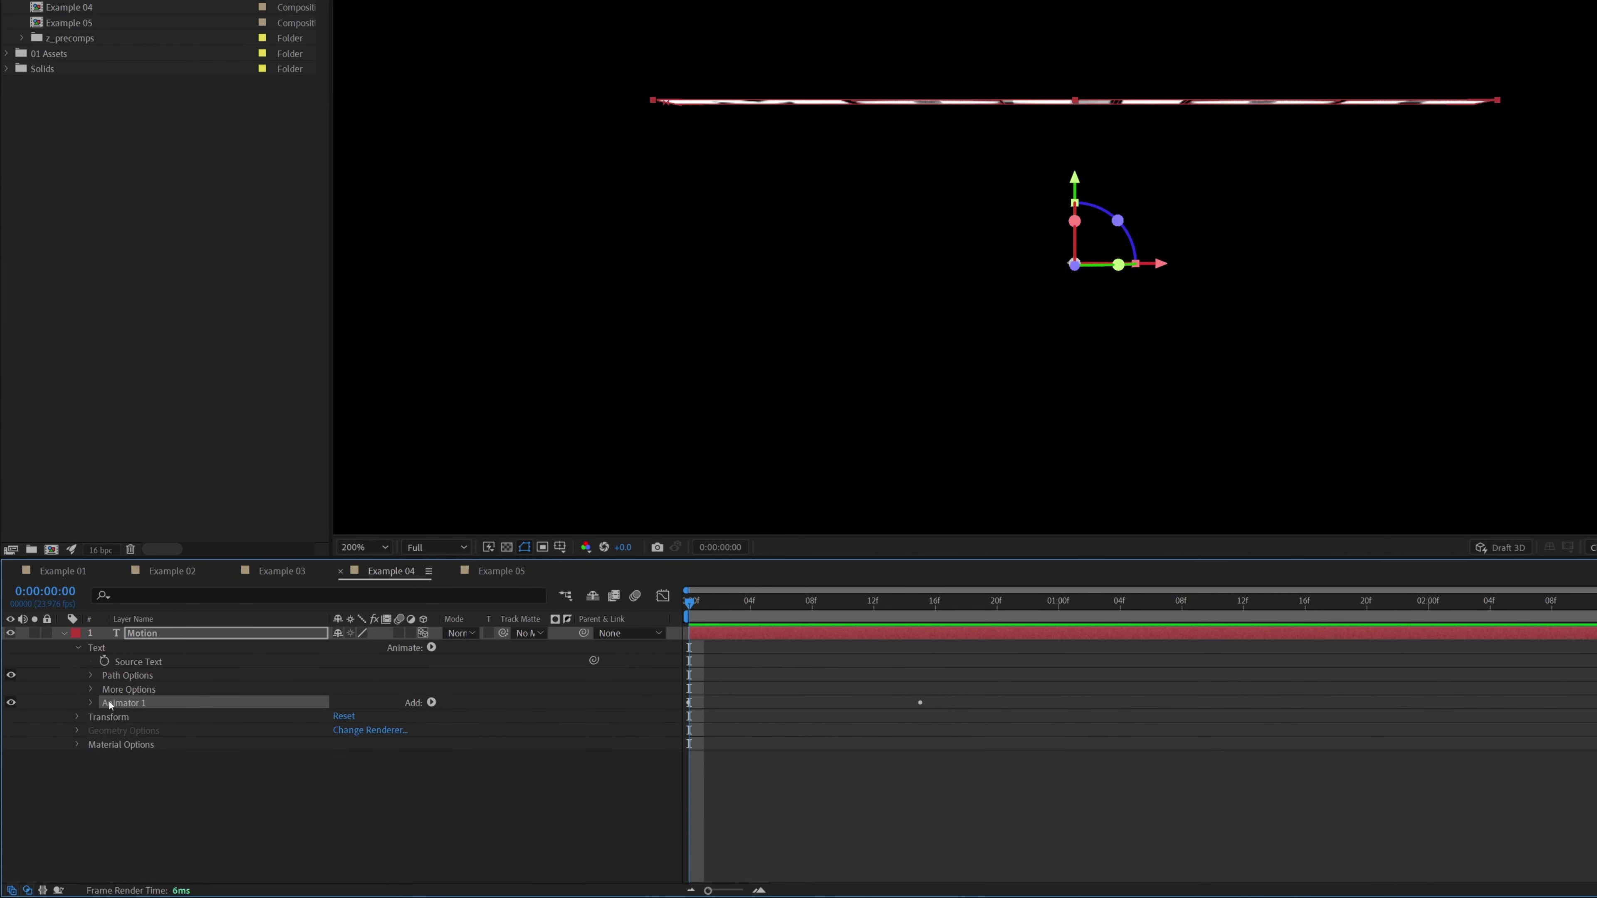
{"action": "left_click", "coordinate": [202, 635]}
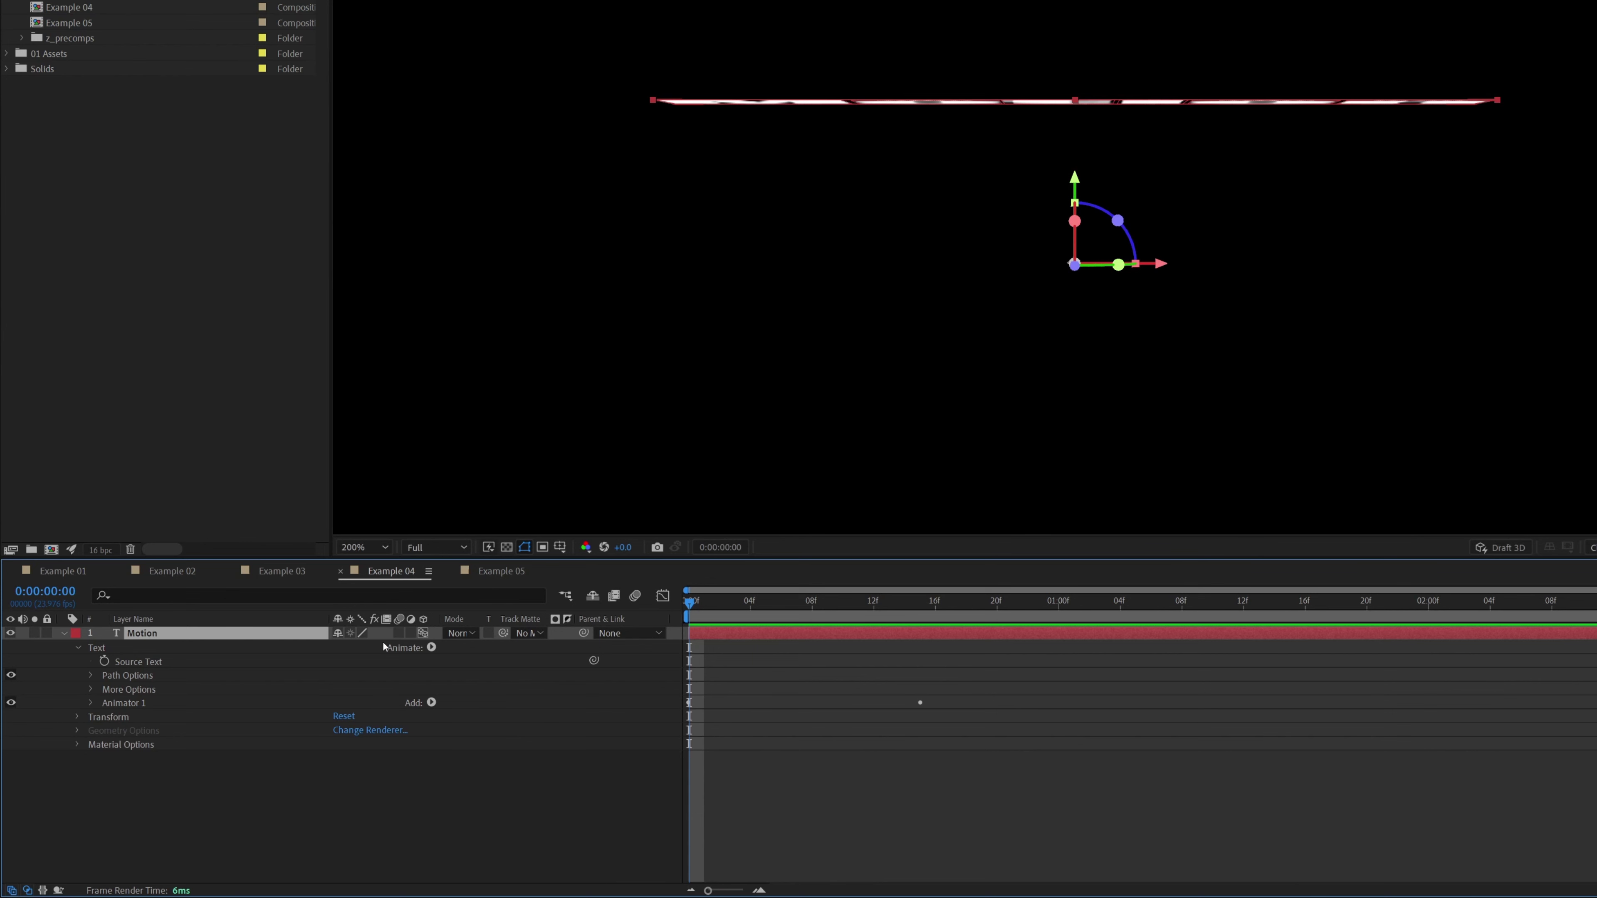
{"action": "left_click", "coordinate": [431, 648]}
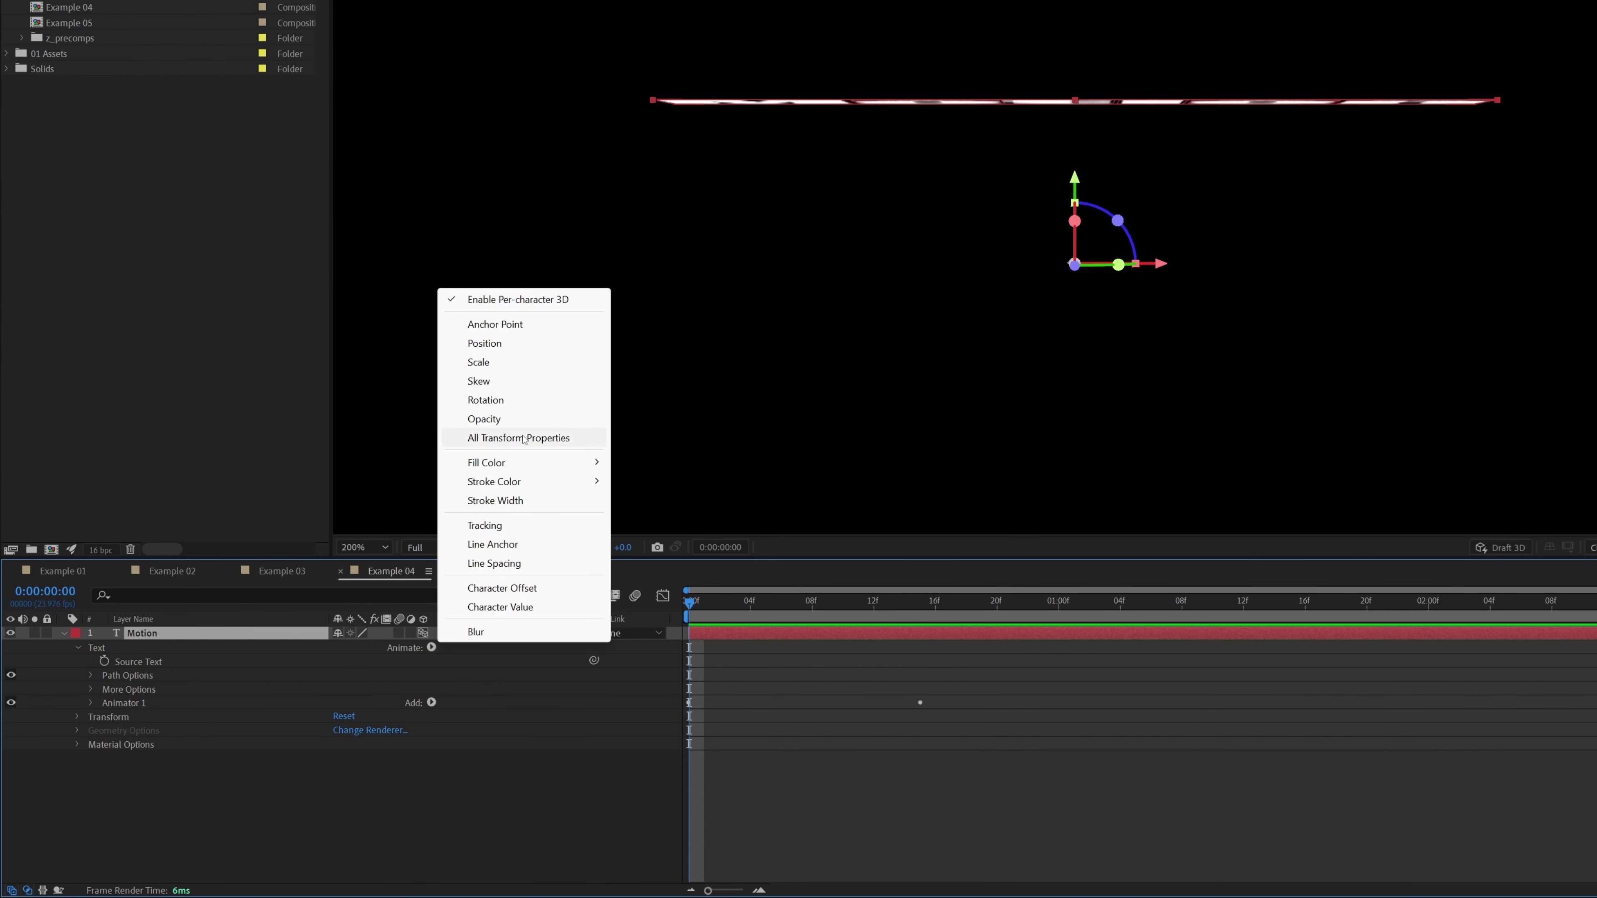
{"action": "left_click", "coordinate": [517, 420]}
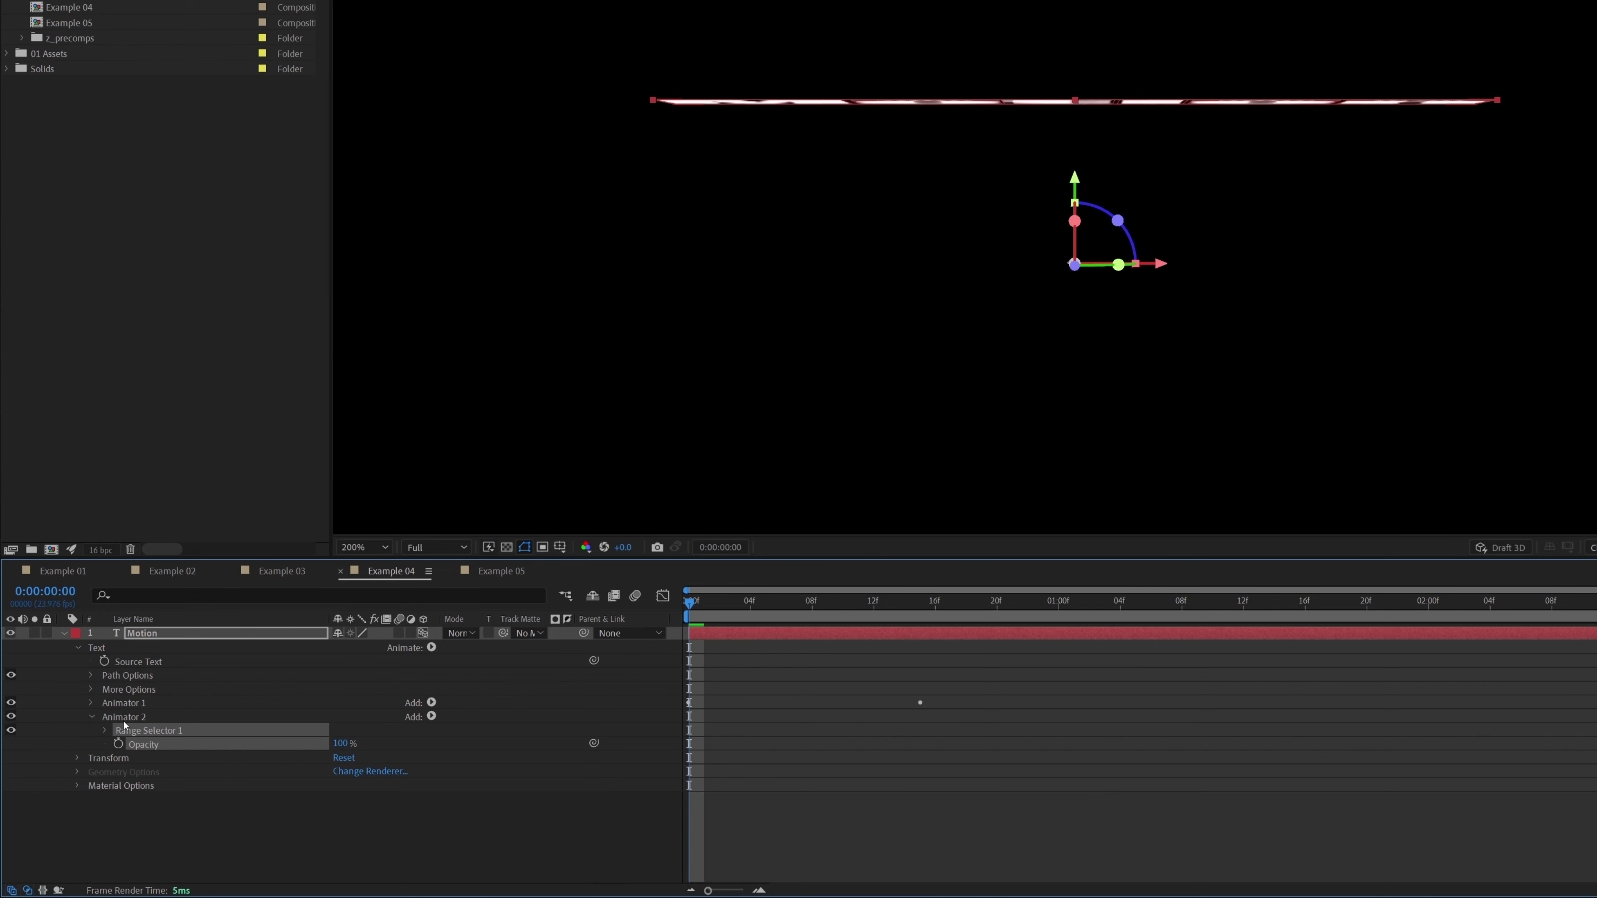
{"action": "left_click", "coordinate": [340, 743]}
{"action": "key", "text": "Return"}
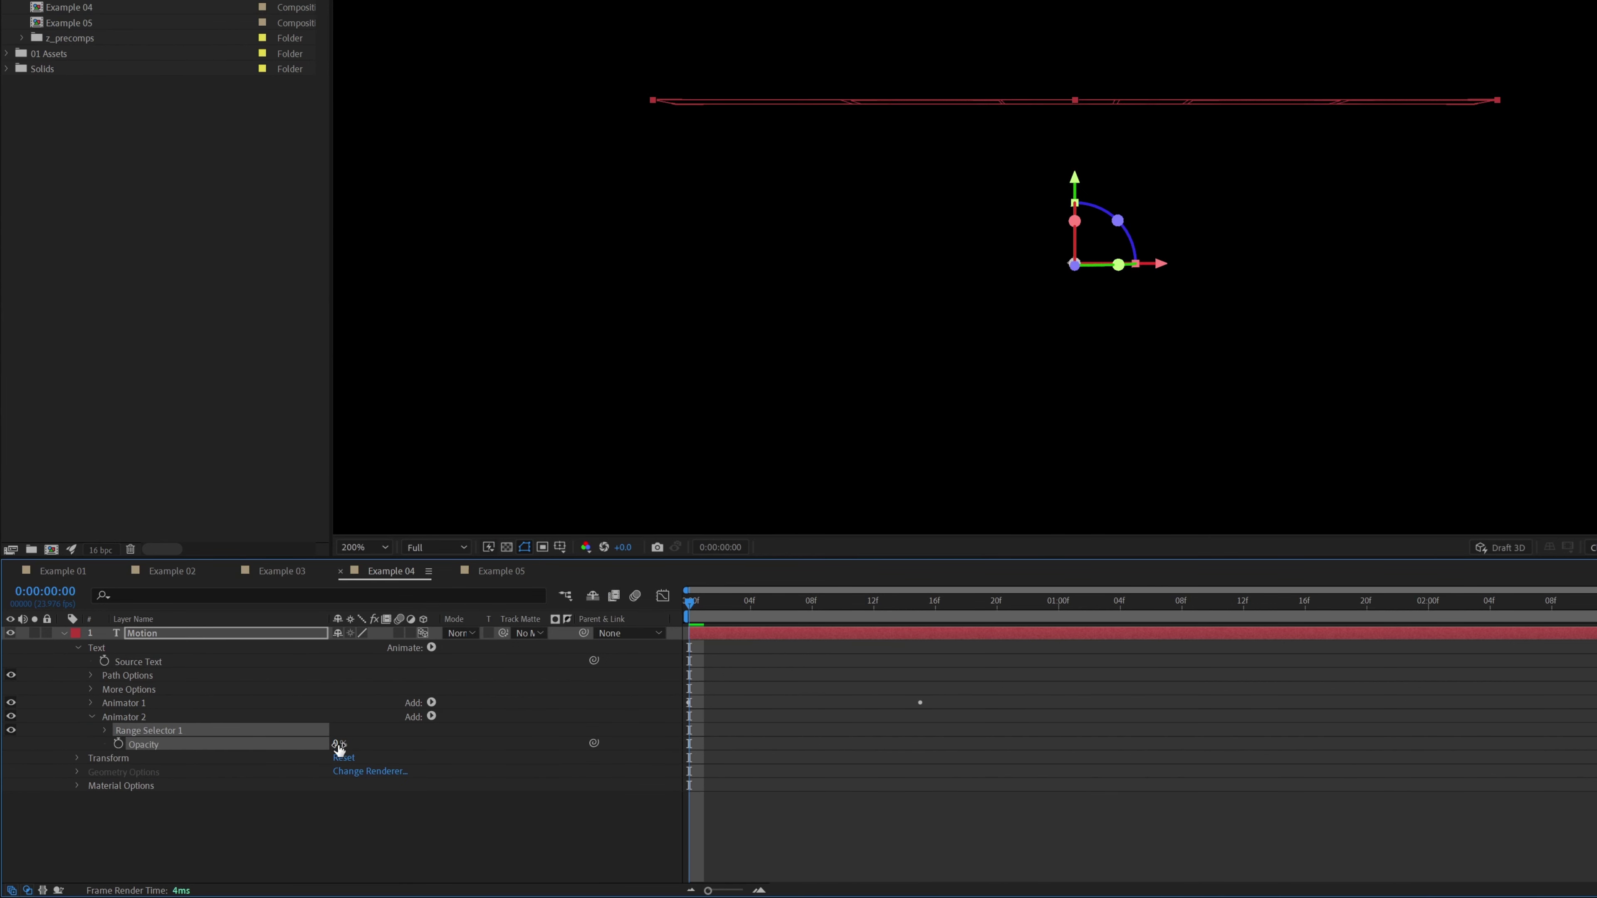
Set the Ease High to -100% and Ease Low to 100% in the opacity animator's Range Selector 1.
{"action": "left_click", "coordinate": [104, 730]}
{"action": "left_click", "coordinate": [117, 786]}
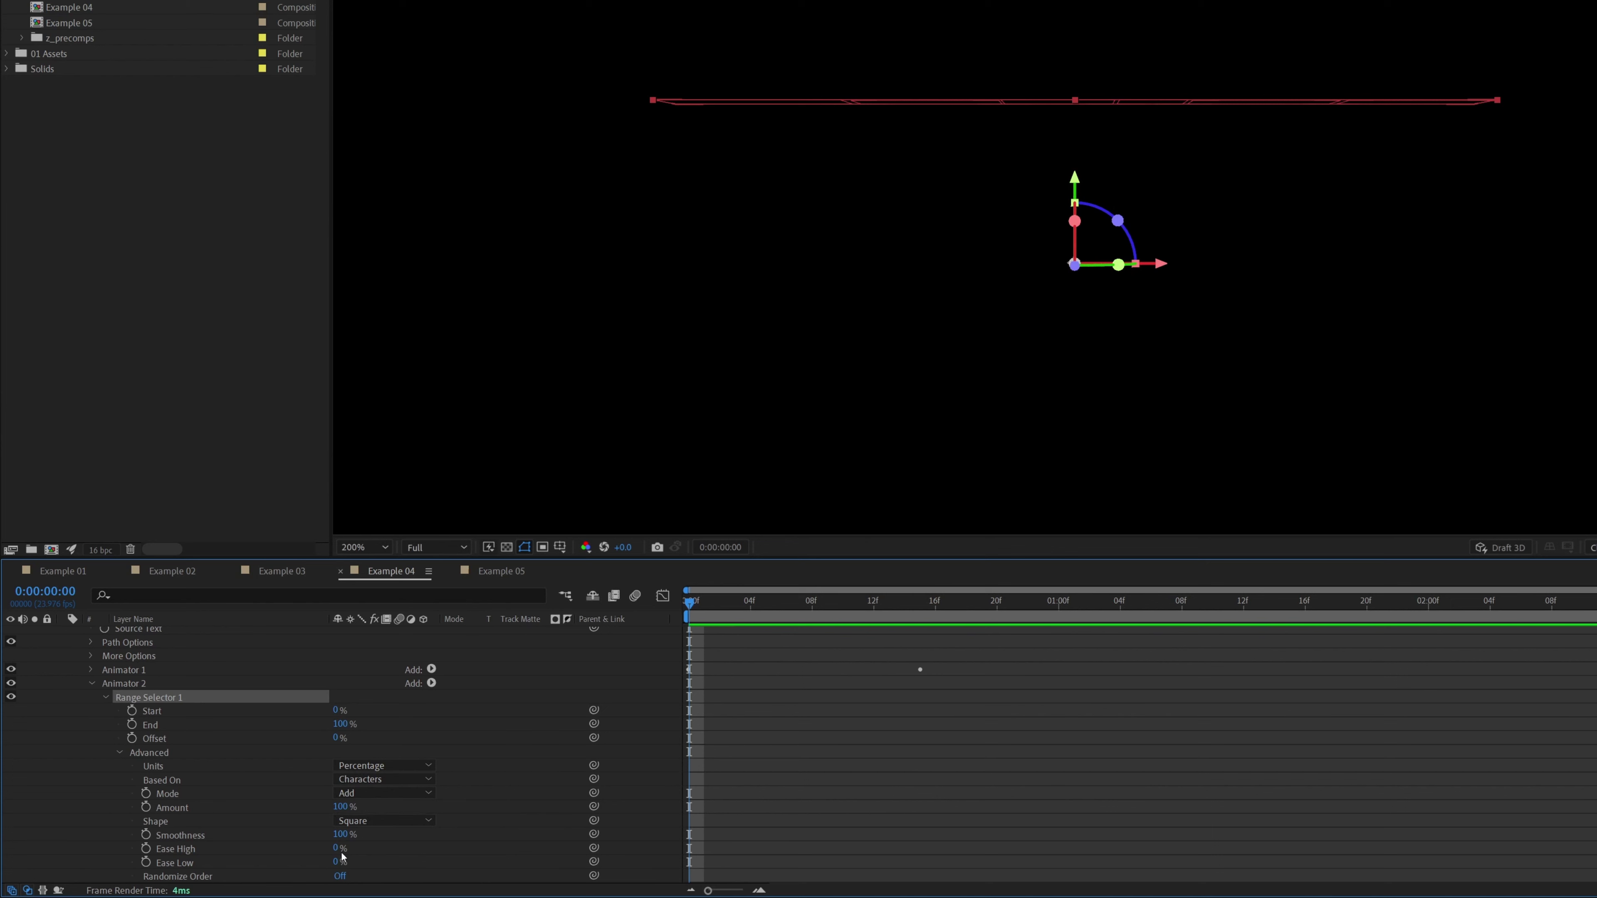
{"action": "left_click_drag", "start_coordinate": [335, 848], "coordinate": [203, 856]}
{"action": "left_click", "coordinate": [197, 864]}
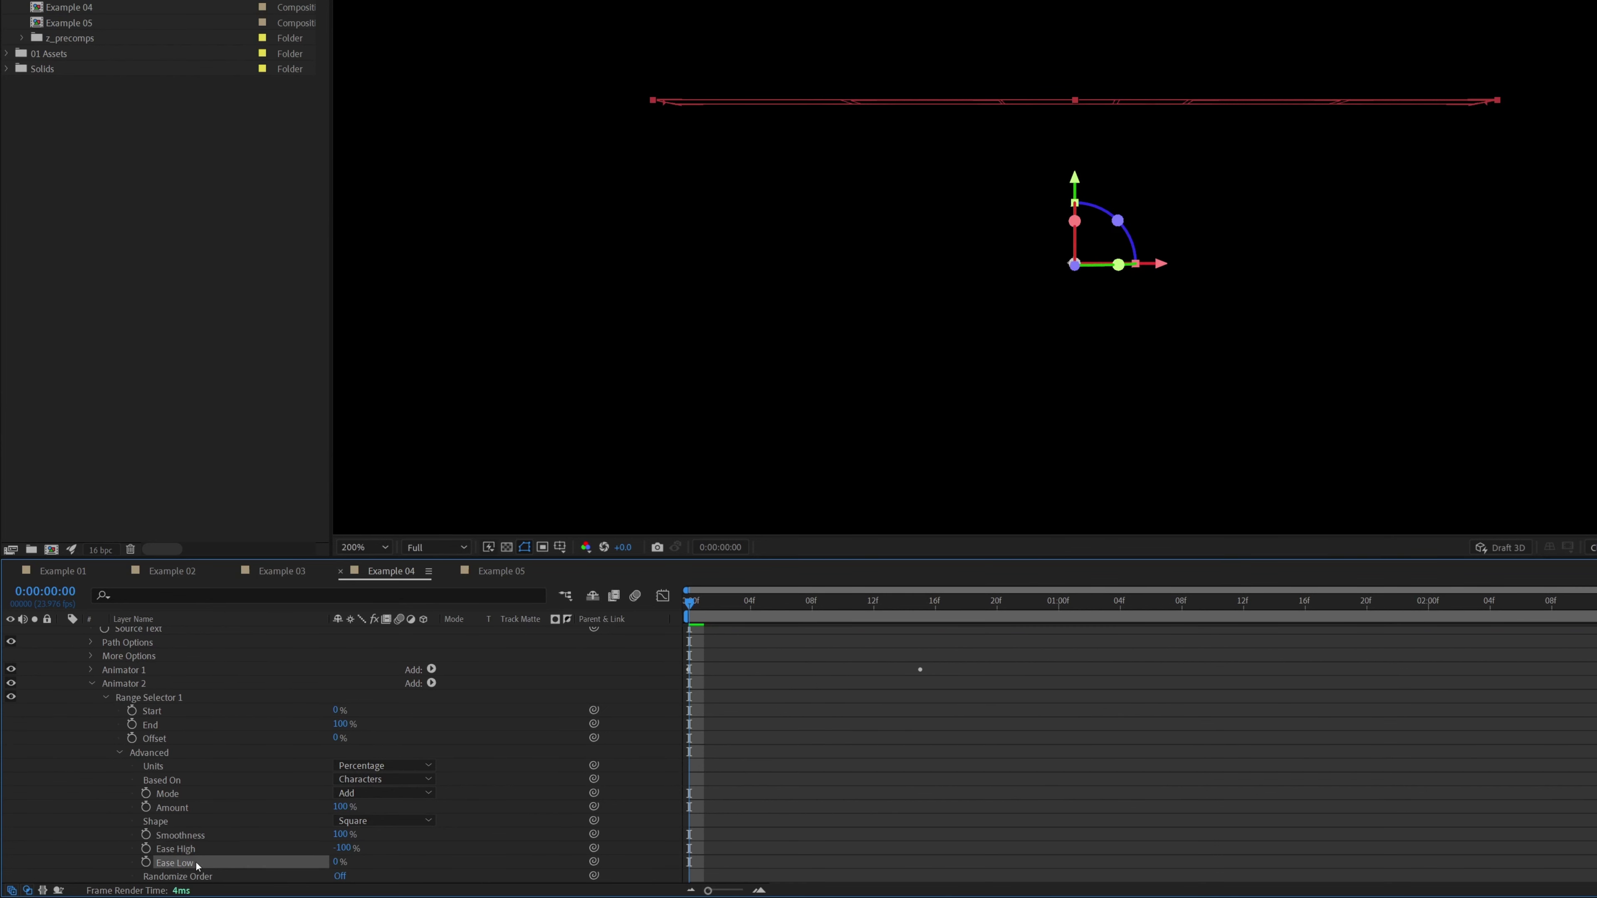
{"action": "left_click_drag", "start_coordinate": [335, 862], "coordinate": [471, 865]}
Keyframe the opacity animator's Range Selector Start from 0% at frame 0 to 100% at frame 7.
{"action": "left_click", "coordinate": [236, 711]}
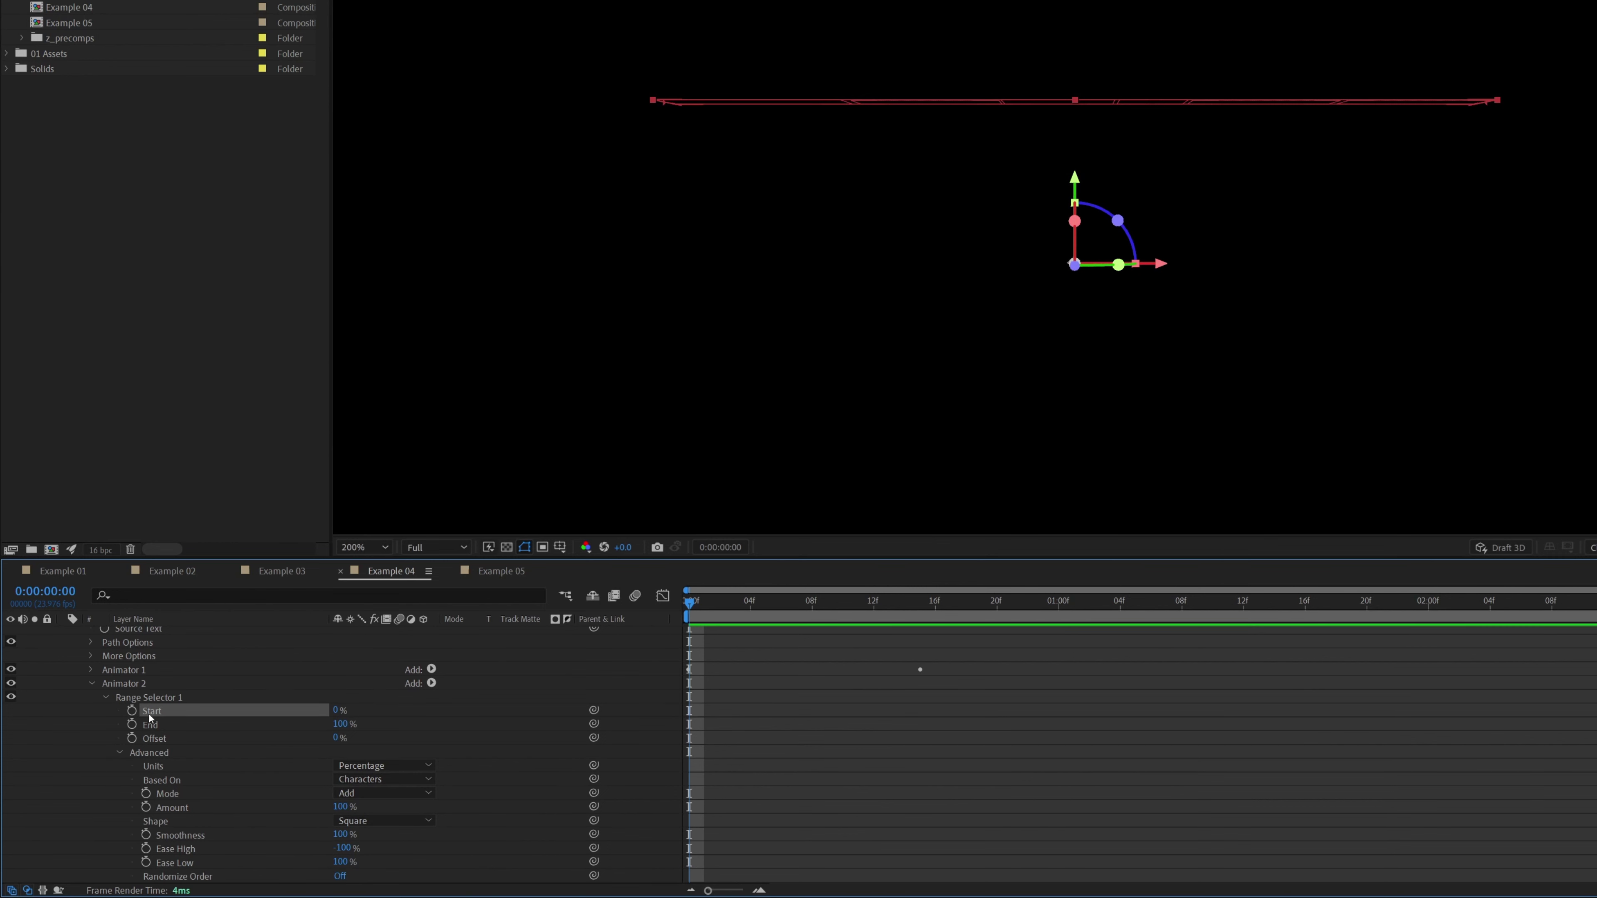
{"action": "left_click", "coordinate": [131, 711]}
{"action": "left_click", "coordinate": [705, 603]}
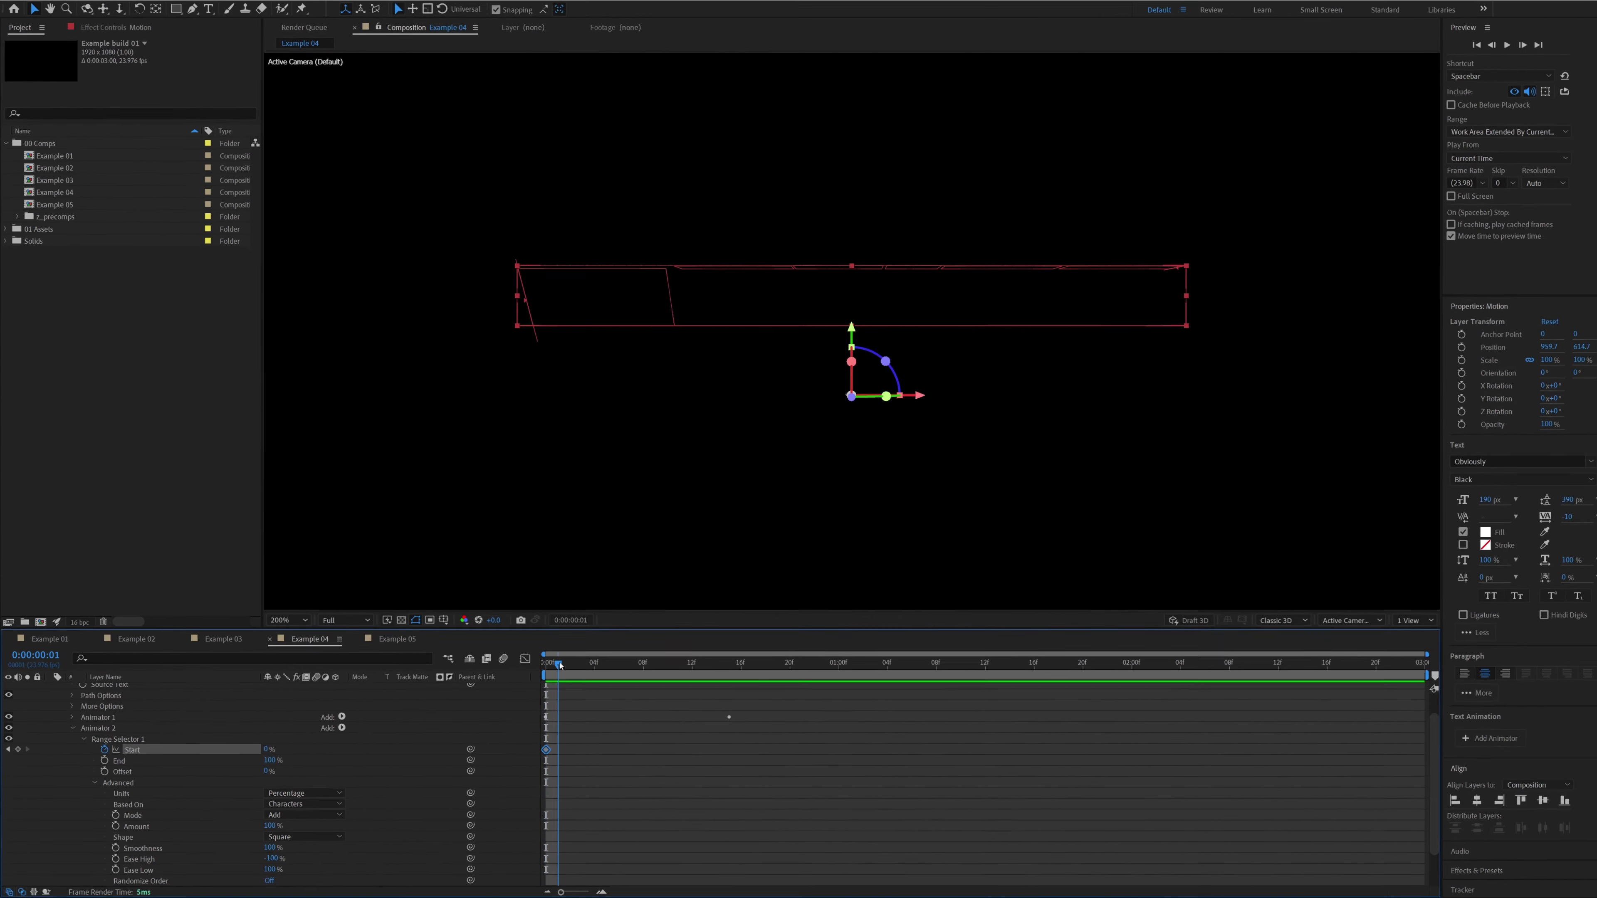
{"action": "left_click_drag", "start_coordinate": [560, 665], "coordinate": [613, 660]}
{"action": "left_click_drag", "start_coordinate": [259, 753], "coordinate": [384, 746]}
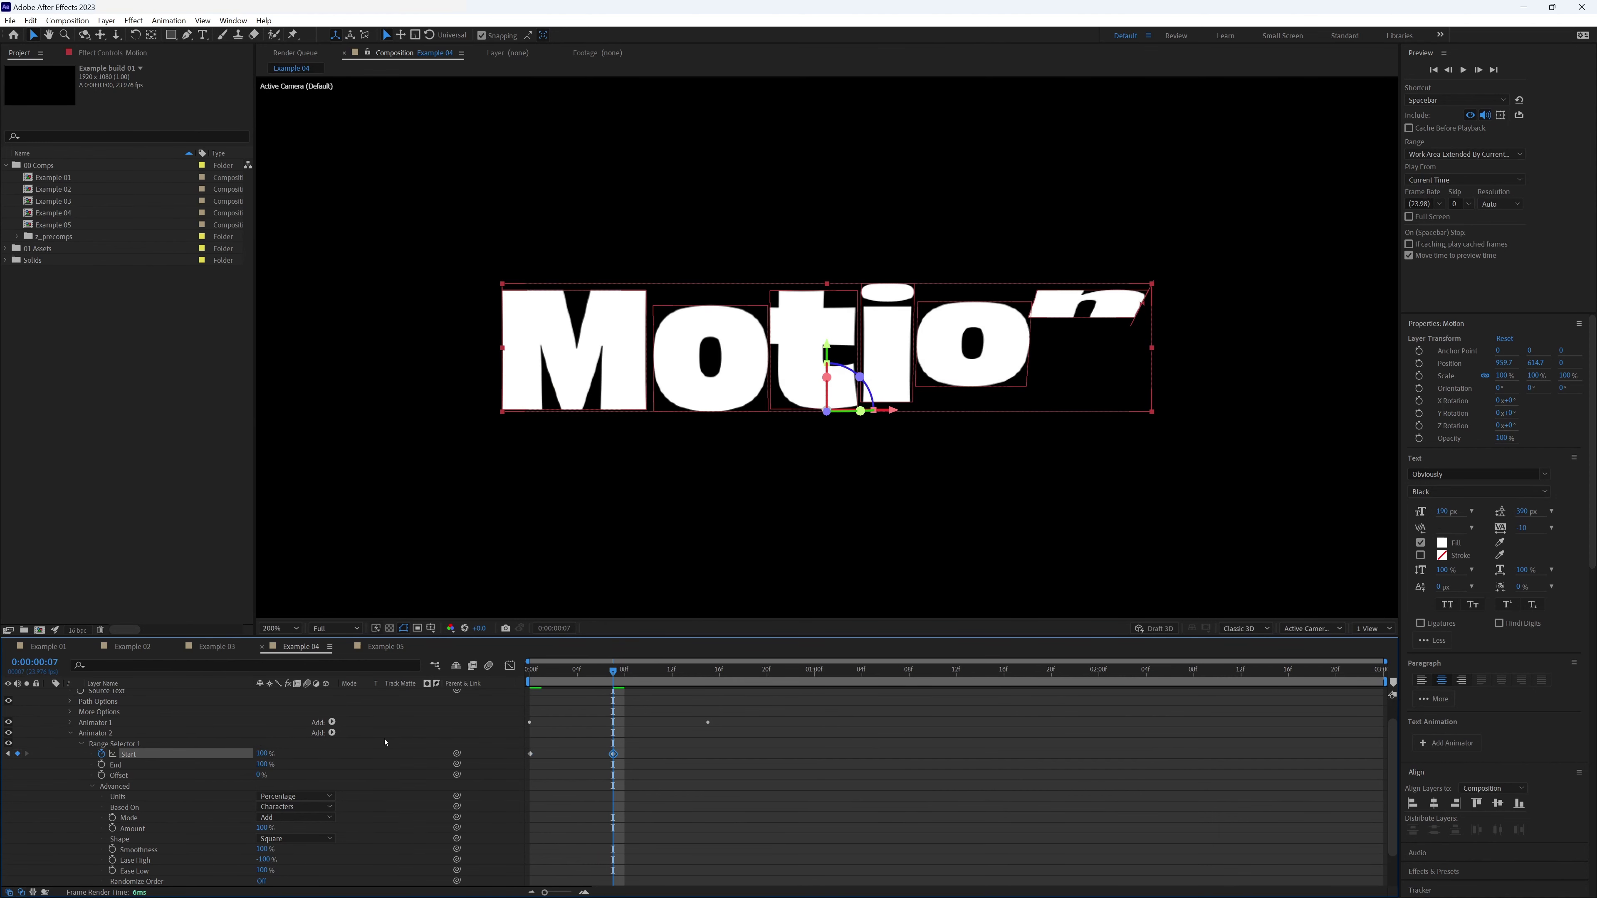
Scrub between frames 0 and 7 to examine when each letter appears during its rotation.
{"action": "left_click", "coordinate": [97, 726]}
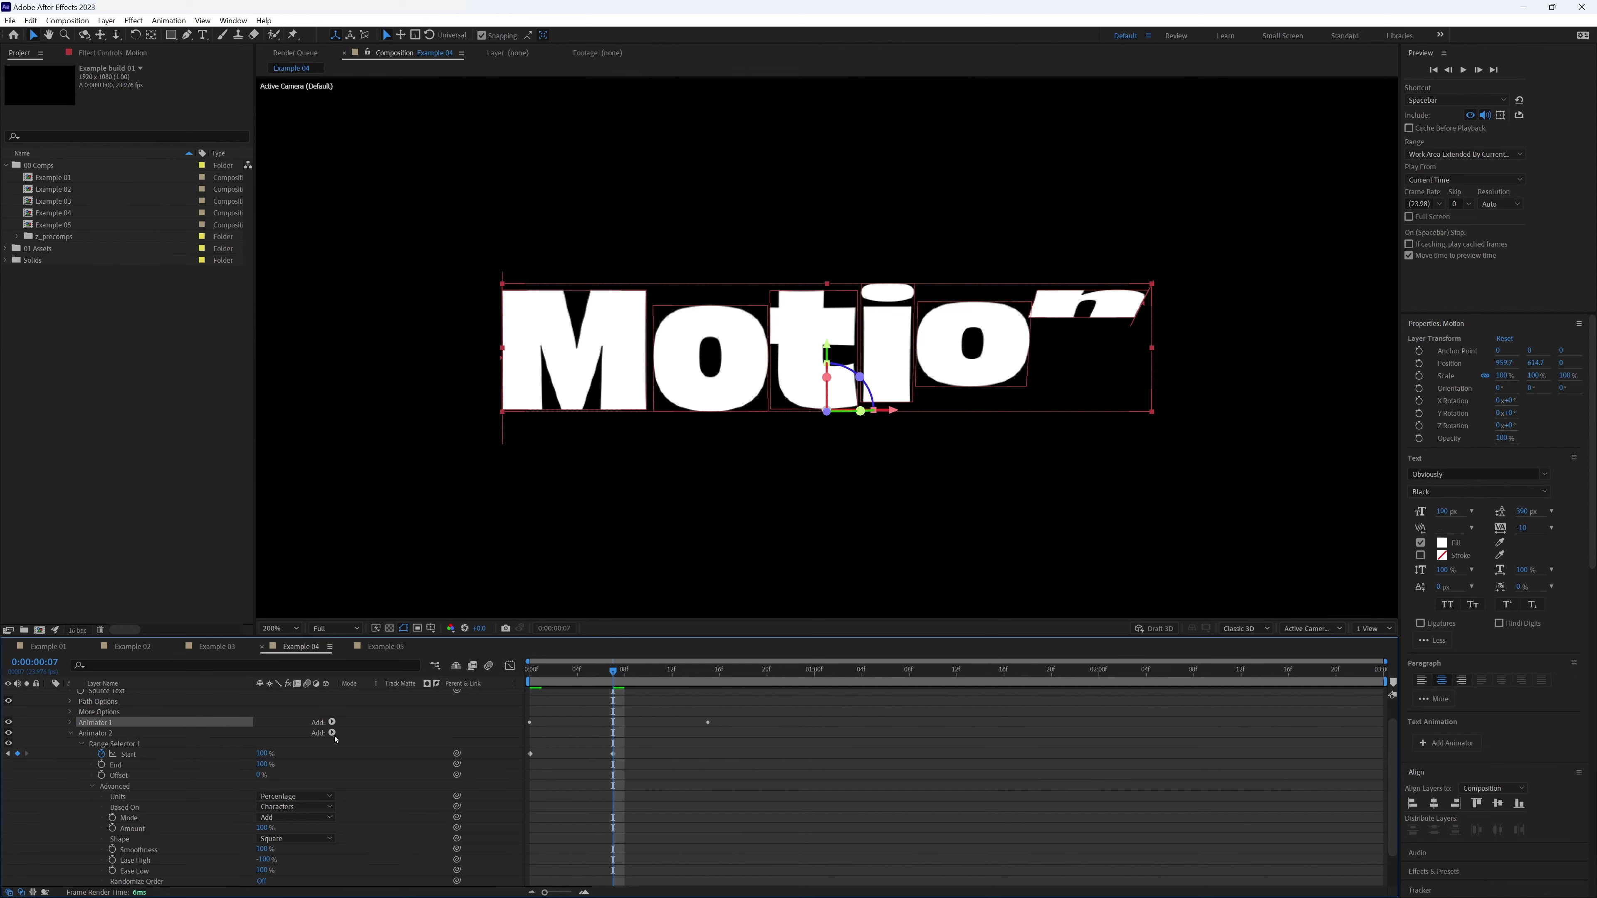
{"action": "left_click_drag", "start_coordinate": [609, 677], "coordinate": [542, 673]}
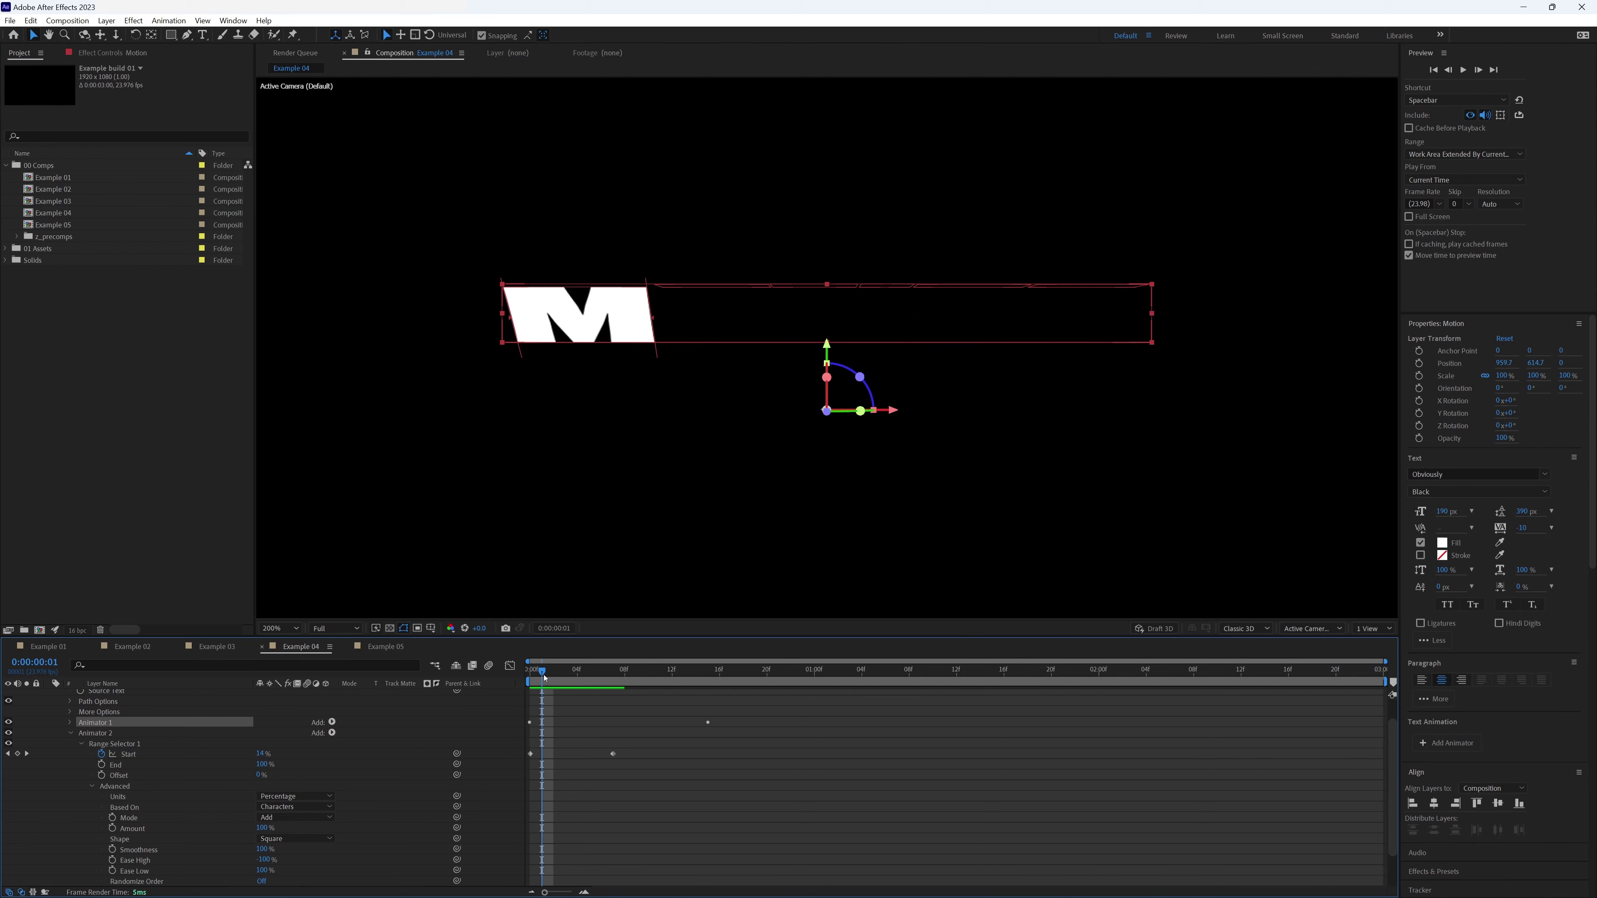
{"action": "left_click_drag", "start_coordinate": [551, 675], "coordinate": [613, 679]}
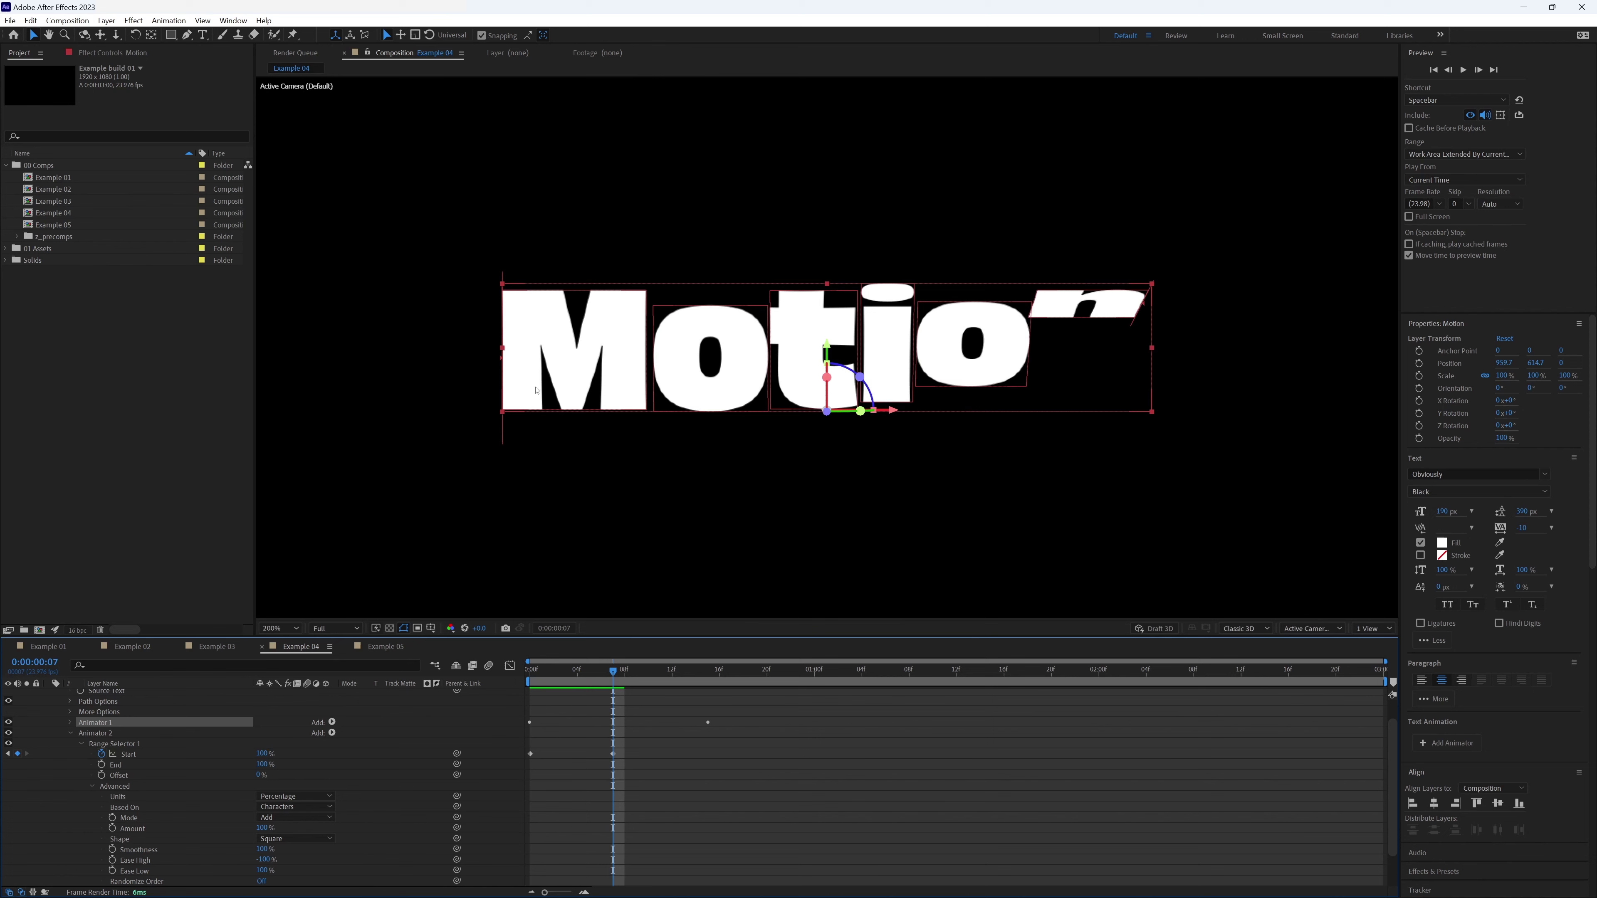
{"action": "left_click_drag", "start_coordinate": [608, 666], "coordinate": [530, 686]}
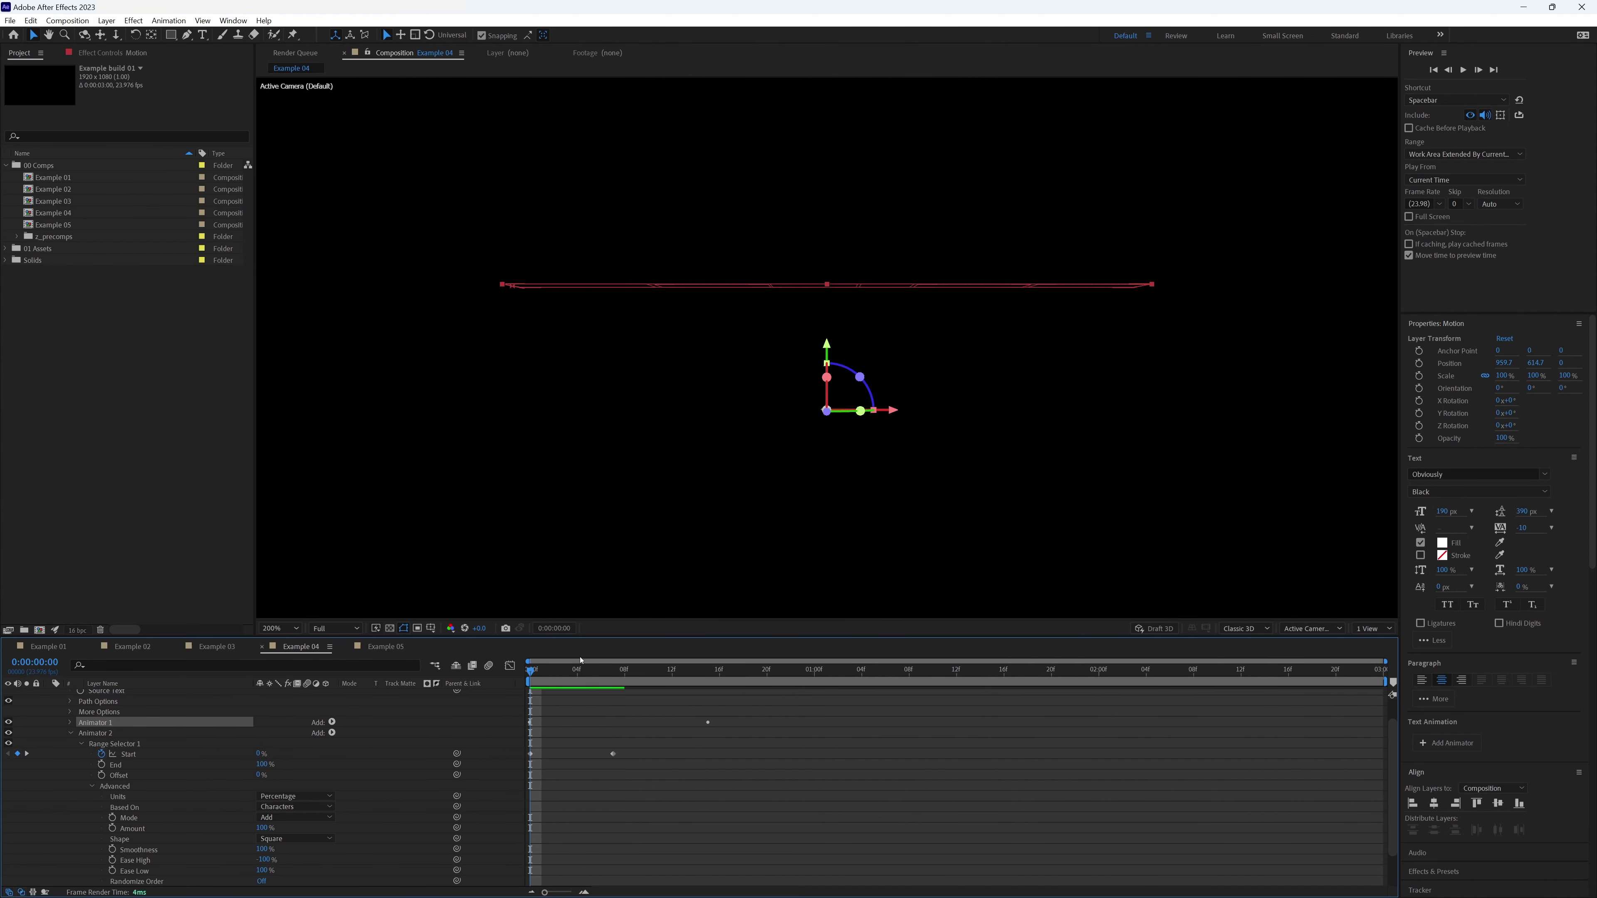
{"action": "mouse_move", "coordinate": [533, 675]}
{"action": "left_mouse_down"}
{"action": "mouse_move", "coordinate": [554, 678]}
{"action": "mouse_move", "coordinate": [530, 680]}
{"action": "left_mouse_up"}
{"action": "left_click", "coordinate": [565, 671]}
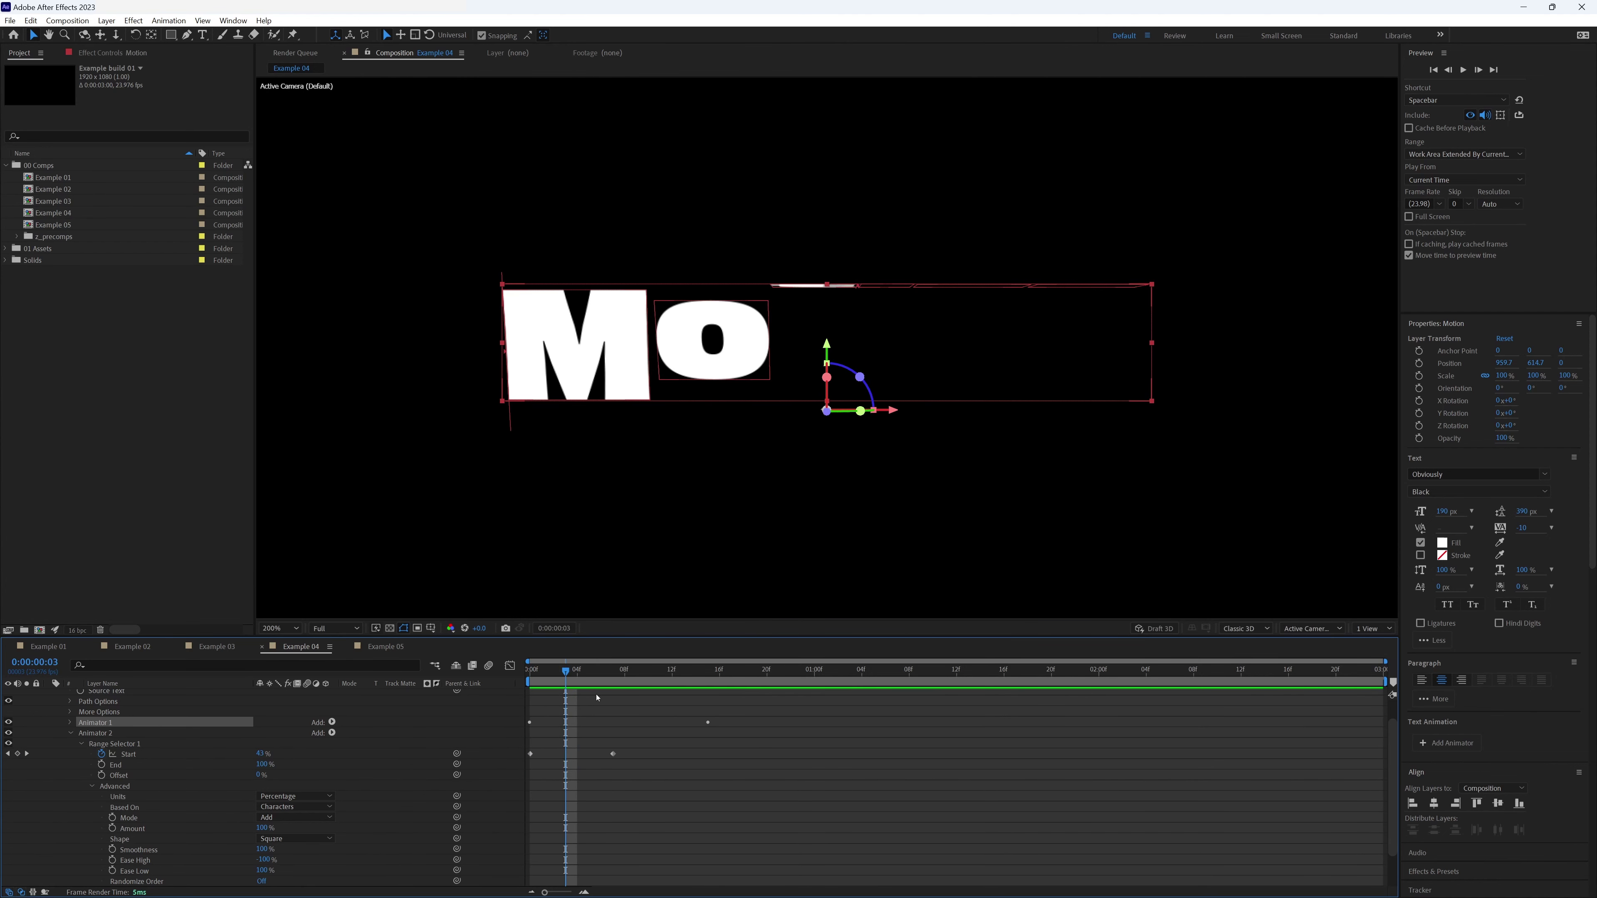
Retime the opacity animator's ending Start keyframe to frame 8 and preview the reveal.
{"action": "left_click", "coordinate": [614, 755]}
{"action": "left_click_drag", "start_coordinate": [615, 760], "coordinate": [637, 760]}
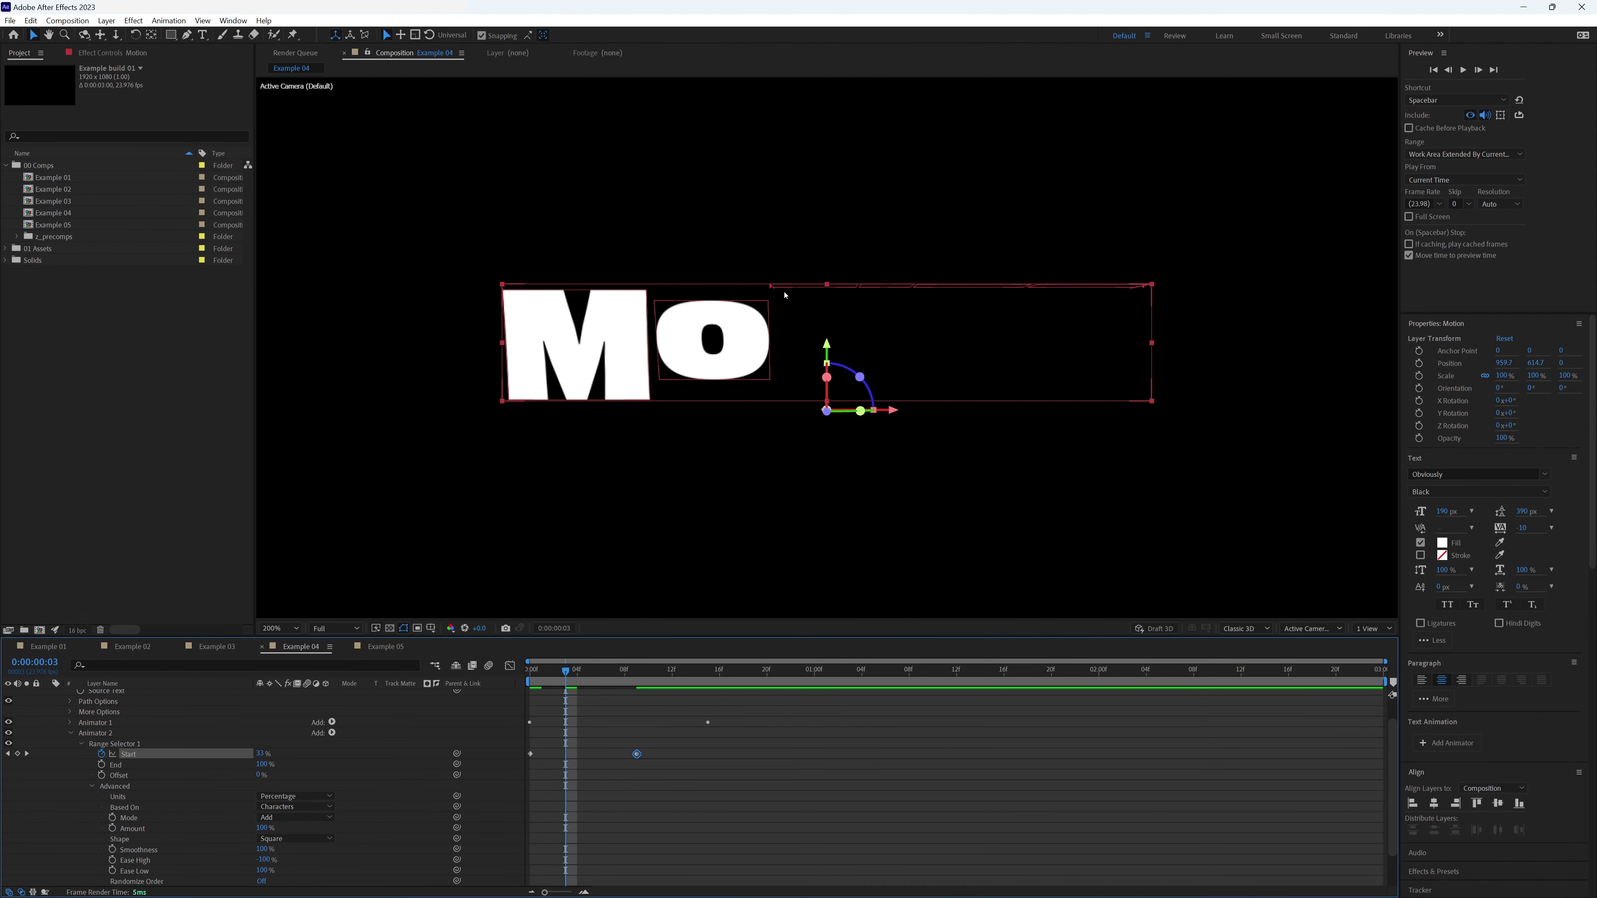
{"action": "key", "text": "space"}
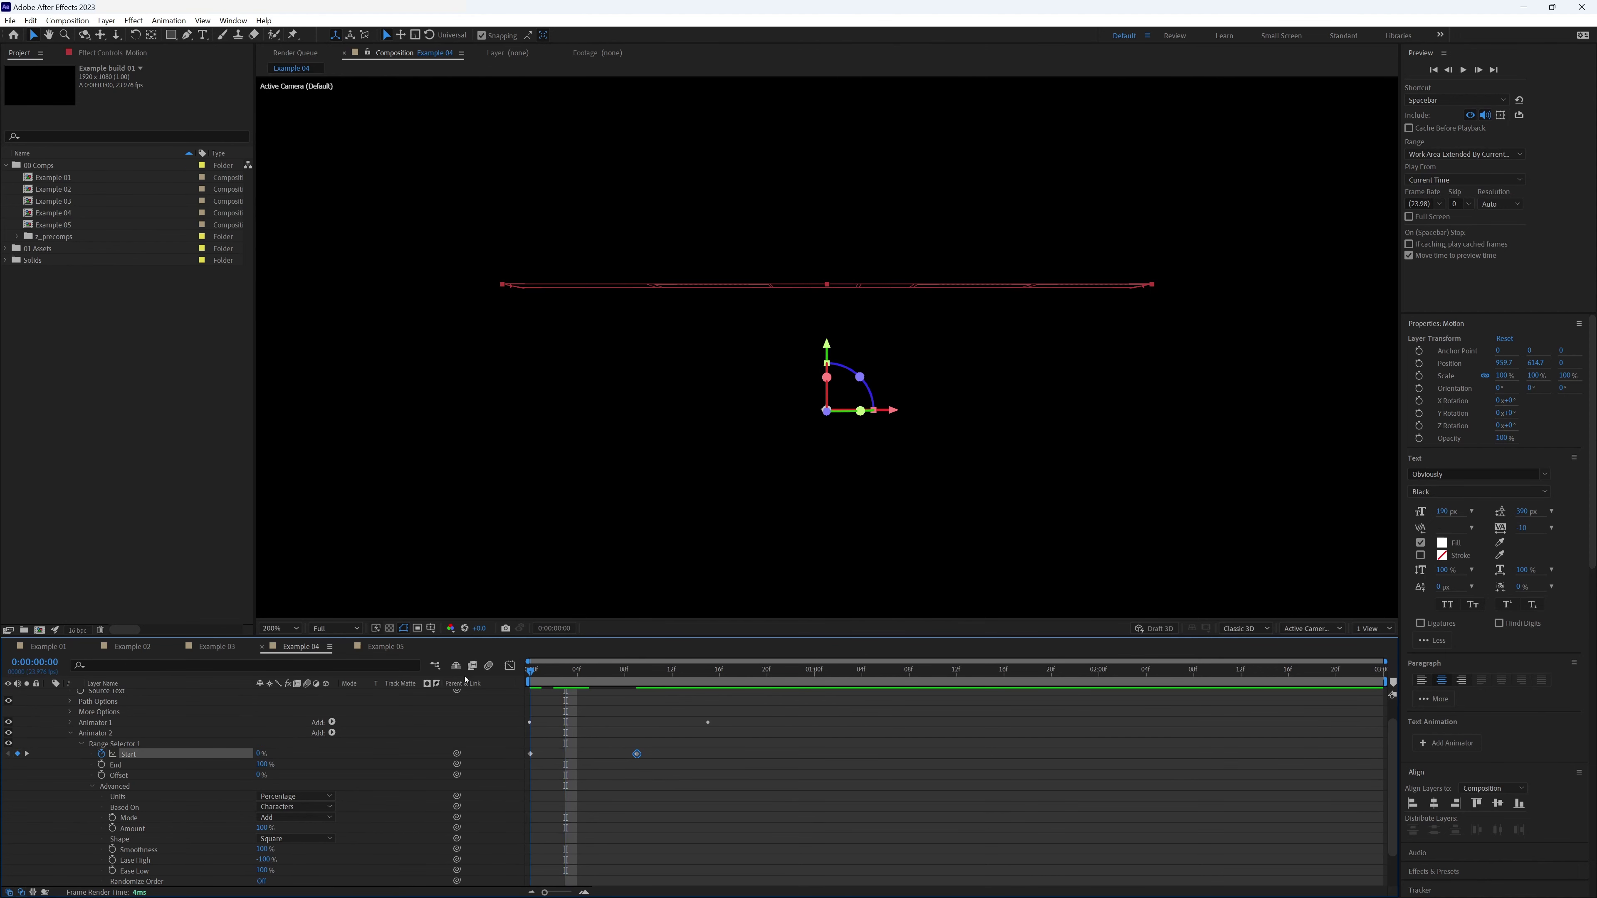
{"action": "key", "text": "space"}
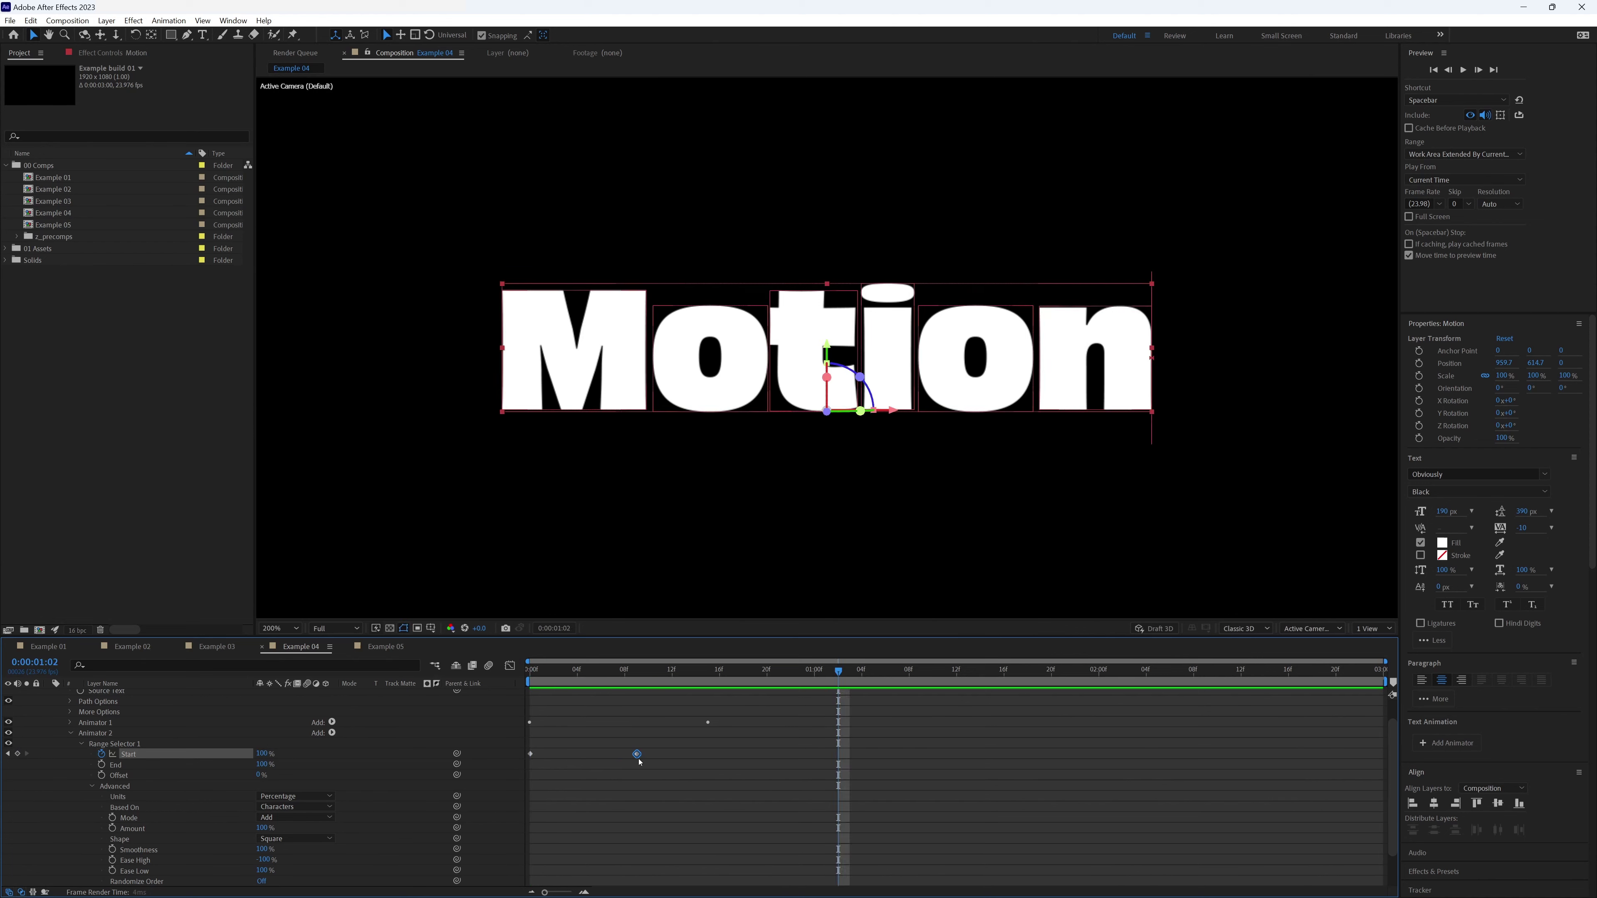
{"action": "left_click_drag", "start_coordinate": [637, 755], "coordinate": [624, 754]}
{"action": "left_click", "coordinate": [626, 677]}
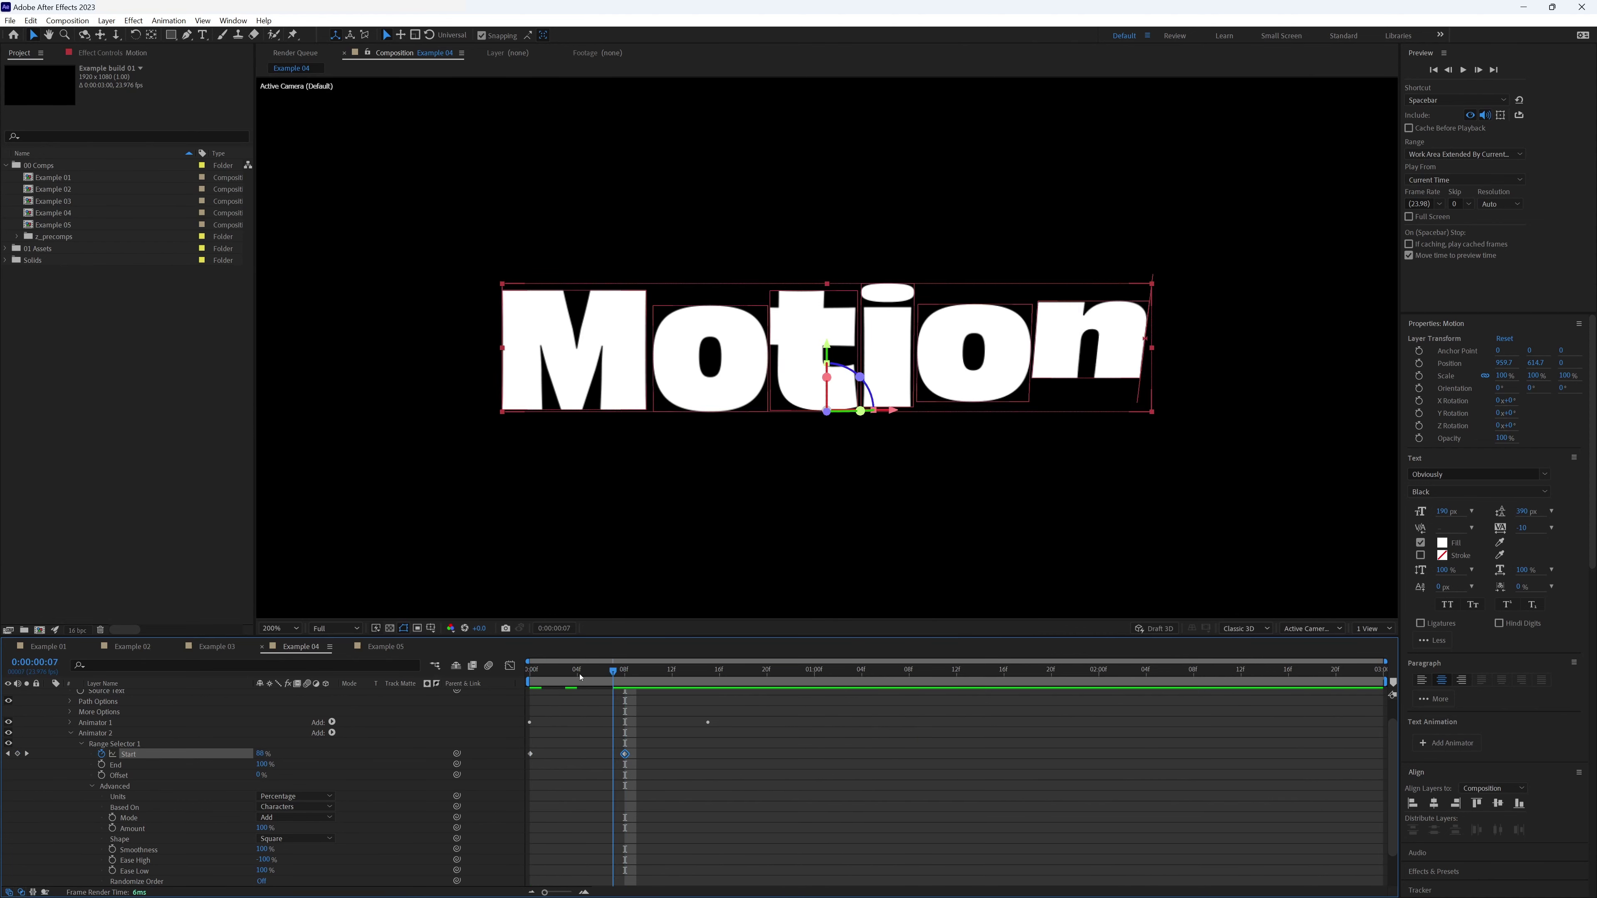
{"action": "key", "text": "space"}
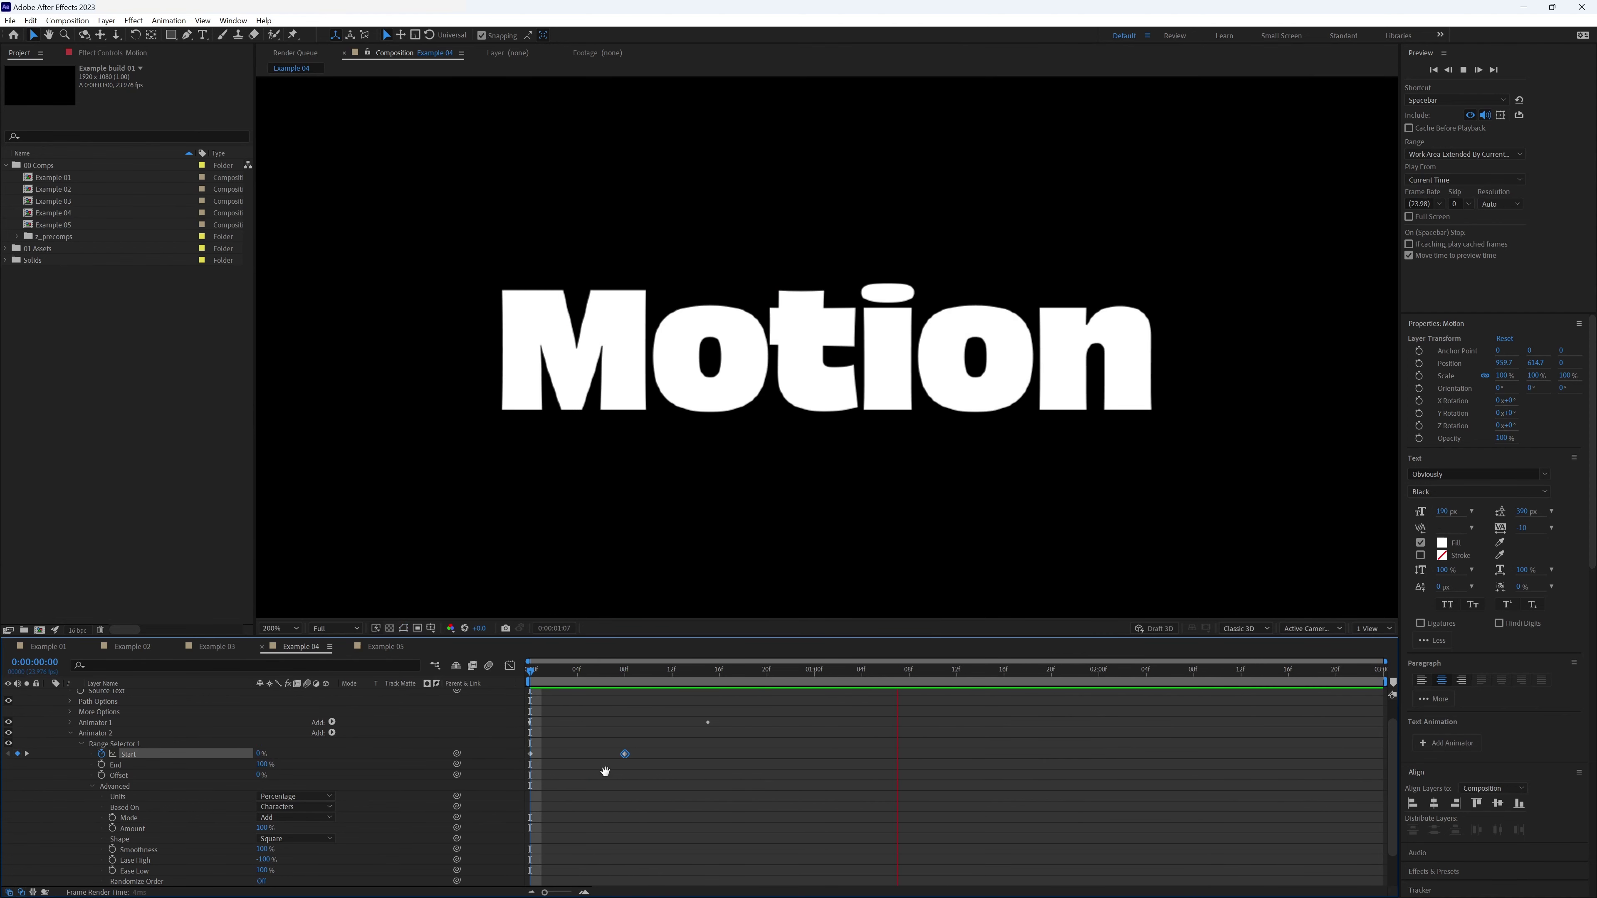
{"action": "key", "text": "space"}
{"action": "key", "text": "Home"}
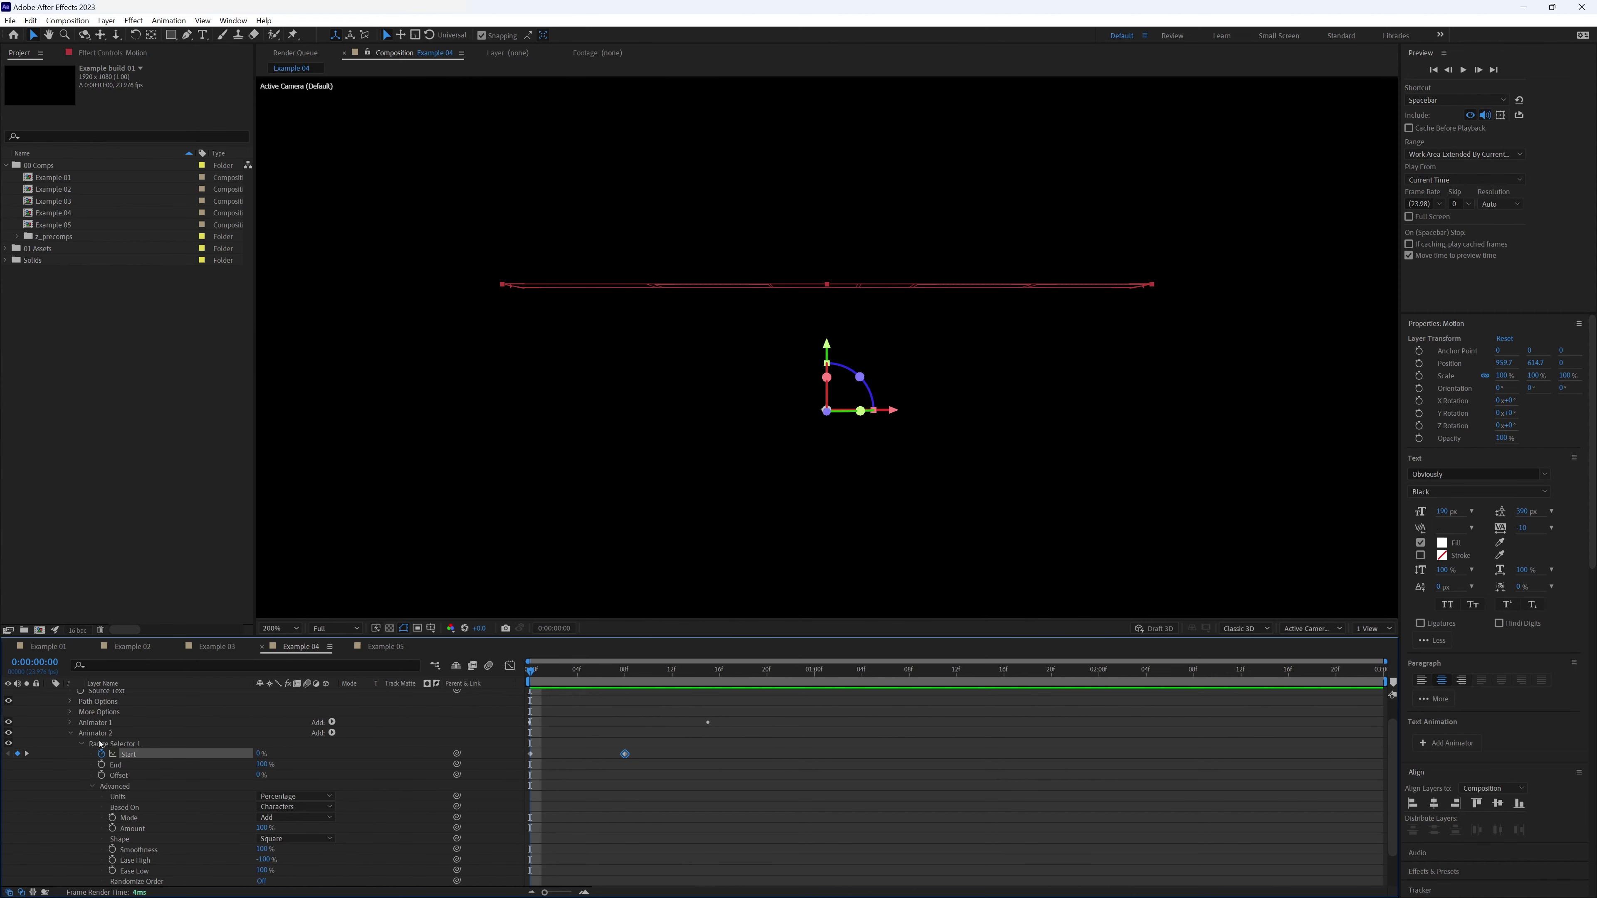
Collapse Animator 2, rename it Opacity, and move it above Animator 1.
{"action": "left_click", "coordinate": [95, 734]}
{"action": "left_click", "coordinate": [70, 734]}
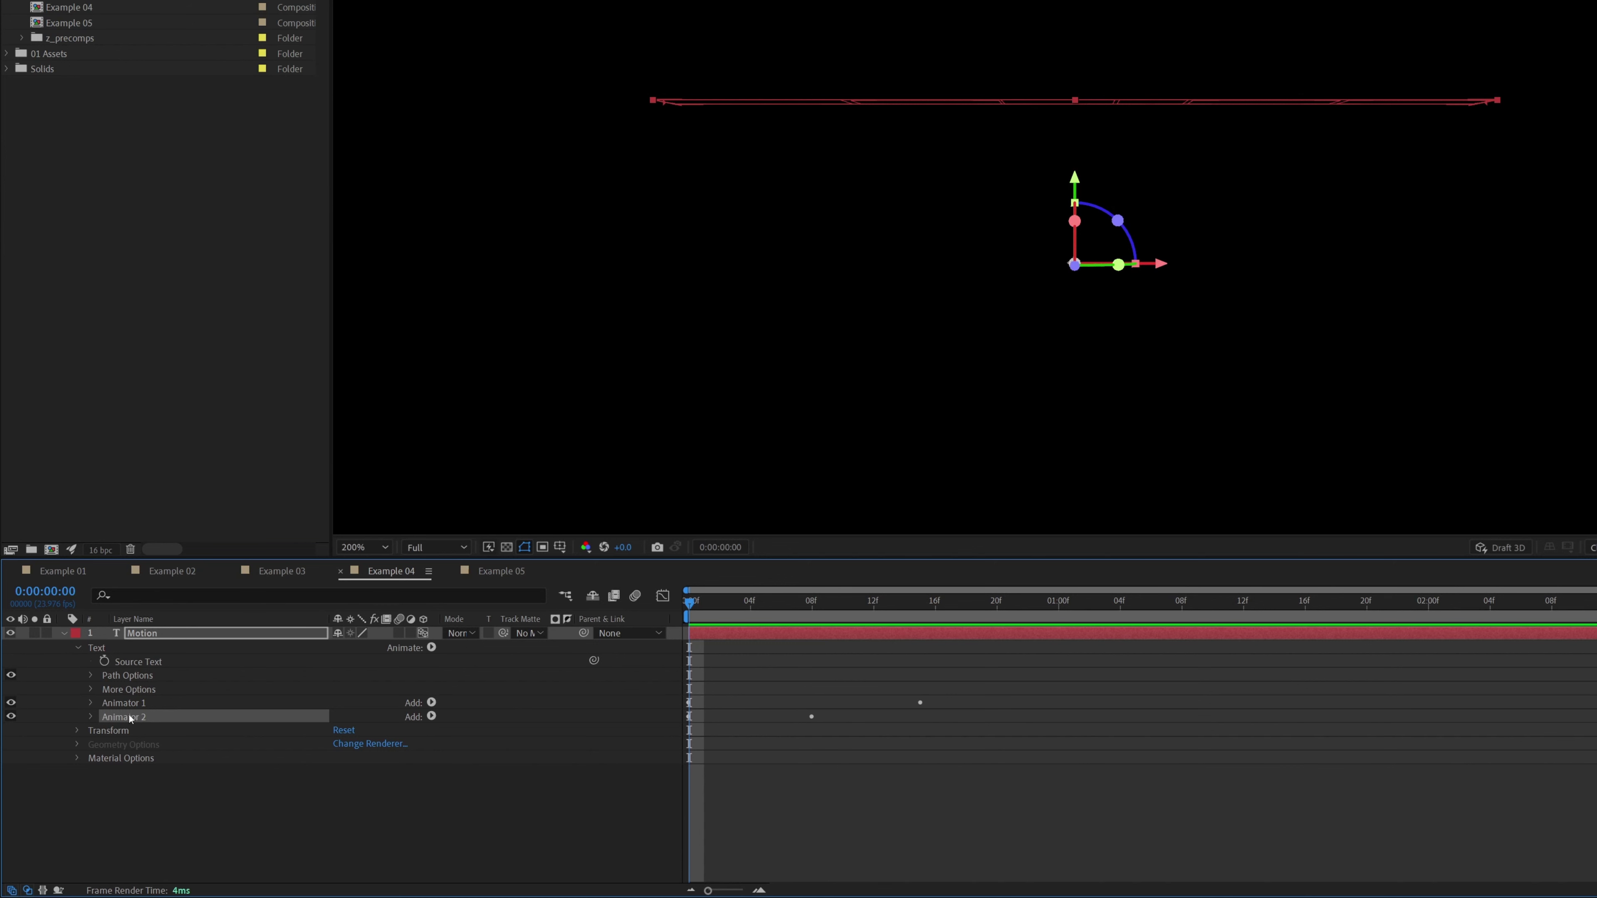
{"action": "key", "text": "Return"}
{"action": "type", "text": "Opacity"}
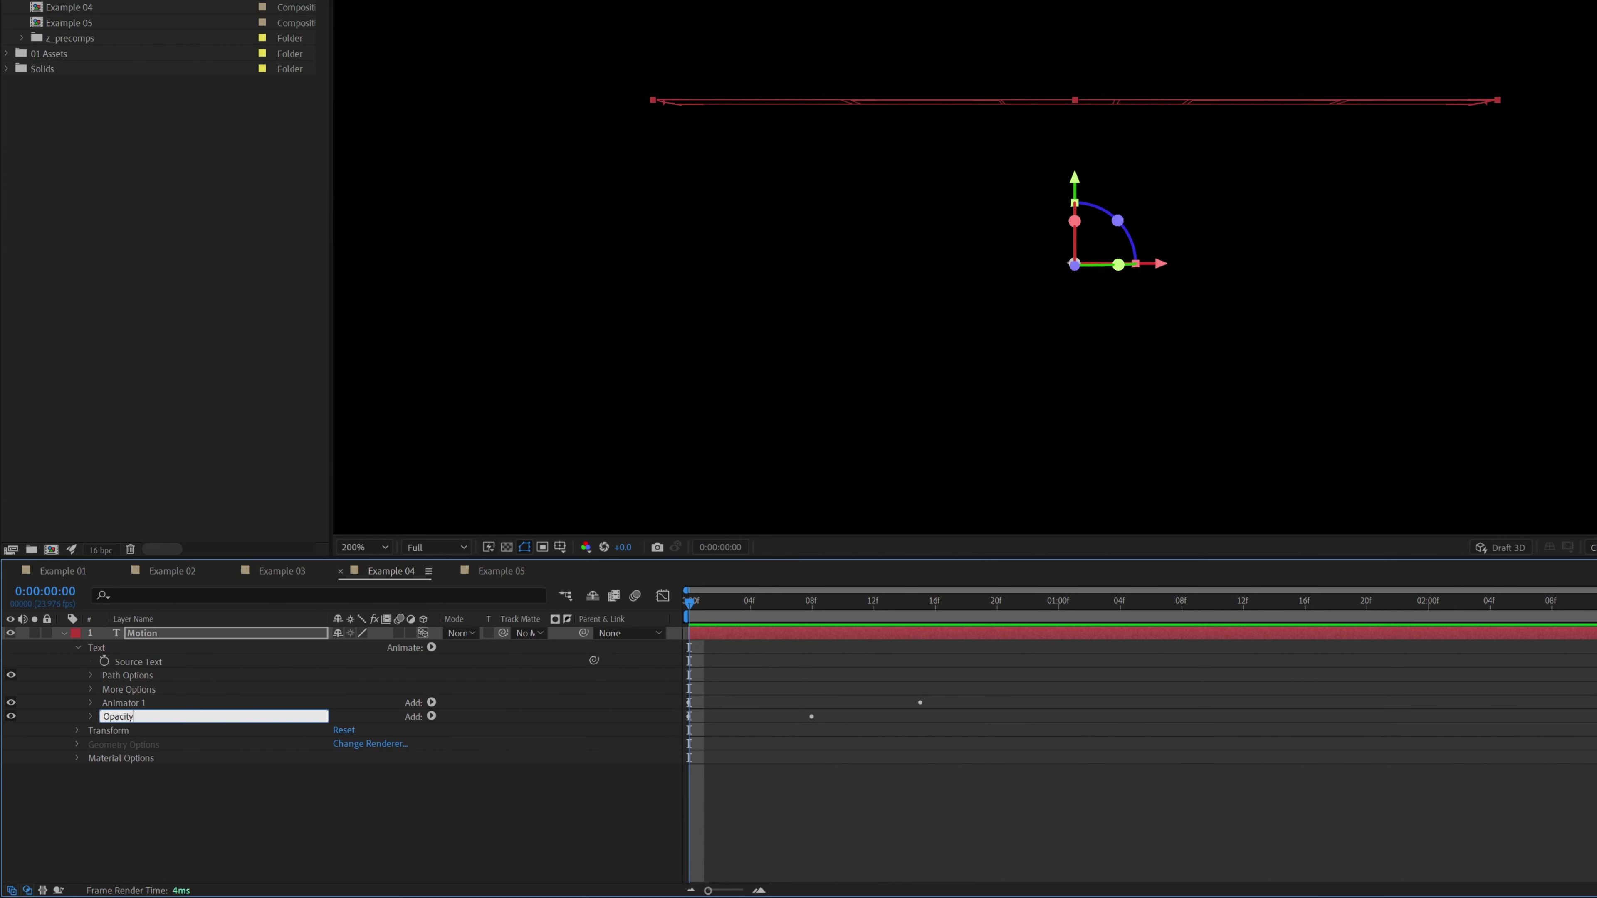
{"action": "key", "text": "Return"}
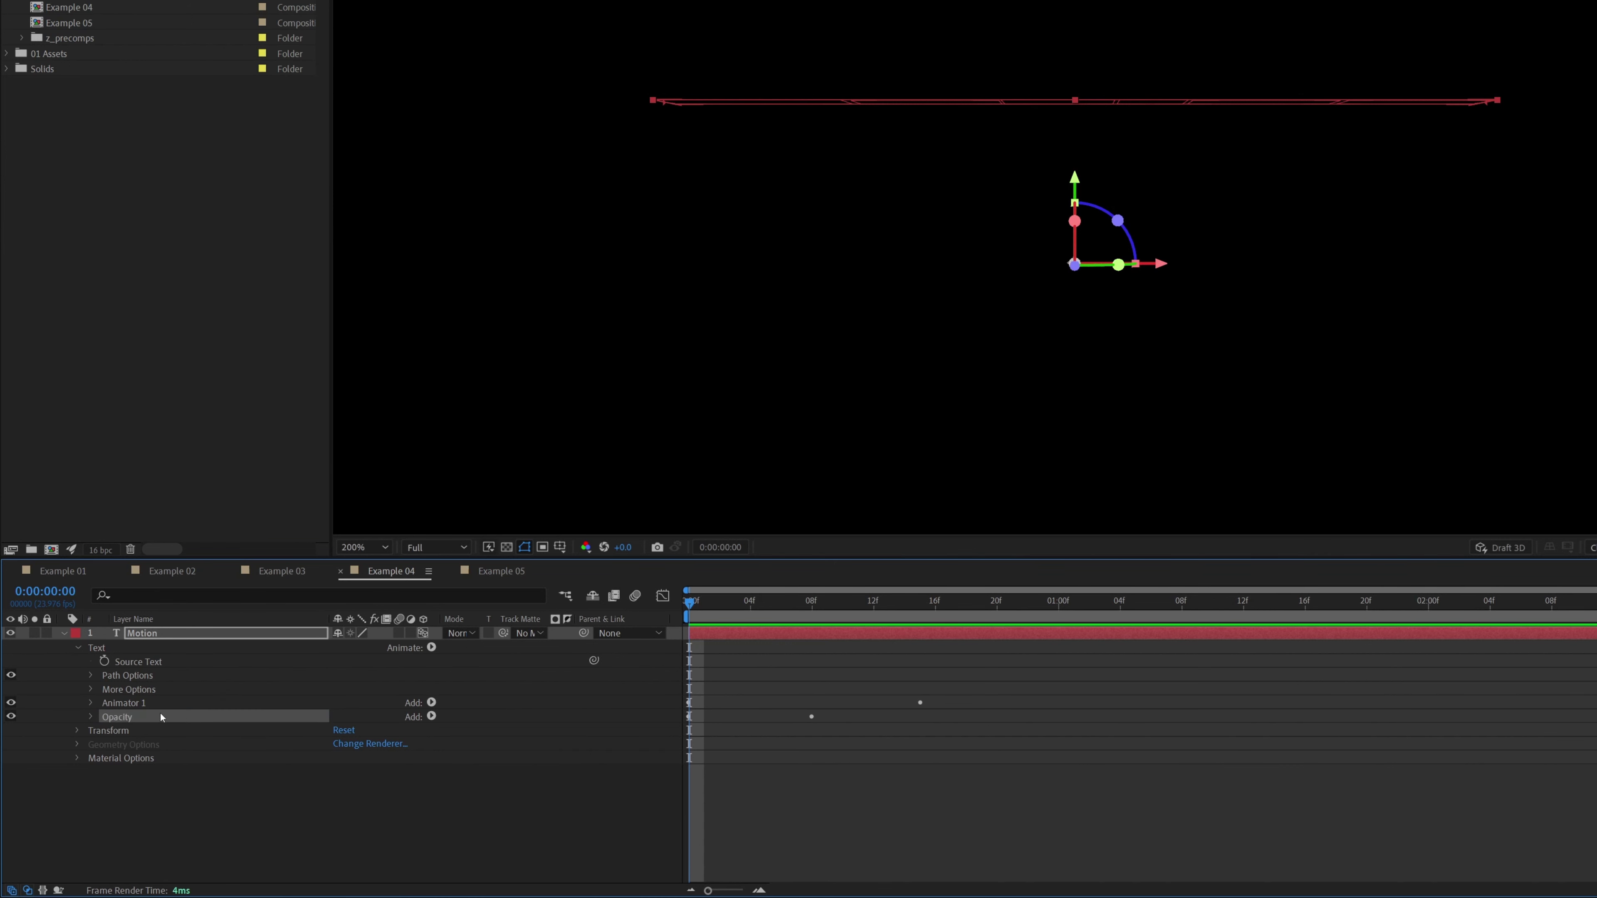
{"action": "left_click_drag", "start_coordinate": [118, 719], "coordinate": [127, 704]}
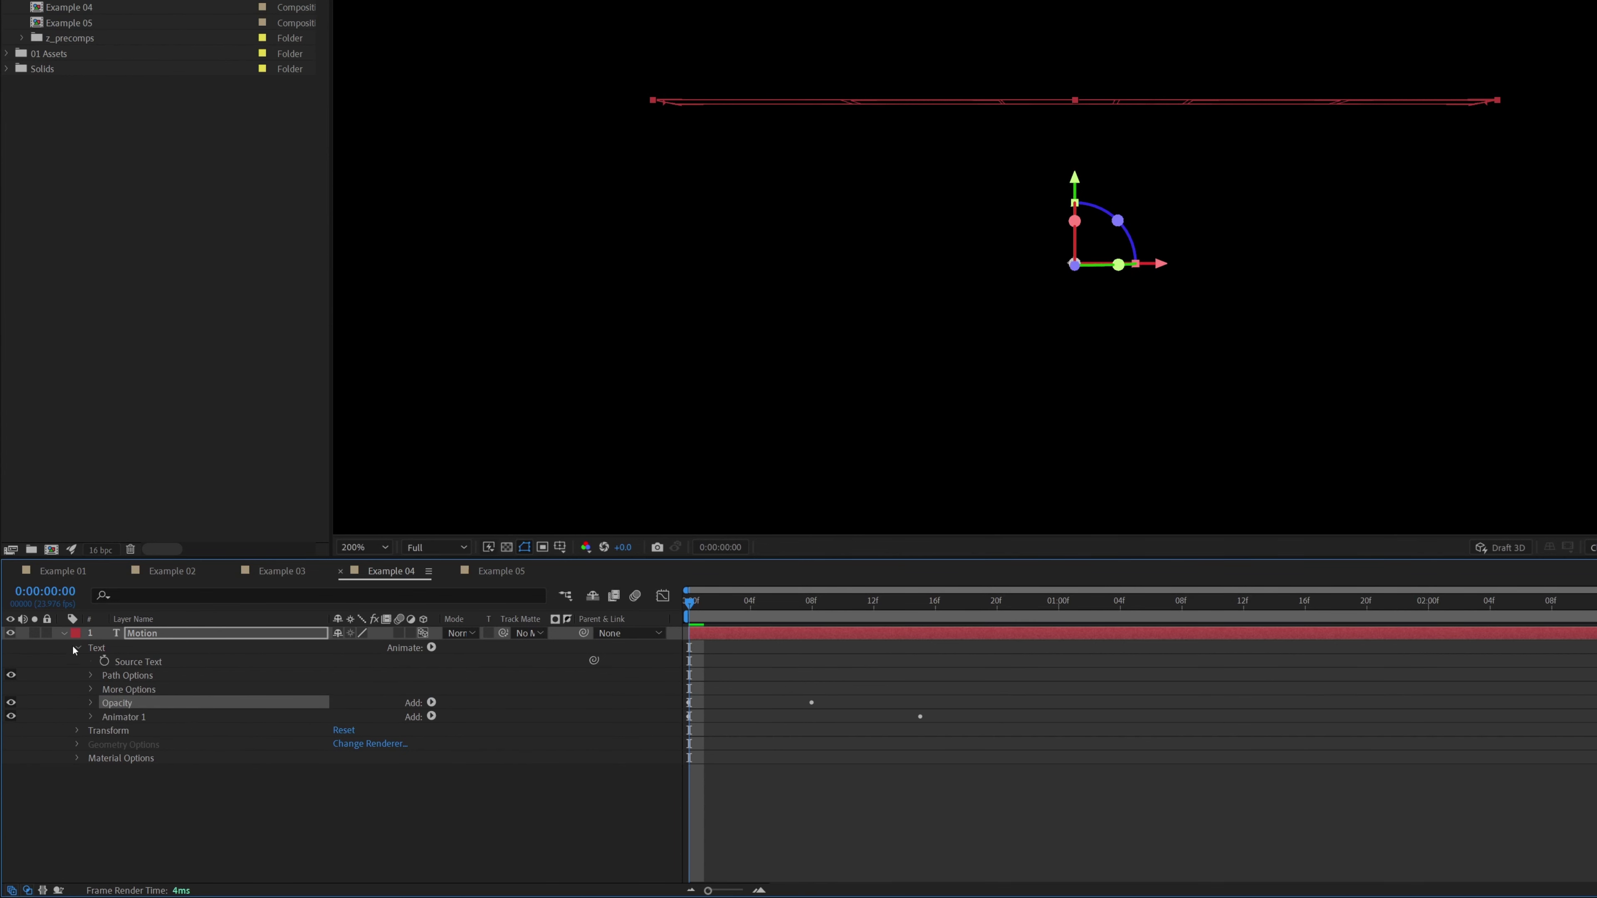
Duplicate Animator 1 on the Motion layer and play back the result.
{"action": "left_click", "coordinate": [116, 717]}
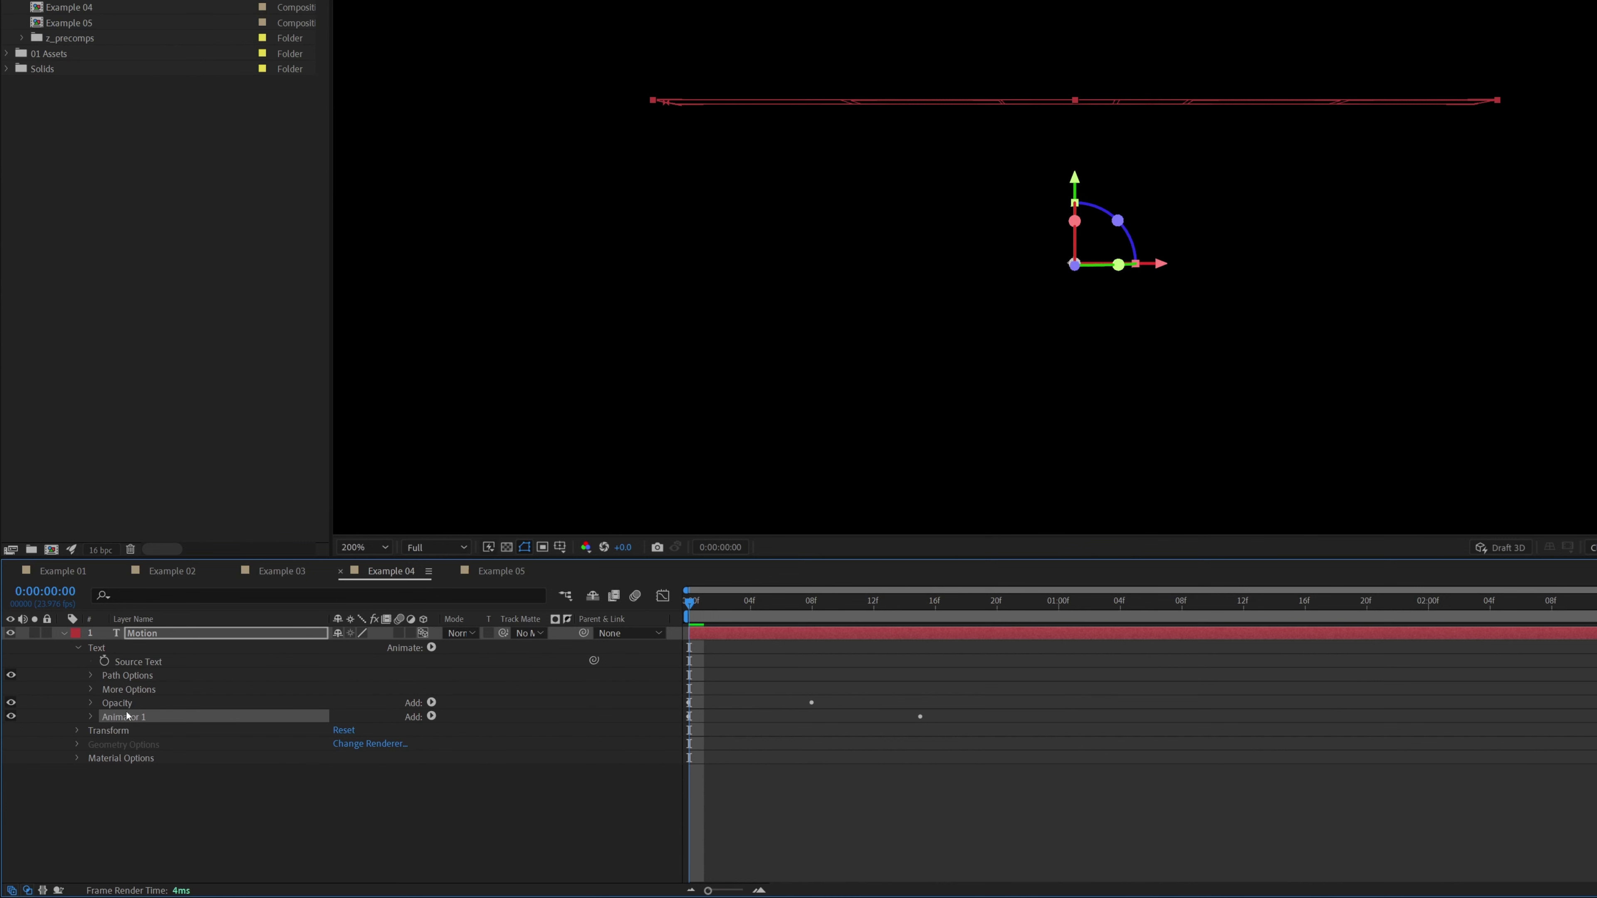
{"action": "left_click", "coordinate": [95, 820]}
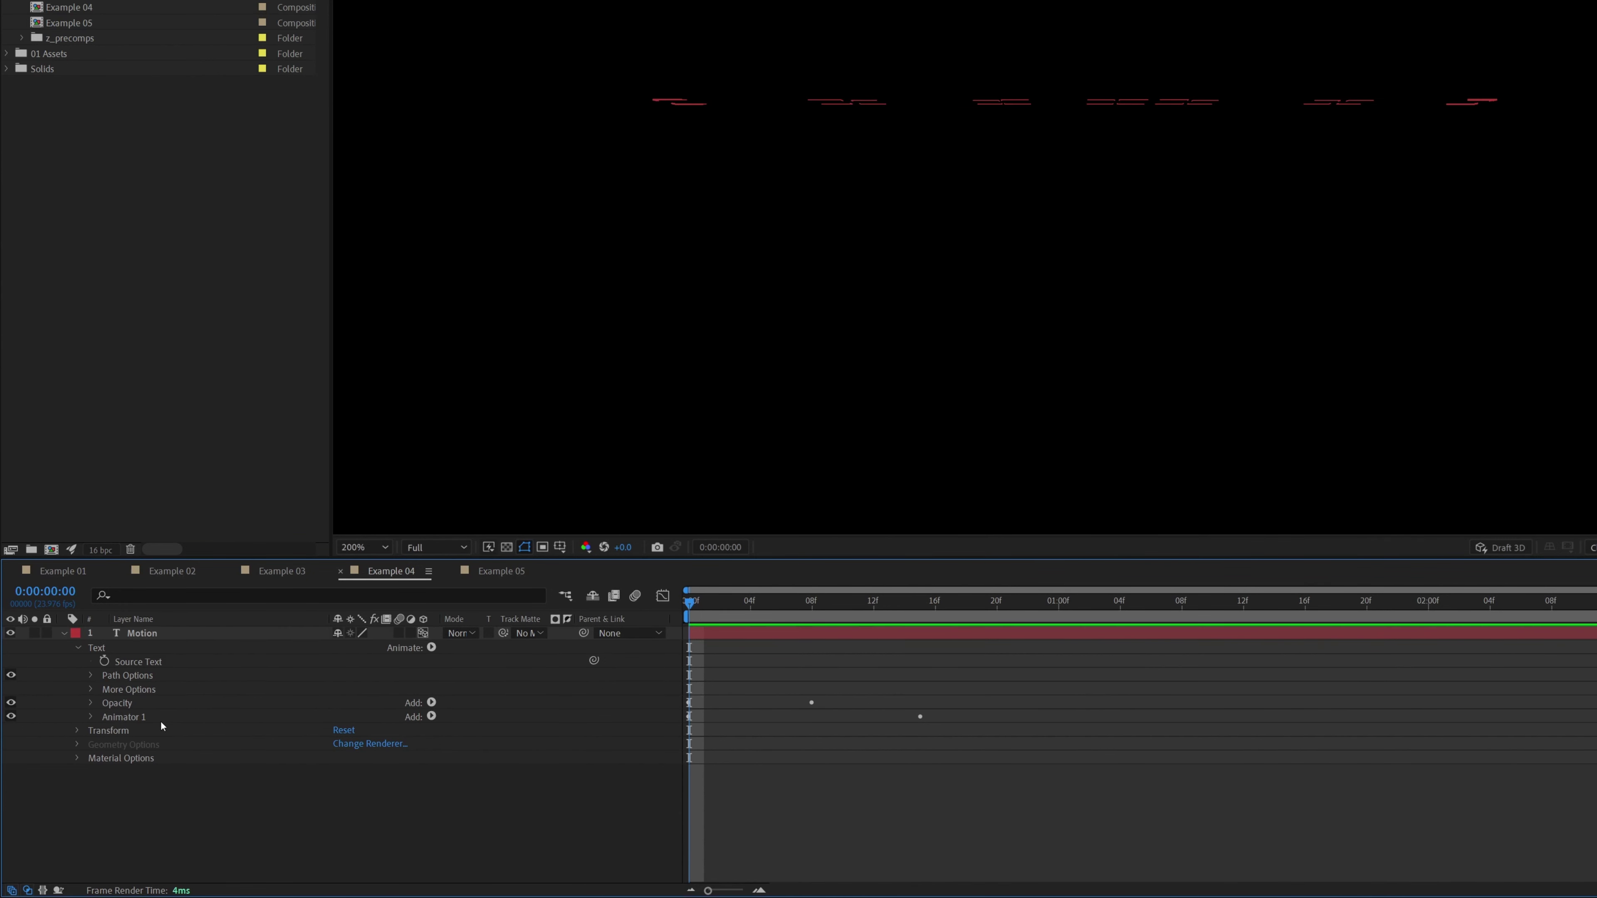
{"action": "left_click", "coordinate": [159, 720]}
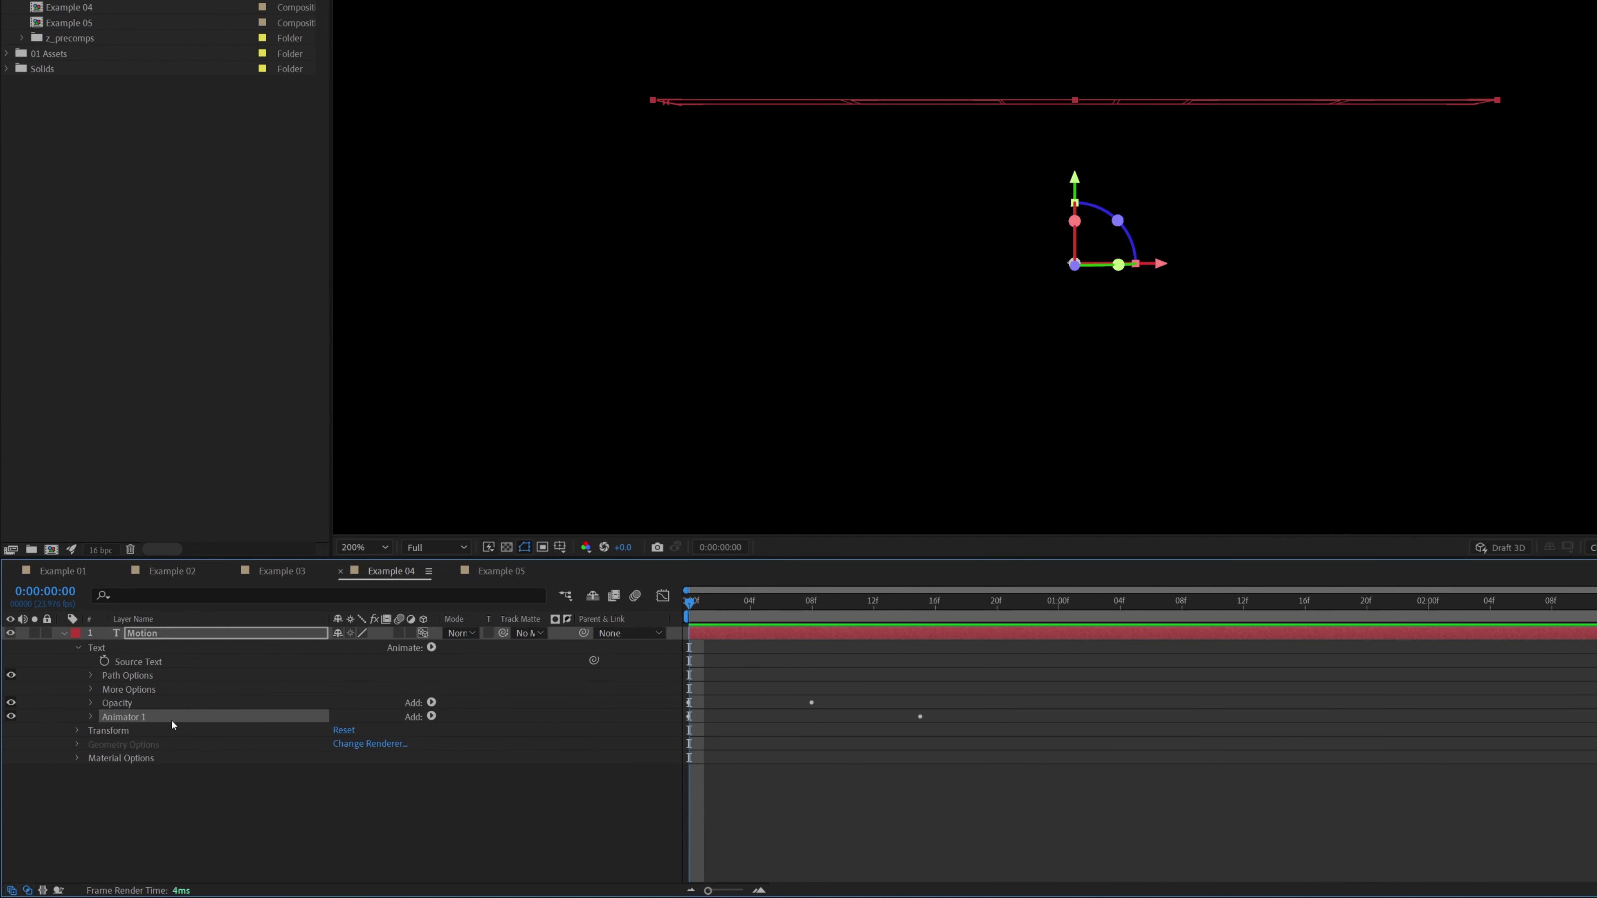
{"action": "key", "text": "ctrl+d"}
{"action": "key", "text": "space"}
Expand the duplicated rotation animator, Animator 2, and set its X Rotation to -50°.
{"action": "left_click", "coordinate": [88, 731]}
{"action": "left_click", "coordinate": [151, 758]}
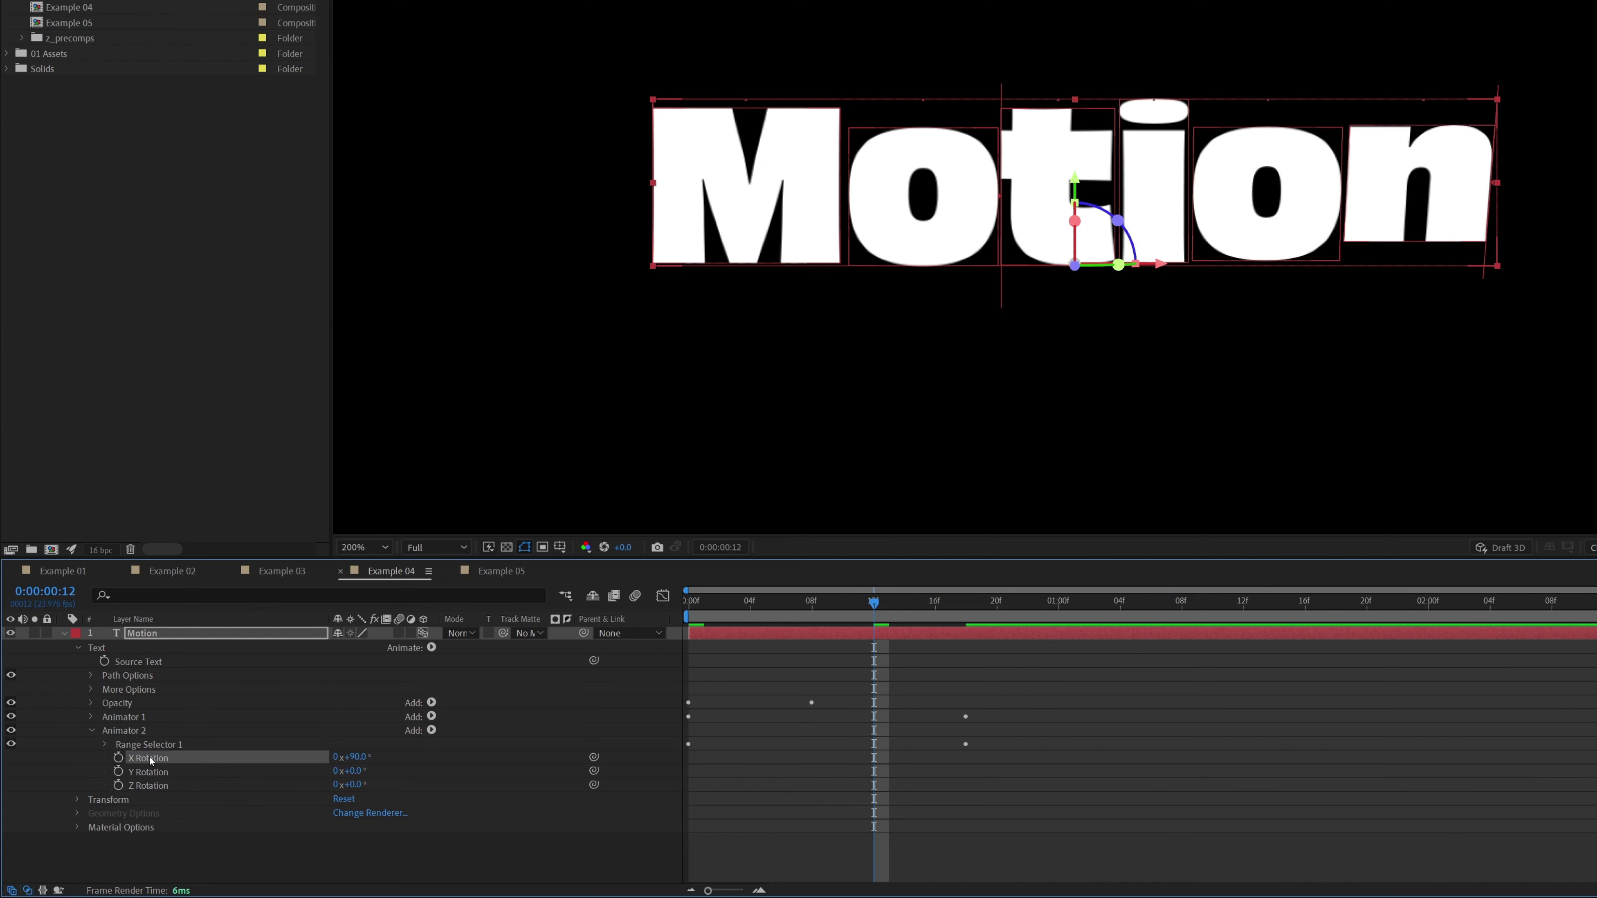
{"action": "left_click", "coordinate": [370, 757]}
{"action": "type", "text": "-"}
{"action": "key", "text": "Return"}
Set the Mode of Animator 2's Range Selector 1 to Subtract.
{"action": "left_click", "coordinate": [106, 744]}
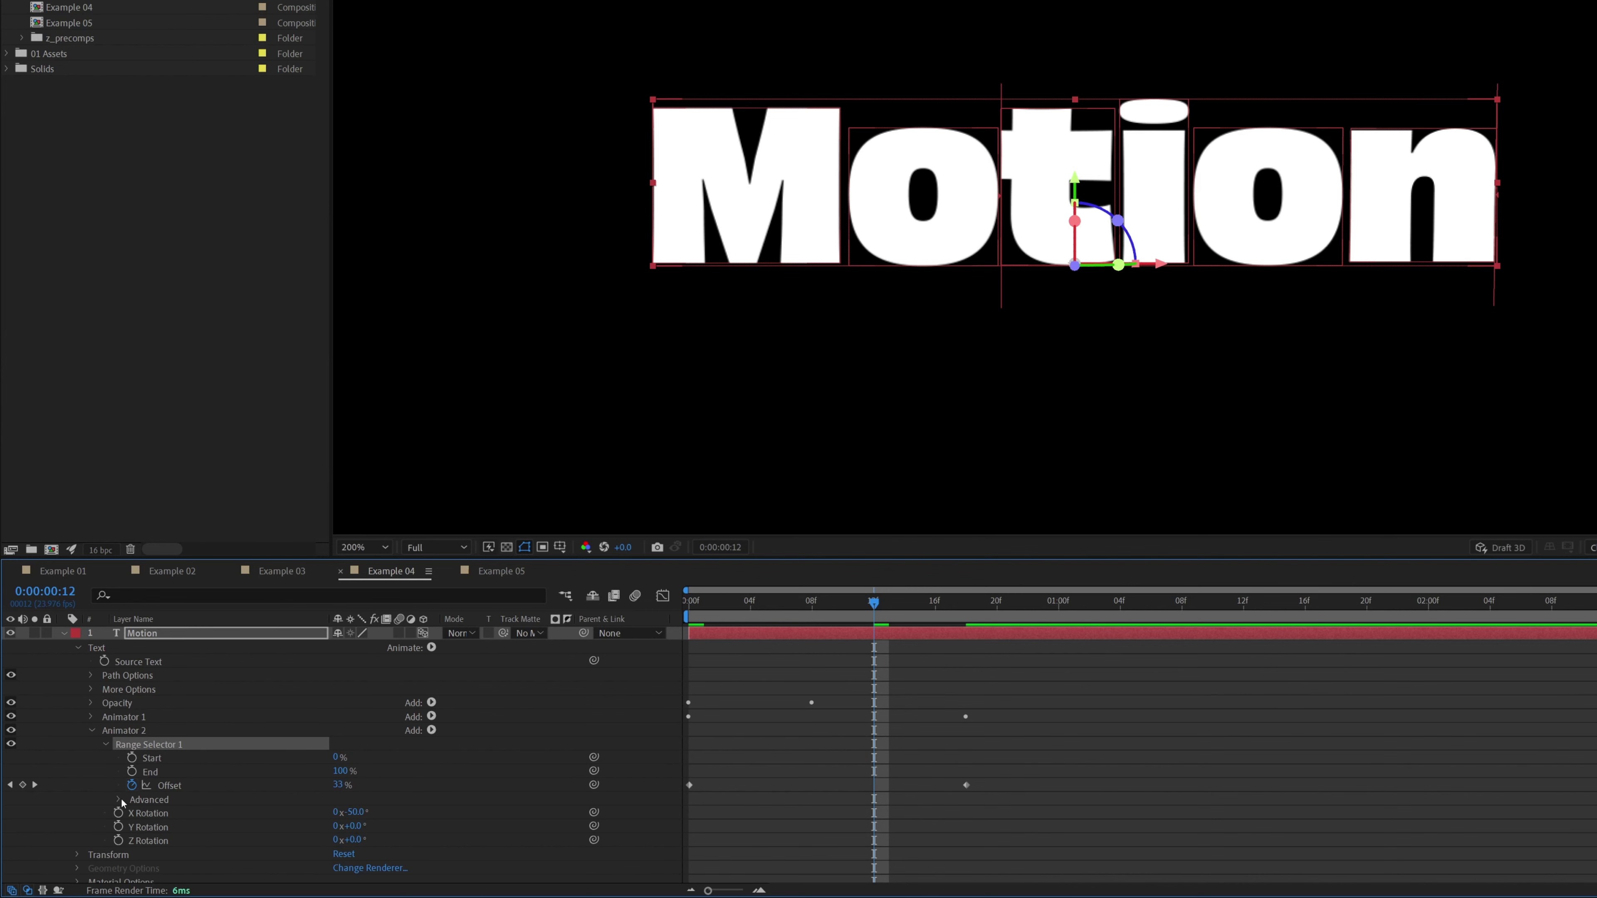
{"action": "left_click", "coordinate": [118, 800]}
{"action": "left_click", "coordinate": [365, 809]}
{"action": "left_click", "coordinate": [412, 714]}
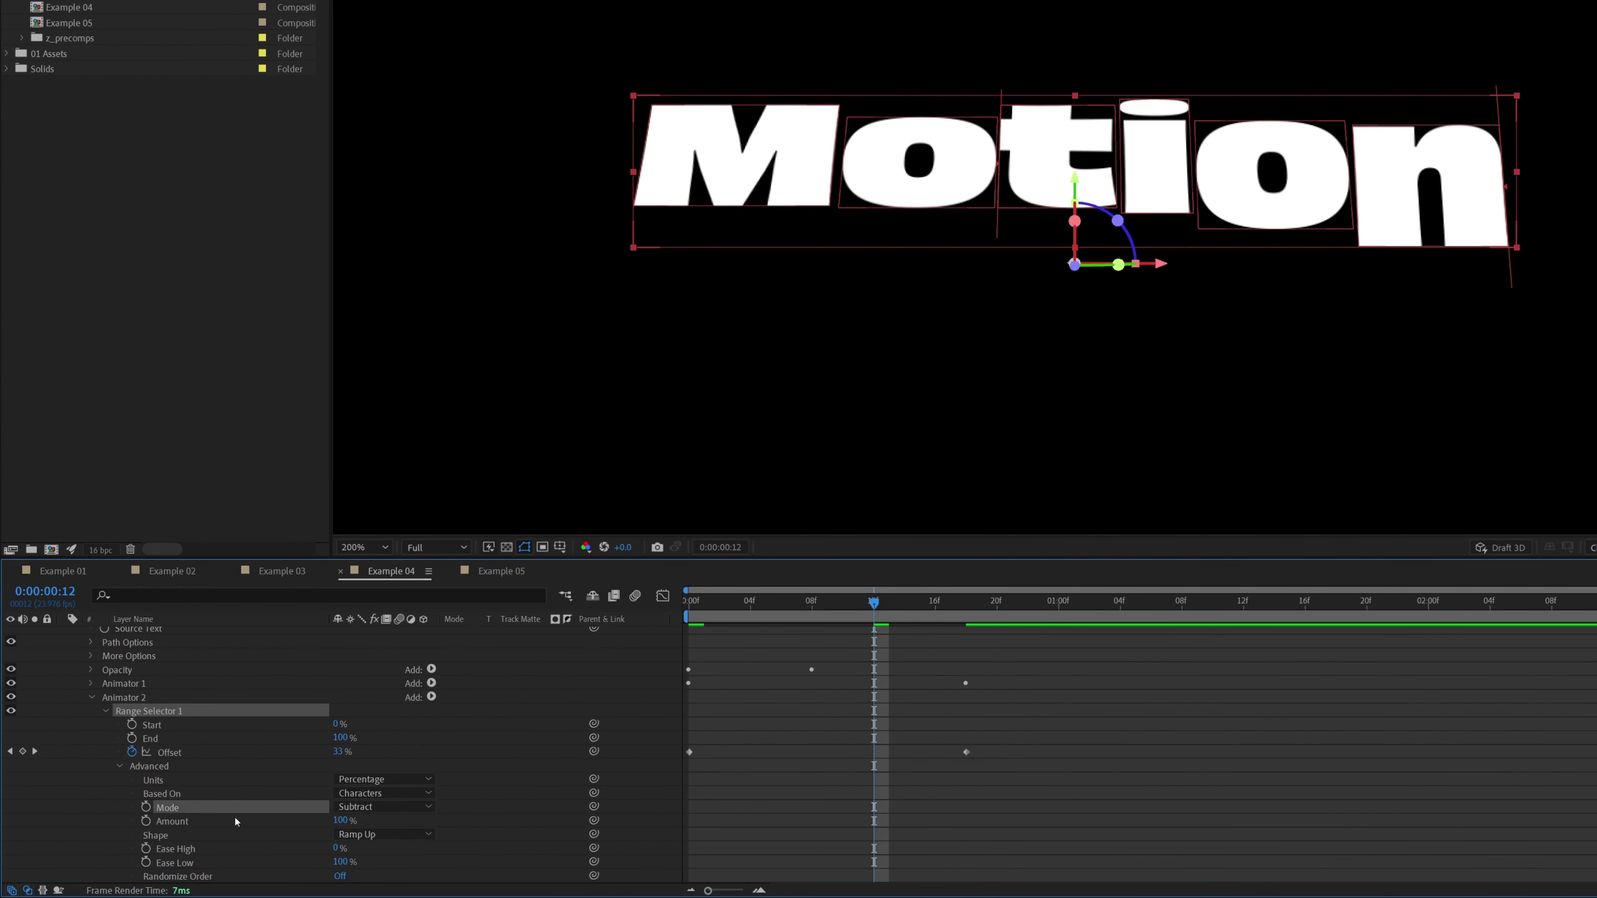
Set Ease High and Ease Low of Animator 2's Range Selector 1 to 50% each and preview the reveal.
{"action": "left_click", "coordinate": [337, 848]}
{"action": "type", "text": "50"}
{"action": "key", "text": "Tab"}
{"action": "type", "text": "50"}
{"action": "key", "text": "Return"}
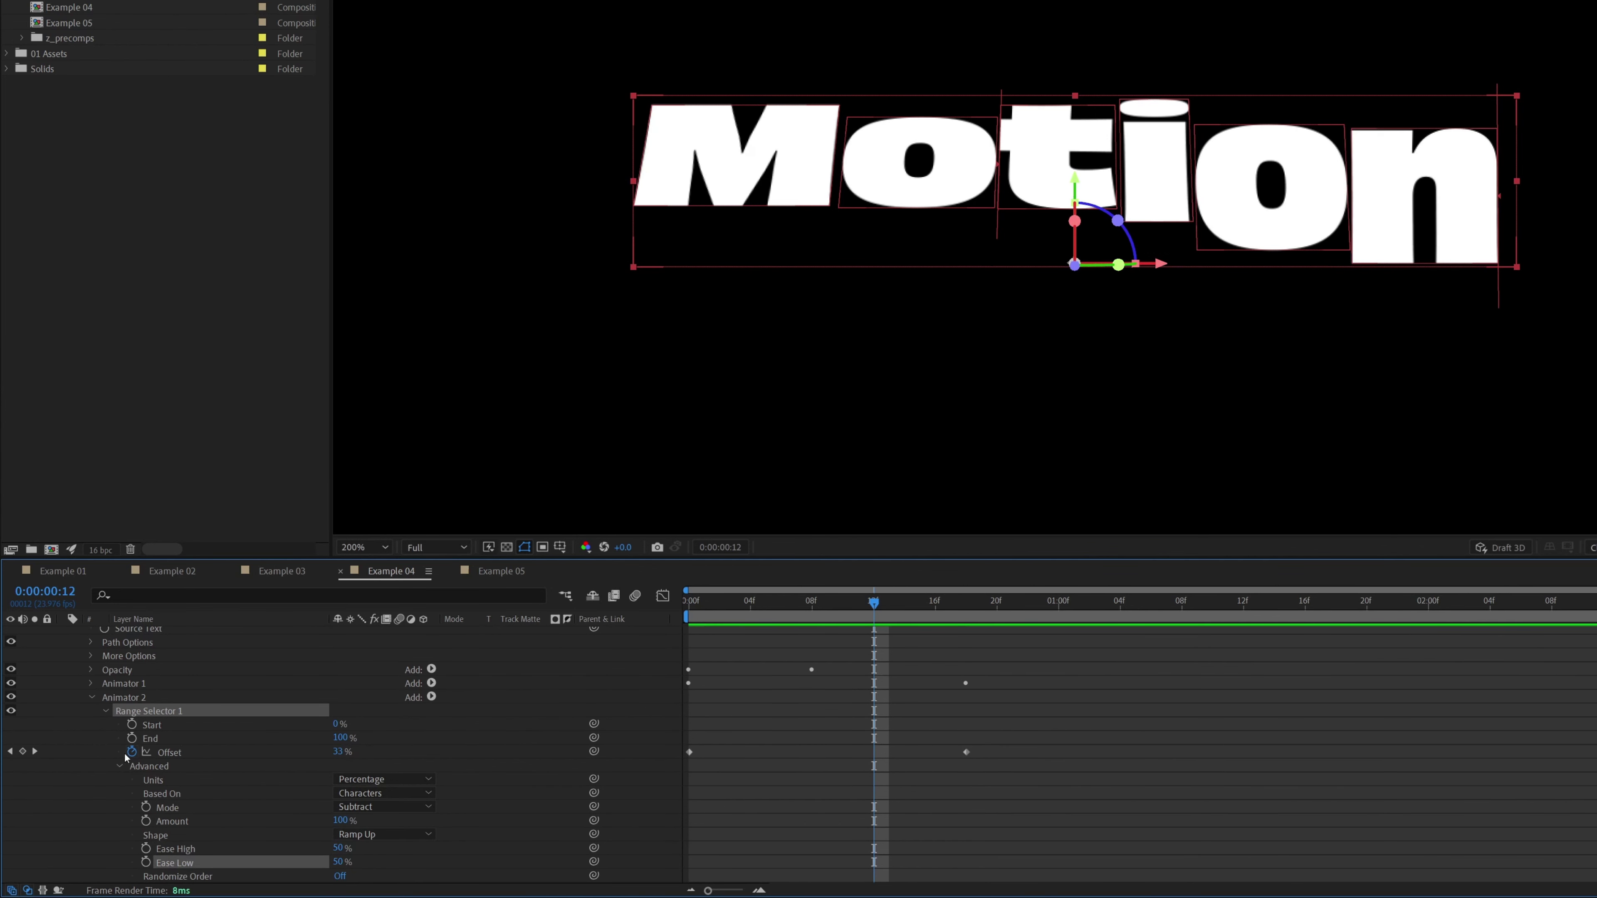
{"action": "left_click", "coordinate": [119, 767]}
{"action": "left_click", "coordinate": [105, 741]}
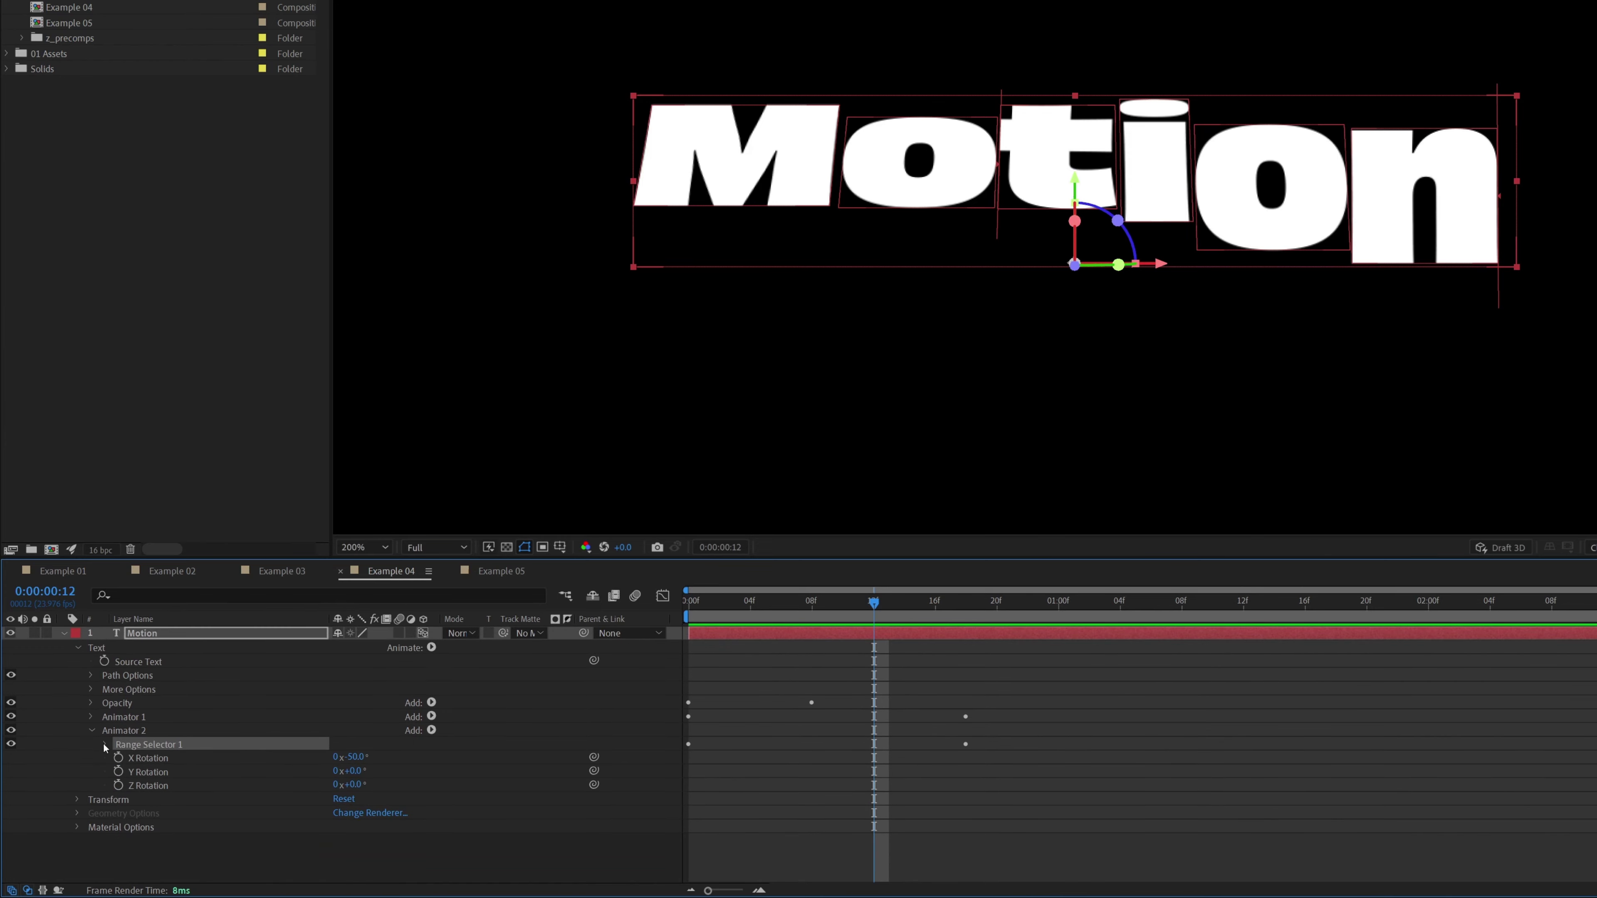
{"action": "left_click_drag", "start_coordinate": [770, 615], "coordinate": [716, 631]}
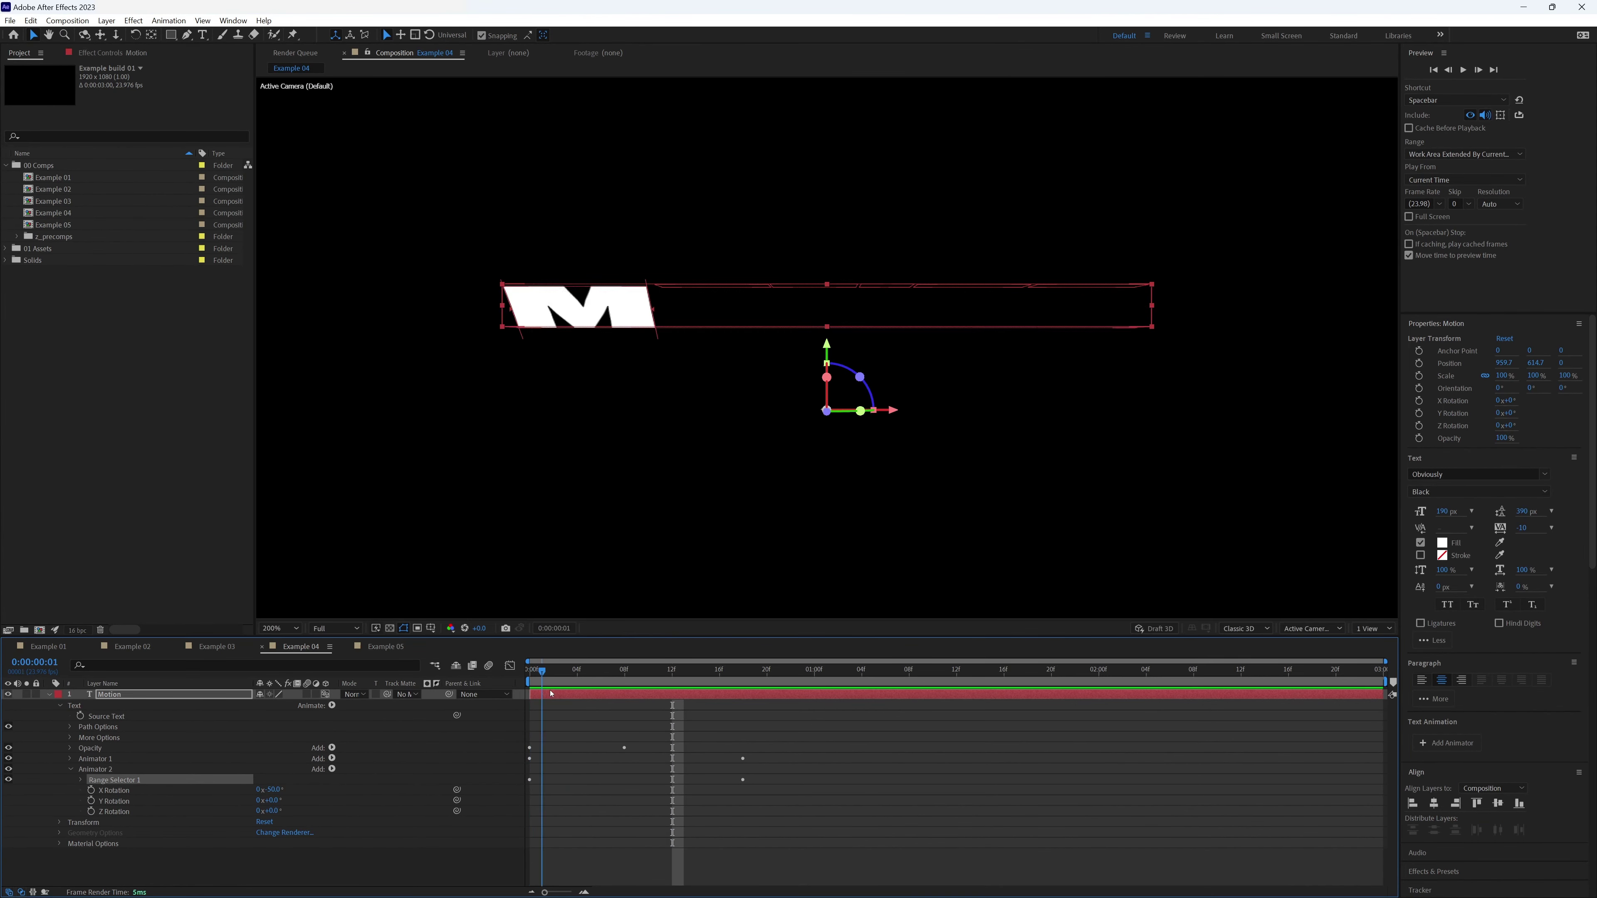
{"action": "left_click_drag", "start_coordinate": [551, 694], "coordinate": [651, 713]}
{"action": "key", "text": "space"}
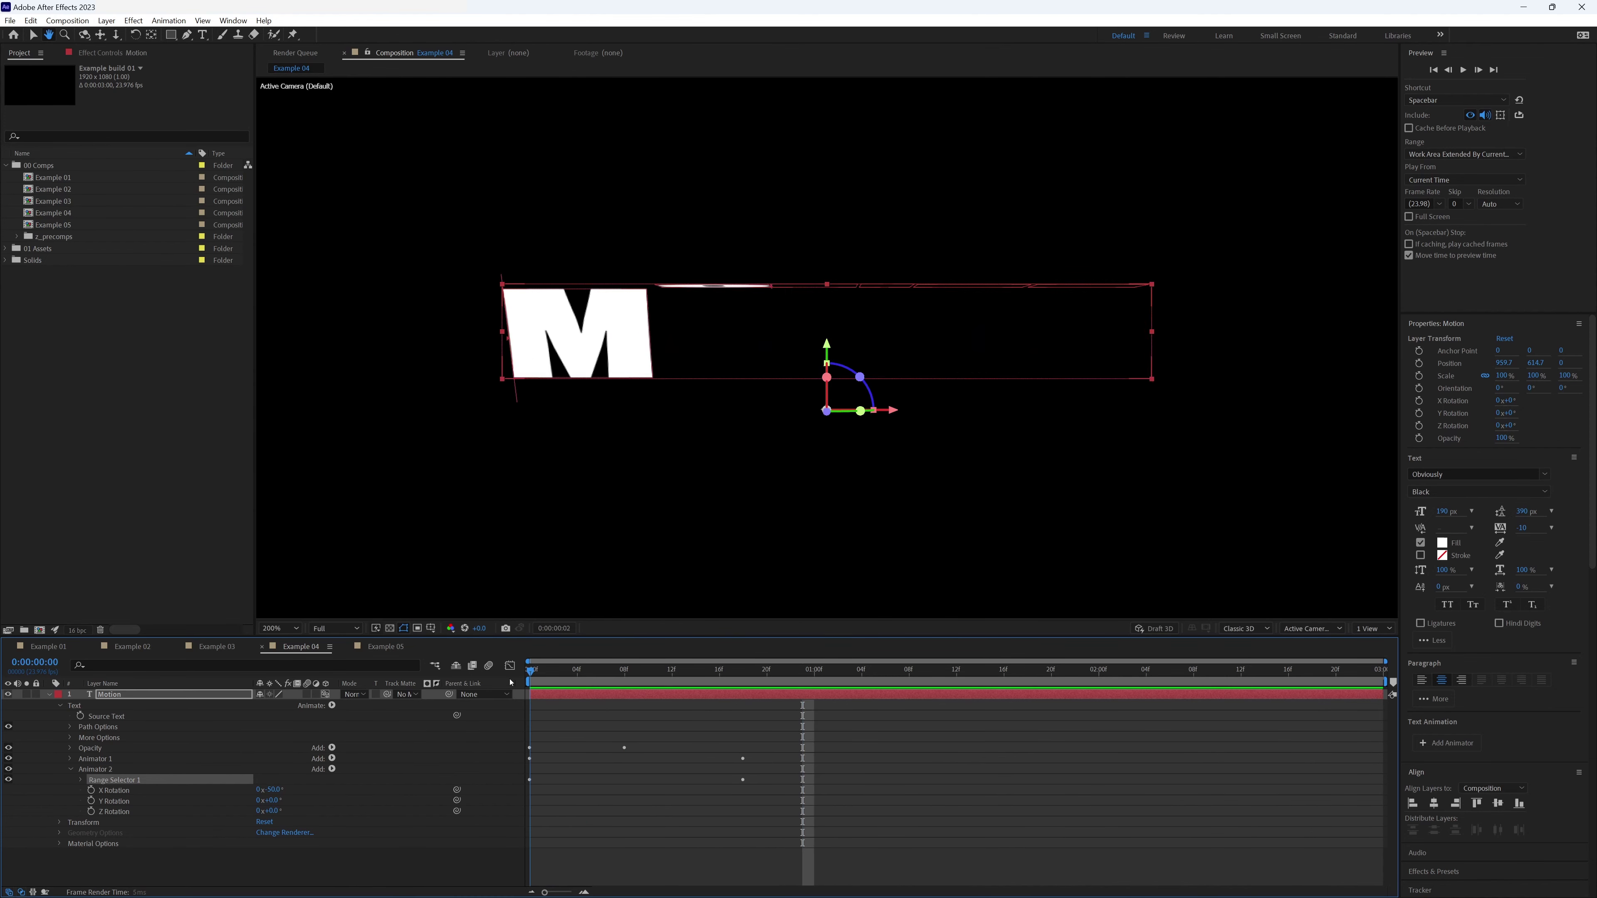
{"action": "key", "text": "space"}
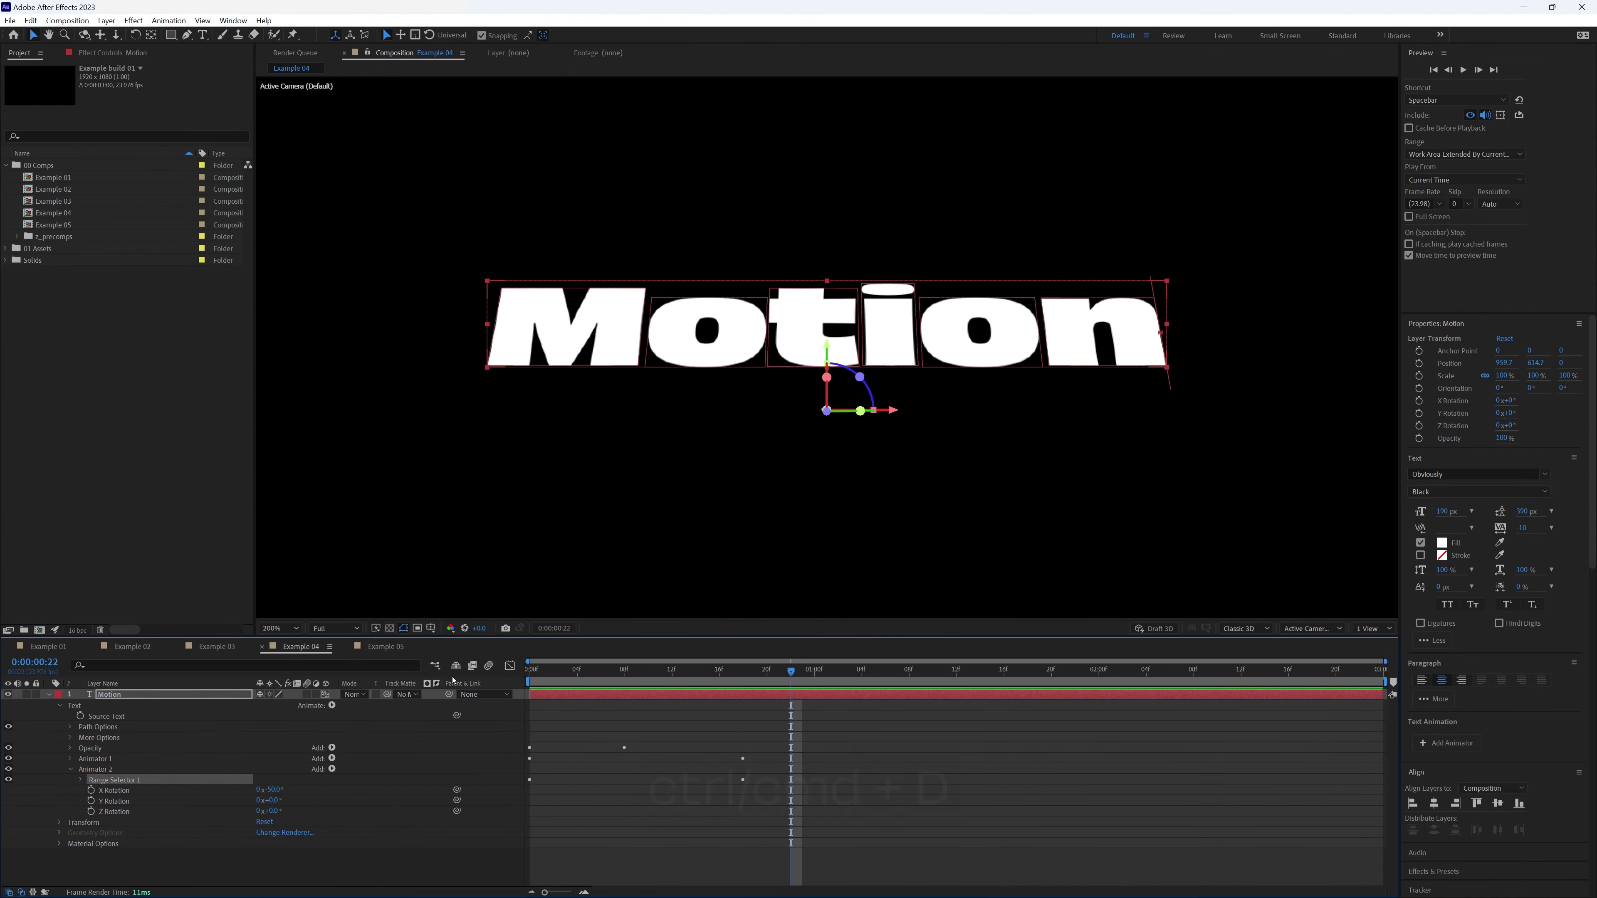
Duplicate Animator 2 and set the X Rotation of the copy, Animator 3, to 50°.
{"action": "left_click", "coordinate": [101, 769]}
{"action": "key", "text": "ctrl+d"}
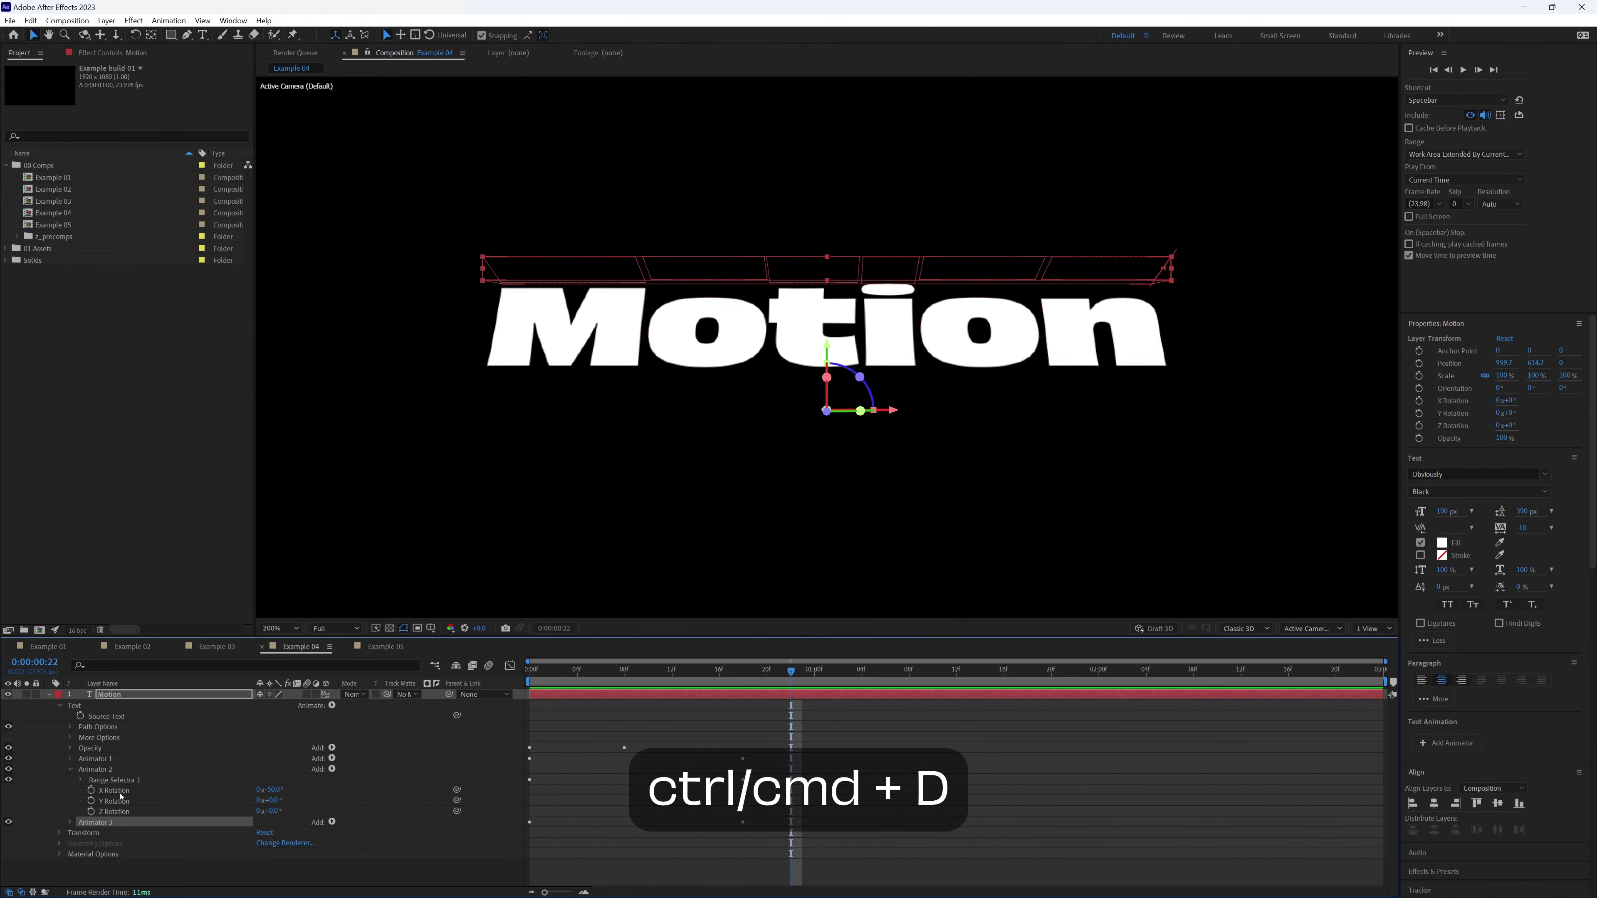
{"action": "left_click", "coordinate": [68, 771]}
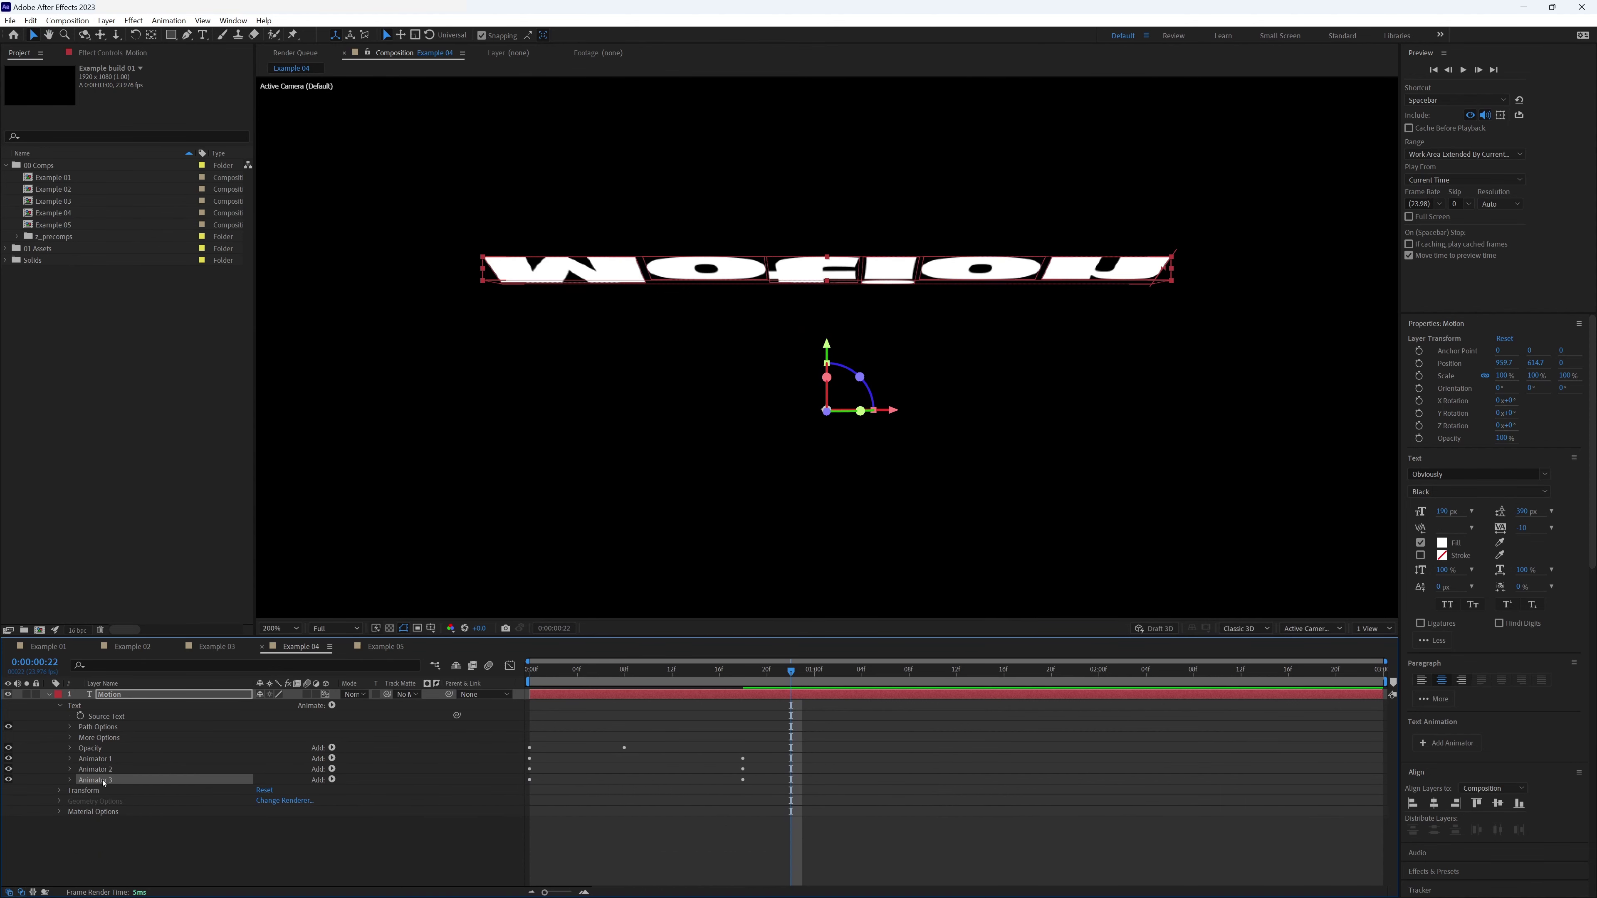
{"action": "left_click", "coordinate": [70, 780]}
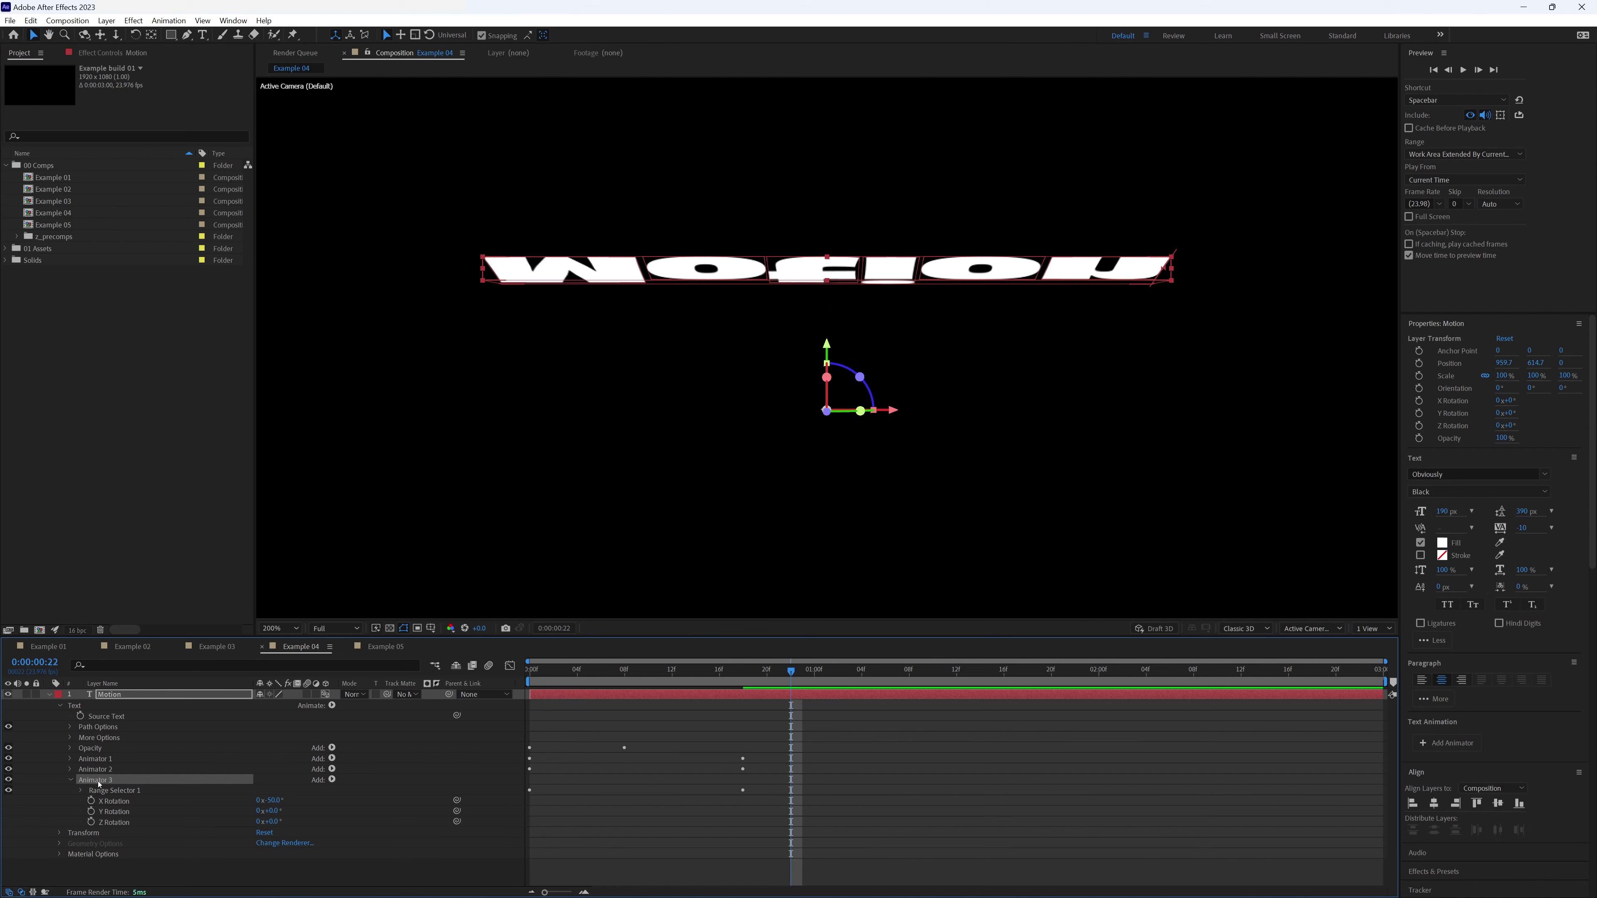
{"action": "left_click", "coordinate": [274, 801]}
{"action": "type", "text": "50"}
{"action": "key", "text": "Return"}
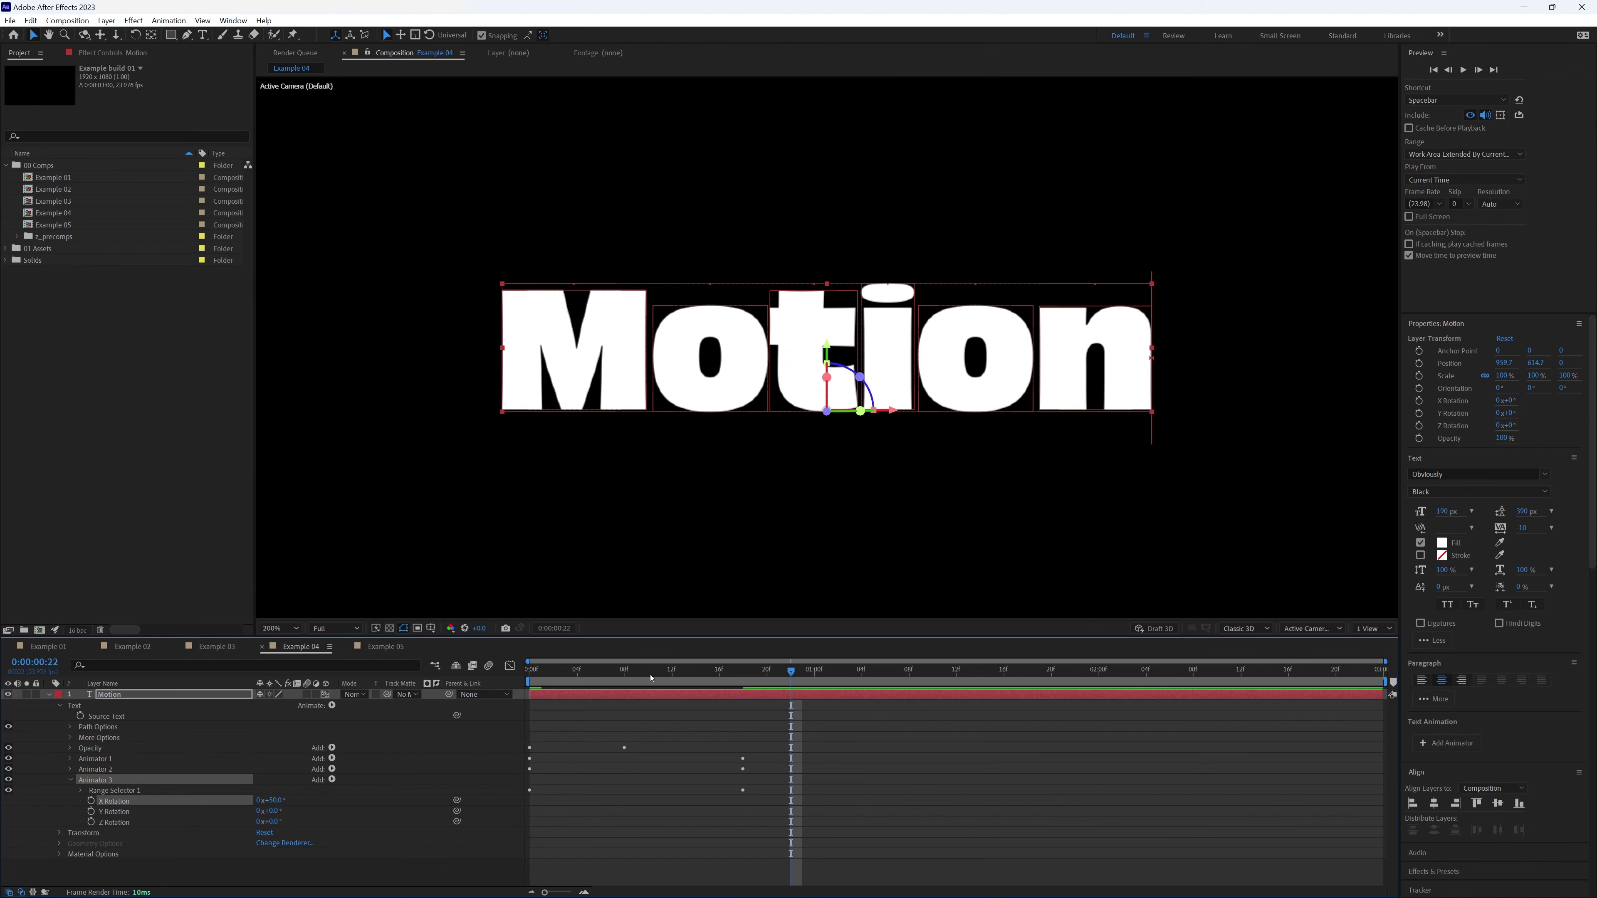
Preview the Example 04 reveal from the first frame with the new third rotation animator.
{"action": "left_click_drag", "start_coordinate": [624, 670], "coordinate": [488, 690]}
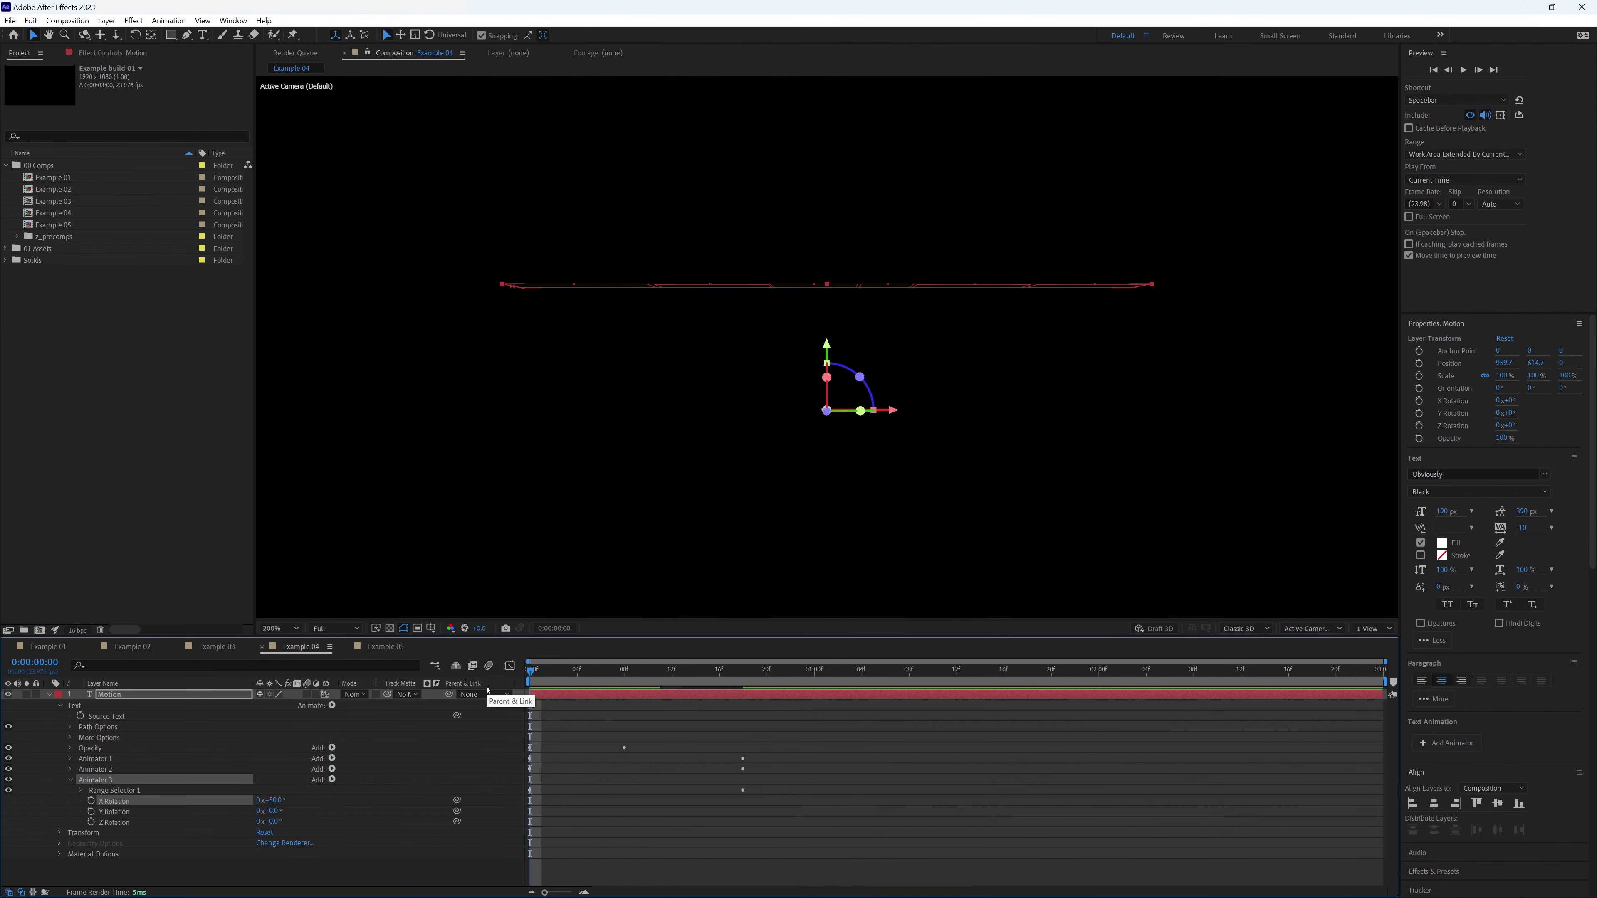
{"action": "key", "text": "space"}
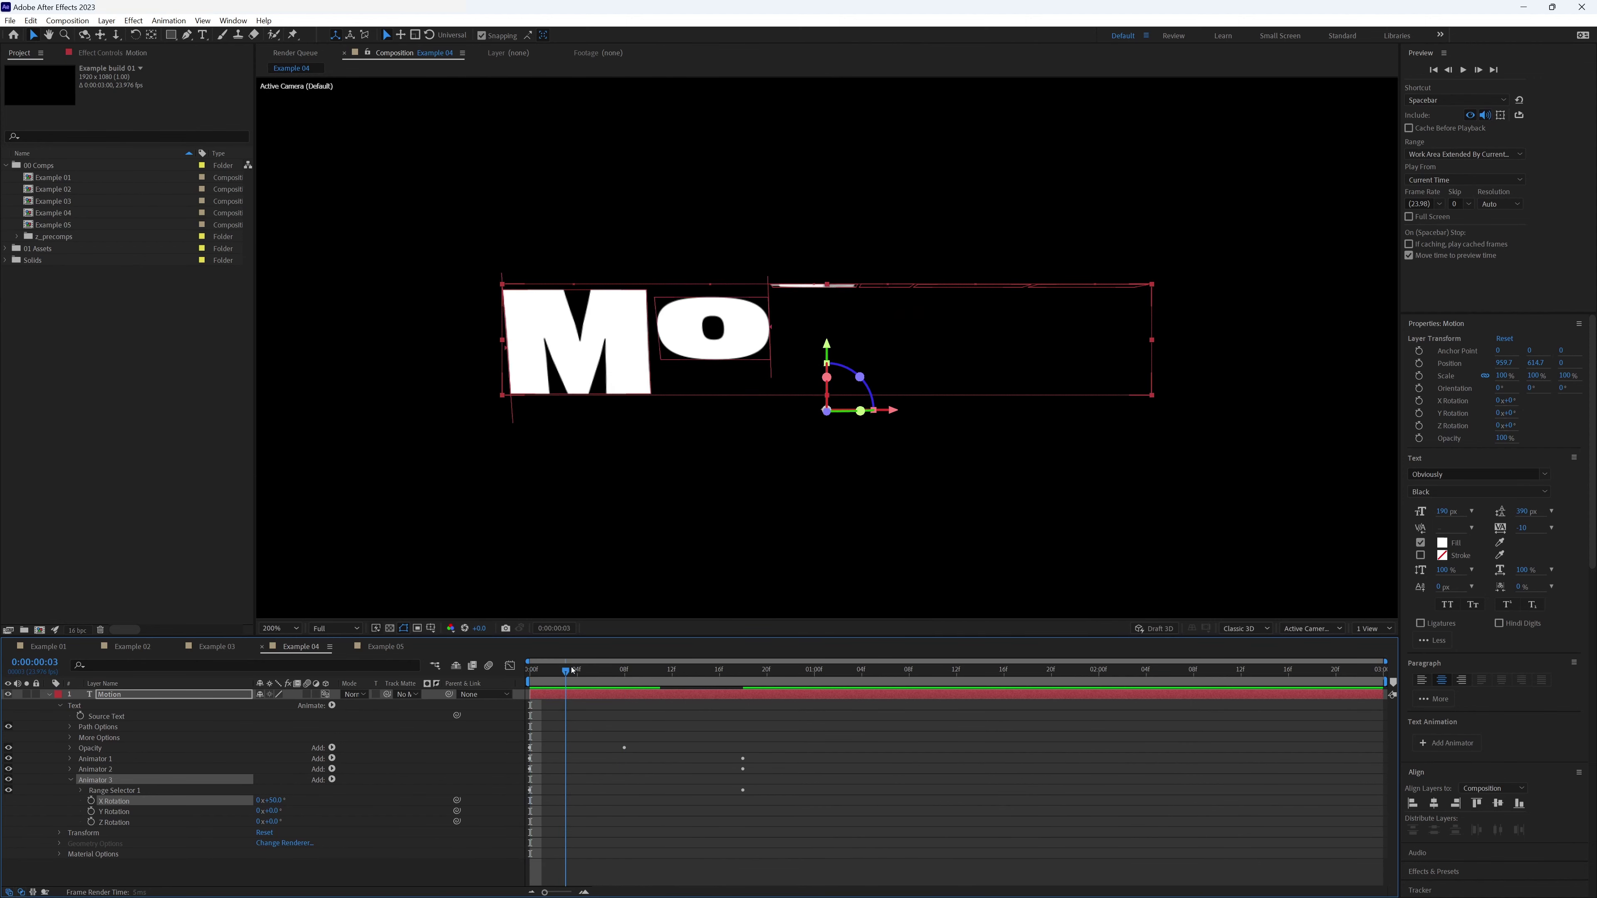
{"action": "key", "text": "space"}
Stagger the Offset keyframes so Animator 2's begin at frame 3 and Animator 3's begin at frame 6.
{"action": "key", "text": "u"}
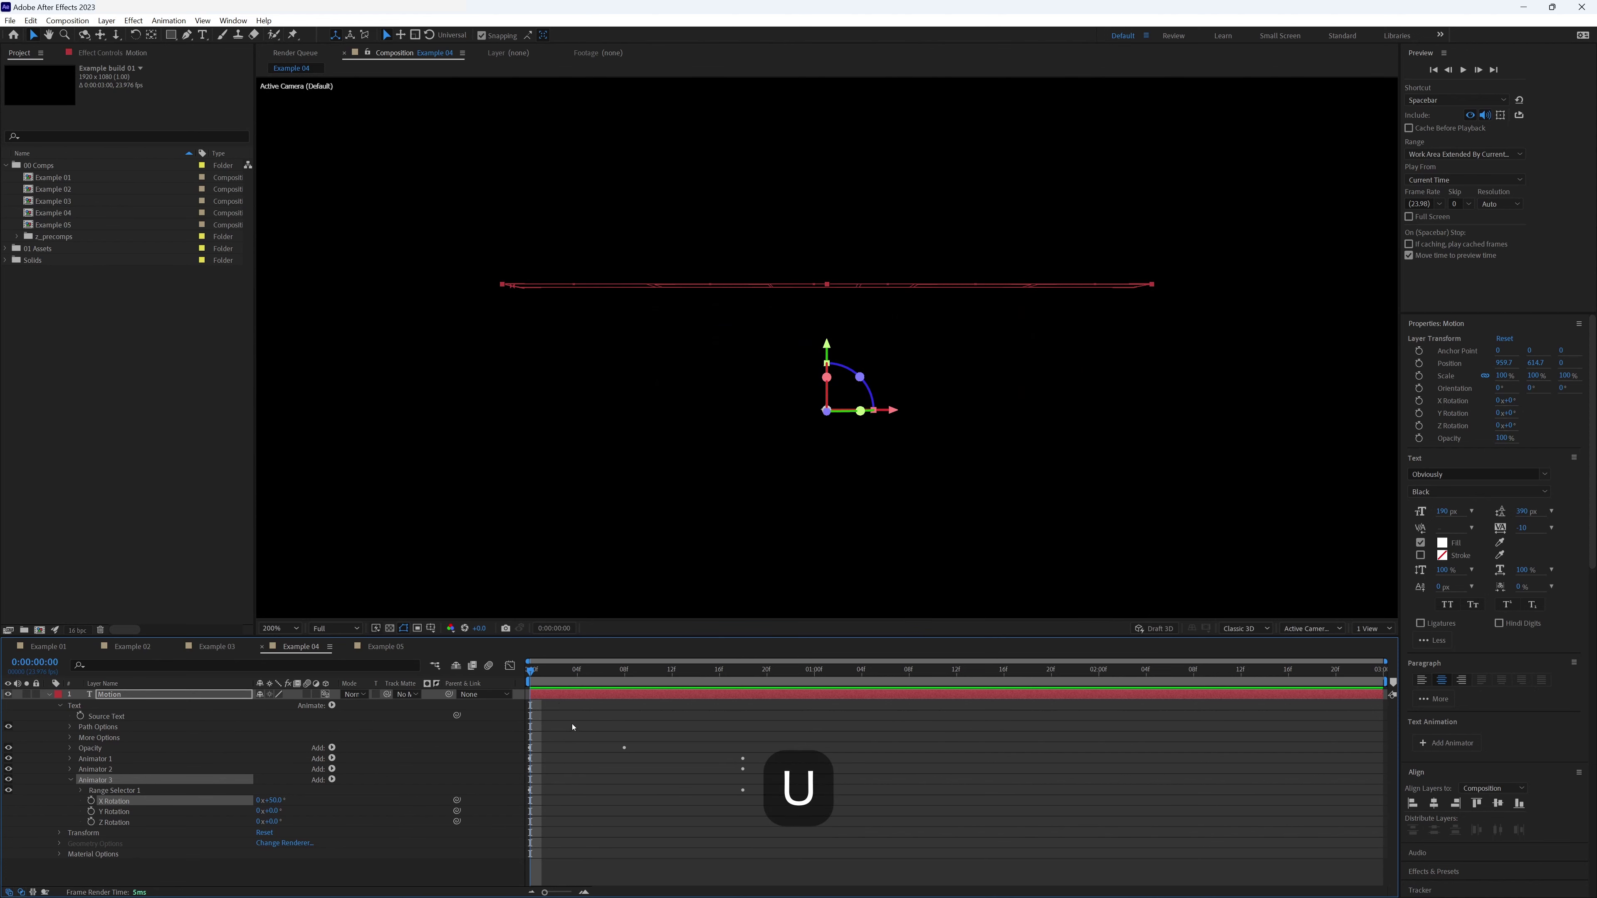
{"action": "left_click_drag", "start_coordinate": [774, 754], "coordinate": [601, 780]}
{"action": "left_click_drag", "start_coordinate": [773, 726], "coordinate": [516, 755]}
{"action": "left_click_drag", "start_coordinate": [534, 675], "coordinate": [824, 804]}
Preview the staggered letter flip from the beginning of the composition.
{"action": "left_click", "coordinate": [536, 676]}
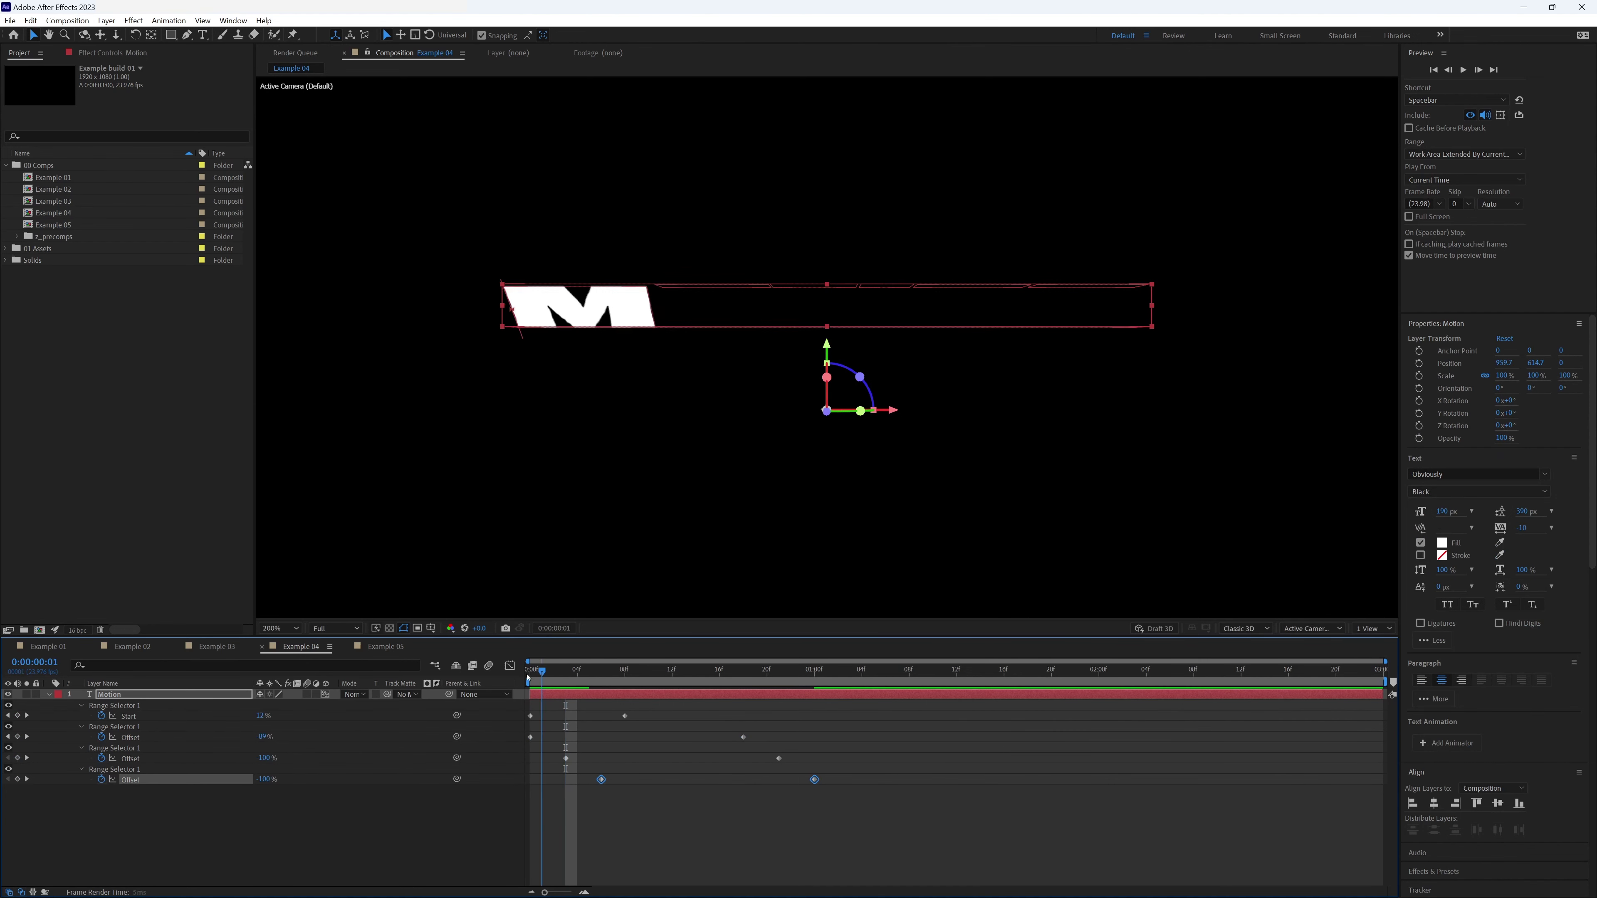
{"action": "key", "text": "space"}
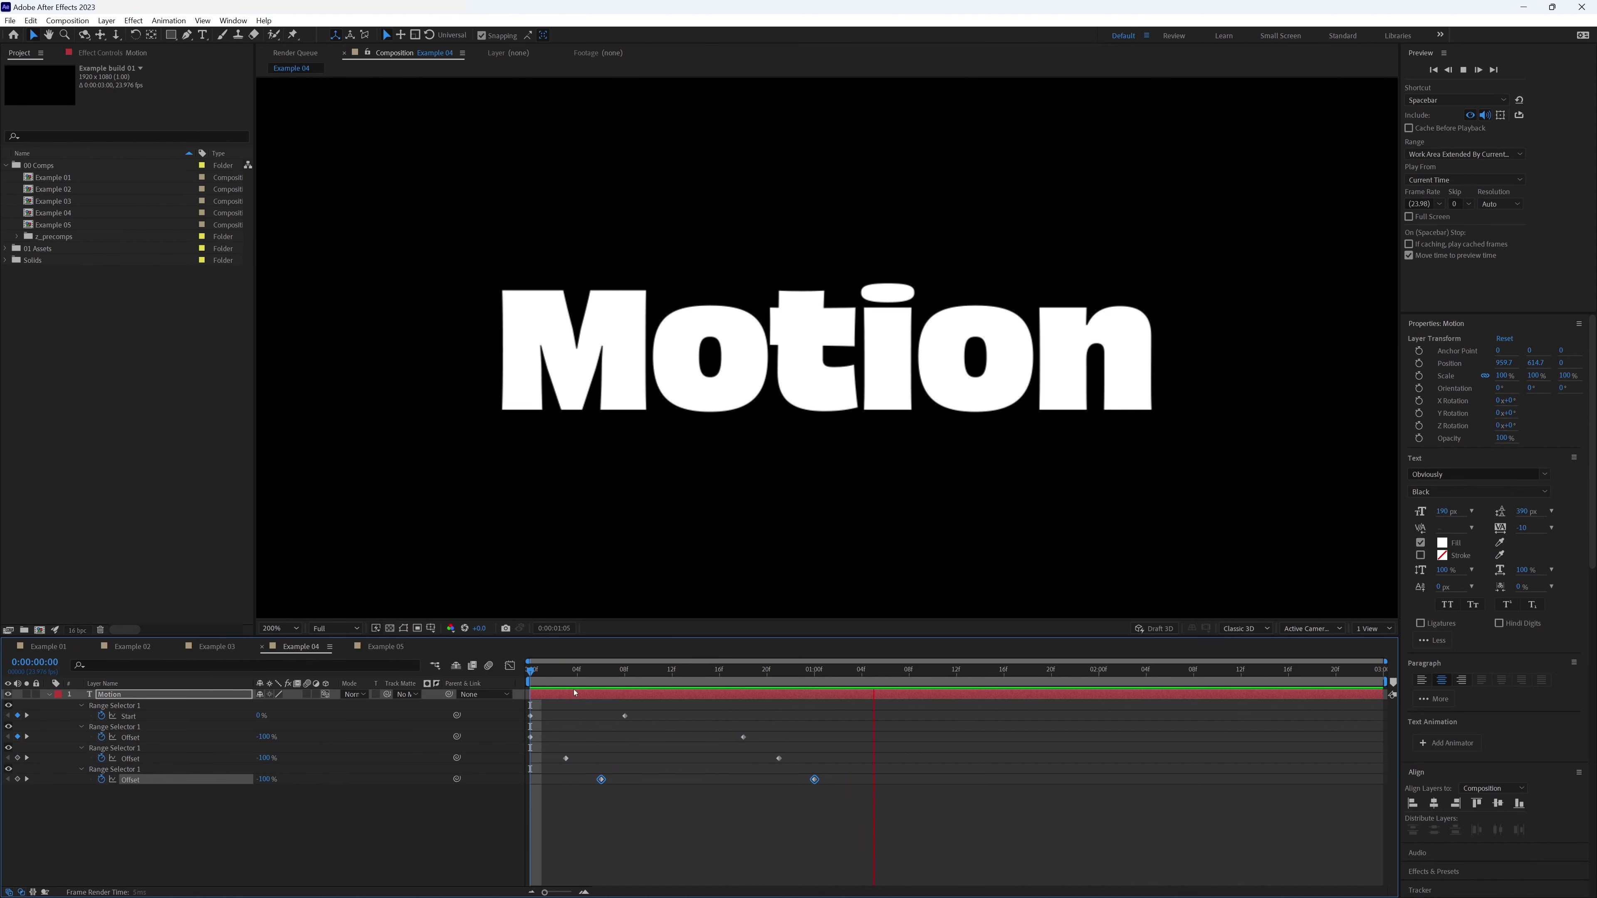
{"action": "left_click", "coordinate": [530, 679]}
{"action": "key", "text": "space"}
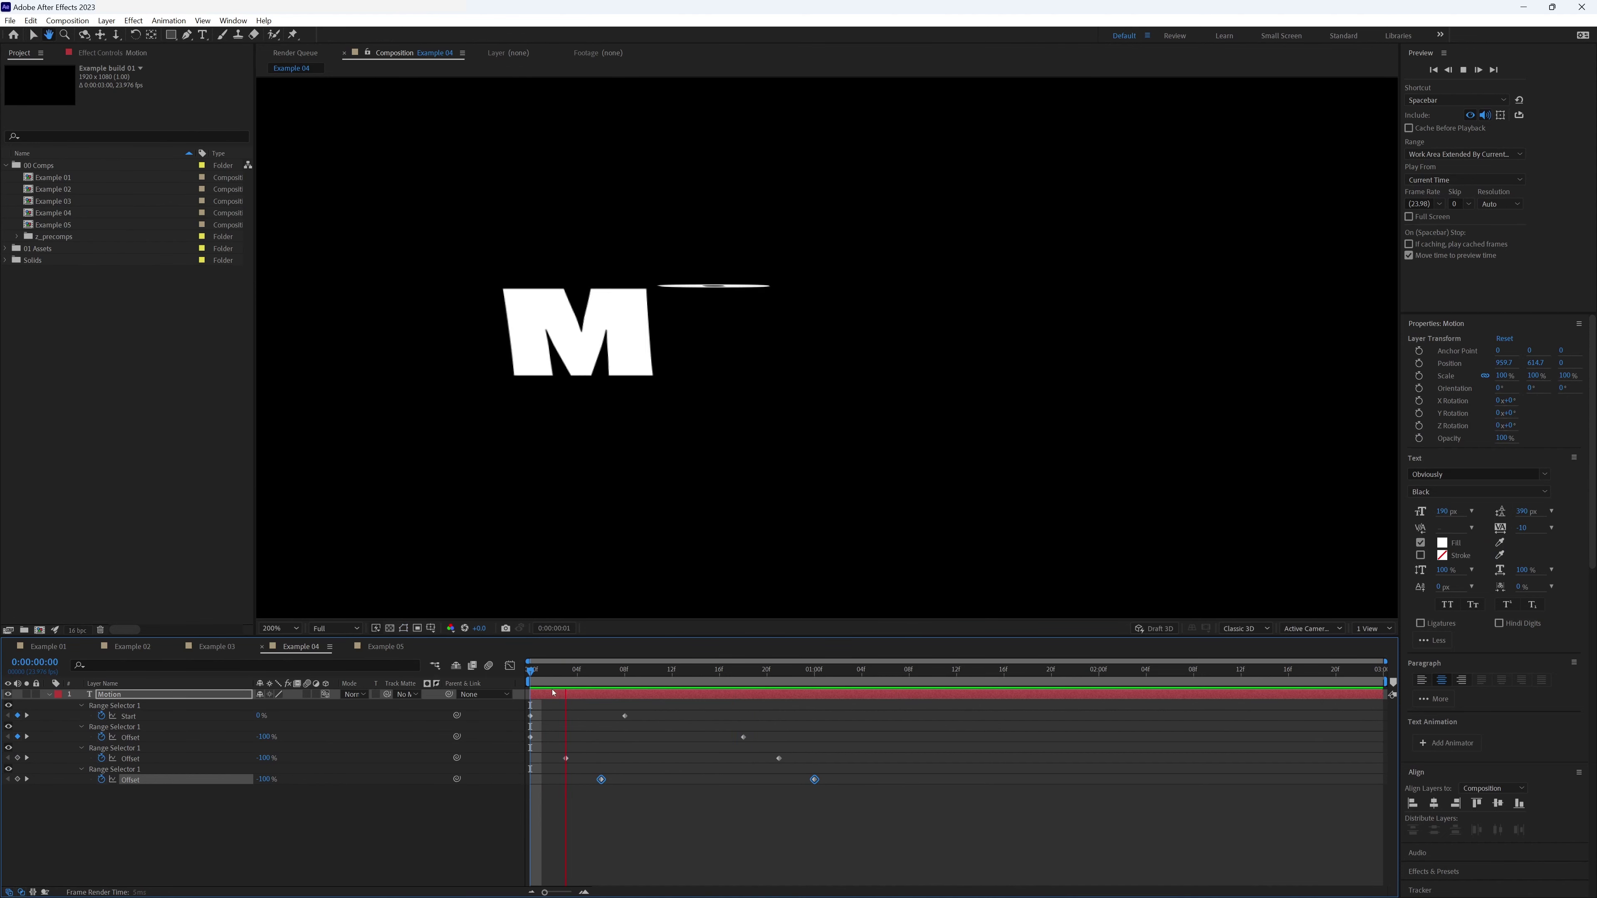
{"action": "key", "text": "space"}
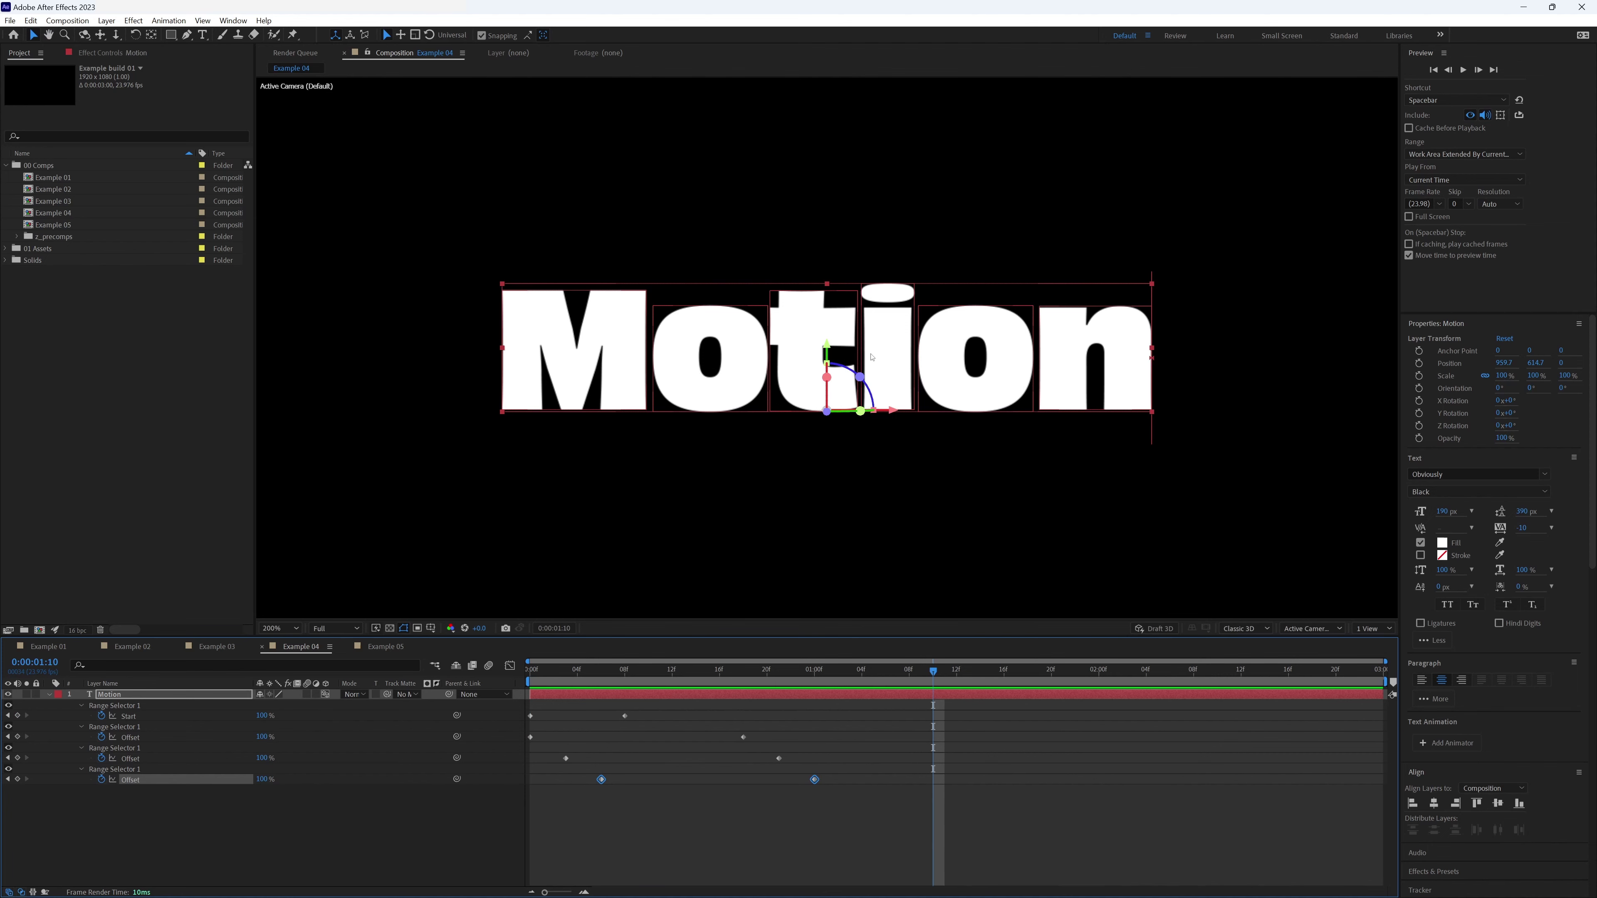
Collapse the existing animators of the Motion layer and duplicate Animator 3.
{"action": "left_click", "coordinate": [49, 693]}
{"action": "left_click", "coordinate": [69, 749]}
{"action": "left_click", "coordinate": [69, 758]}
{"action": "left_click", "coordinate": [69, 769]}
{"action": "left_click", "coordinate": [69, 780]}
{"action": "left_click", "coordinate": [97, 783]}
{"action": "key", "text": "ctrl+d"}
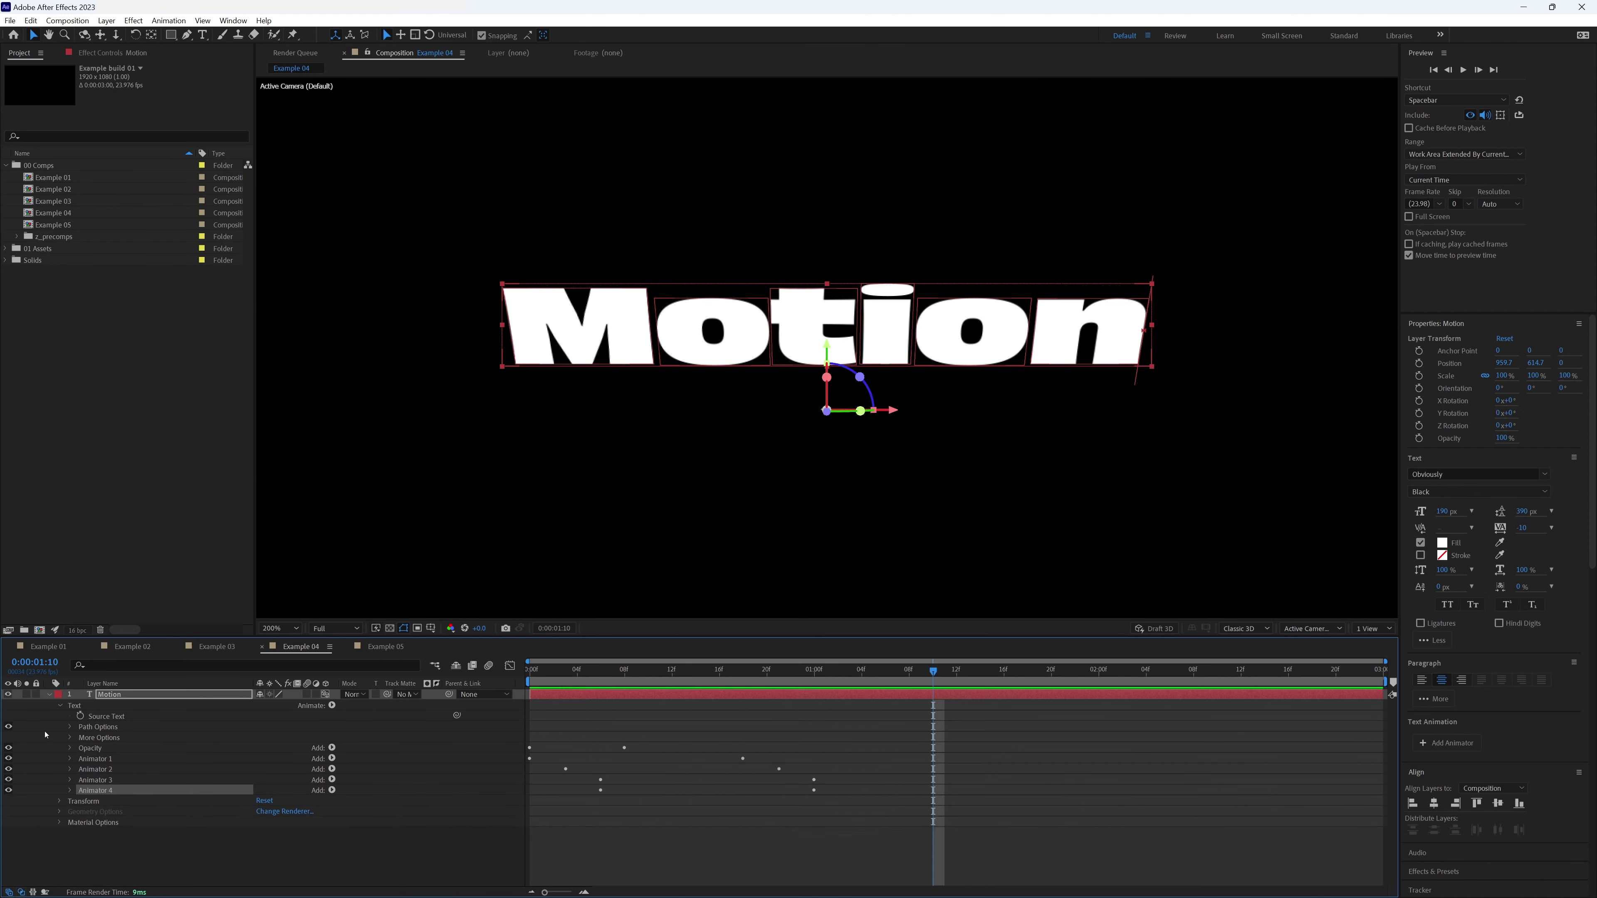
Shift both Offset keyframes of Animator 4 three frames later, starting at frame 9, and preview the motion.
{"action": "left_click", "coordinate": [71, 792]}
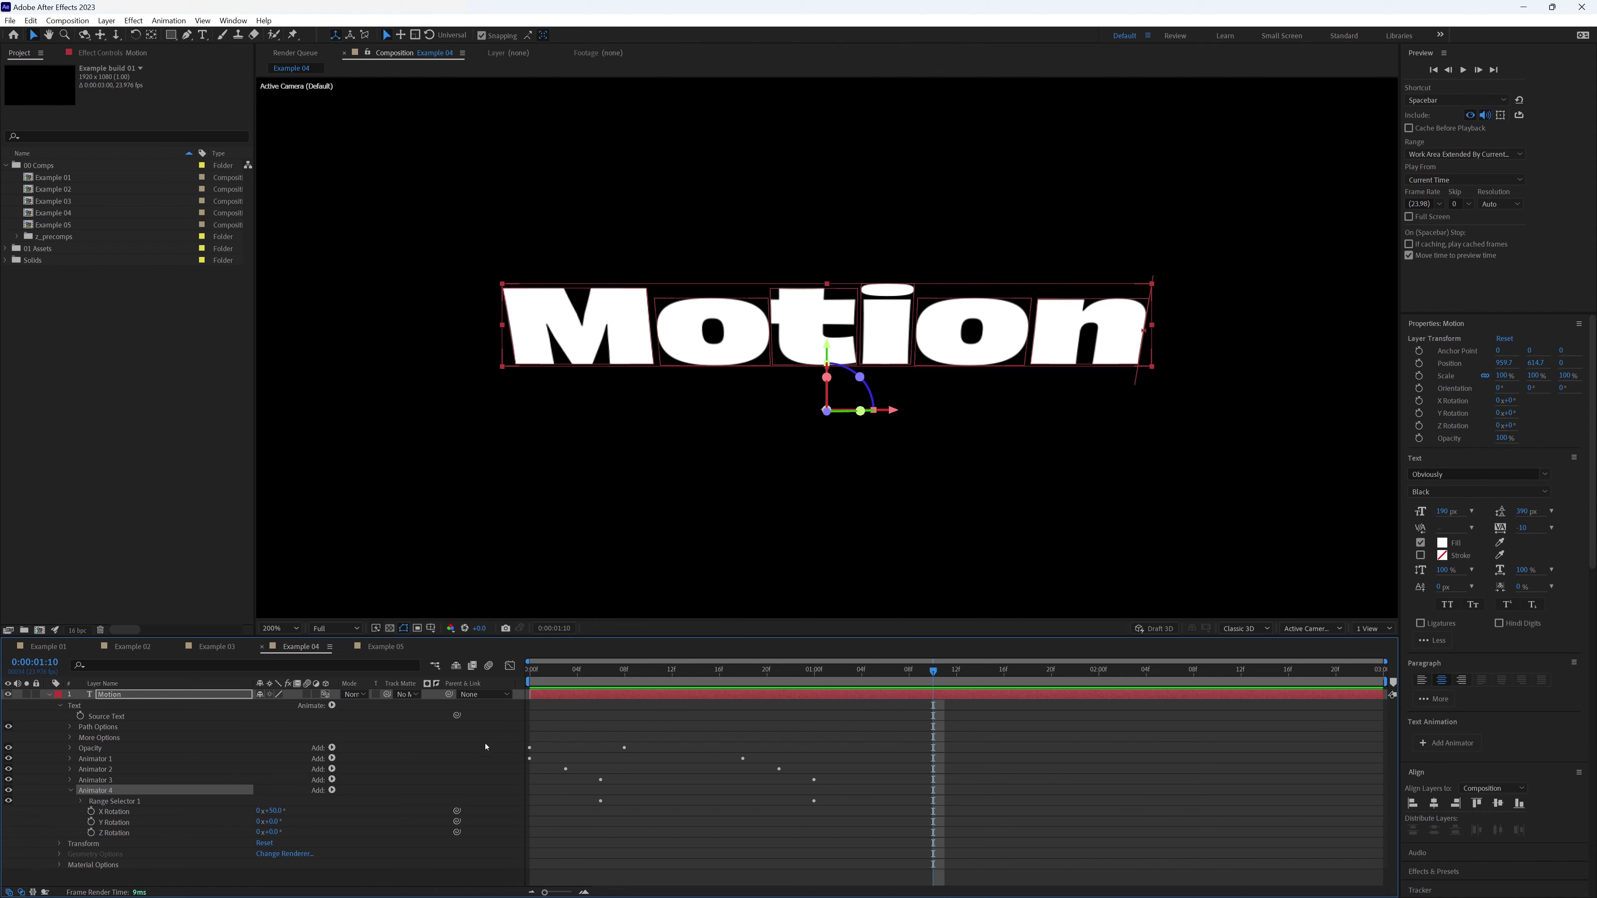
{"action": "key", "text": "u"}
{"action": "left_click_drag", "start_coordinate": [580, 797], "coordinate": [900, 826]}
{"action": "left_click_drag", "start_coordinate": [602, 803], "coordinate": [645, 809]}
{"action": "left_click", "coordinate": [614, 673]}
{"action": "key", "text": "space"}
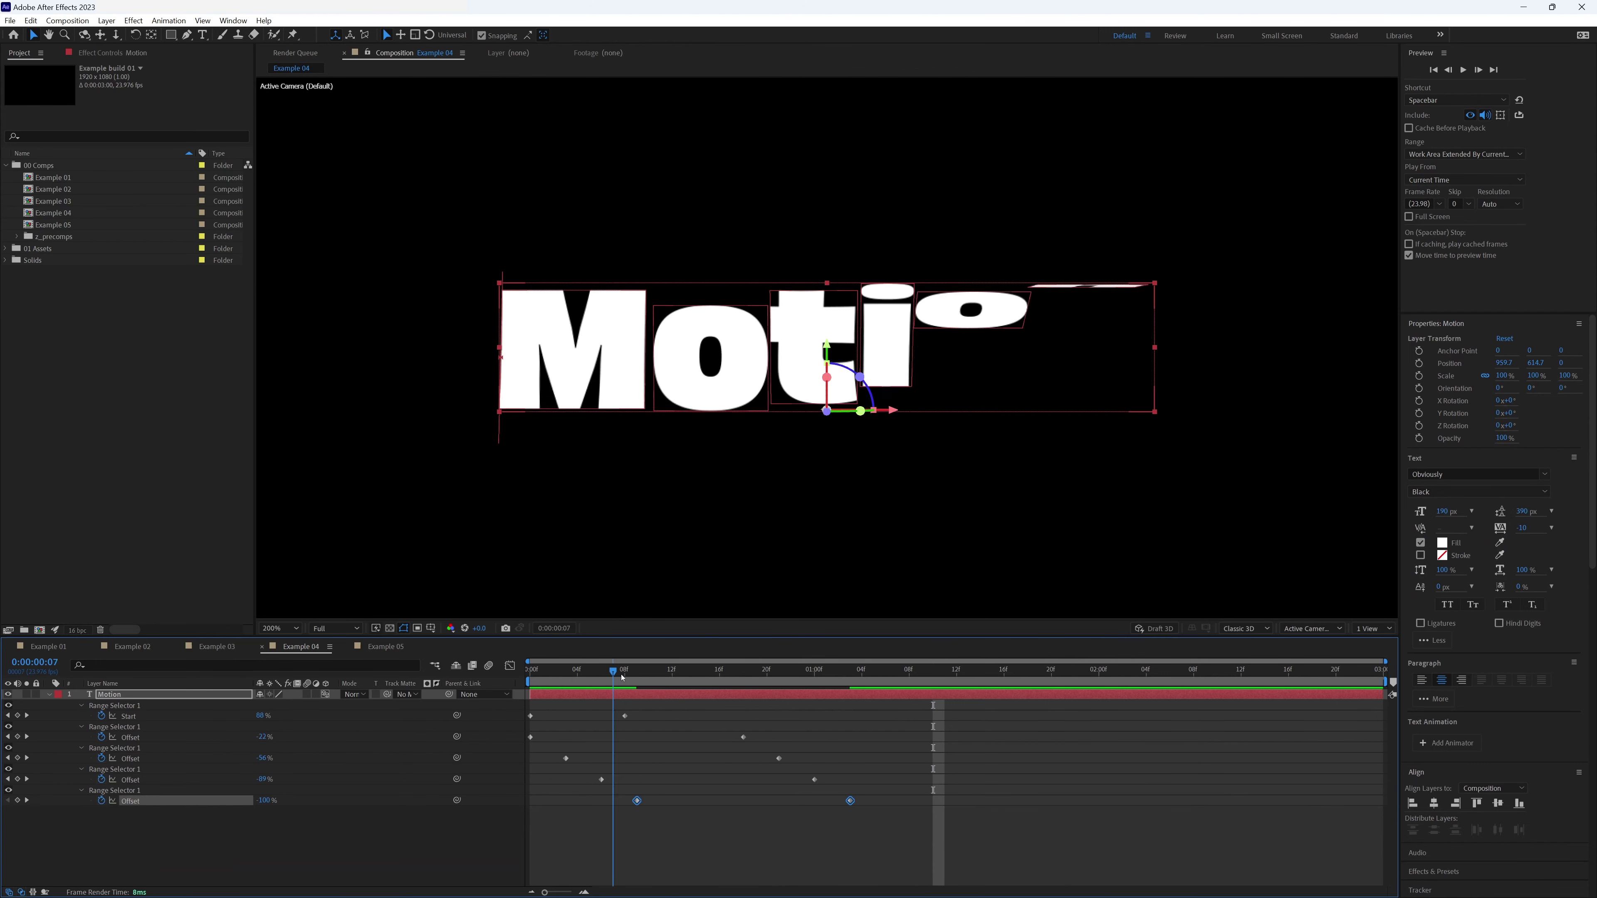
Collapse Opacity and Animators 1 to 3, keep Animator 4 expanded, and move the current time to 0:00:01:11.
{"action": "left_click", "coordinate": [48, 695]}
{"action": "left_click", "coordinate": [71, 748]}
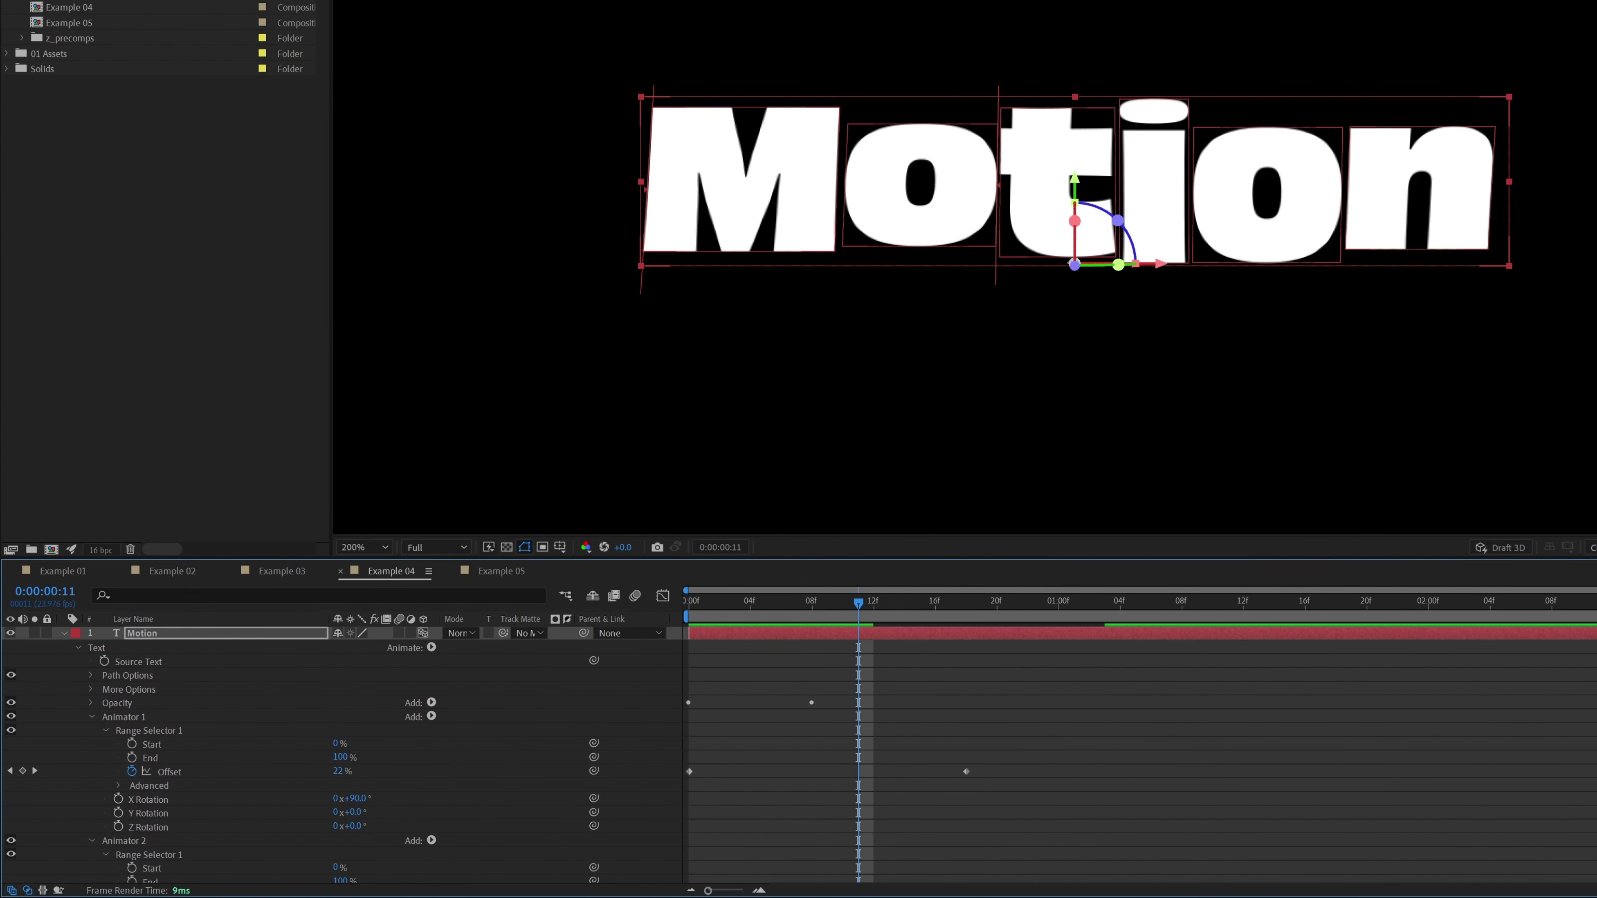
{"action": "left_click", "coordinate": [91, 718]}
{"action": "left_click", "coordinate": [92, 731]}
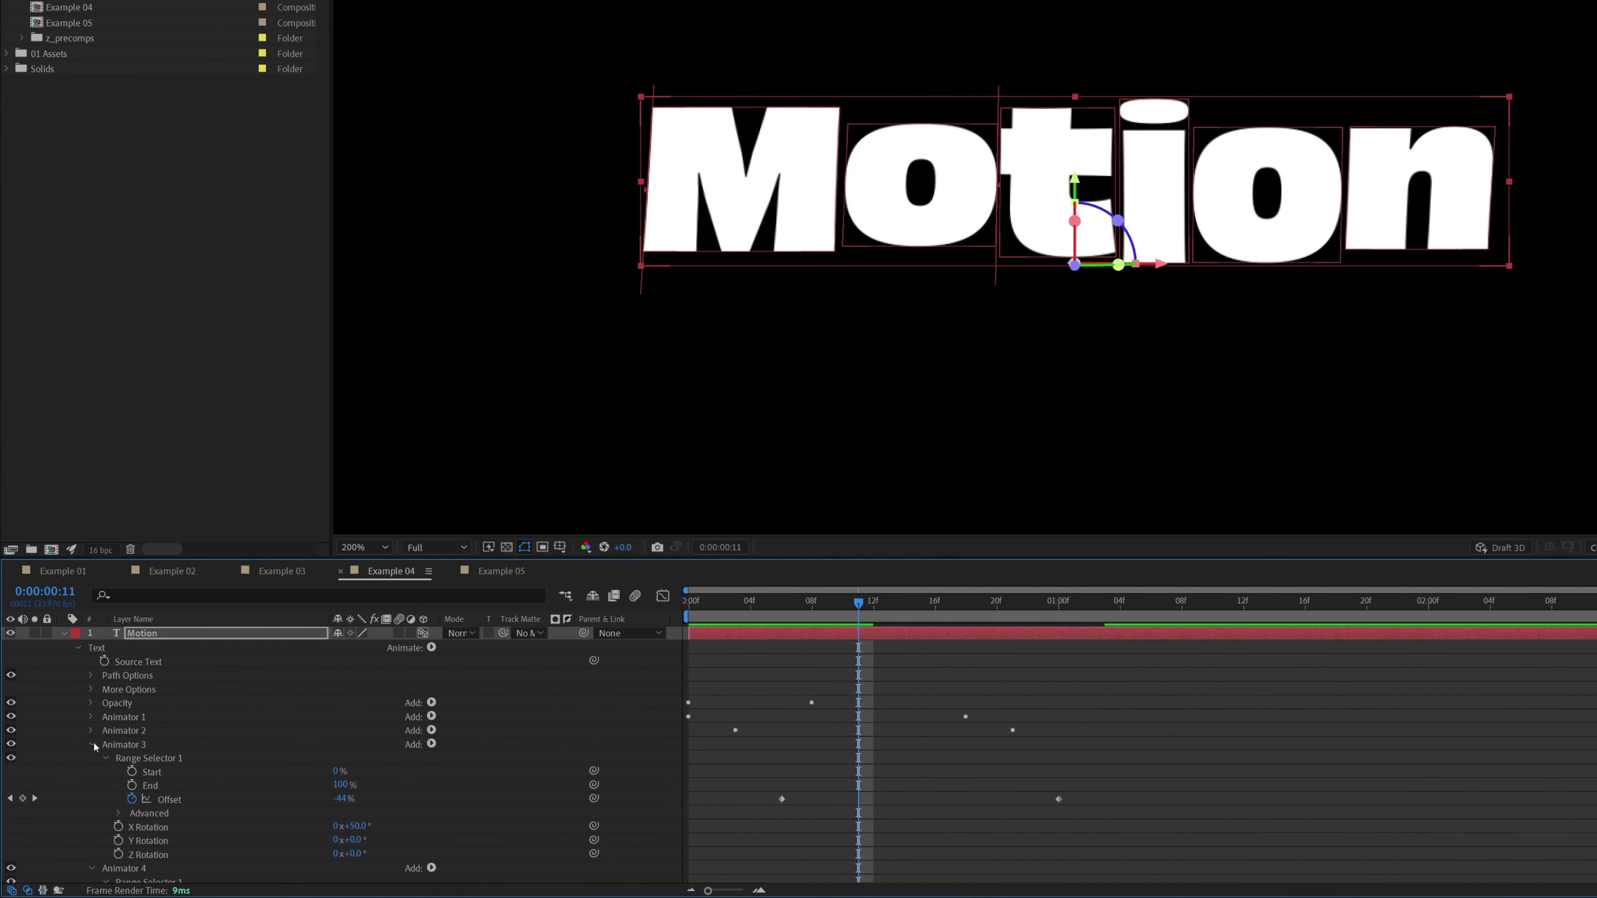
{"action": "left_click", "coordinate": [92, 745]}
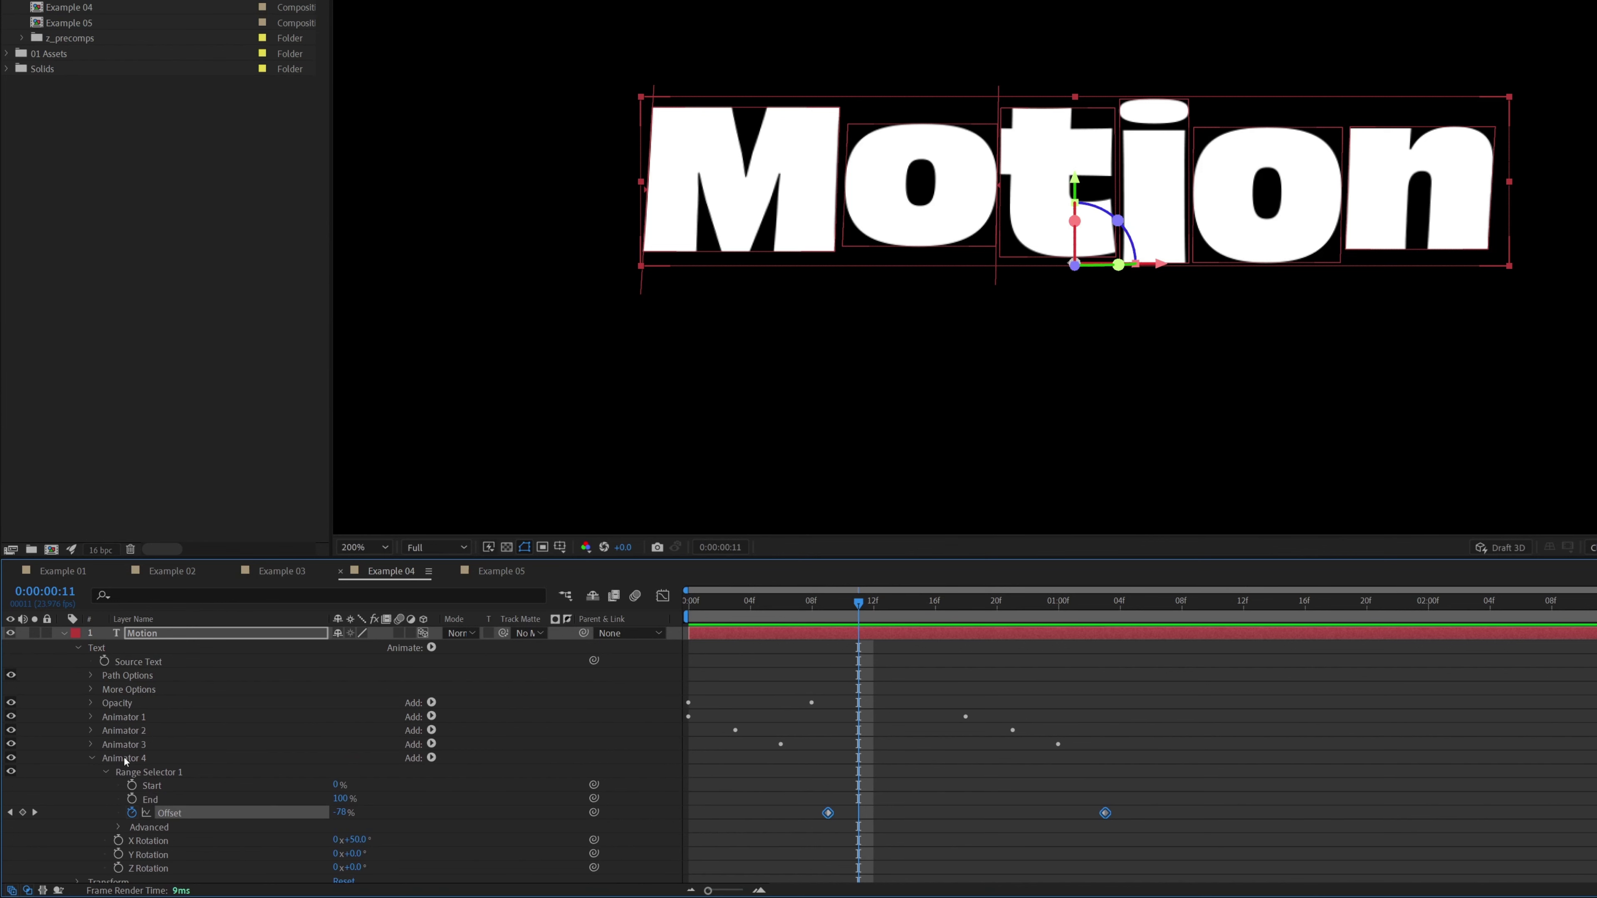
{"action": "left_click_drag", "start_coordinate": [859, 602], "coordinate": [1135, 603]}
{"action": "left_click_drag", "start_coordinate": [1266, 601], "coordinate": [1229, 602]}
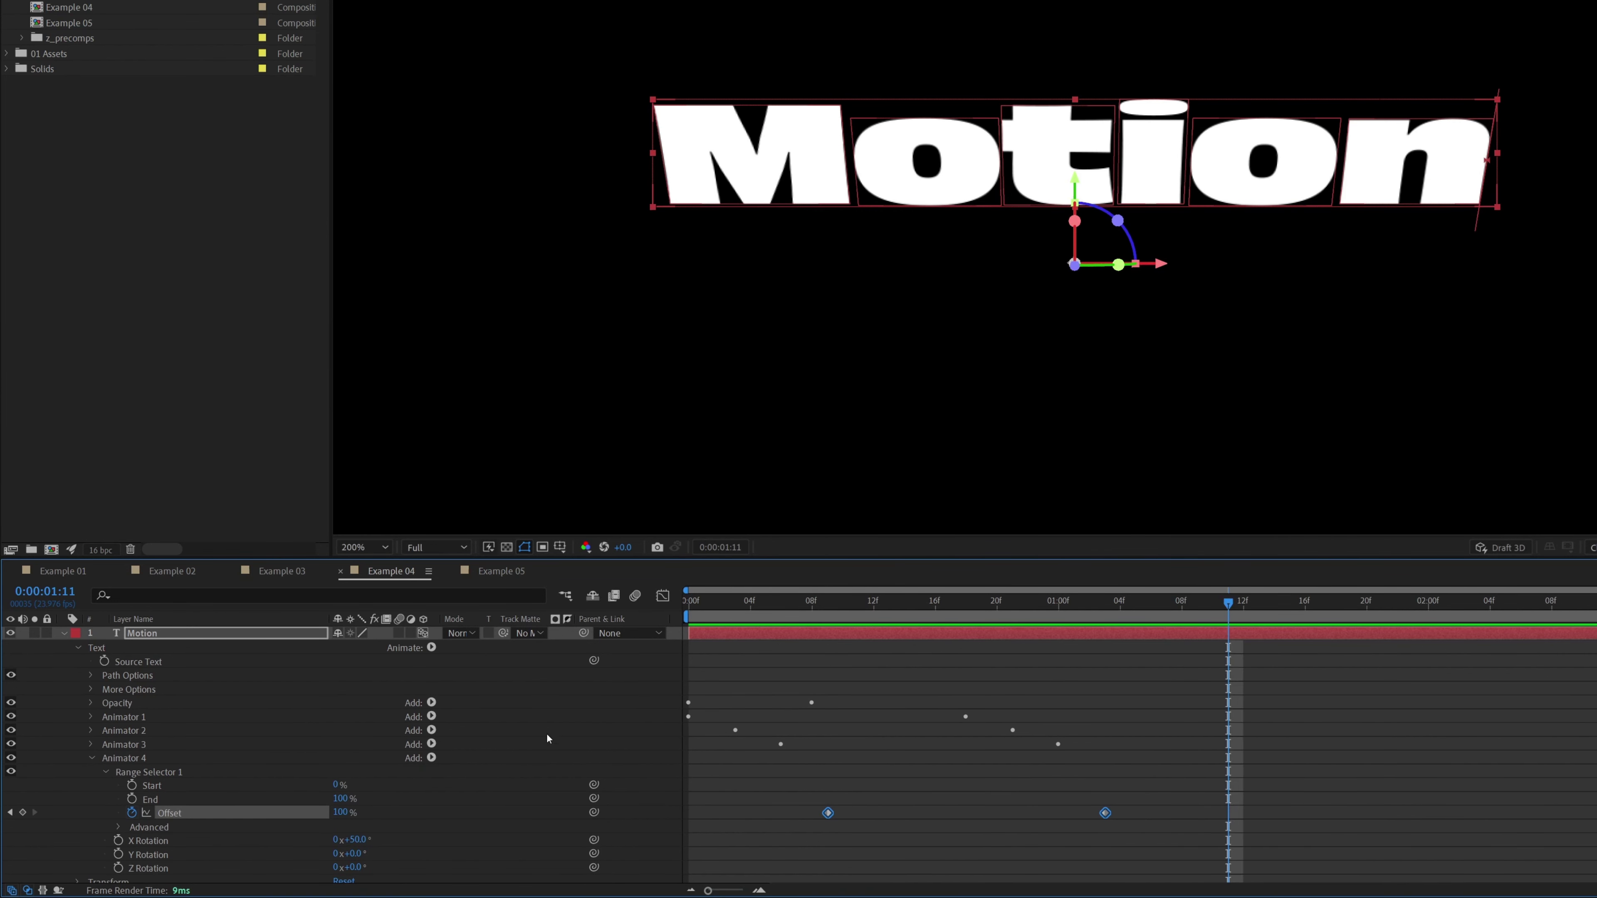
Set the X Rotation of Animator 4 to 0°.
{"action": "left_click", "coordinate": [403, 841]}
{"action": "left_click", "coordinate": [357, 841]}
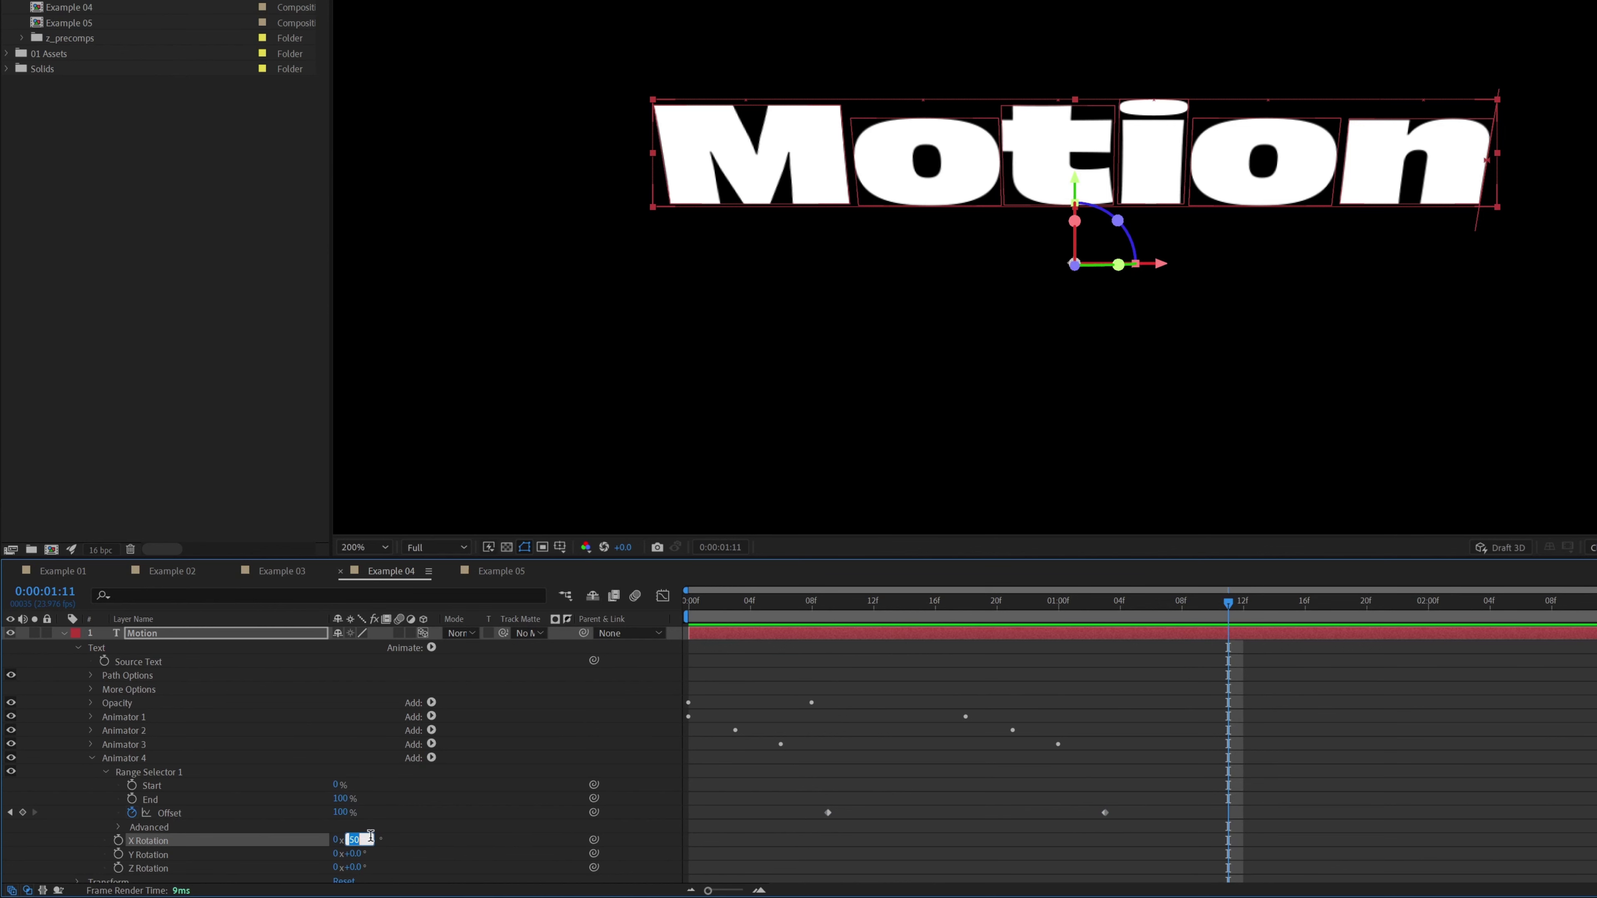
{"action": "type", "text": "0"}
{"action": "key", "text": "Return"}
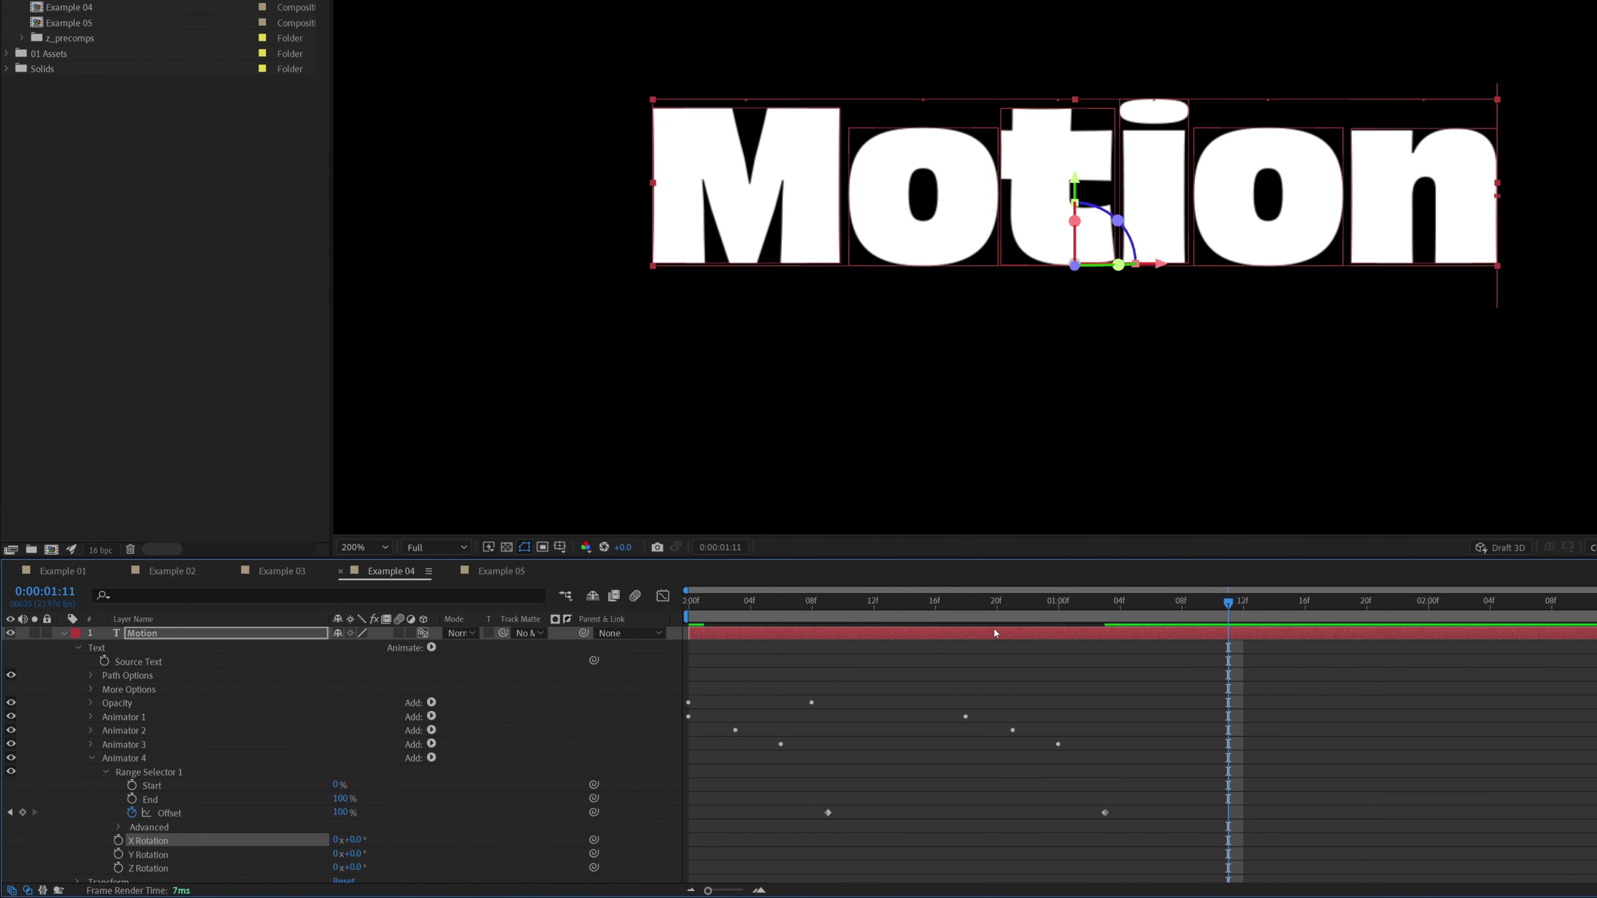
Set the X Rotation of Animator 3 to 70° while Animator 4 is switched off.
{"action": "left_click_drag", "start_coordinate": [1066, 610], "coordinate": [953, 651]}
{"action": "left_click", "coordinate": [109, 758]}
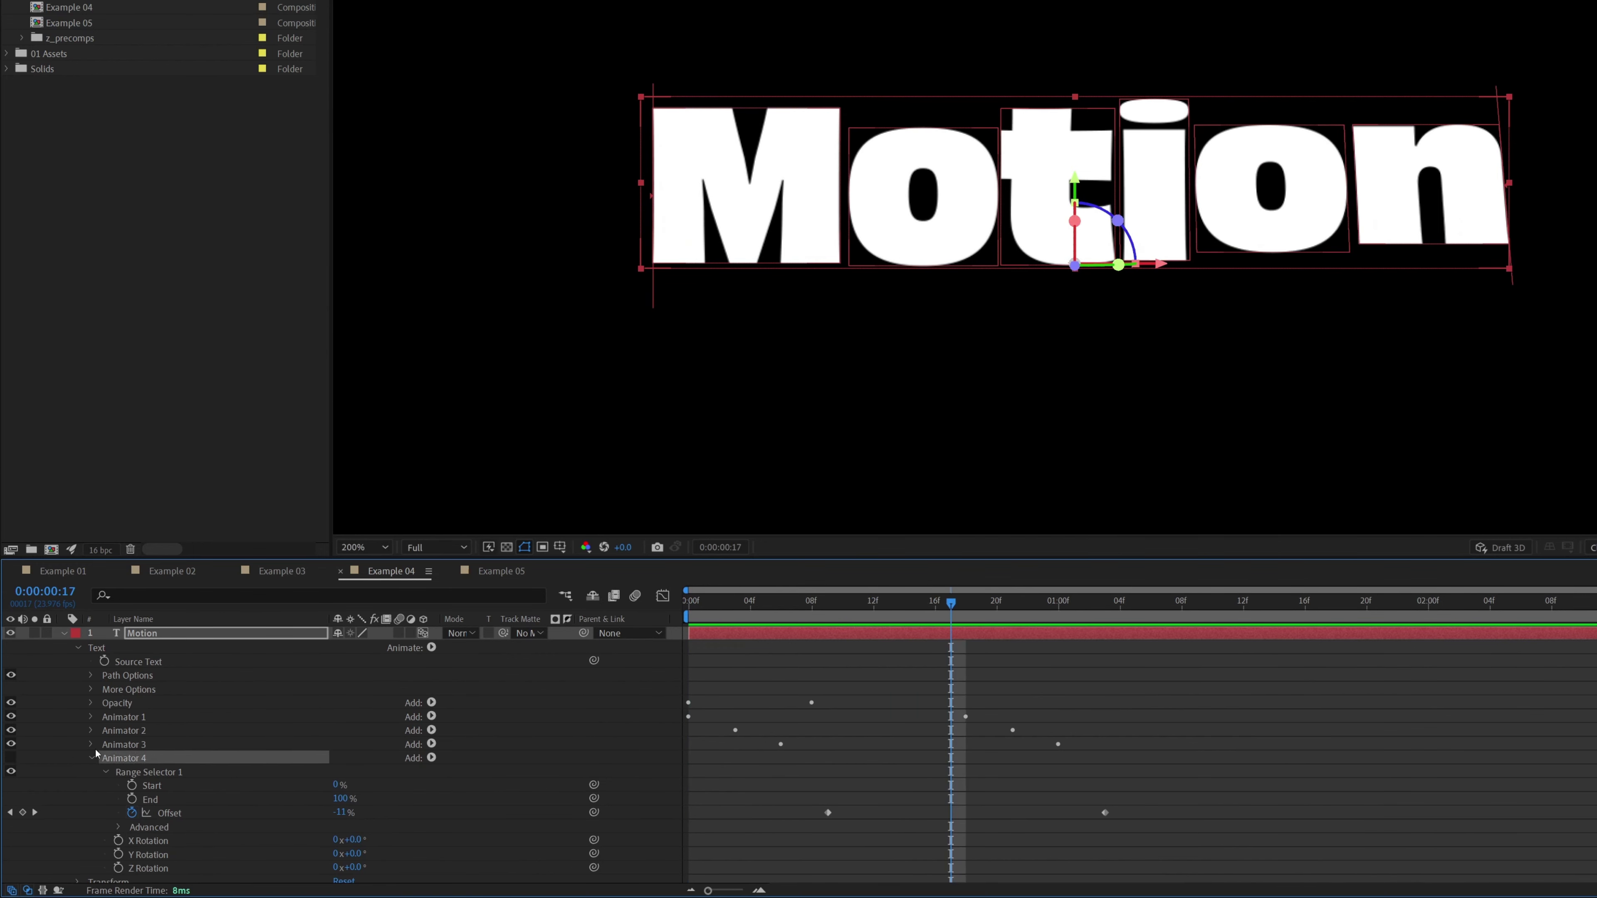
{"action": "left_click", "coordinate": [120, 745]}
{"action": "left_click", "coordinate": [93, 746]}
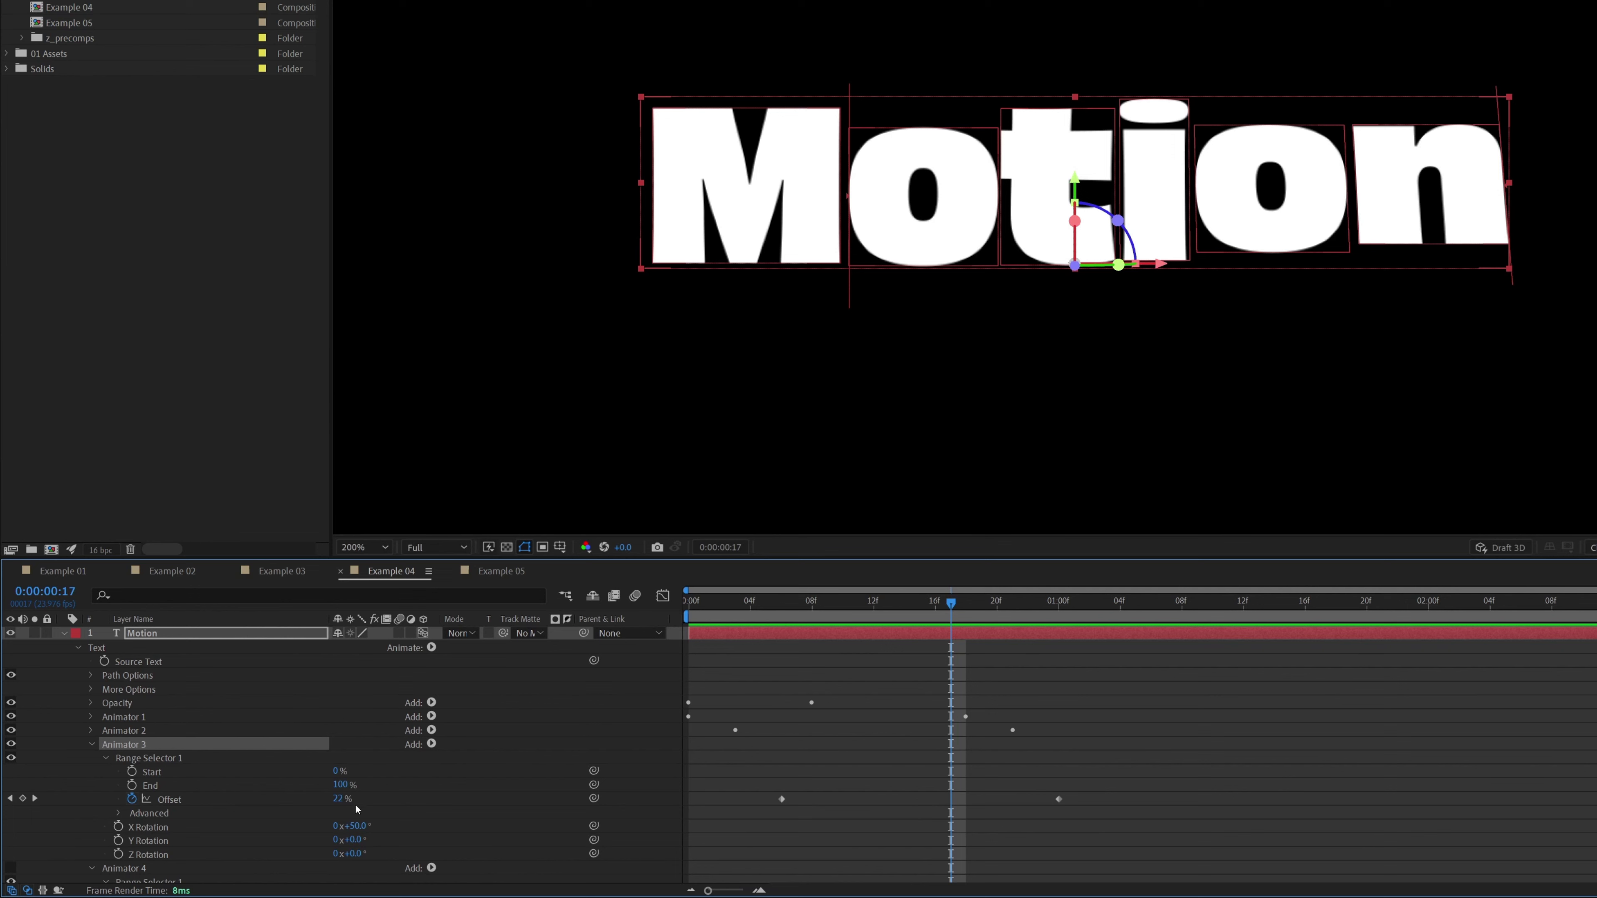
{"action": "left_click", "coordinate": [355, 826]}
{"action": "key", "text": "shift+Up"}
{"action": "key", "text": "shift+Up"}
{"action": "key", "text": "Return"}
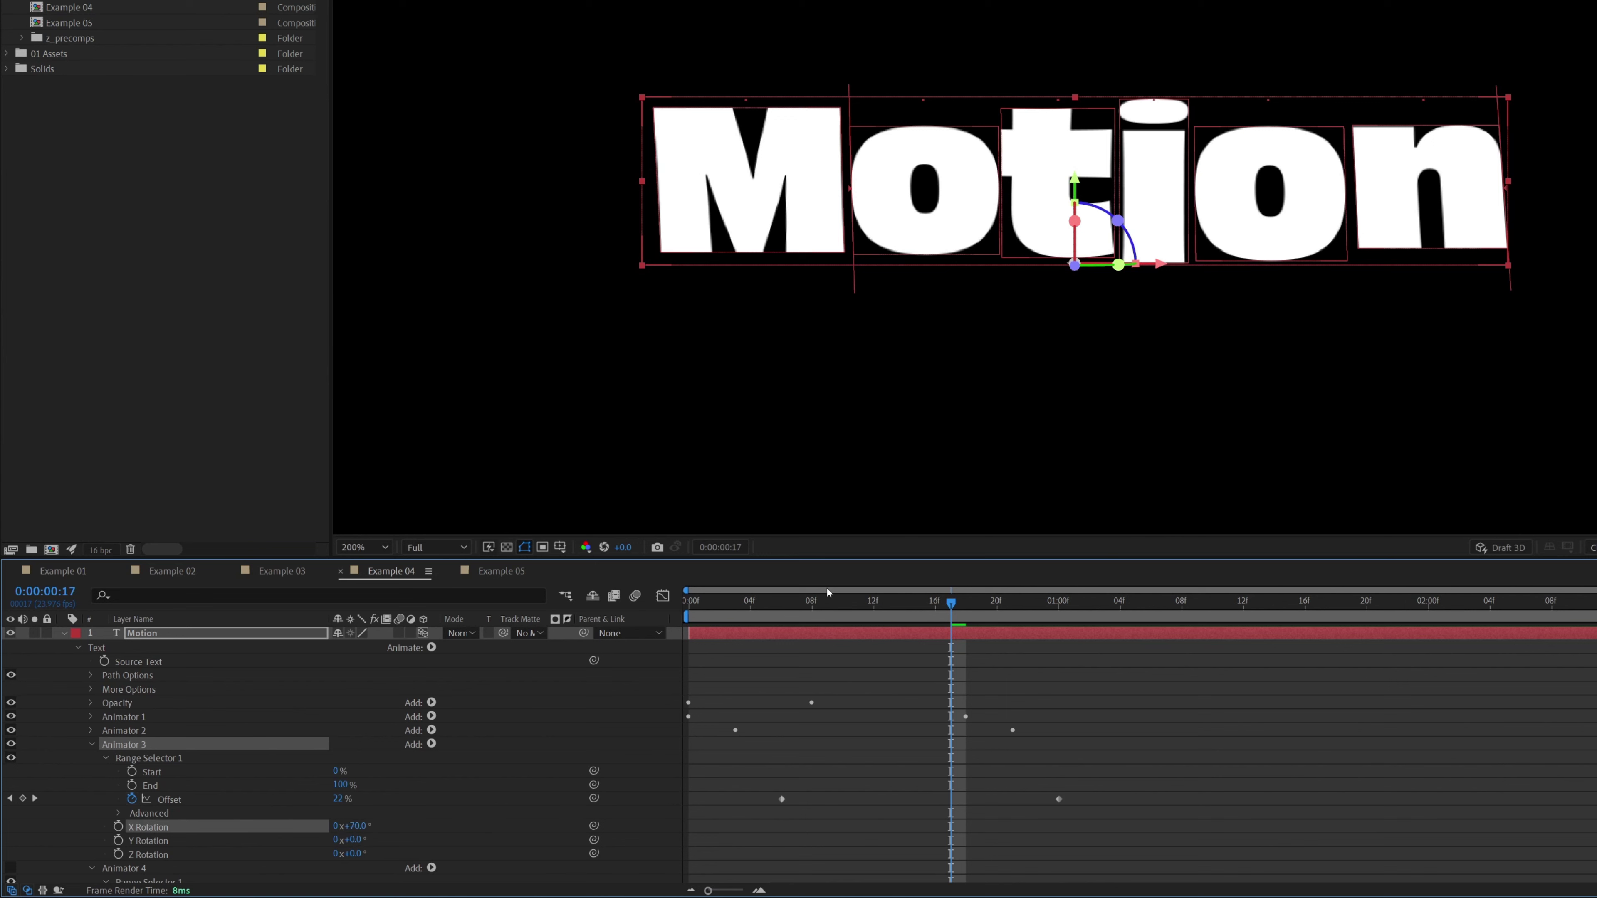
Collapse Animator 3, set the X Rotation of Animator 4 to -20°, and preview the bounce.
{"action": "left_click", "coordinate": [92, 744]}
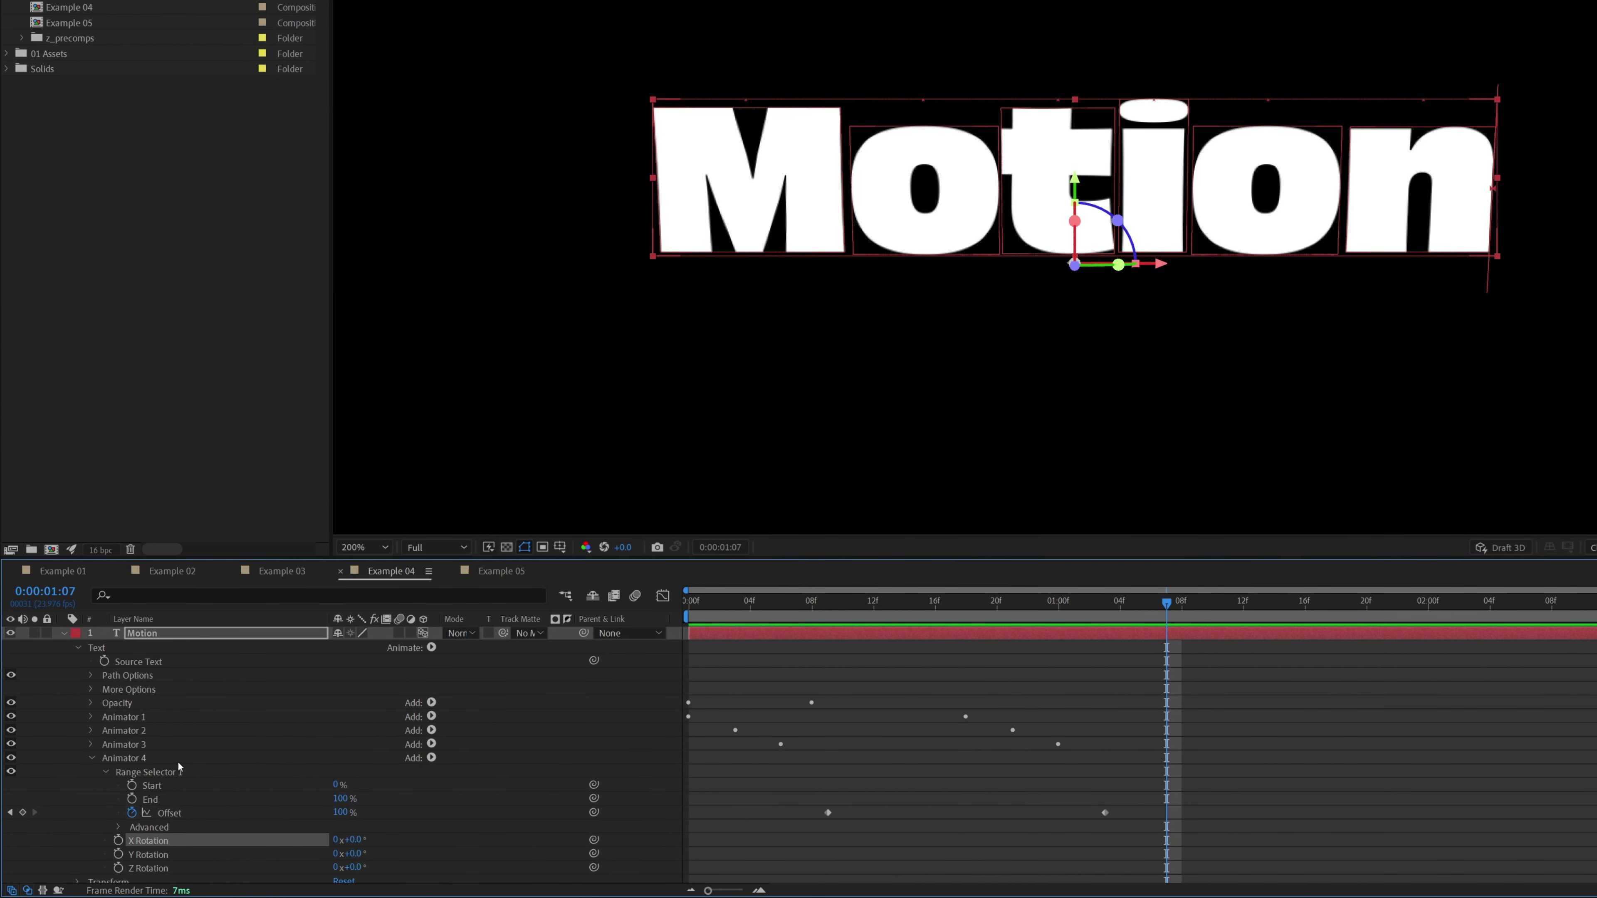
{"action": "left_click", "coordinate": [125, 760]}
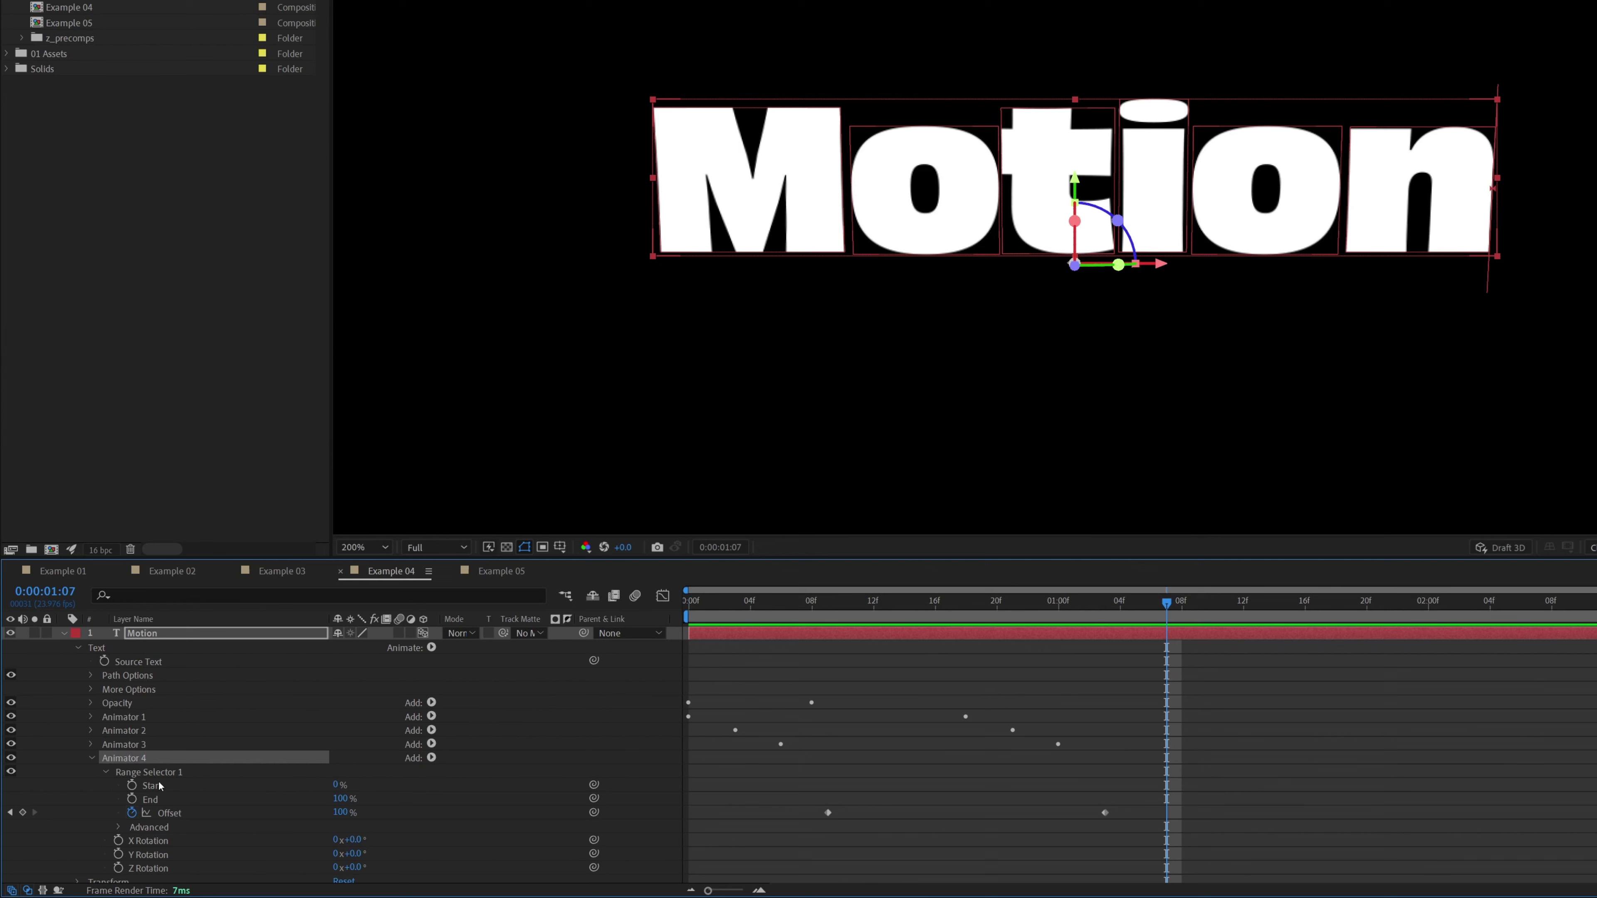
{"action": "left_click", "coordinate": [156, 840]}
{"action": "left_click", "coordinate": [353, 840]}
{"action": "key", "text": "shift+Down"}
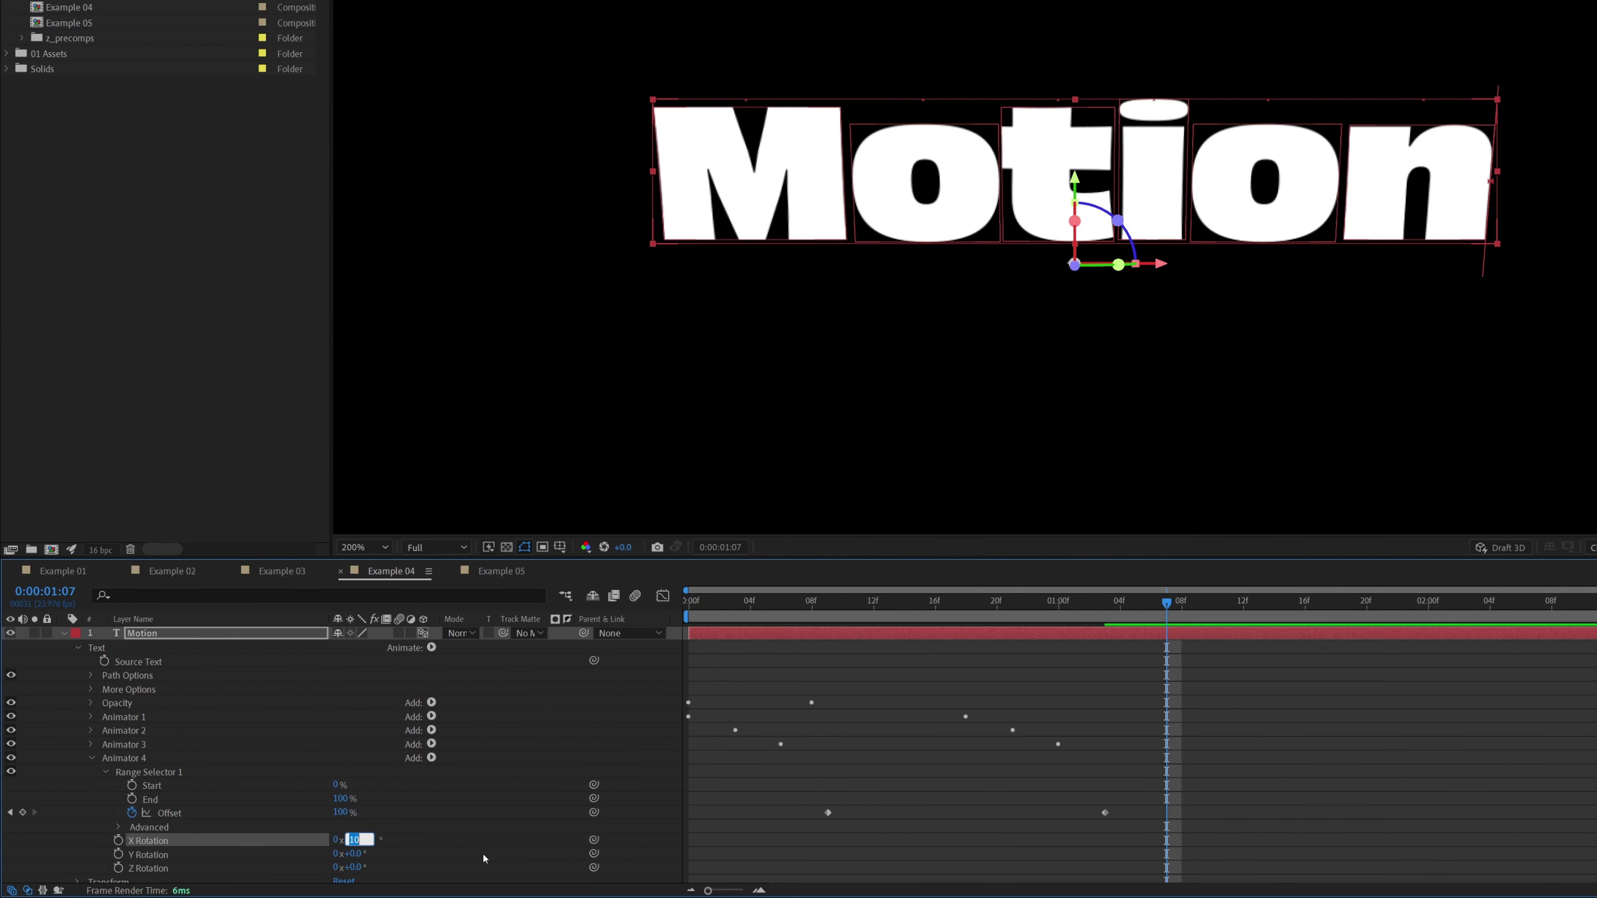
{"action": "key", "text": "shift+Down"}
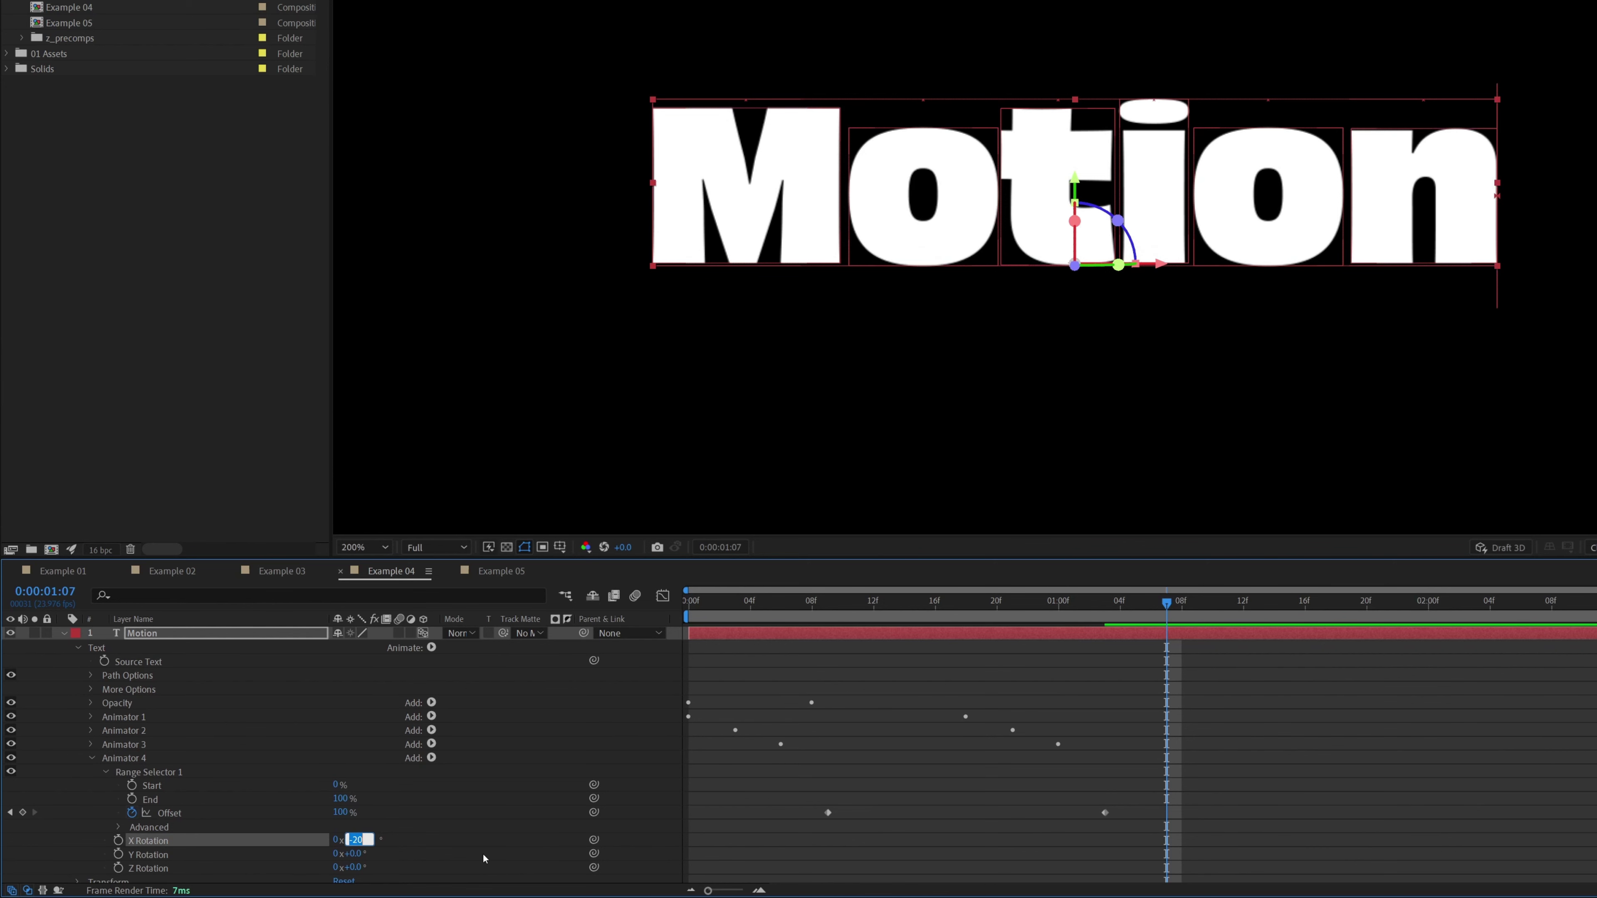
{"action": "key", "text": "Return"}
{"action": "key", "text": "space"}
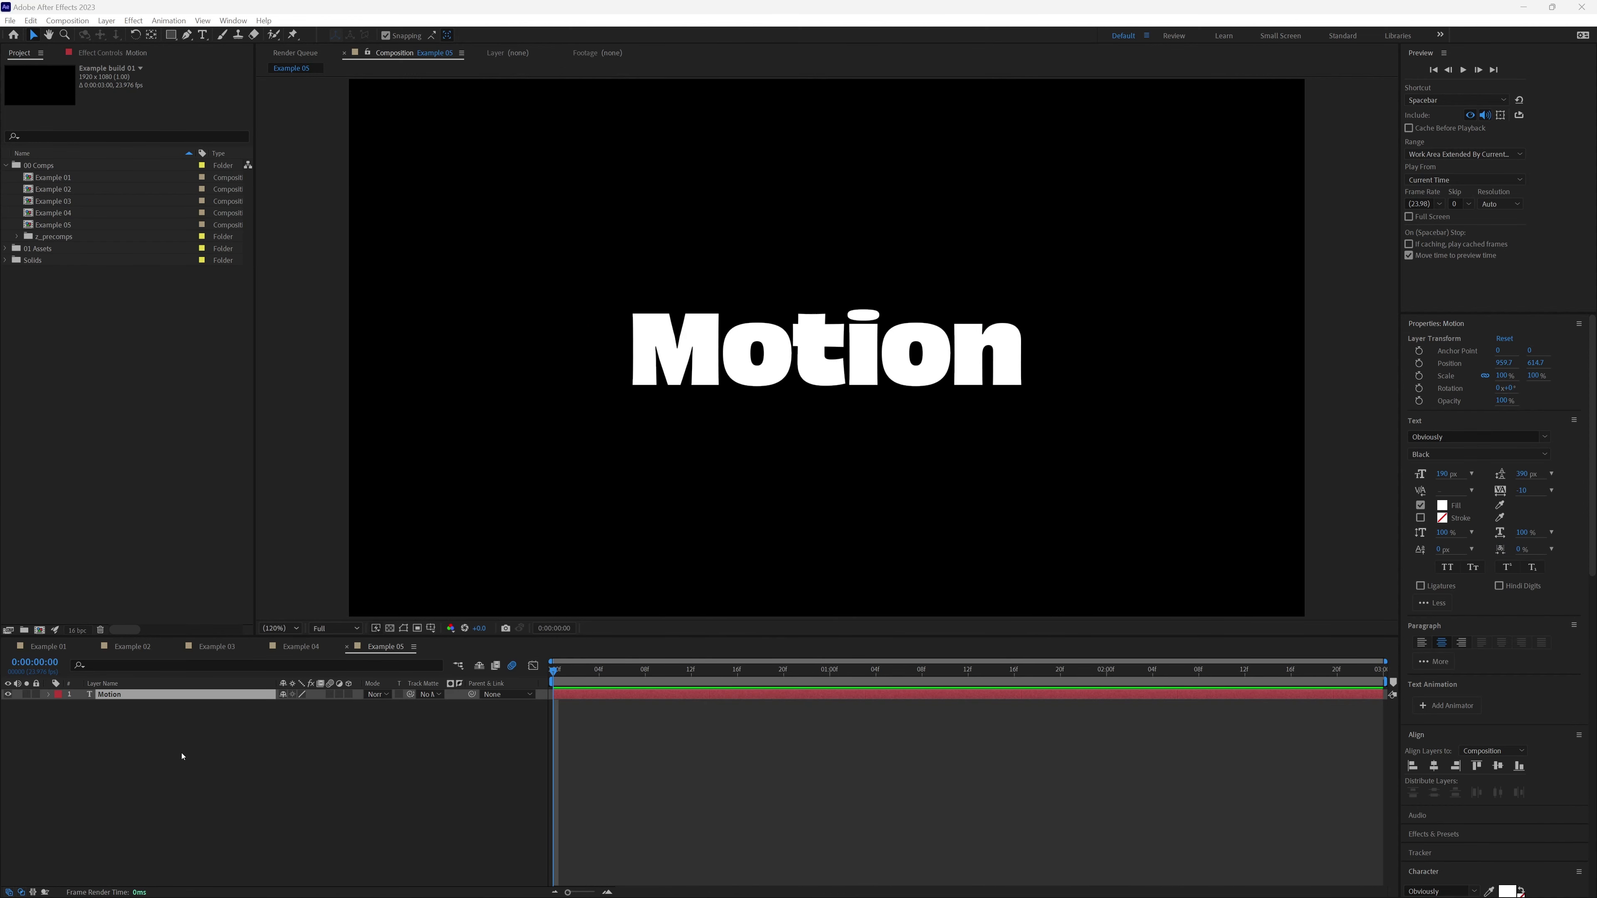
Select the Motion text layer in Example 05 and change its fill color to red, FF0000.
{"action": "left_click", "coordinate": [131, 728]}
{"action": "left_click", "coordinate": [136, 696]}
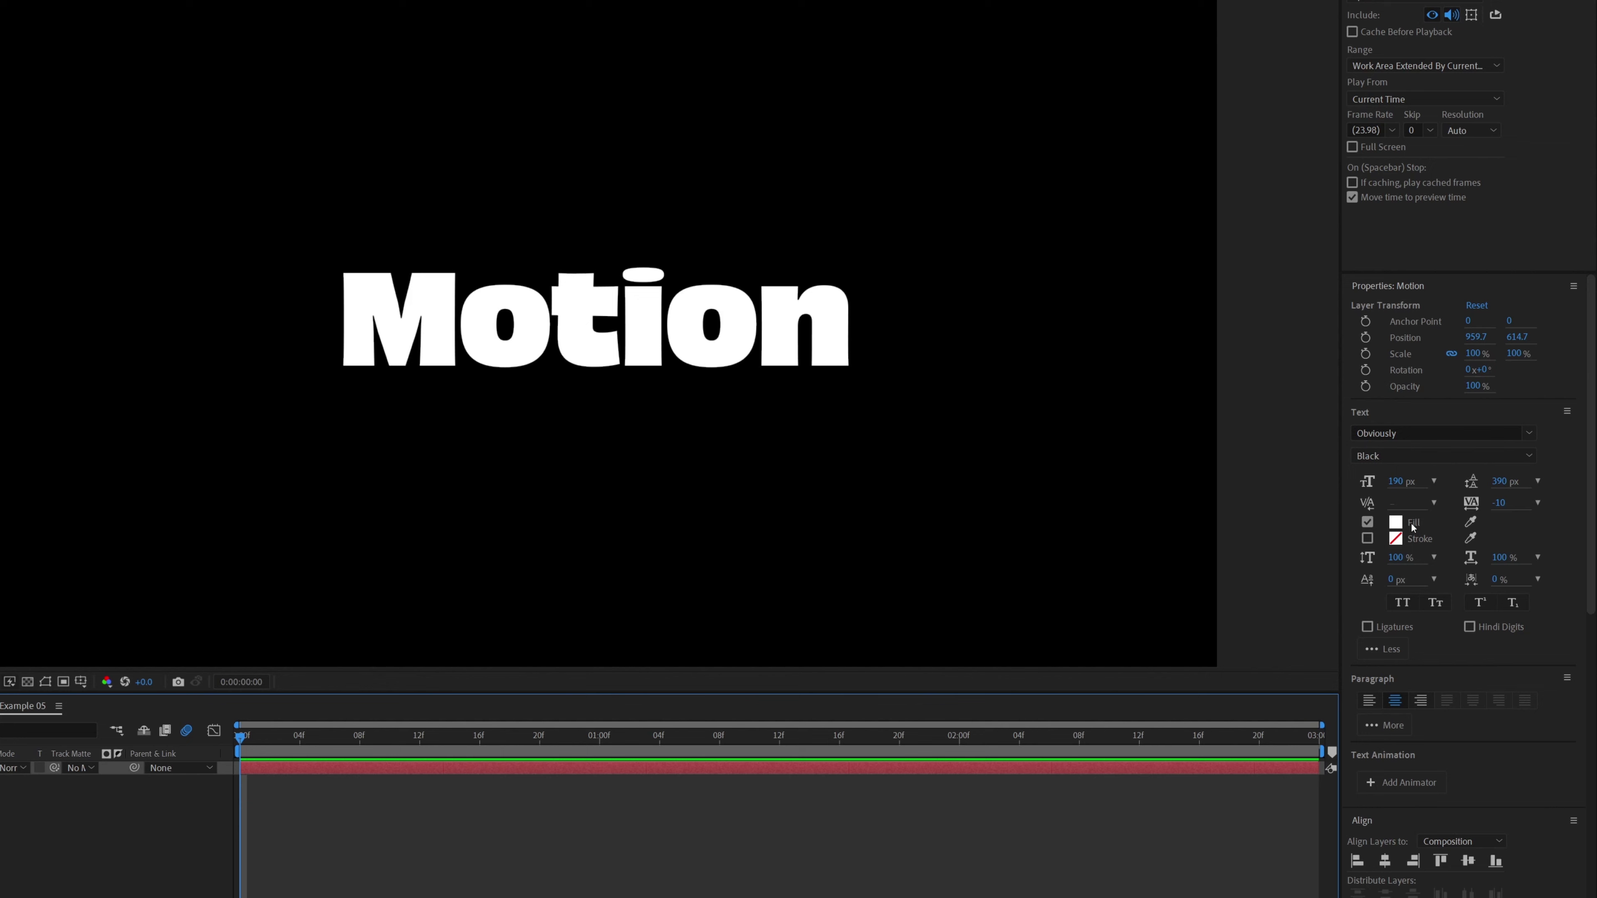
{"action": "left_click", "coordinate": [1408, 524]}
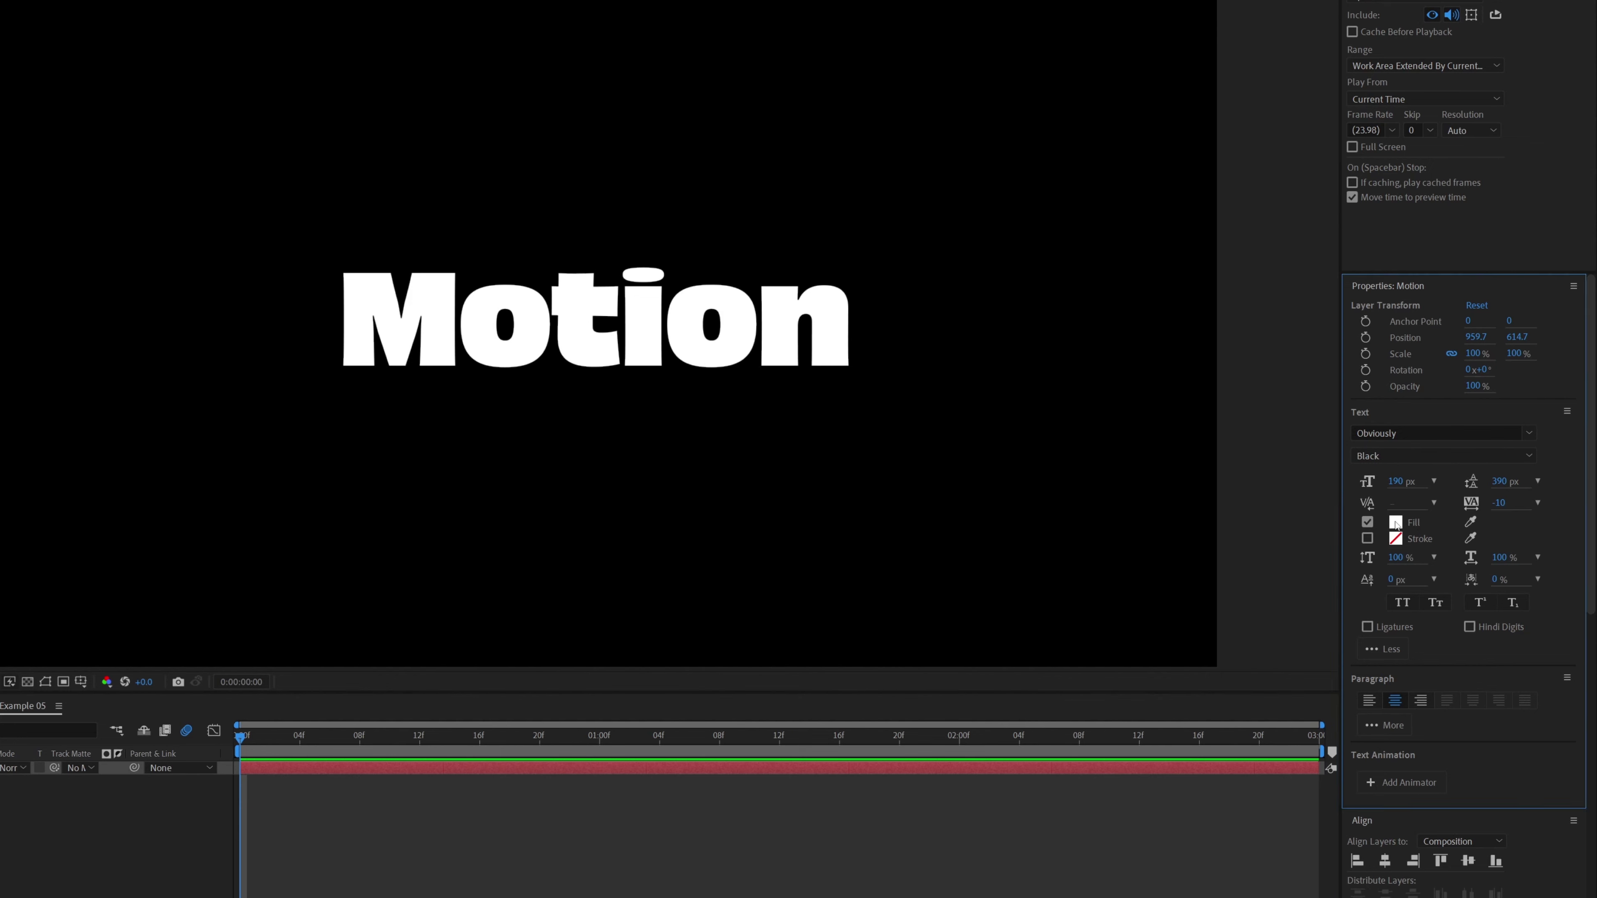
{"action": "left_click_drag", "start_coordinate": [1215, 496], "coordinate": [1252, 454]}
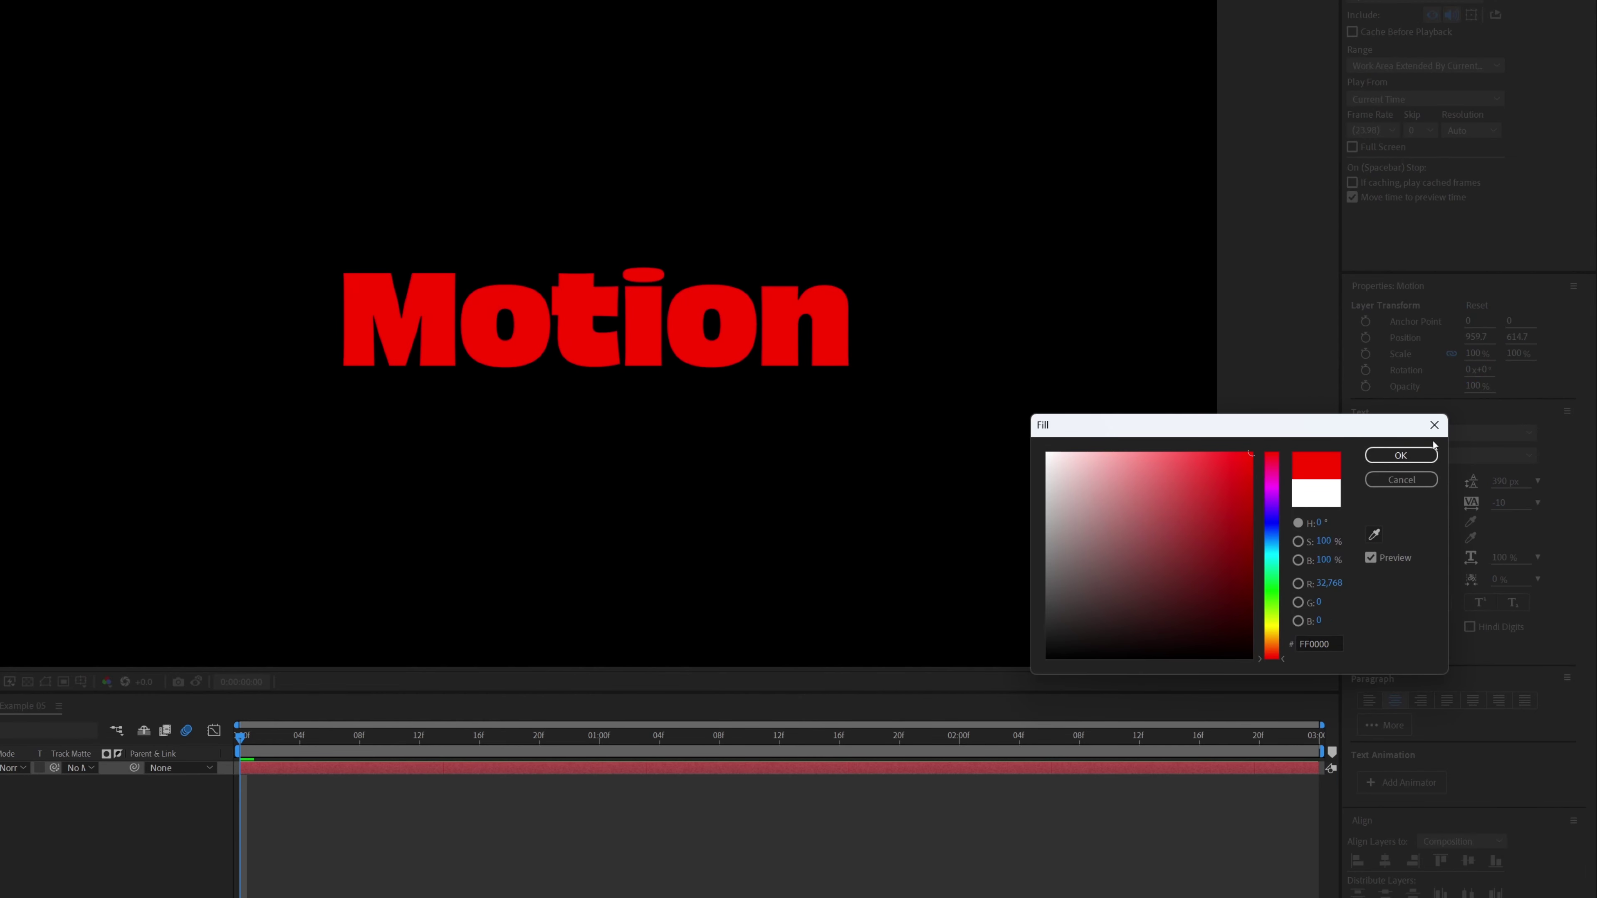
{"action": "left_click", "coordinate": [1410, 457]}
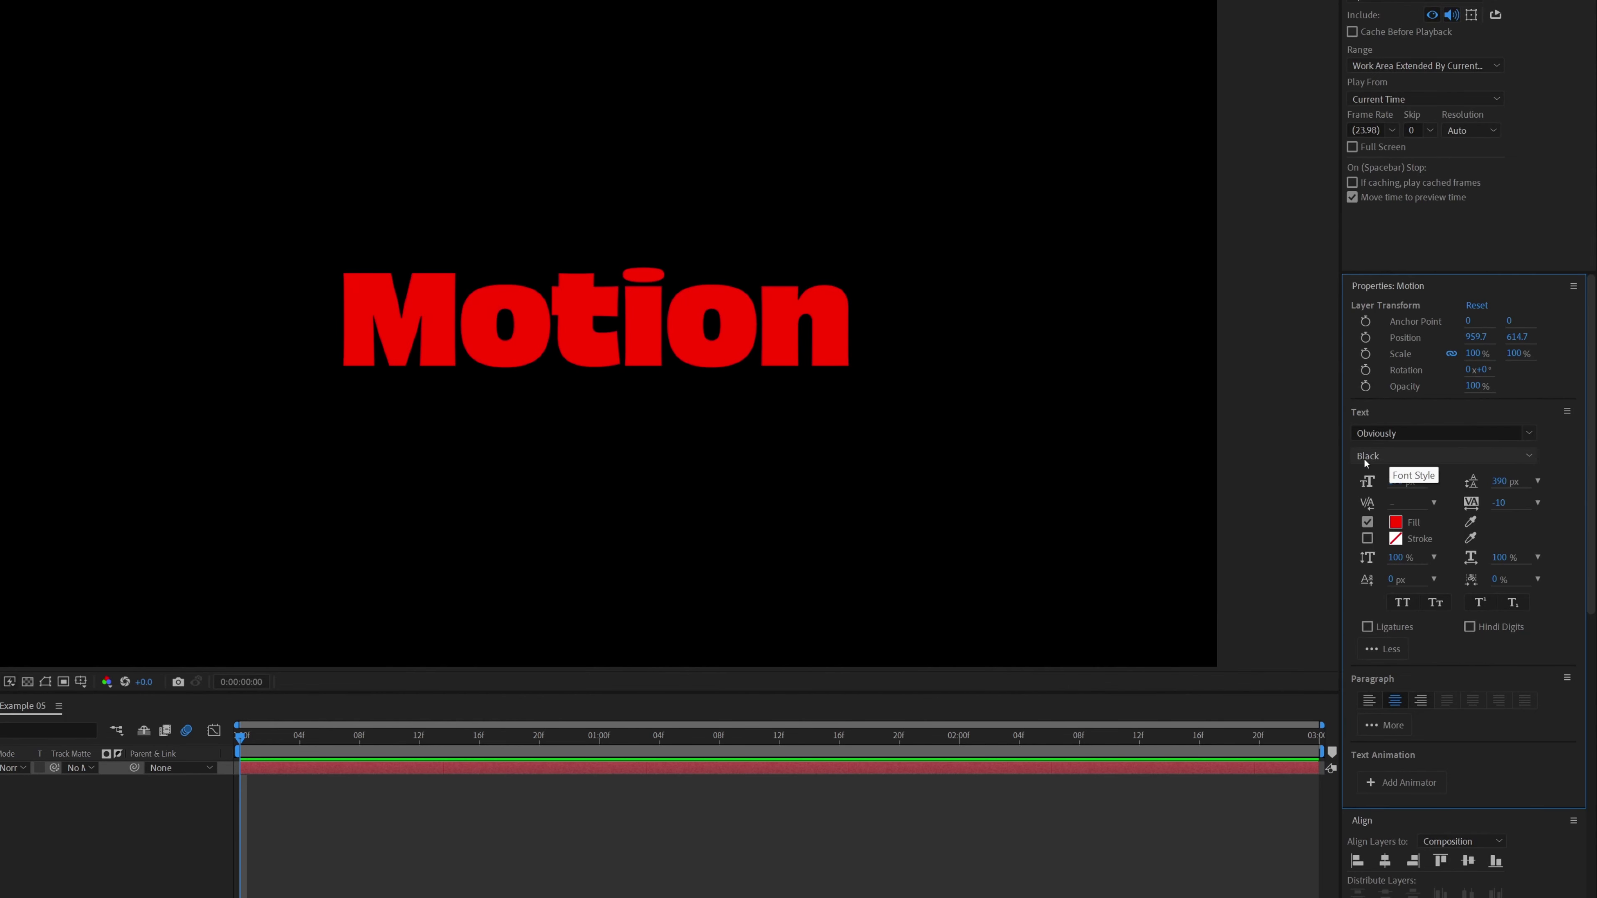
Change the font style of the Motion text to Italic.
{"action": "left_click", "coordinate": [1529, 451]}
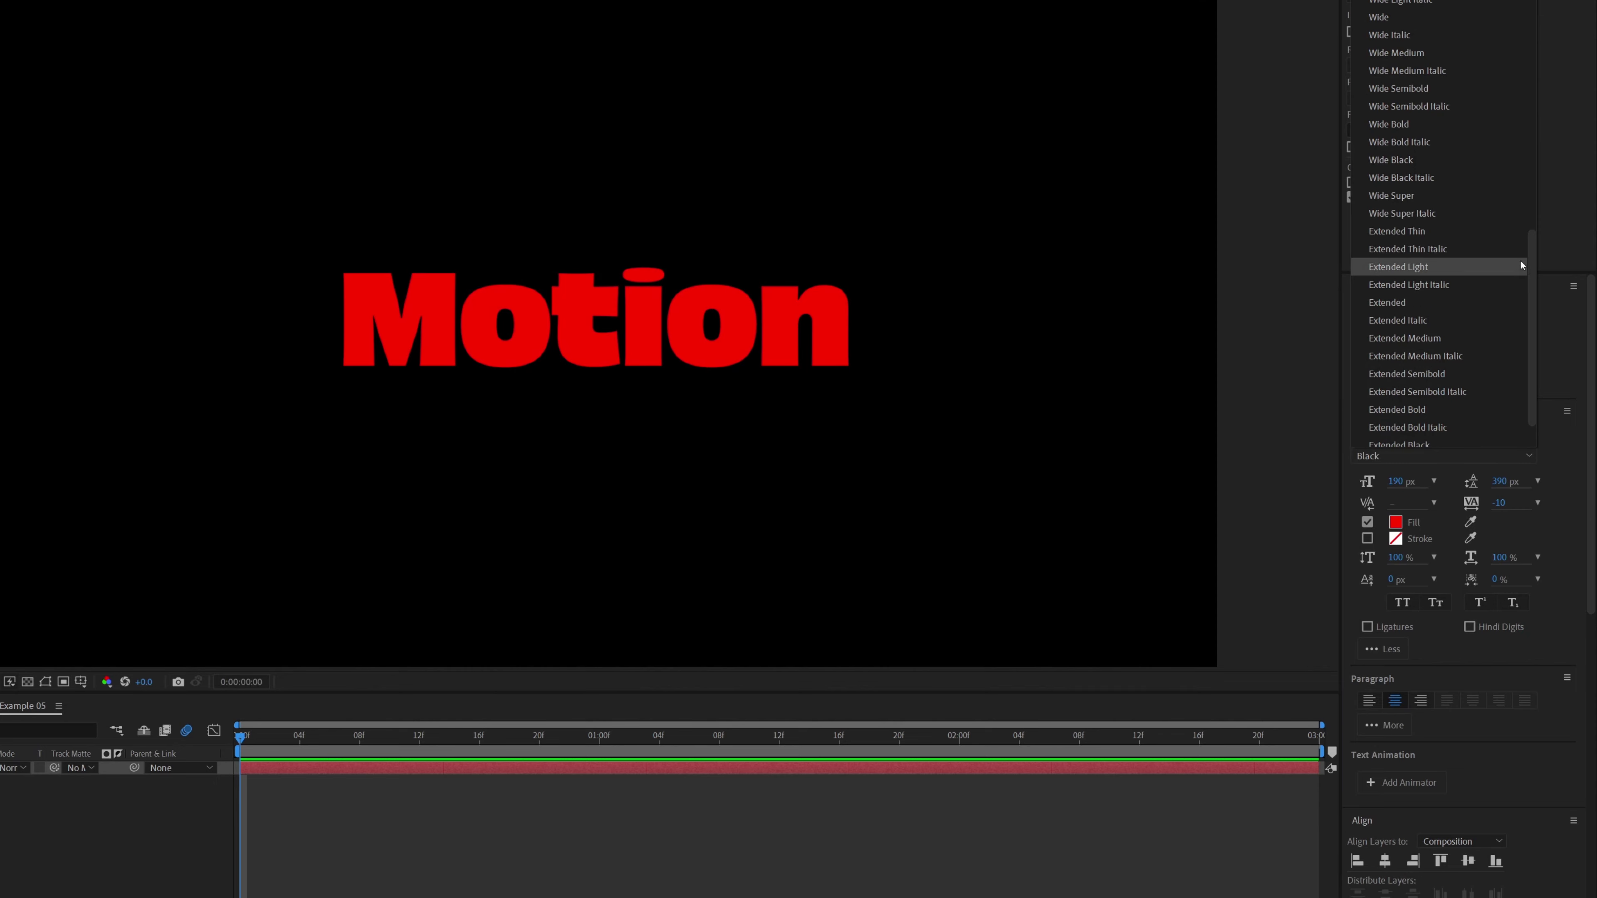
{"action": "scroll", "coordinate": [1534, 264], "scroll_direction": "up", "scroll_amount": 5}
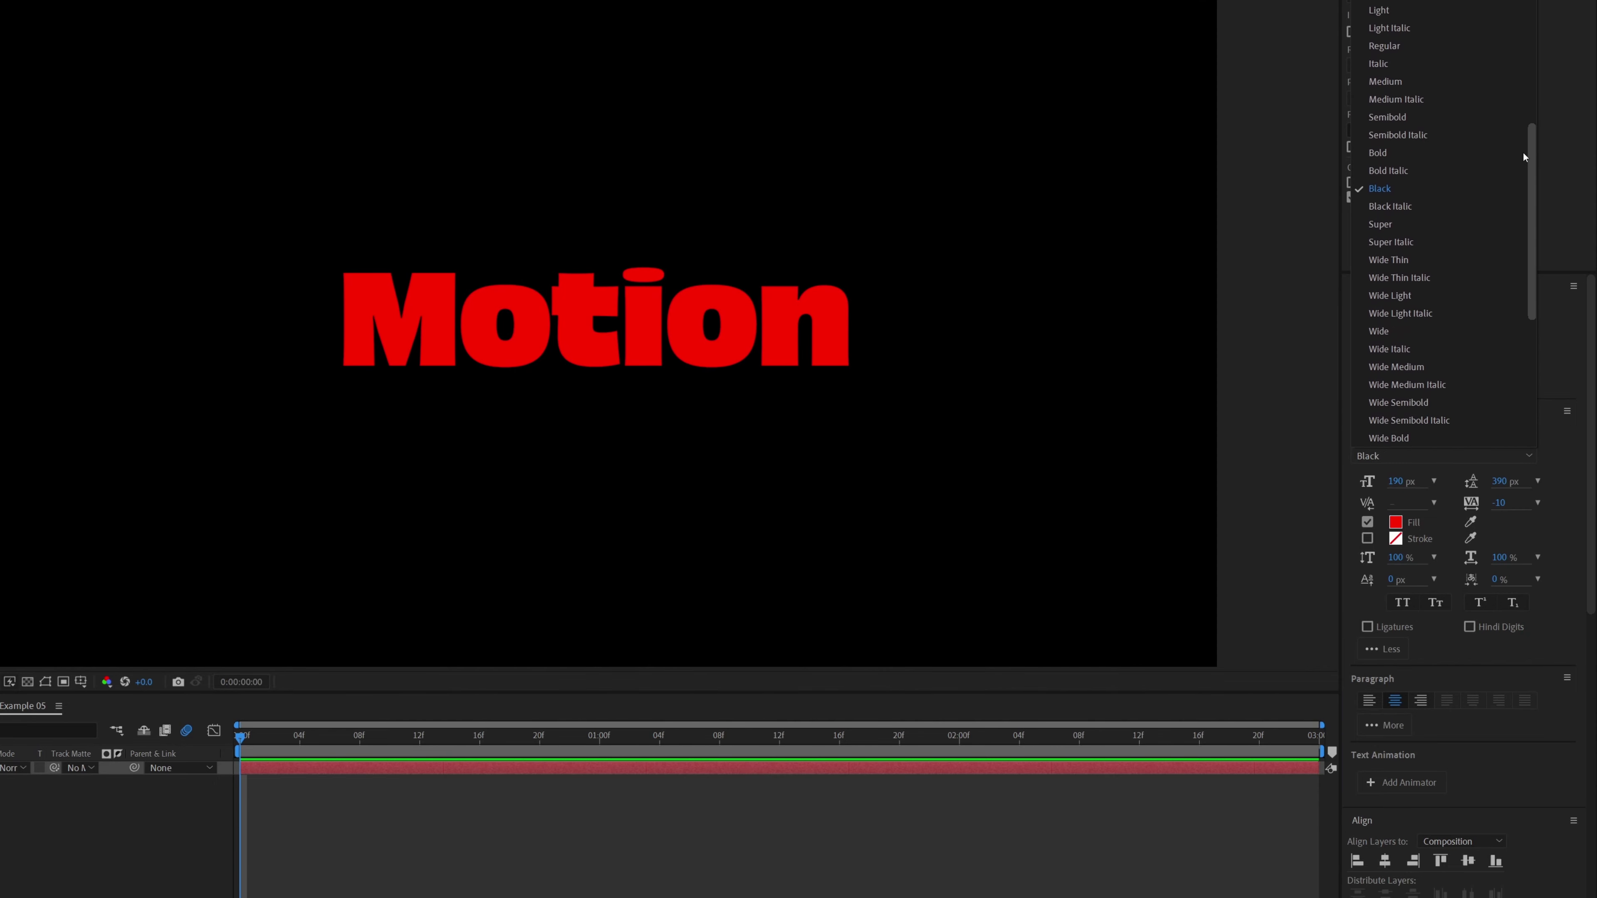
{"action": "left_click", "coordinate": [1418, 104]}
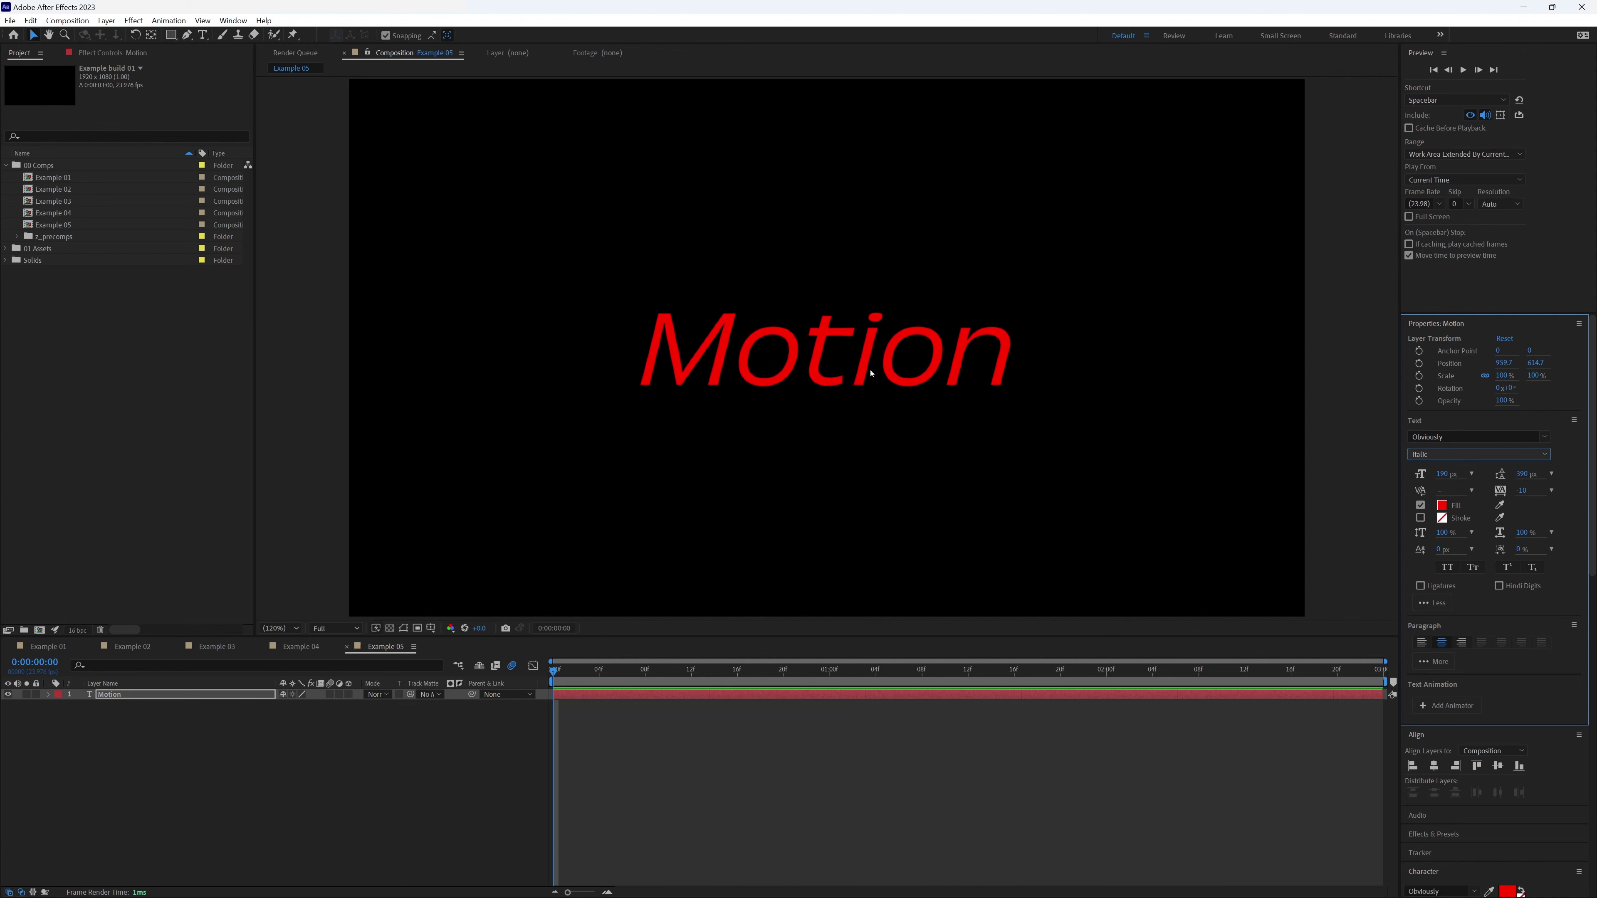
Add an Opacity animator to the Motion text, set its Opacity to 0%, and expand its Range Selector 1.
{"action": "left_click", "coordinate": [48, 693]}
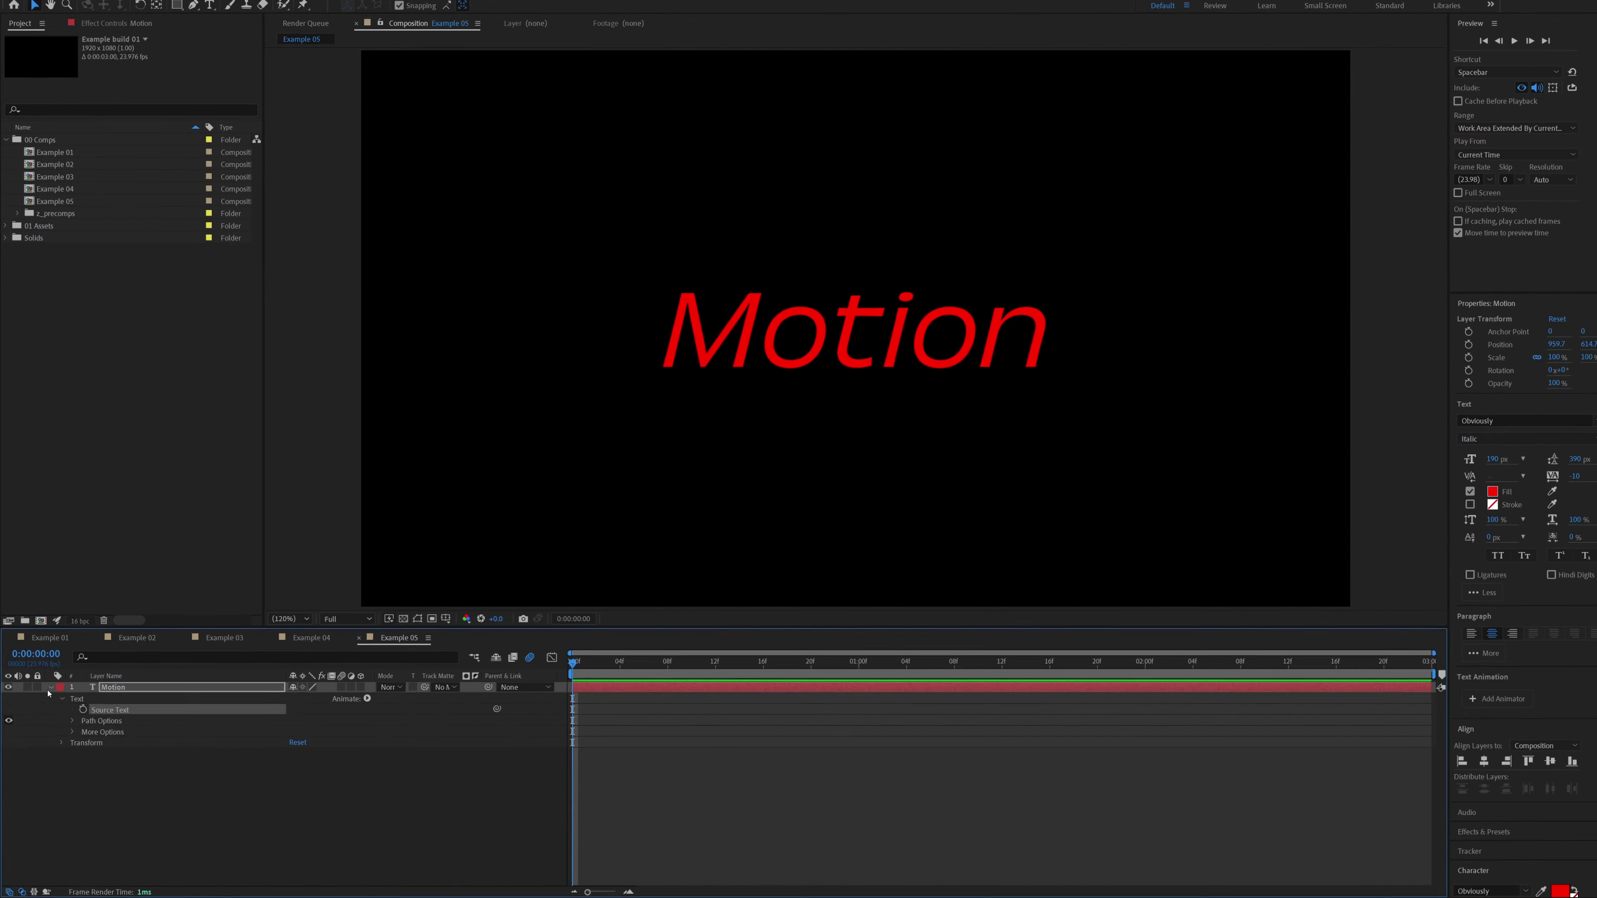
{"action": "left_click", "coordinate": [355, 705]}
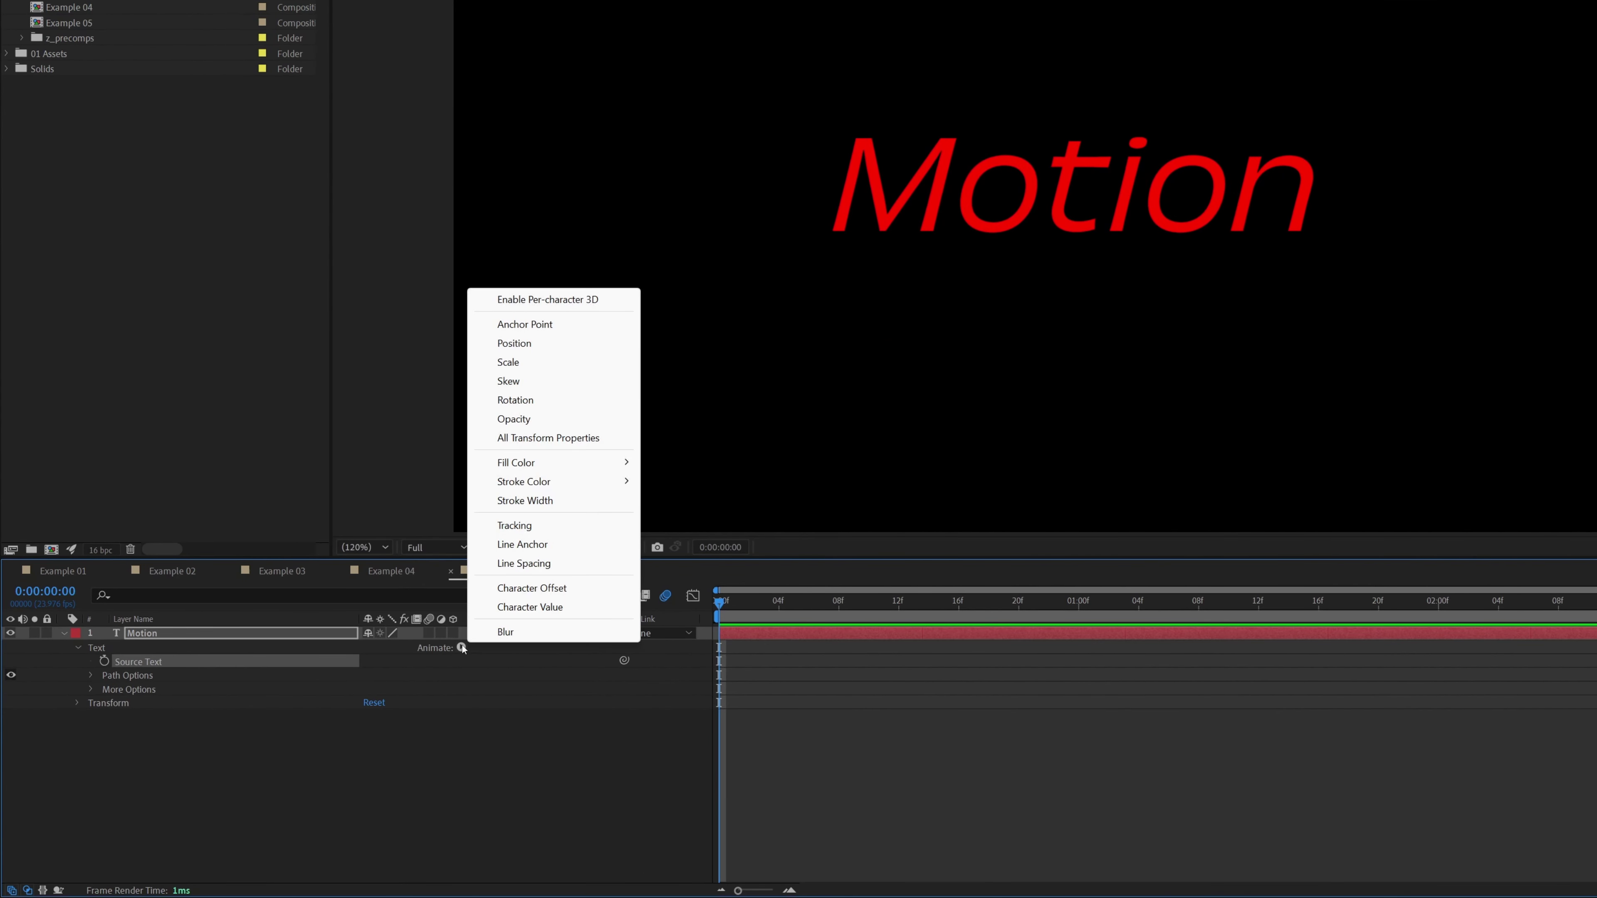
{"action": "left_click", "coordinate": [538, 420]}
{"action": "left_click_drag", "start_coordinate": [370, 729], "coordinate": [272, 703]}
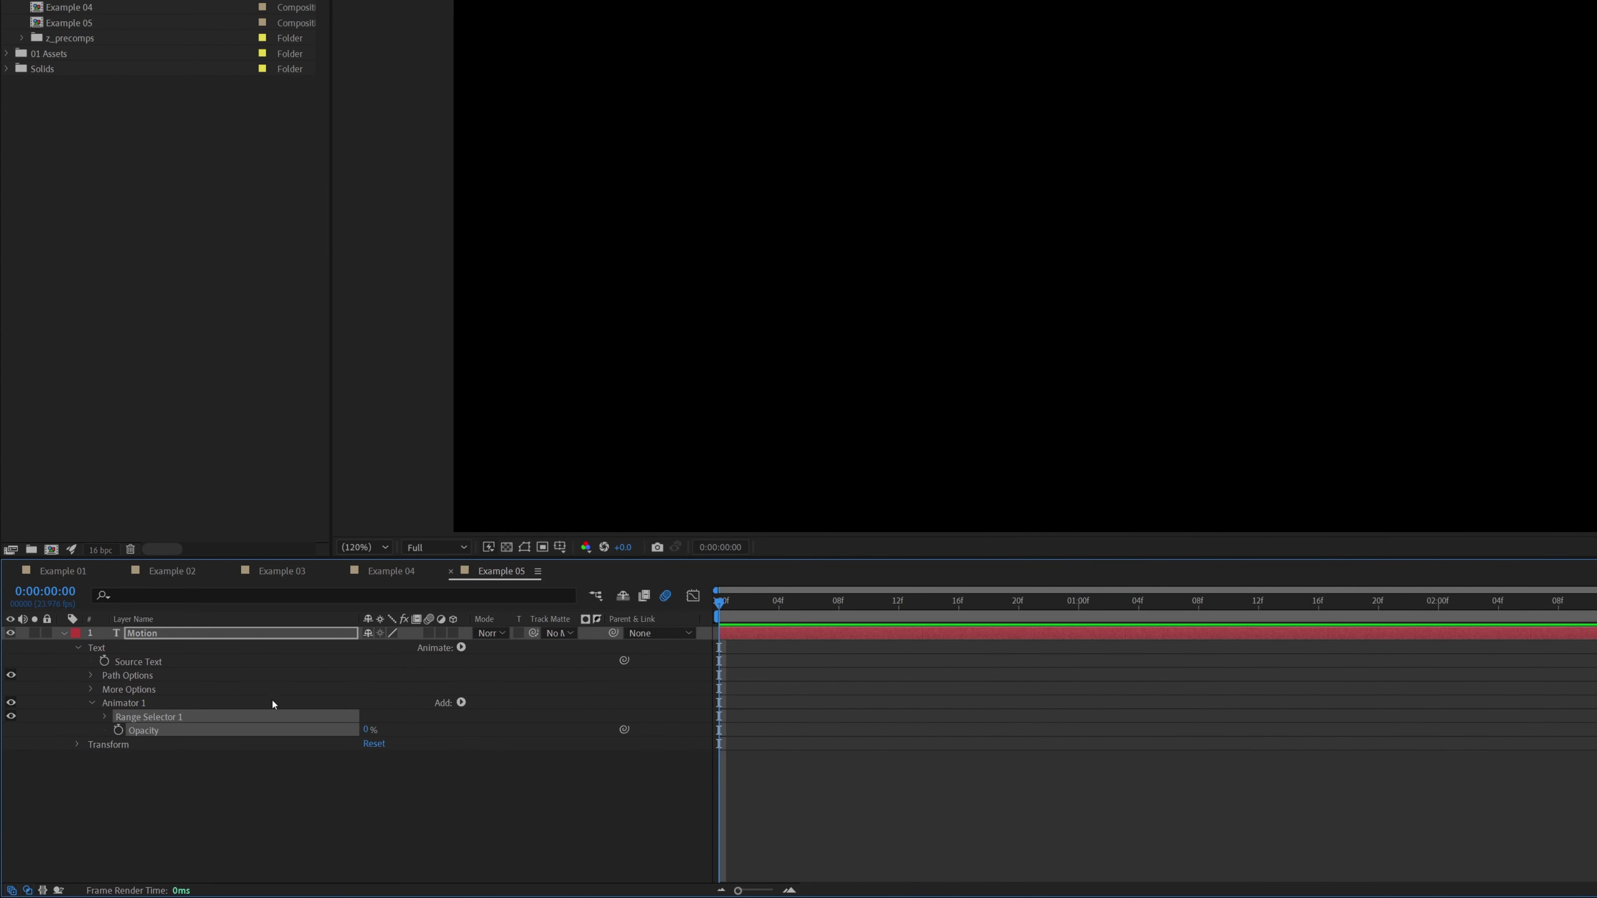
{"action": "left_click", "coordinate": [105, 717]}
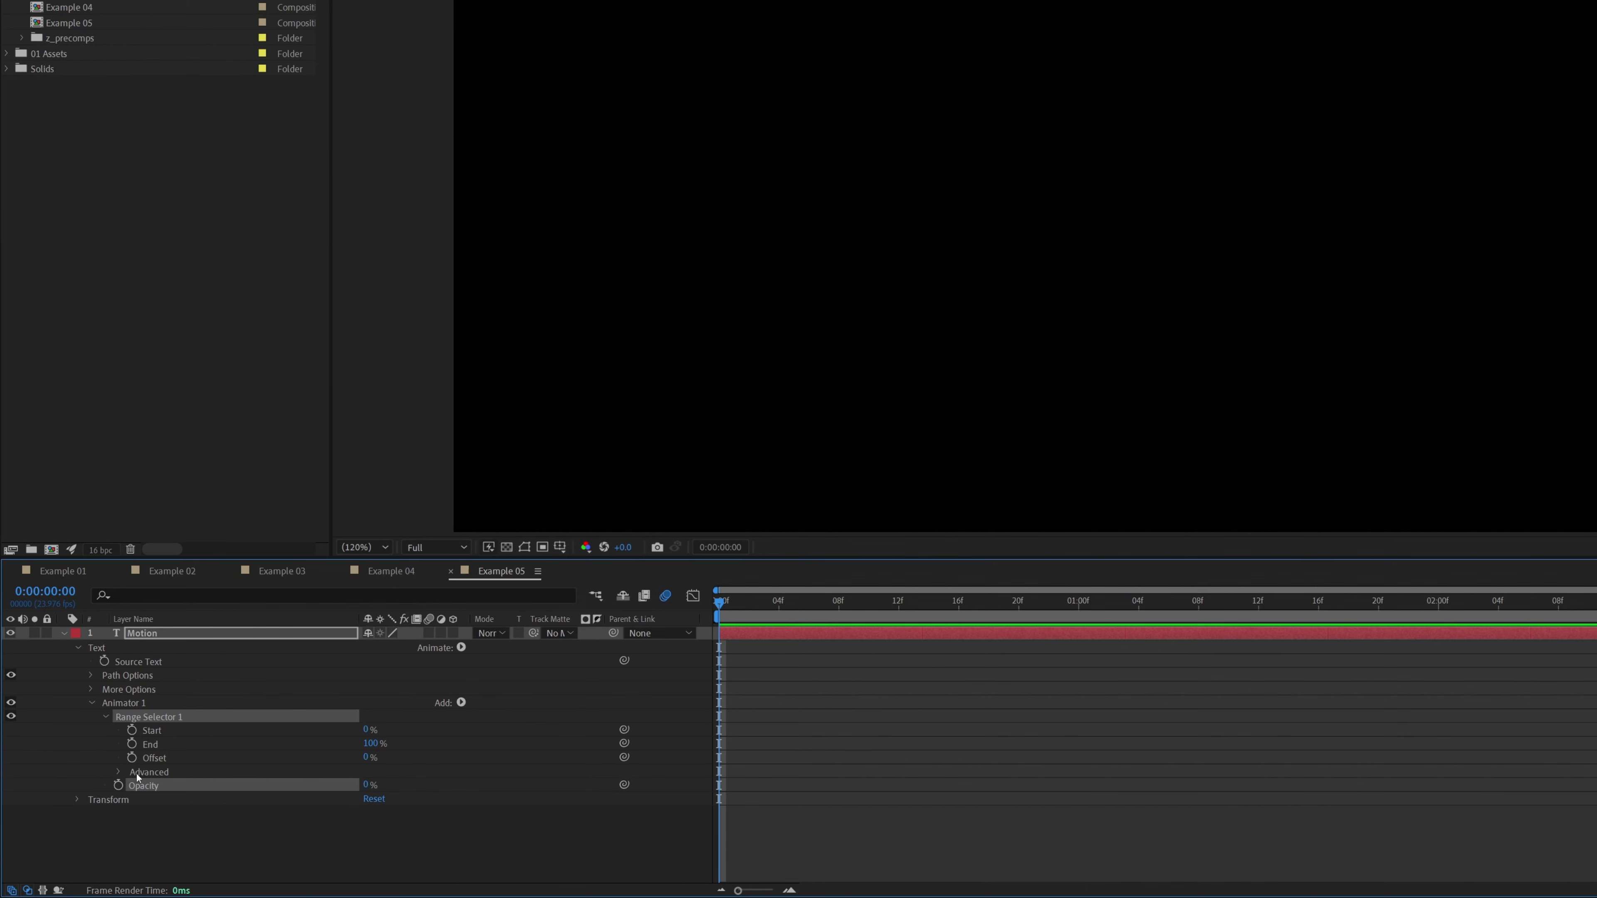
Expand the Advanced options of Range Selector 1 and set Ease High to -100% and Ease Low to 100%.
{"action": "left_click", "coordinate": [119, 772]}
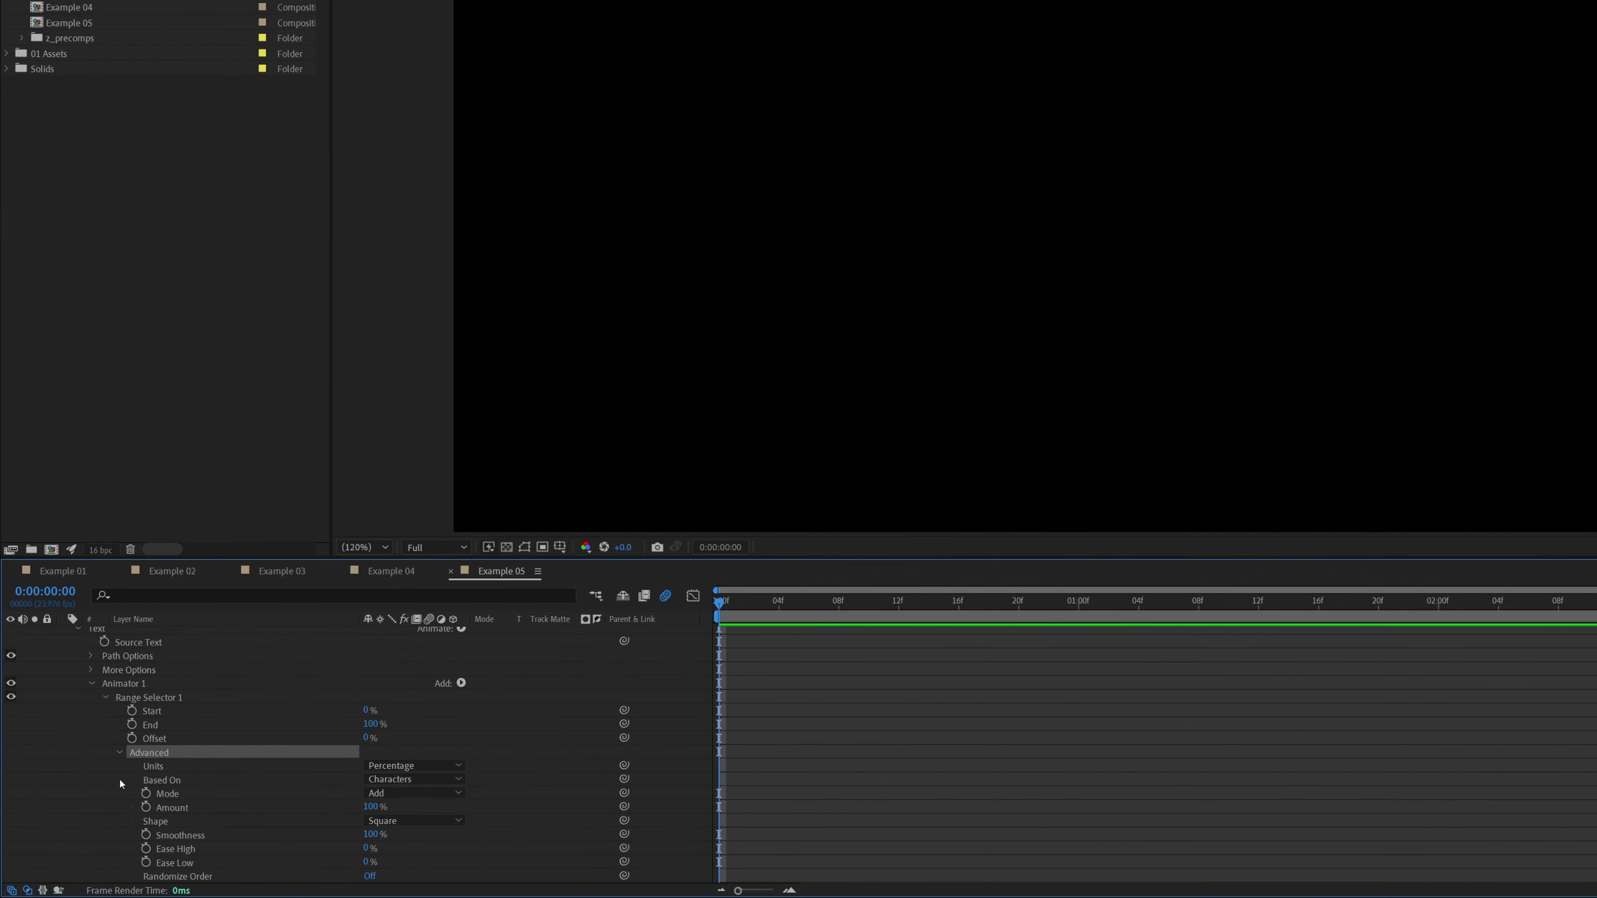
{"action": "left_click", "coordinate": [370, 848]}
{"action": "type", "text": "-100"}
{"action": "key", "text": "Tab"}
{"action": "type", "text": "100"}
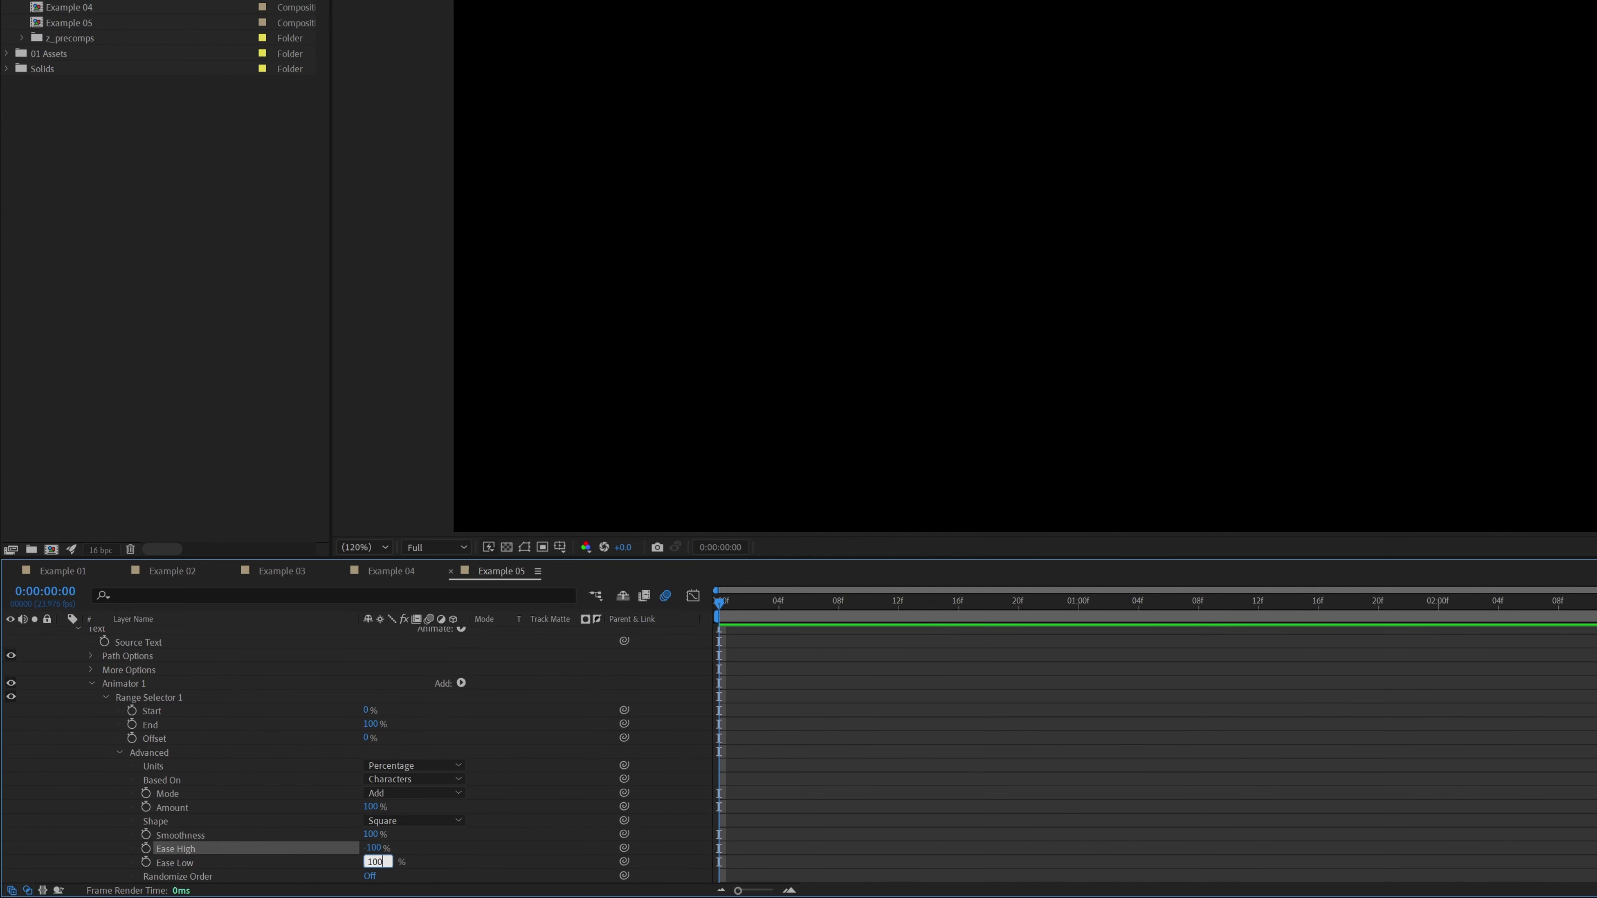
{"action": "key", "text": "Return"}
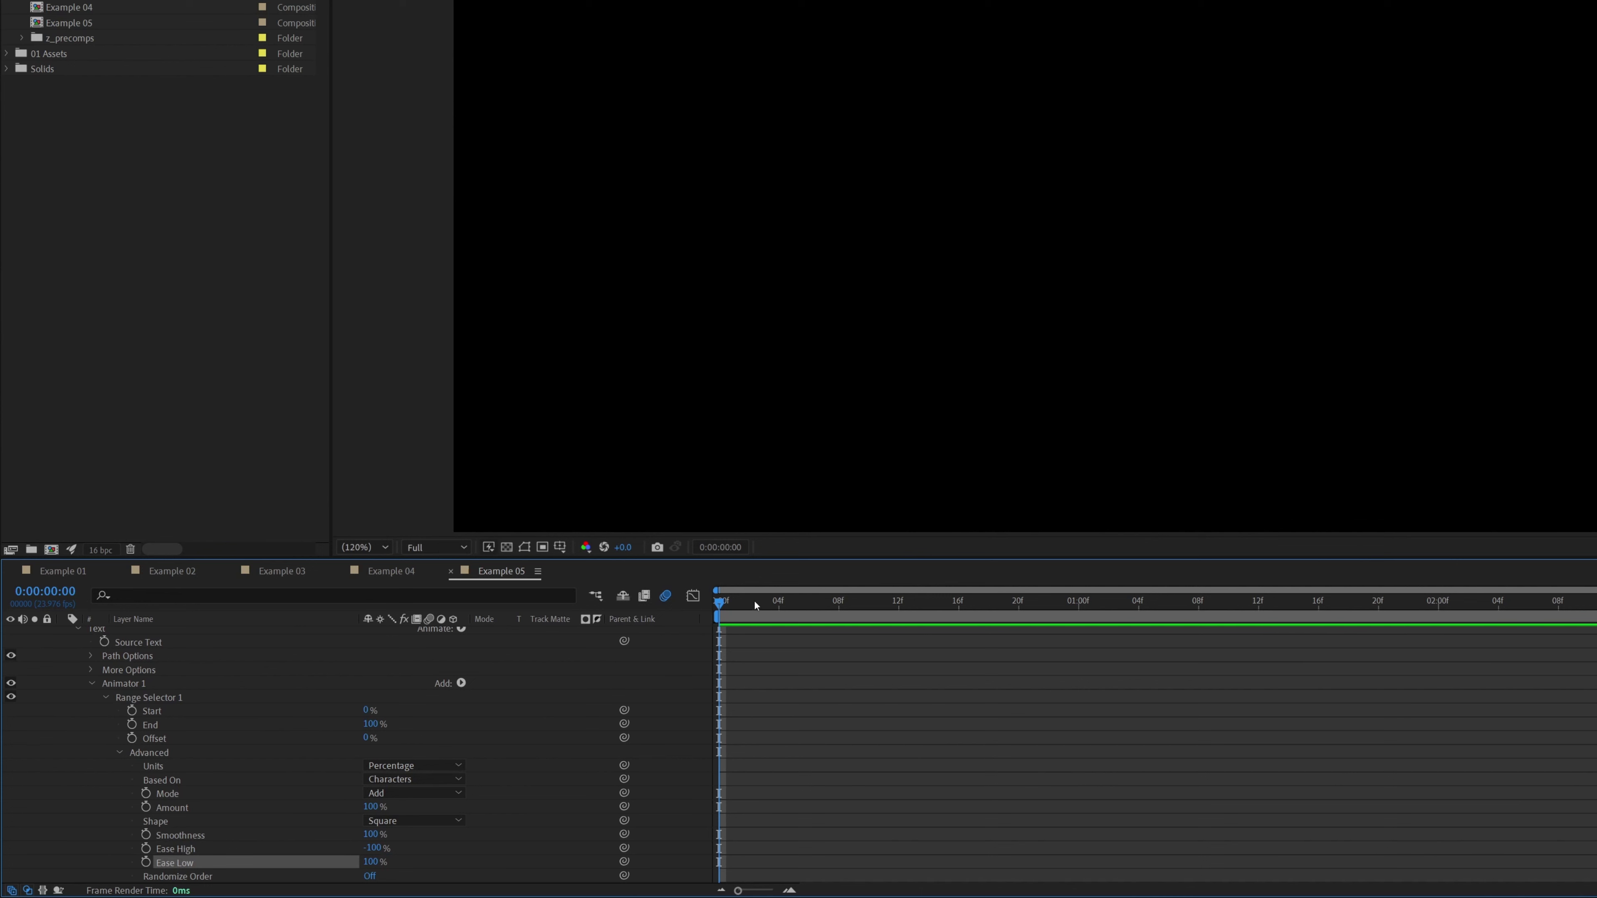
Keyframe Animator 1's Range Selector Start at 0% on frame 0 and 100% on frame 20, and scrub through the reveal.
{"action": "left_click", "coordinate": [132, 711]}
{"action": "left_click_drag", "start_coordinate": [733, 604], "coordinate": [1019, 616]}
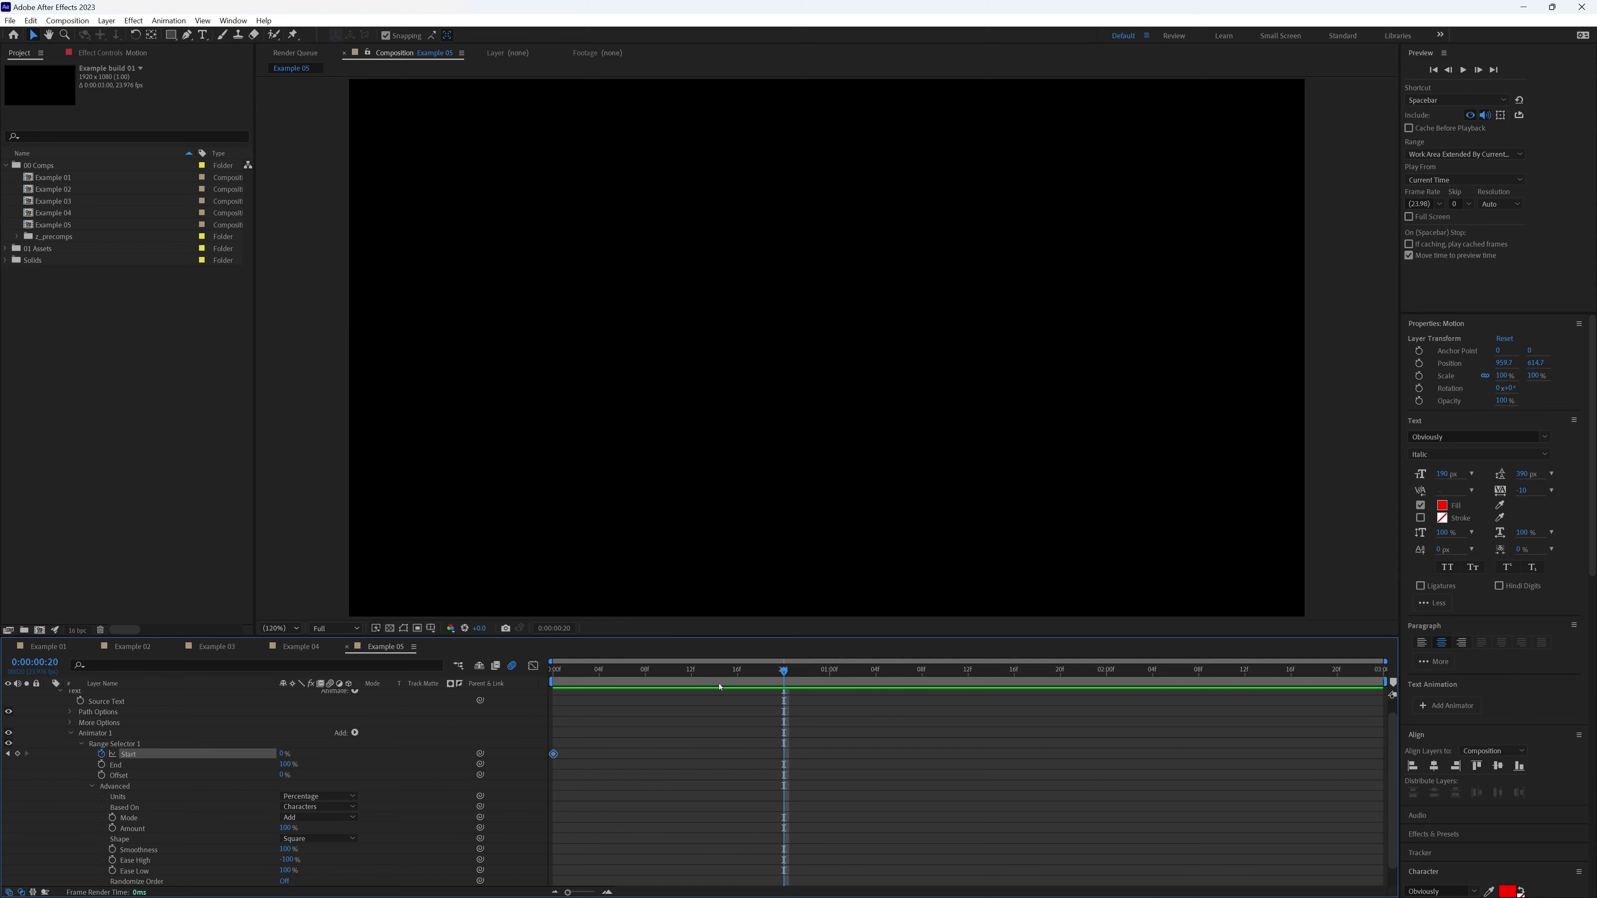
{"action": "left_click_drag", "start_coordinate": [284, 753], "coordinate": [419, 749]}
{"action": "left_click_drag", "start_coordinate": [566, 677], "coordinate": [789, 676]}
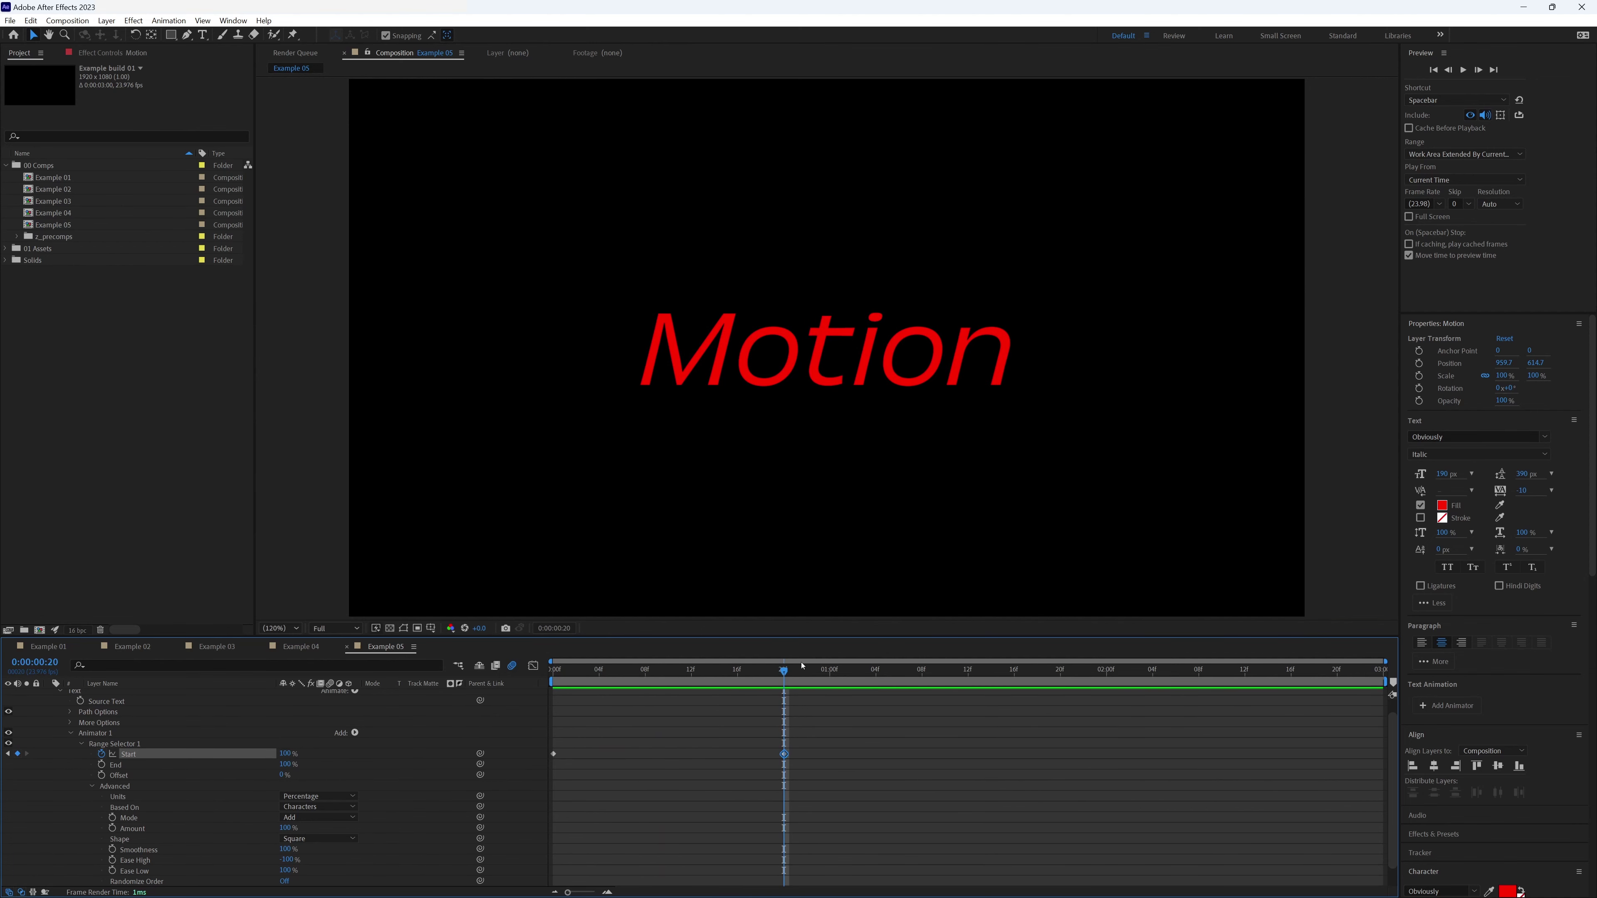
Duplicate Animator 1 and shift the duplicate's two Range Selector Start keyframes three frames later.
{"action": "left_click", "coordinate": [70, 733]}
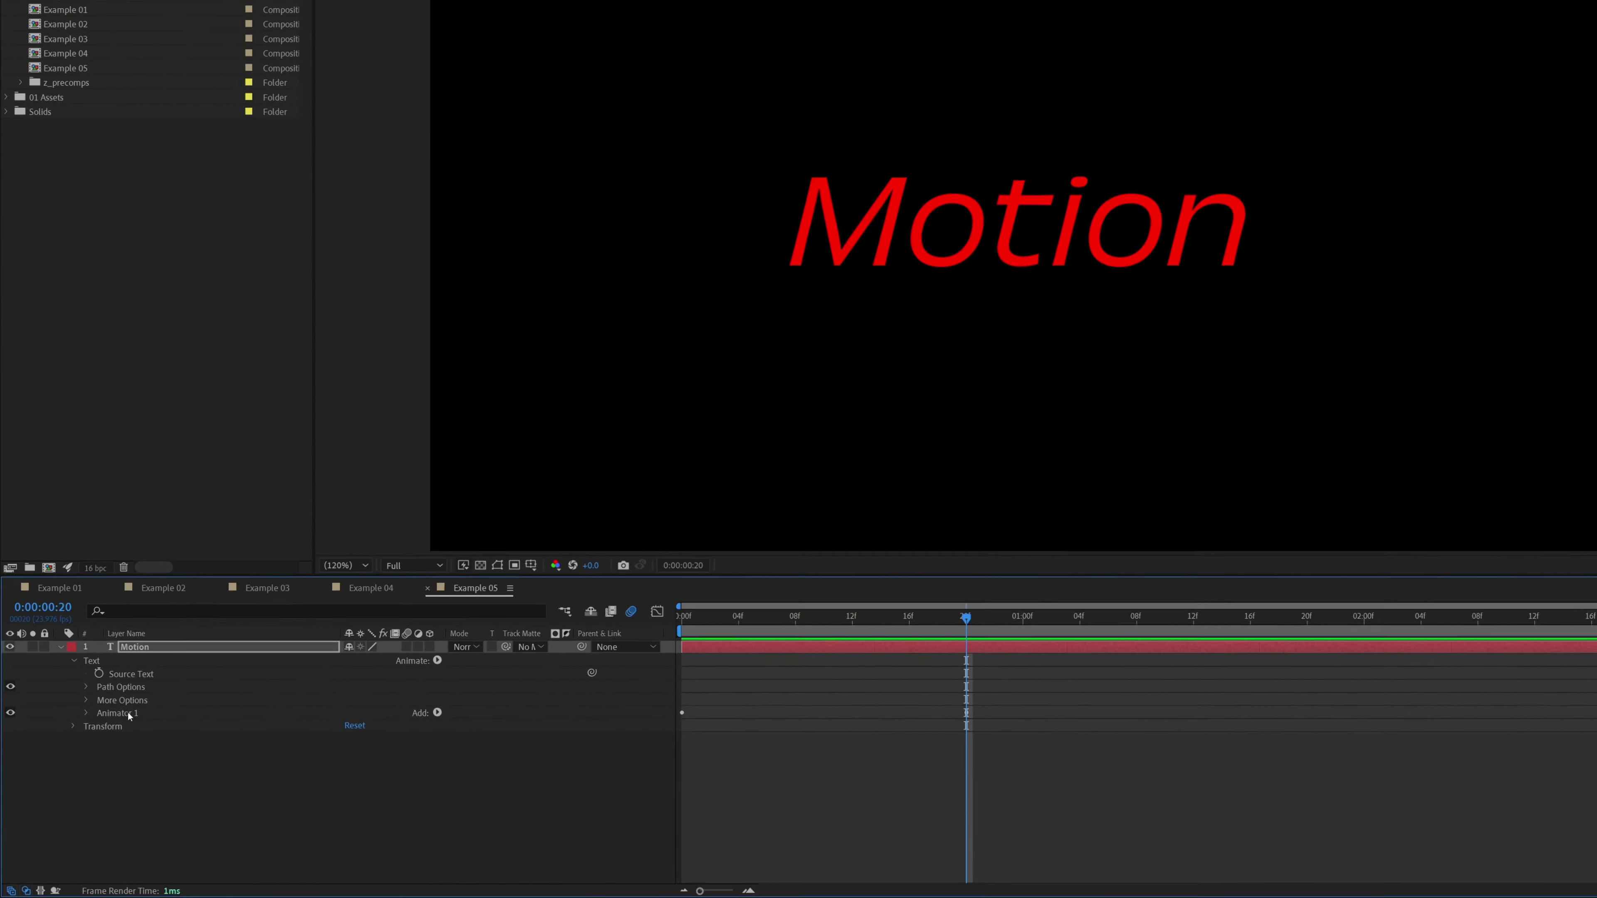
{"action": "key", "text": "ctrl+d"}
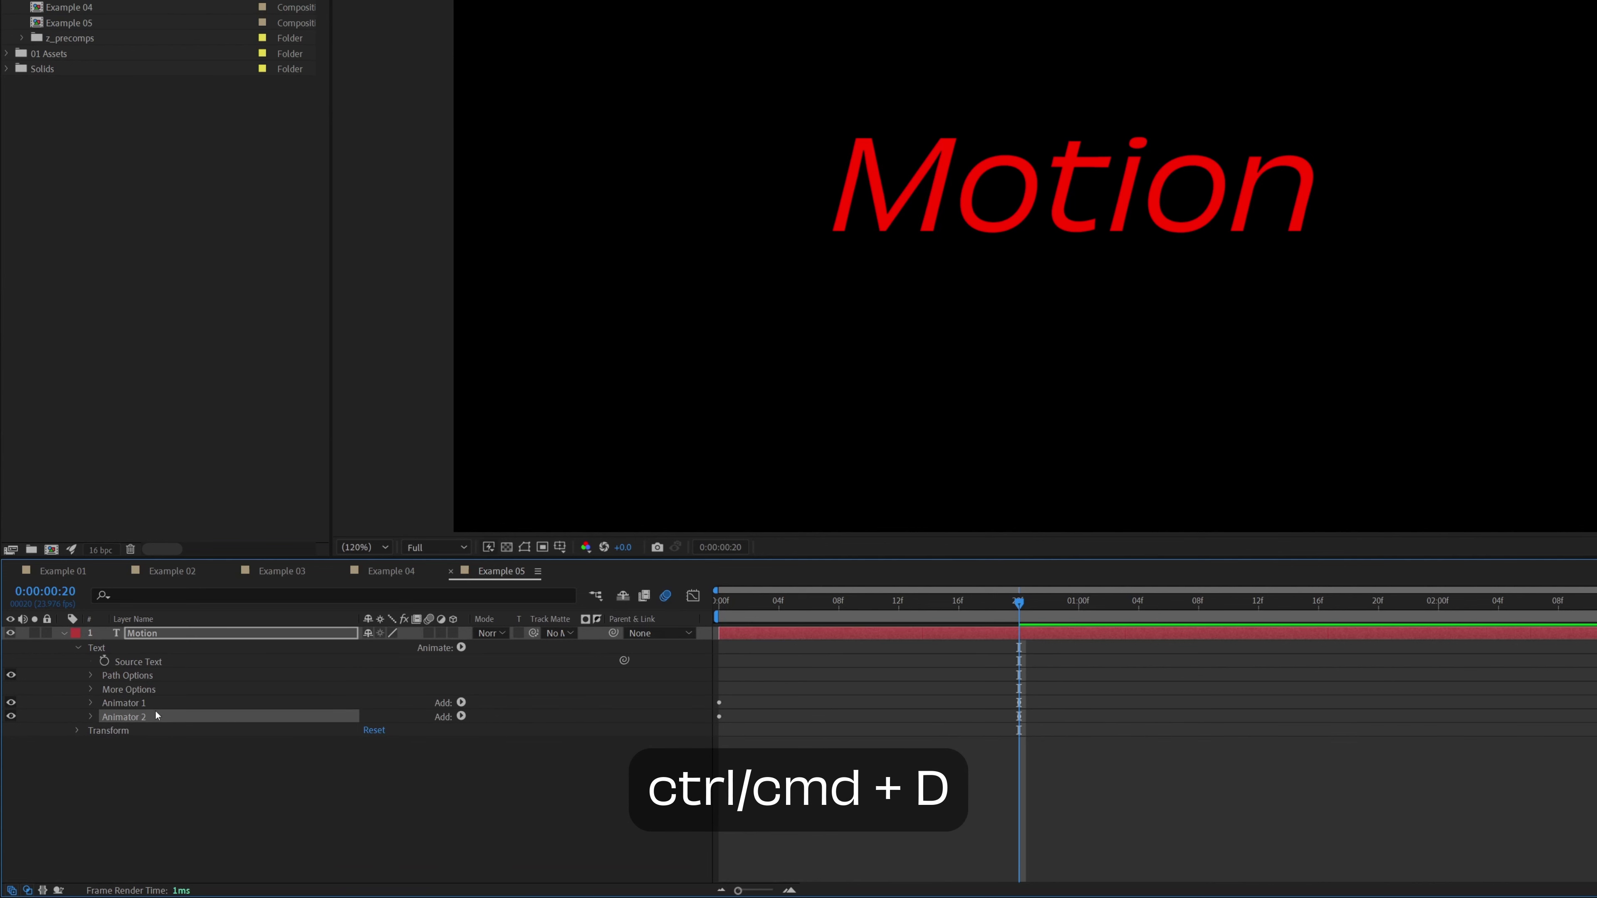
{"action": "left_click", "coordinate": [91, 717]}
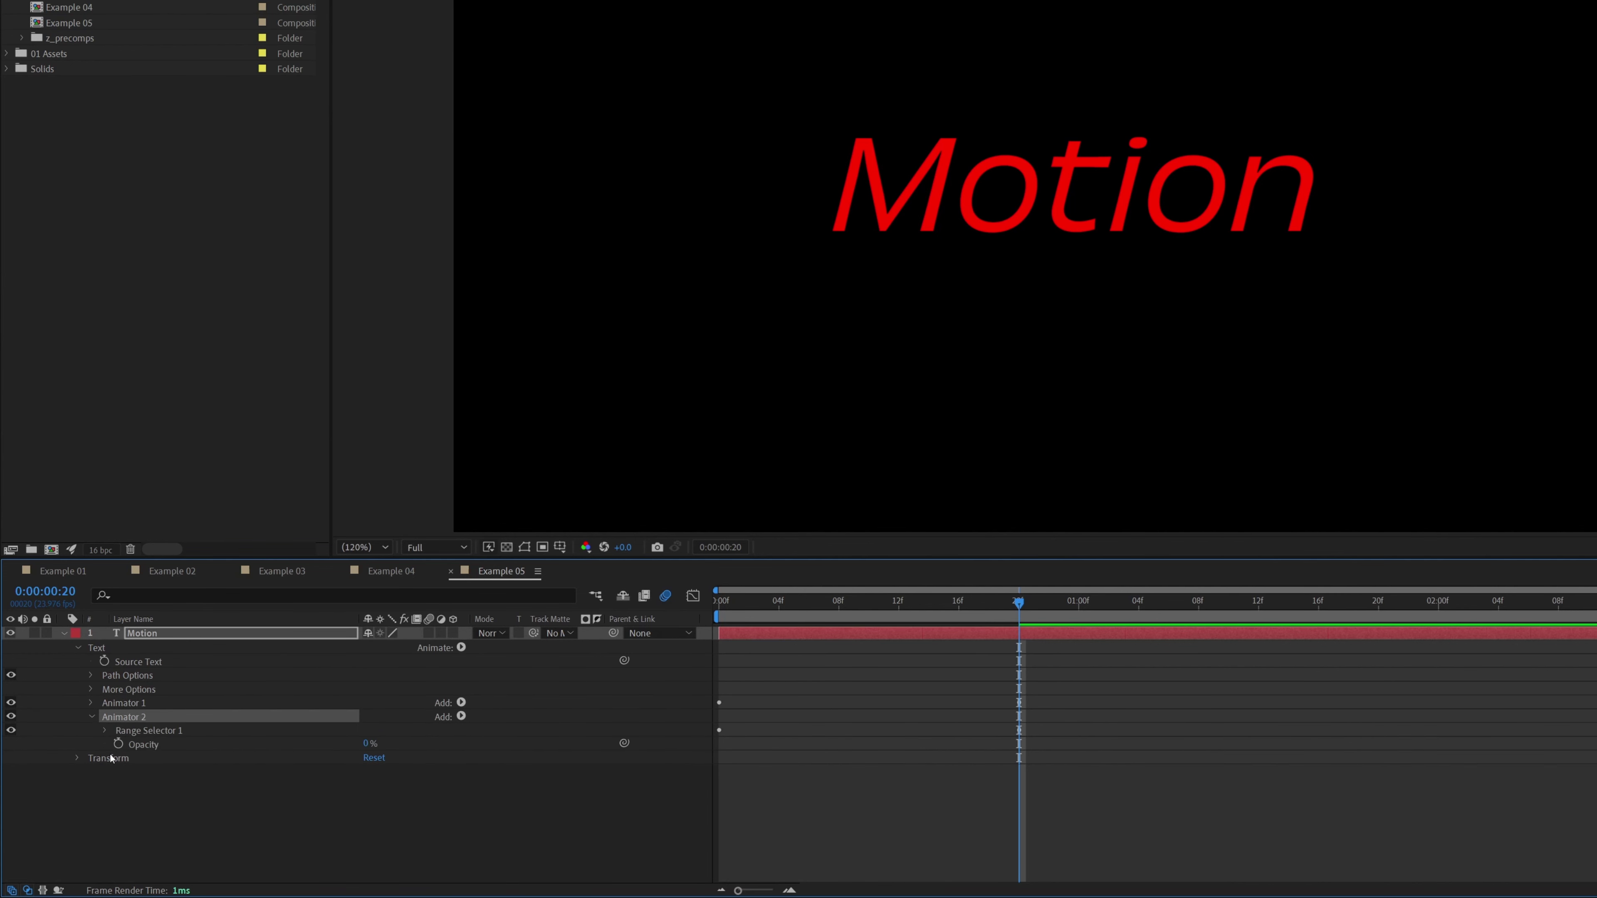
{"action": "left_click", "coordinate": [103, 732]}
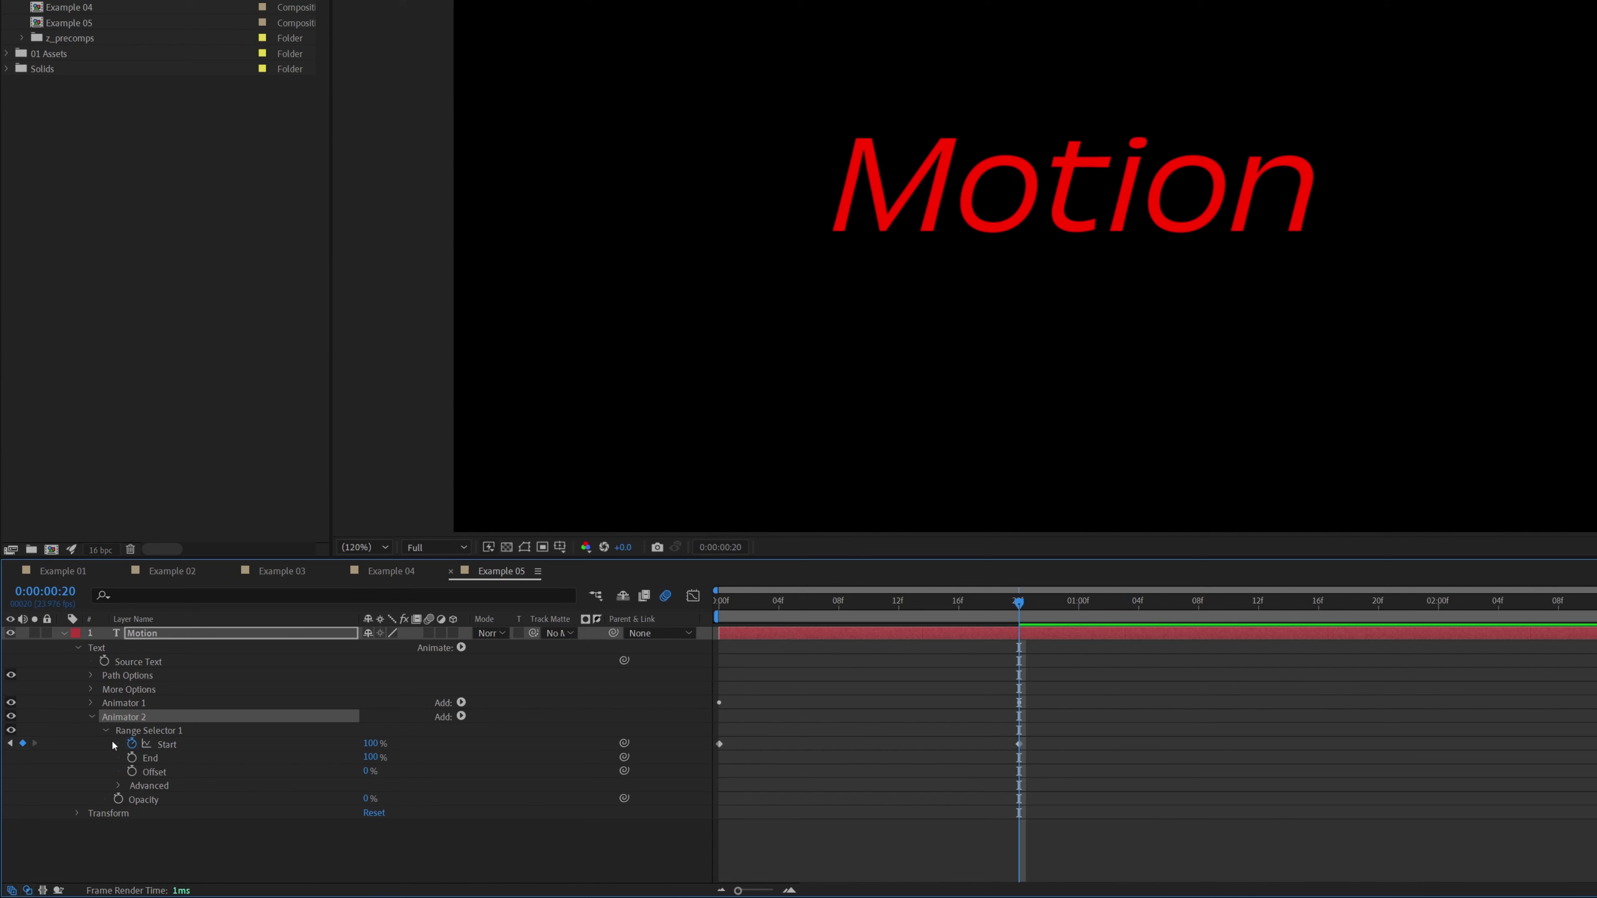
{"action": "left_click", "coordinate": [170, 746]}
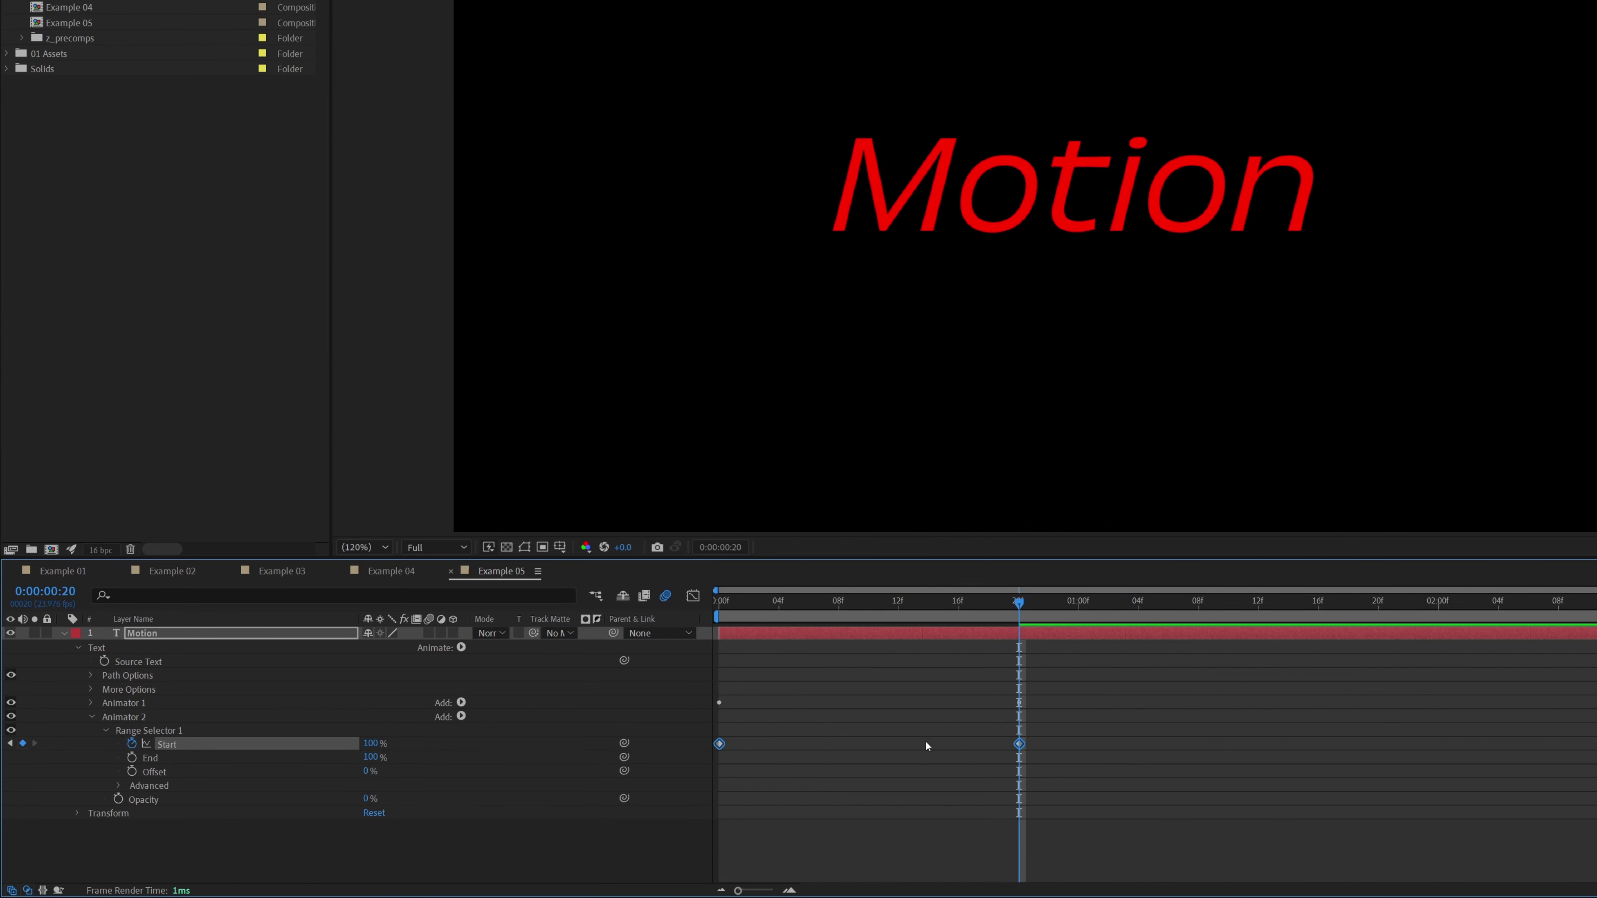
{"action": "left_click_drag", "start_coordinate": [1041, 742], "coordinate": [279, 746]}
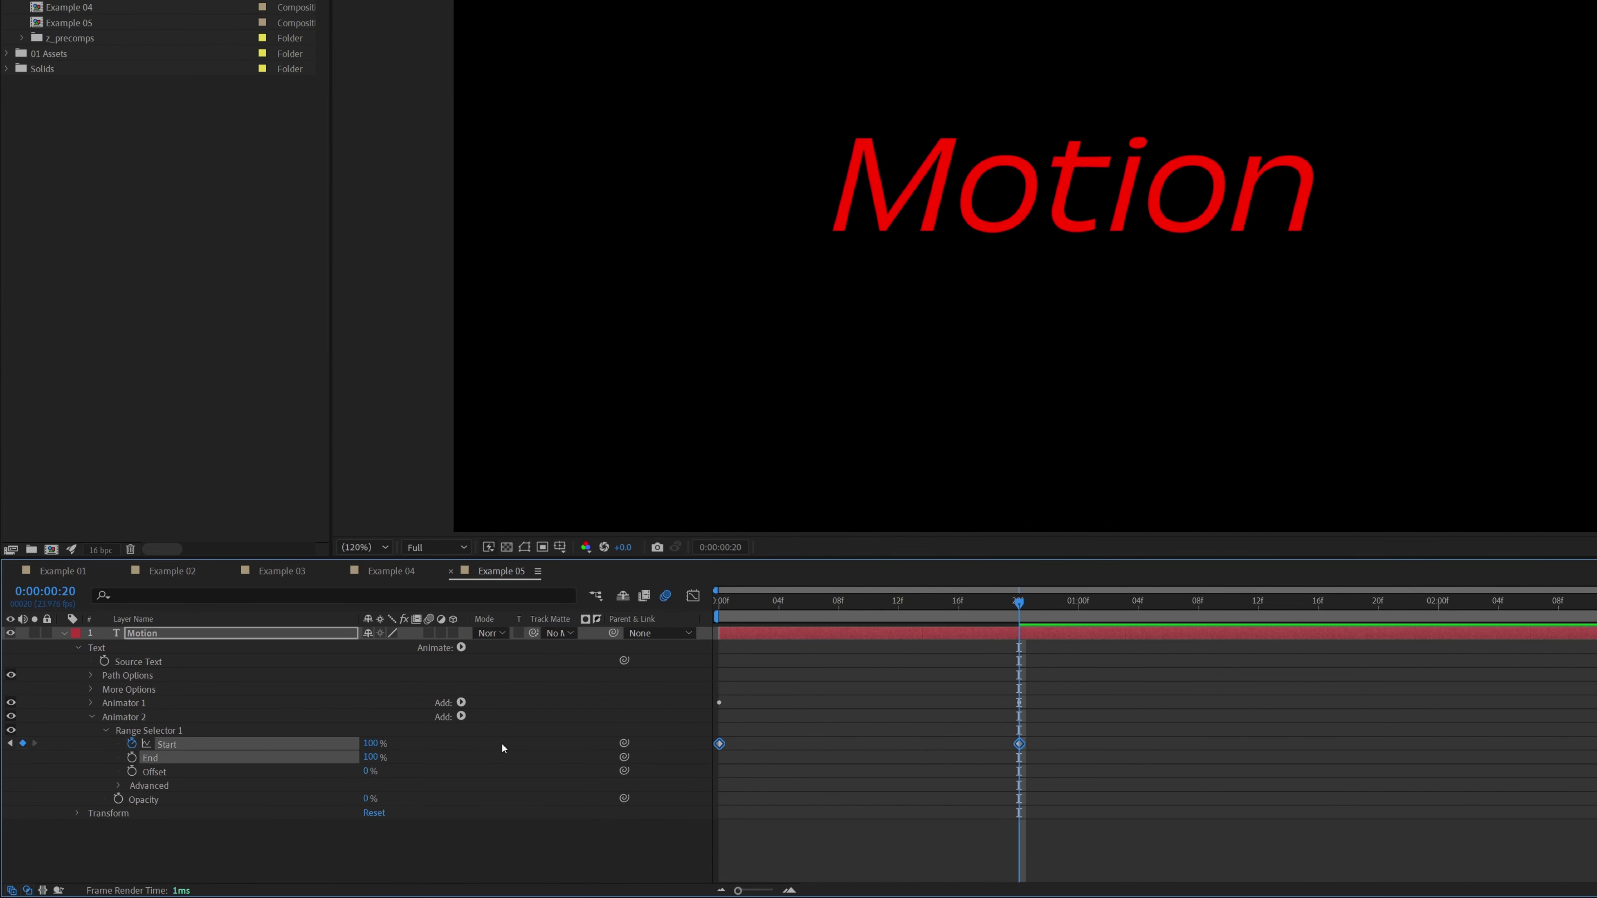
{"action": "left_click_drag", "start_coordinate": [718, 746], "coordinate": [761, 757]}
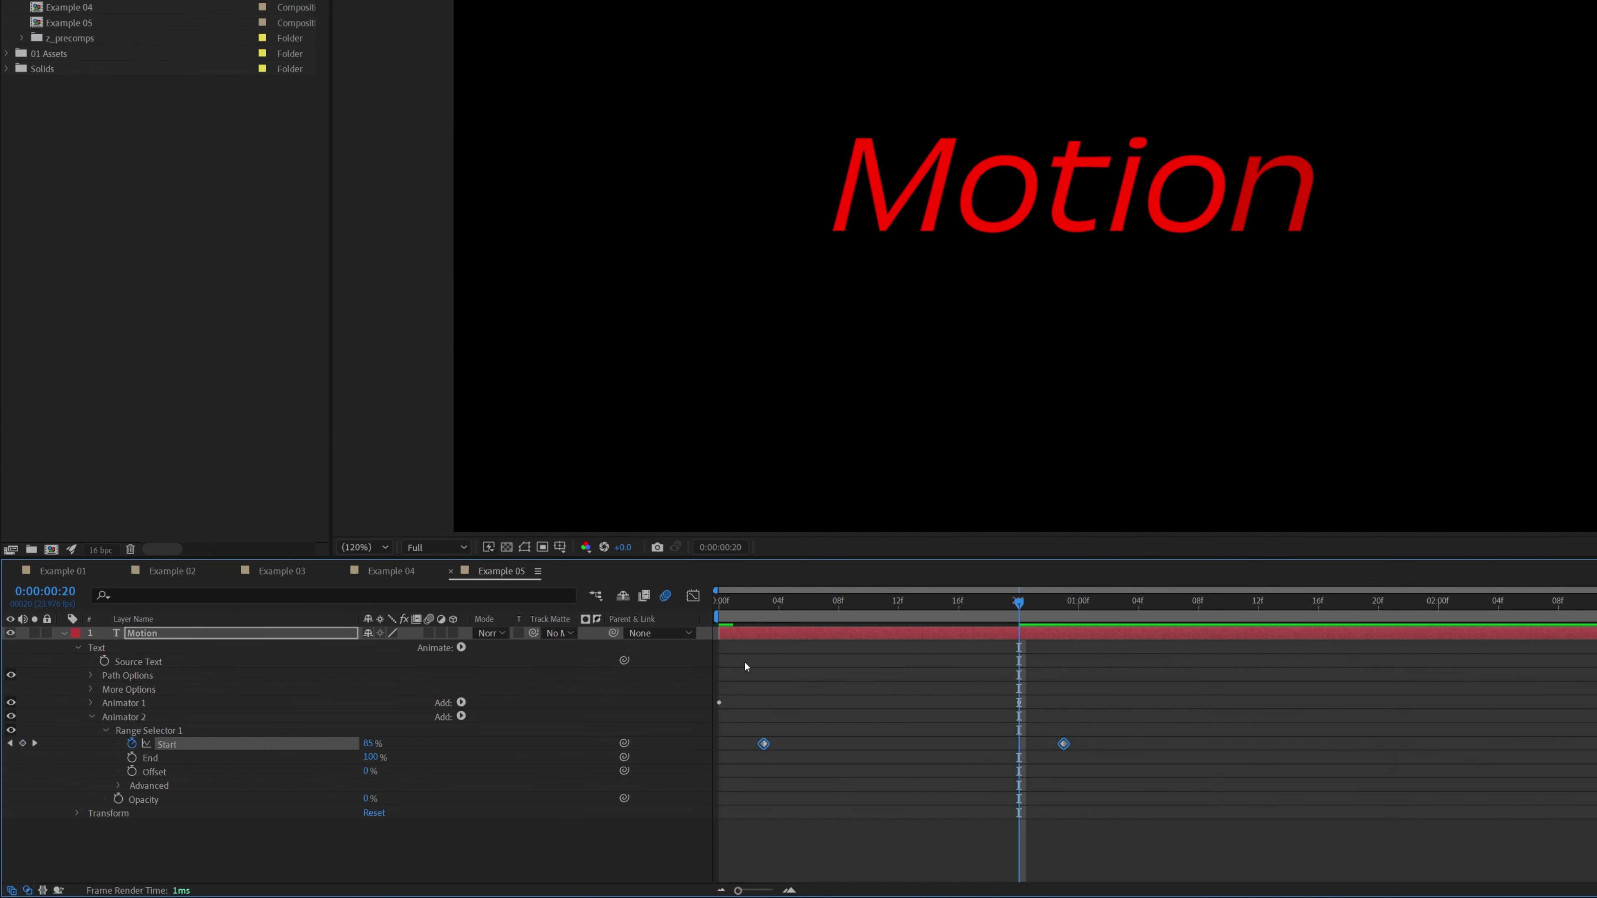
Set the End of Animator 2's Range Selector 1 to 0% and scrub through the opening frames.
{"action": "left_click", "coordinate": [358, 849]}
{"action": "left_click", "coordinate": [366, 758]}
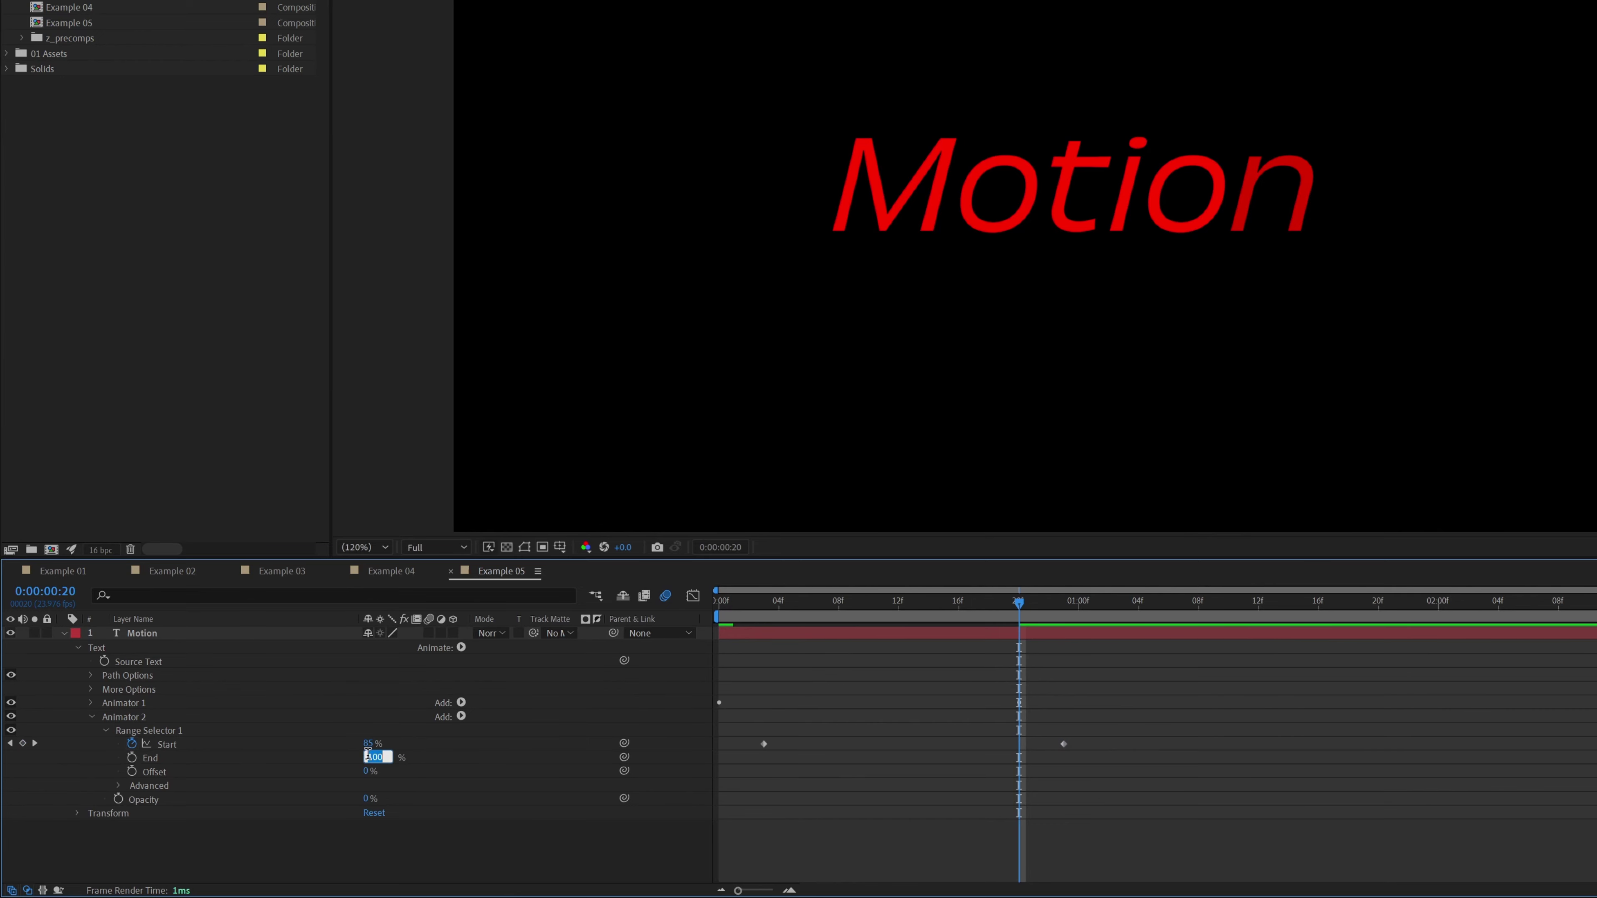
{"action": "type", "text": "0"}
{"action": "key", "text": "Return"}
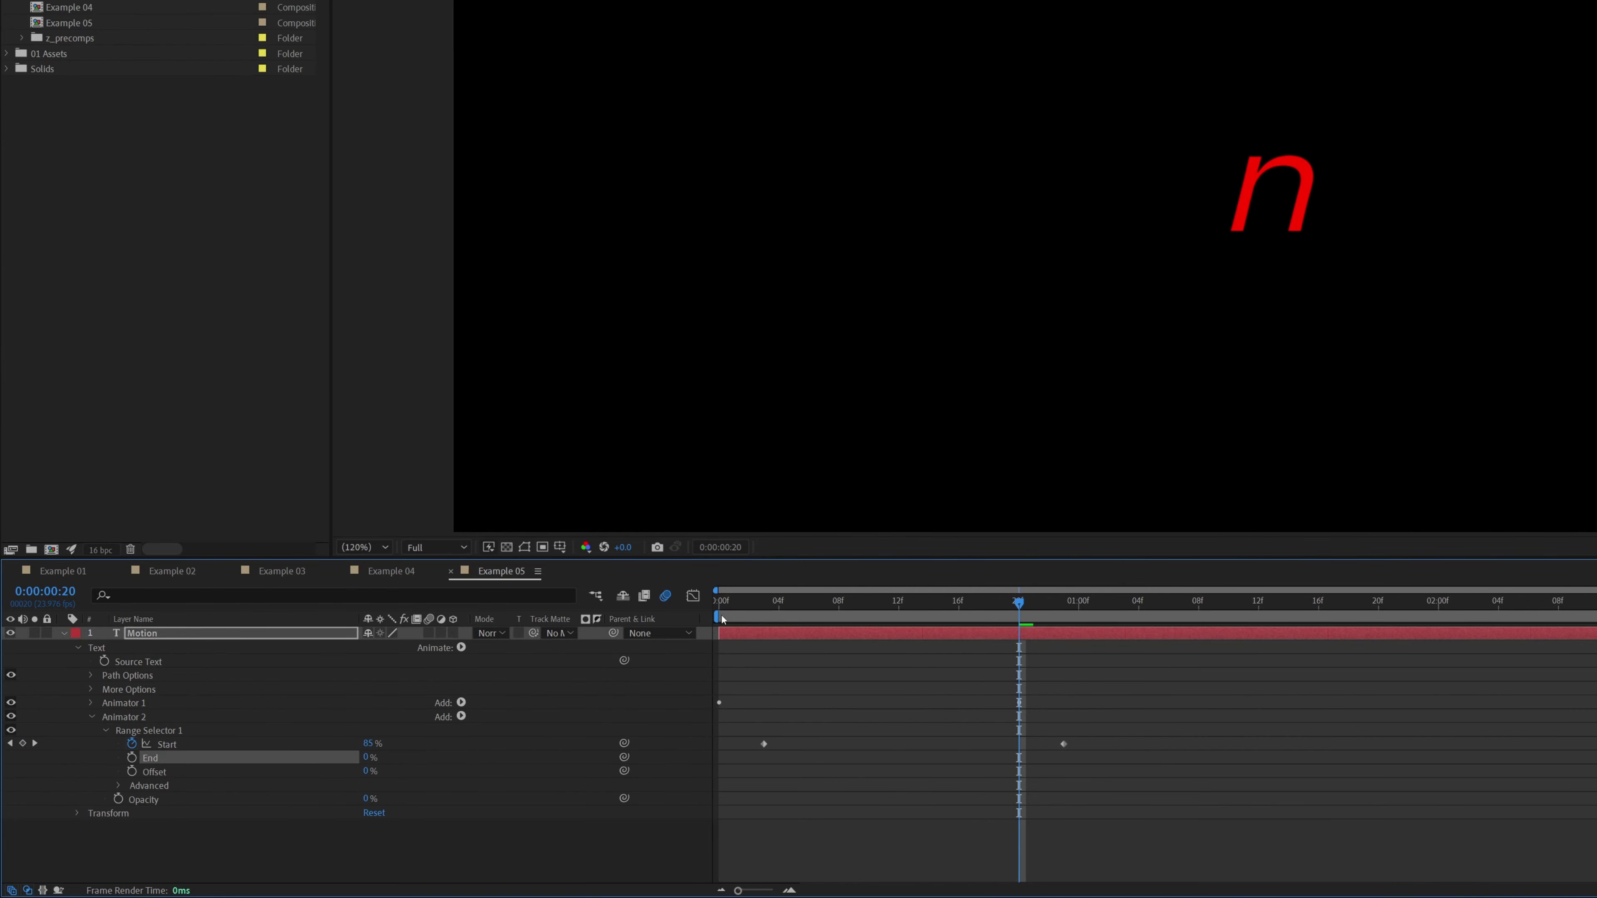
{"action": "left_click_drag", "start_coordinate": [722, 619], "coordinate": [797, 613]}
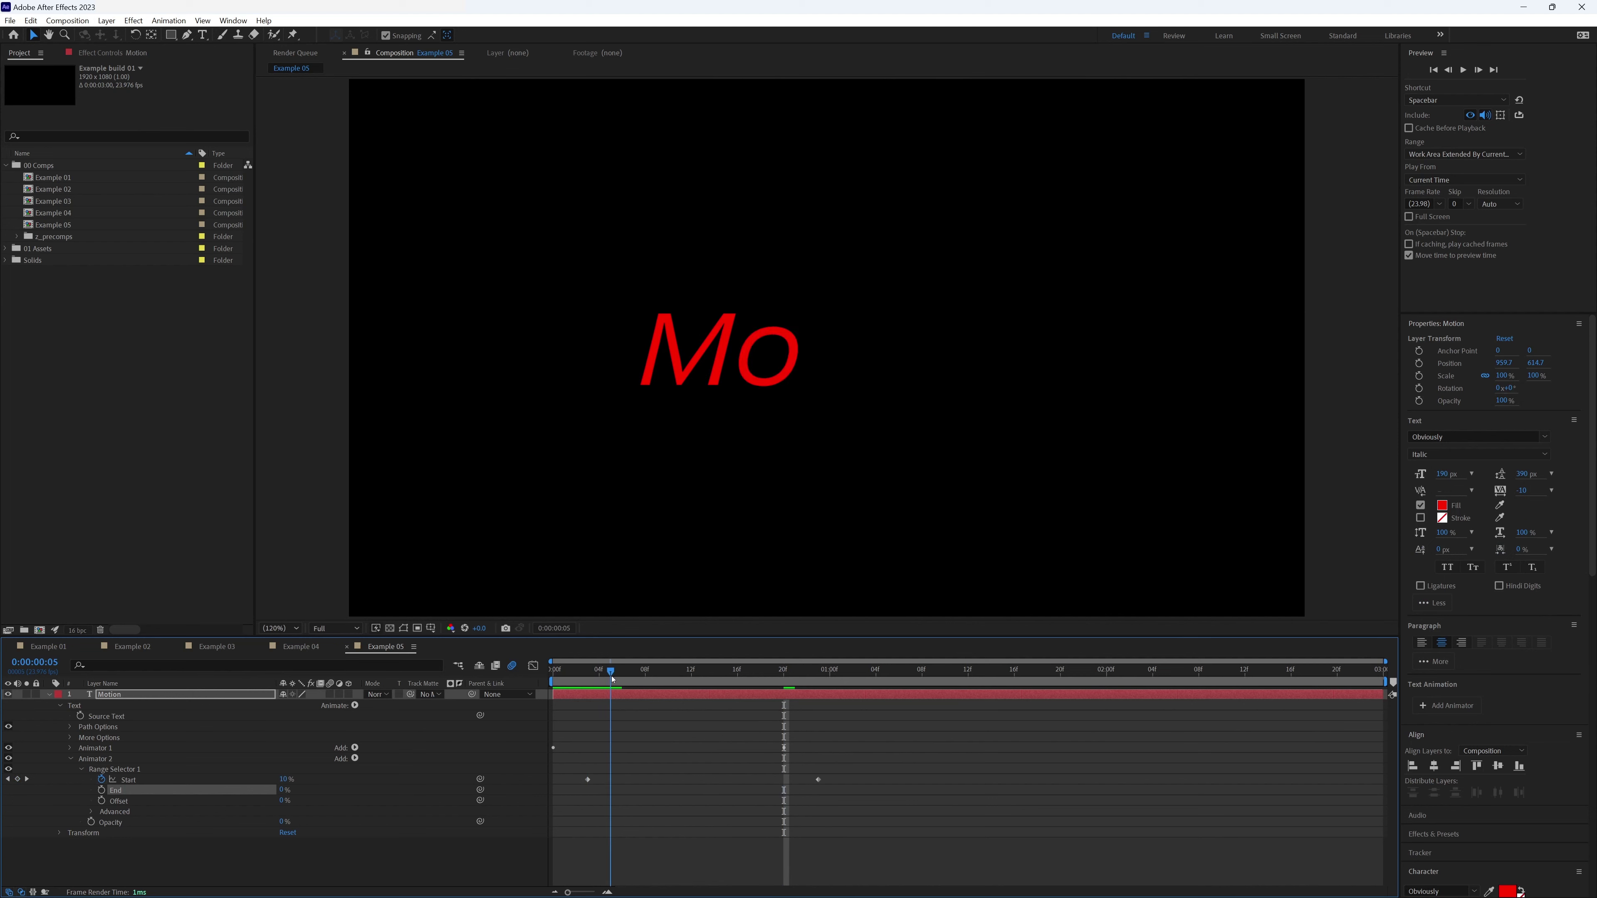
{"action": "left_click_drag", "start_coordinate": [613, 679], "coordinate": [669, 682]}
Move both Start keyframes of Animator 2 two more frames later and preview the letters appearing and disappearing.
{"action": "left_click_drag", "start_coordinate": [562, 775], "coordinate": [841, 802]}
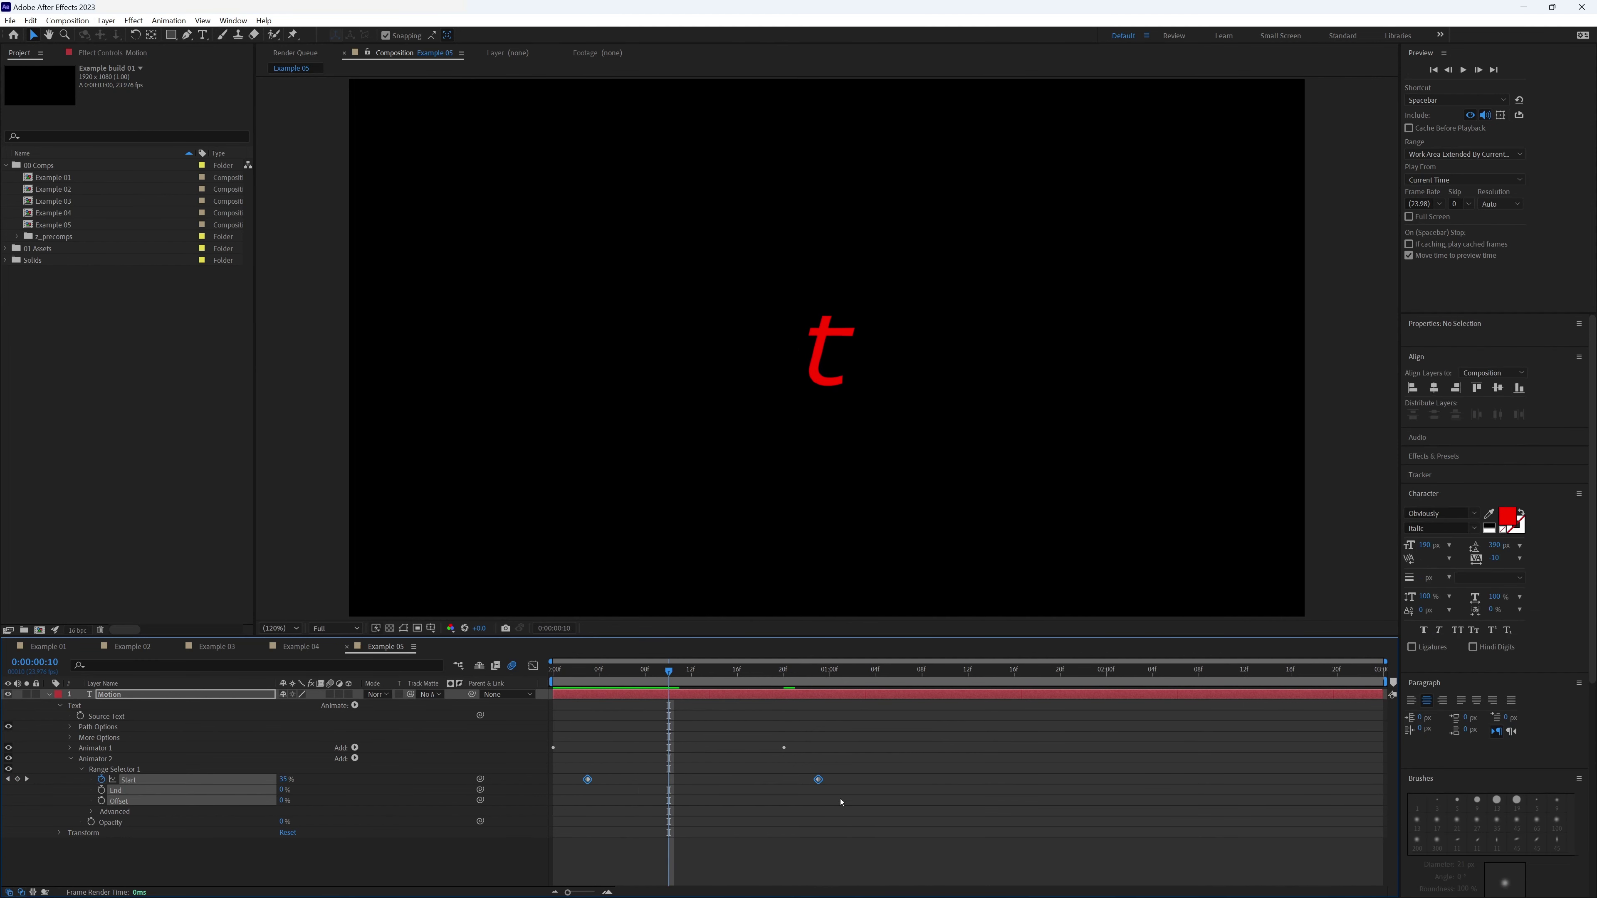
{"action": "key", "text": "space"}
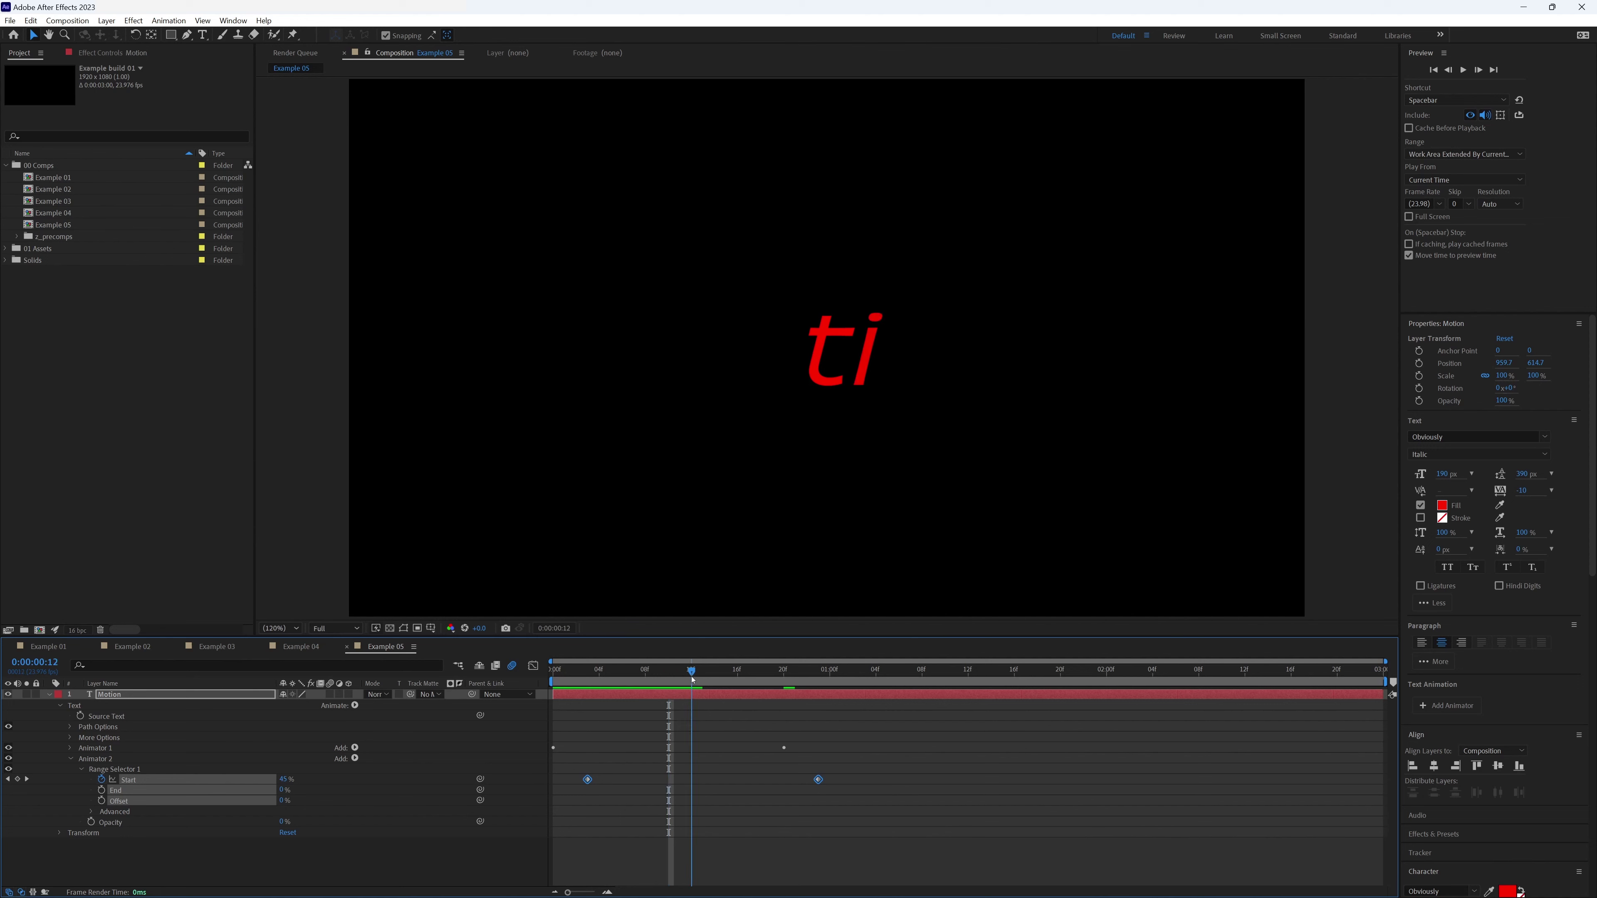
{"action": "key", "text": "space"}
{"action": "key", "text": "space"}
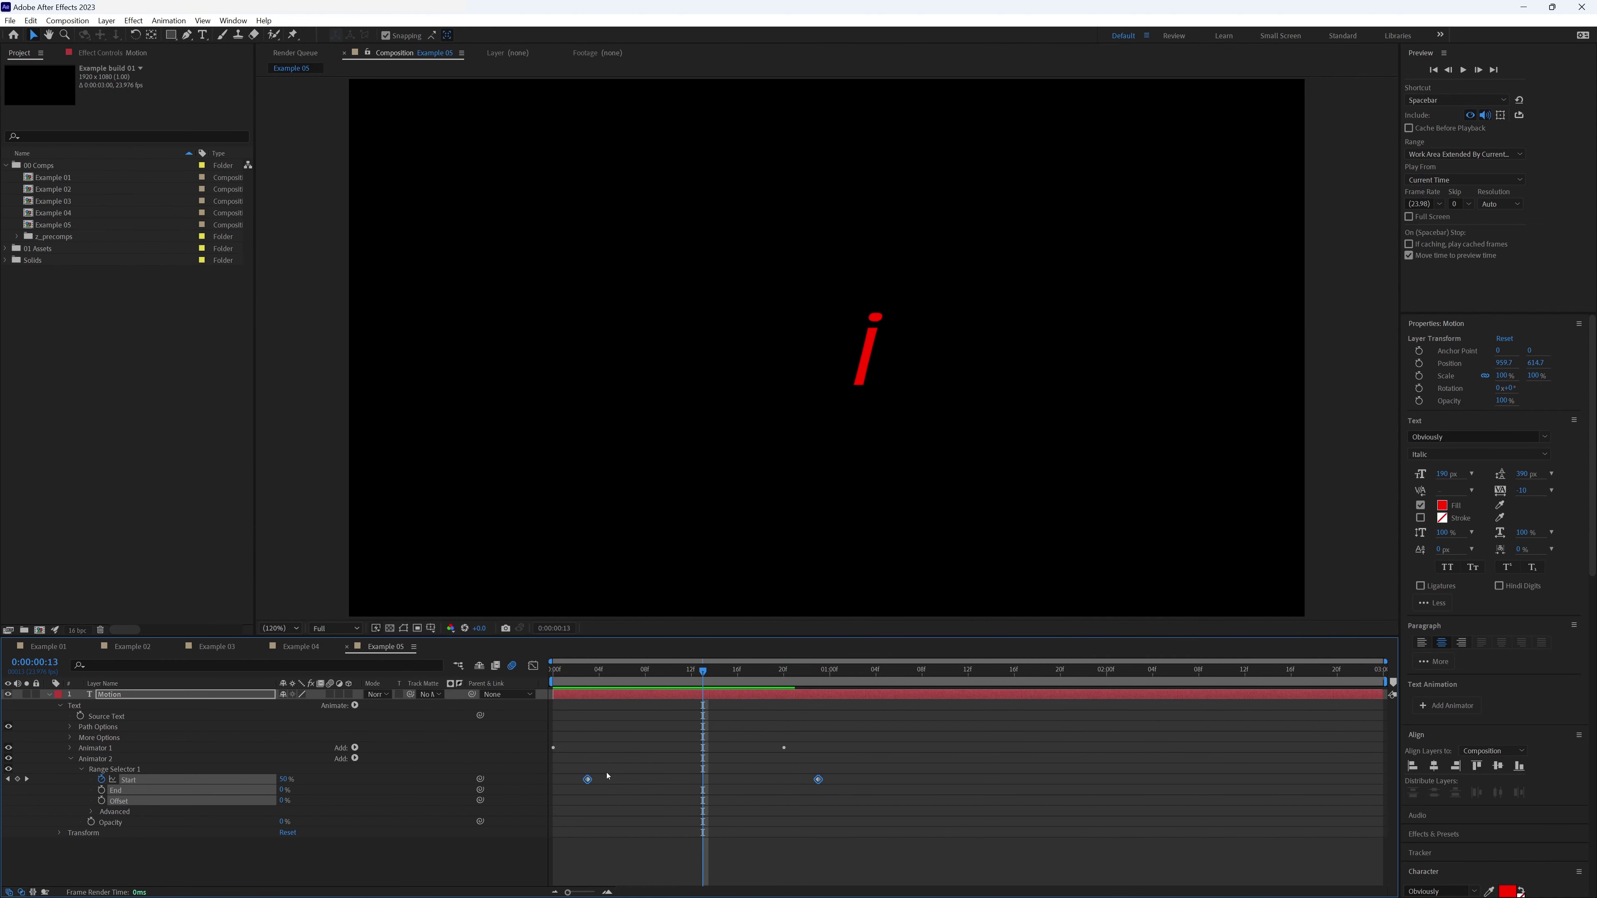
{"action": "left_click_drag", "start_coordinate": [594, 787], "coordinate": [615, 792]}
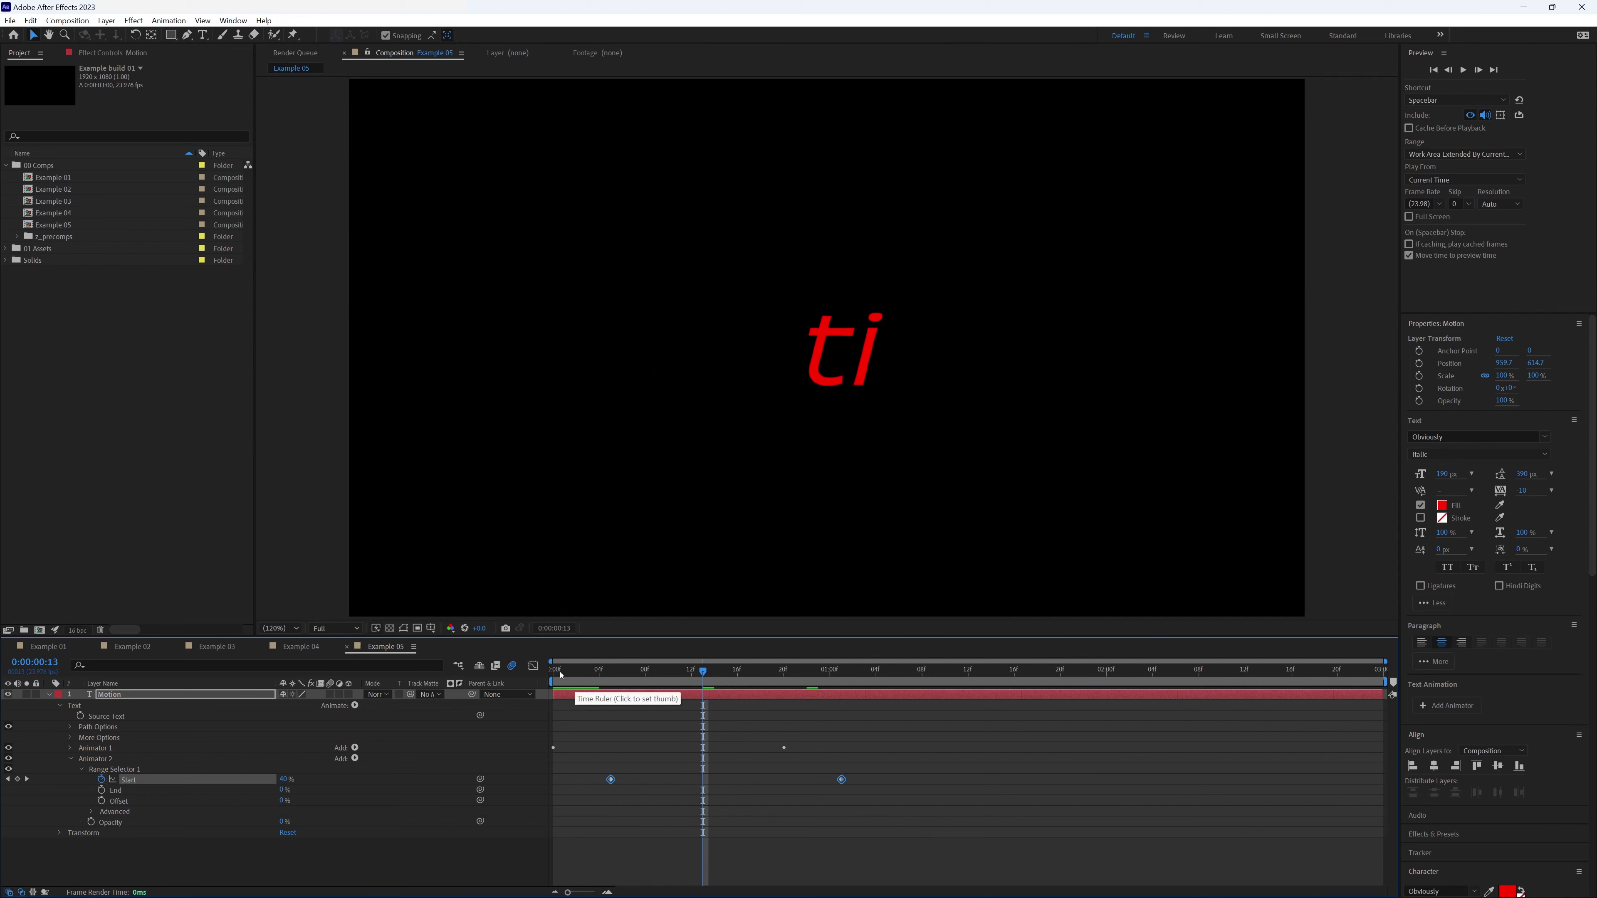
{"action": "left_click", "coordinate": [586, 675]}
{"action": "left_click_drag", "start_coordinate": [587, 675], "coordinate": [540, 681]}
{"action": "key", "text": "space"}
{"action": "key", "text": "space"}
{"action": "key", "text": "space"}
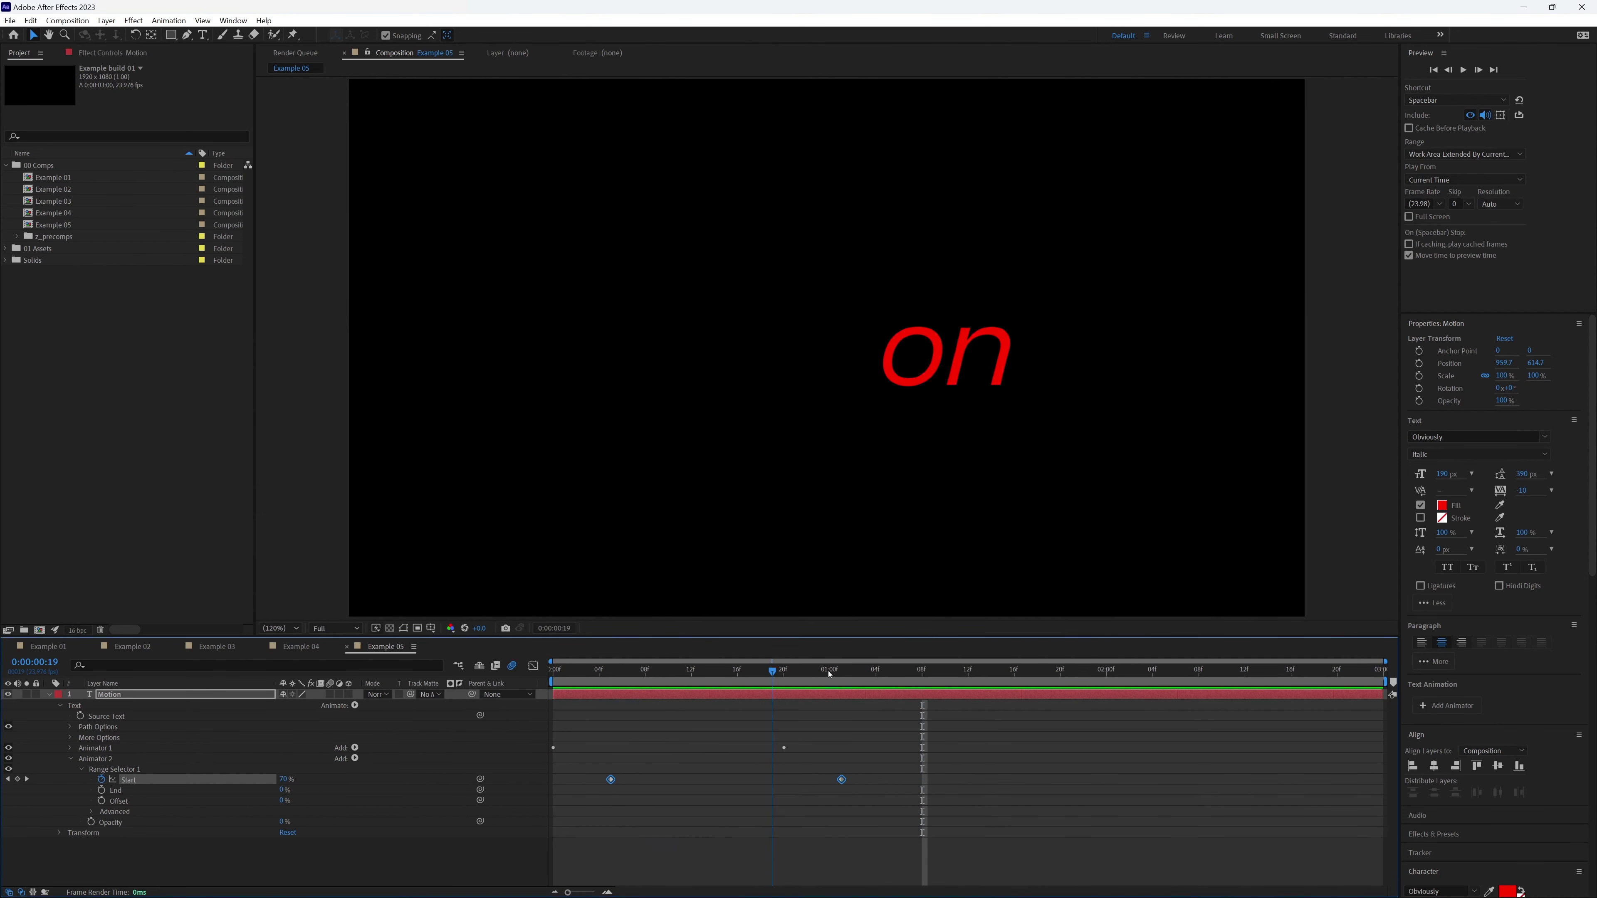
{"action": "key", "text": "space"}
Collapse Animator 2 and turn off both Animator 1 and Animator 2.
{"action": "left_click", "coordinate": [71, 759]}
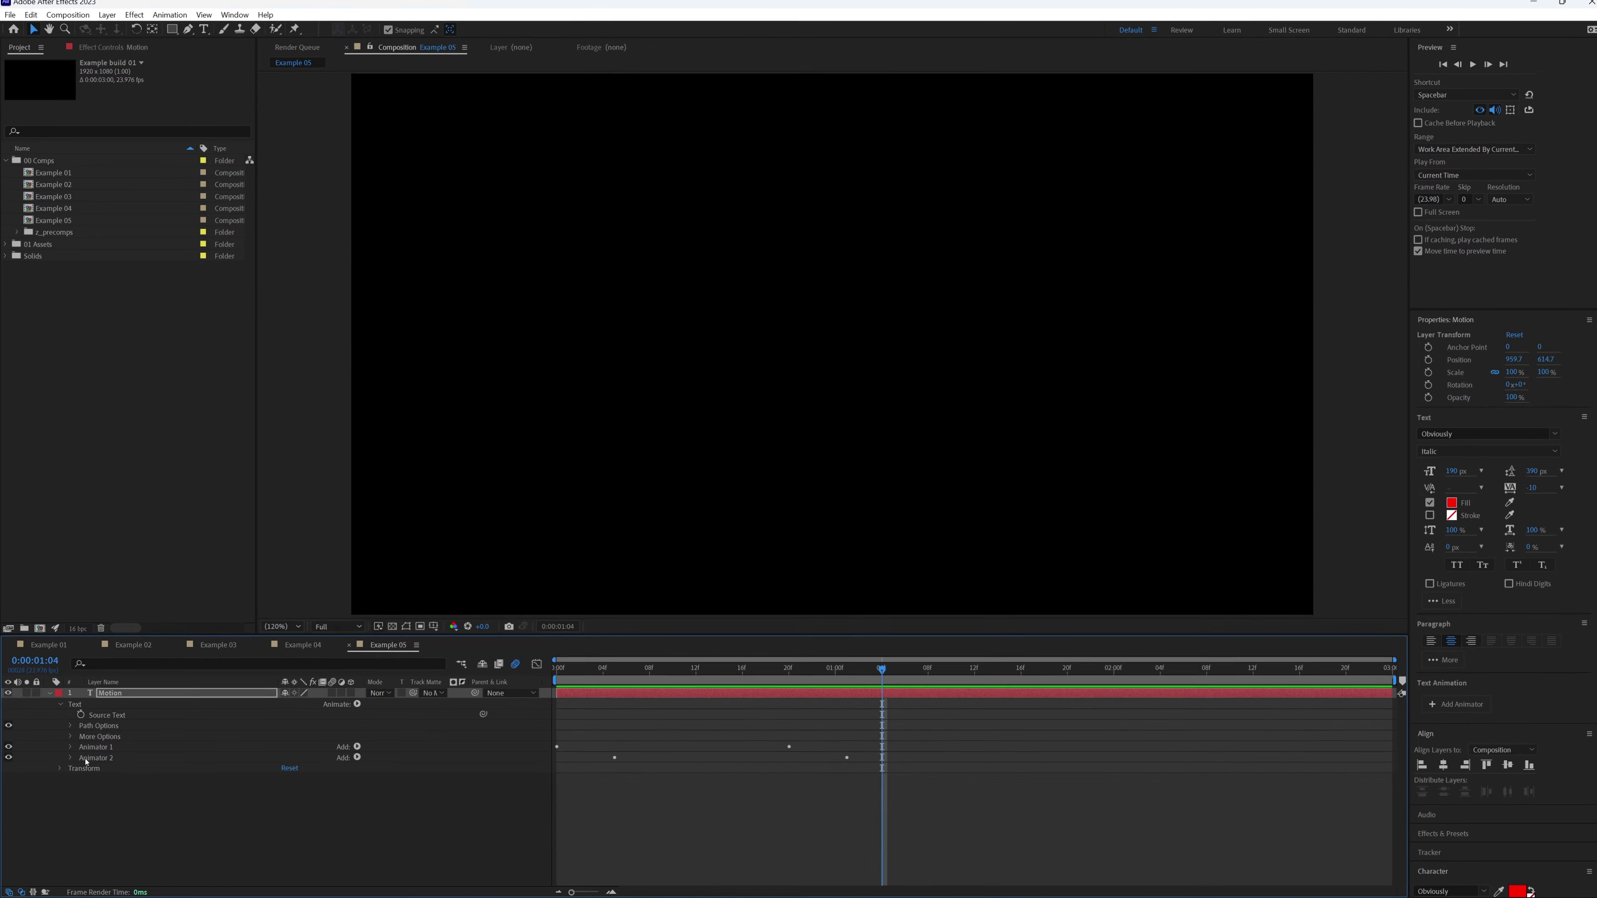
{"action": "left_click", "coordinate": [95, 747]}
{"action": "left_click", "coordinate": [8, 748]}
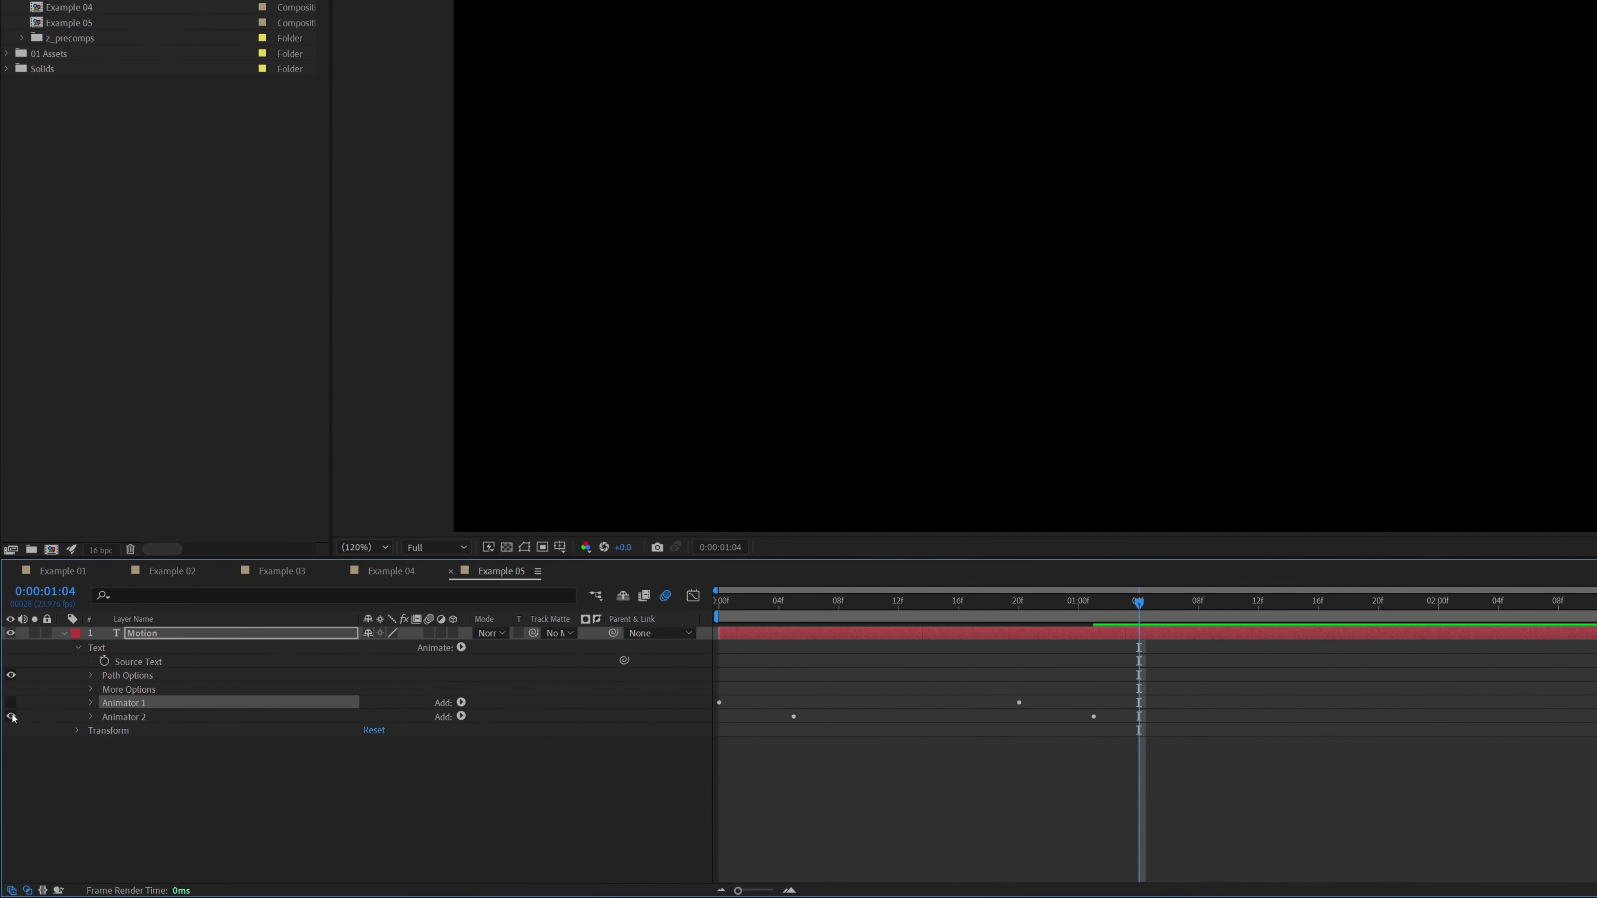
{"action": "left_click", "coordinate": [11, 717]}
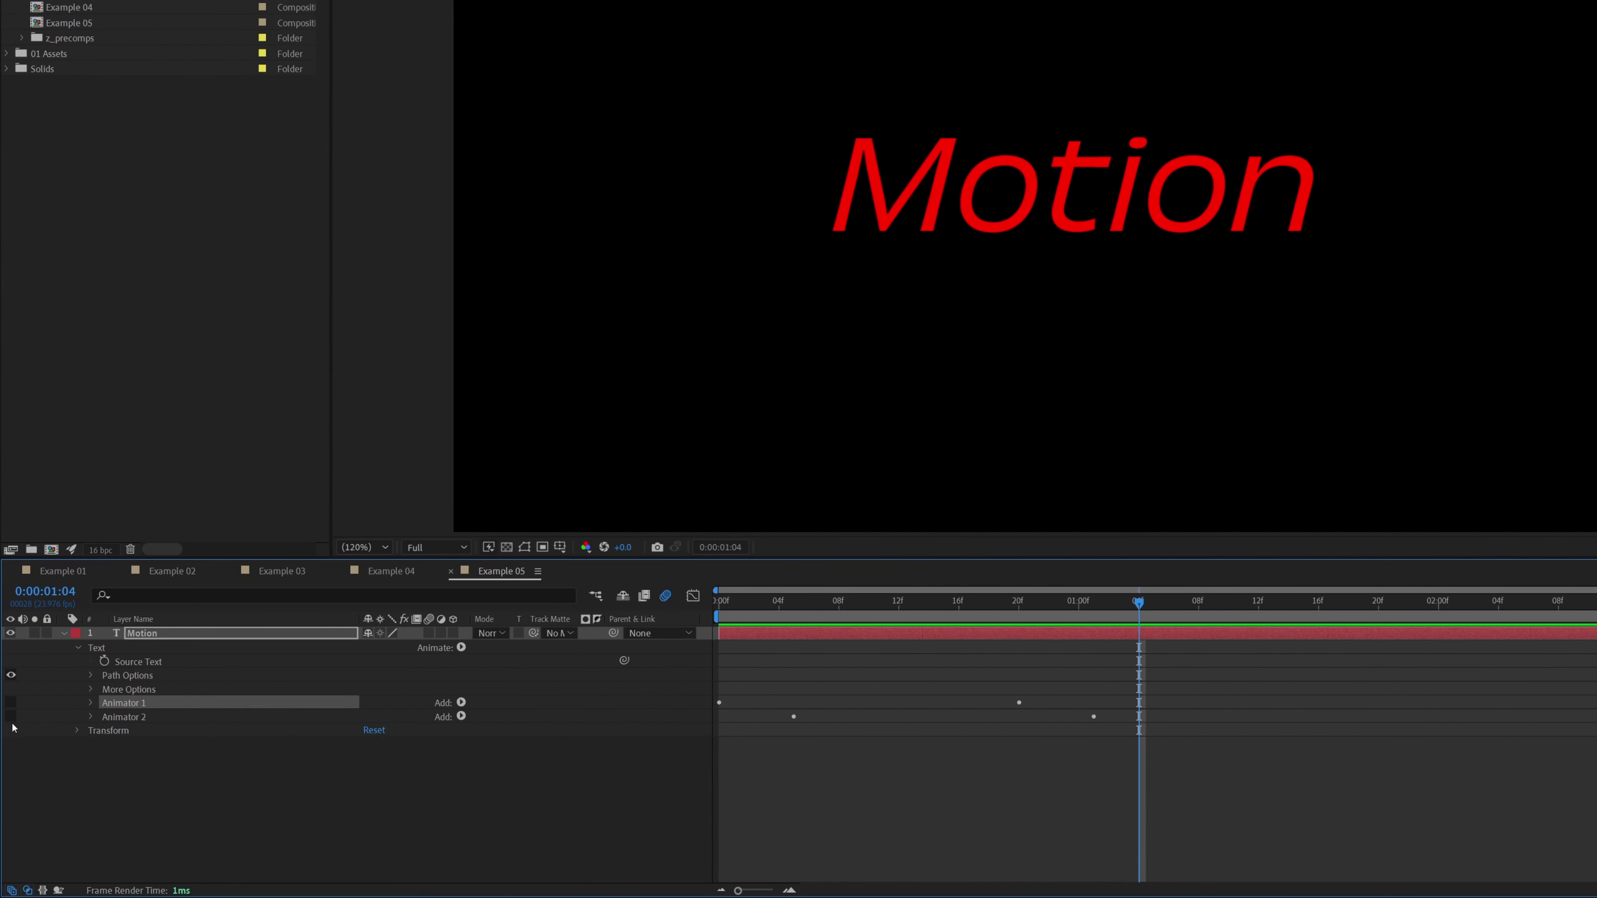
Add a Tracking animator to the Motion text layer and set its Tracking Amount to 150.
{"action": "left_click", "coordinate": [170, 636]}
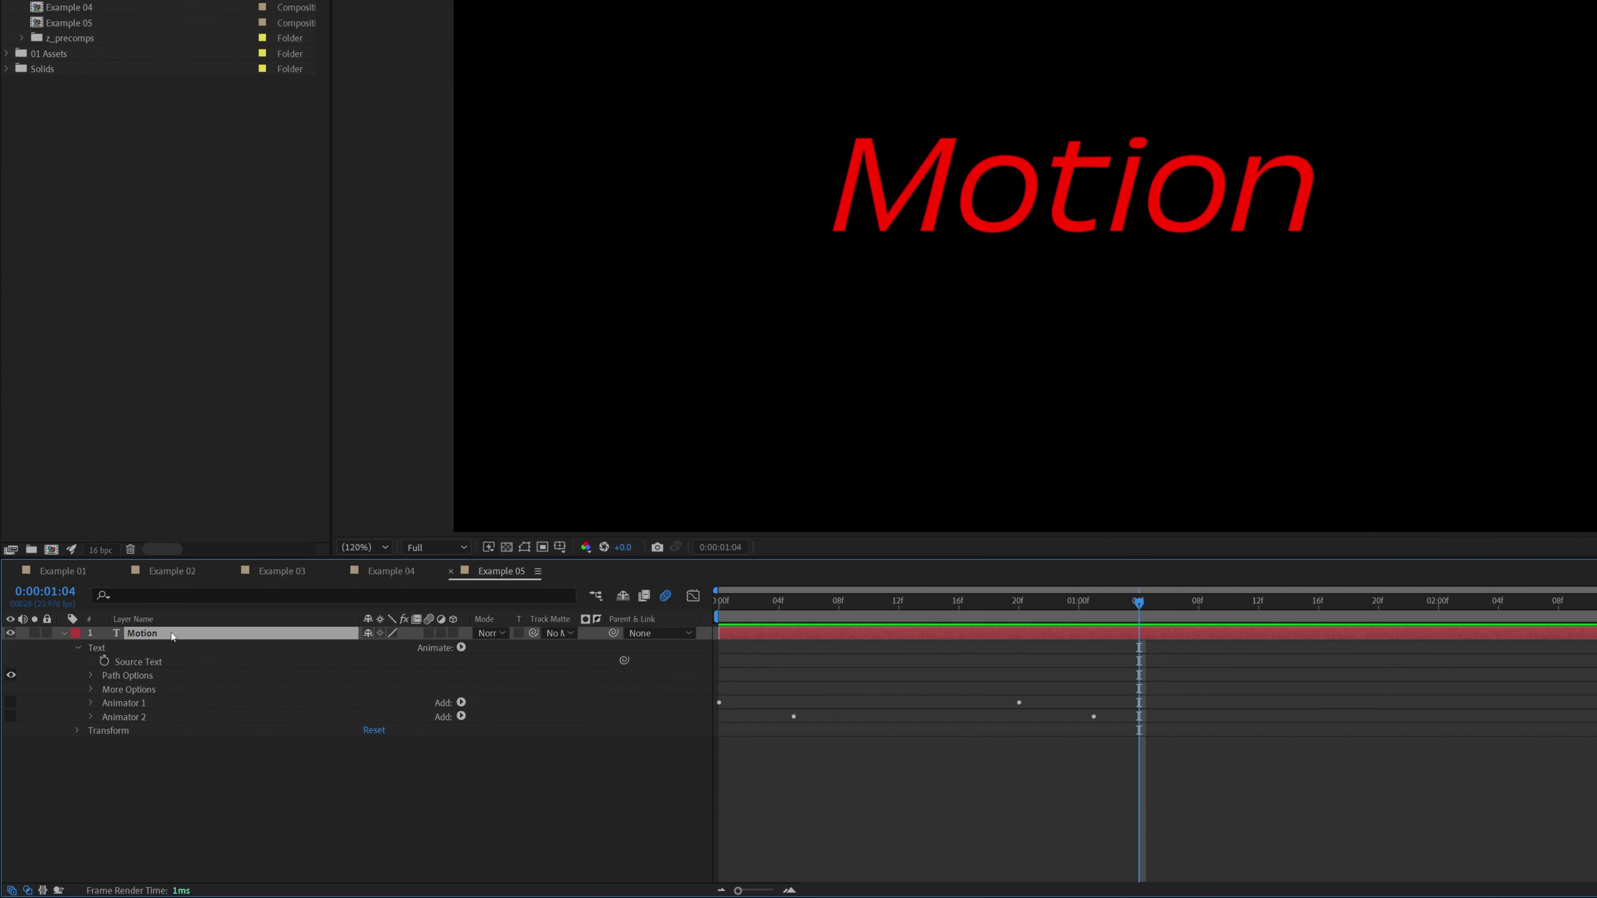
{"action": "left_click", "coordinate": [460, 648]}
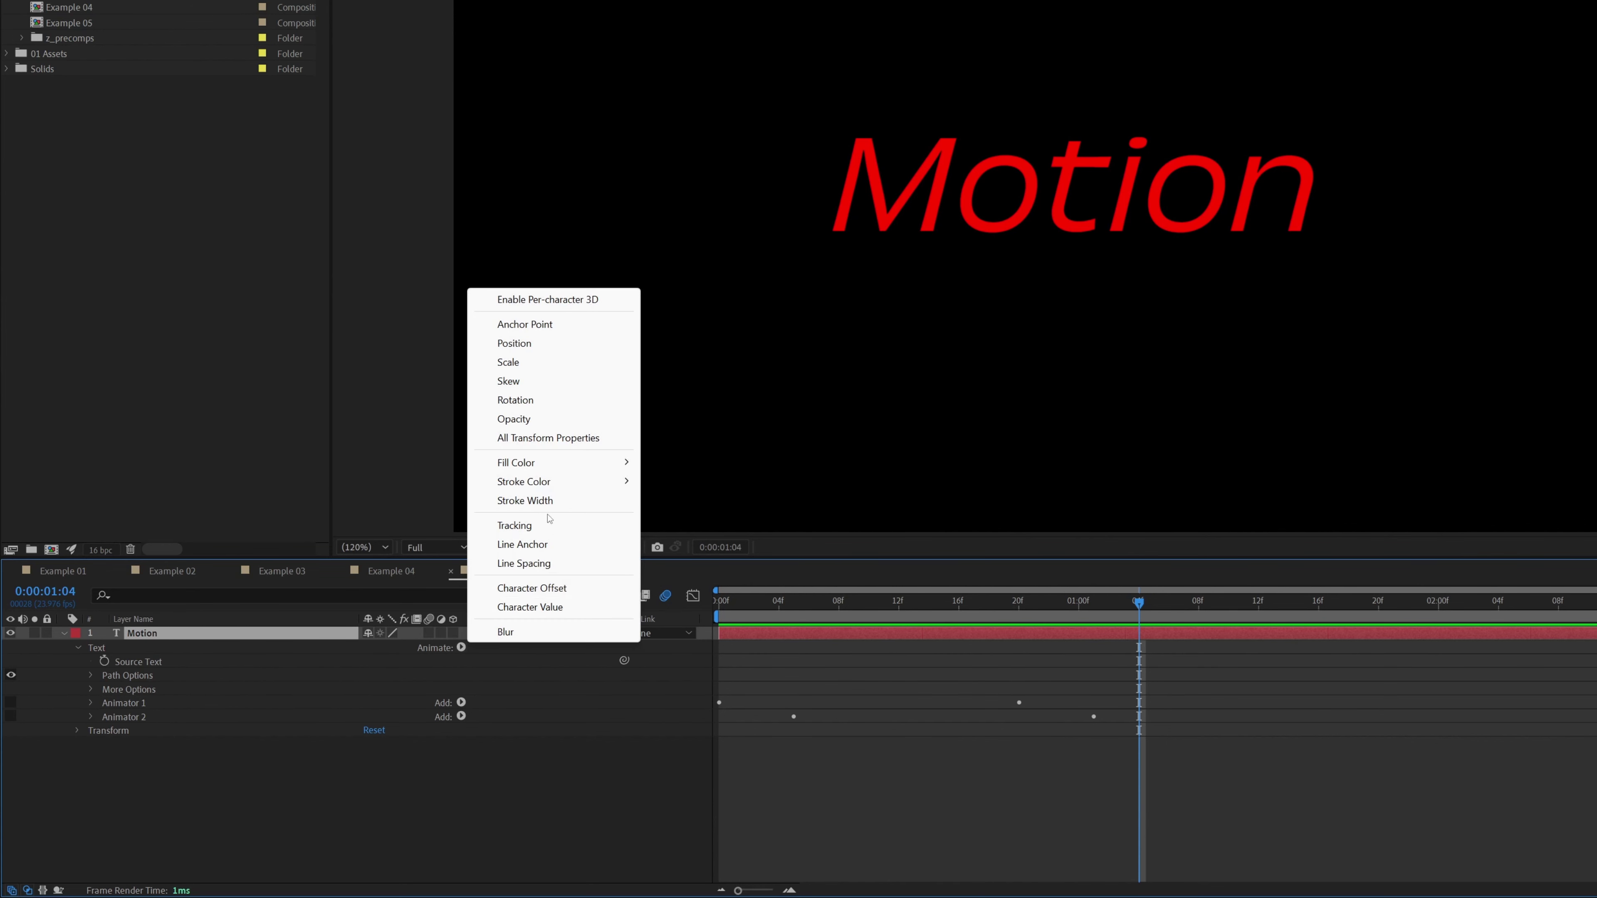
{"action": "left_click", "coordinate": [534, 525]}
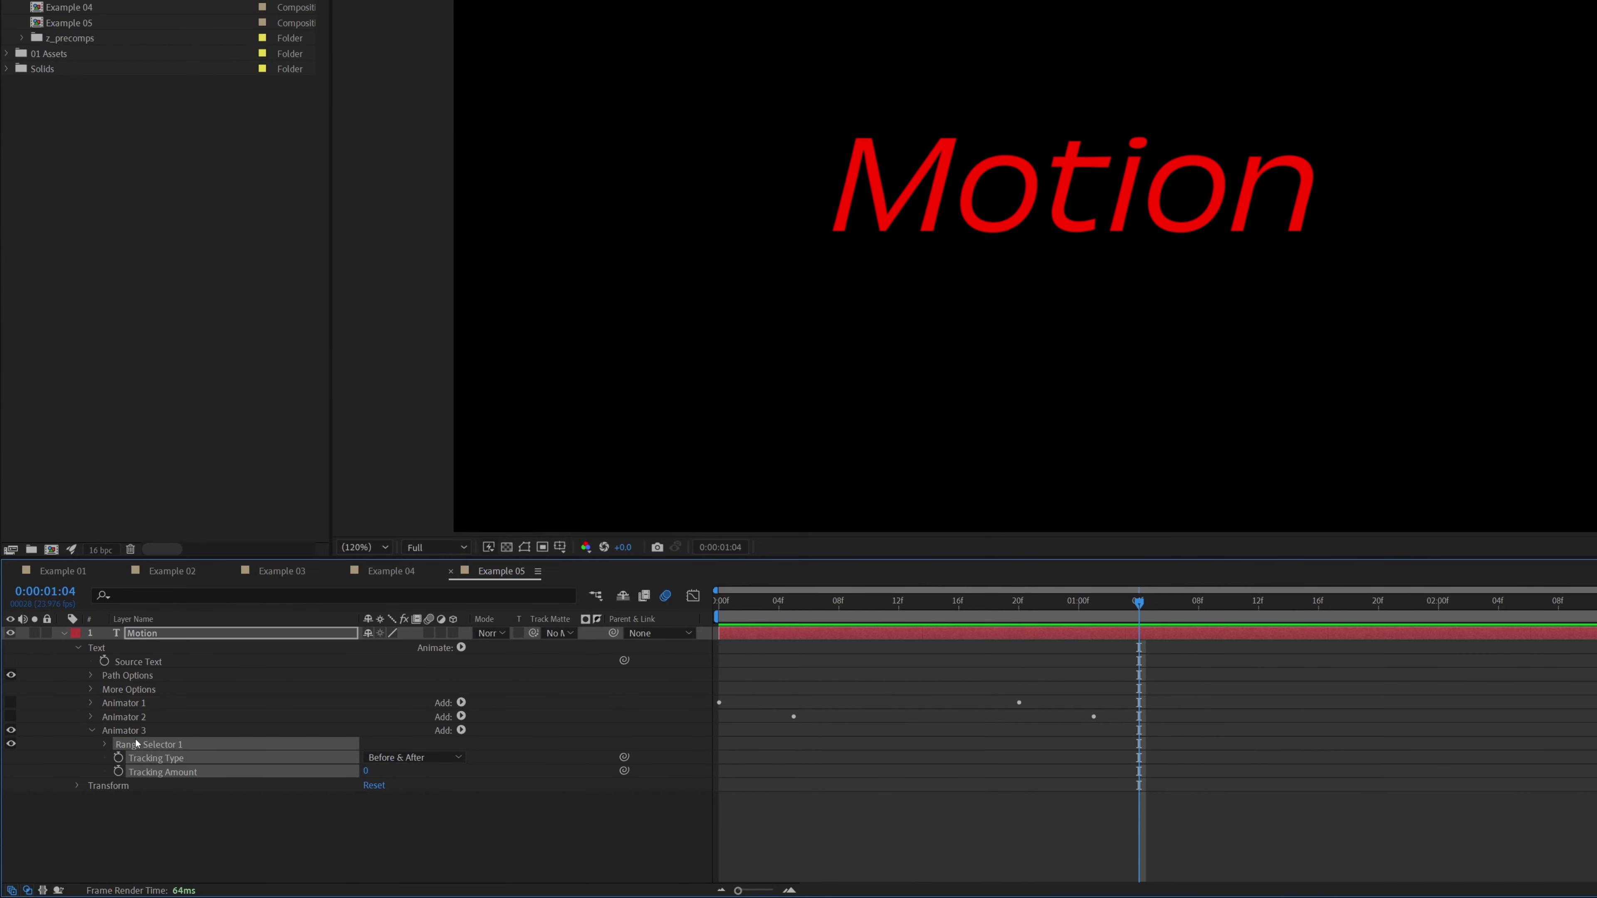
{"action": "left_click", "coordinate": [363, 772]}
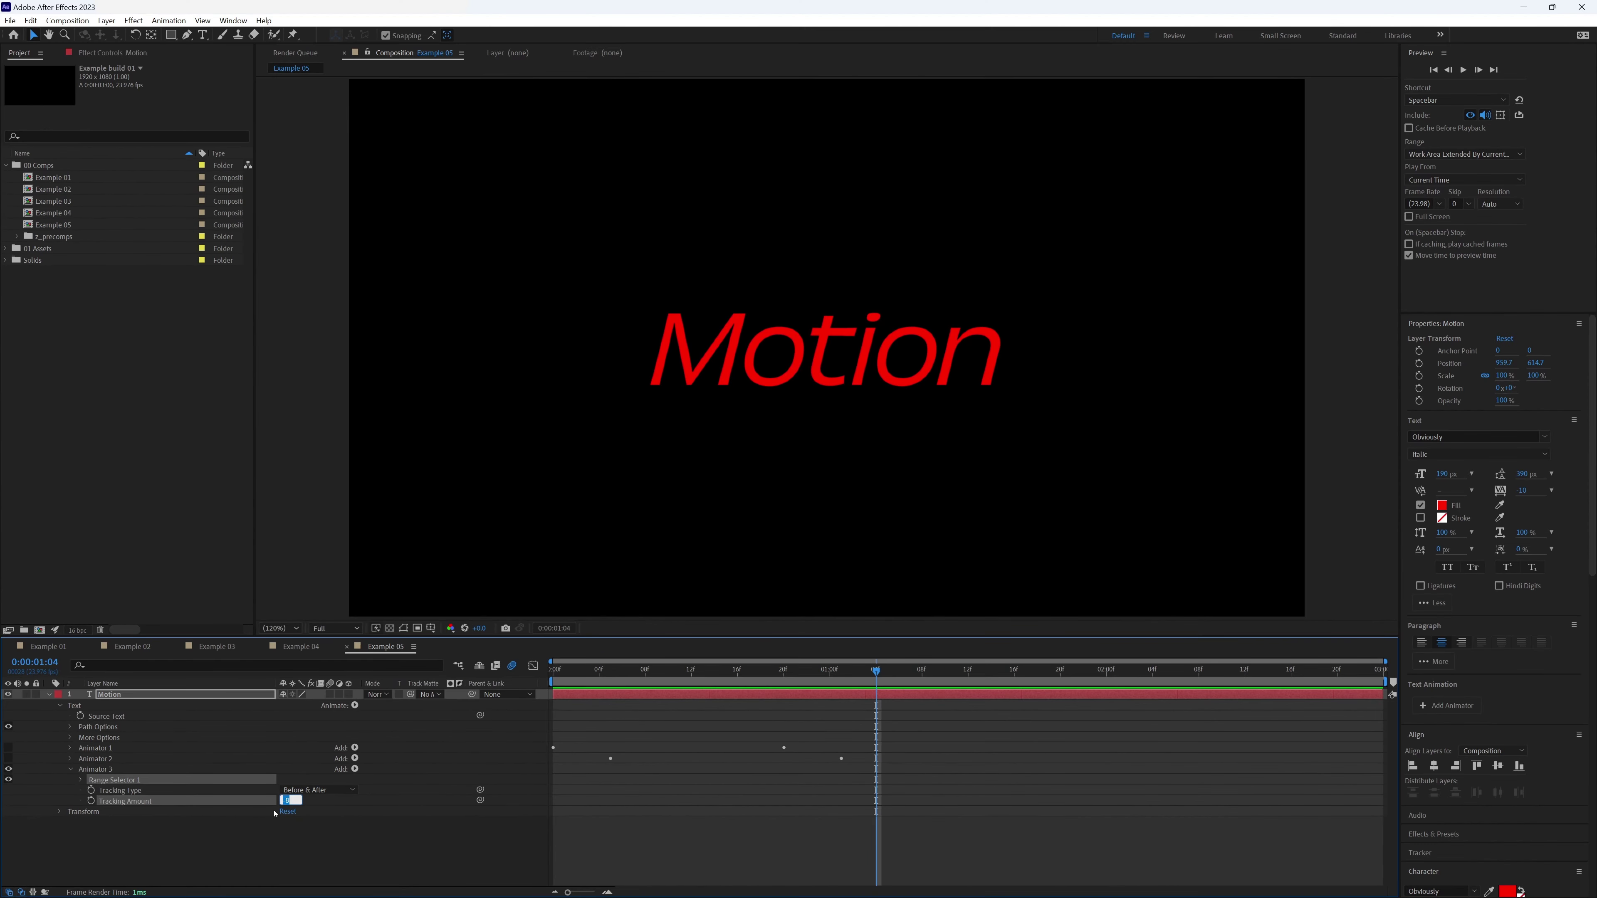
{"action": "type", "text": "150"}
{"action": "key", "text": "Return"}
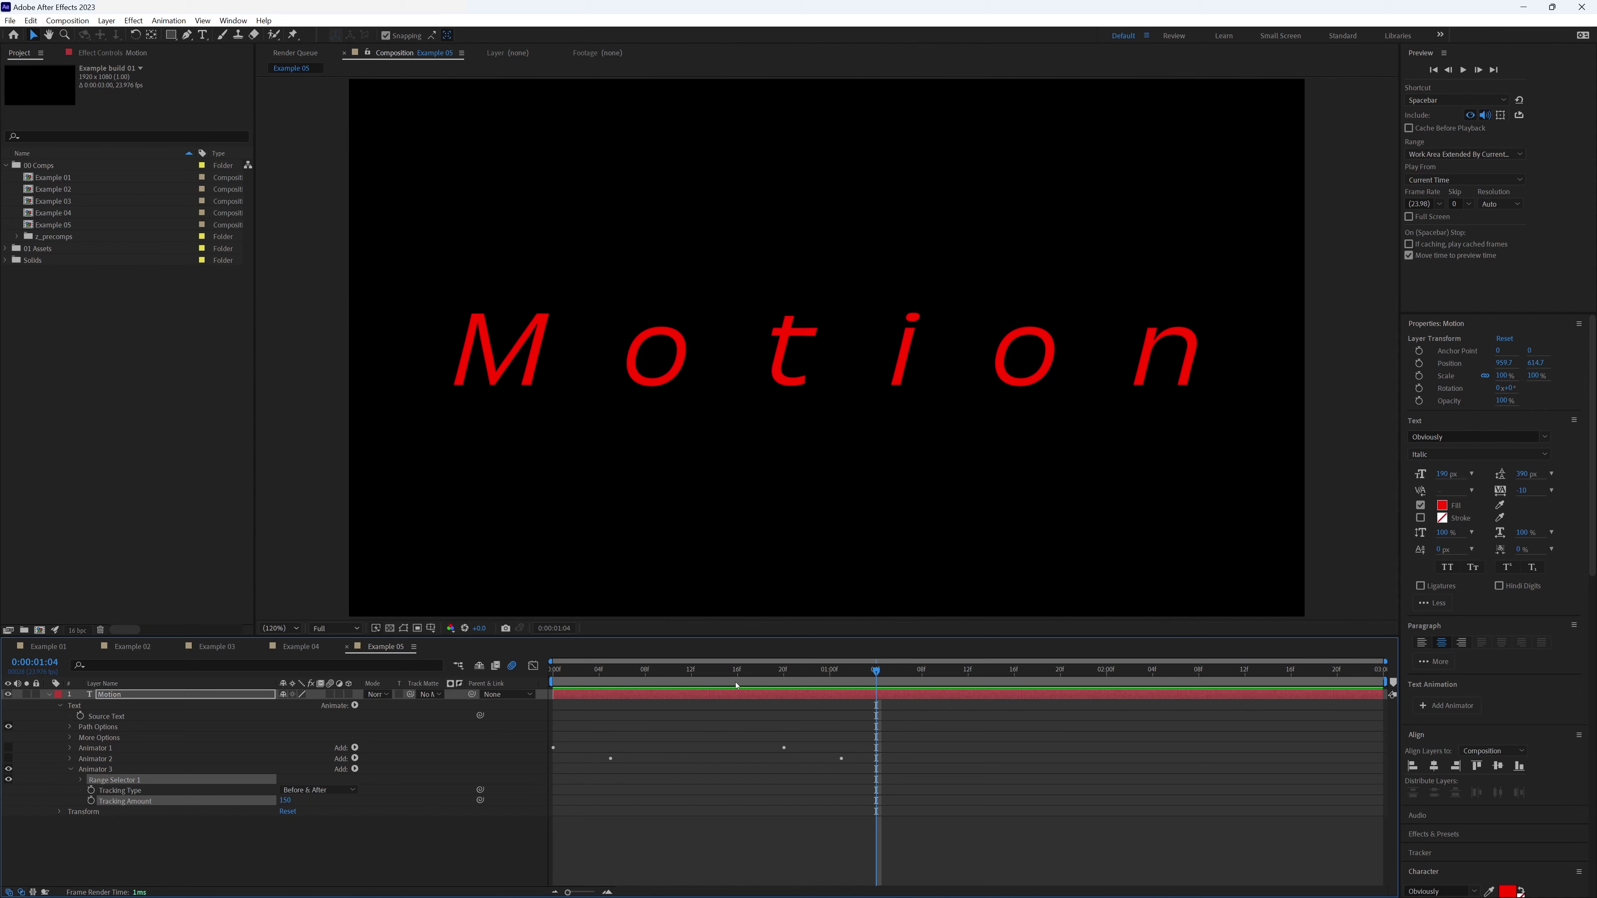
Keyframe Start in Animator 3's Range Selector 1 at 0% on 0:00 and 100% on 1:01, and scrub to check the tracking.
{"action": "left_click_drag", "start_coordinate": [818, 679], "coordinate": [528, 697]}
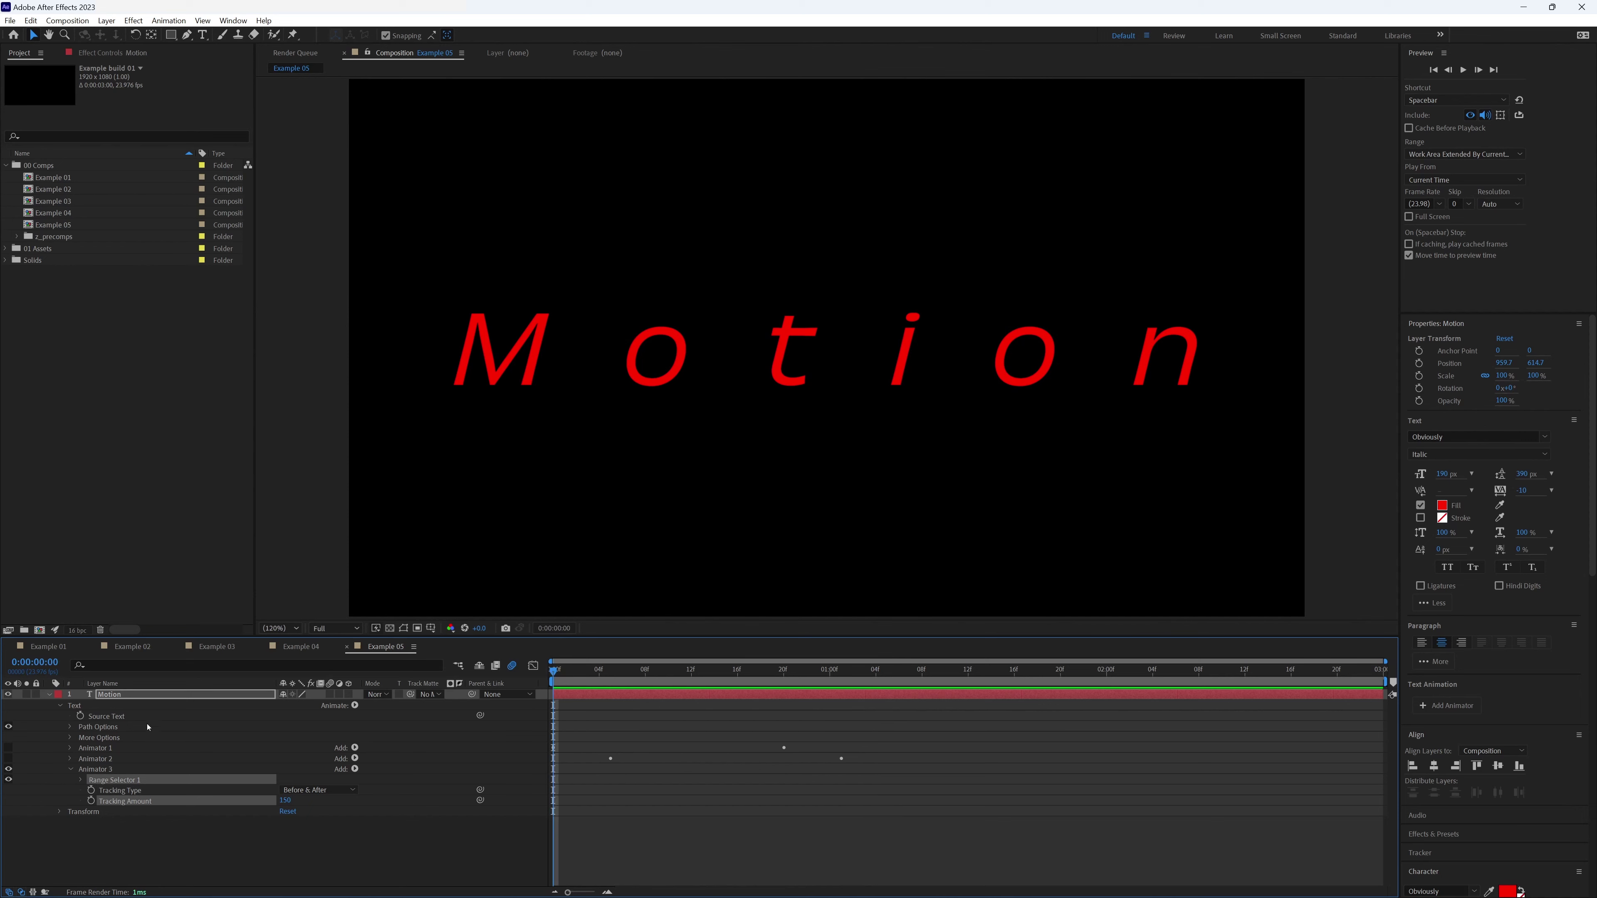
{"action": "left_click", "coordinate": [81, 780]}
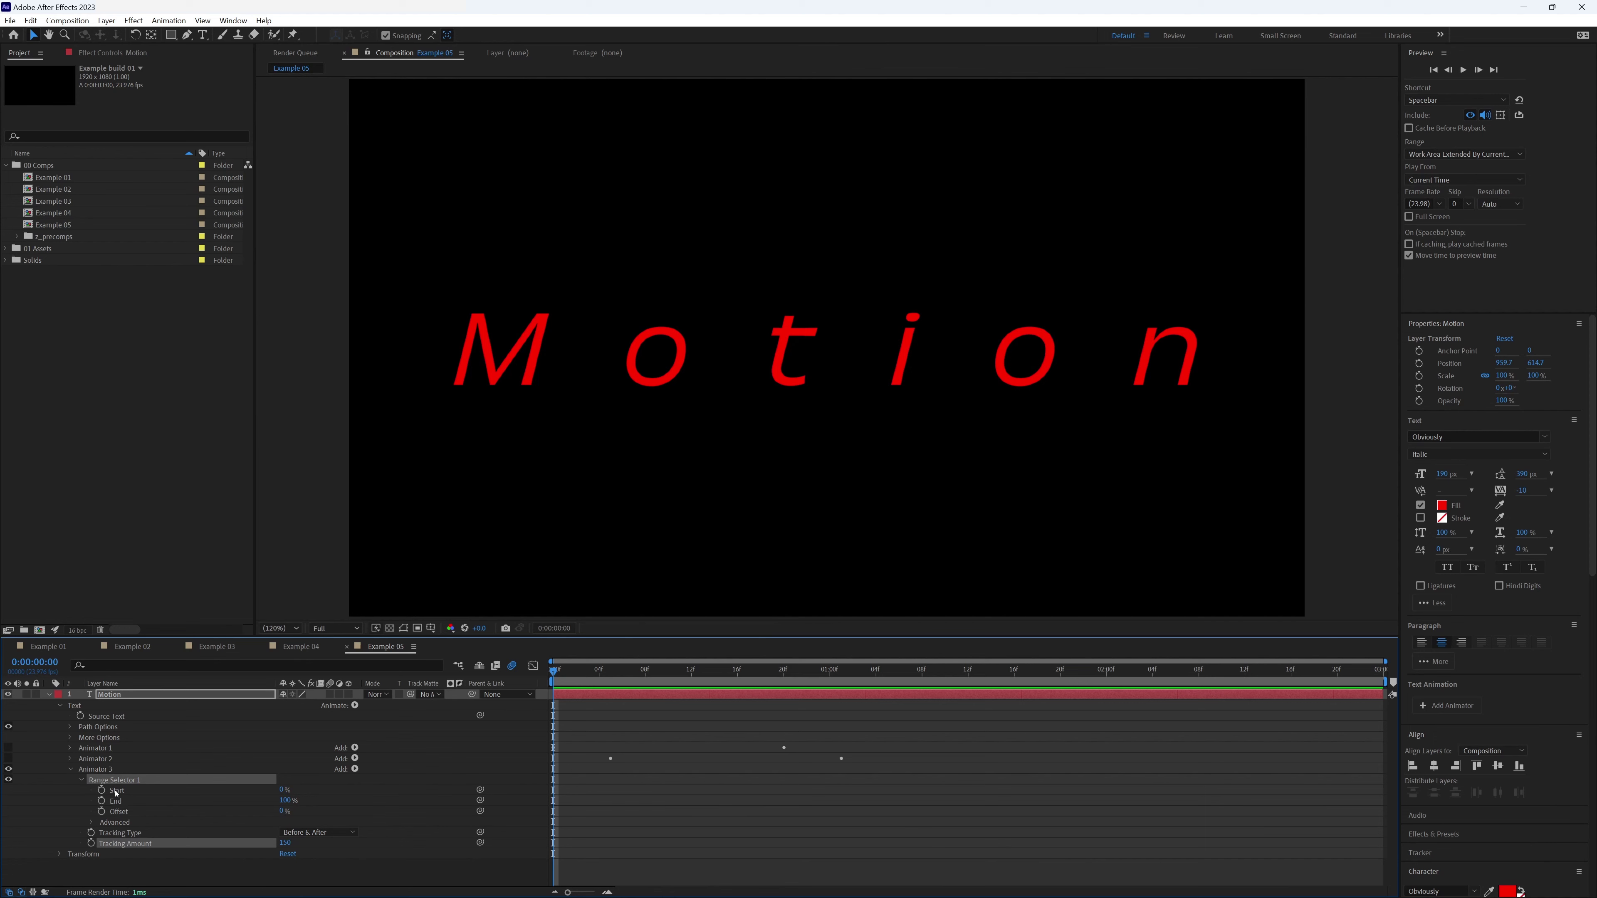
{"action": "left_click", "coordinate": [102, 792]}
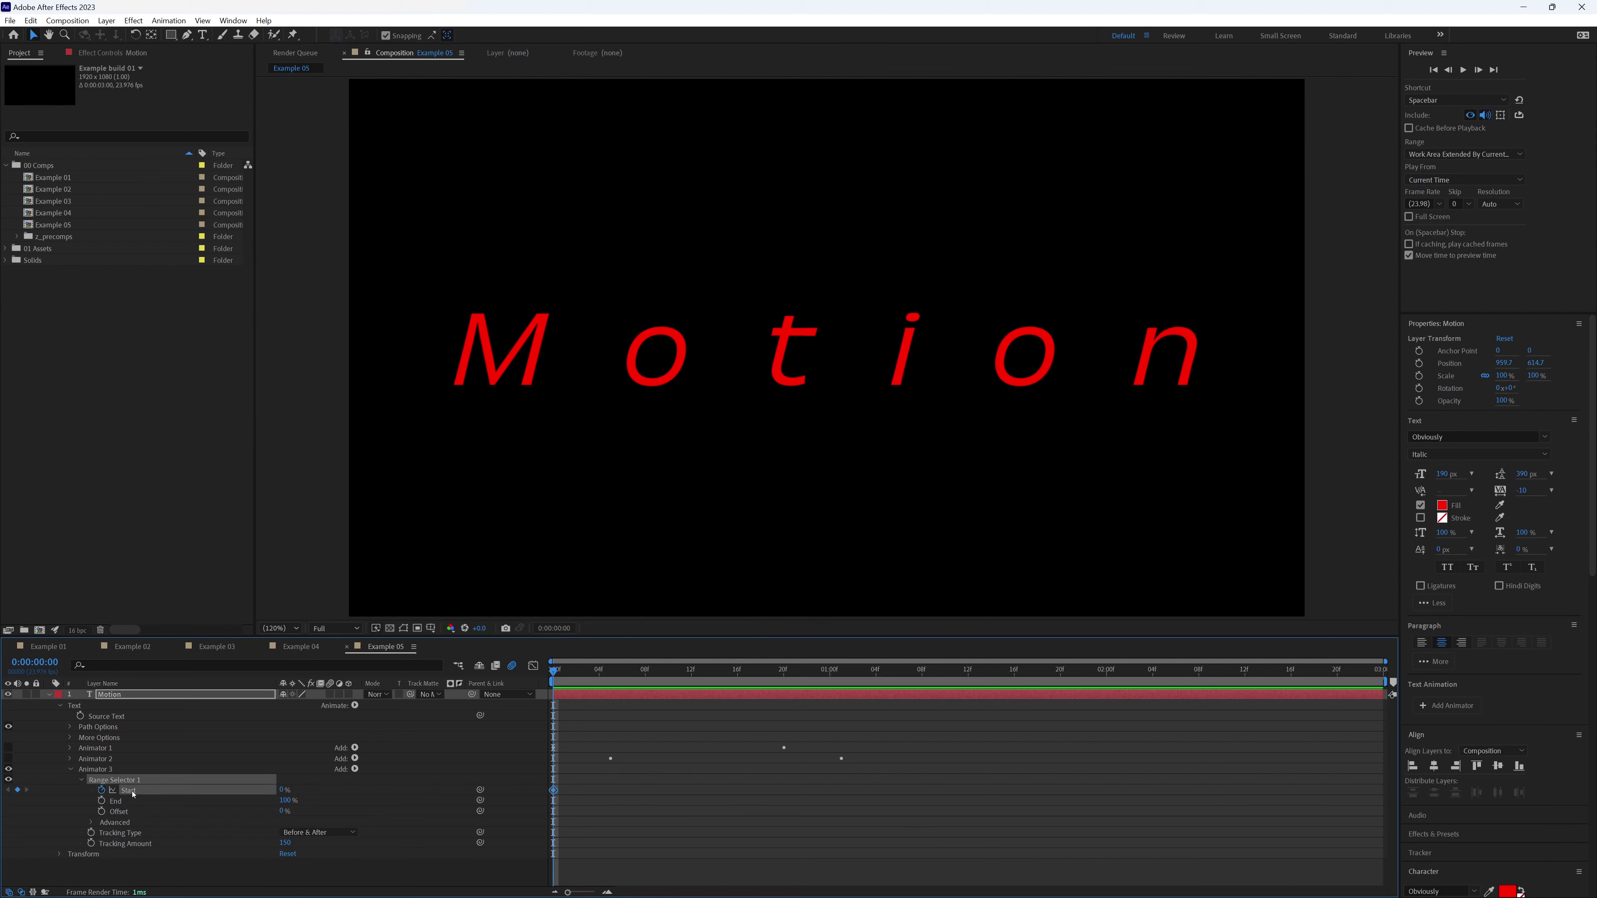
{"action": "left_click_drag", "start_coordinate": [562, 672], "coordinate": [842, 674]}
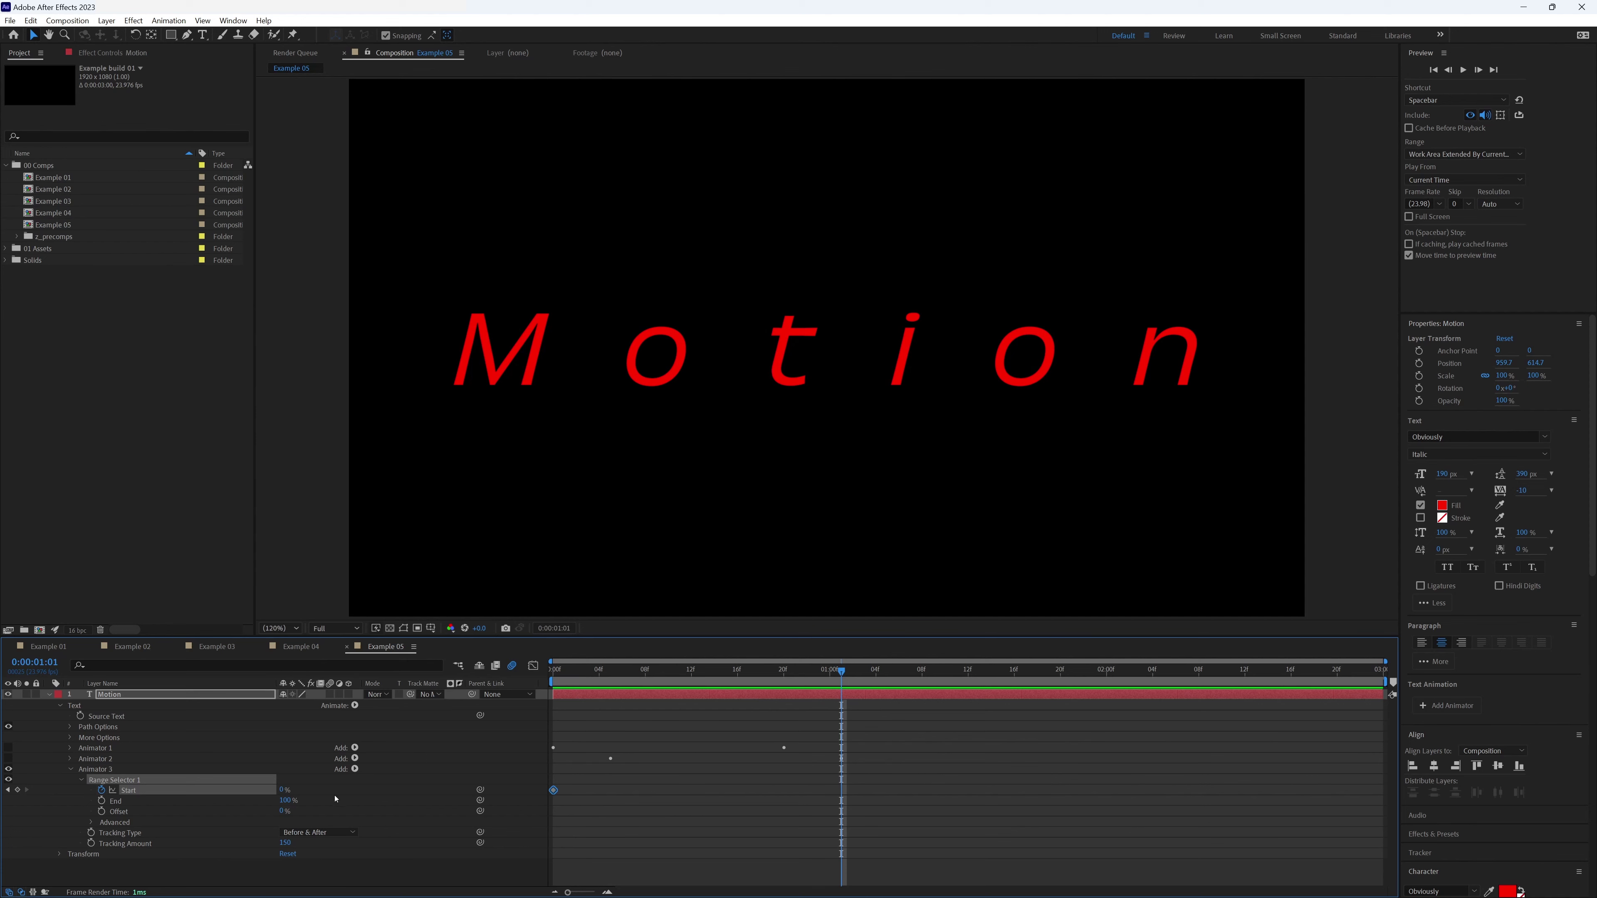
{"action": "left_click_drag", "start_coordinate": [287, 794], "coordinate": [377, 787]}
{"action": "left_click_drag", "start_coordinate": [803, 673], "coordinate": [842, 676]}
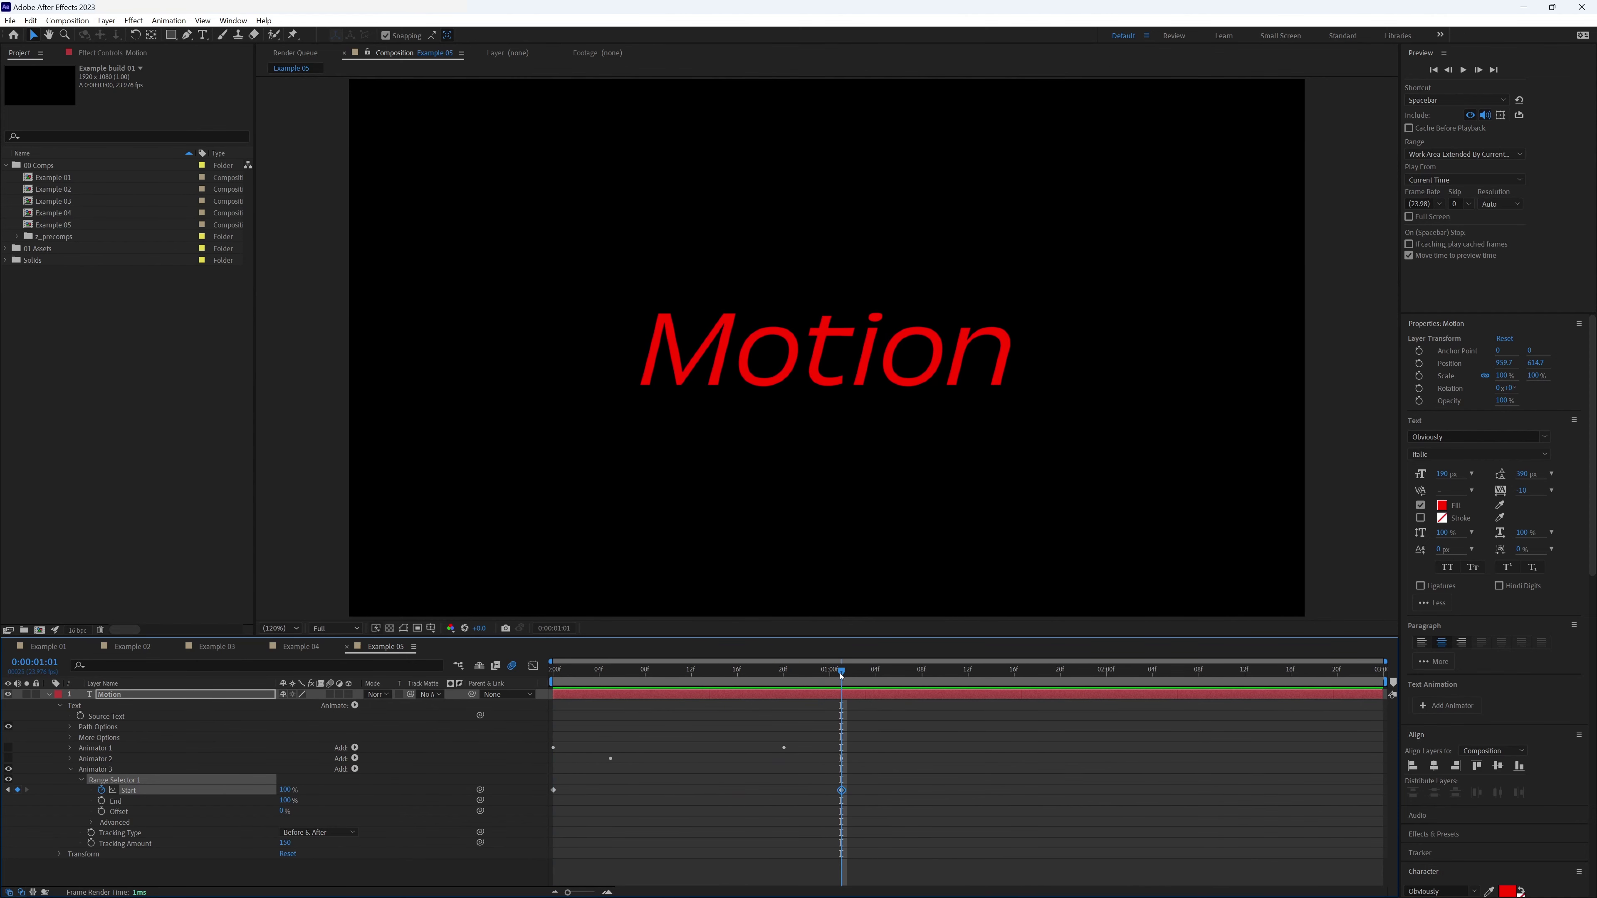
Apply Easy Ease In to the last Start keyframe of Animator 3 and Easy Ease Out to its first.
{"action": "key", "text": "u"}
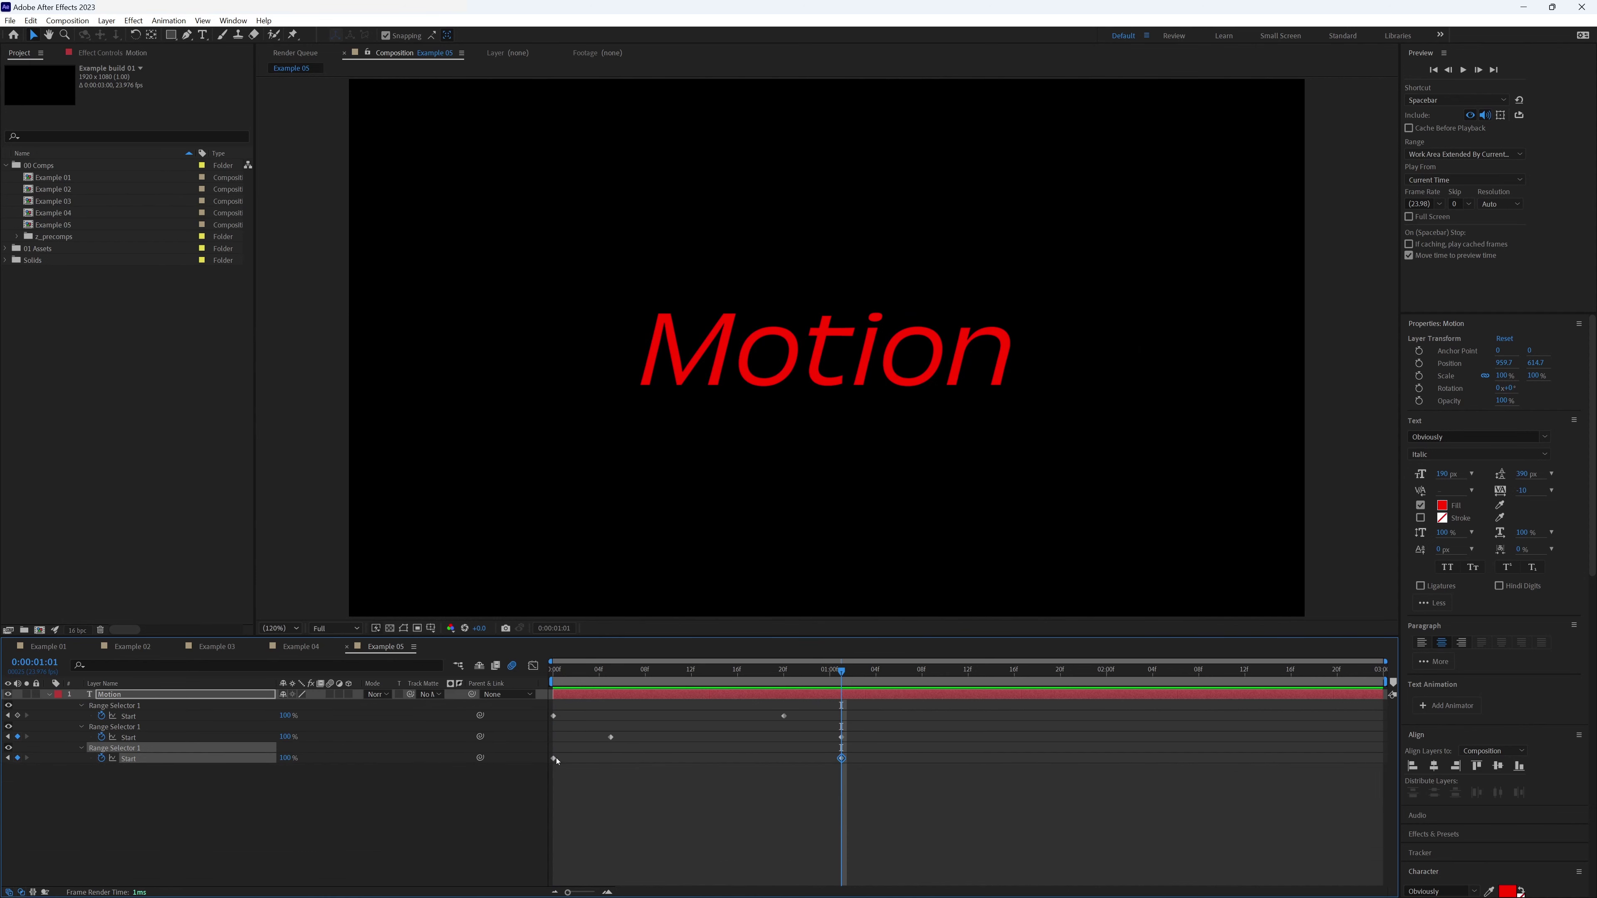
{"action": "right_click", "coordinate": [842, 758]}
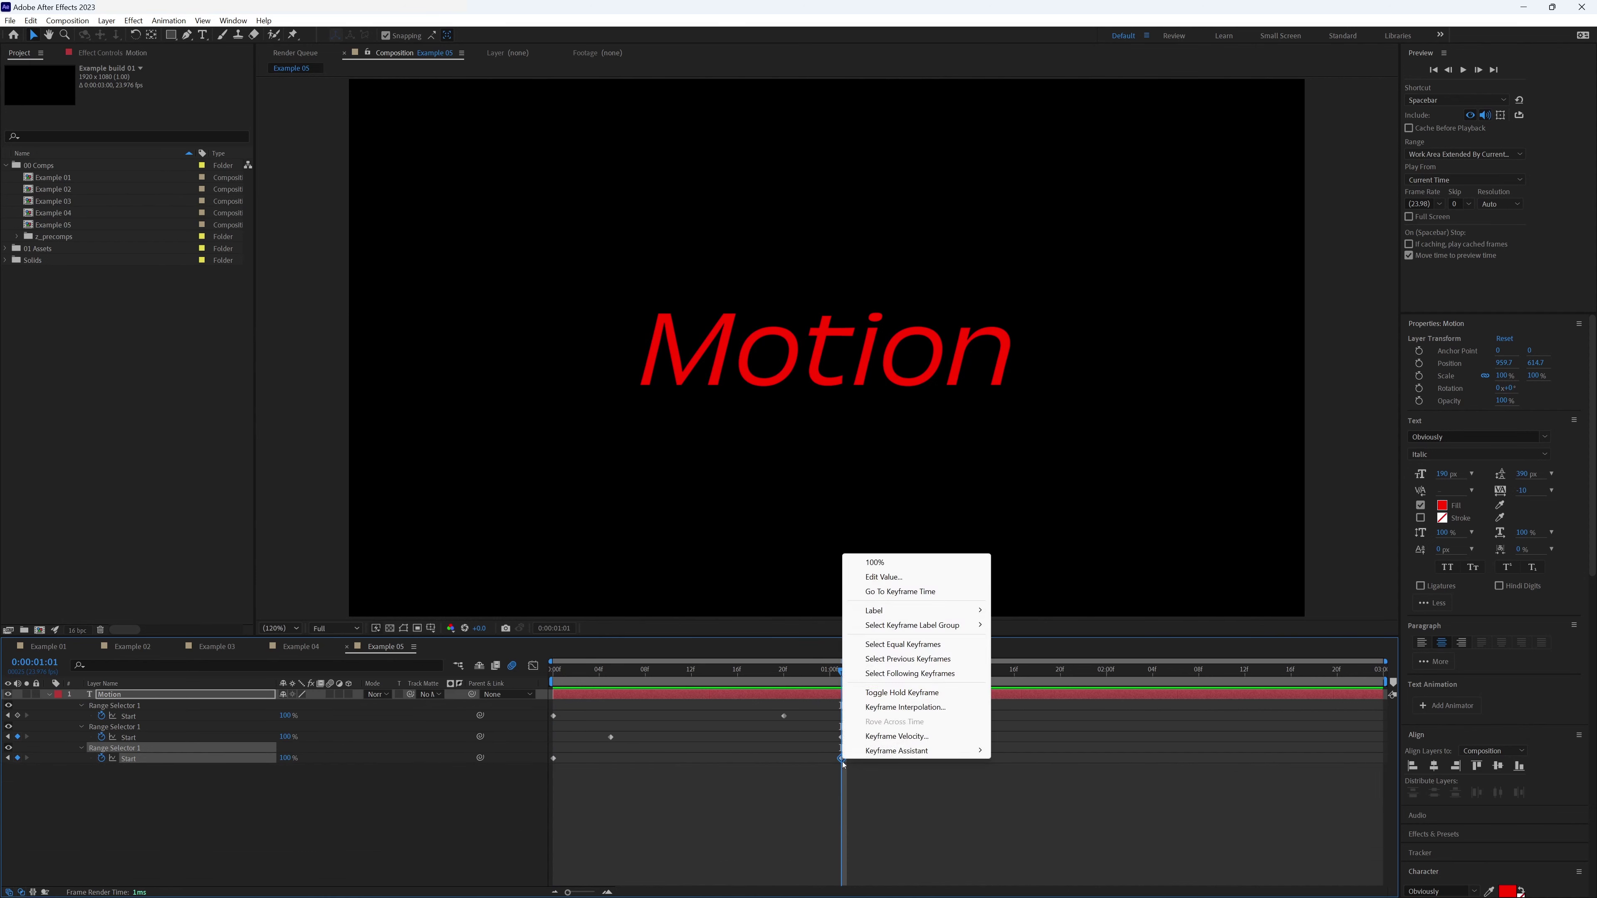
{"action": "mouse_move", "coordinate": [943, 750]}
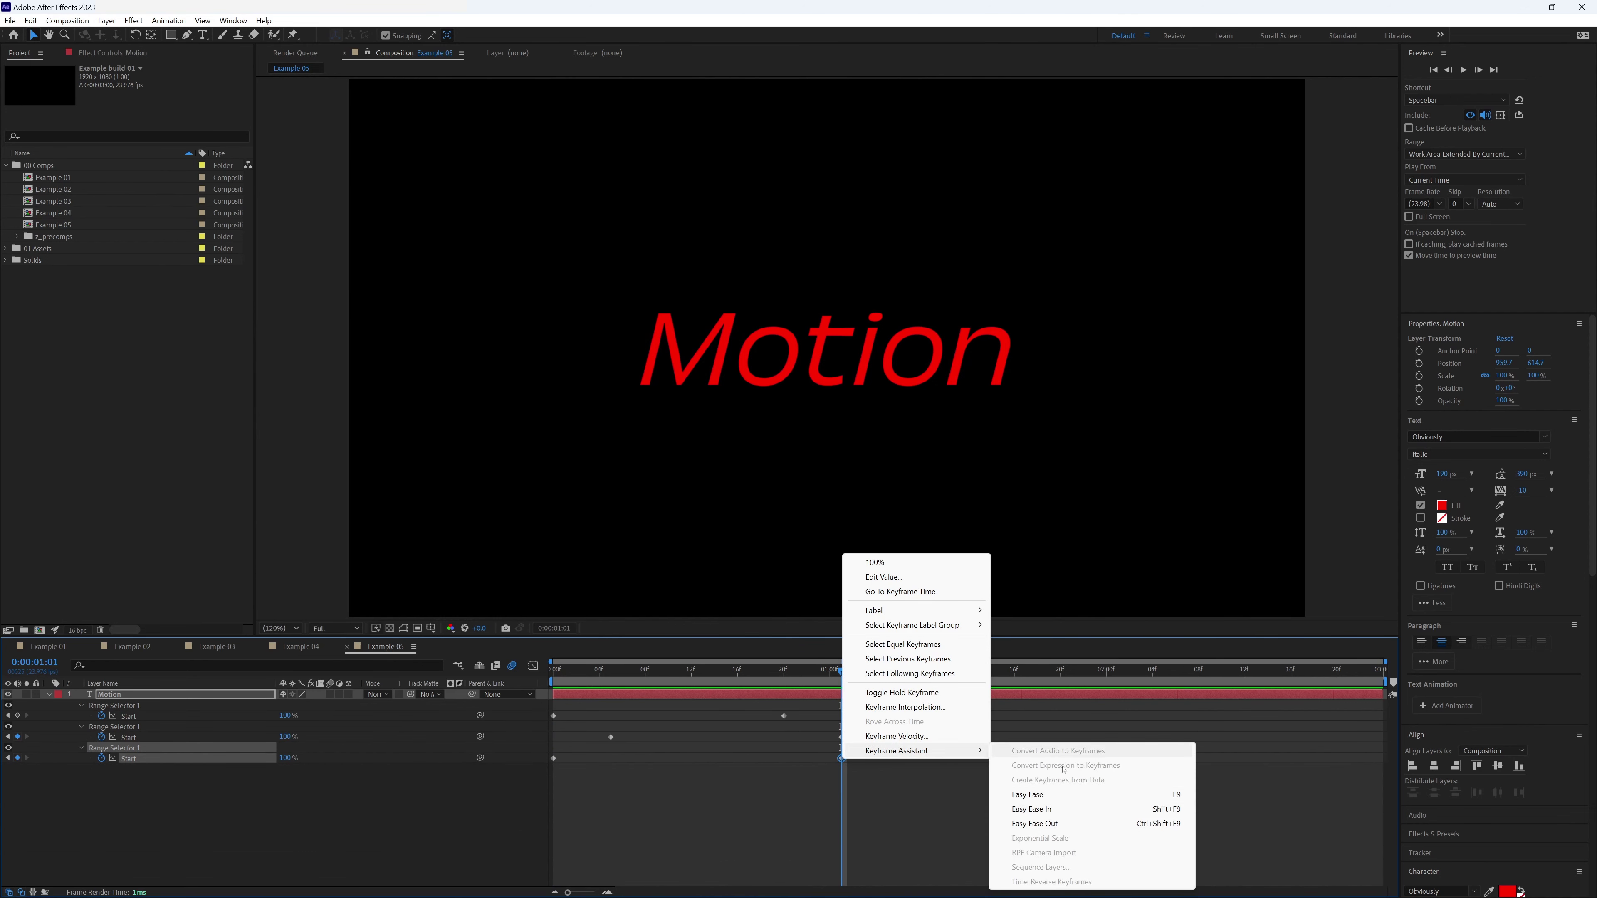
{"action": "left_click", "coordinate": [1059, 811]}
{"action": "right_click", "coordinate": [553, 759]}
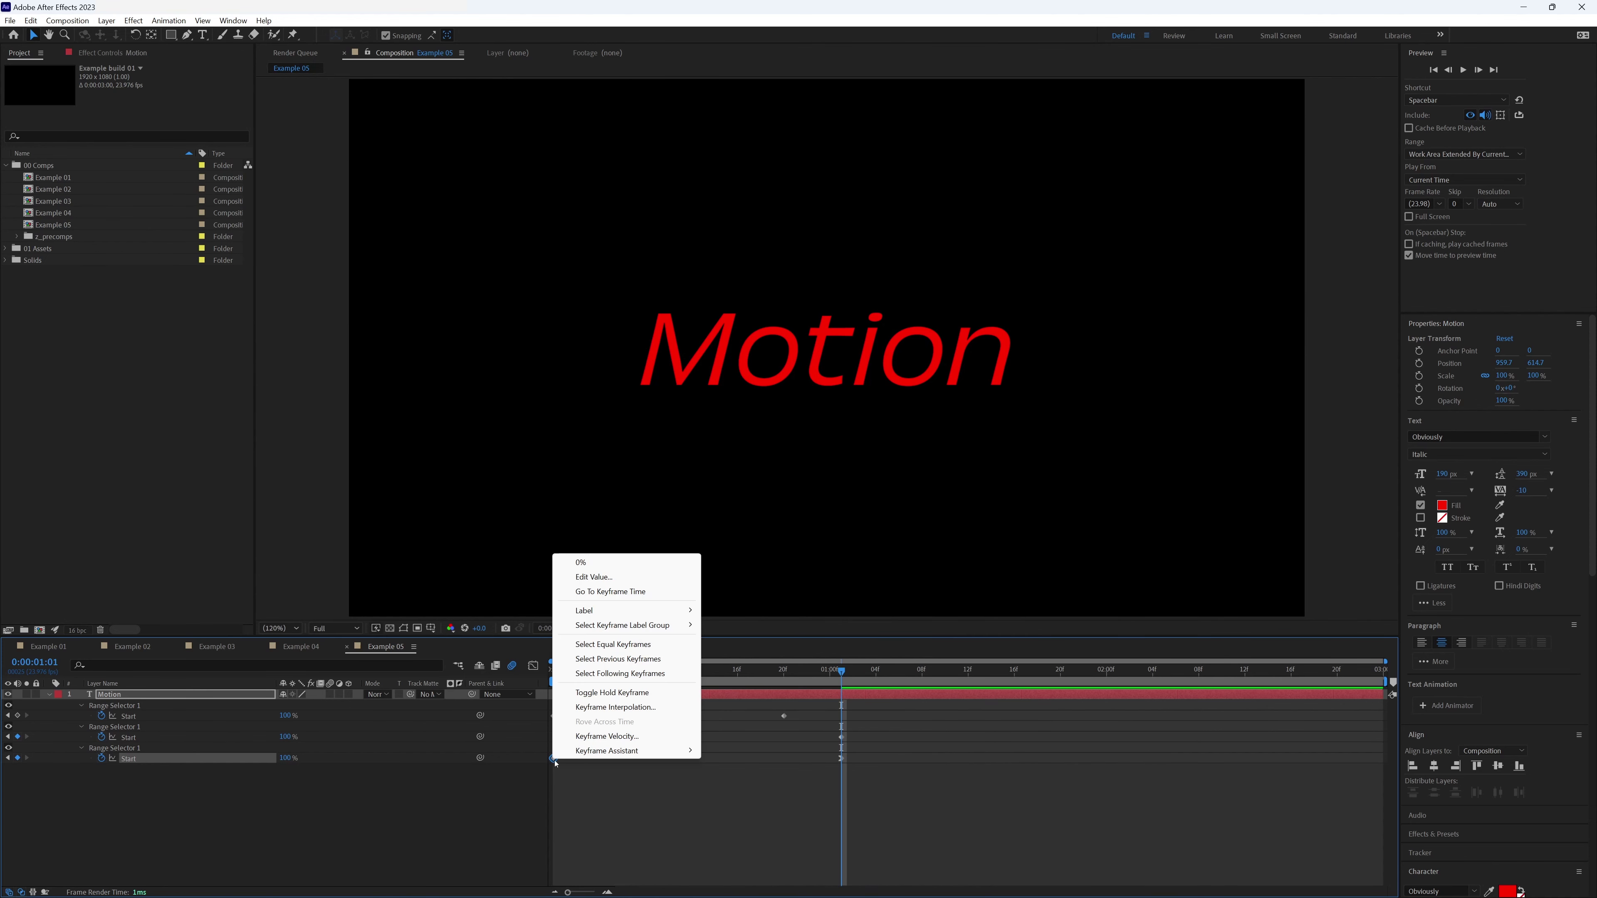
{"action": "mouse_move", "coordinate": [629, 751]}
{"action": "left_click", "coordinate": [753, 824]}
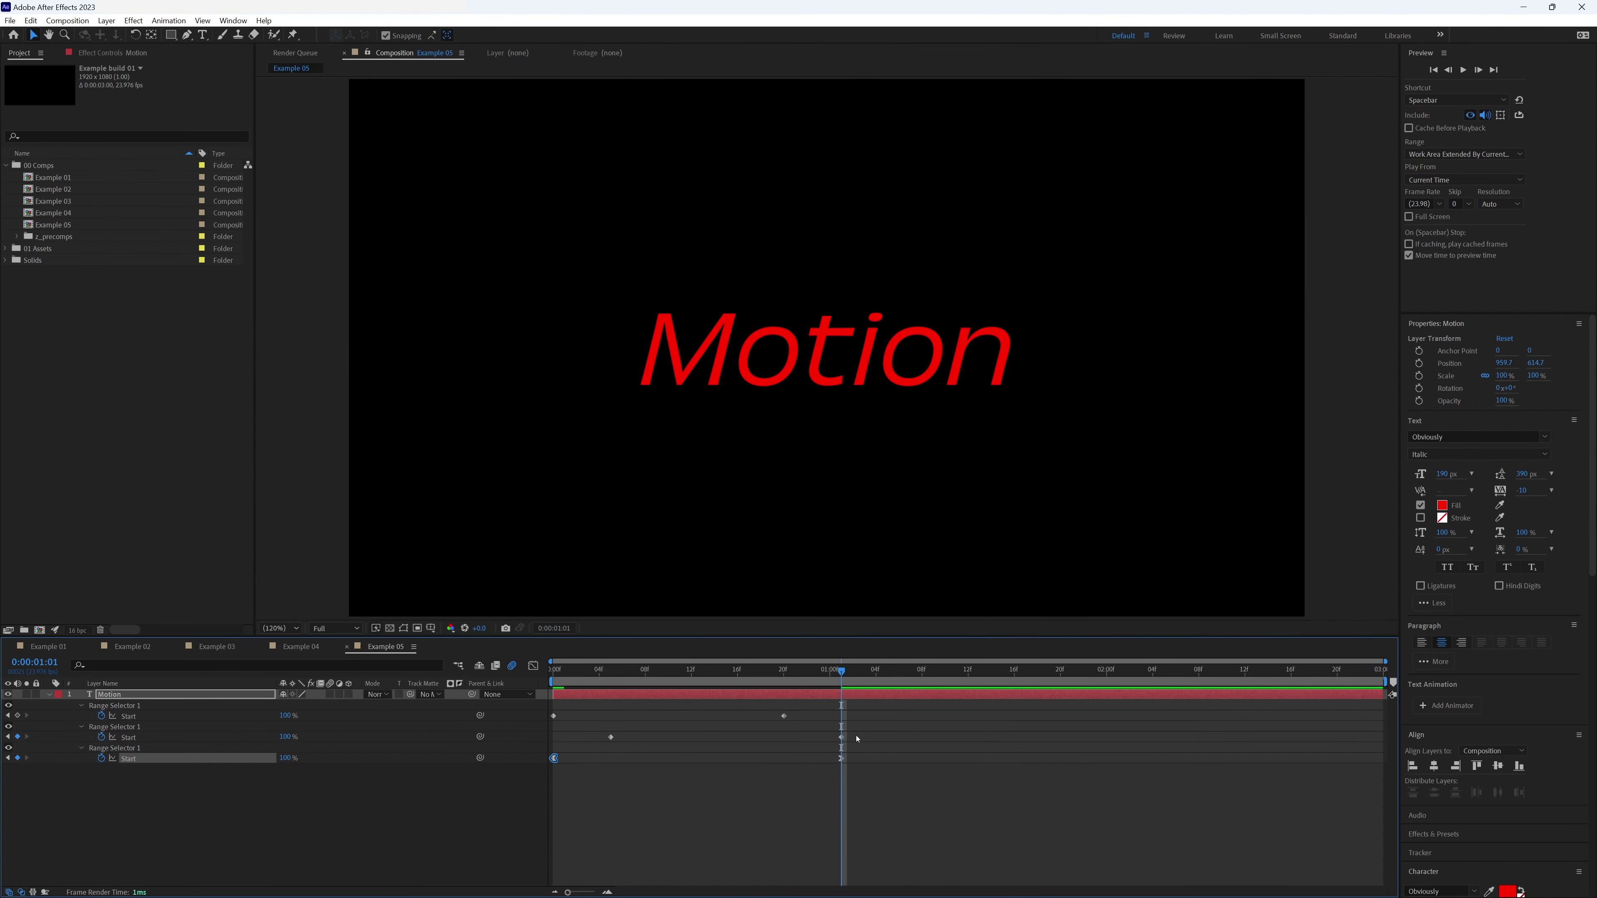
Turn Animator 1 and Animator 2 back on in the Motion layer and preview the animation.
{"action": "left_click", "coordinate": [50, 695]}
{"action": "left_click", "coordinate": [50, 694]}
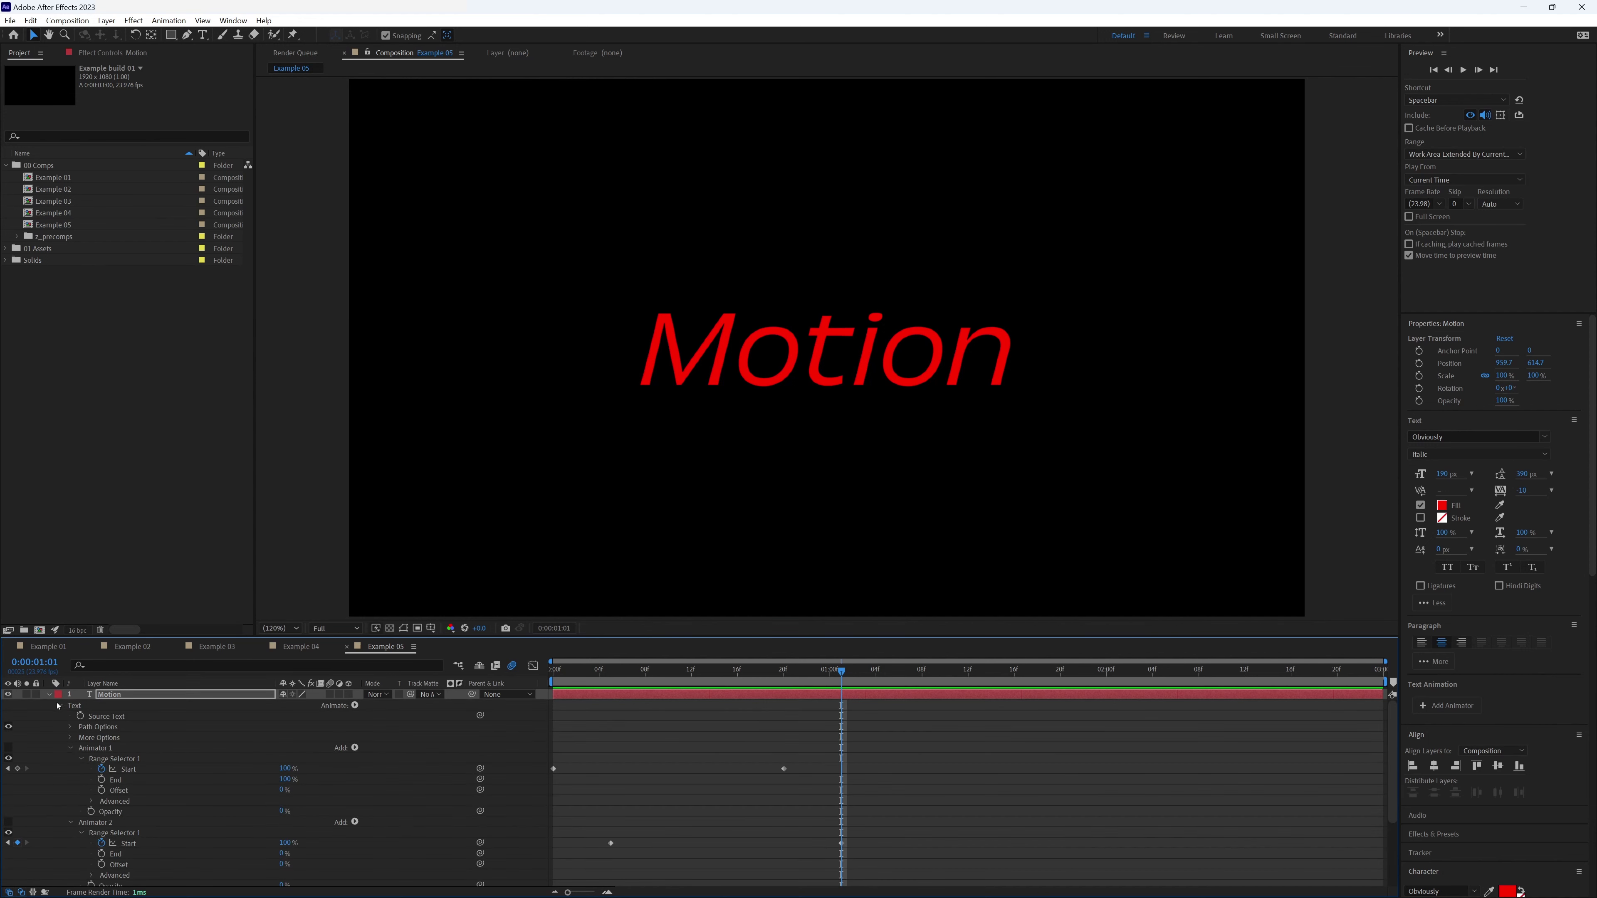
{"action": "left_click", "coordinate": [69, 748]}
{"action": "left_click", "coordinate": [69, 759]}
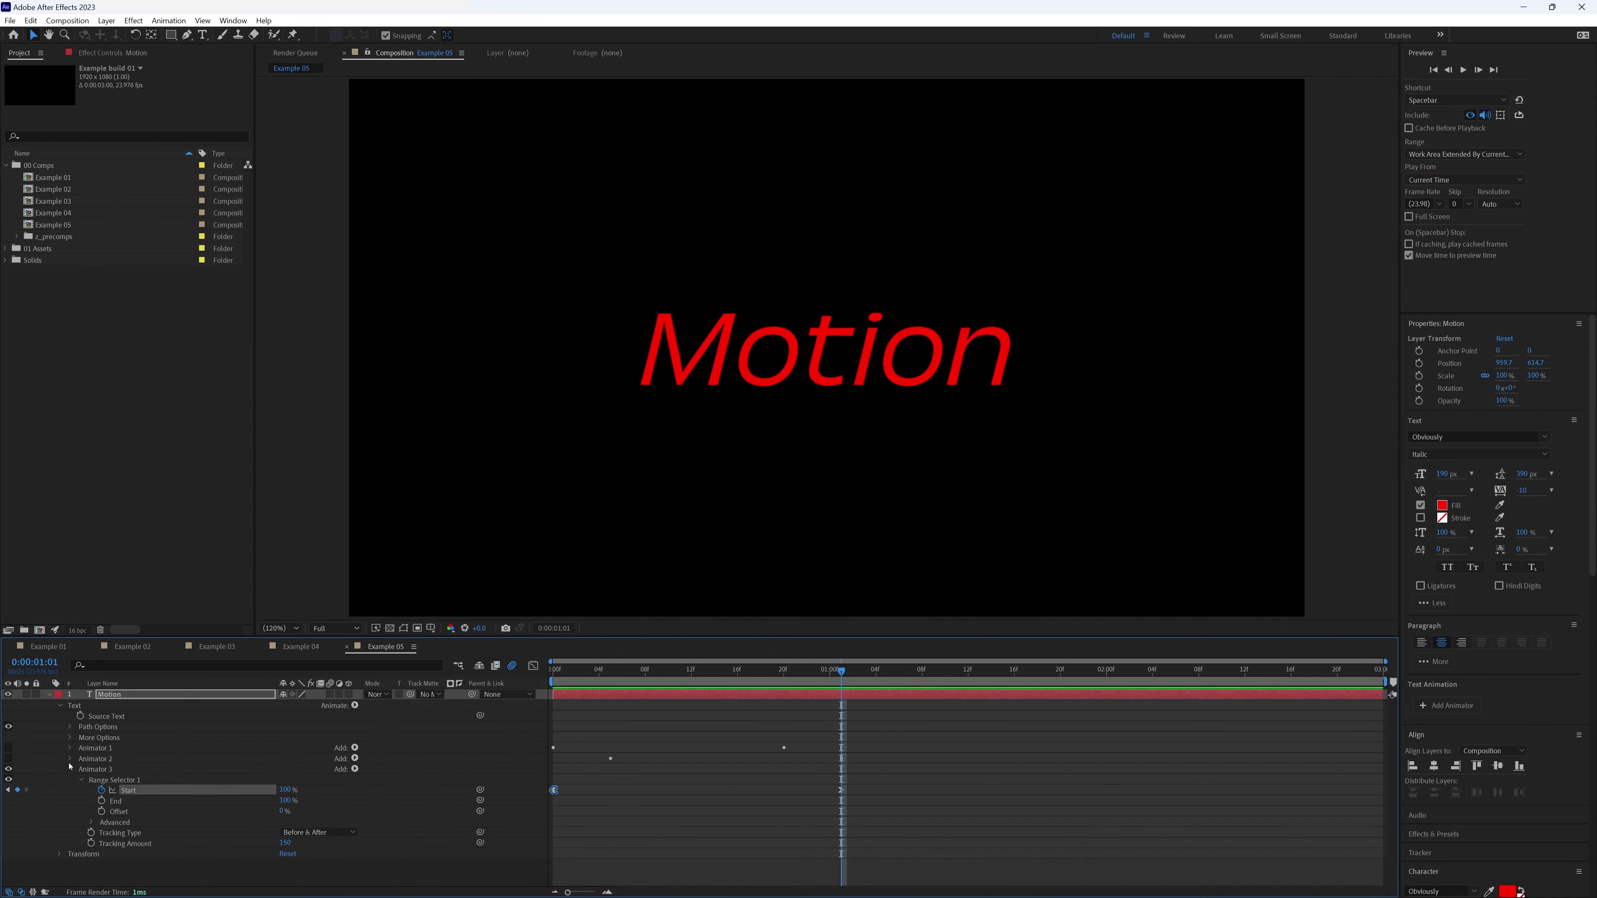
{"action": "left_click", "coordinate": [18, 760]}
{"action": "left_click", "coordinate": [21, 749]}
{"action": "key", "text": "space"}
{"action": "key", "text": "space"}
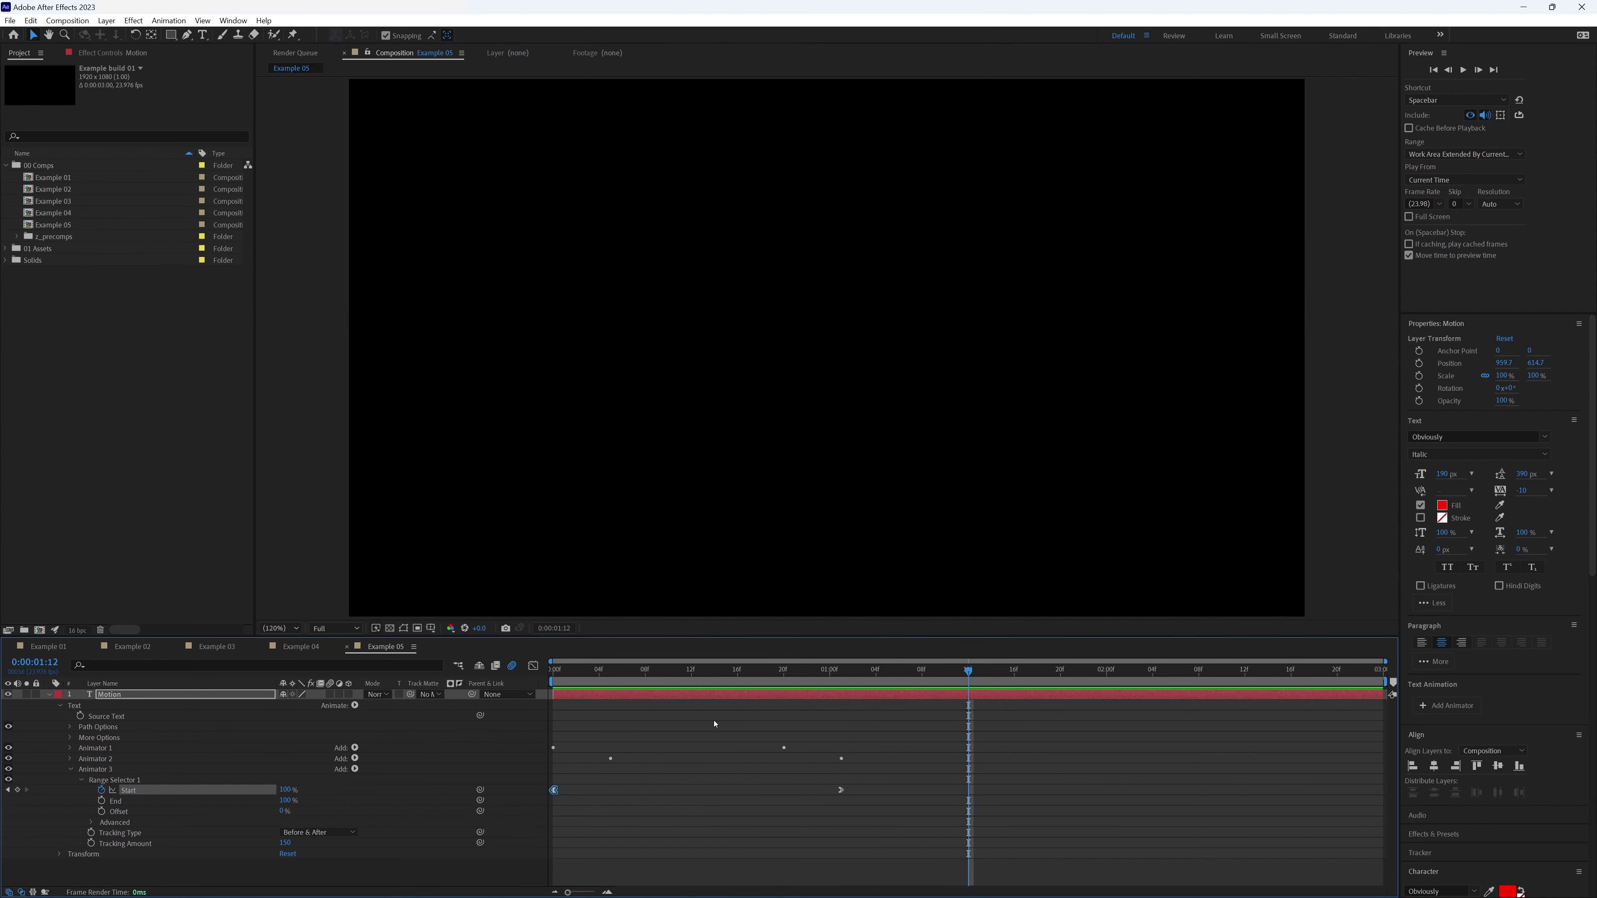
Apply Easy Ease In to the last Start keyframes of Animators 1 and 2 and Easy Ease Out to their first ones, and preview.
{"action": "key", "text": "u"}
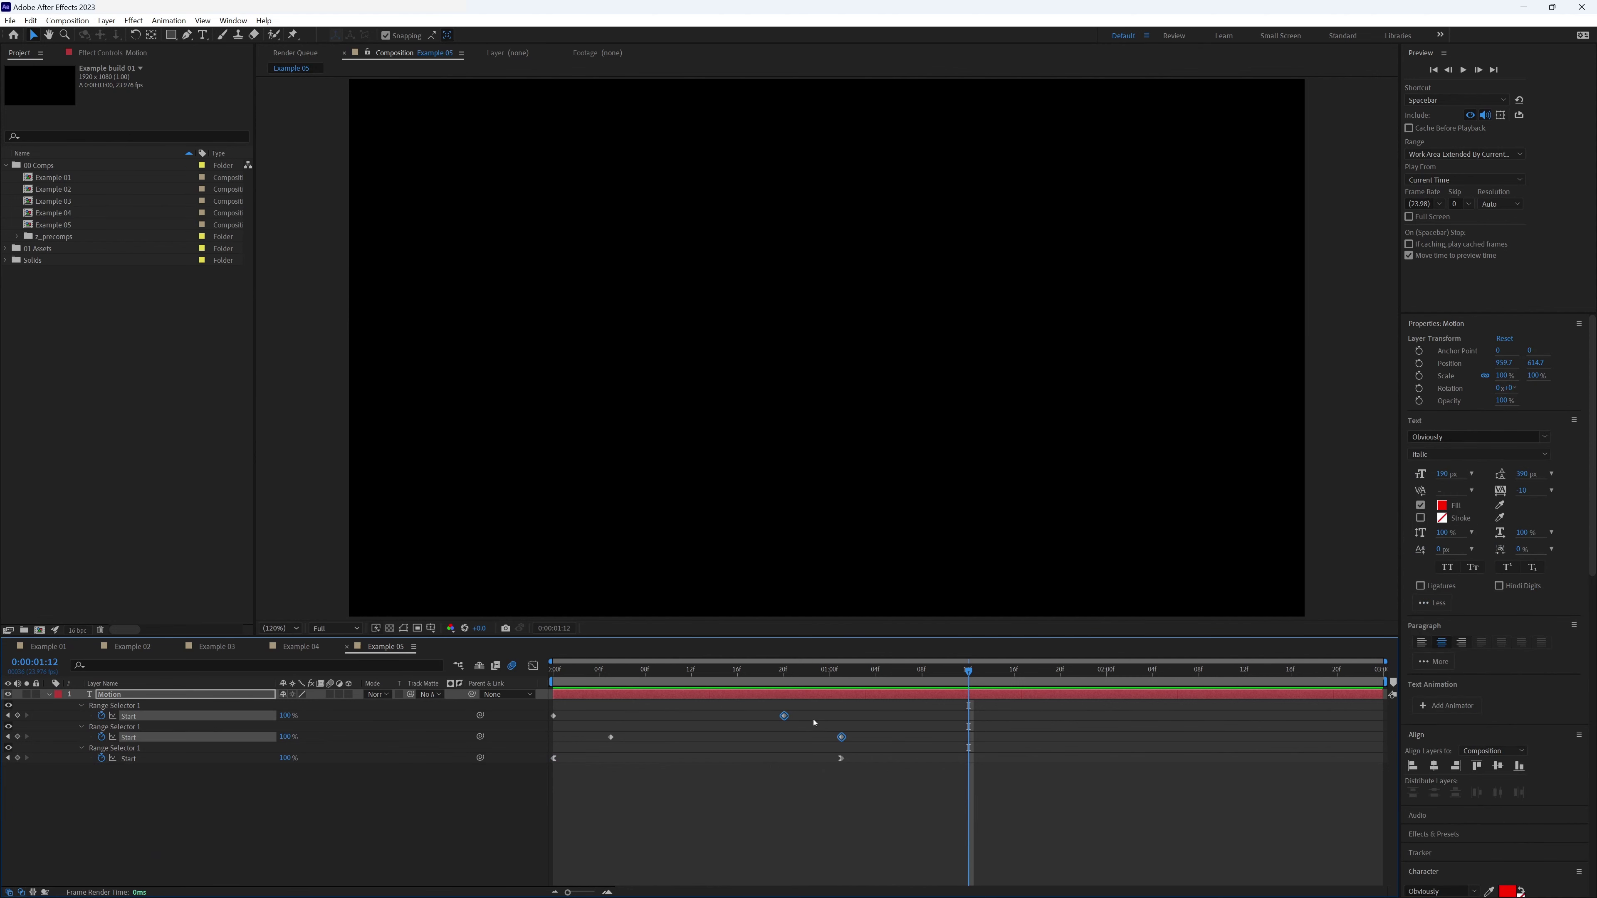
{"action": "right_click", "coordinate": [843, 740]}
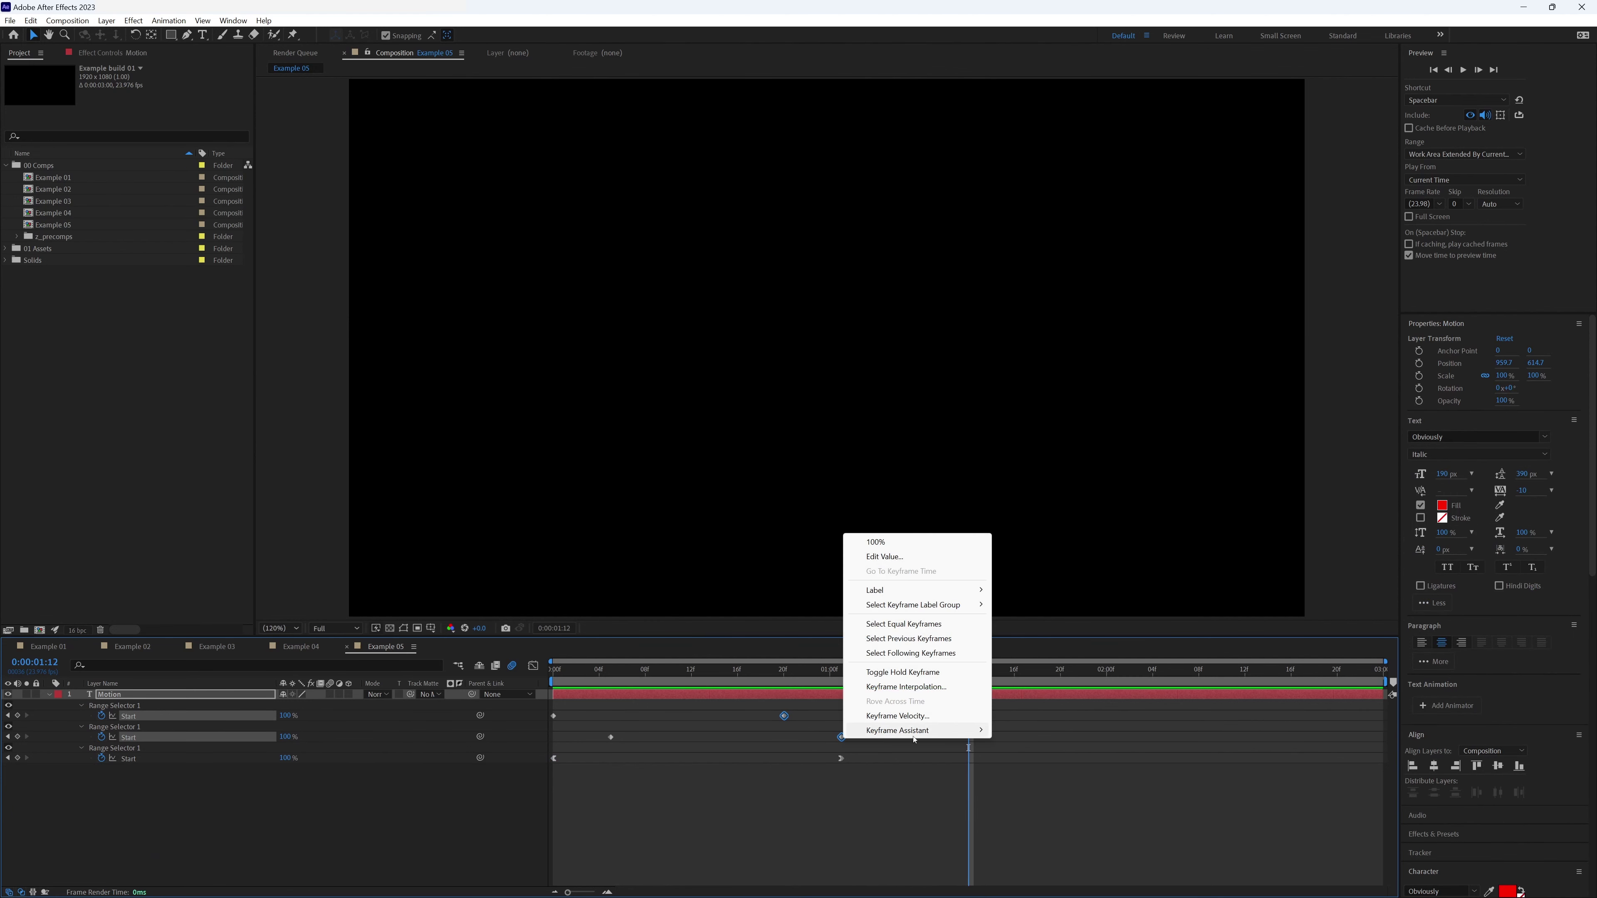
{"action": "mouse_move", "coordinate": [930, 730]}
{"action": "left_click", "coordinate": [1080, 780]}
{"action": "left_click_drag", "start_coordinate": [641, 702], "coordinate": [534, 751]}
{"action": "right_click", "coordinate": [611, 738]}
{"action": "mouse_move", "coordinate": [734, 731]}
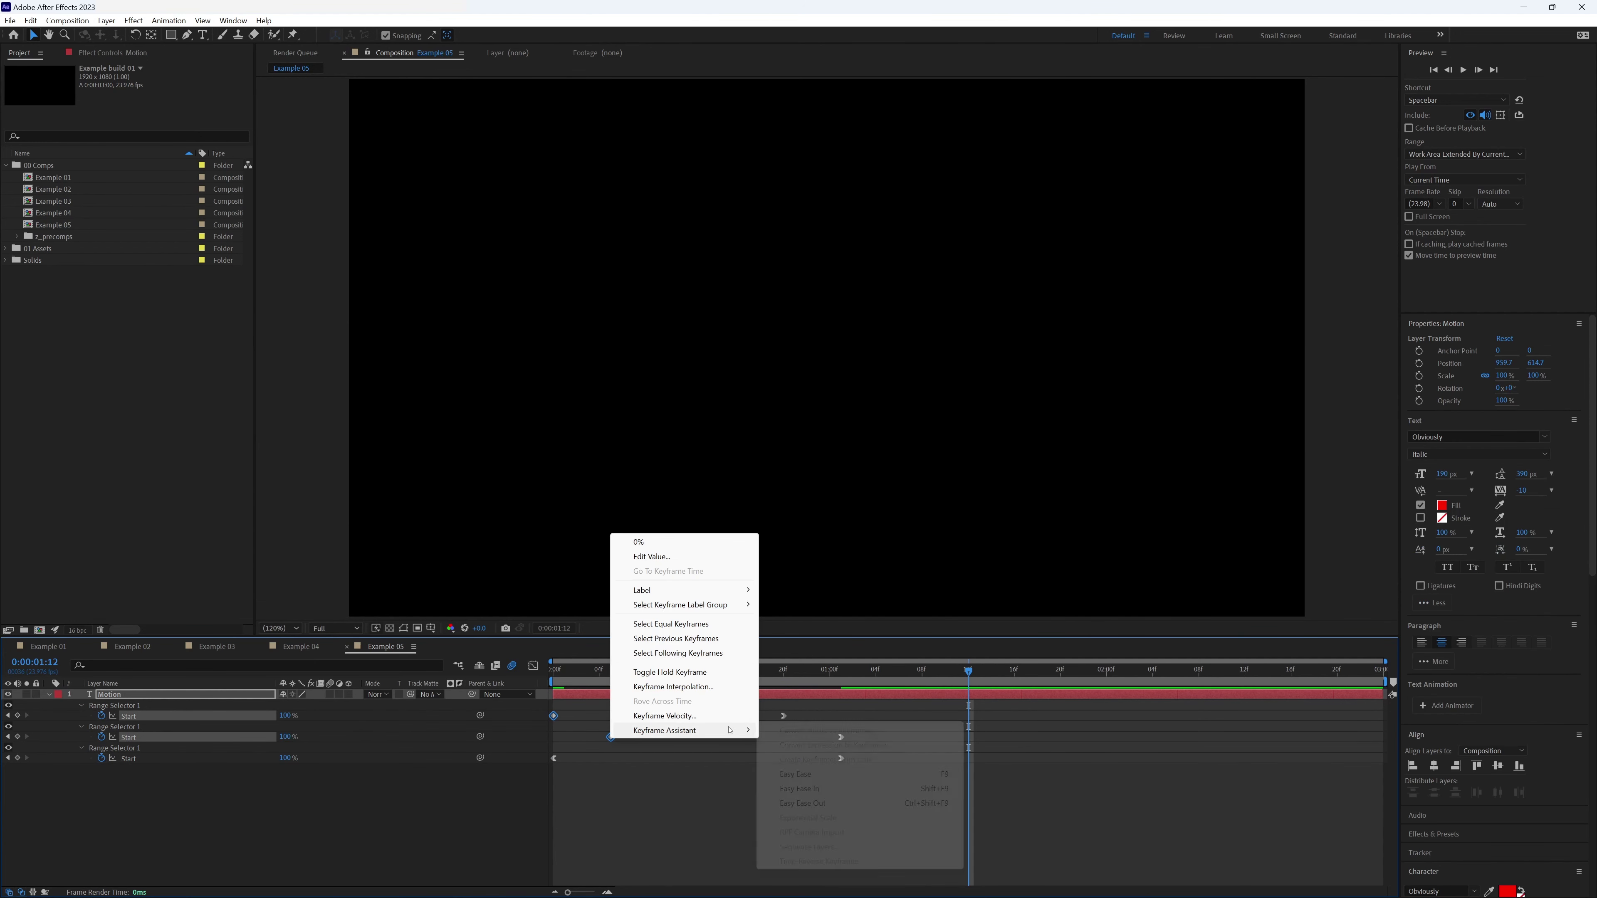
{"action": "left_click", "coordinate": [853, 806]}
{"action": "key", "text": "Home"}
{"action": "key", "text": "space"}
{"action": "key", "text": "space"}
Reshape the speed curves of all three Start properties in the Graph Editor into sharp early peaks with long slowdowns, and preview the timing.
{"action": "left_click_drag", "start_coordinate": [742, 709], "coordinate": [915, 789]}
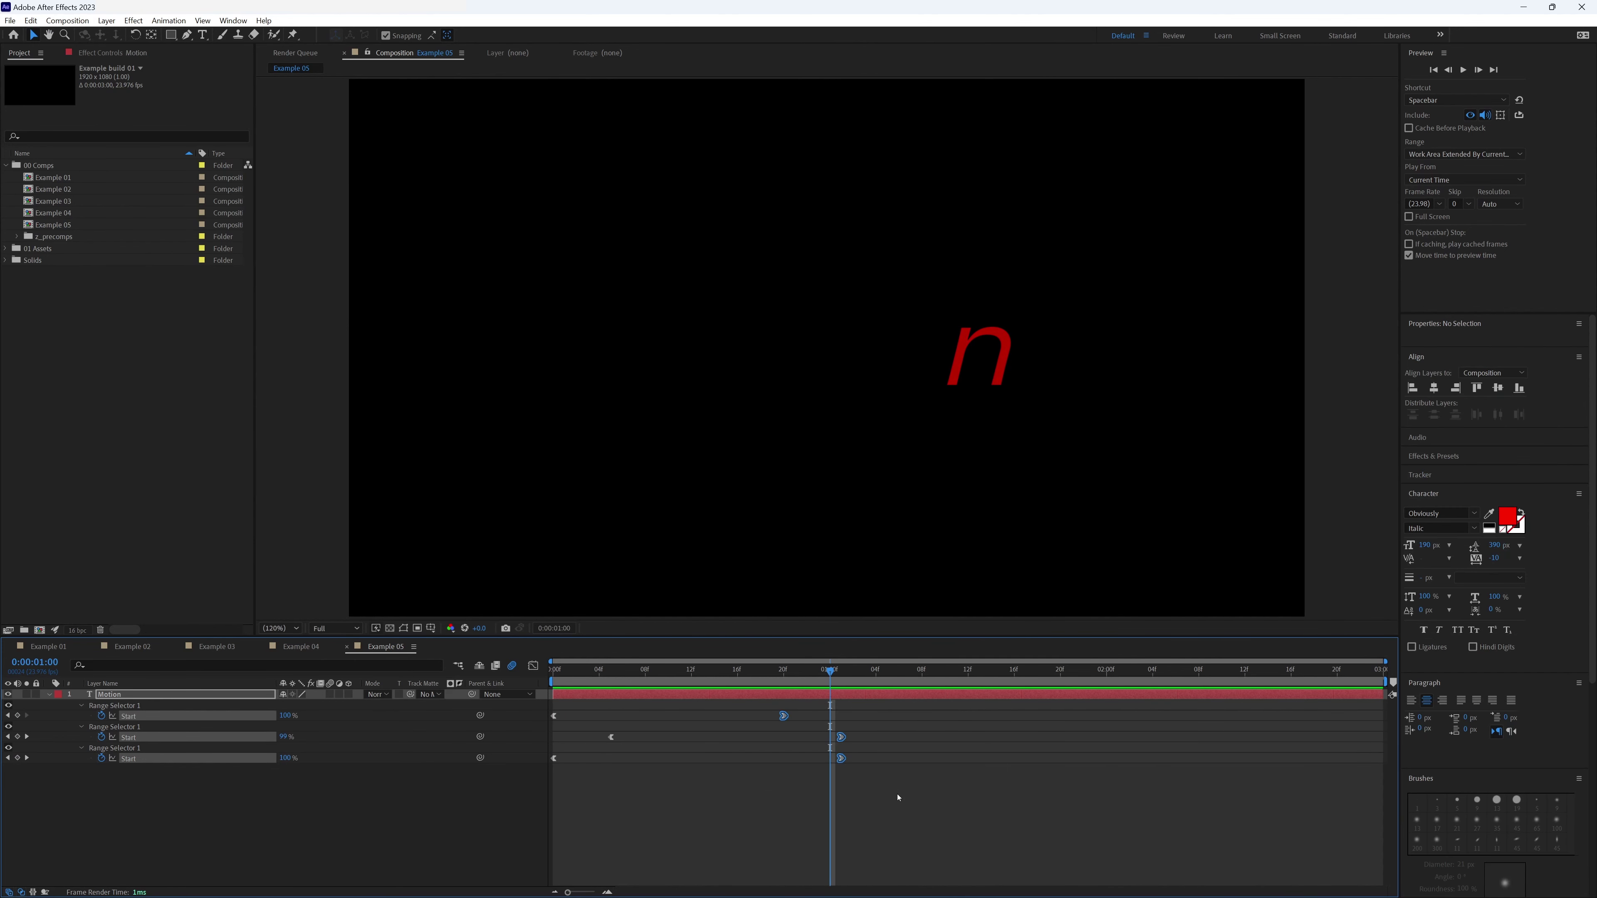
{"action": "left_click", "coordinate": [533, 665]}
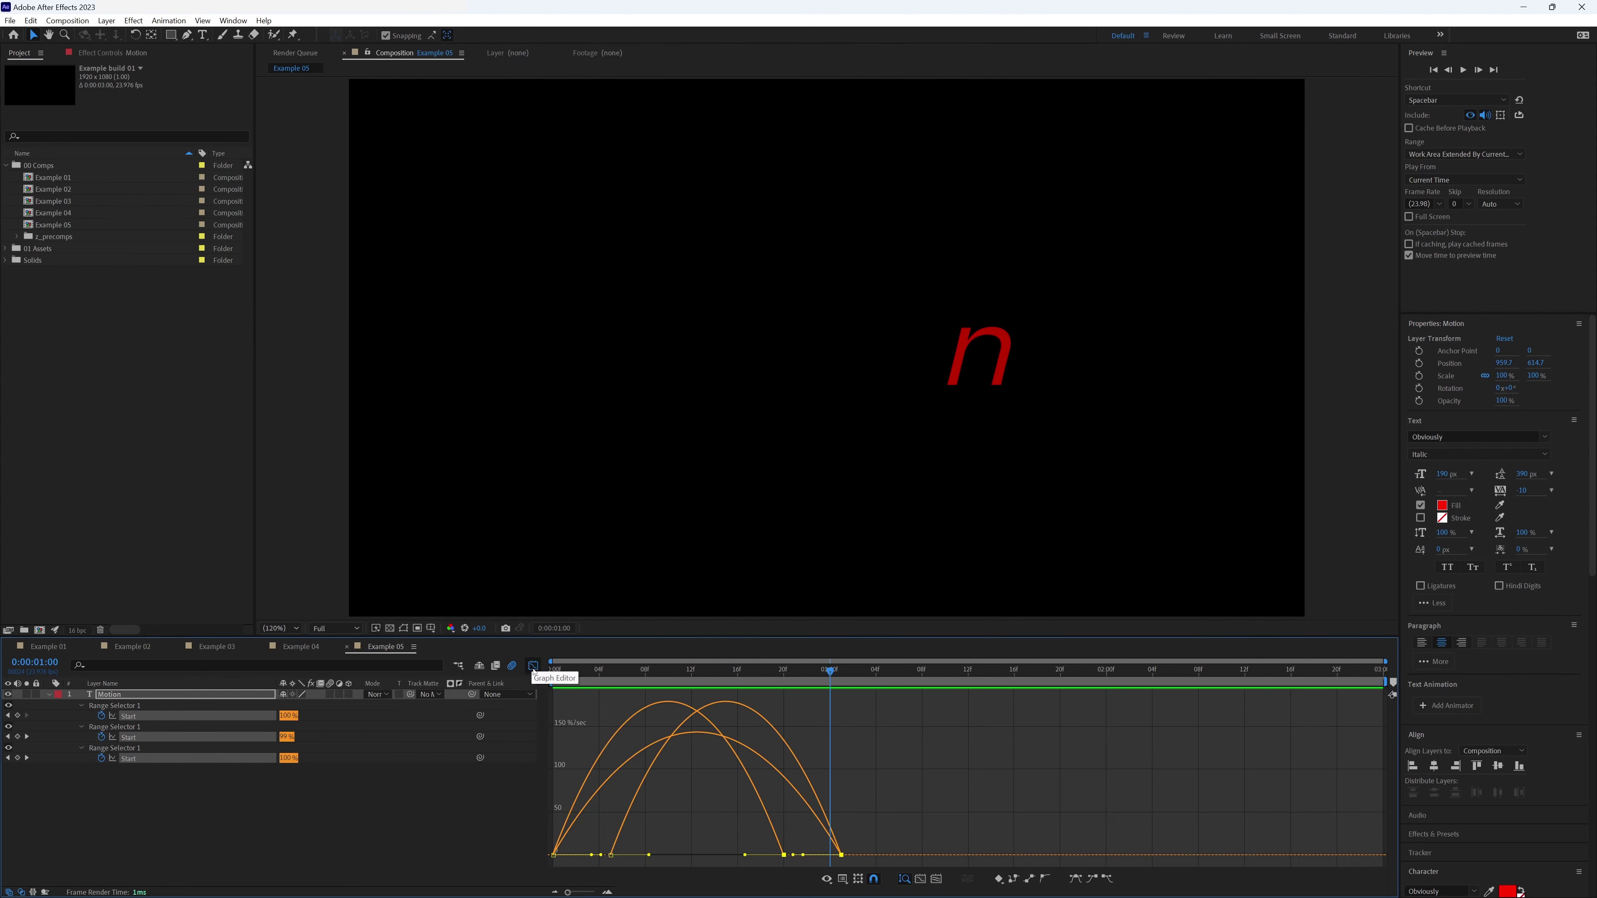
{"action": "left_click_drag", "start_coordinate": [745, 855], "coordinate": [547, 865]}
{"action": "left_click_drag", "start_coordinate": [650, 859], "coordinate": [686, 859]}
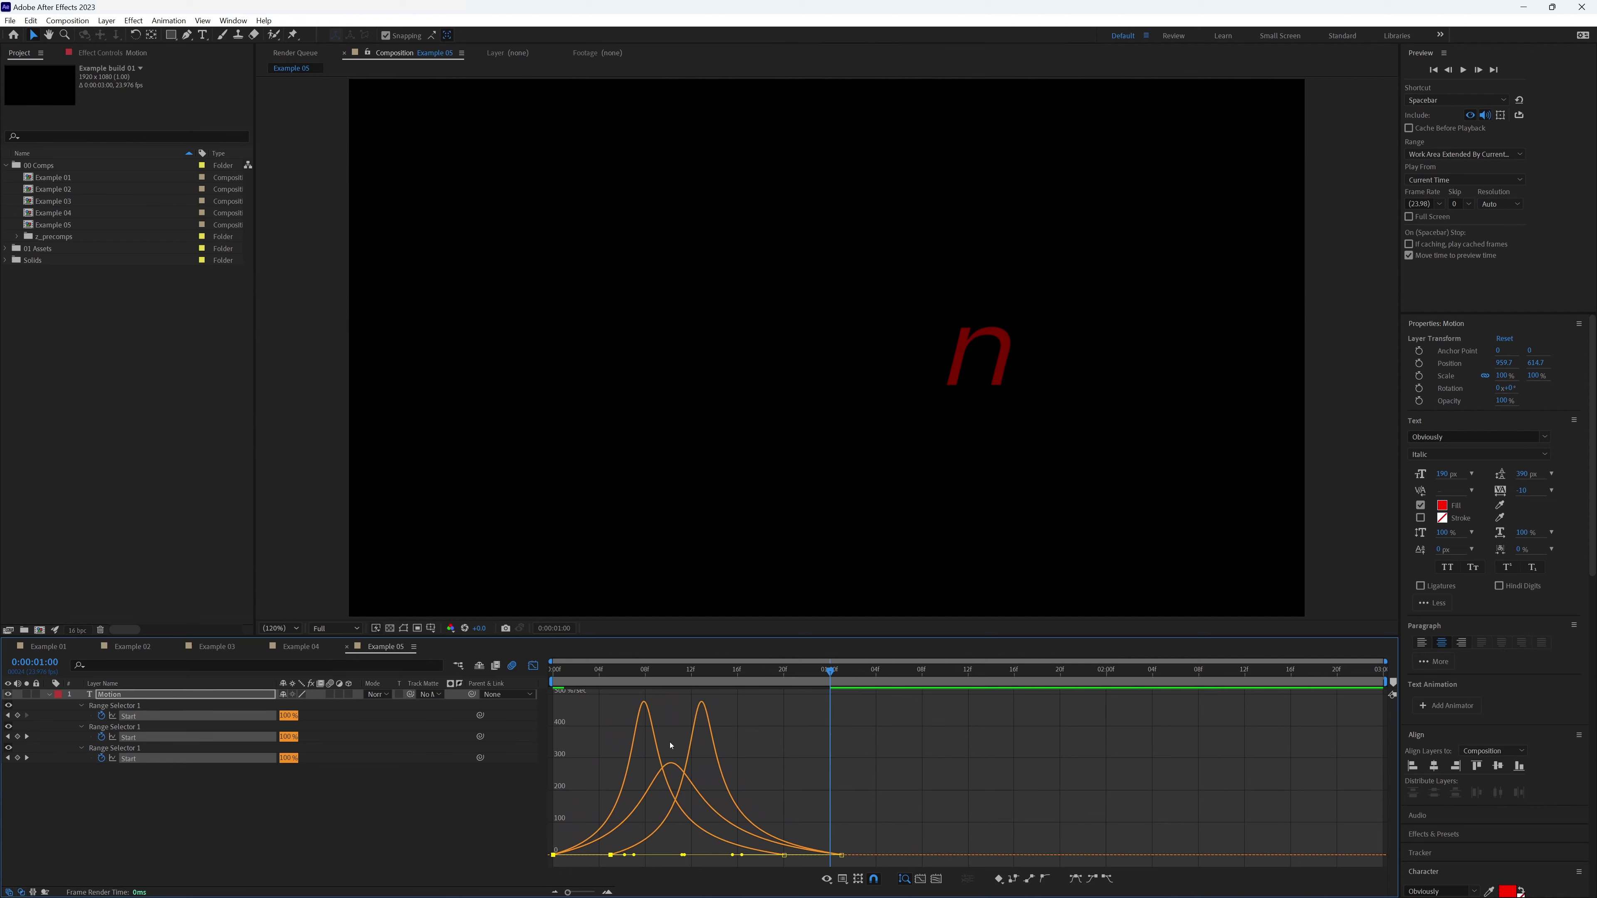
{"action": "key", "text": "space"}
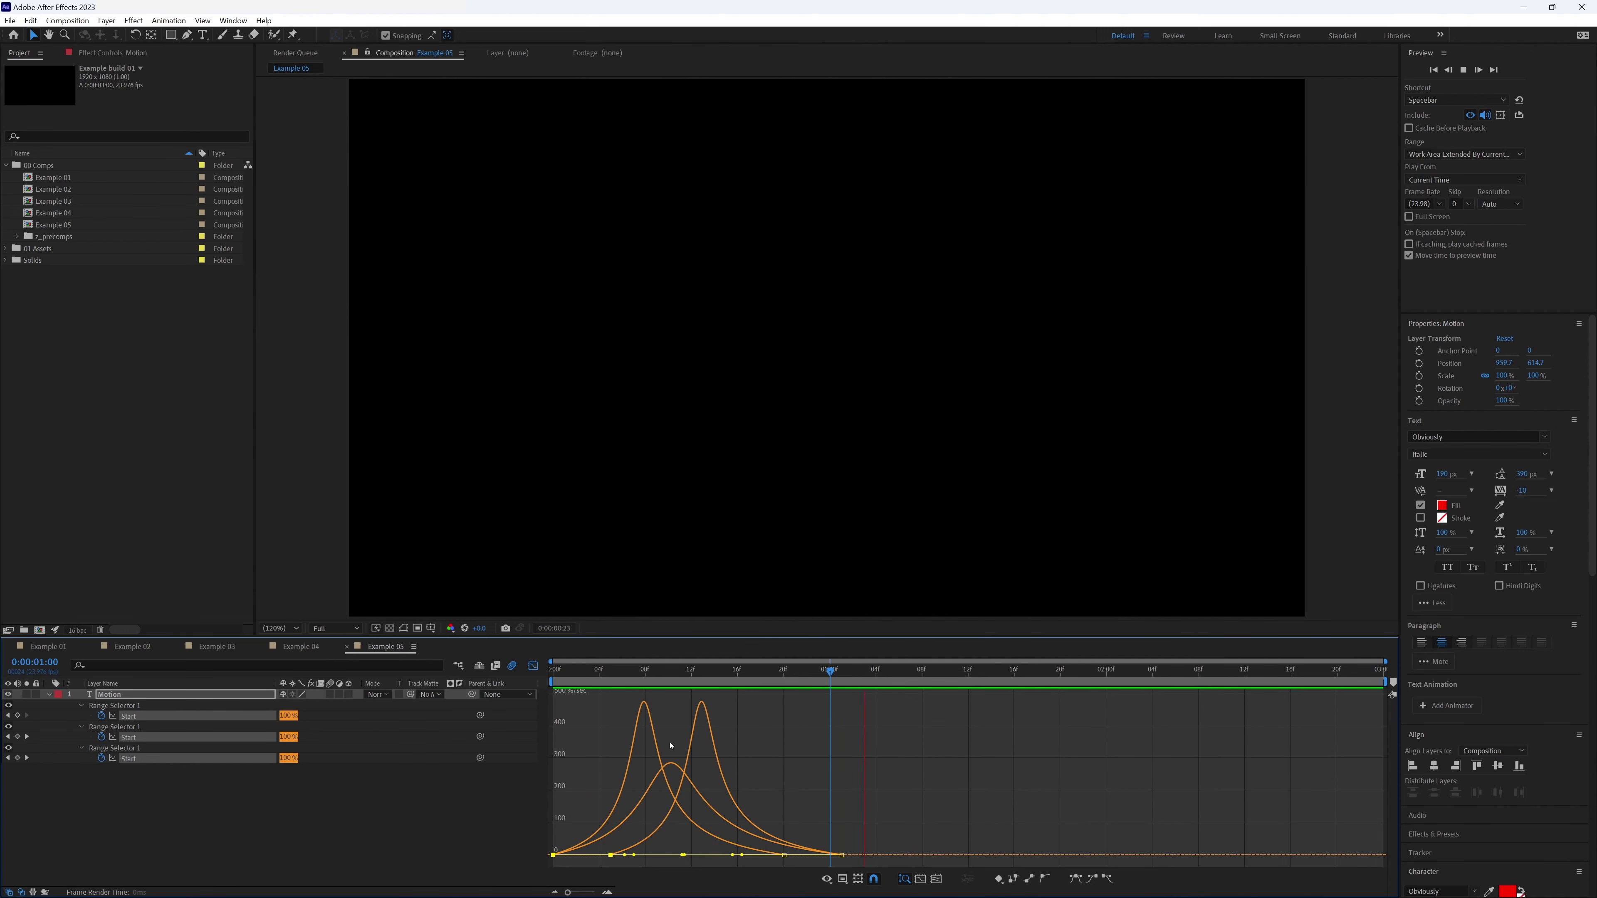
{"action": "key", "text": "space"}
{"action": "key", "text": "space"}
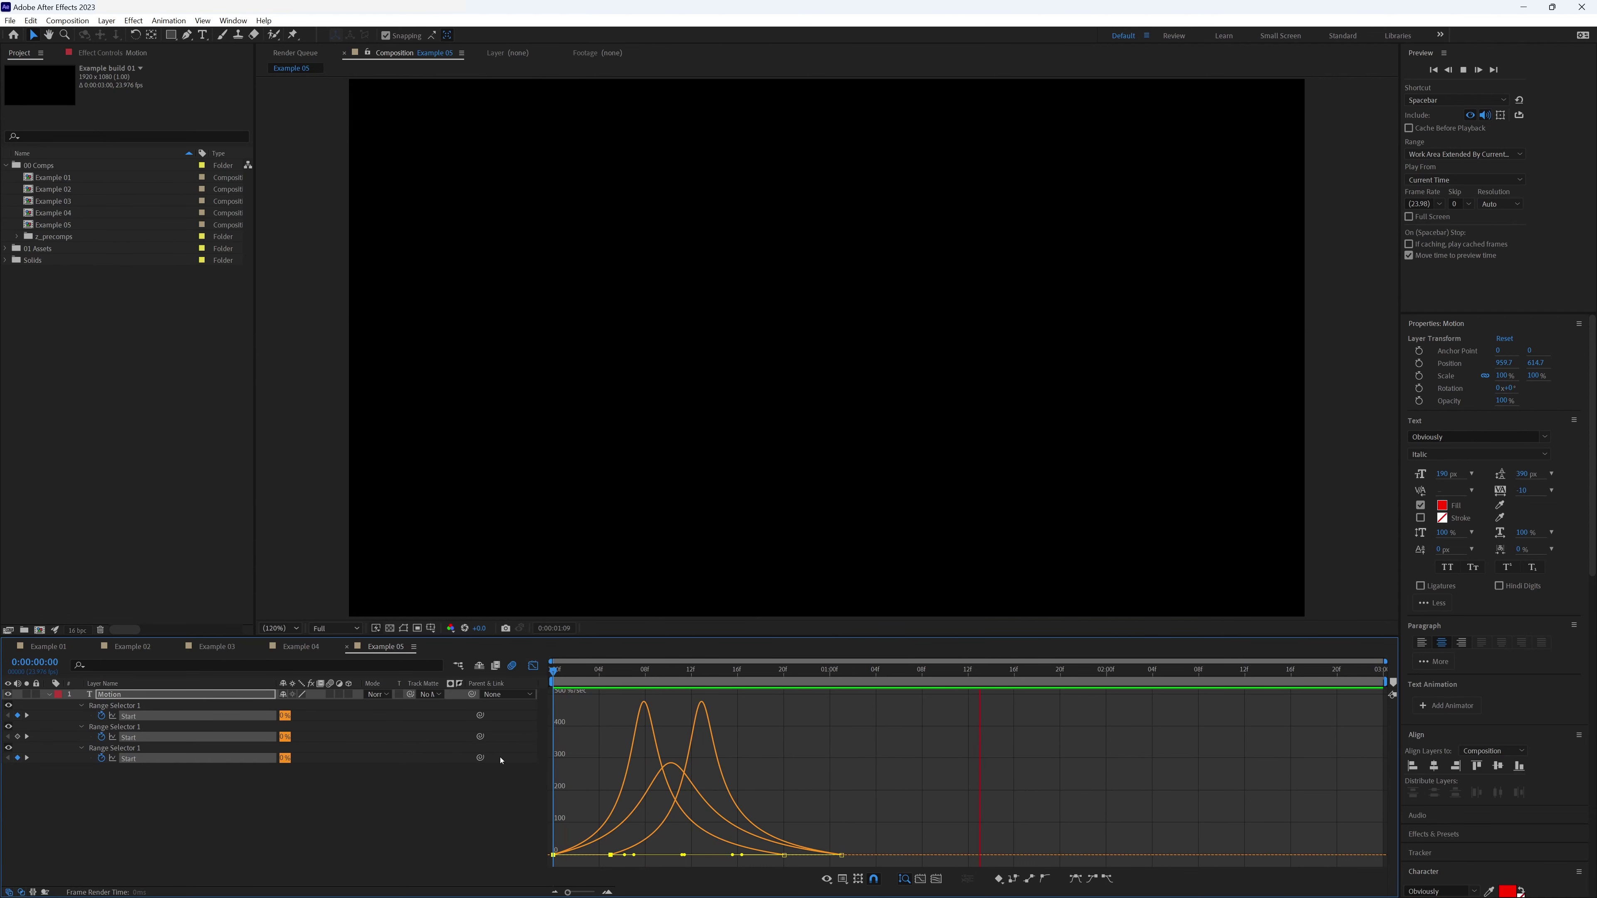
{"action": "key", "text": "space"}
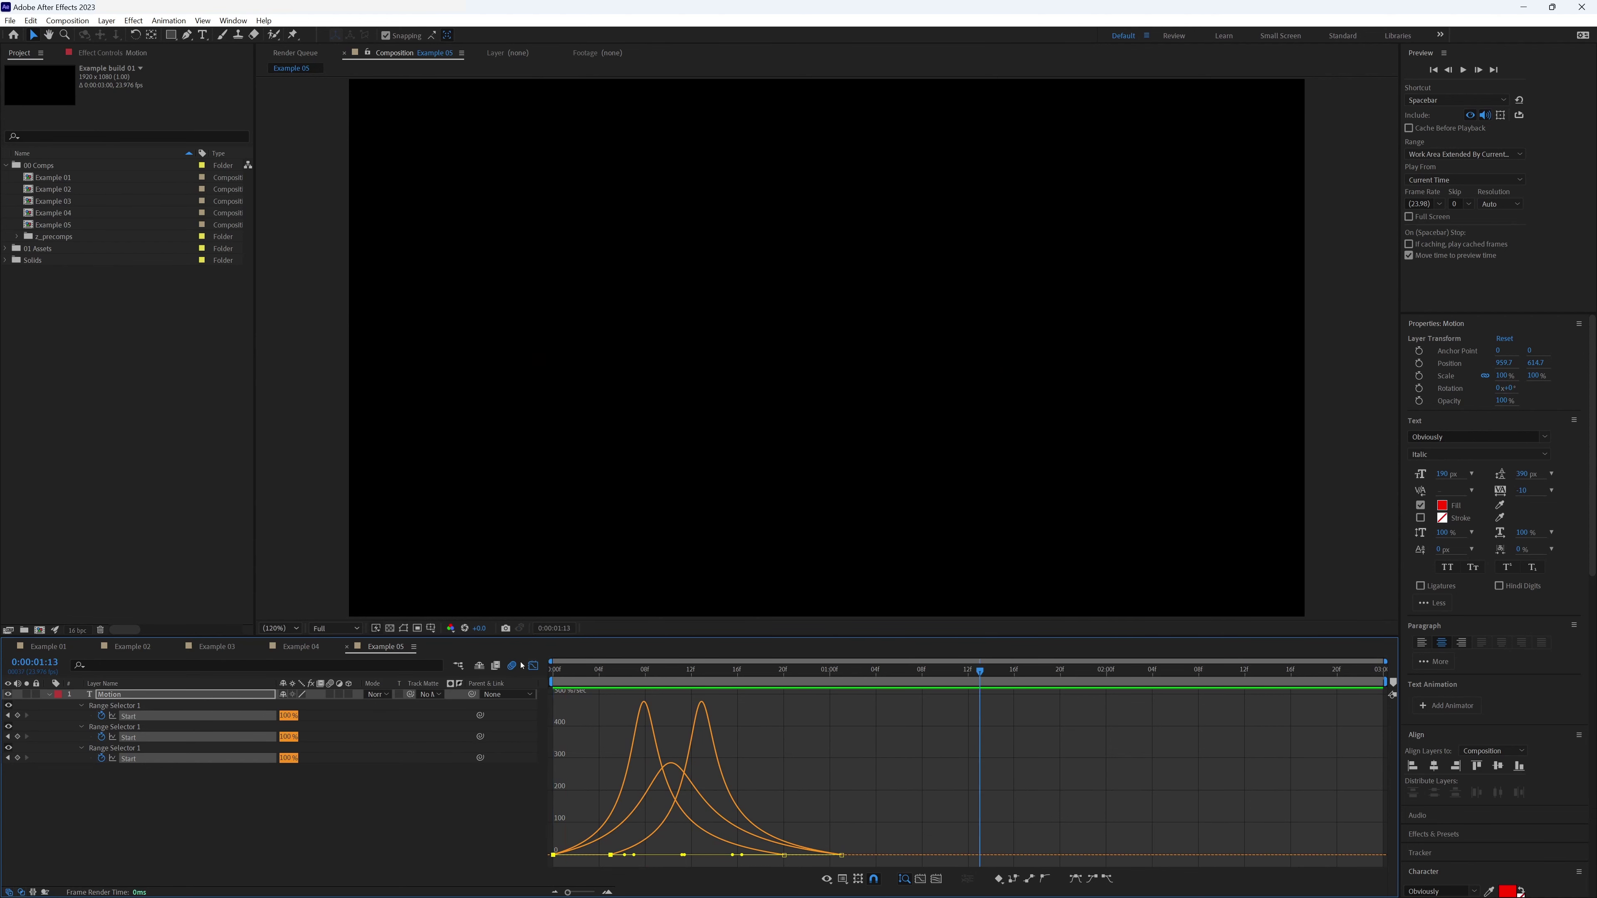
{"action": "left_click", "coordinate": [533, 666]}
Duplicate the Motion text layer, solo the Motion 2 copy and collapse the original layer.
{"action": "left_click", "coordinate": [155, 828]}
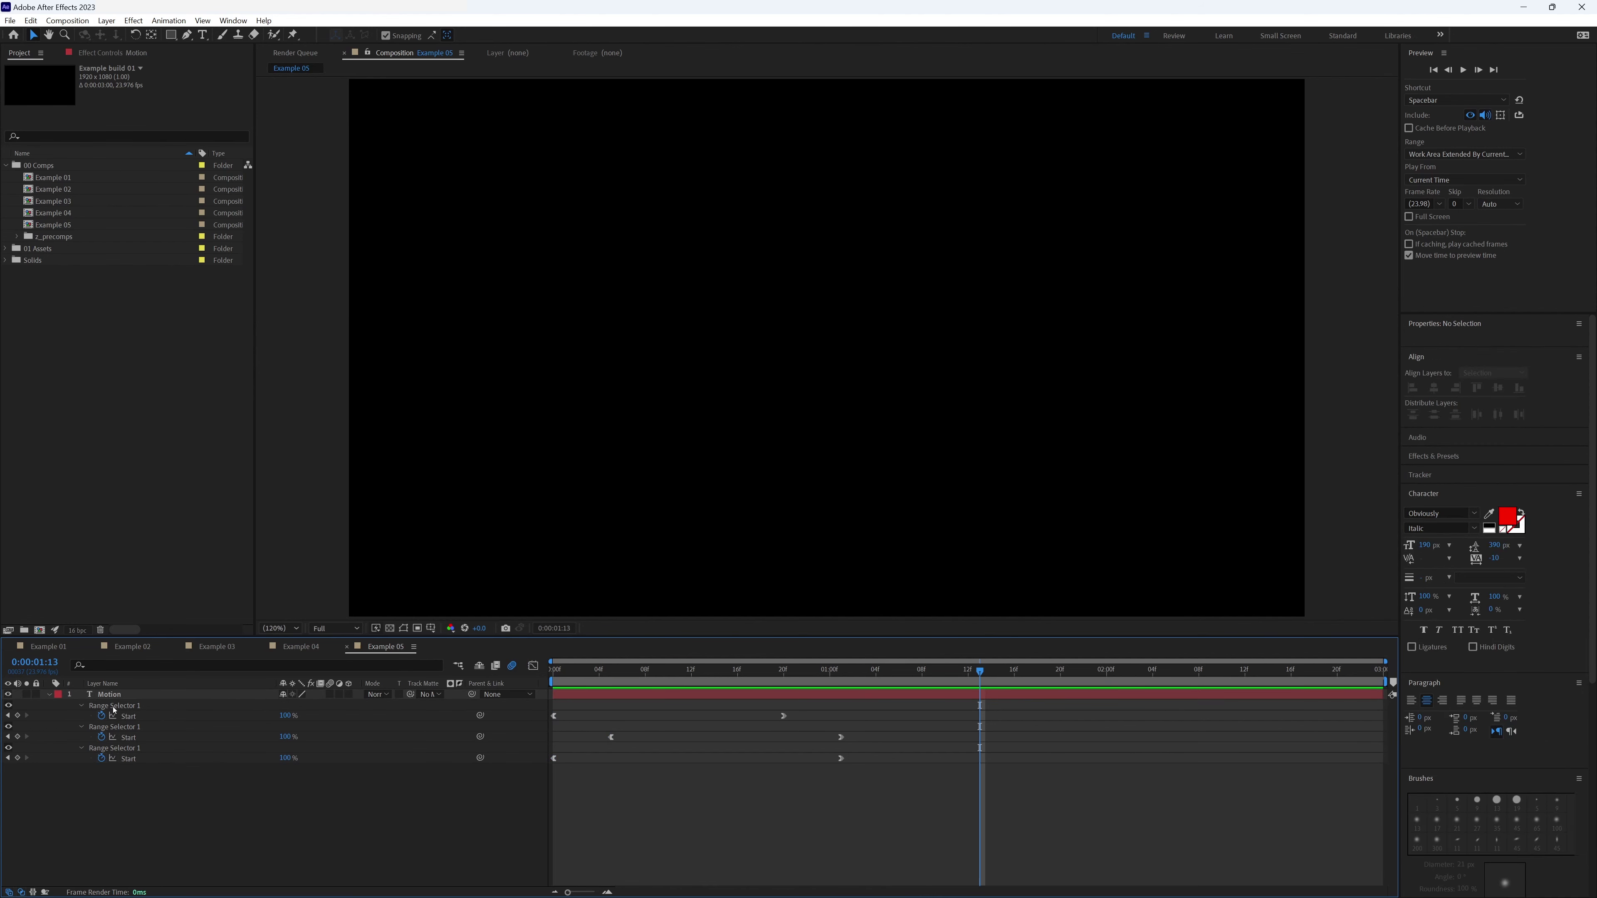
{"action": "left_click", "coordinate": [126, 697]}
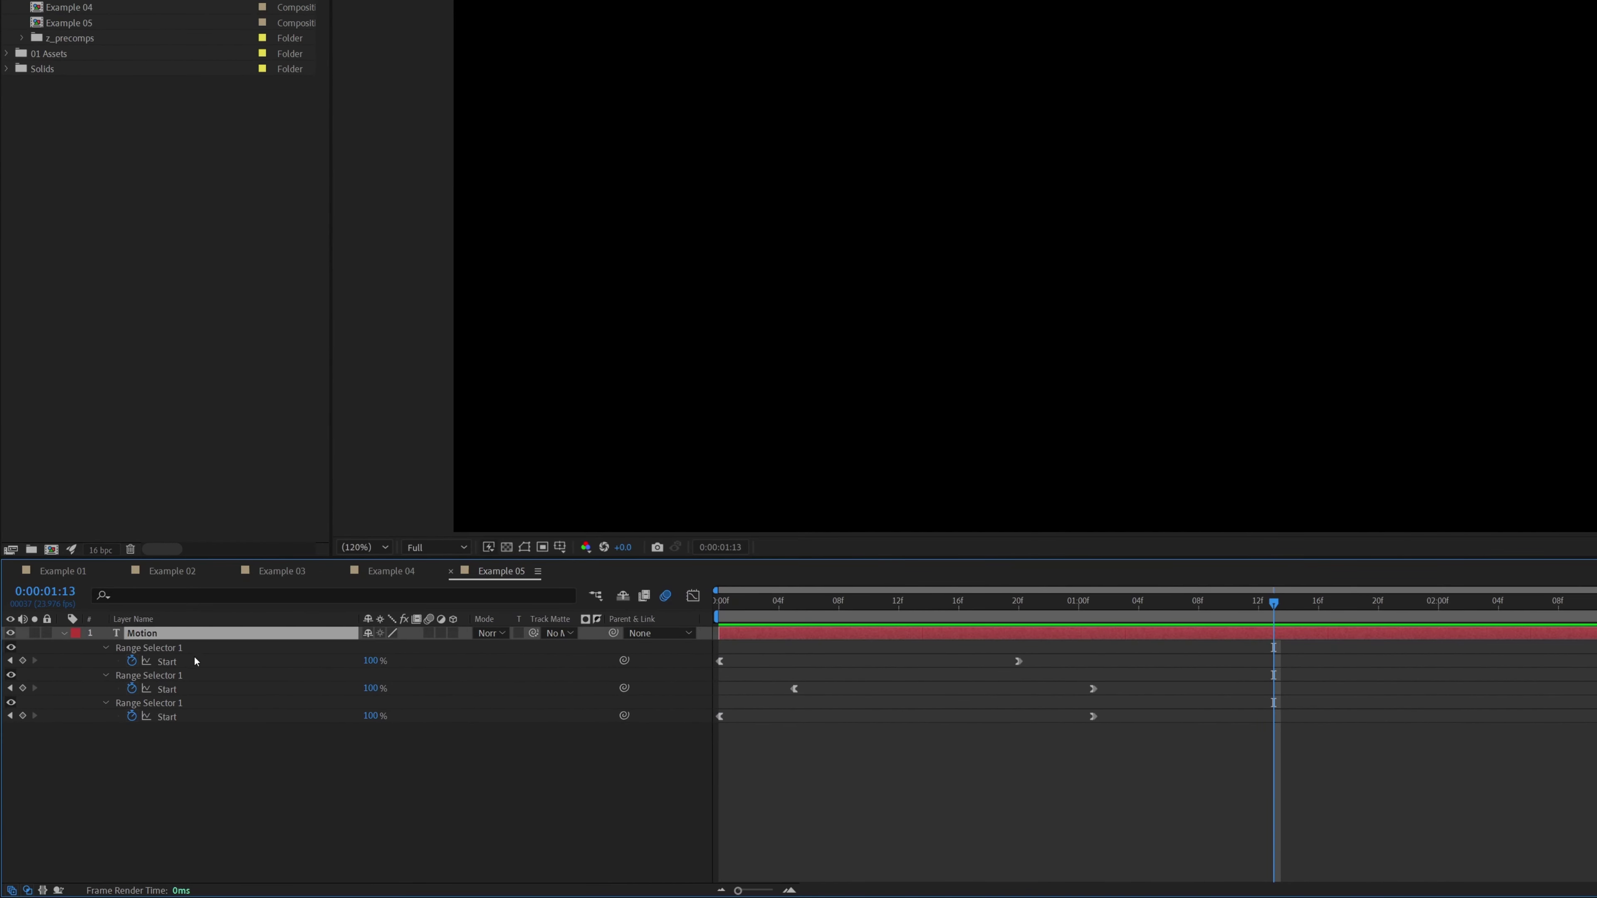
{"action": "key", "text": "ctrl+d"}
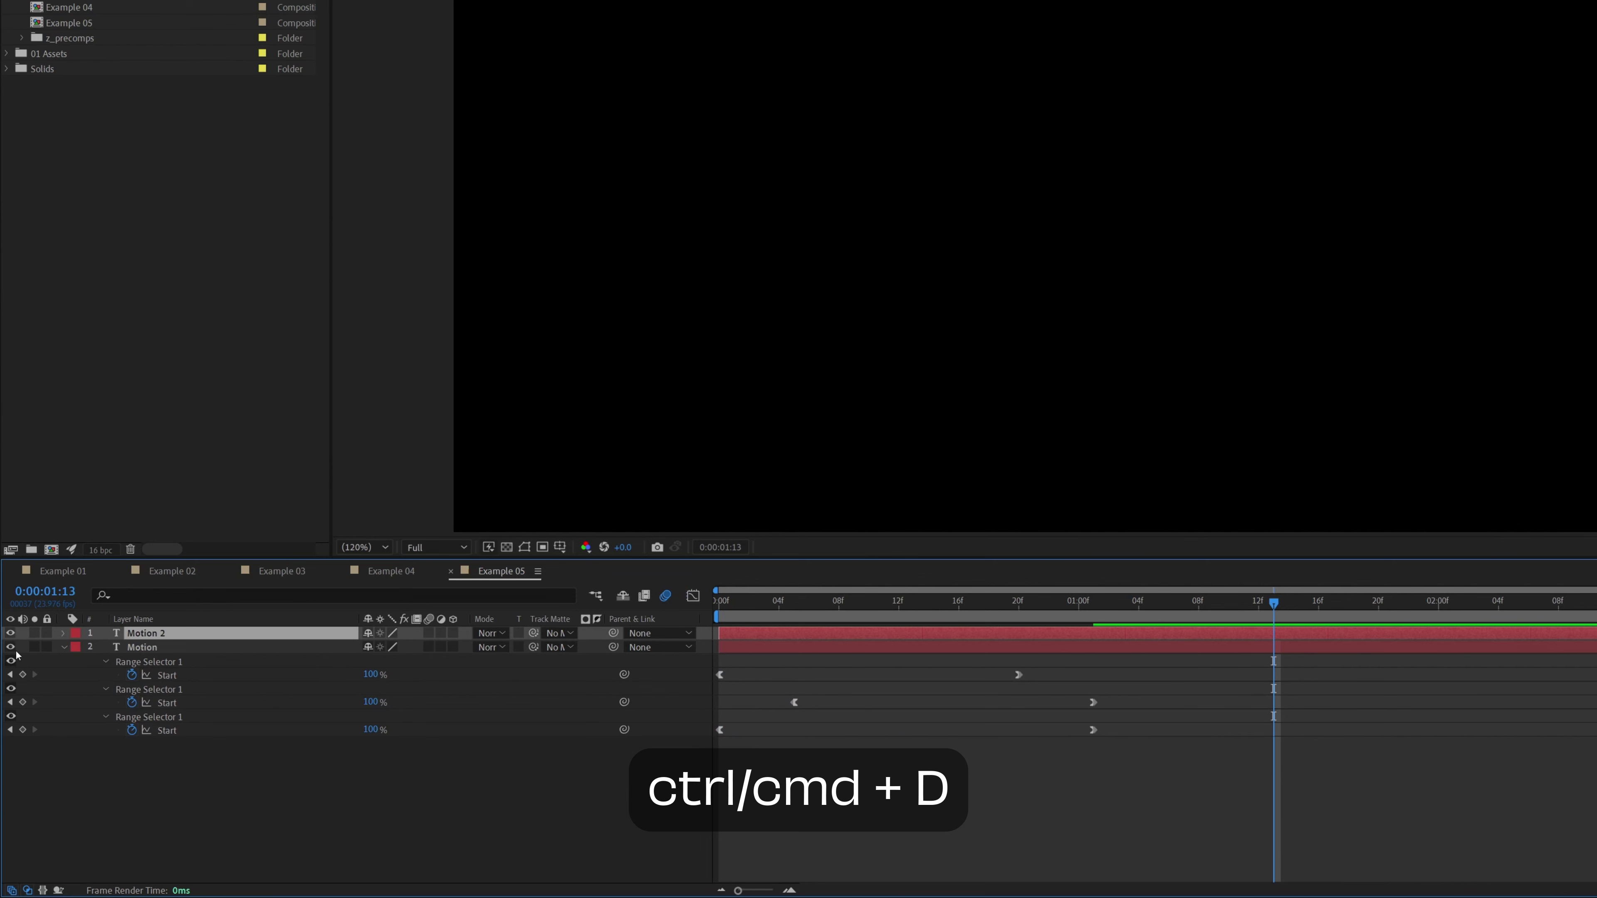
{"action": "left_click", "coordinate": [35, 636]}
{"action": "left_click", "coordinate": [63, 647]}
Change the Motion 2 text fill to white (FFFFFF) and its Obviously font style to Black.
{"action": "left_click_drag", "start_coordinate": [742, 614], "coordinate": [870, 620]}
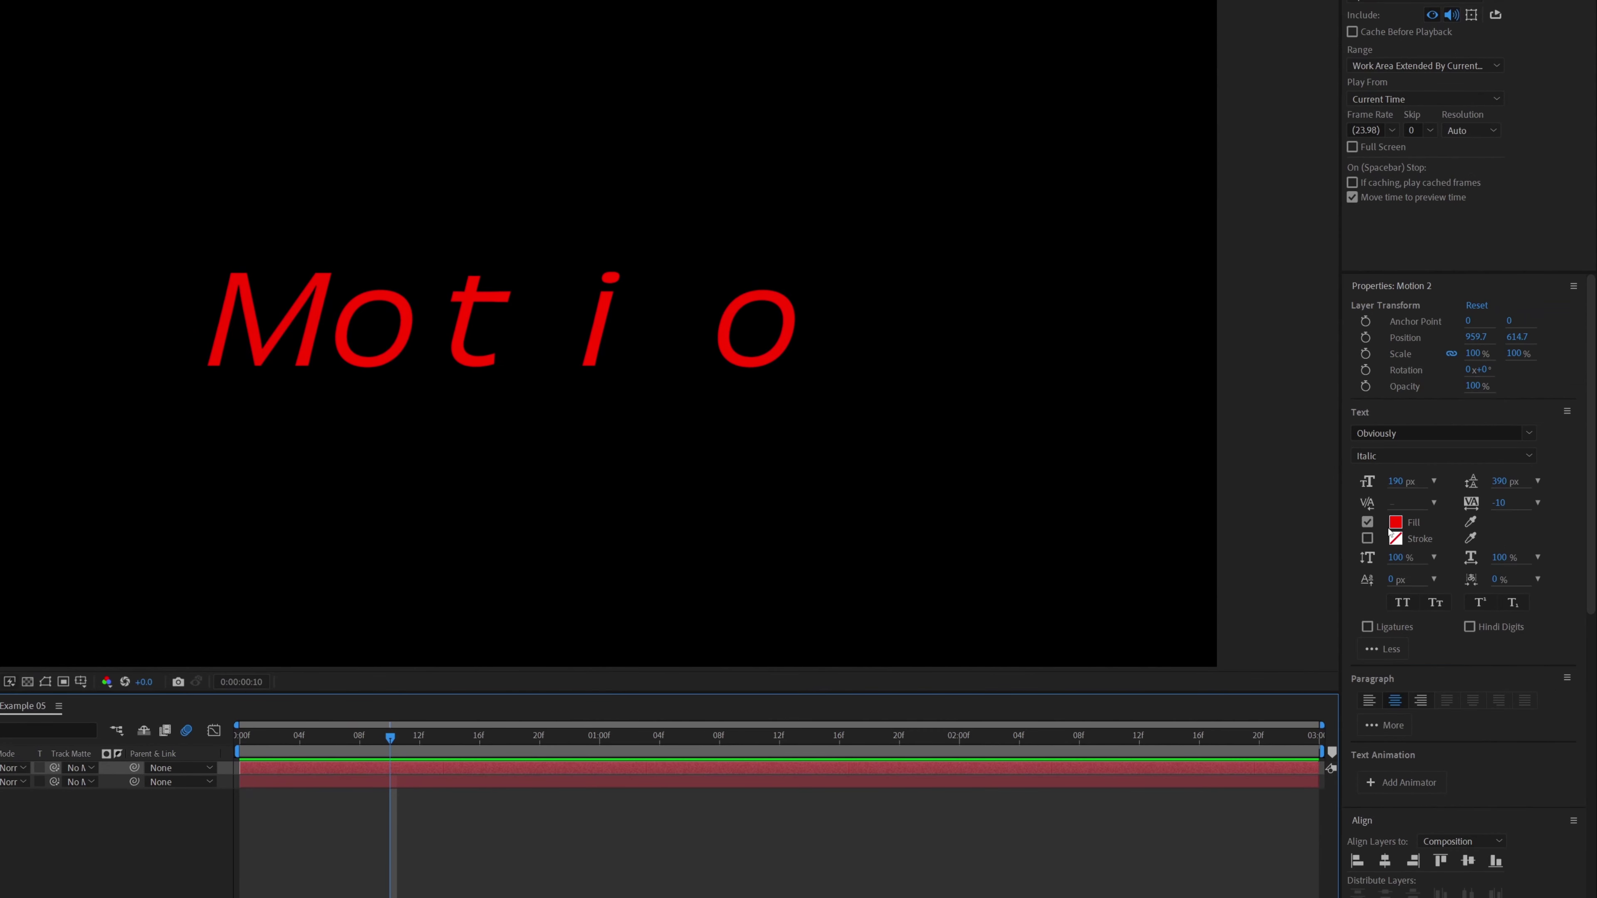
{"action": "left_click", "coordinate": [1393, 525]}
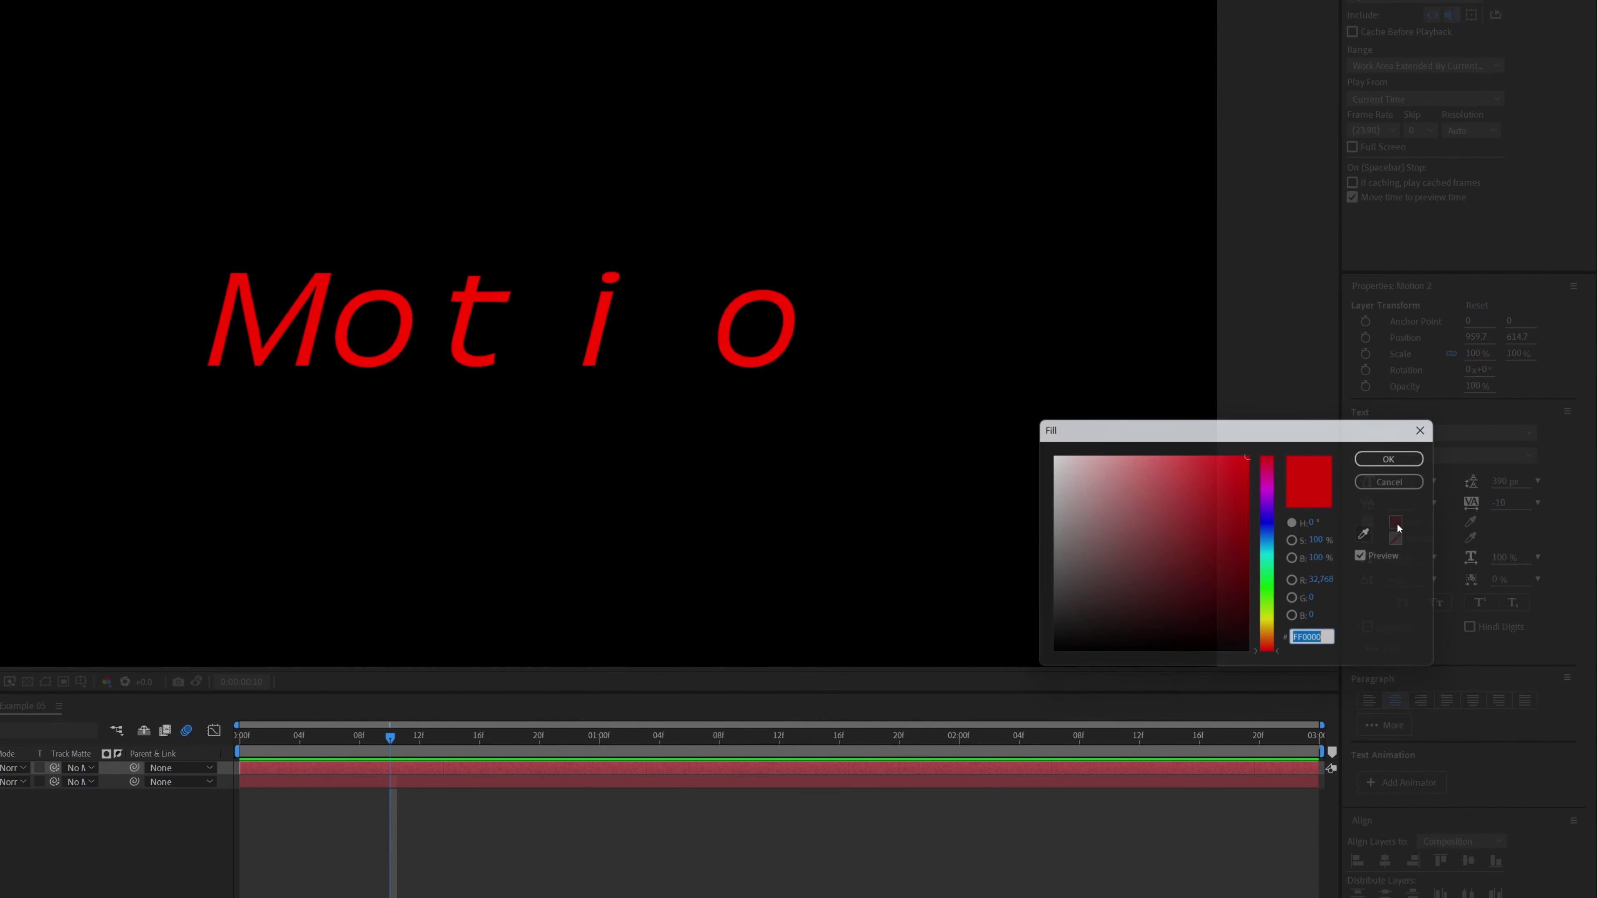
{"action": "left_click_drag", "start_coordinate": [1050, 479], "coordinate": [1012, 414]}
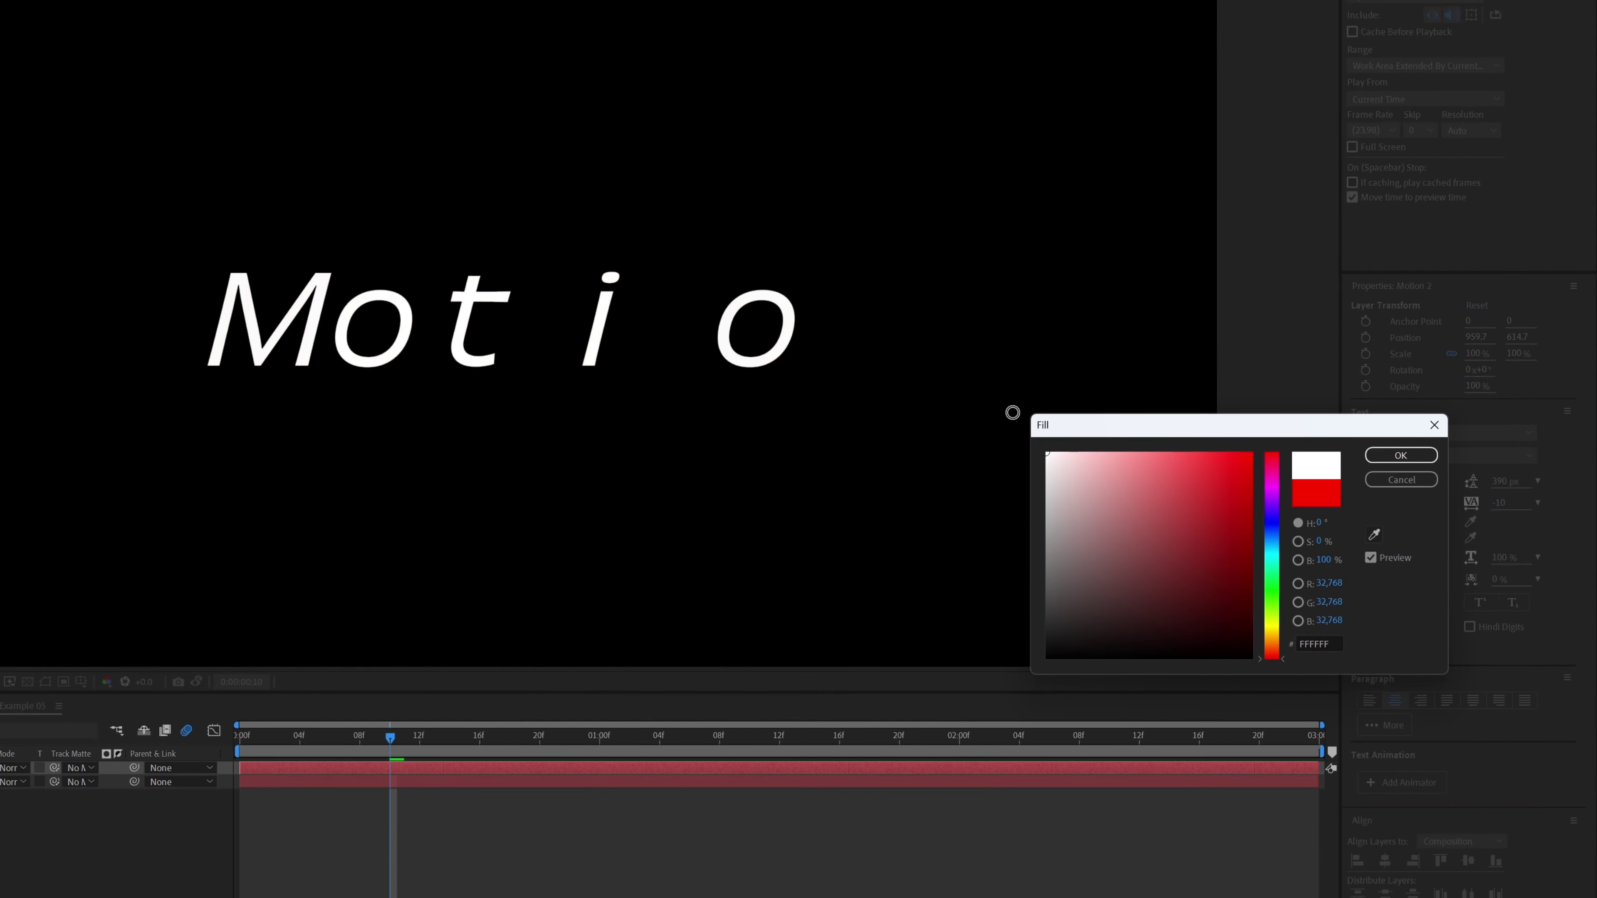
{"action": "left_click", "coordinate": [1384, 460]}
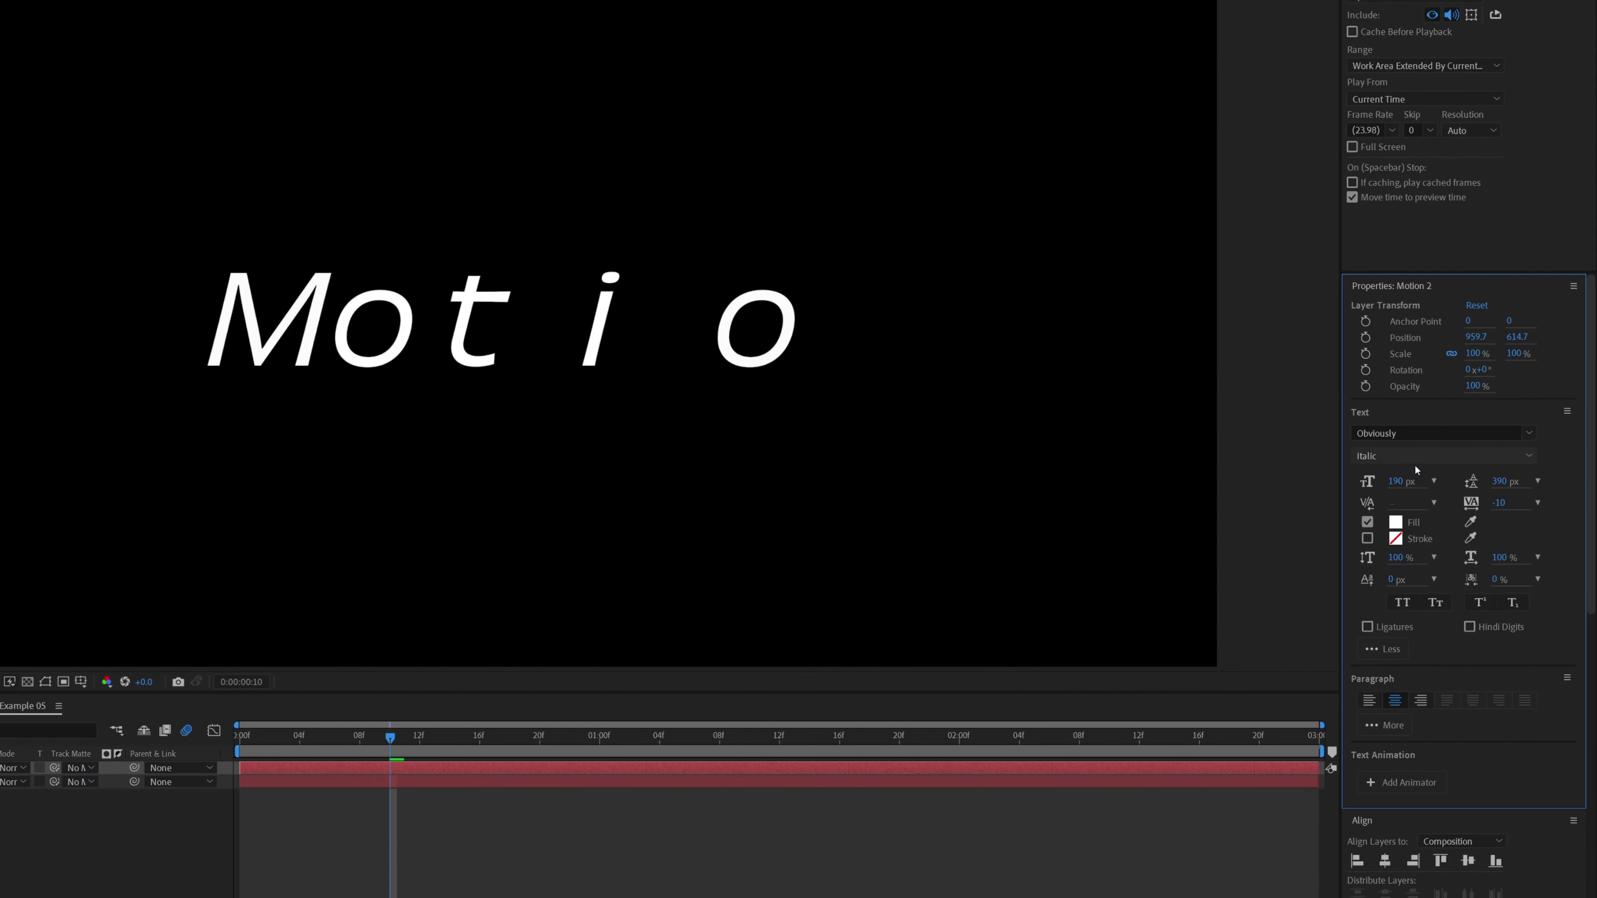
{"action": "left_click", "coordinate": [1532, 458]}
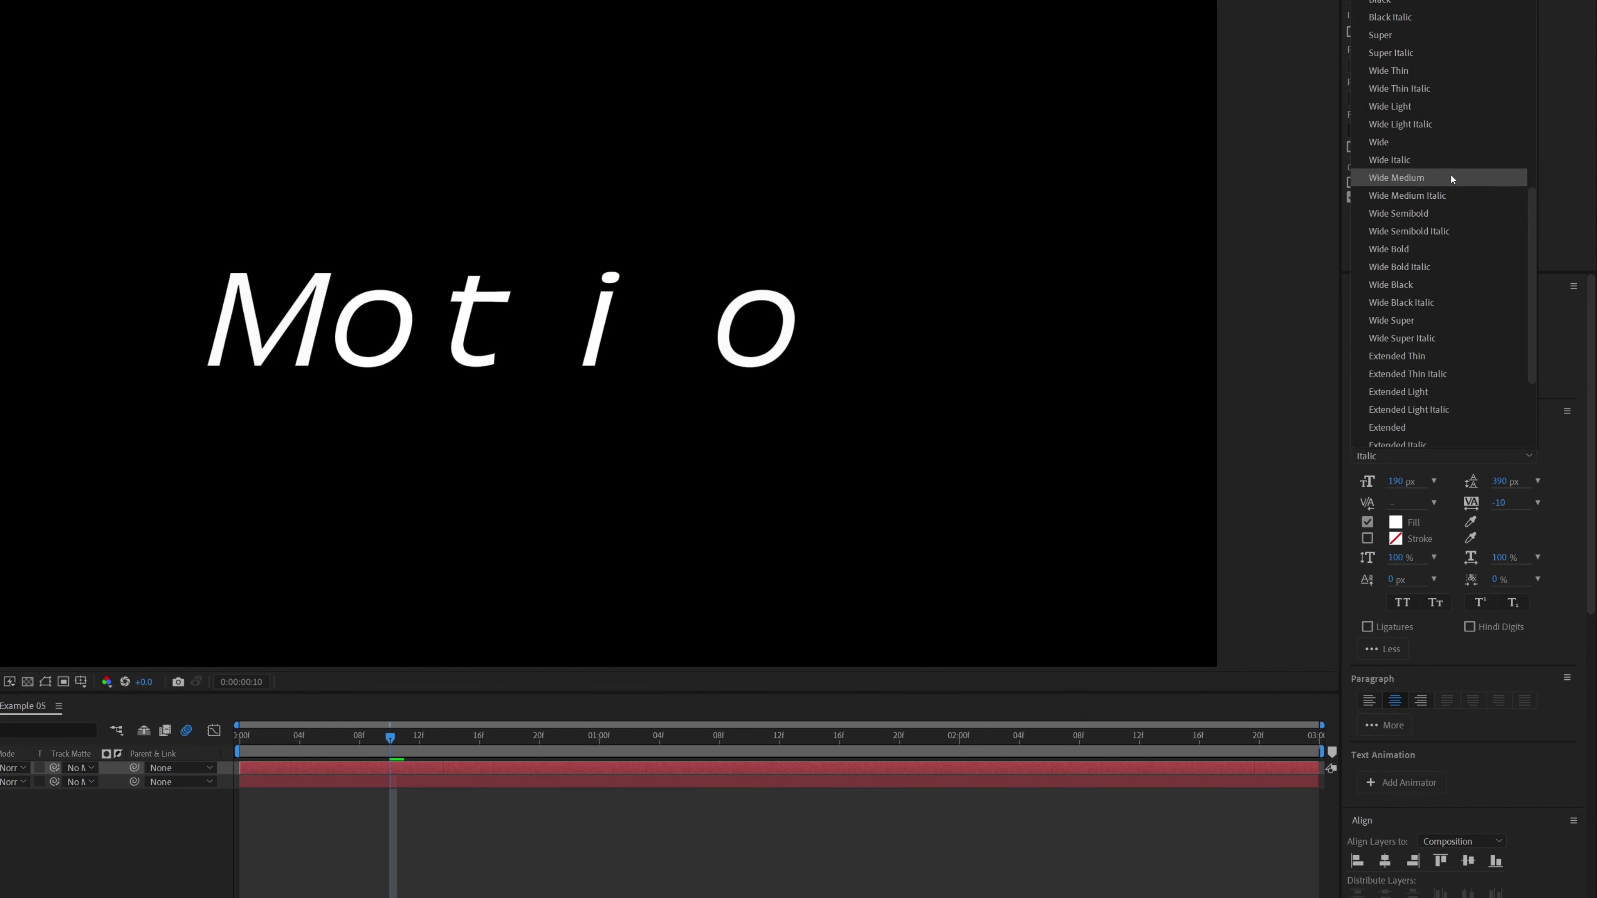
{"action": "scroll", "coordinate": [1533, 258], "scroll_direction": "up", "scroll_amount": 3}
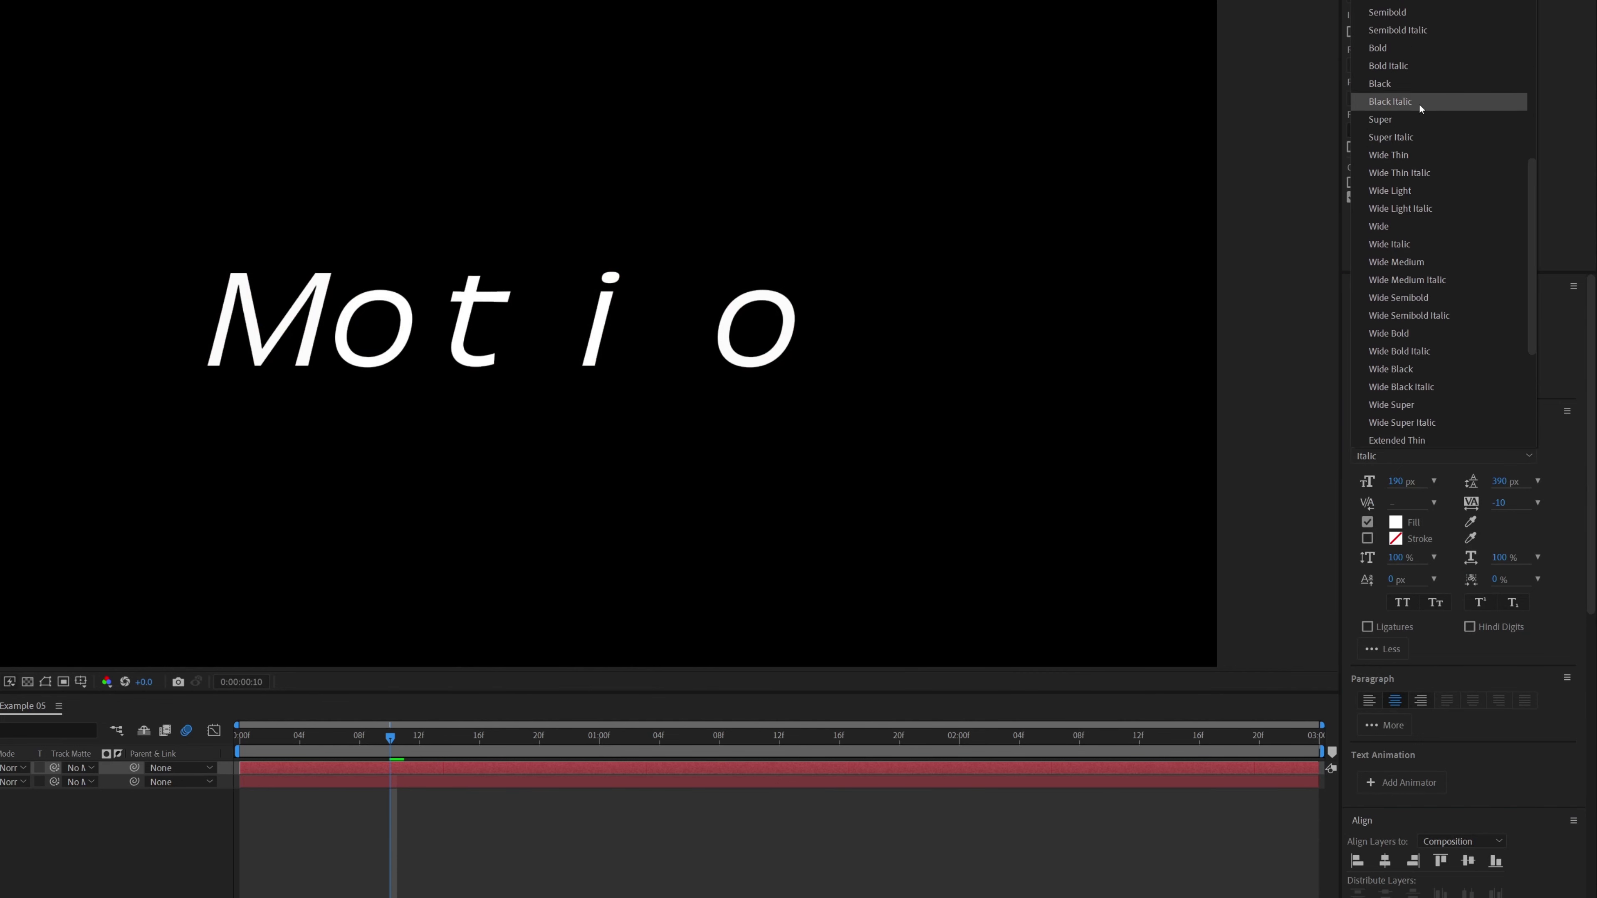
{"action": "left_click", "coordinate": [1405, 84]}
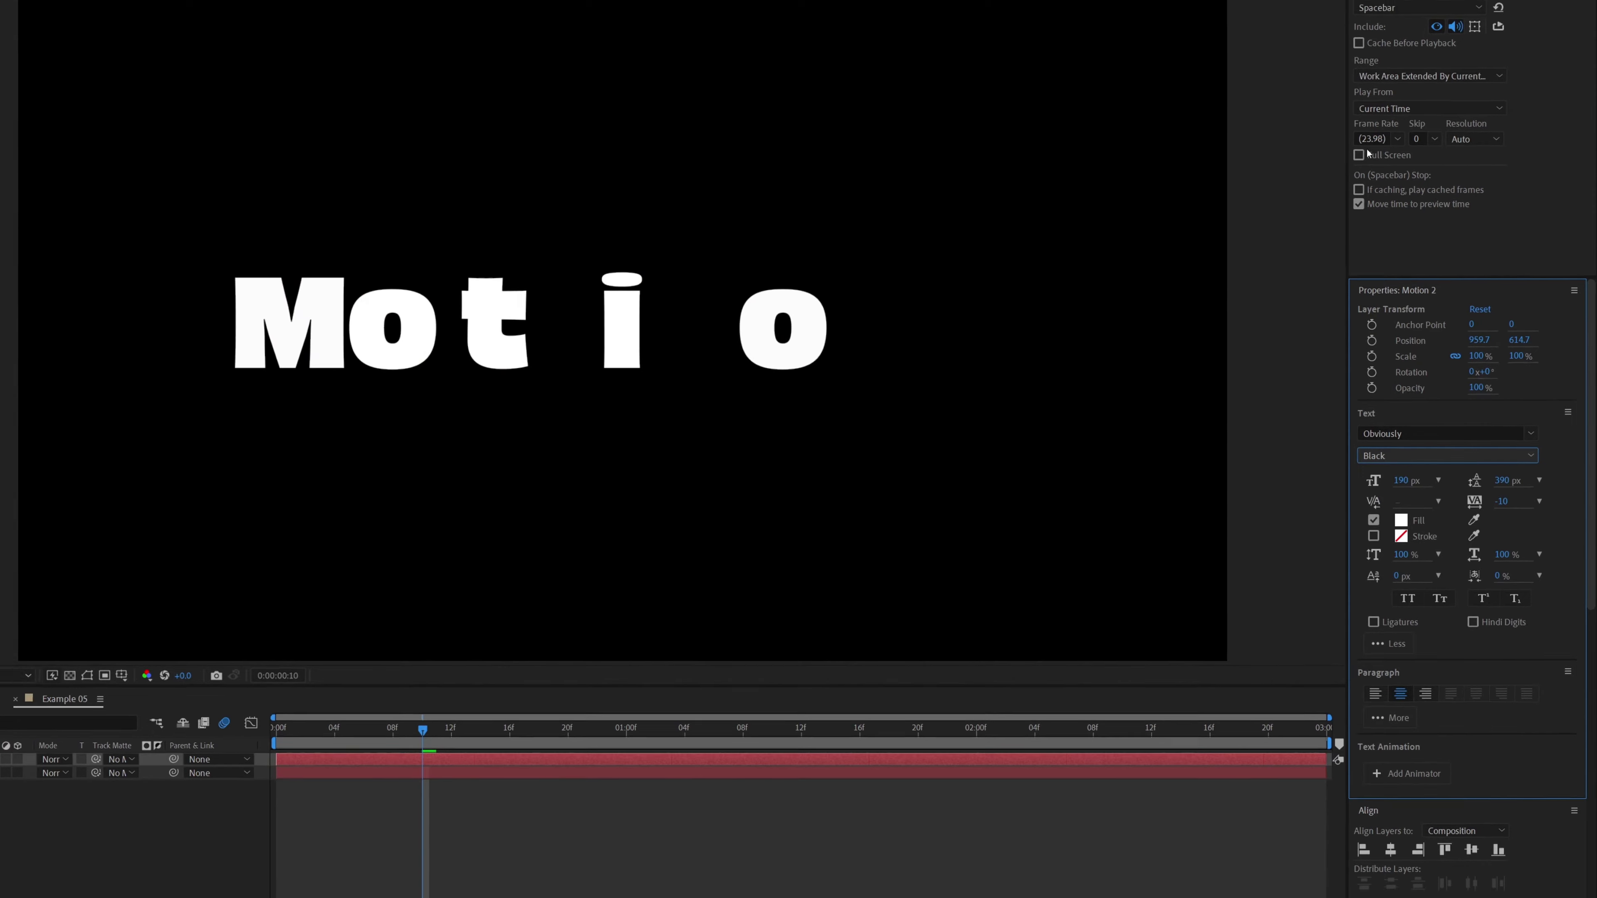
Check the letter reveal on Motion 2 and delete its Animator 1.
{"action": "key", "text": "space"}
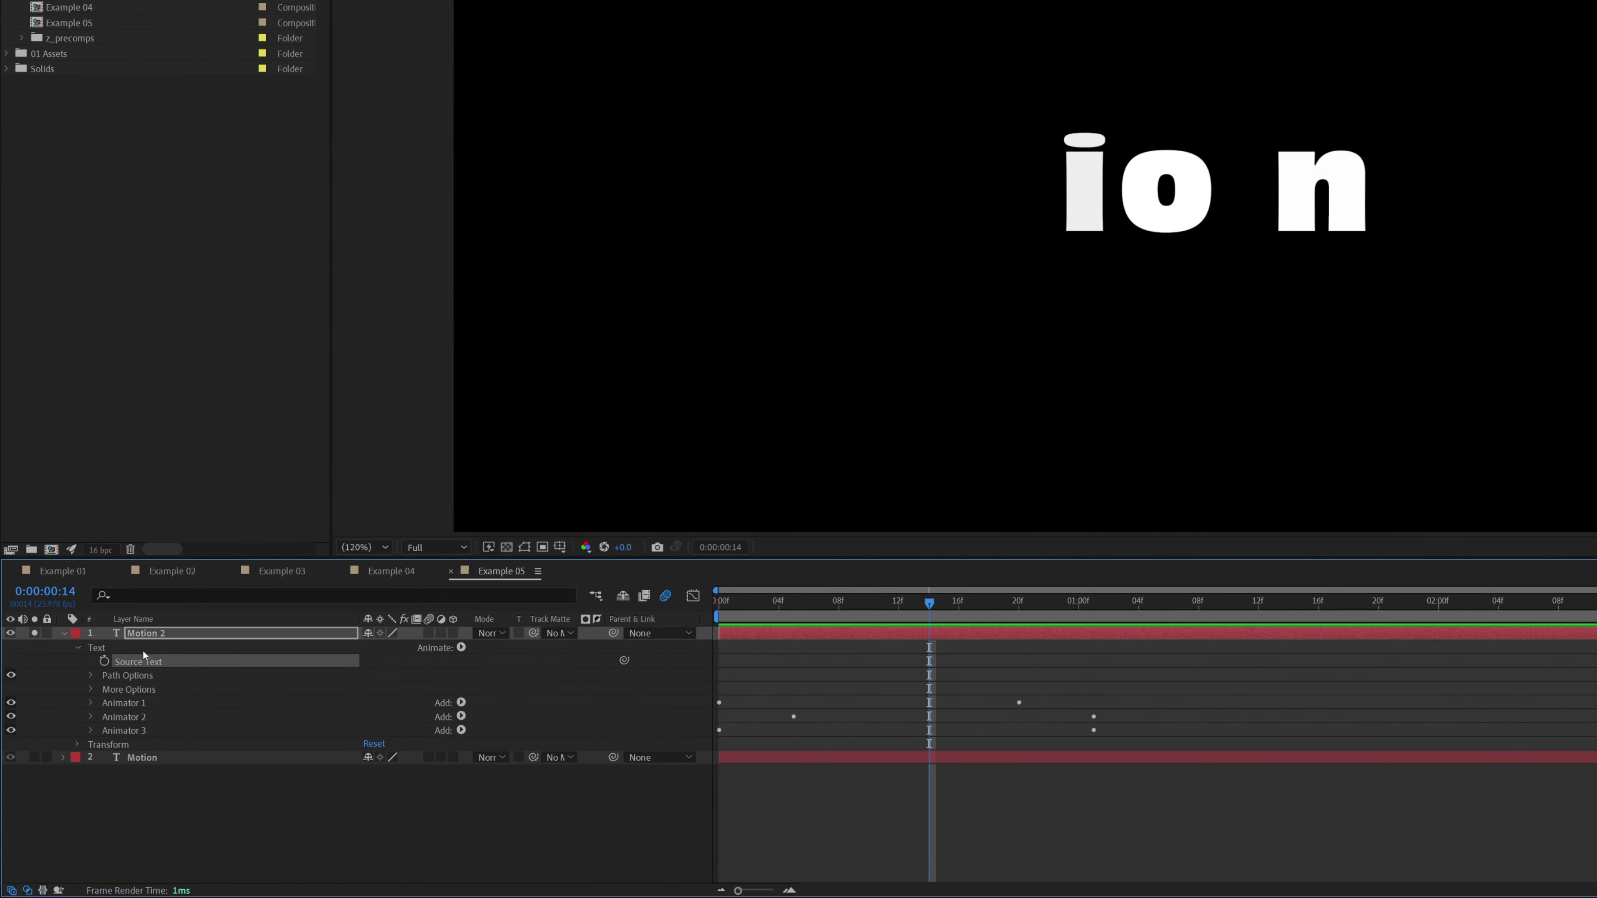
{"action": "left_click", "coordinate": [113, 703]}
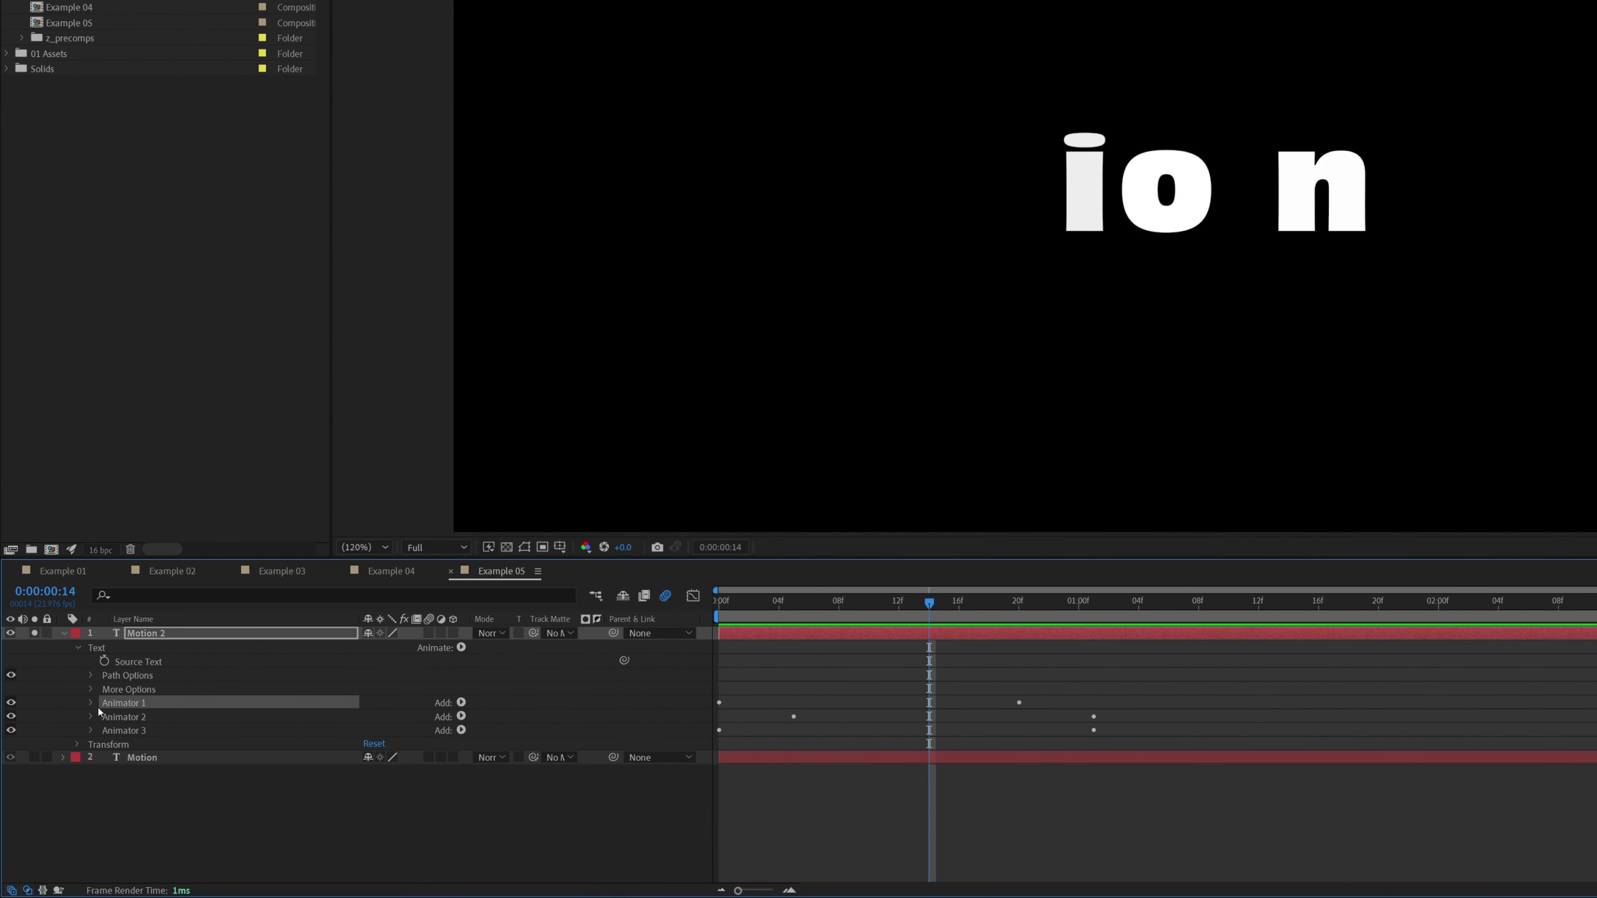
{"action": "left_click", "coordinate": [207, 692]}
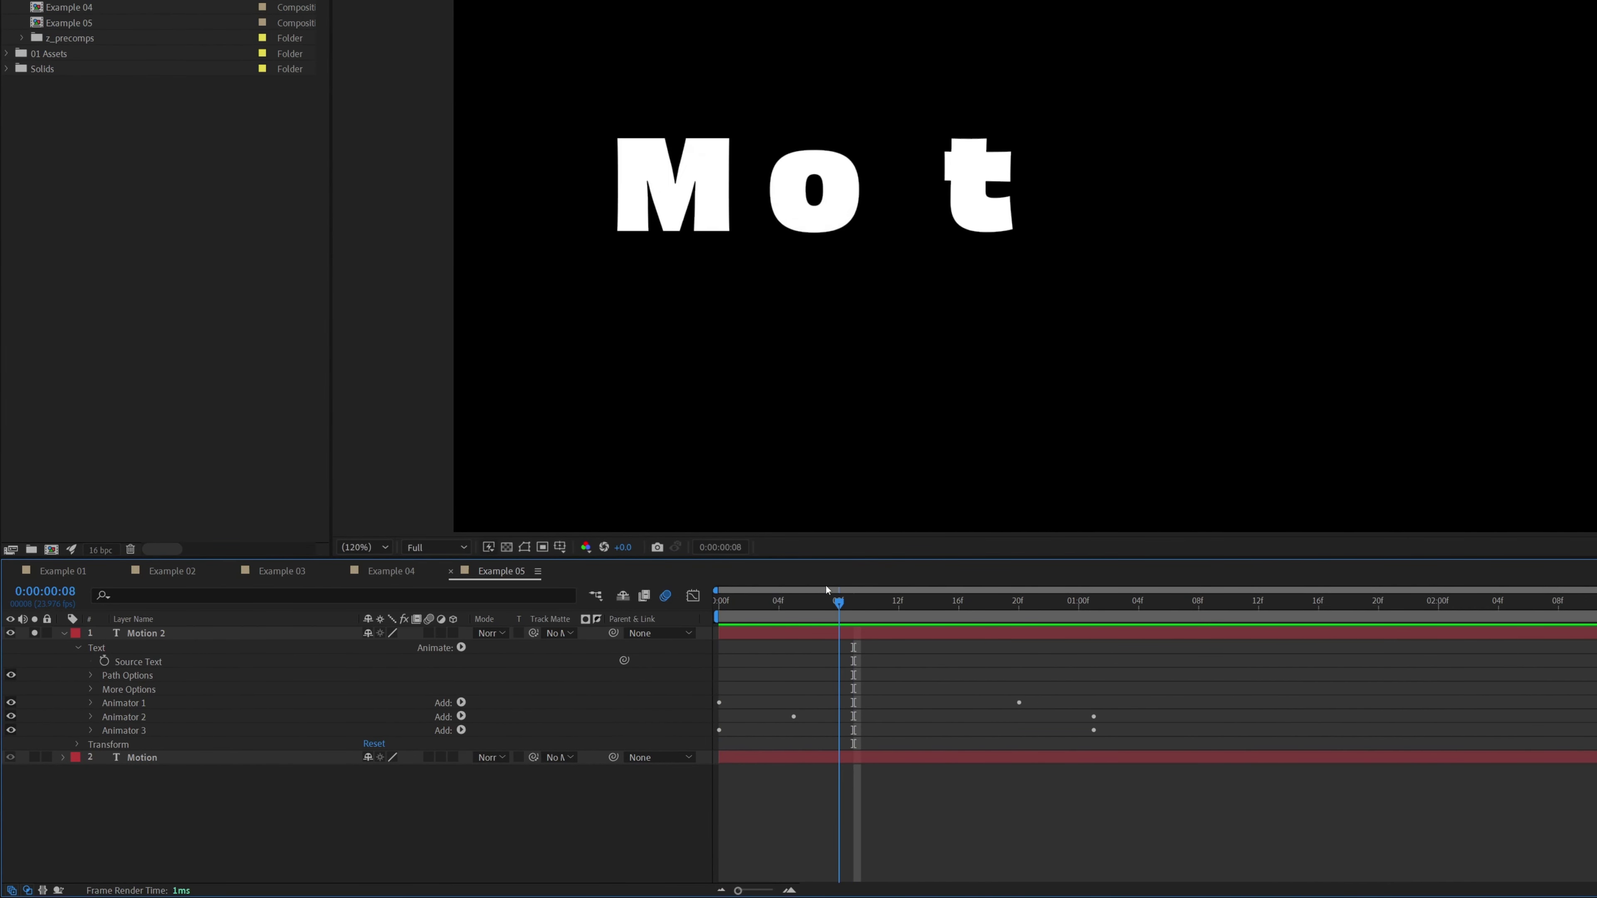
{"action": "left_click", "coordinate": [116, 705]}
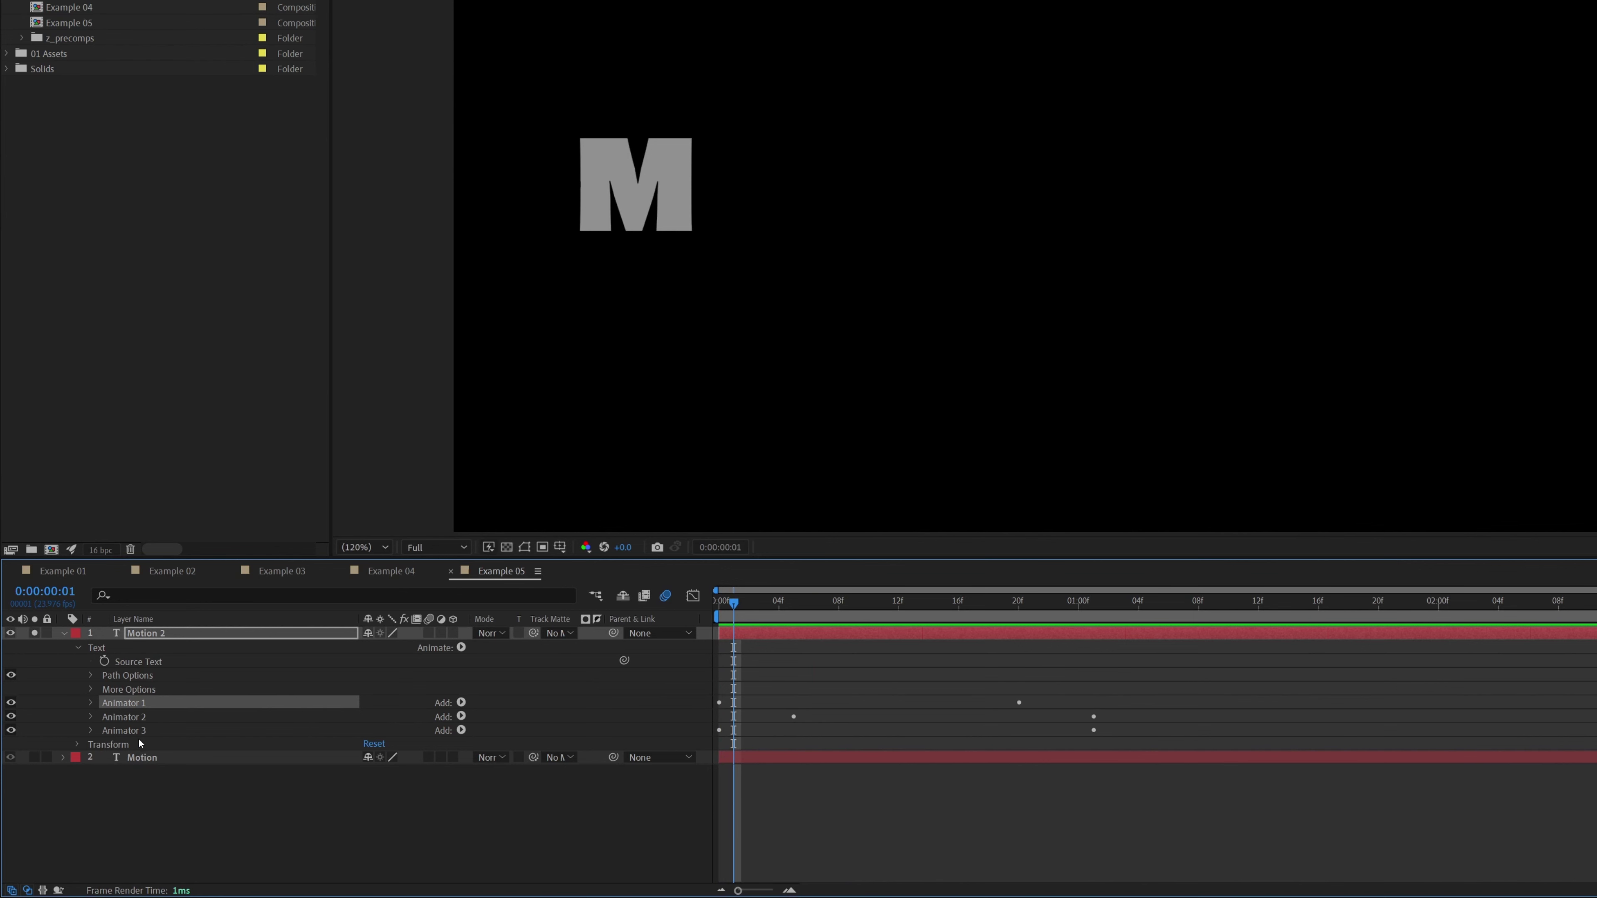
{"action": "key", "text": "Delete"}
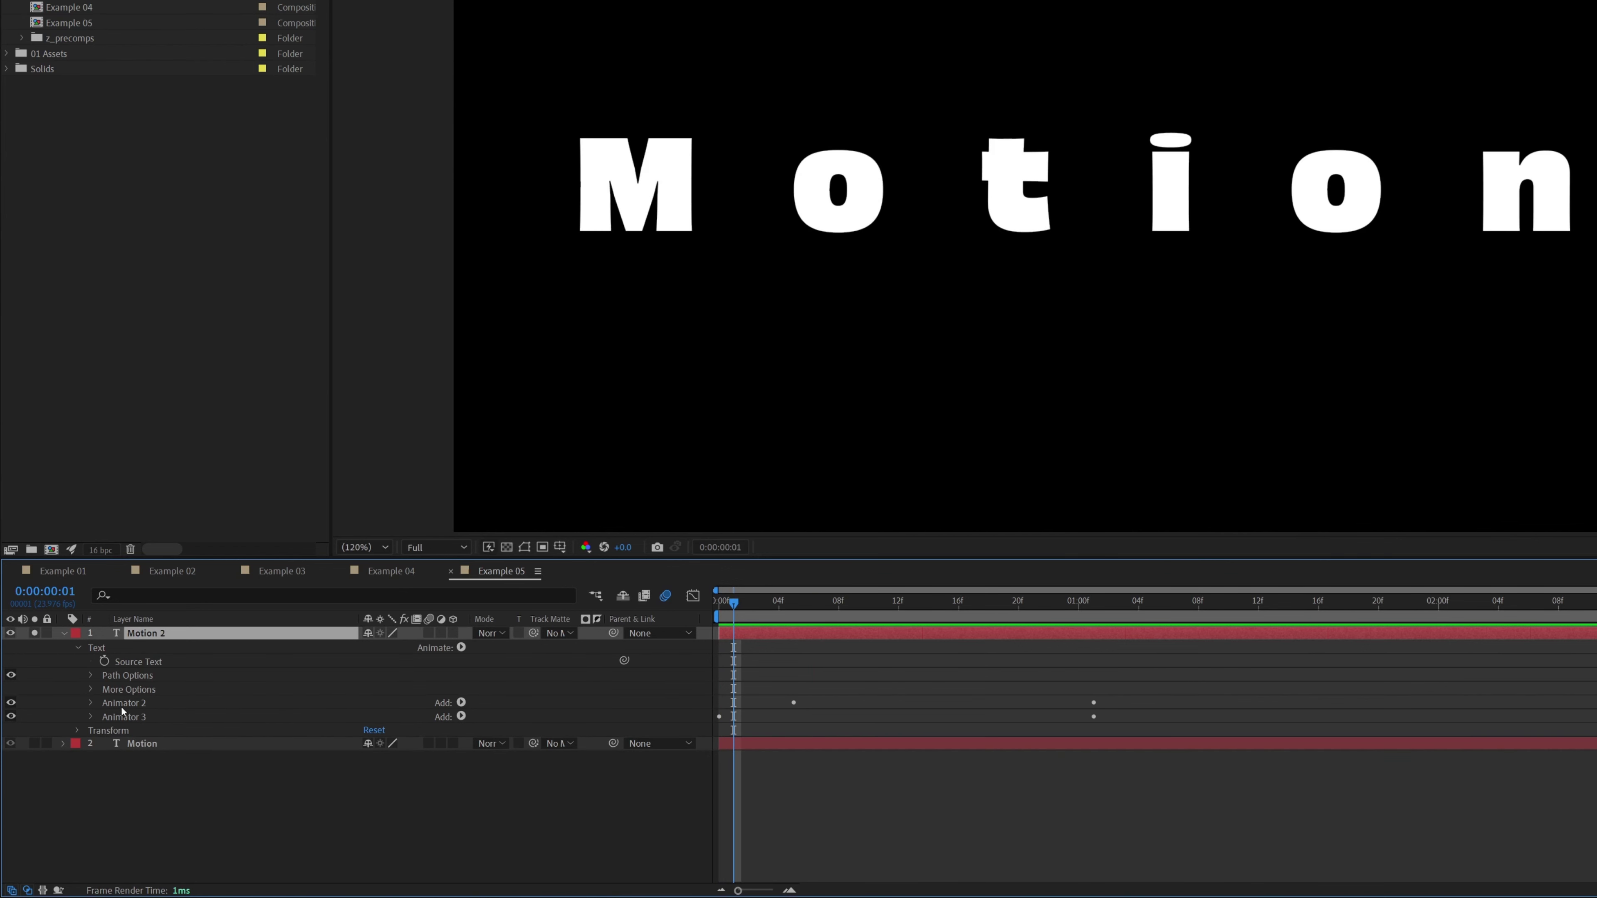
Set End in Range Selector 1 of Motion 2's Animator 2 to 100%.
{"action": "left_click", "coordinate": [123, 707]}
{"action": "left_click", "coordinate": [90, 703]}
{"action": "left_click", "coordinate": [136, 747]}
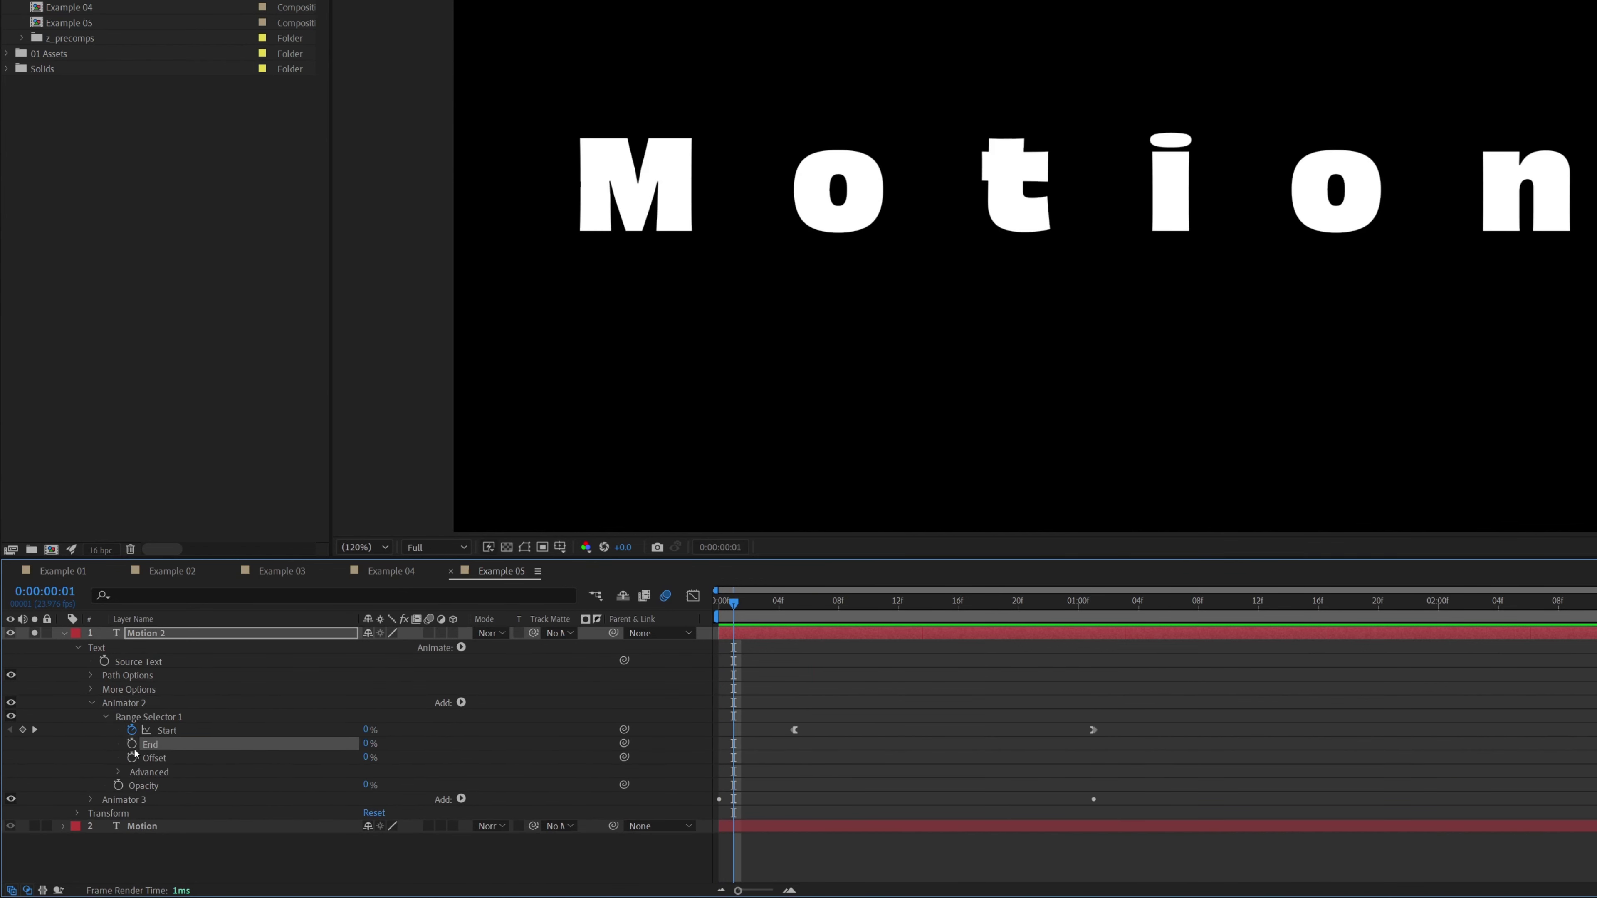
{"action": "left_click", "coordinate": [368, 744]}
{"action": "type", "text": "100"}
{"action": "key", "text": "Return"}
Preview the white Motion 2 letters appearing over the red Motion letters from the start of the composition.
{"action": "key", "text": "space"}
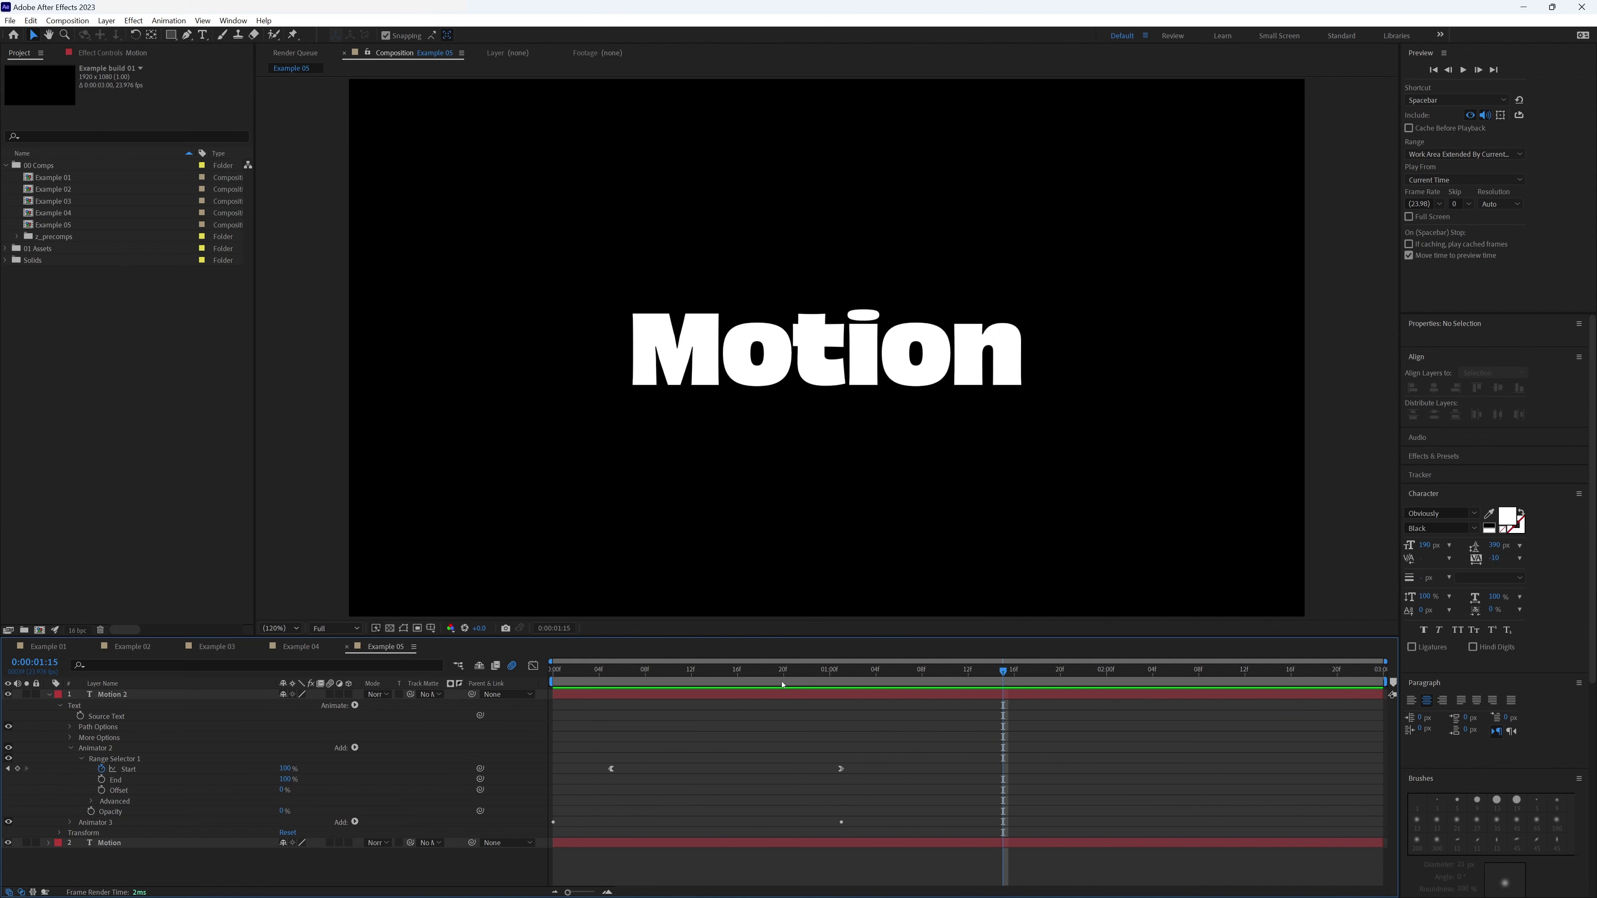
{"action": "key", "text": "space"}
{"action": "key", "text": "Home"}
{"action": "key", "text": "space"}
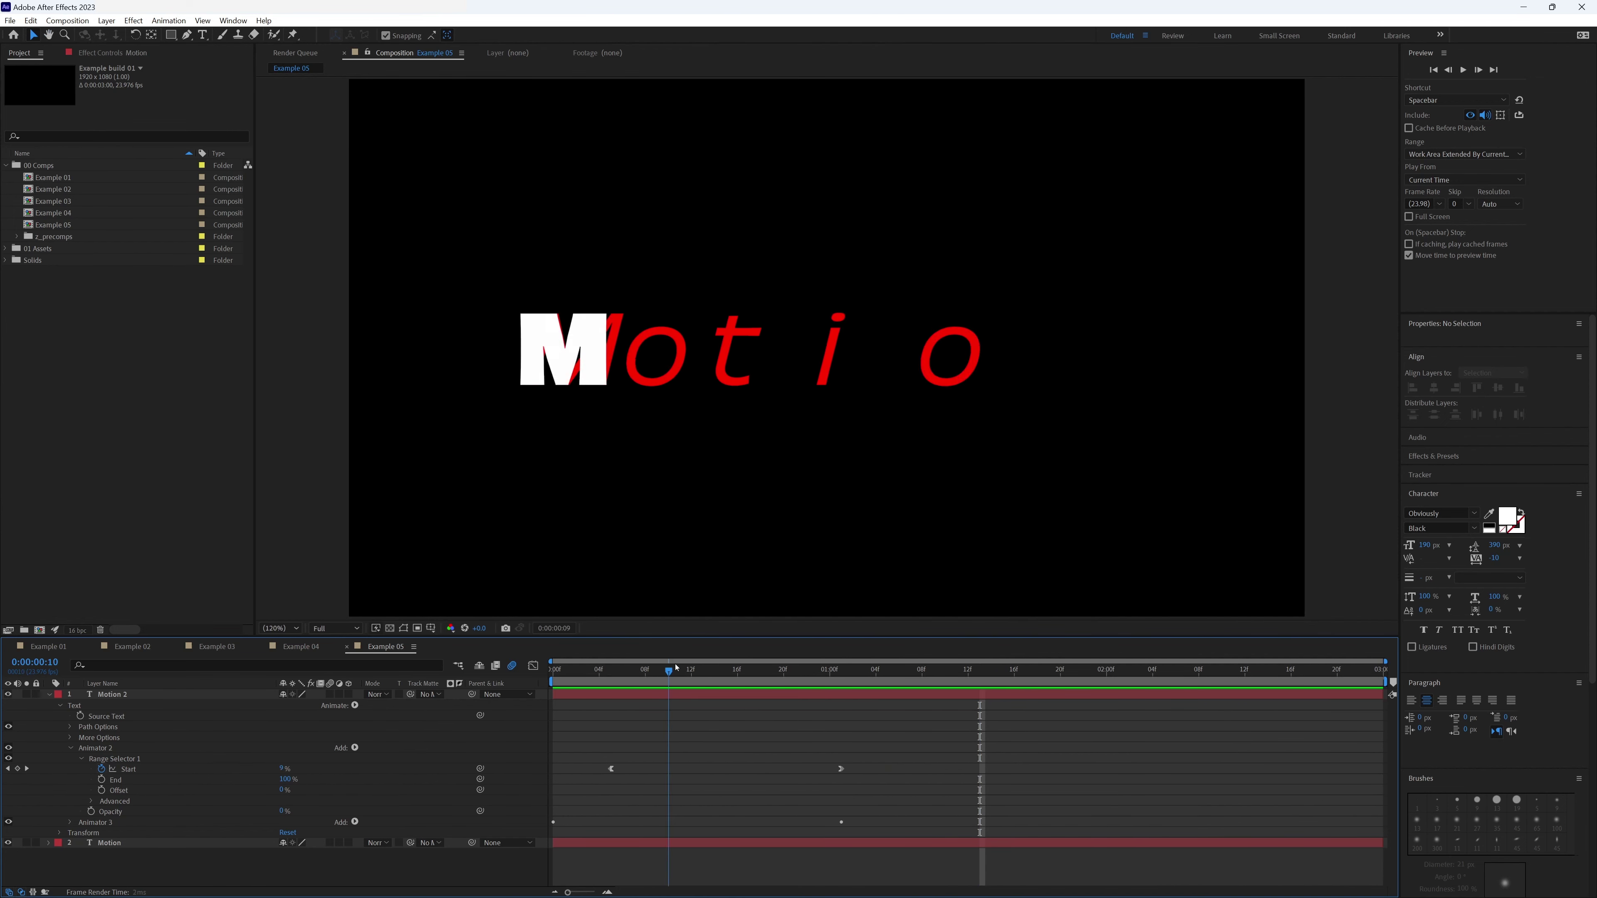
Set Smoothness to 0% in the advanced options of Range Selector 1 in Motion 2's Animator 2, checking at frame 6.
{"action": "key", "text": "u"}
{"action": "left_click", "coordinate": [582, 672]}
{"action": "left_click_drag", "start_coordinate": [581, 671], "coordinate": [623, 671]}
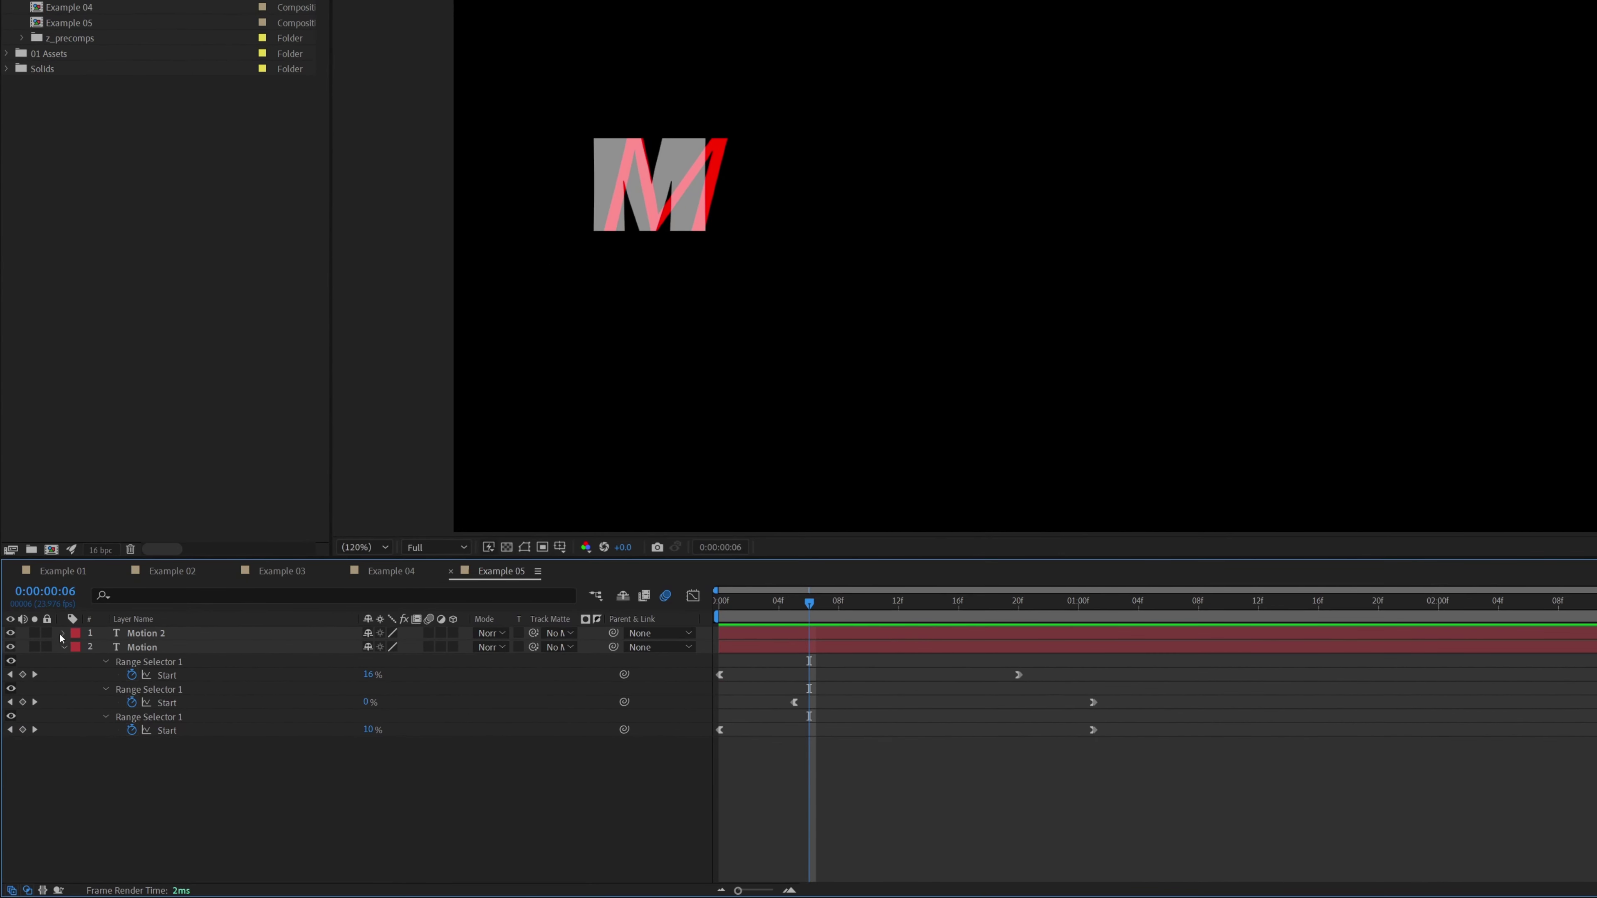
{"action": "left_click", "coordinate": [82, 703]}
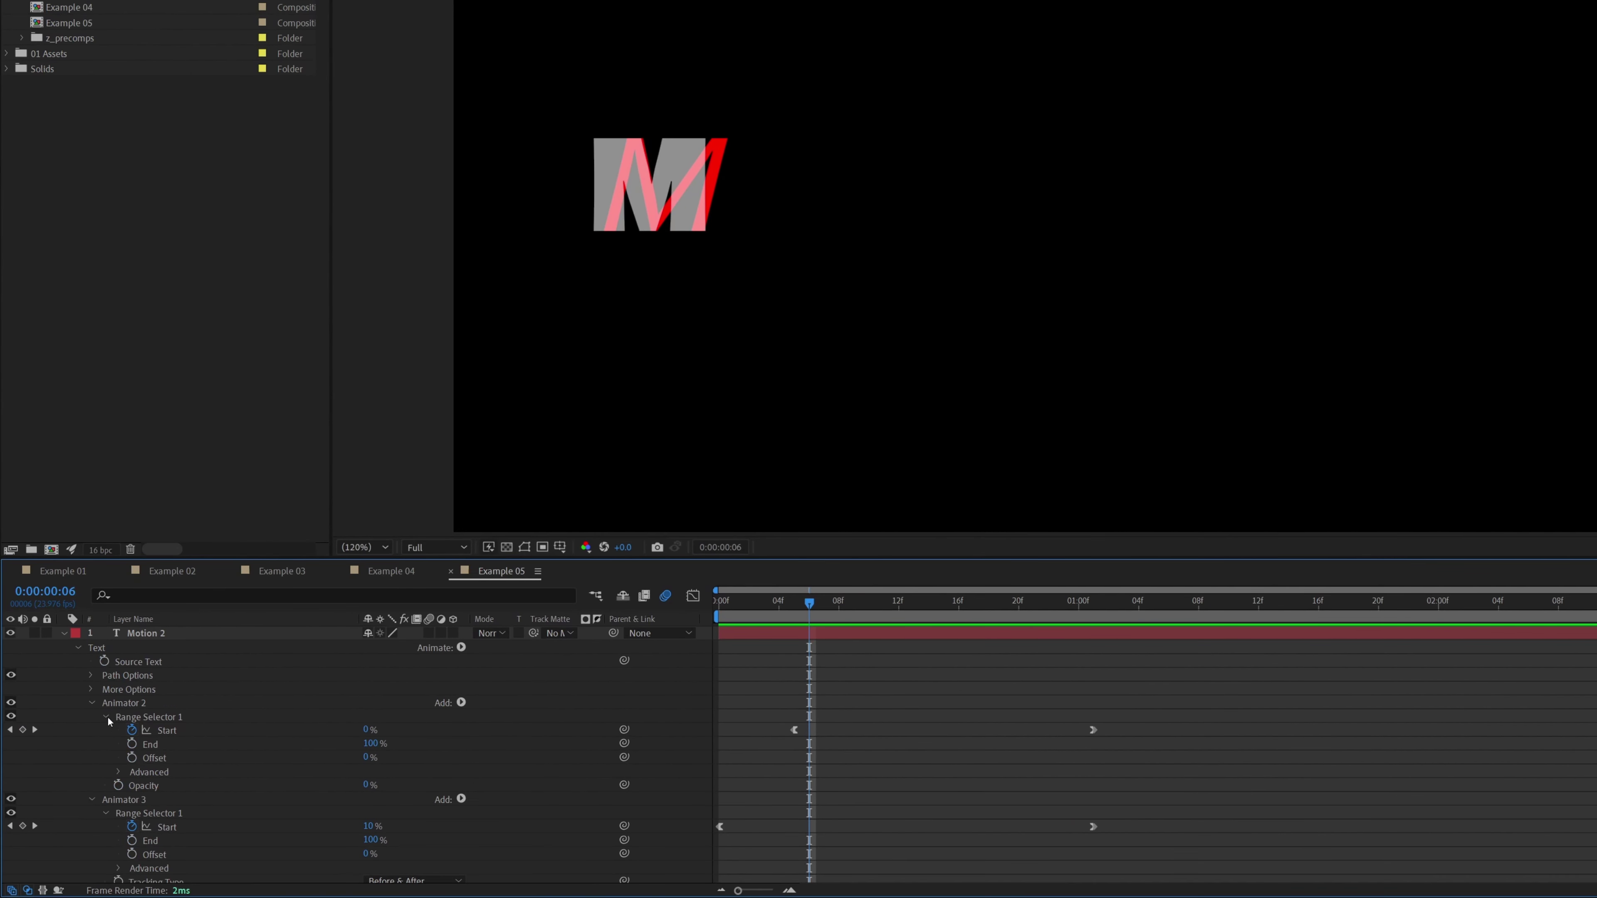
{"action": "left_click", "coordinate": [140, 705]}
{"action": "left_click", "coordinate": [119, 772]}
{"action": "left_click", "coordinate": [118, 772]}
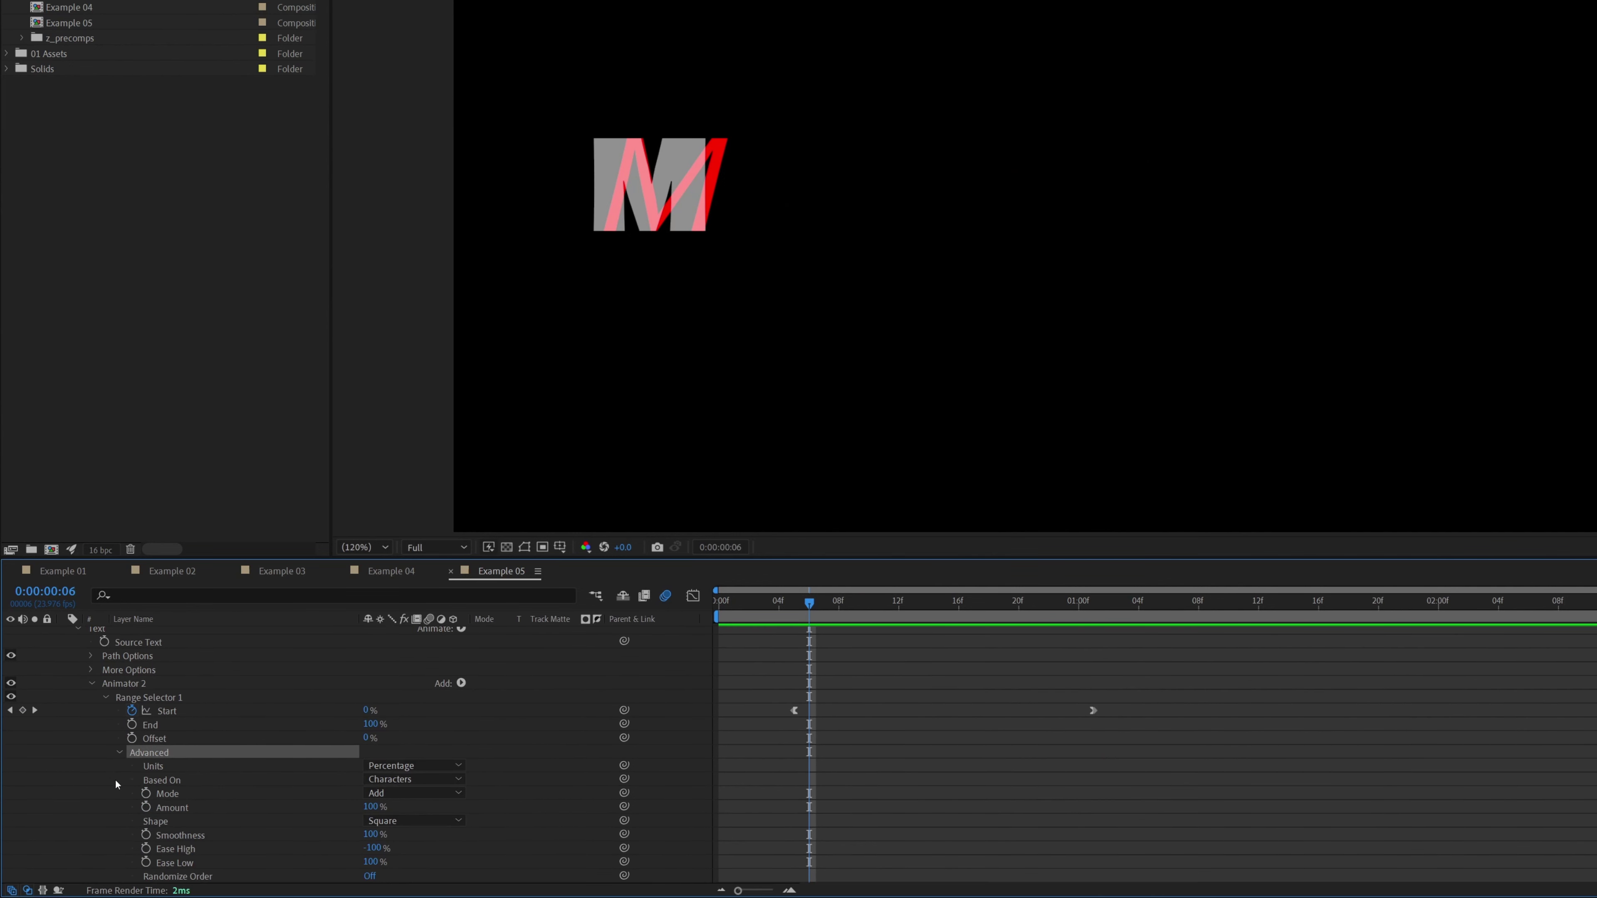
{"action": "left_click", "coordinate": [371, 835]}
{"action": "type", "text": "0"}
{"action": "key", "text": "Return"}
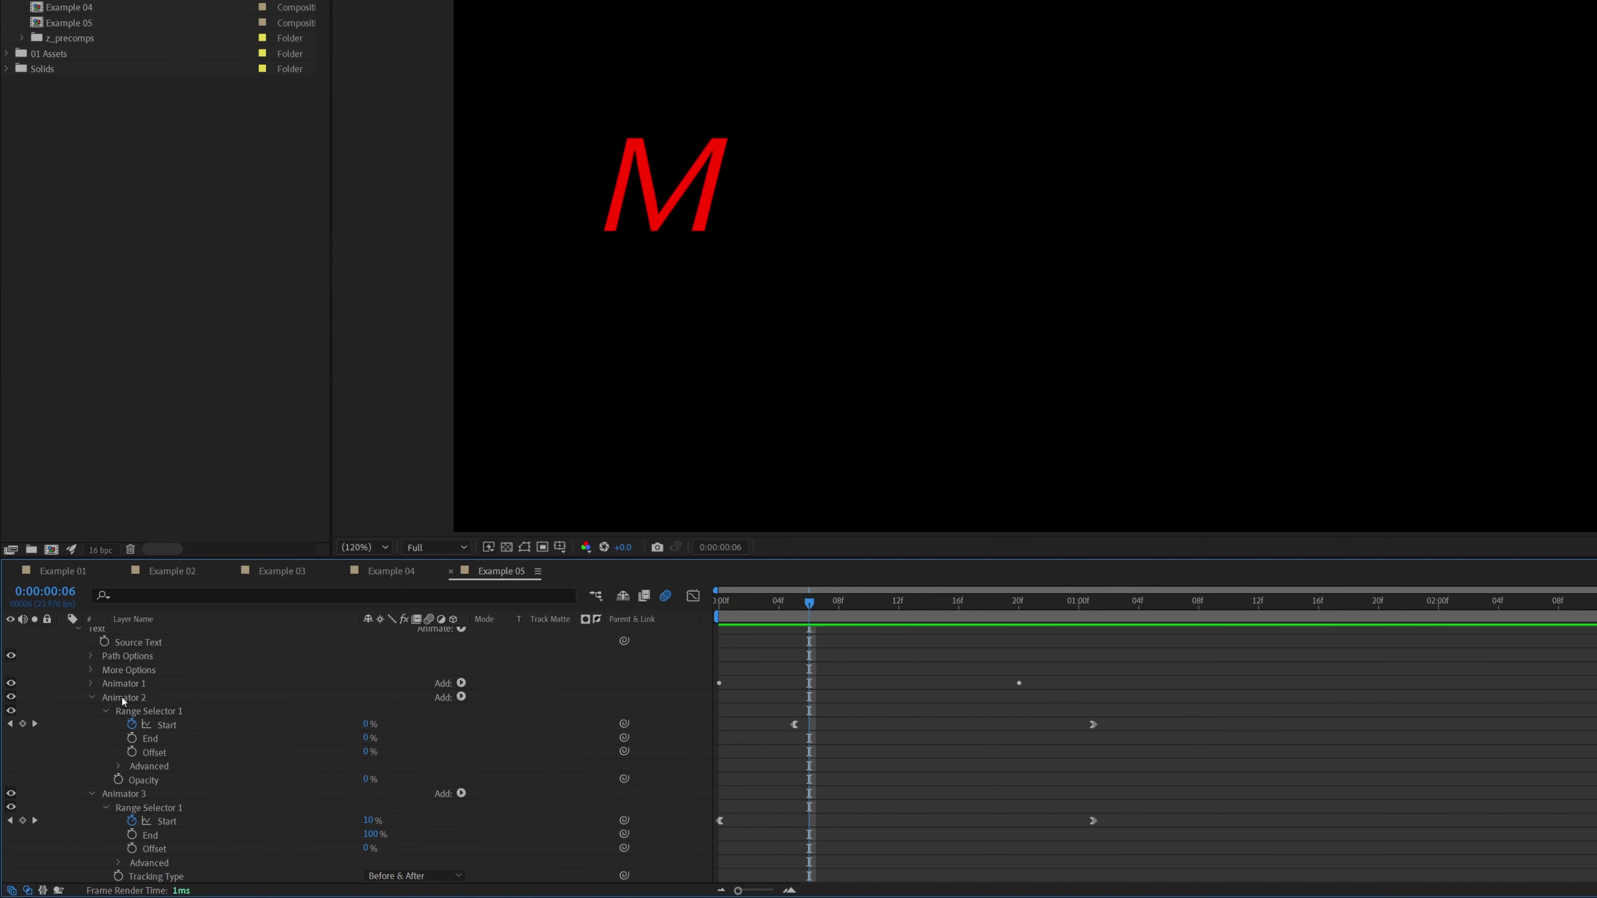
Set Smoothness to 0% in the advanced options of Range Selector 1 in the red Motion layer's Animator 2.
{"action": "left_click", "coordinate": [123, 698]}
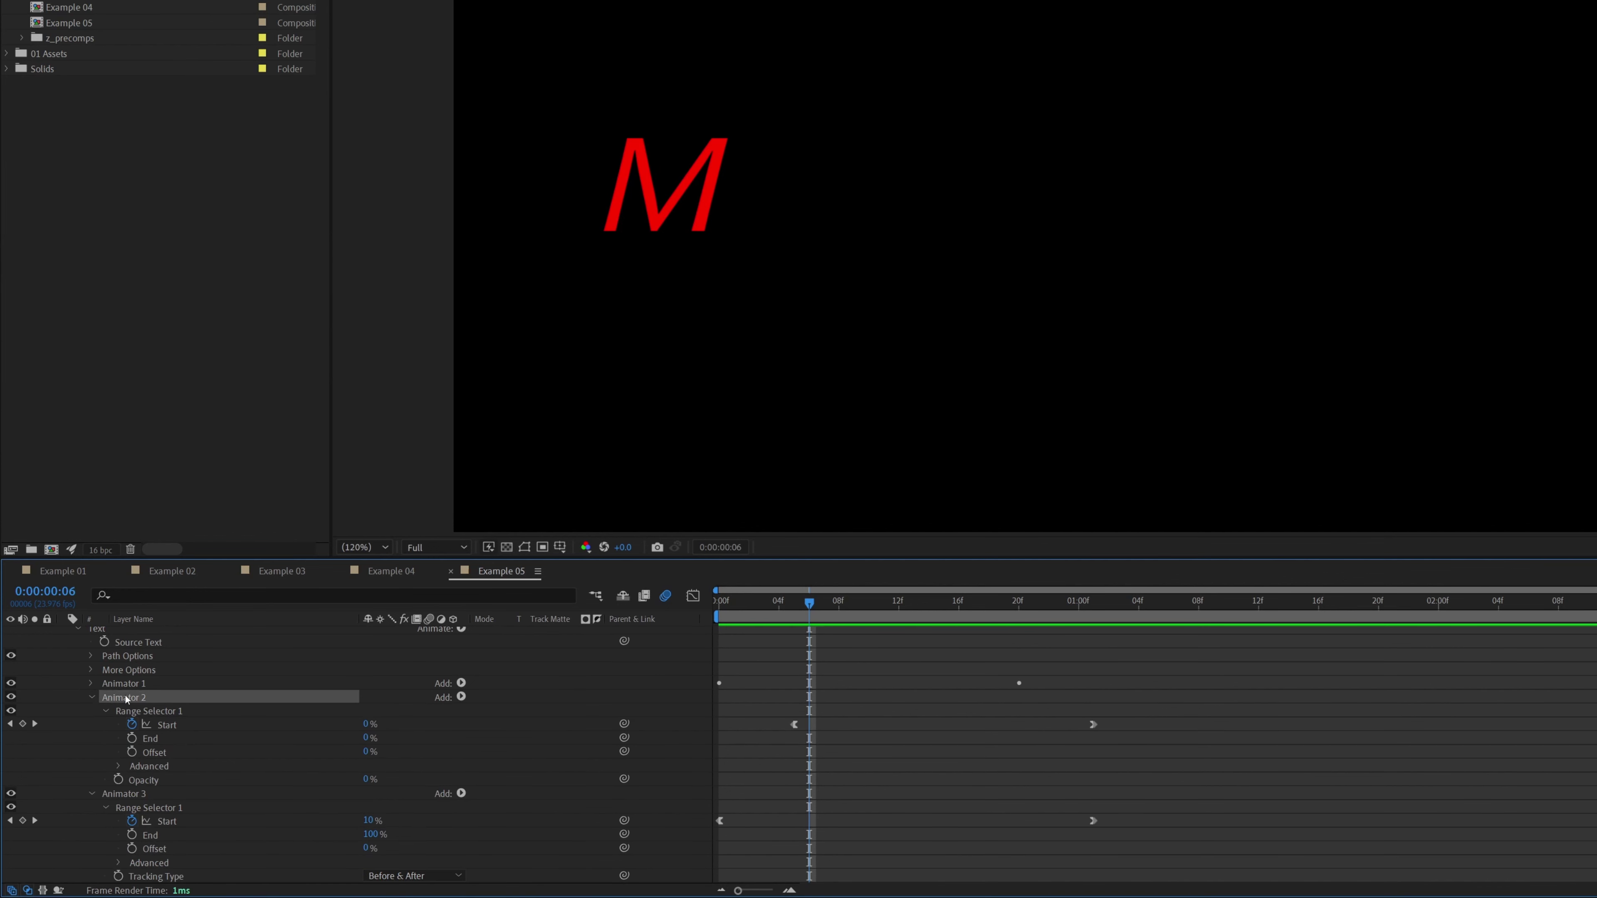
{"action": "left_click", "coordinate": [119, 766]}
{"action": "left_click", "coordinate": [373, 835]}
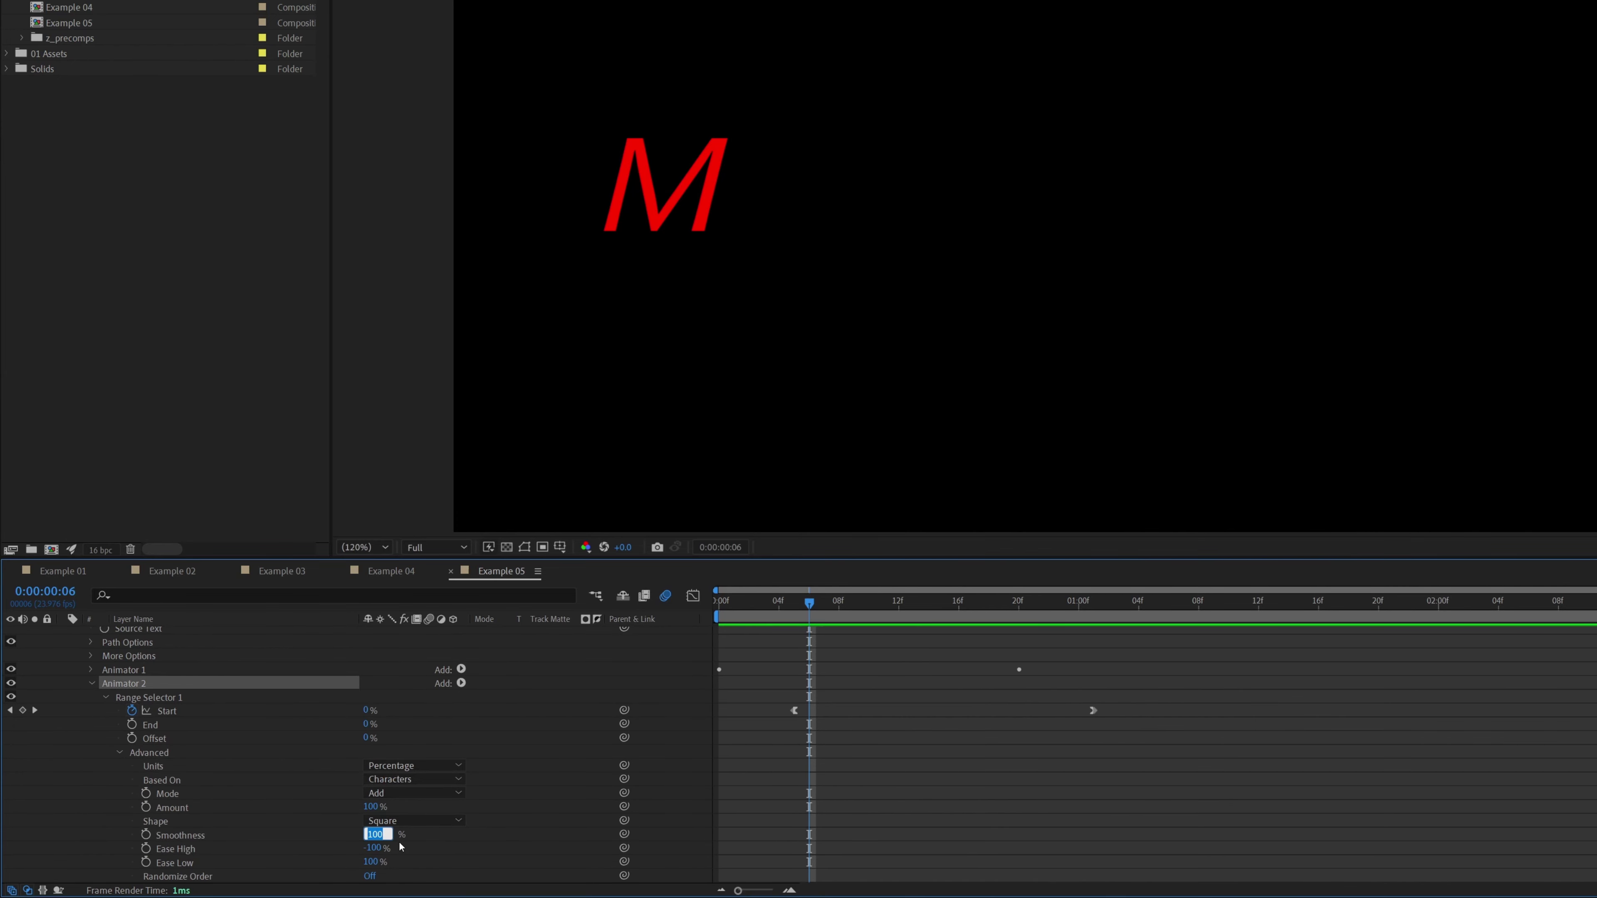
{"action": "type", "text": "0"}
{"action": "key", "text": "Return"}
Preview how the red letters switch to white by scrubbing around frame 6 and playing from the start.
{"action": "left_click", "coordinate": [868, 601]}
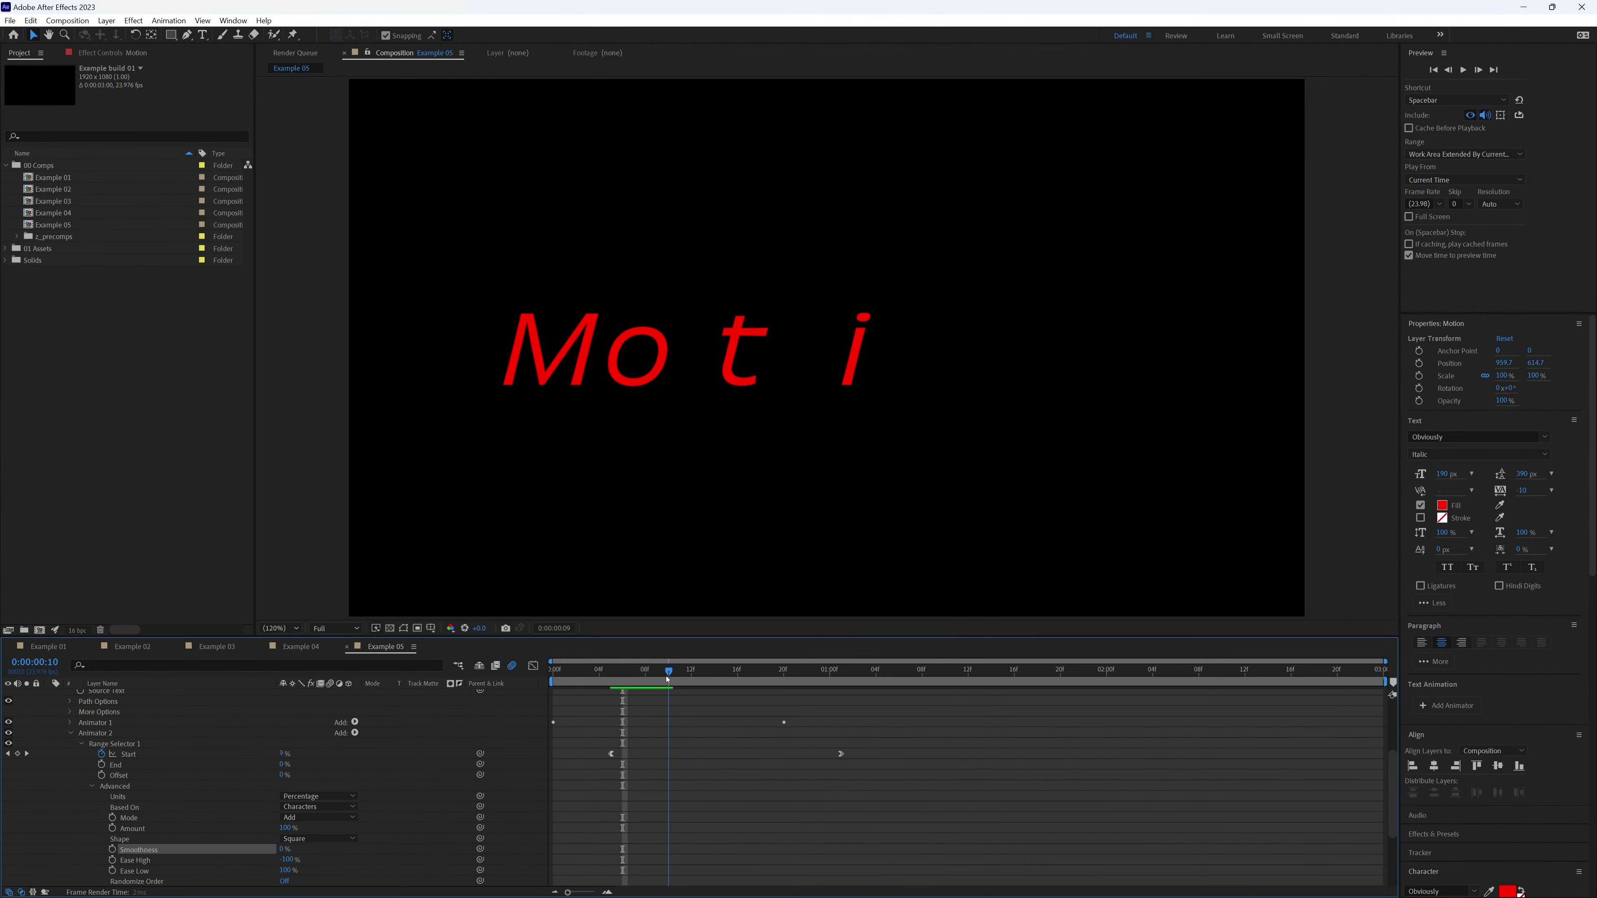
{"action": "left_click_drag", "start_coordinate": [668, 679], "coordinate": [623, 676]}
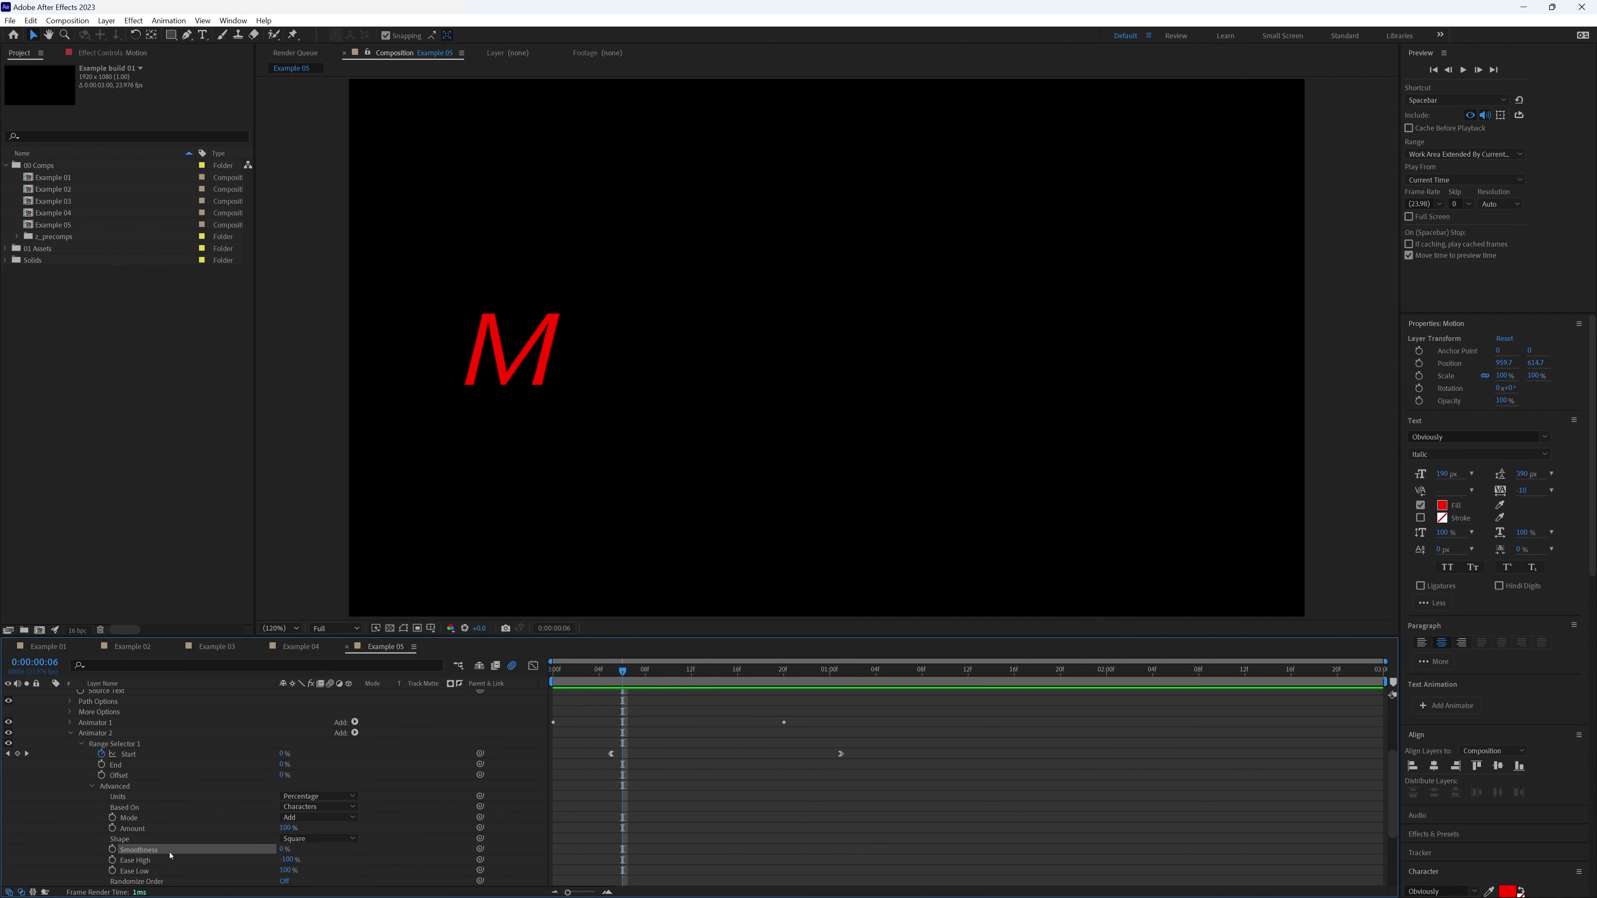
{"action": "left_click", "coordinate": [96, 734]}
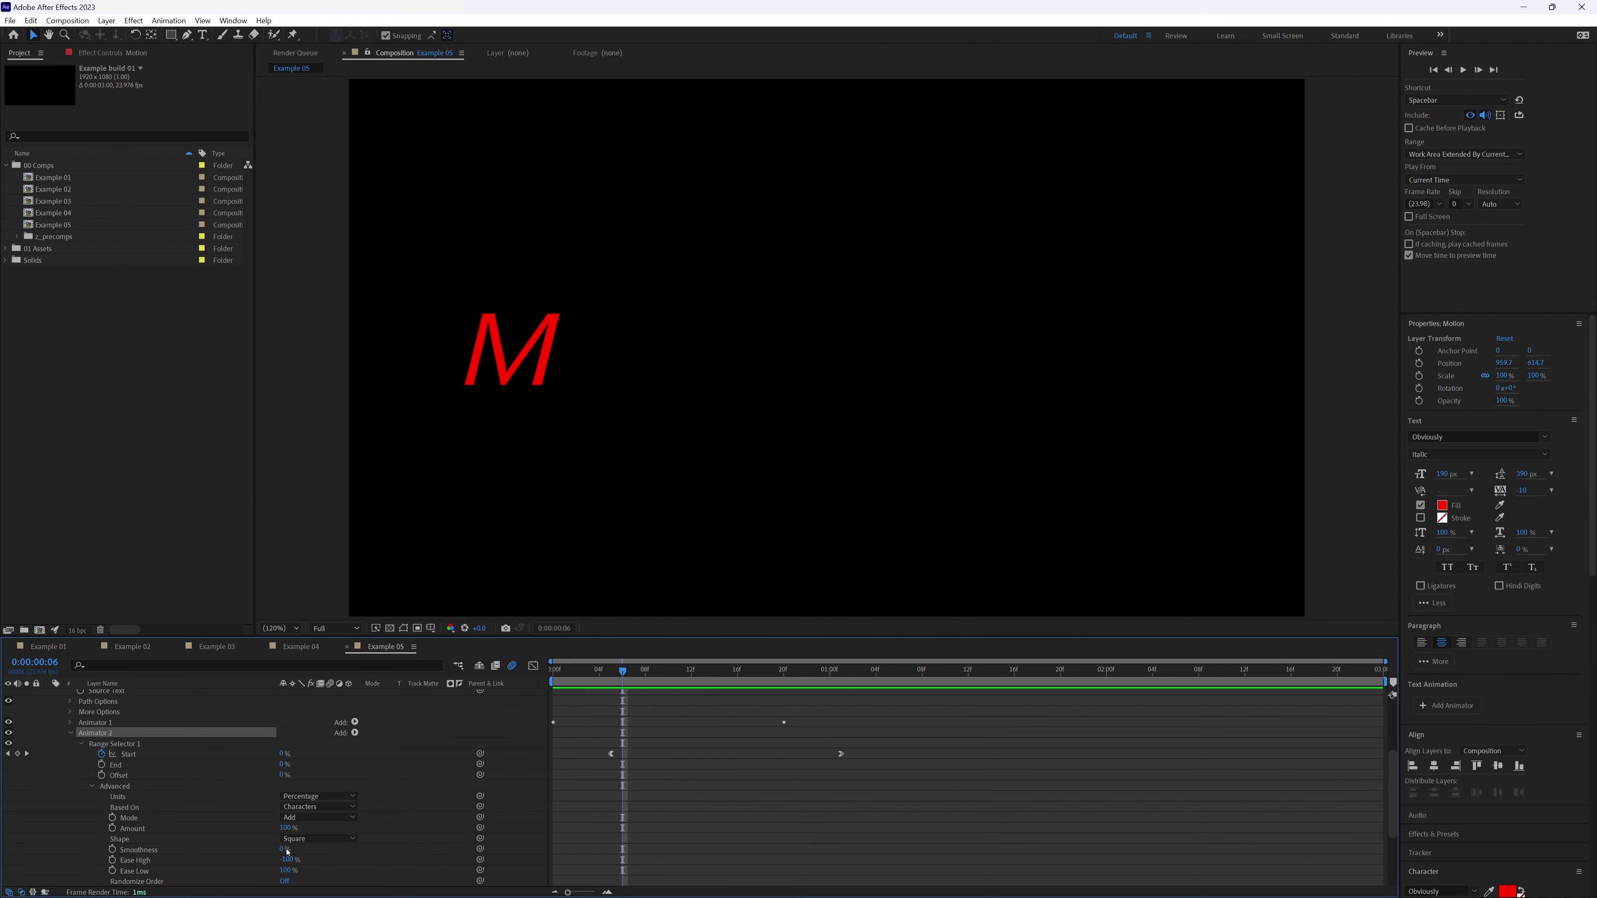
{"action": "left_click", "coordinate": [666, 735]}
{"action": "key", "text": "space"}
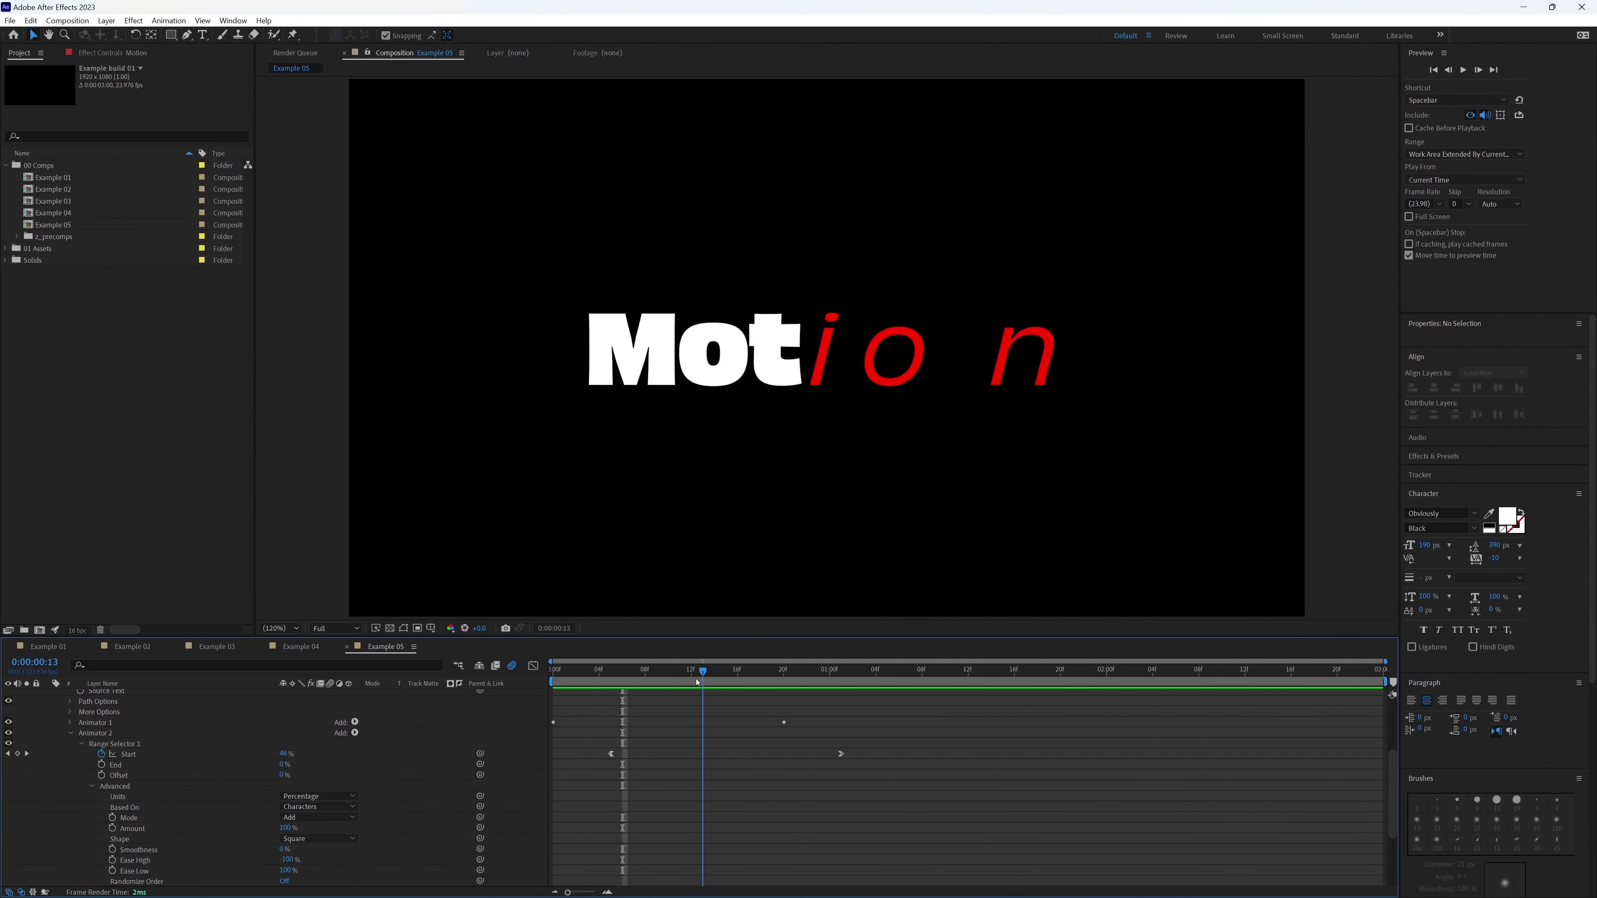
{"action": "key", "text": "space"}
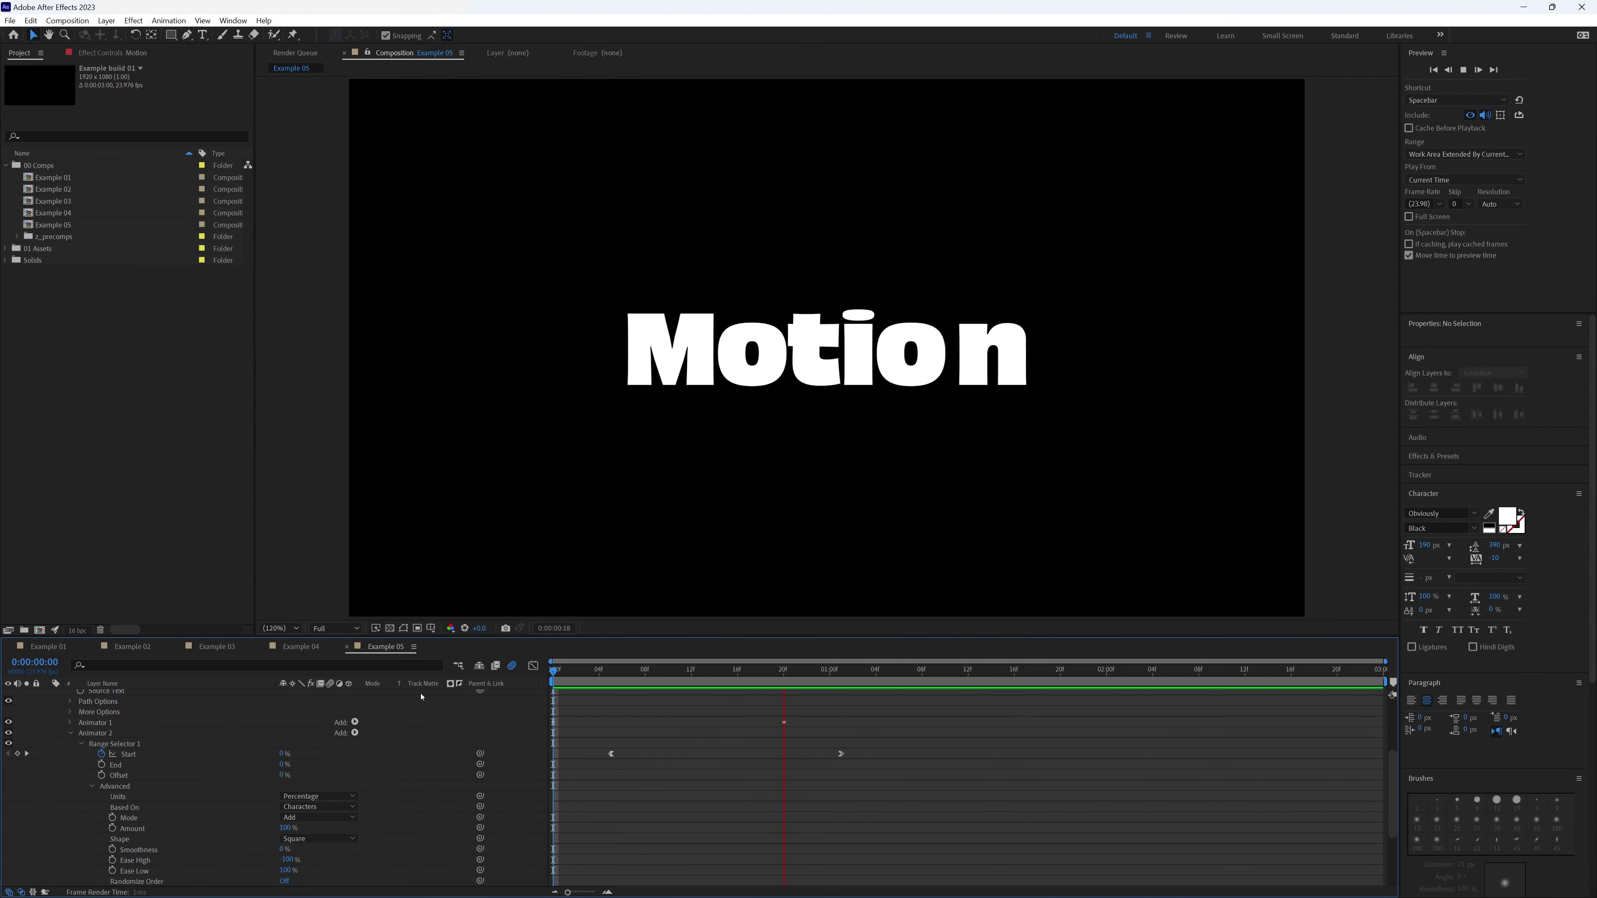
{"action": "key", "text": "space"}
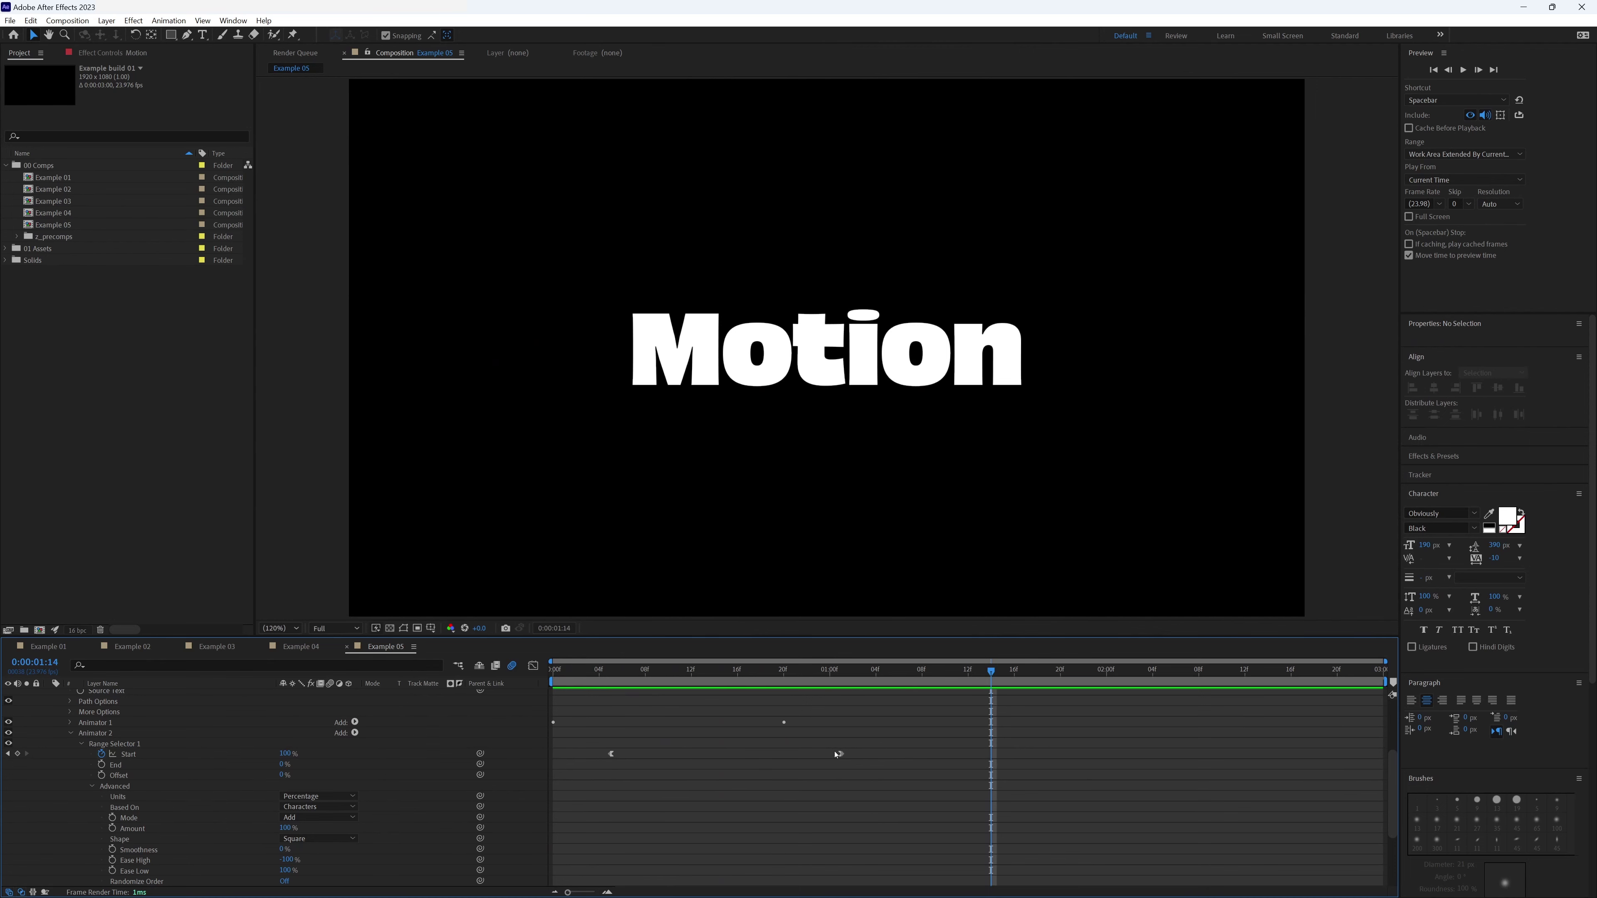
Shift the ending Start keyframes of both Motion layers earlier together, placing the last ones at 0:00:00:23, and play the result.
{"action": "key", "text": "ctrl+a"}
{"action": "key", "text": "u"}
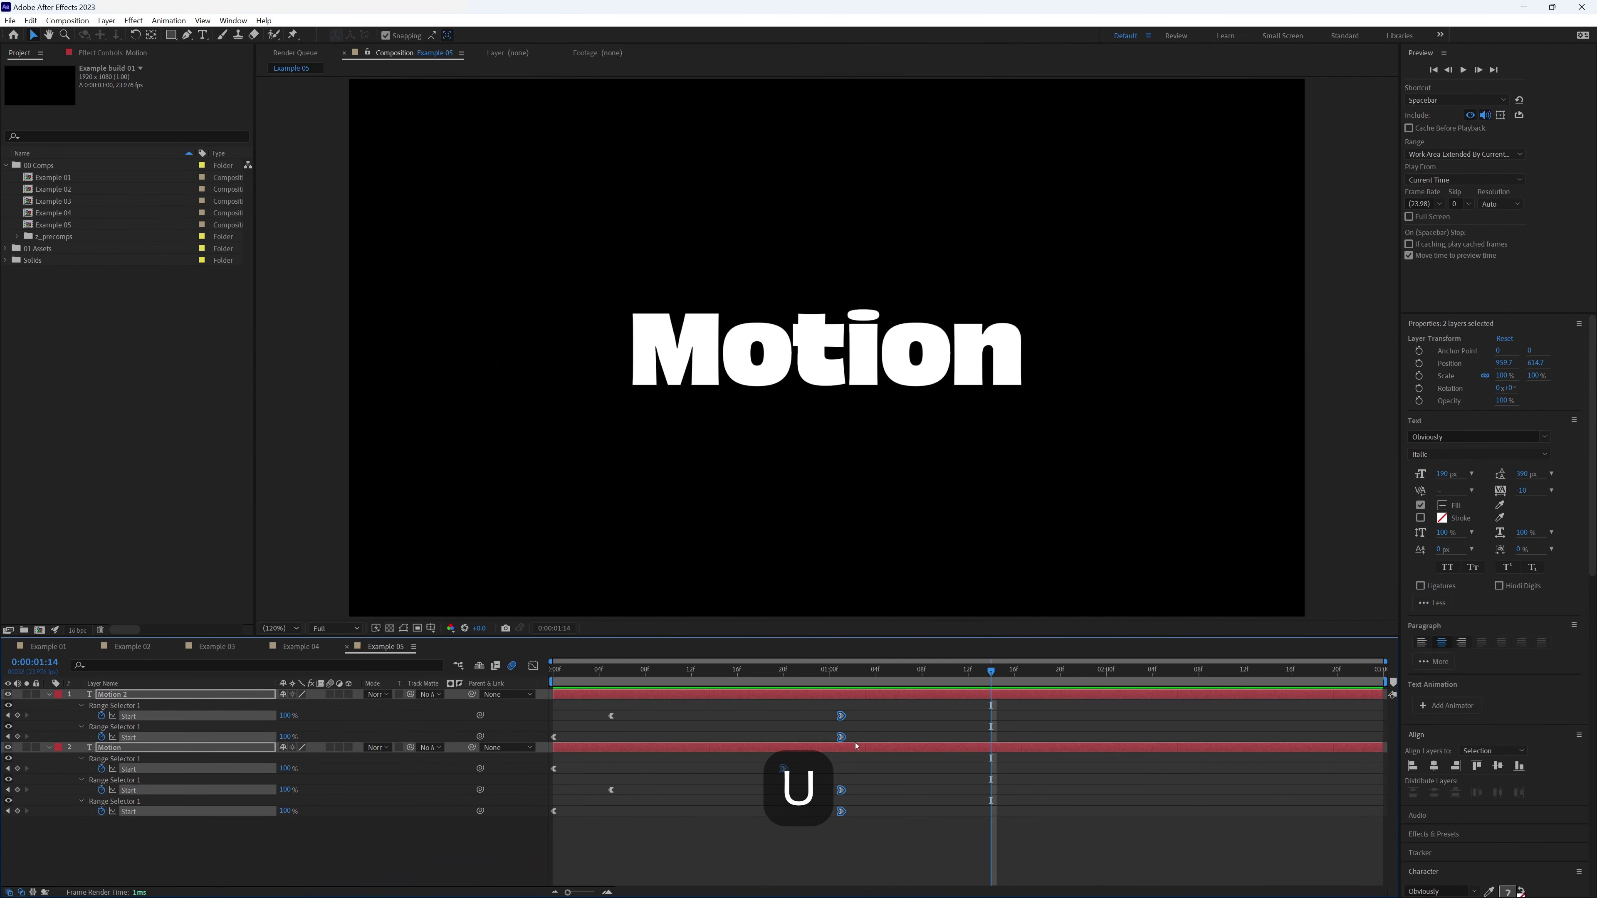
{"action": "left_click", "coordinate": [533, 665]}
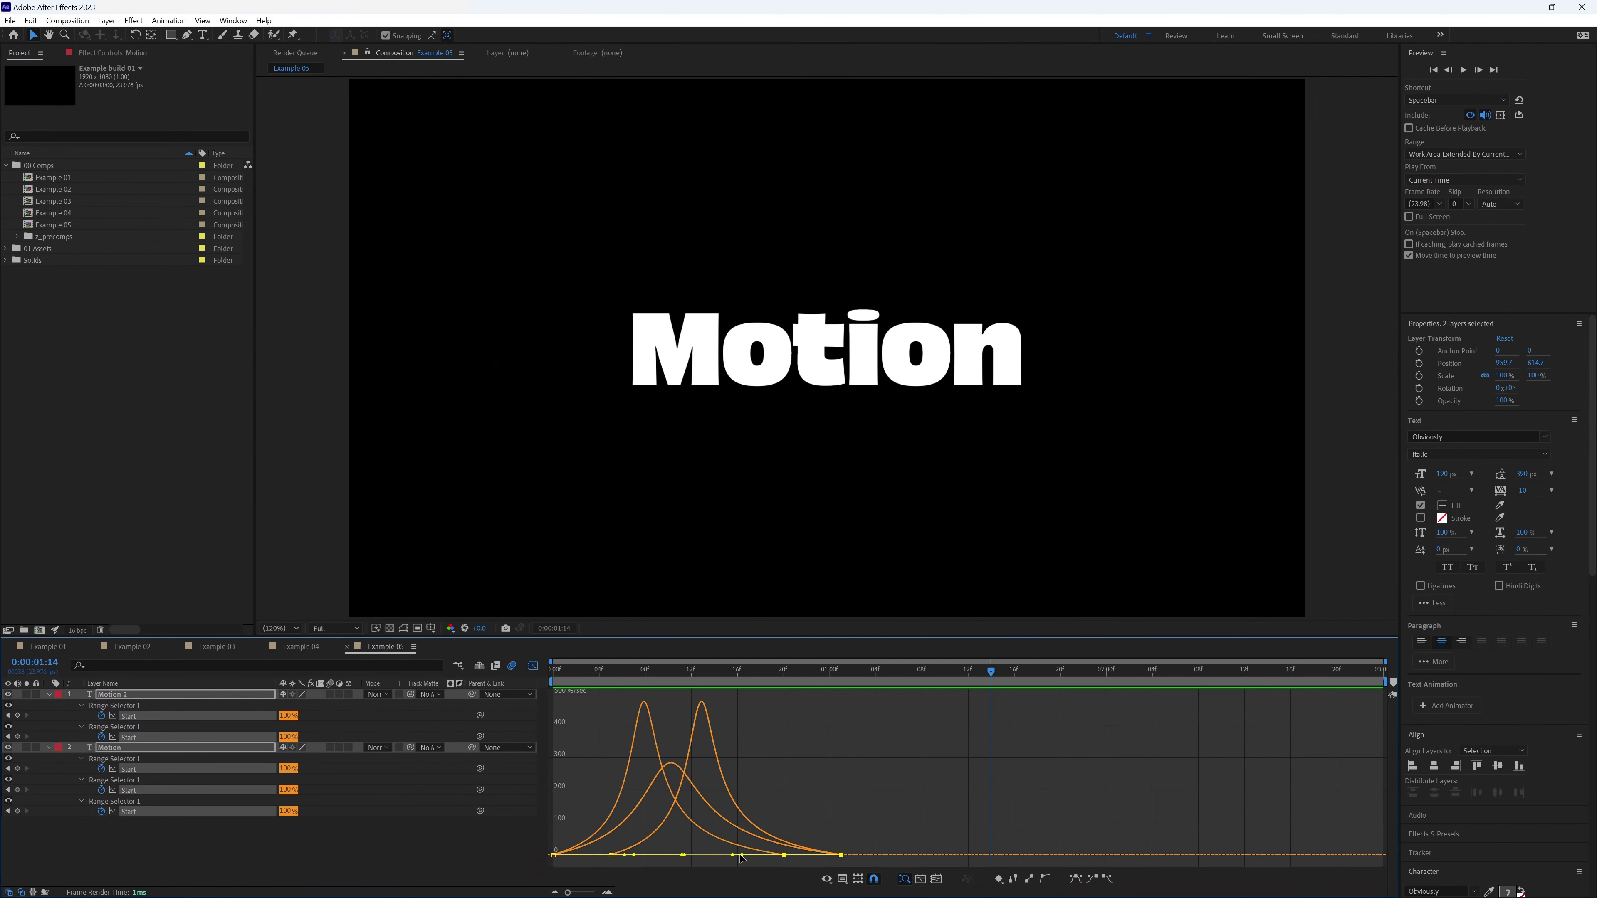
{"action": "key", "text": "shift+F3"}
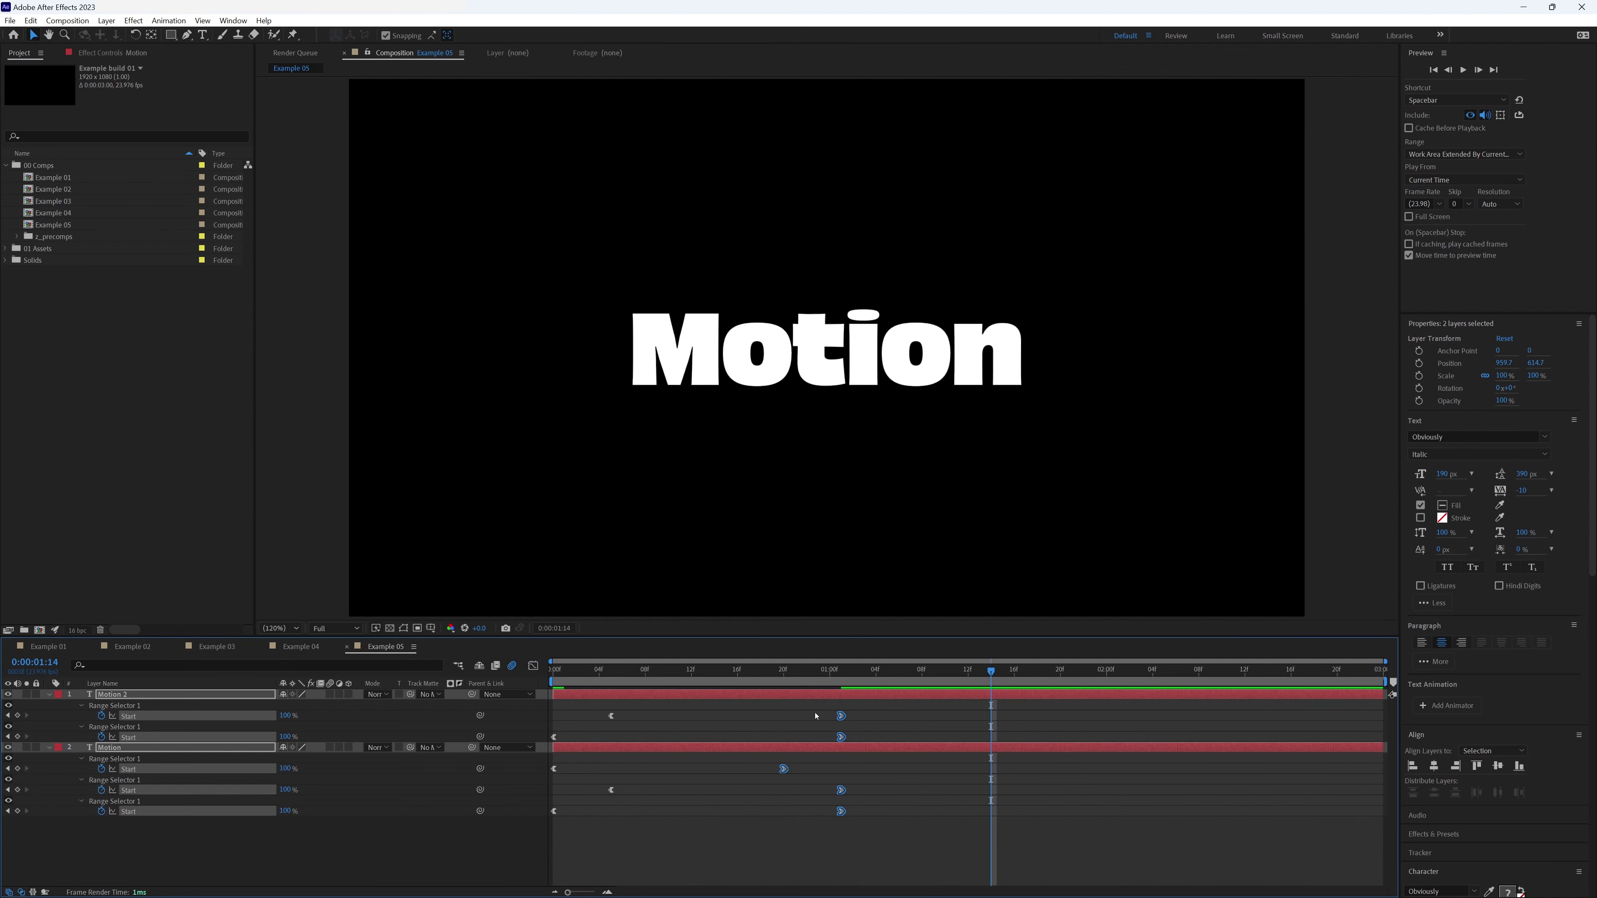
{"action": "left_click_drag", "start_coordinate": [839, 719], "coordinate": [819, 720]}
{"action": "key", "text": "space"}
{"action": "key", "text": "space"}
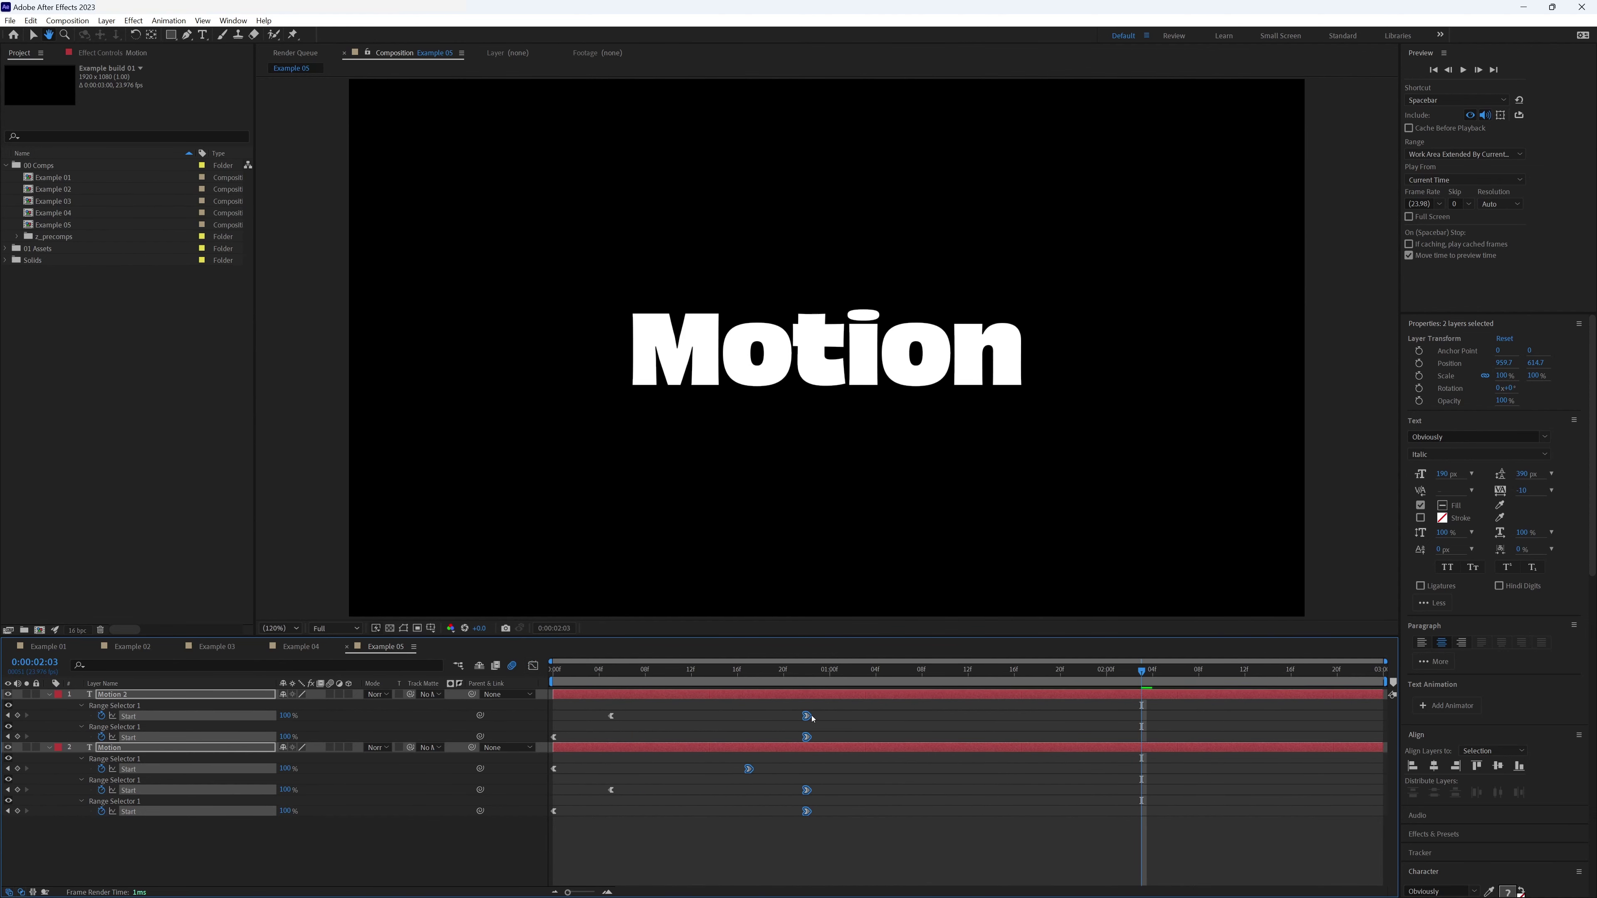
{"action": "key", "text": "space"}
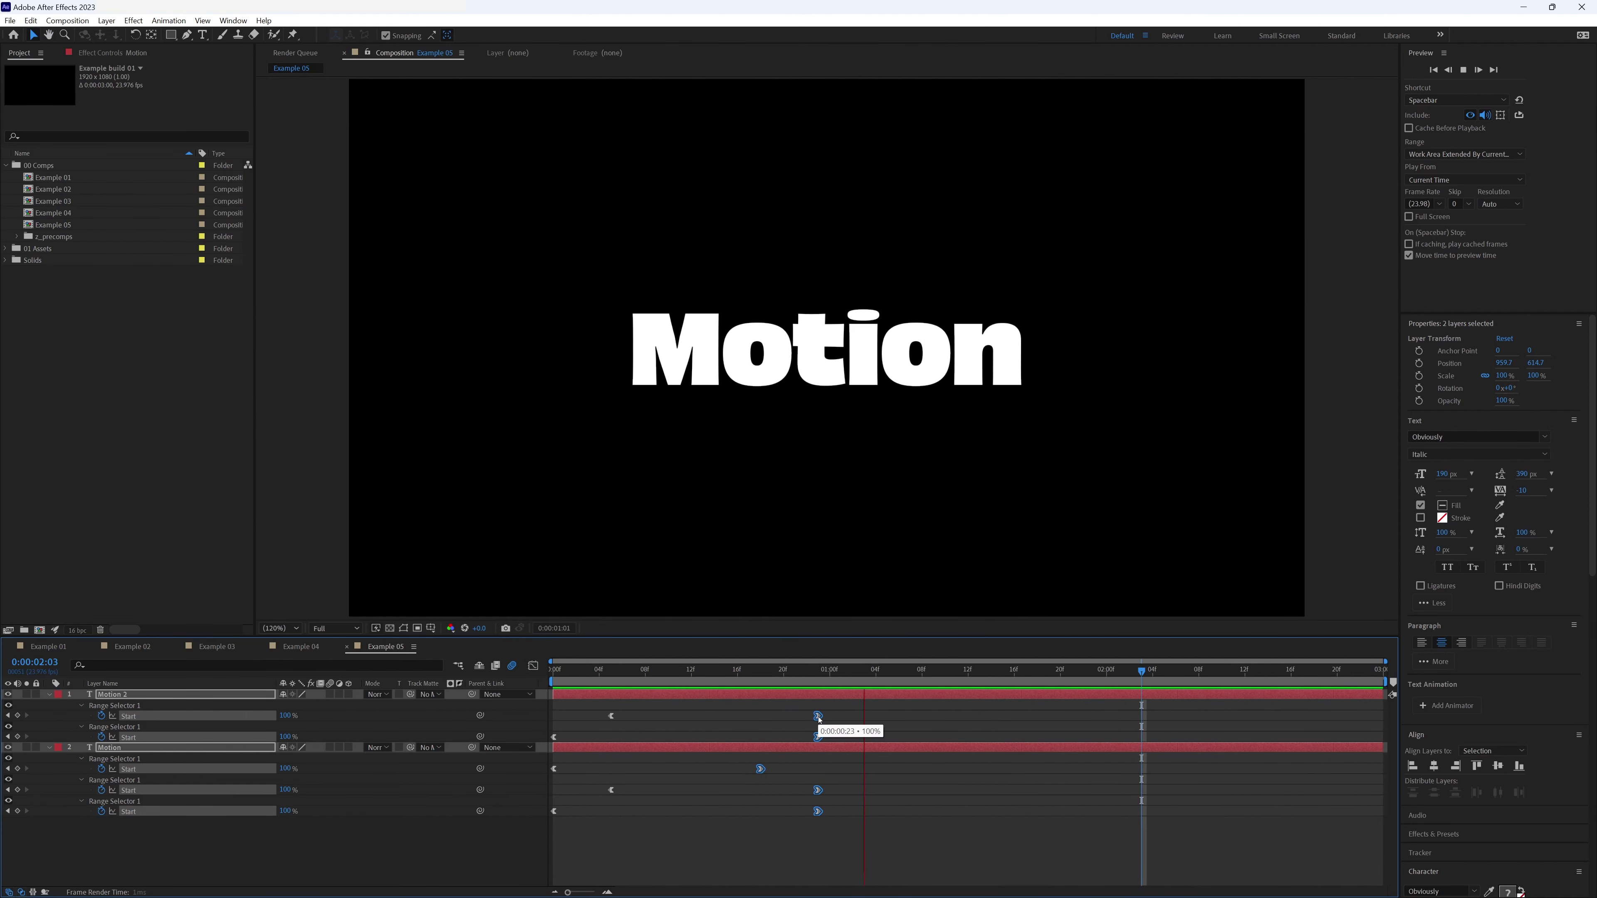